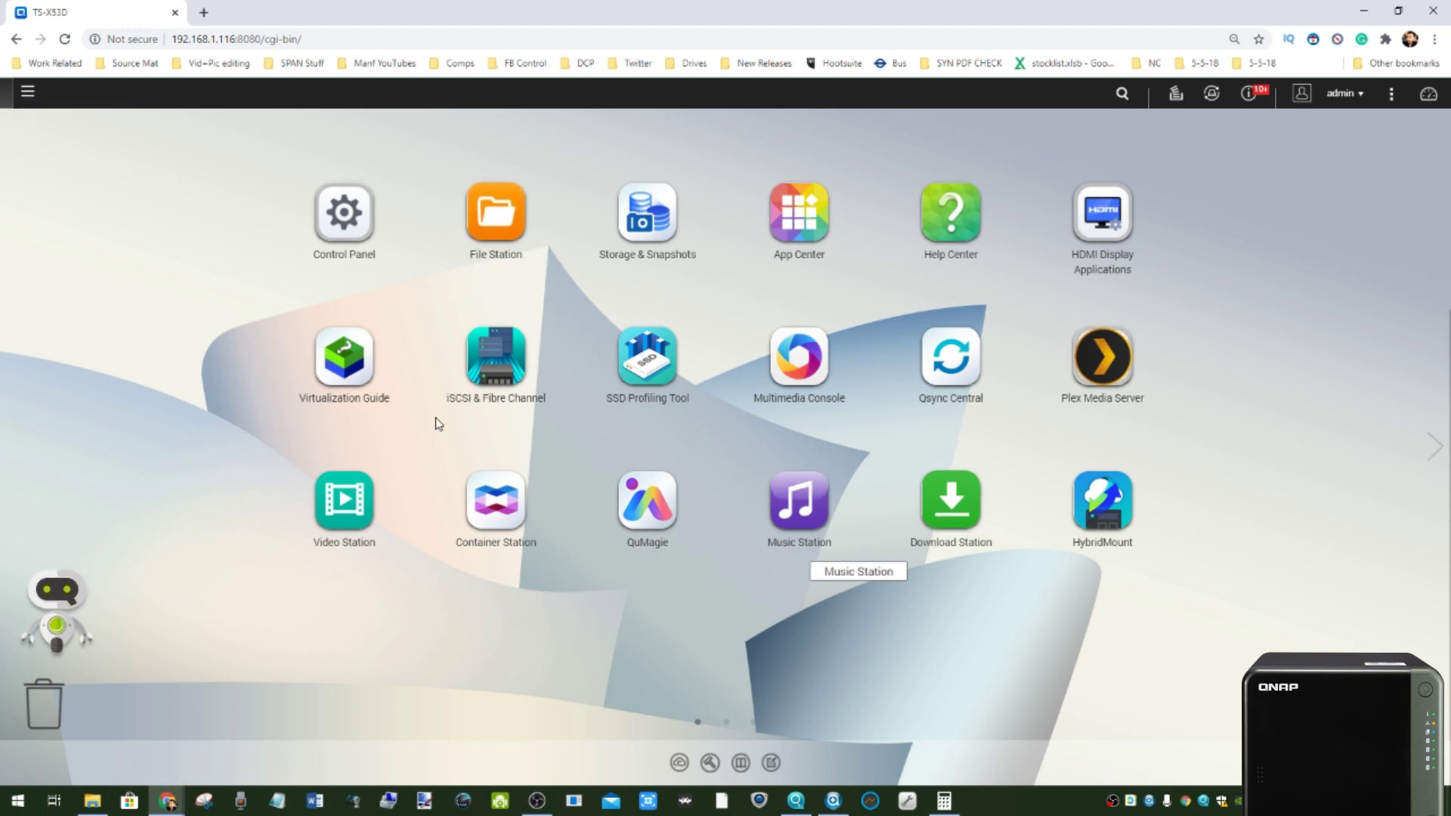
- Launch Control Panel from its desktop icon, then minimize it to show the desktop apps
{"action": "left_click", "coordinate": [327, 222]}
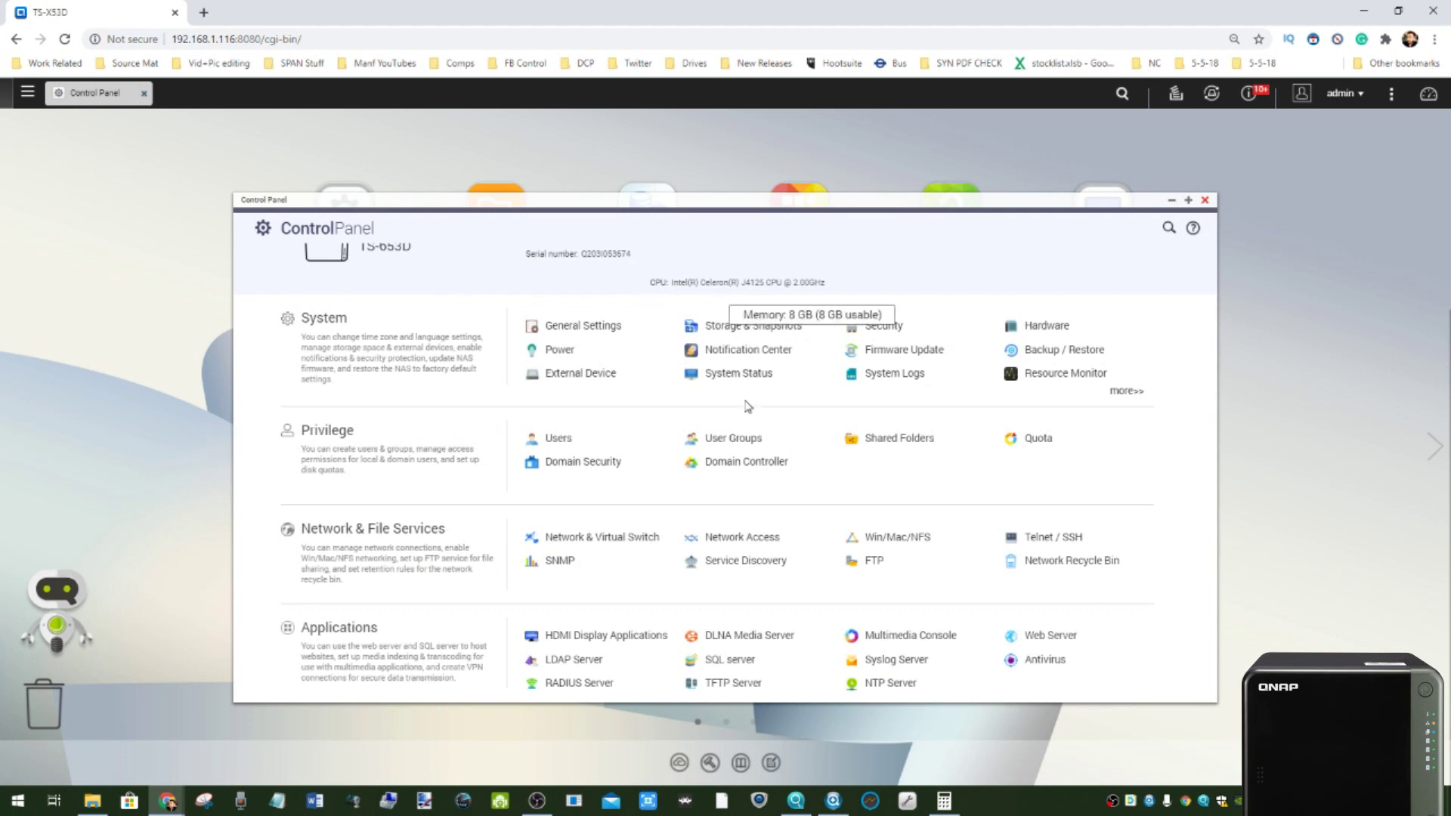
{"action": "left_click", "coordinate": [1171, 200]}
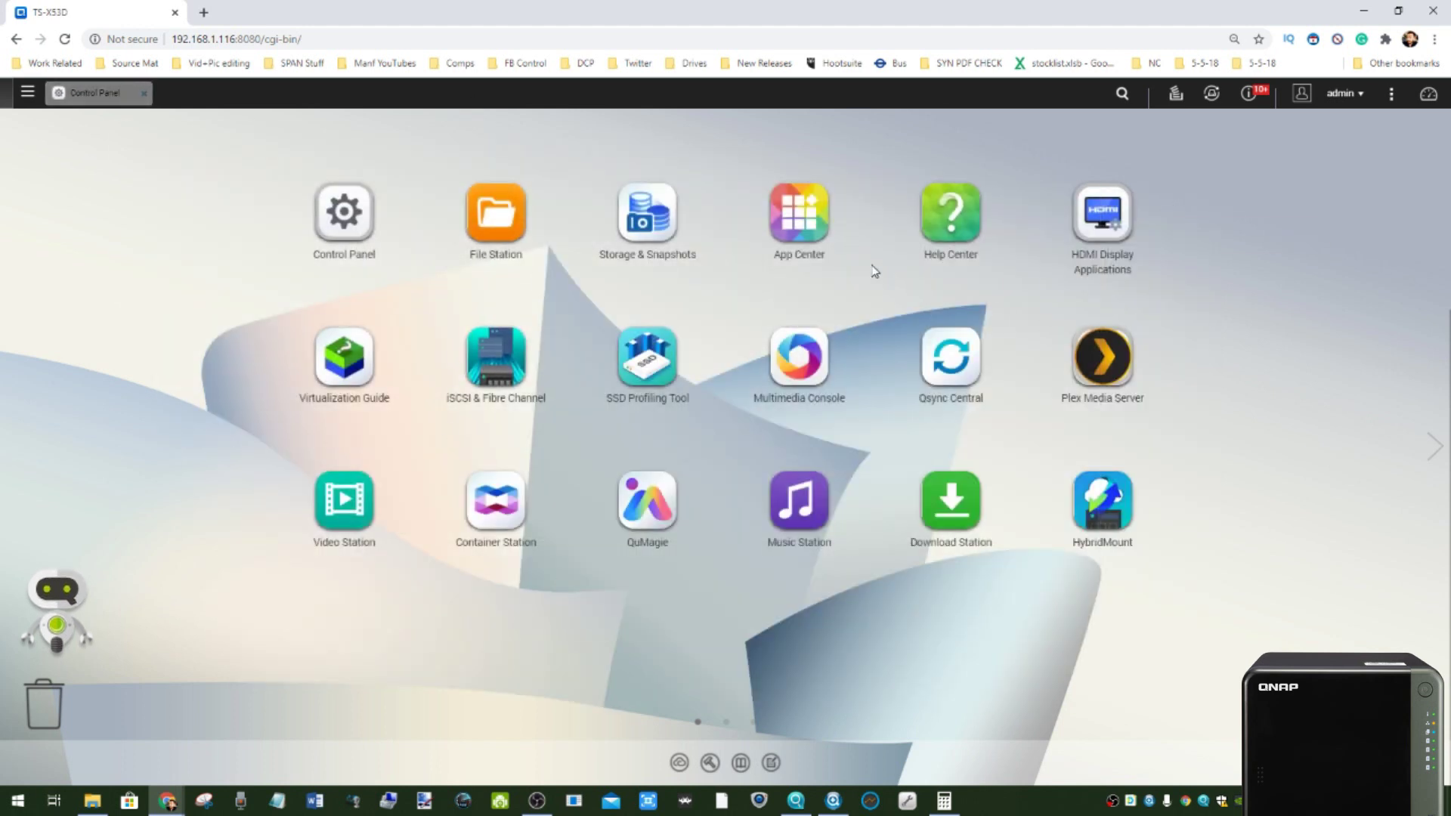
- Launch Resource Monitor, sort processes by memory largest first, enlarge it, then minimize it
{"action": "left_click", "coordinate": [27, 95]}
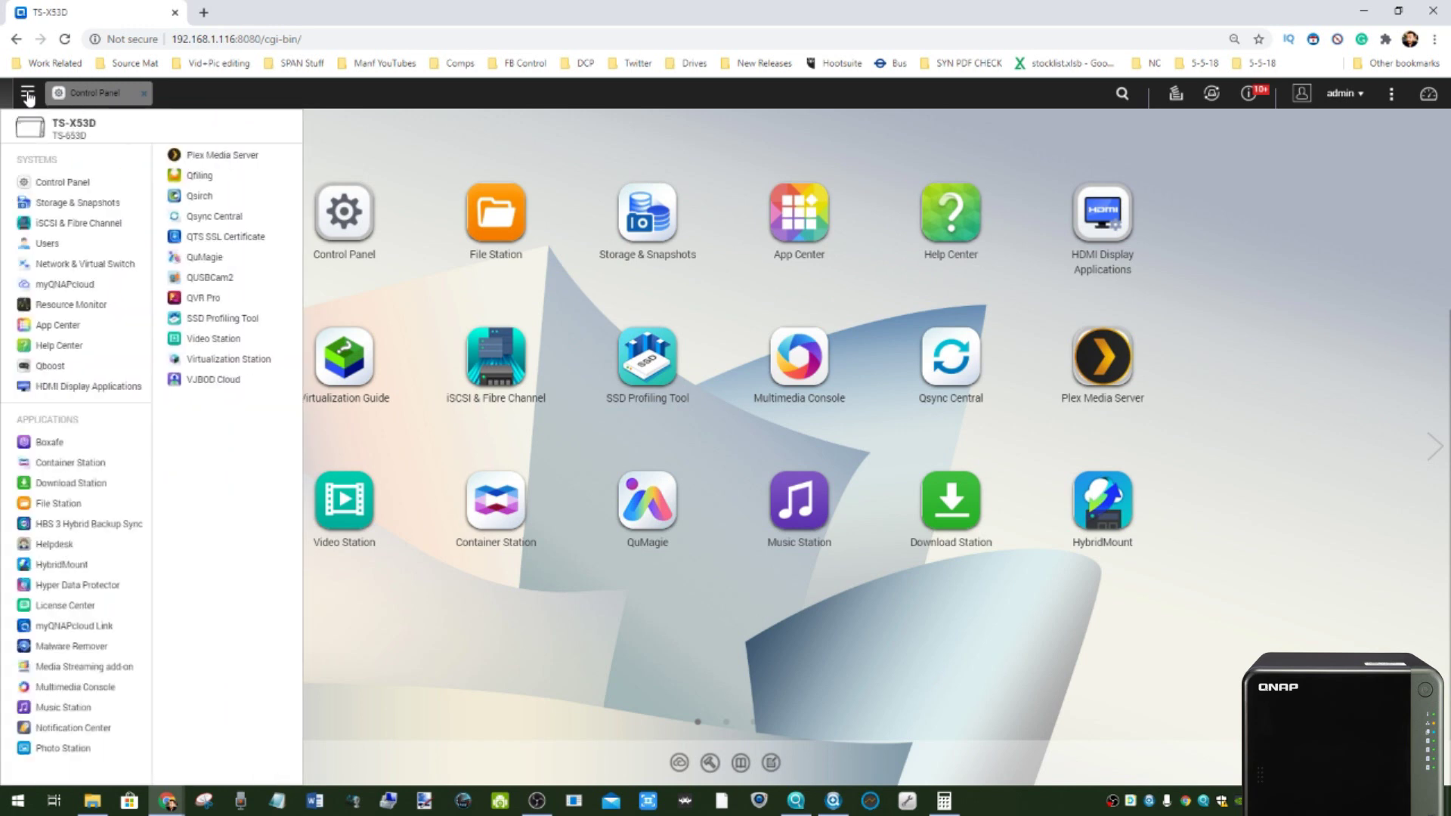
{"action": "left_click", "coordinate": [65, 325]}
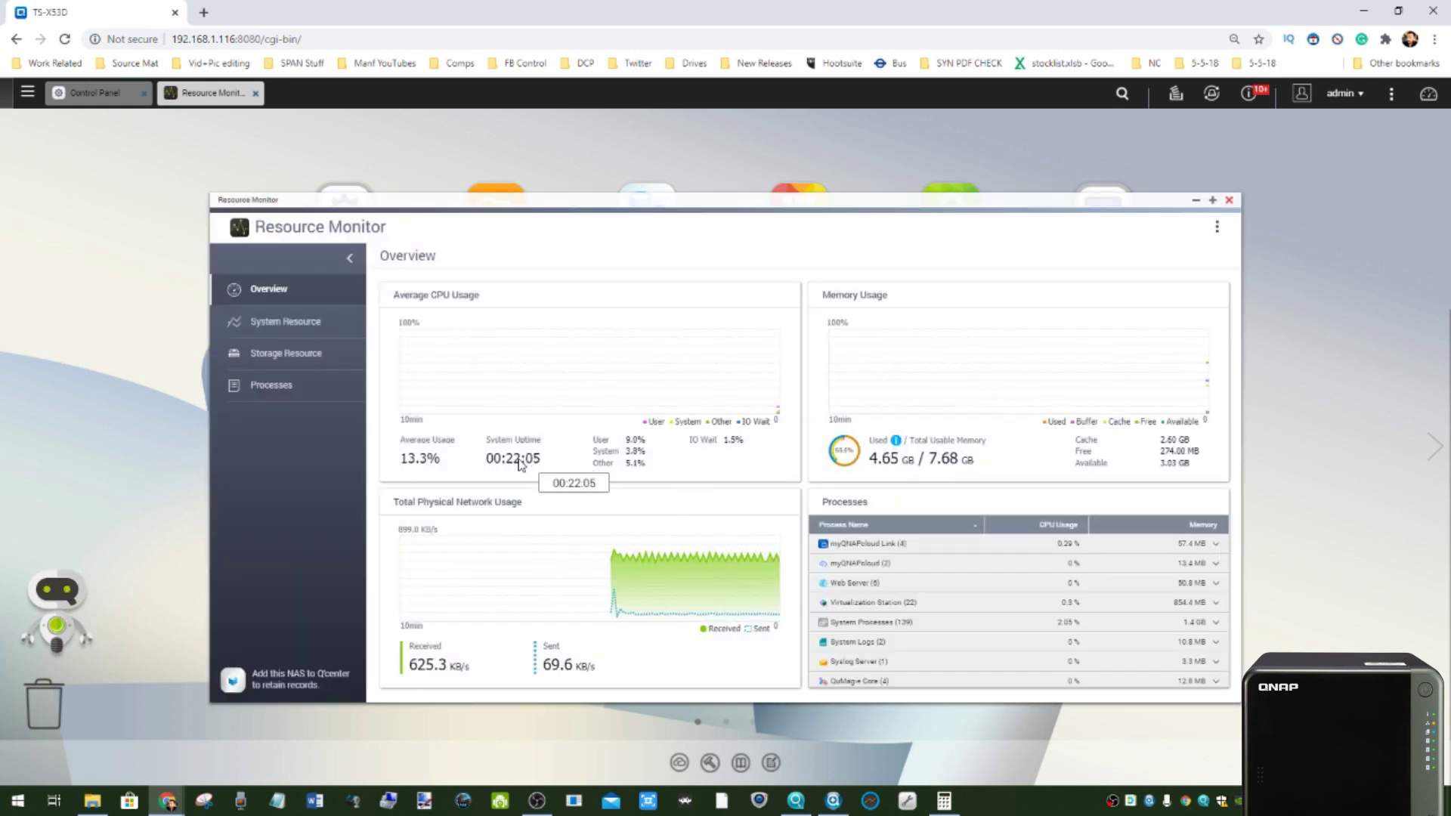
{"action": "left_click", "coordinate": [1206, 526]}
{"action": "left_click", "coordinate": [1207, 527]}
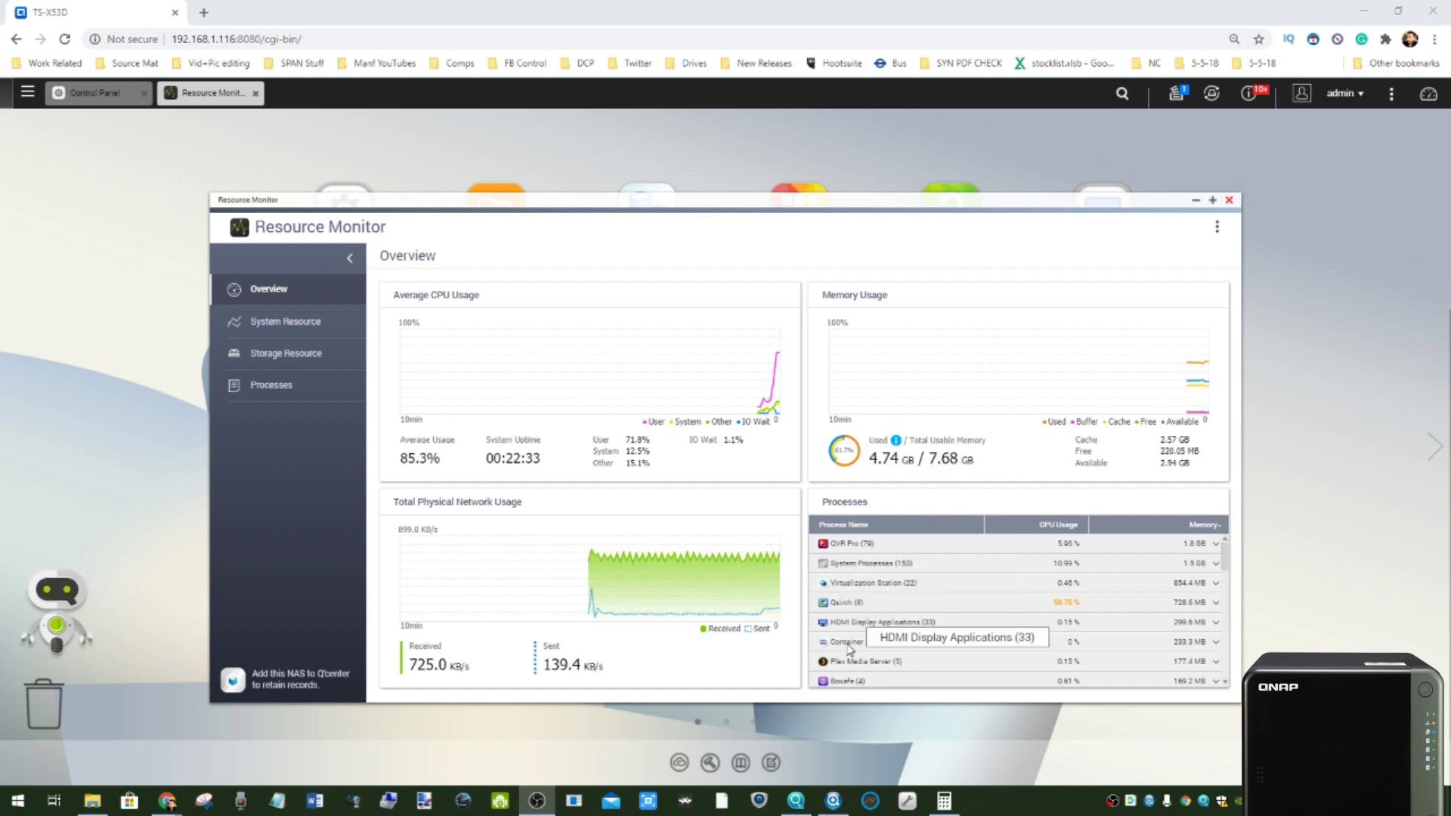
{"action": "left_click", "coordinate": [907, 710]}
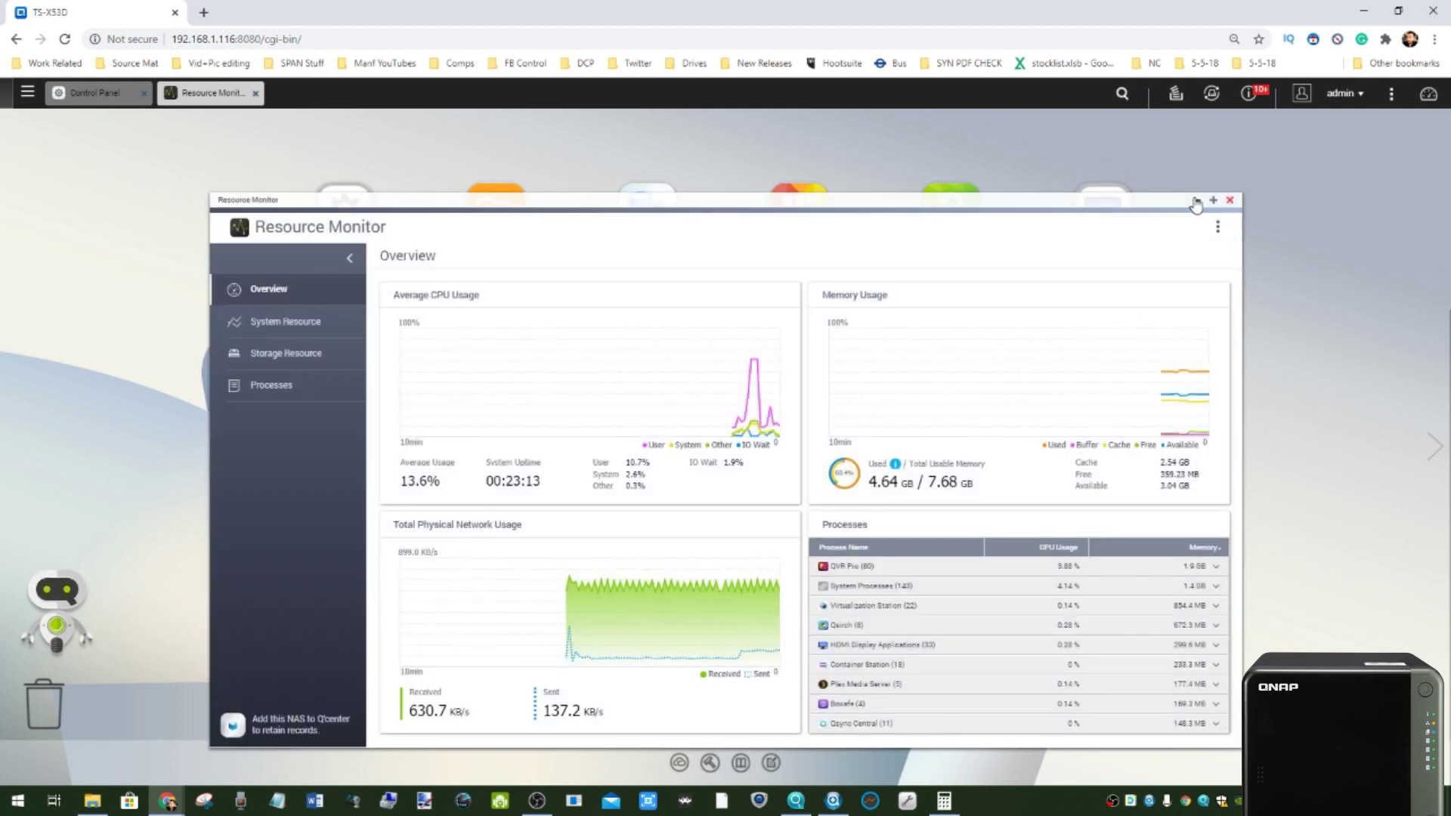
{"action": "left_click", "coordinate": [1196, 200]}
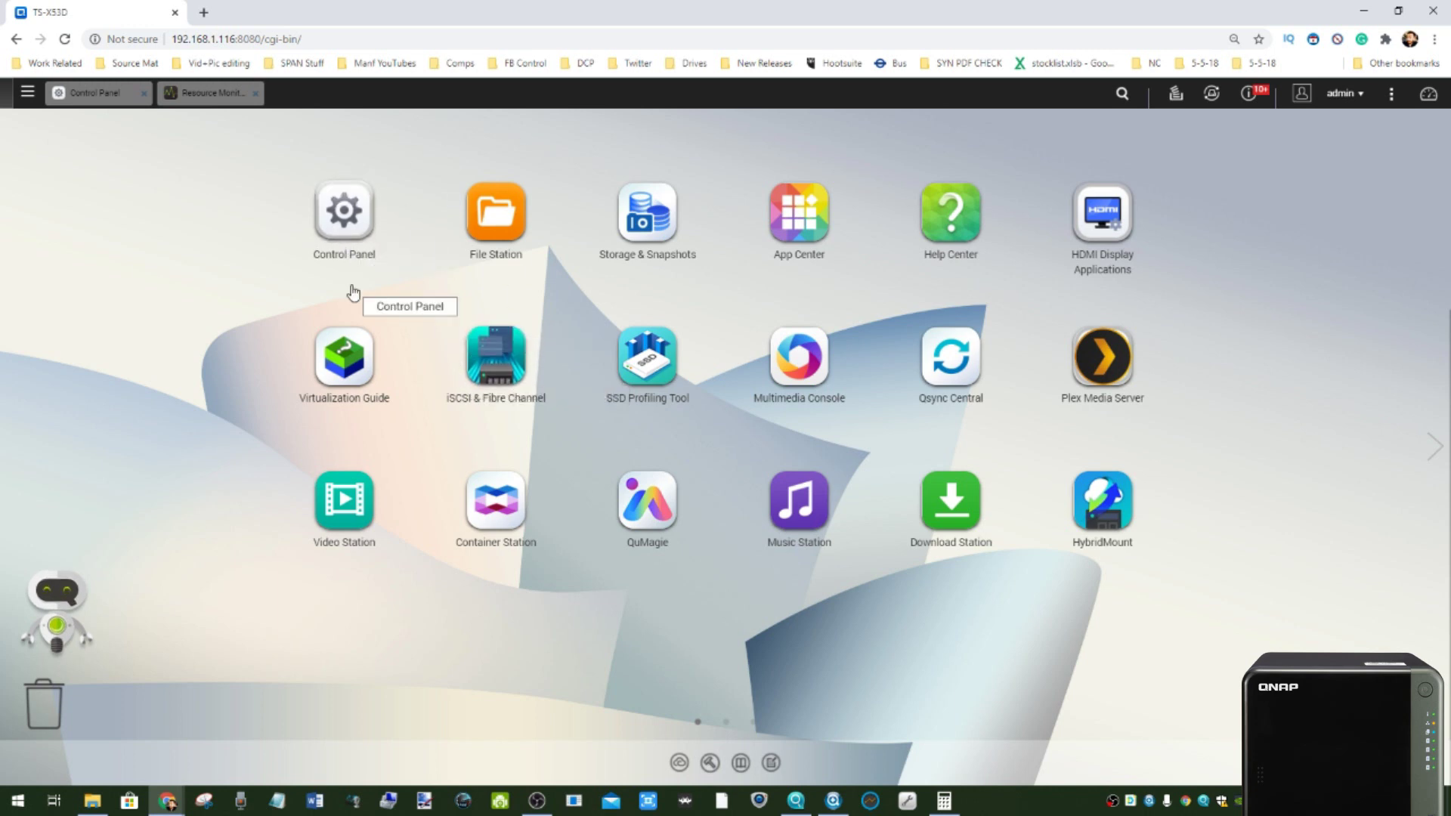
- Restore Control Panel, browse System, Privilege and Network & File Services pages, then close it
{"action": "left_click", "coordinate": [75, 93]}
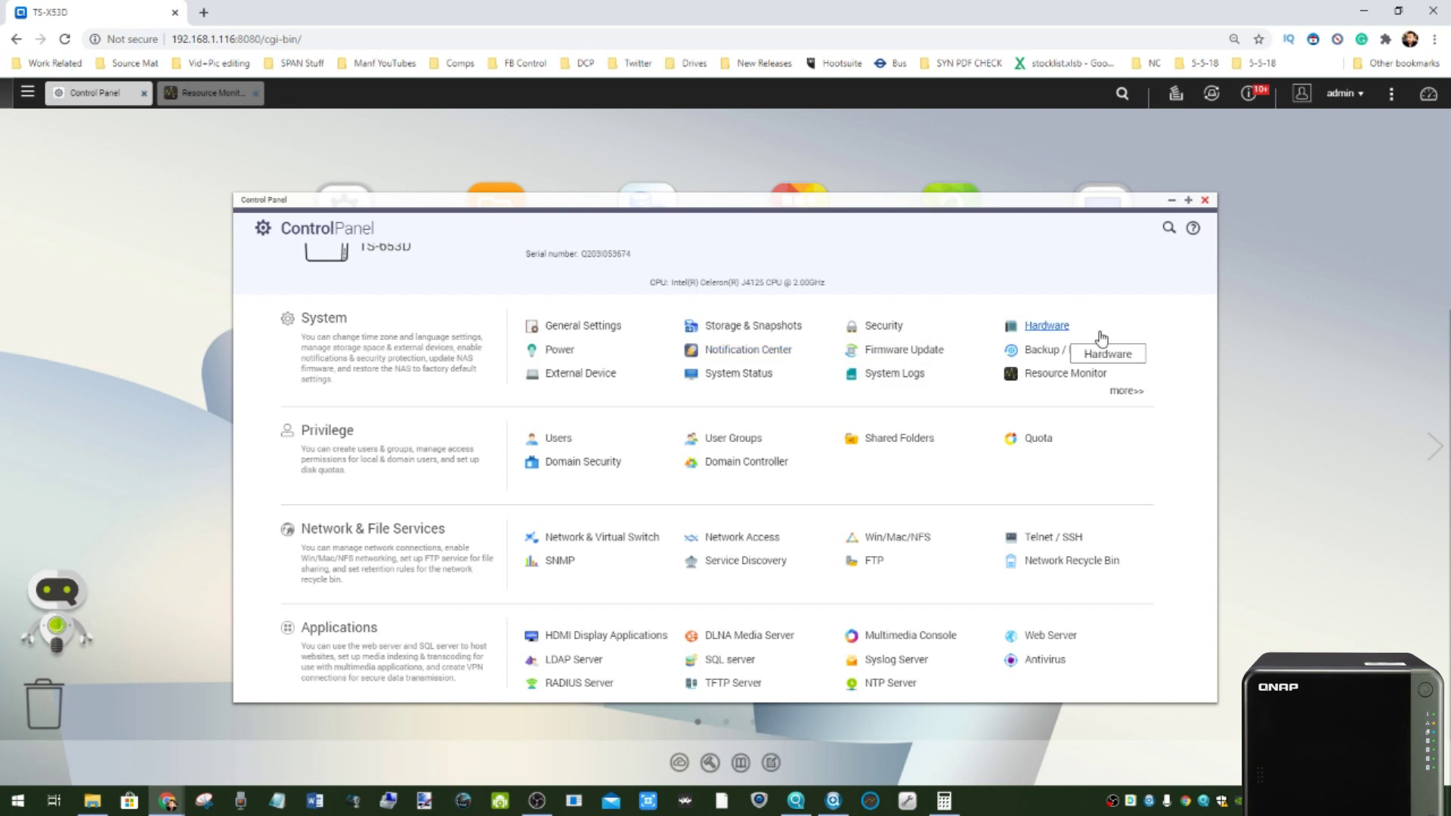
{"action": "left_click", "coordinate": [1115, 393]}
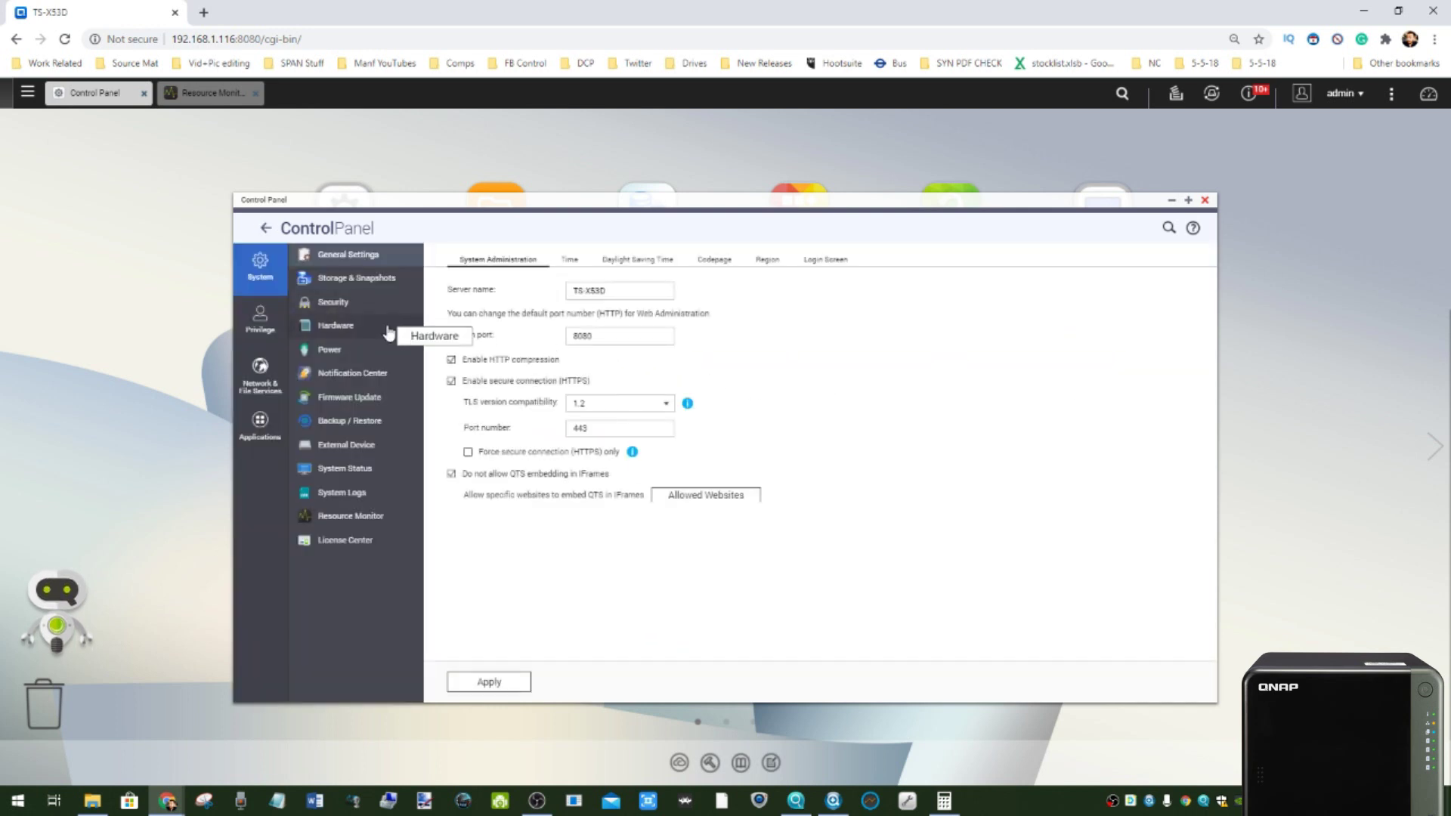
{"action": "left_click", "coordinate": [251, 323]}
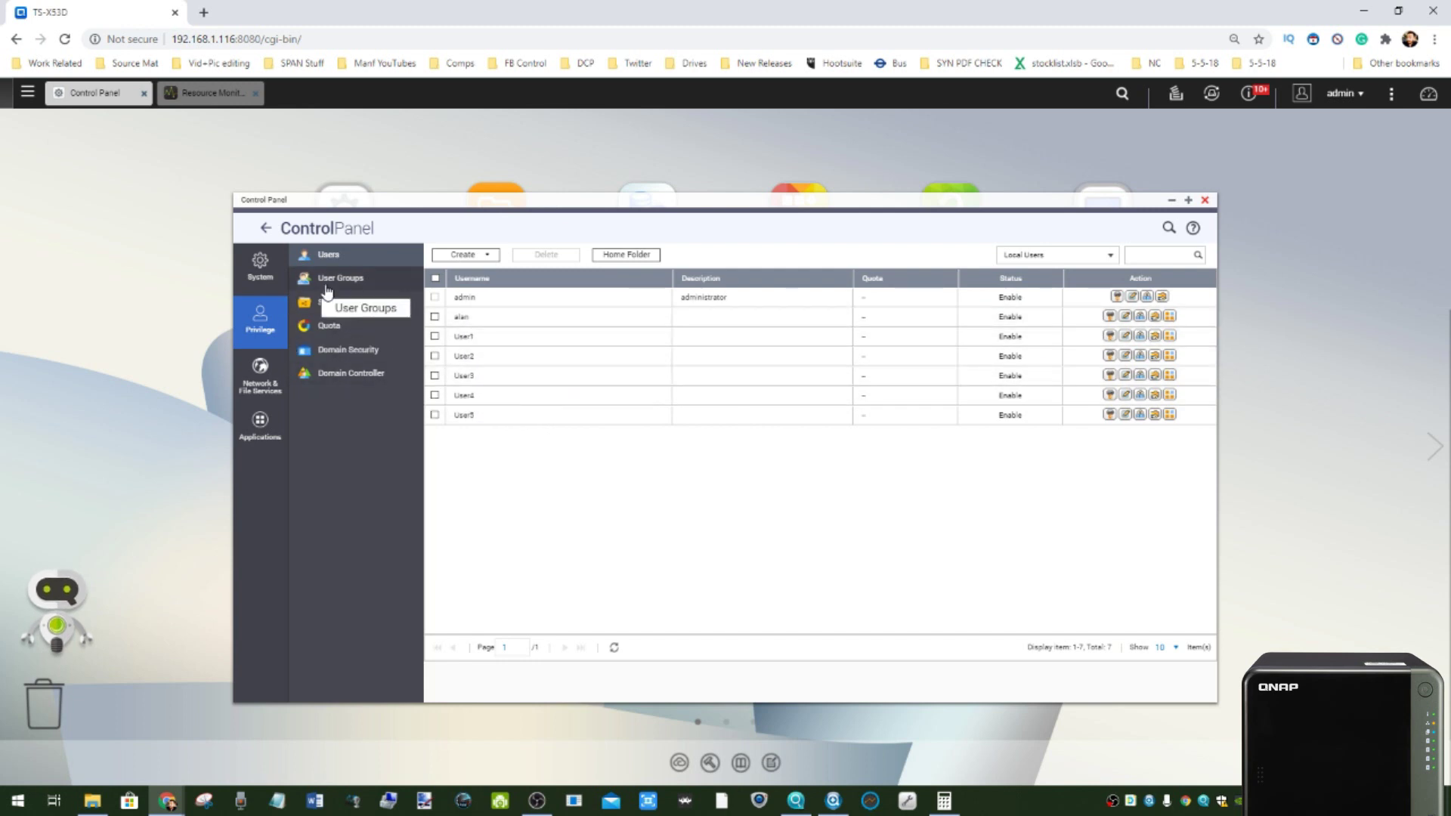
{"action": "left_click", "coordinate": [263, 380]}
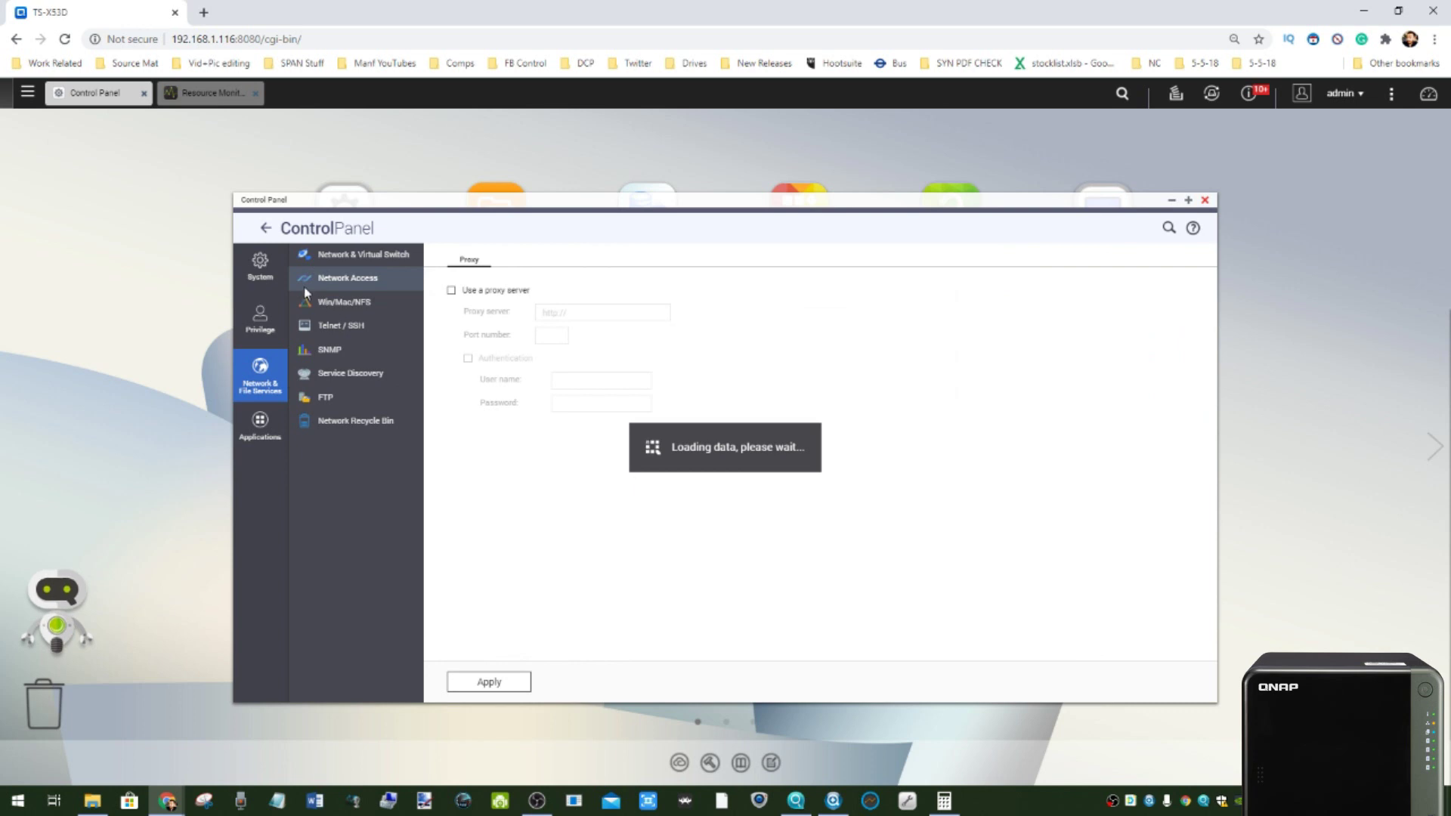
{"action": "left_click", "coordinate": [1204, 201]}
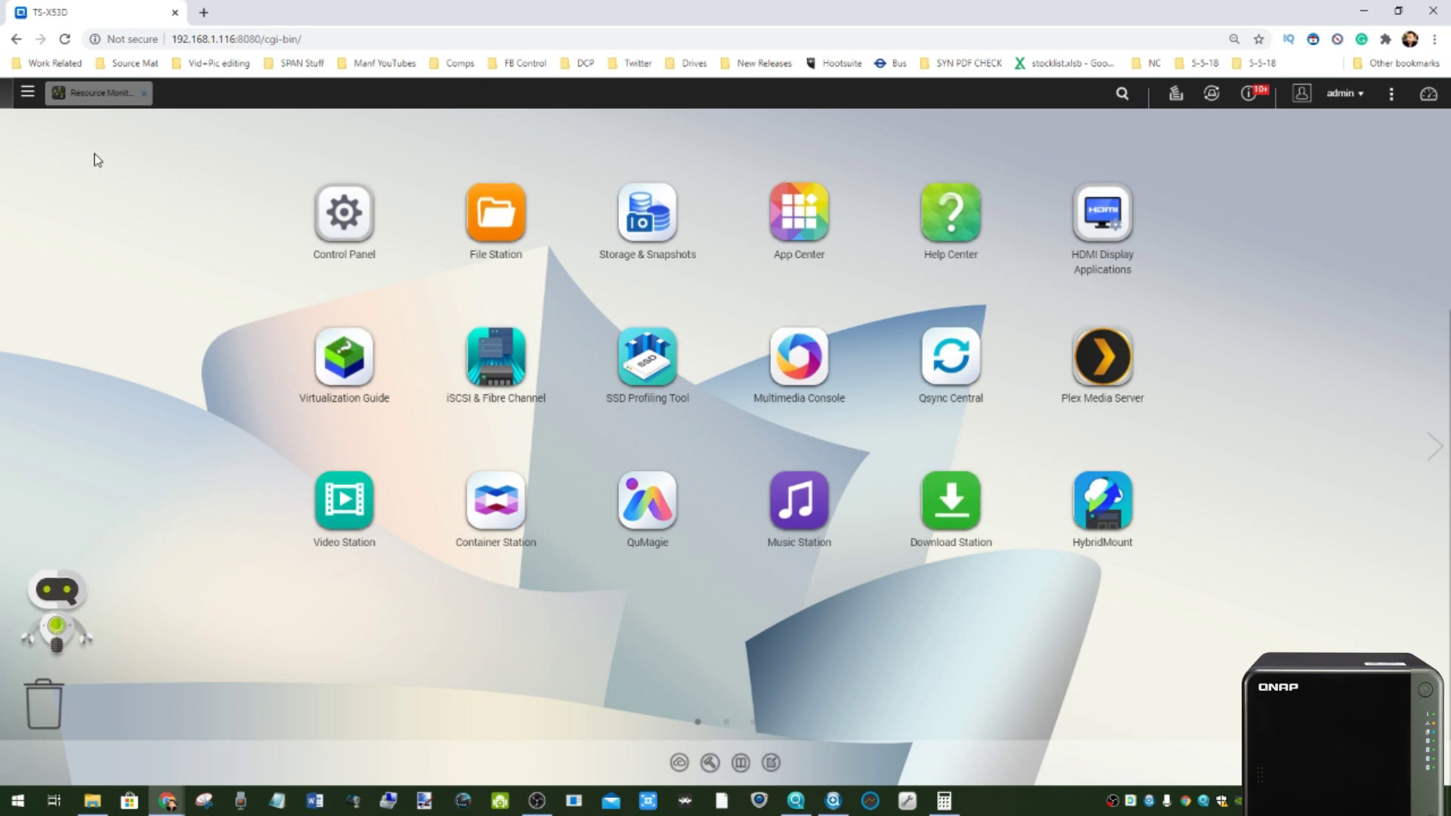
{"action": "left_click", "coordinate": [274, 38]}
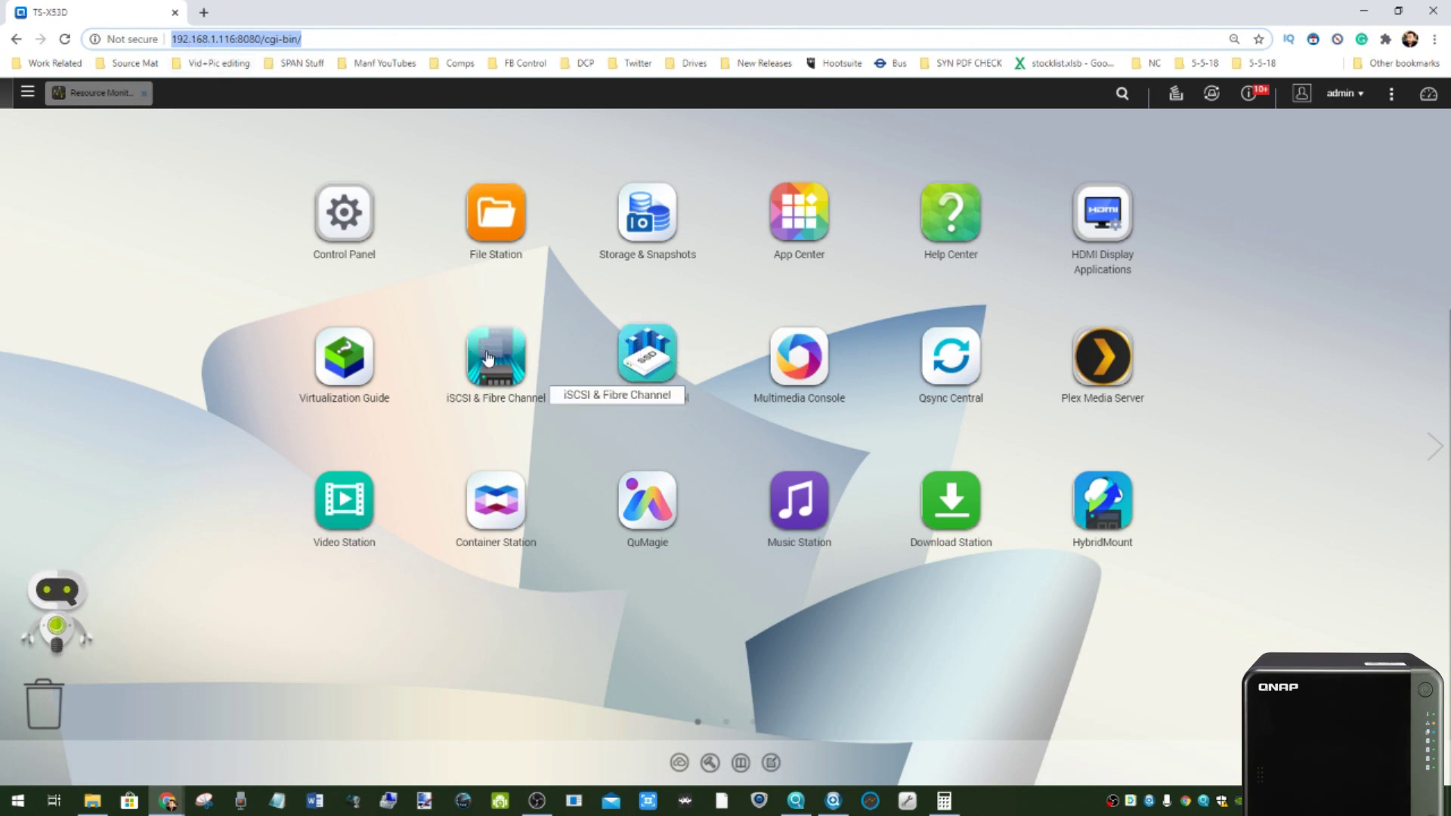
{"action": "left_click", "coordinate": [27, 91]}
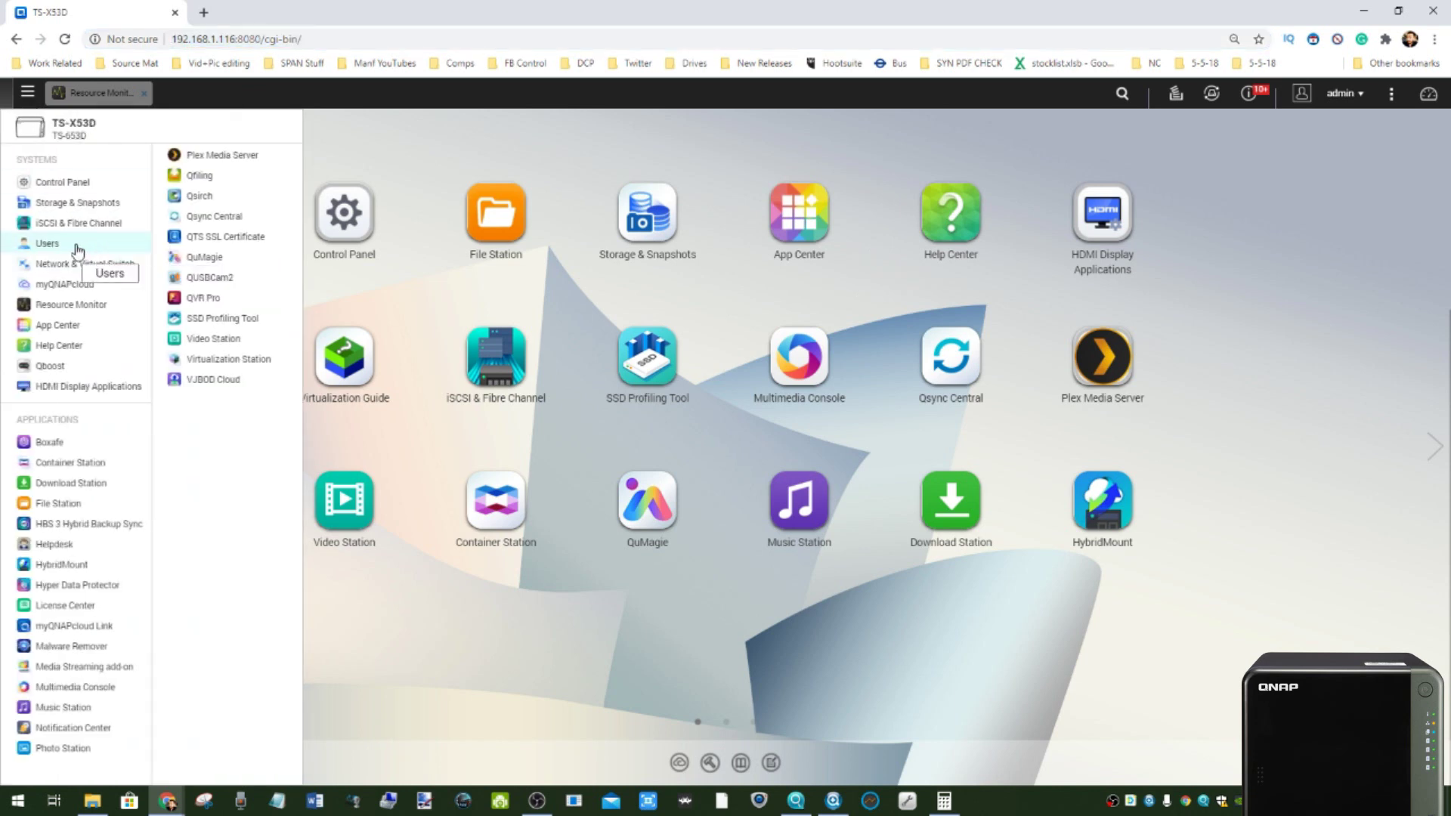
{"action": "left_click", "coordinate": [91, 284]}
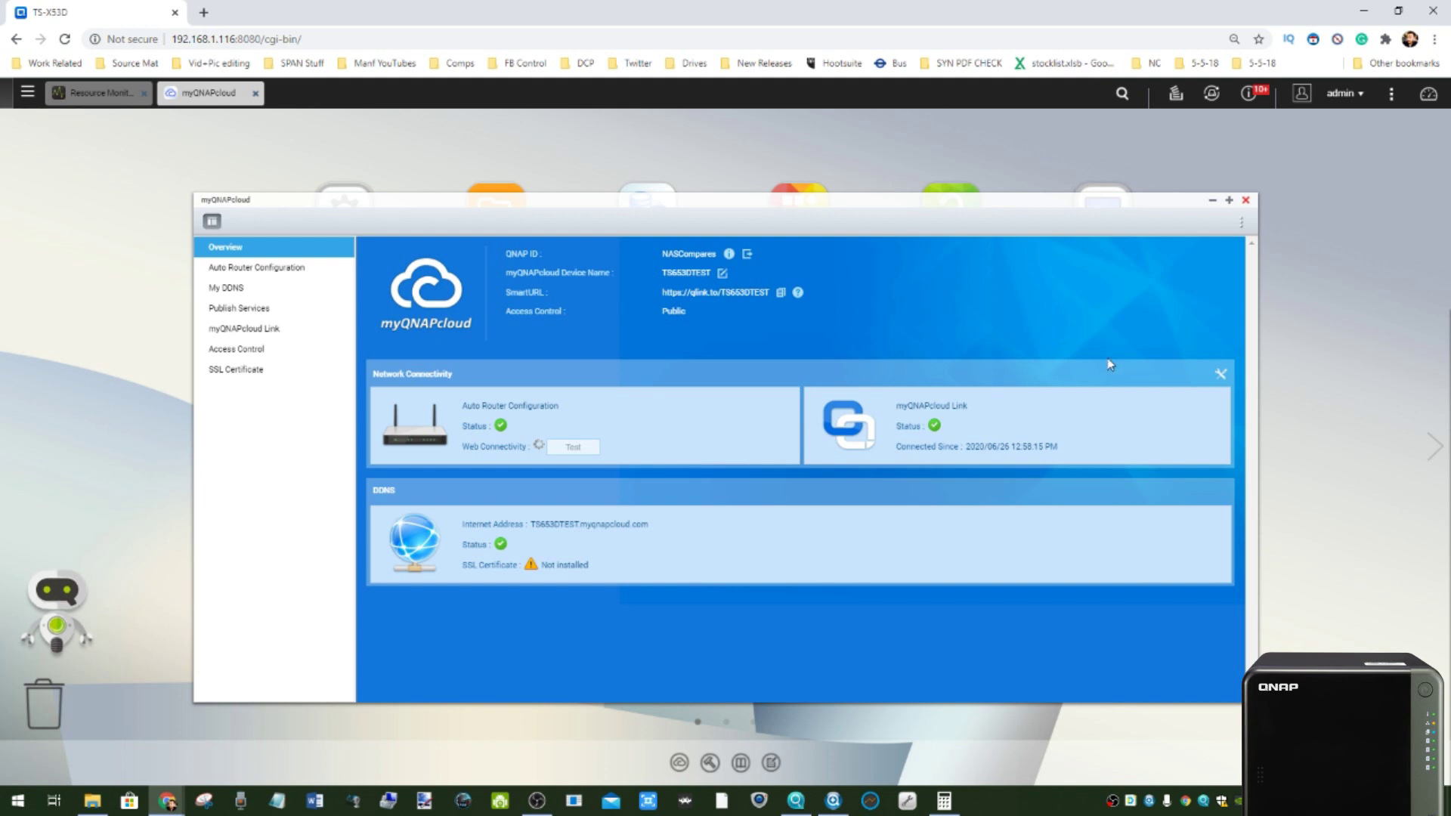
{"action": "left_click", "coordinate": [1245, 203]}
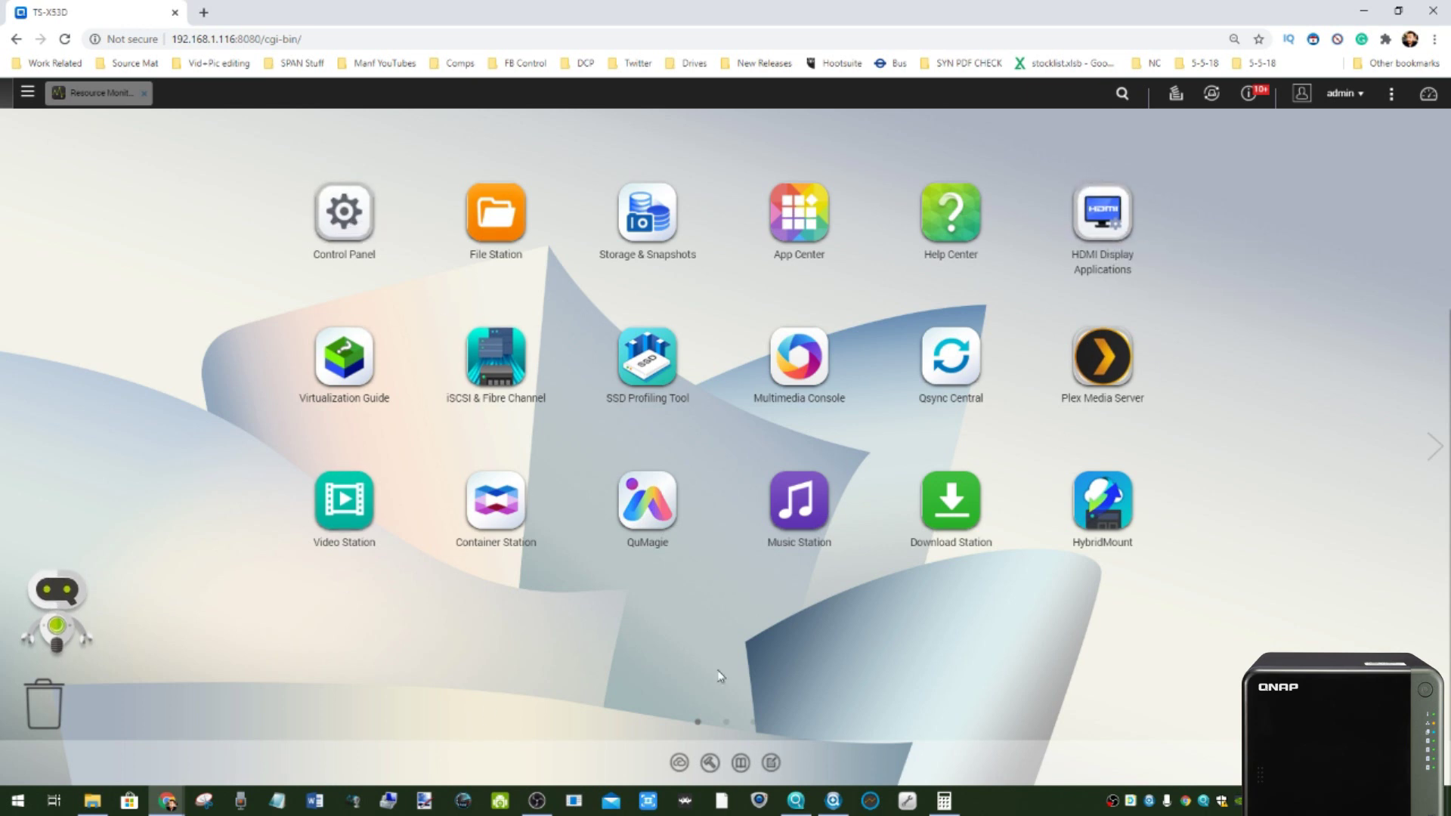
{"action": "left_click", "coordinate": [795, 801]}
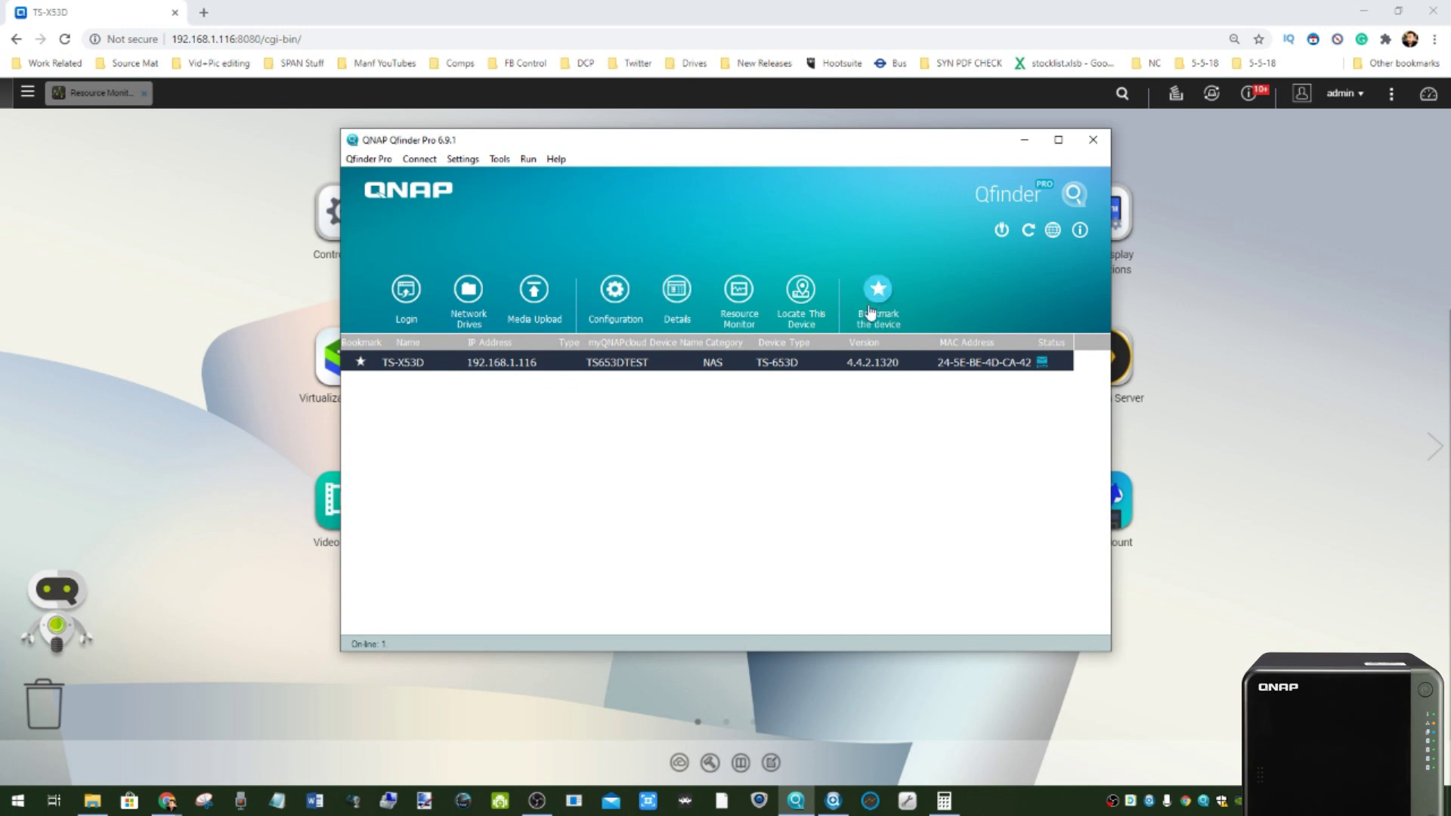
{"action": "left_click", "coordinate": [1024, 140]}
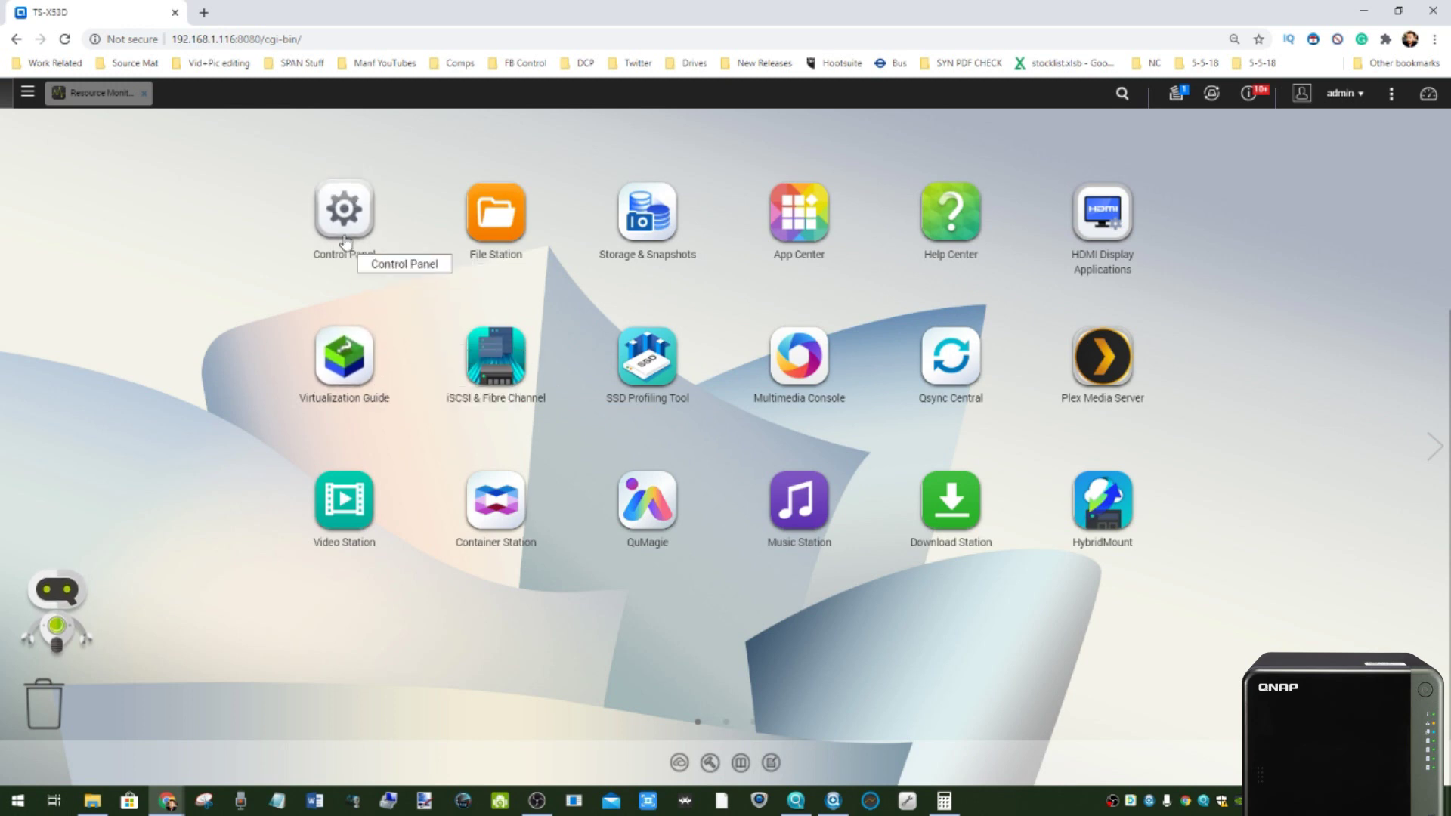
- Launch File Station, then start Network & Virtual Switch from the main menu
{"action": "left_click", "coordinate": [495, 215]}
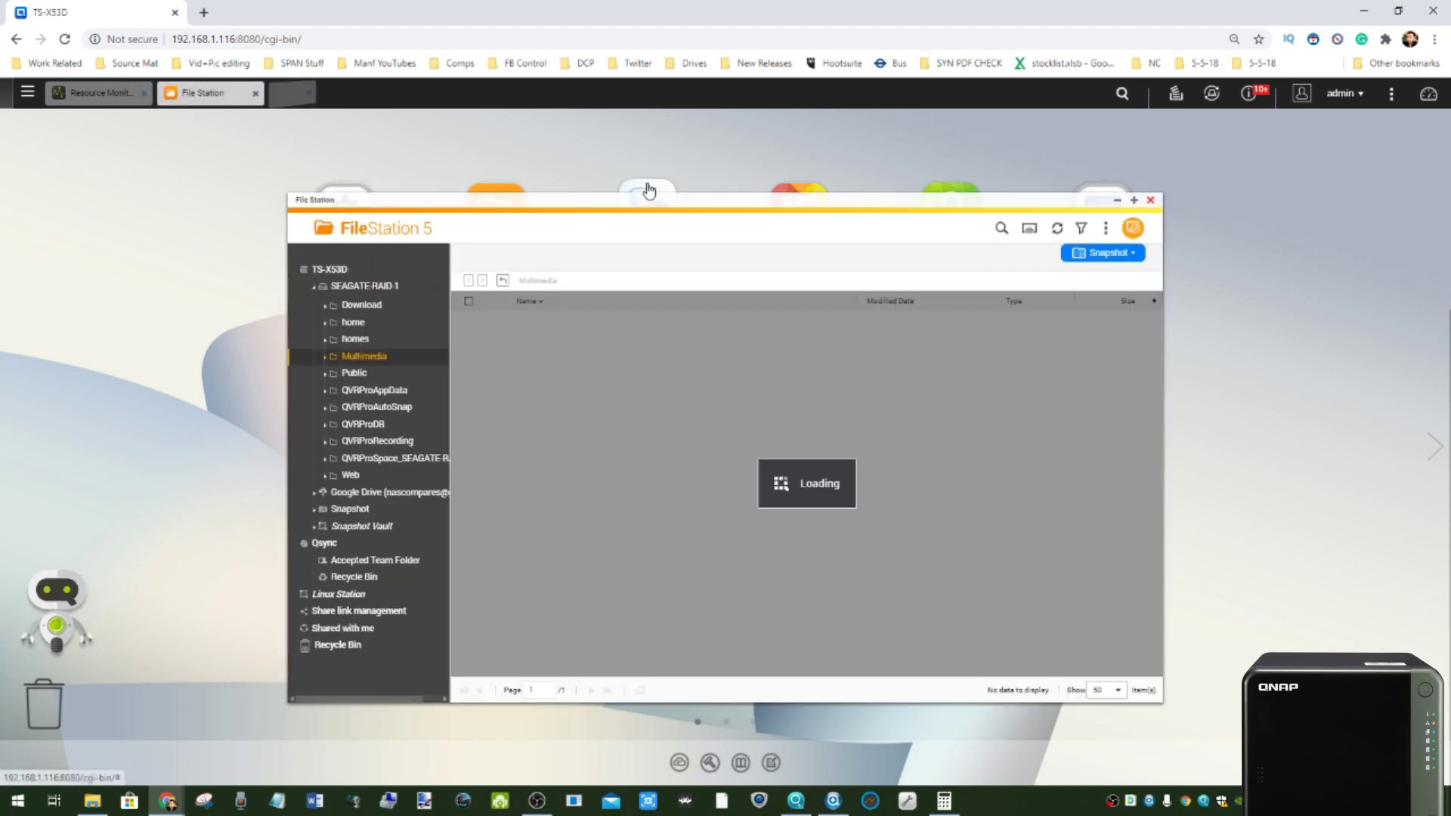
{"action": "left_click", "coordinate": [29, 95]}
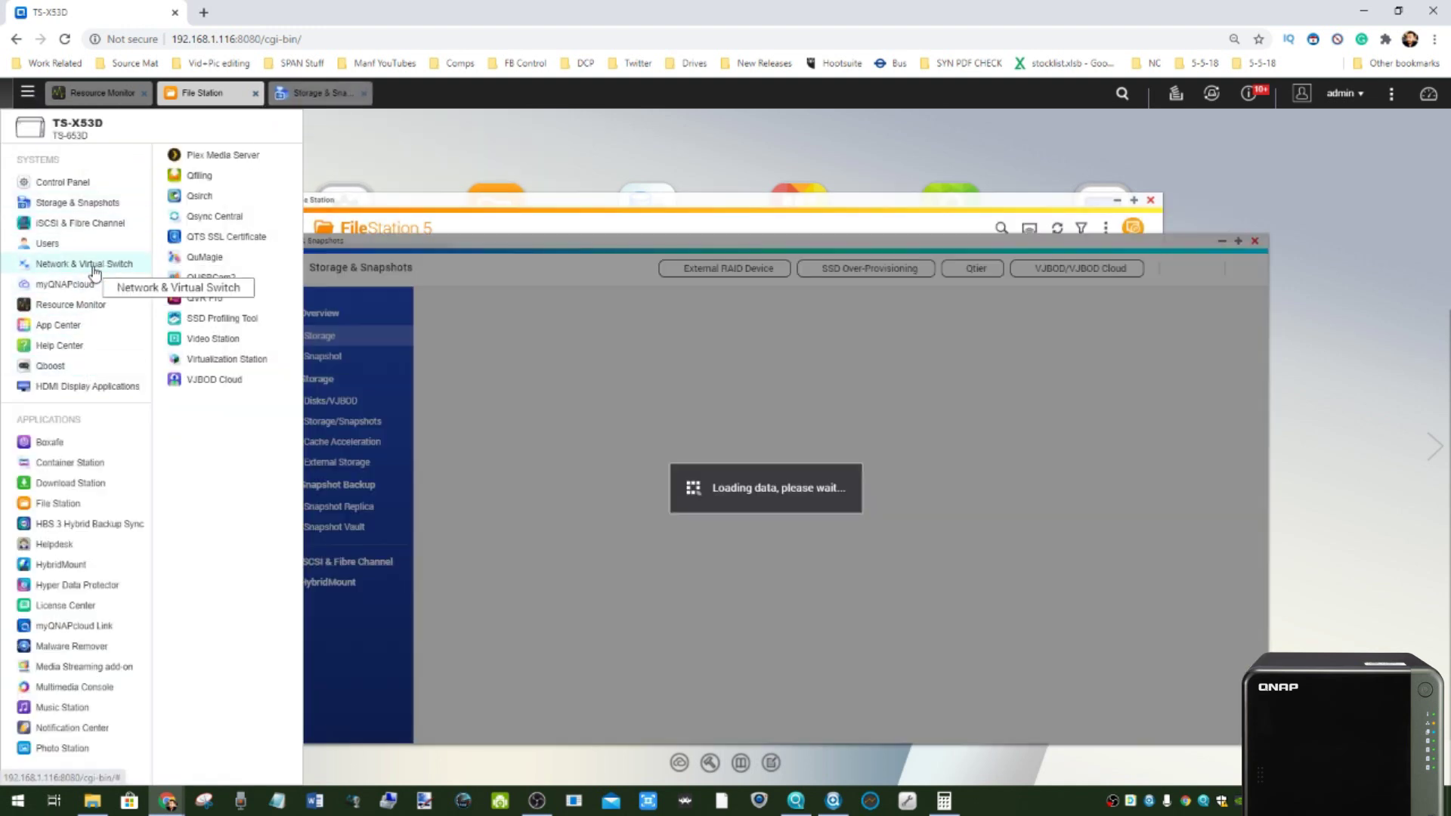
{"action": "left_click", "coordinate": [91, 264]}
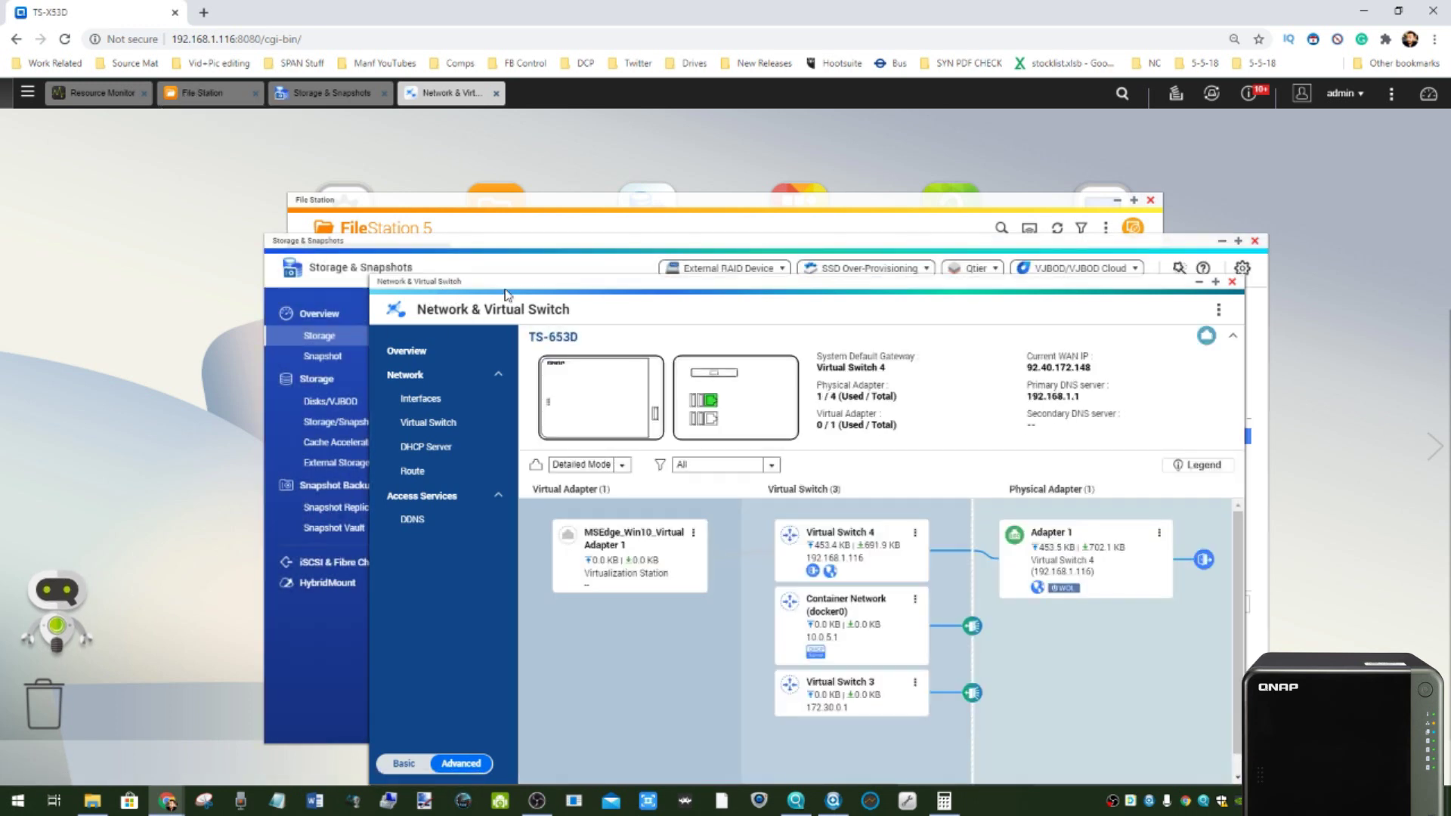
- Move the Network & Virtual Switch window up and switch it to Basic mode
{"action": "left_click", "coordinate": [537, 800]}
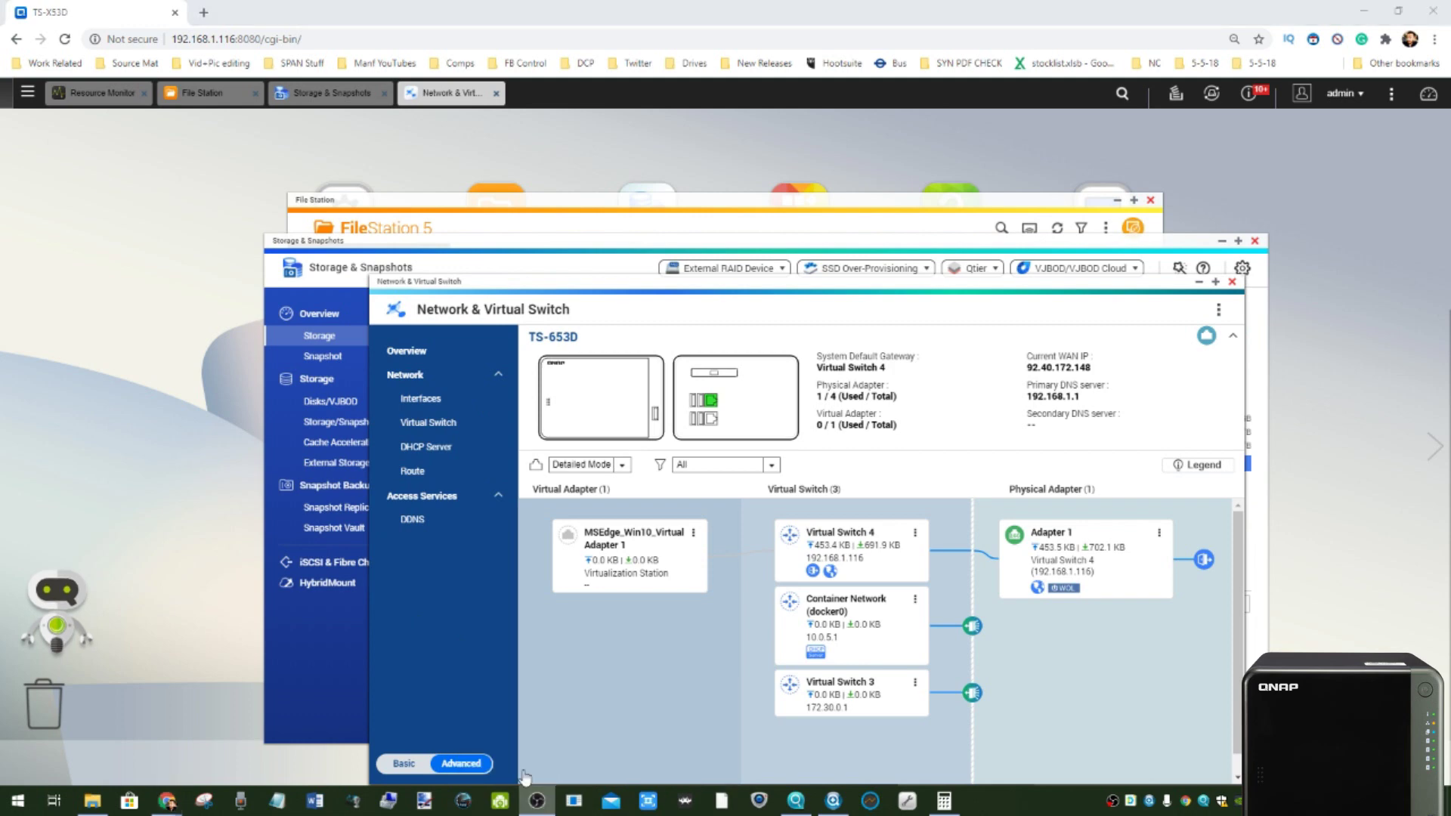
{"action": "left_click_drag", "start_coordinate": [797, 85], "coordinate": [753, 307]}
{"action": "left_click", "coordinate": [854, 306]}
{"action": "left_click_drag", "start_coordinate": [1035, 282], "coordinate": [1022, 213]}
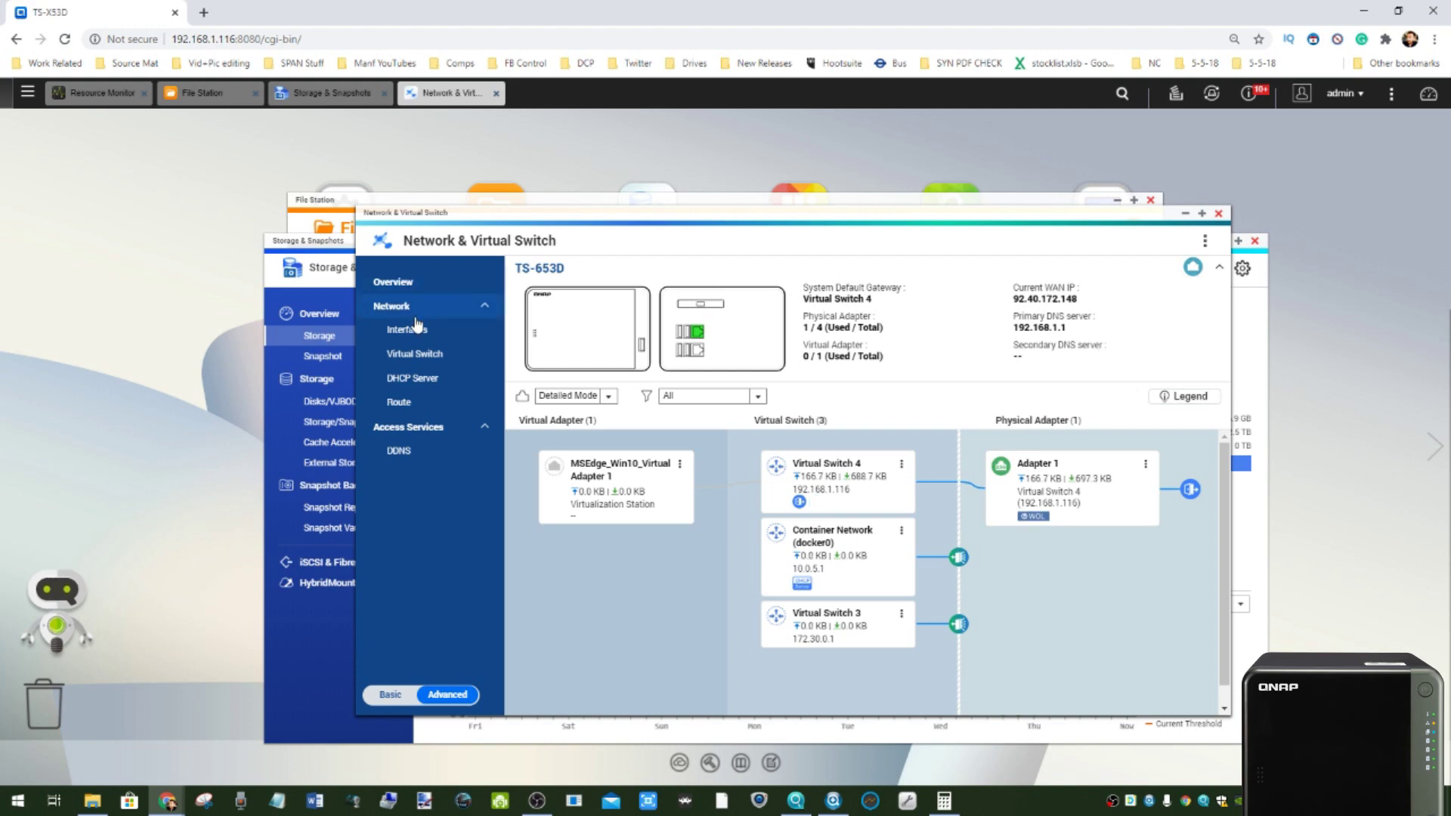
{"action": "left_click", "coordinate": [393, 694]}
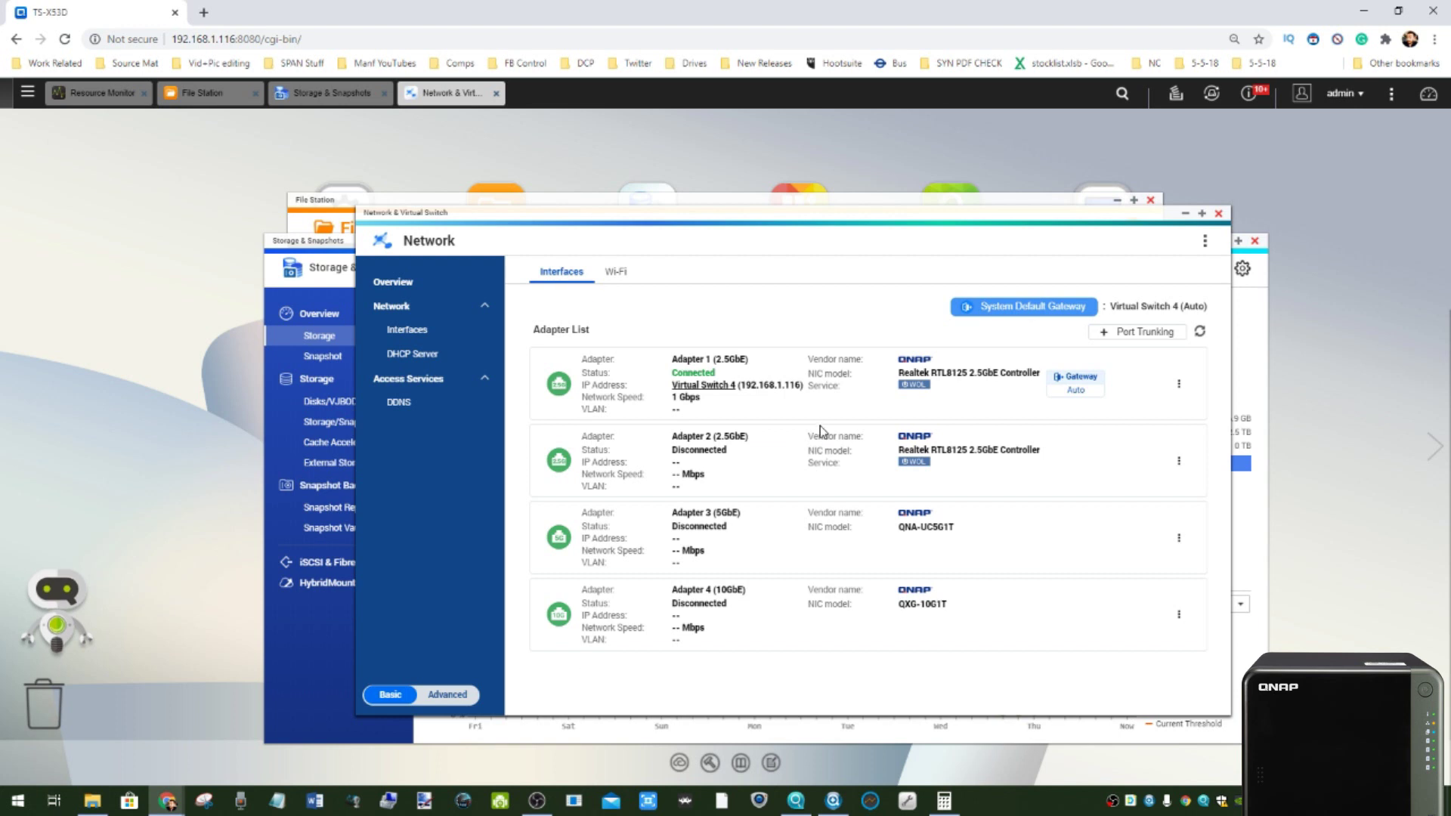
- Dismiss the browser context menu and clear the selection in the adapter list
{"action": "right_click", "coordinate": [732, 361]}
{"action": "left_click", "coordinate": [729, 318]}
{"action": "left_click", "coordinate": [724, 590]}
- Try adding a Port Trunking group with Adapter 1, then cancel and close Port Trunking
{"action": "left_click", "coordinate": [1133, 331]}
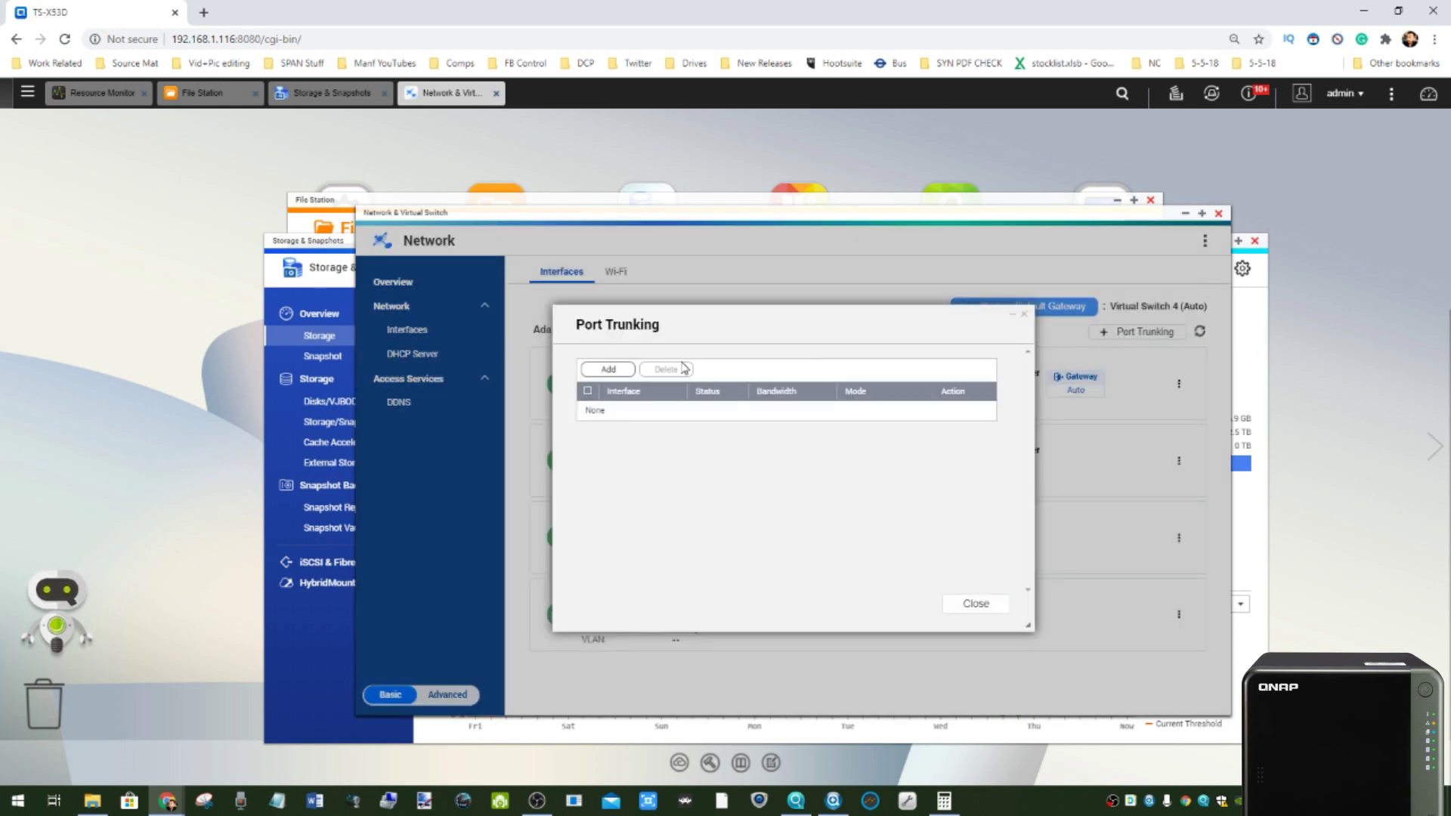
{"action": "left_click", "coordinate": [625, 375]}
{"action": "left_click", "coordinate": [616, 451]}
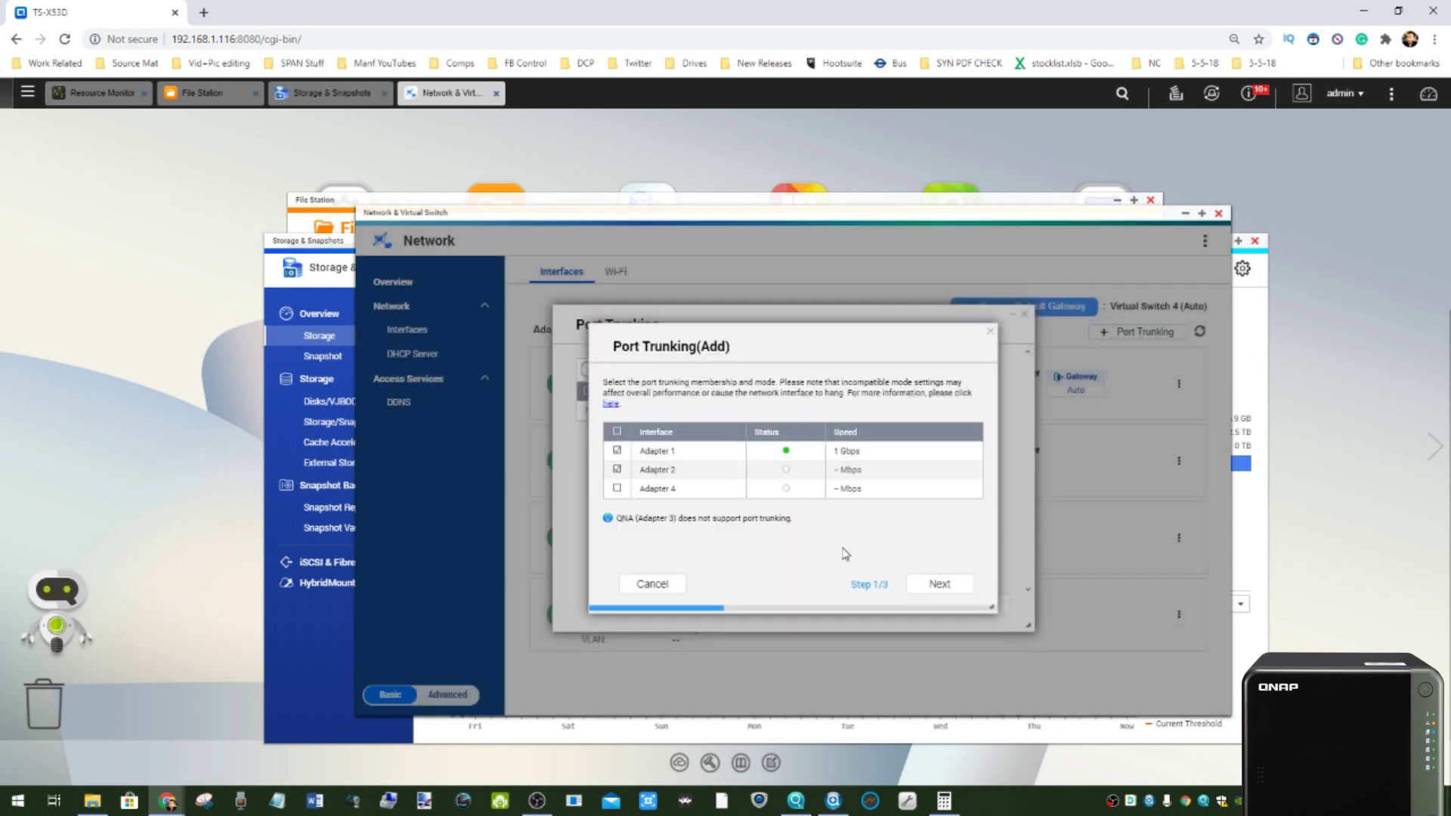
{"action": "left_click", "coordinate": [669, 583]}
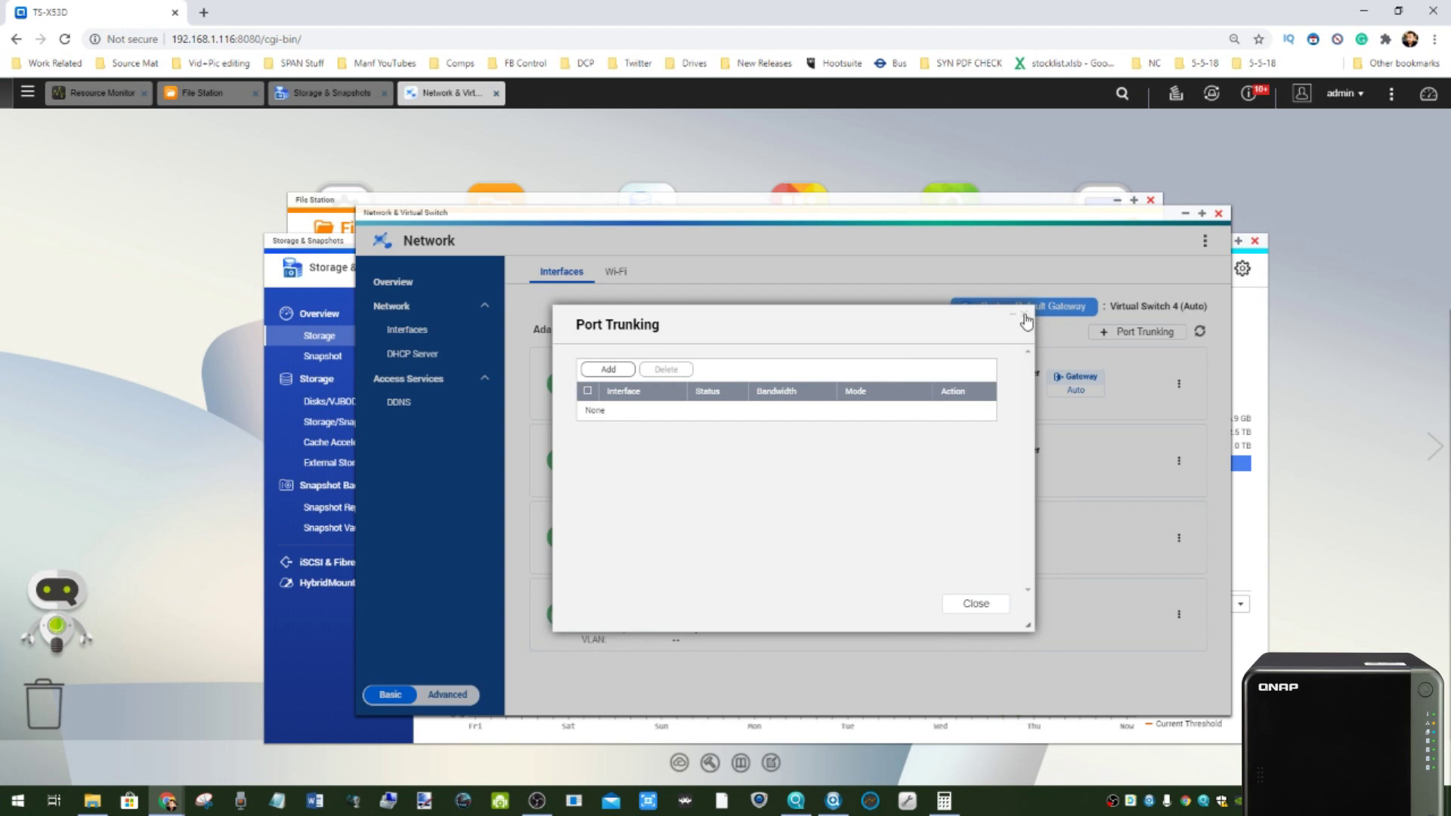
{"action": "left_click", "coordinate": [1025, 314]}
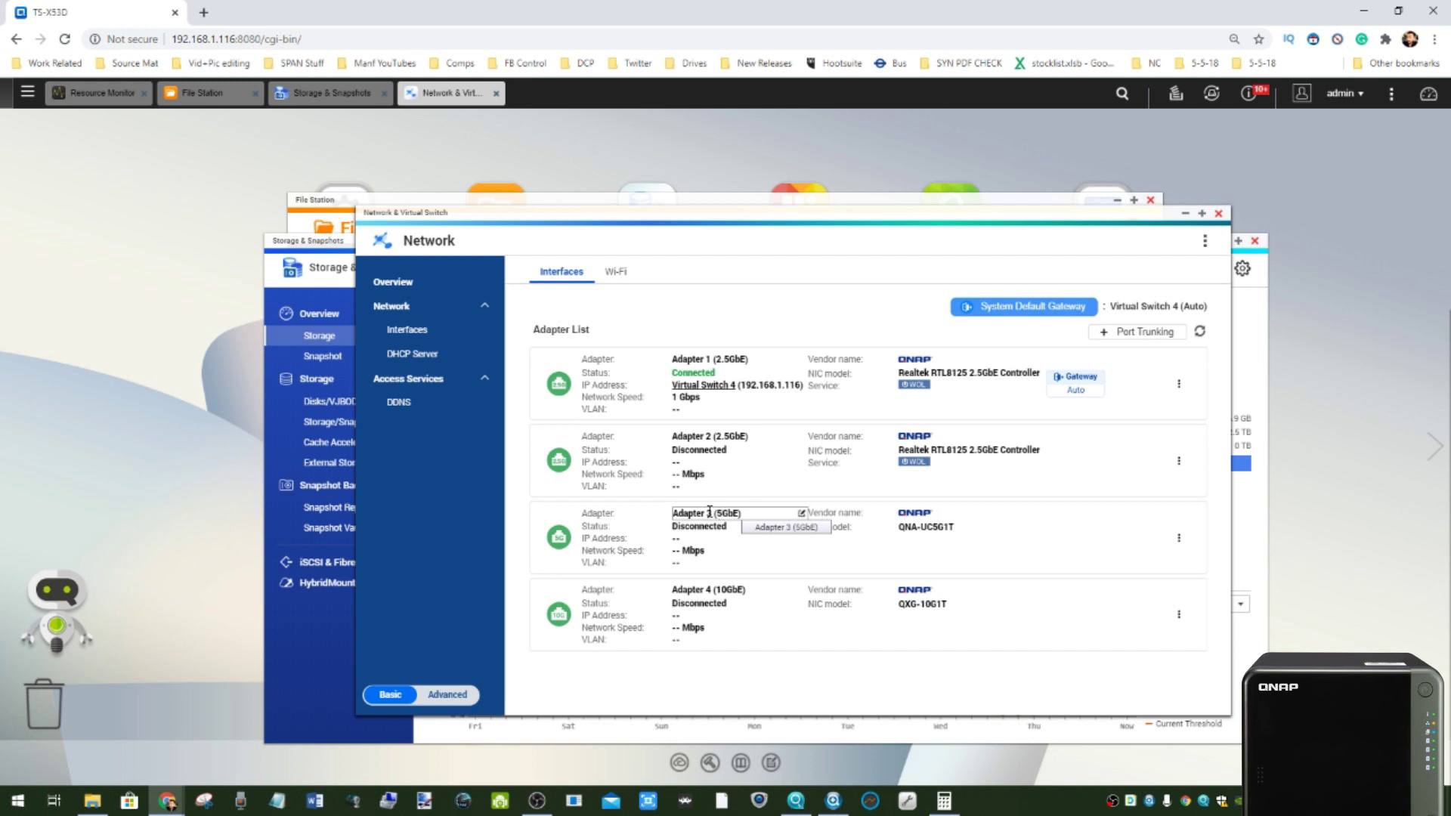
- Clear the stray selection and switch Network & Virtual Switch to Advanced mode's Overview topology
{"action": "left_click_drag", "start_coordinate": [905, 526], "coordinate": [934, 528]}
{"action": "right_click", "coordinate": [934, 528]}
{"action": "left_click", "coordinate": [956, 537]}
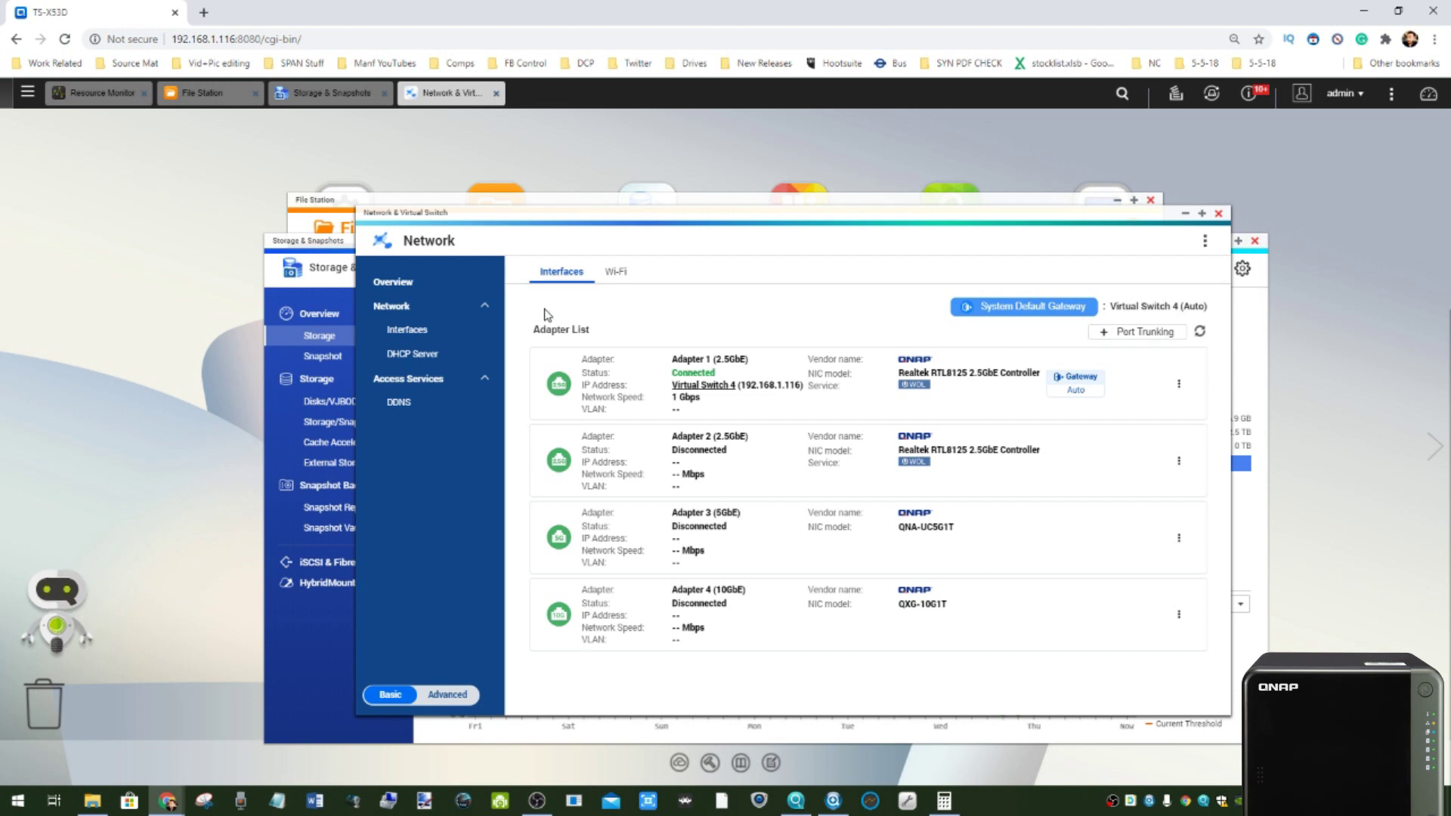
{"action": "left_click", "coordinate": [446, 694]}
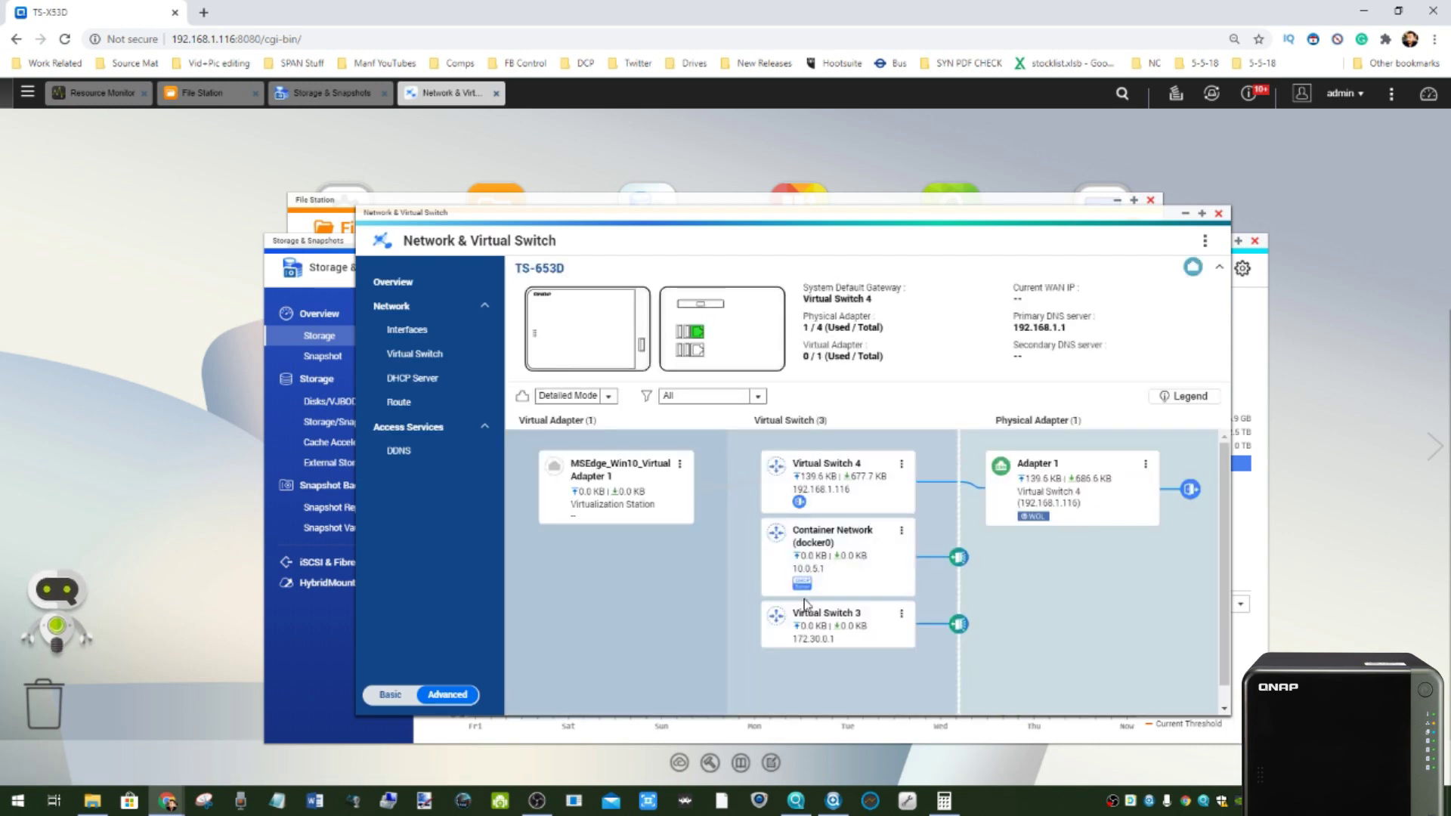
{"action": "left_click", "coordinate": [414, 354]}
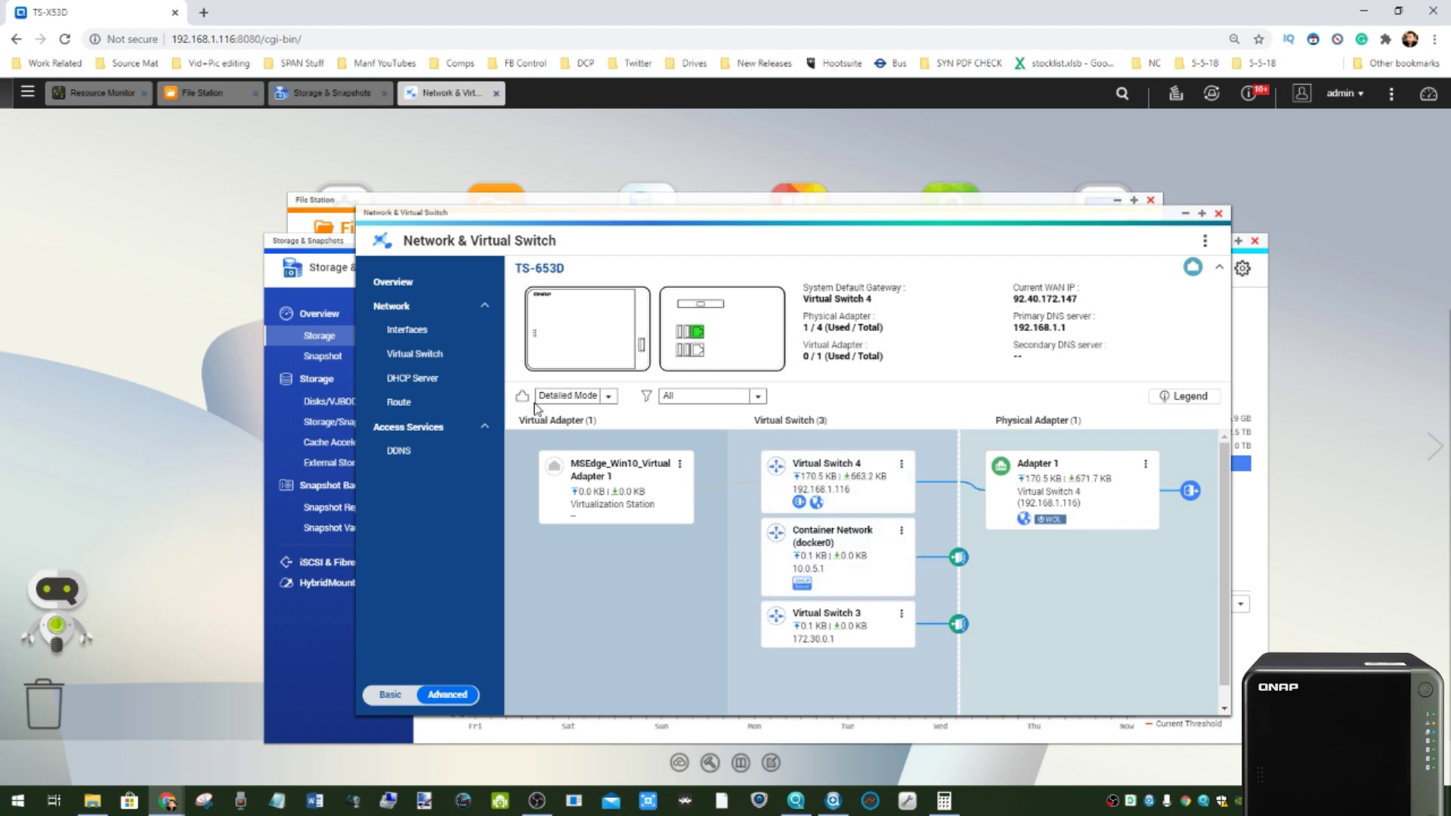
- Open the Virtual Switch list, skipping the introduction guide
{"action": "left_click", "coordinate": [401, 356]}
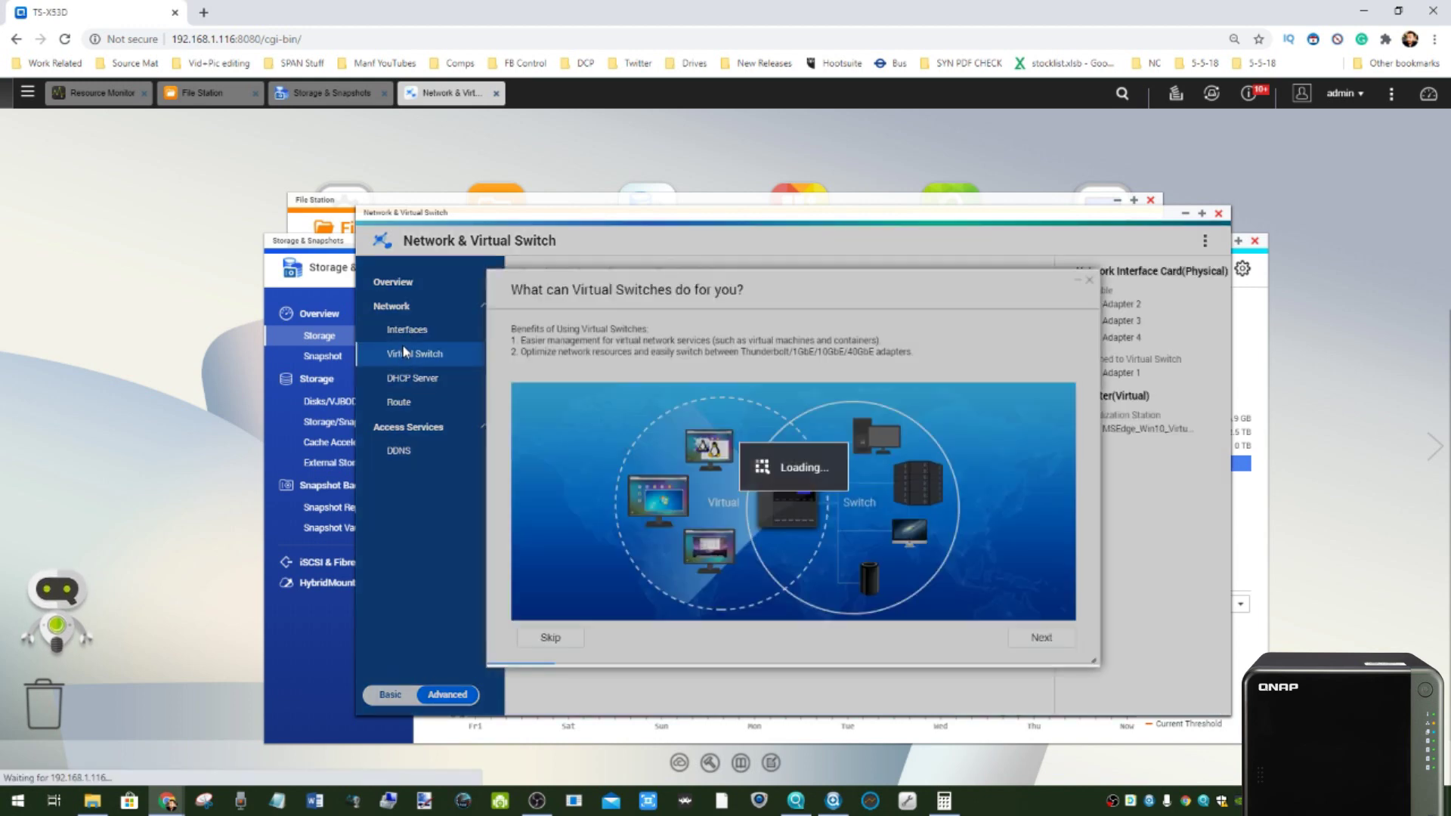
{"action": "left_click", "coordinate": [569, 637]}
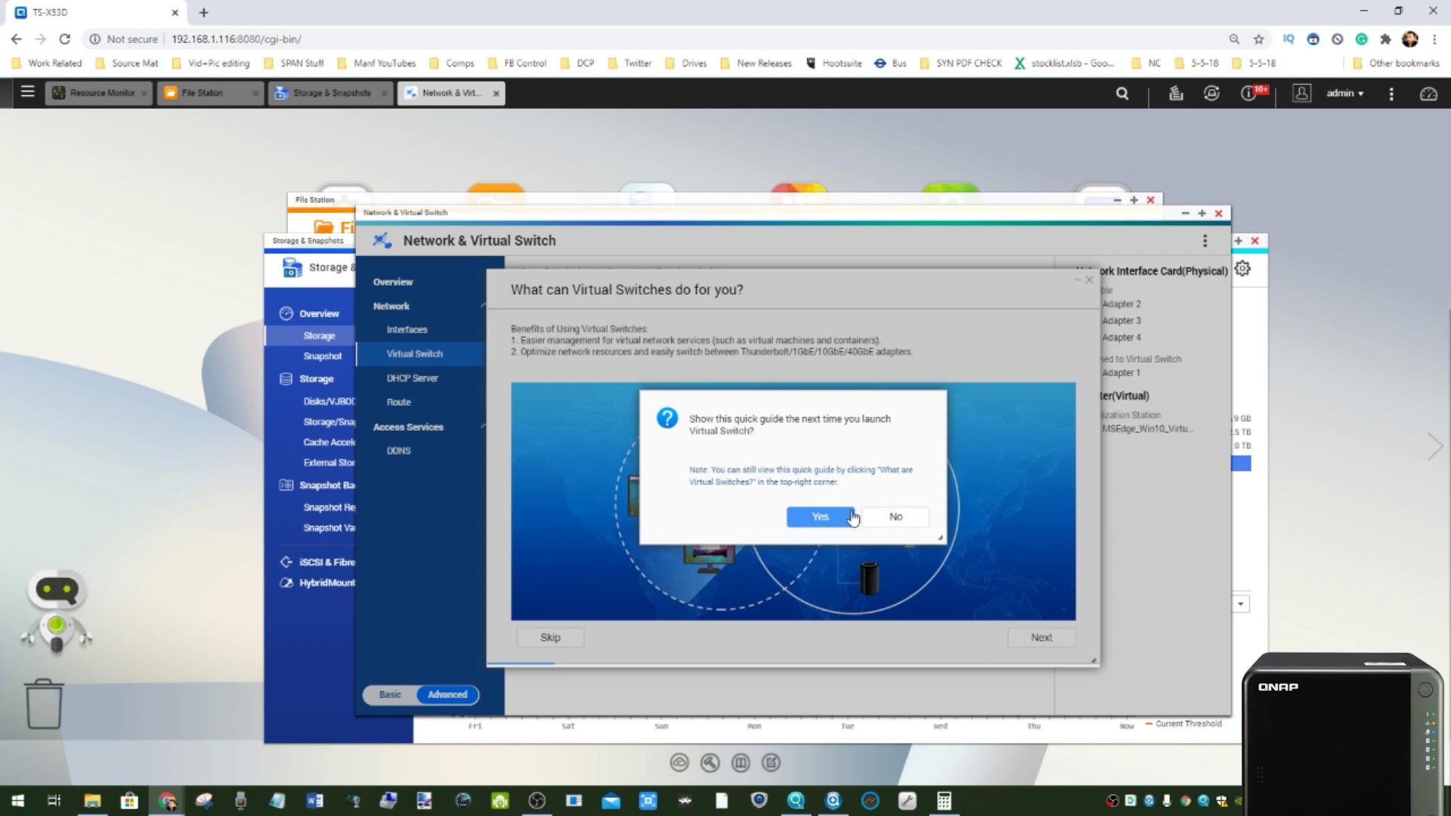
{"action": "left_click", "coordinate": [835, 517]}
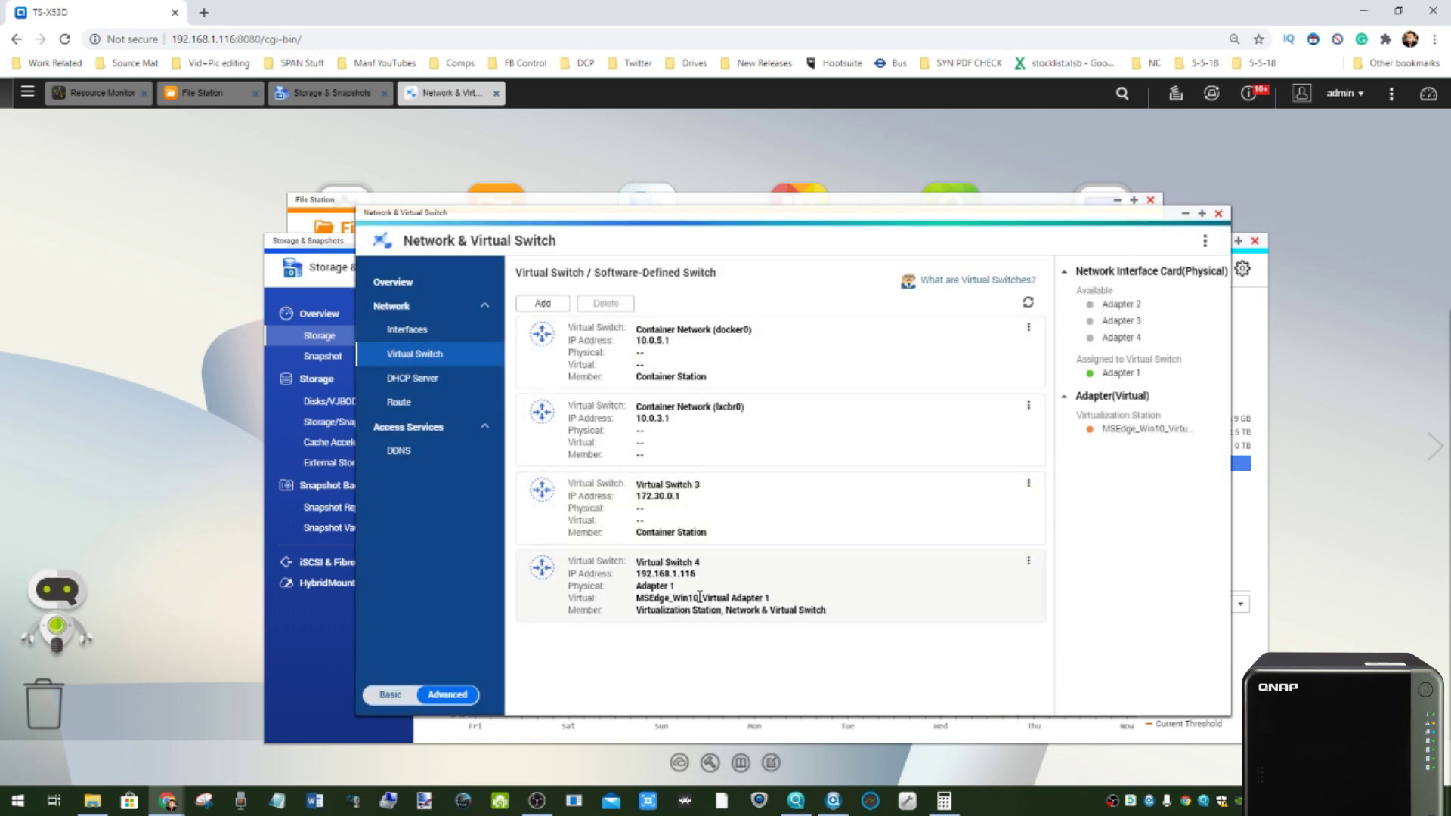
- Highlight Virtual Switch 4 and Container Network (docker0), then return the network settings to Basic mode
{"action": "left_click_drag", "start_coordinate": [644, 600], "coordinate": [729, 600]}
{"action": "left_click_drag", "start_coordinate": [645, 376], "coordinate": [677, 378]}
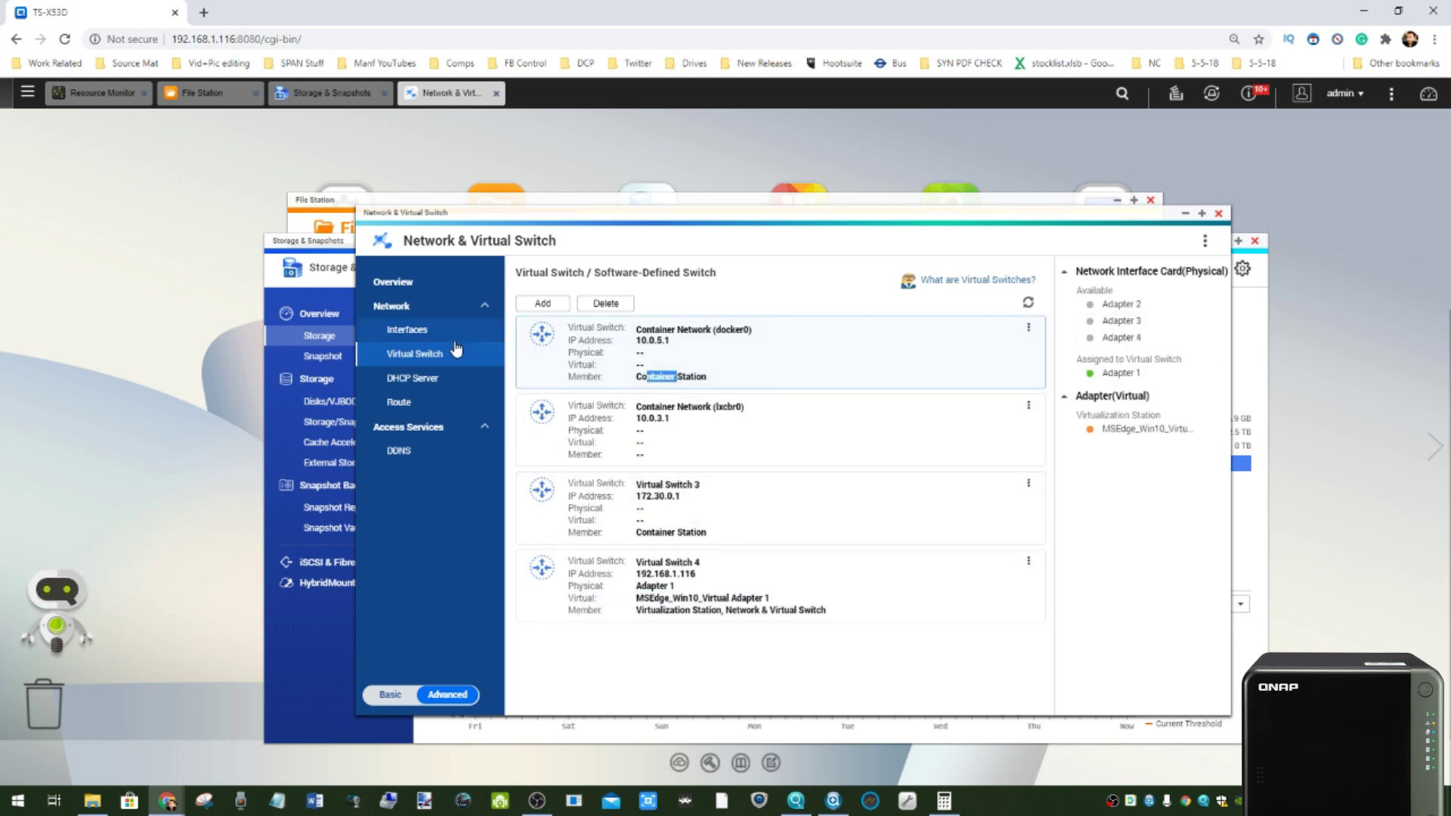
{"action": "left_click_drag", "start_coordinate": [405, 241], "coordinate": [500, 240]}
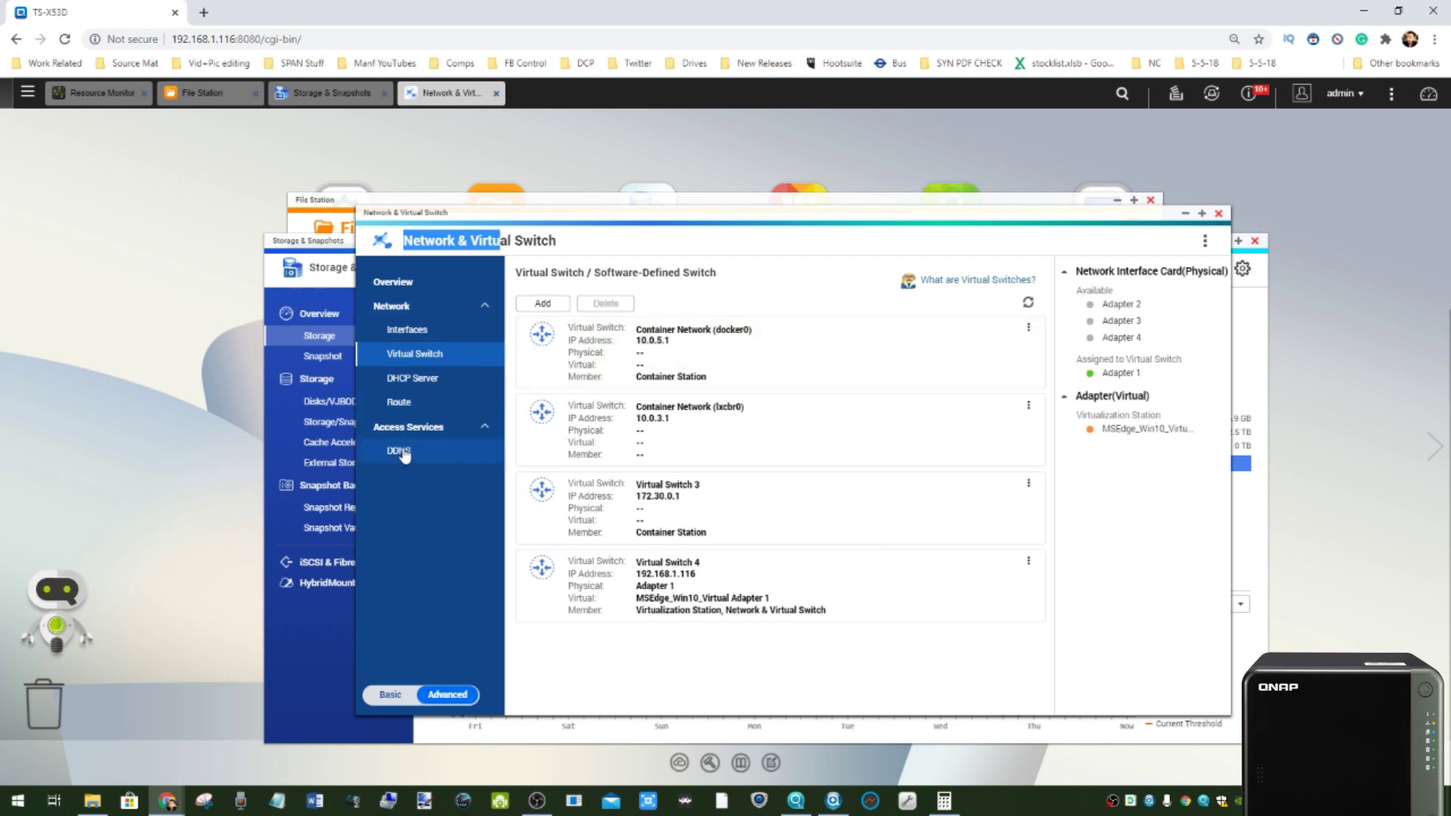
{"action": "left_click", "coordinate": [403, 638]}
{"action": "left_click", "coordinate": [403, 697]}
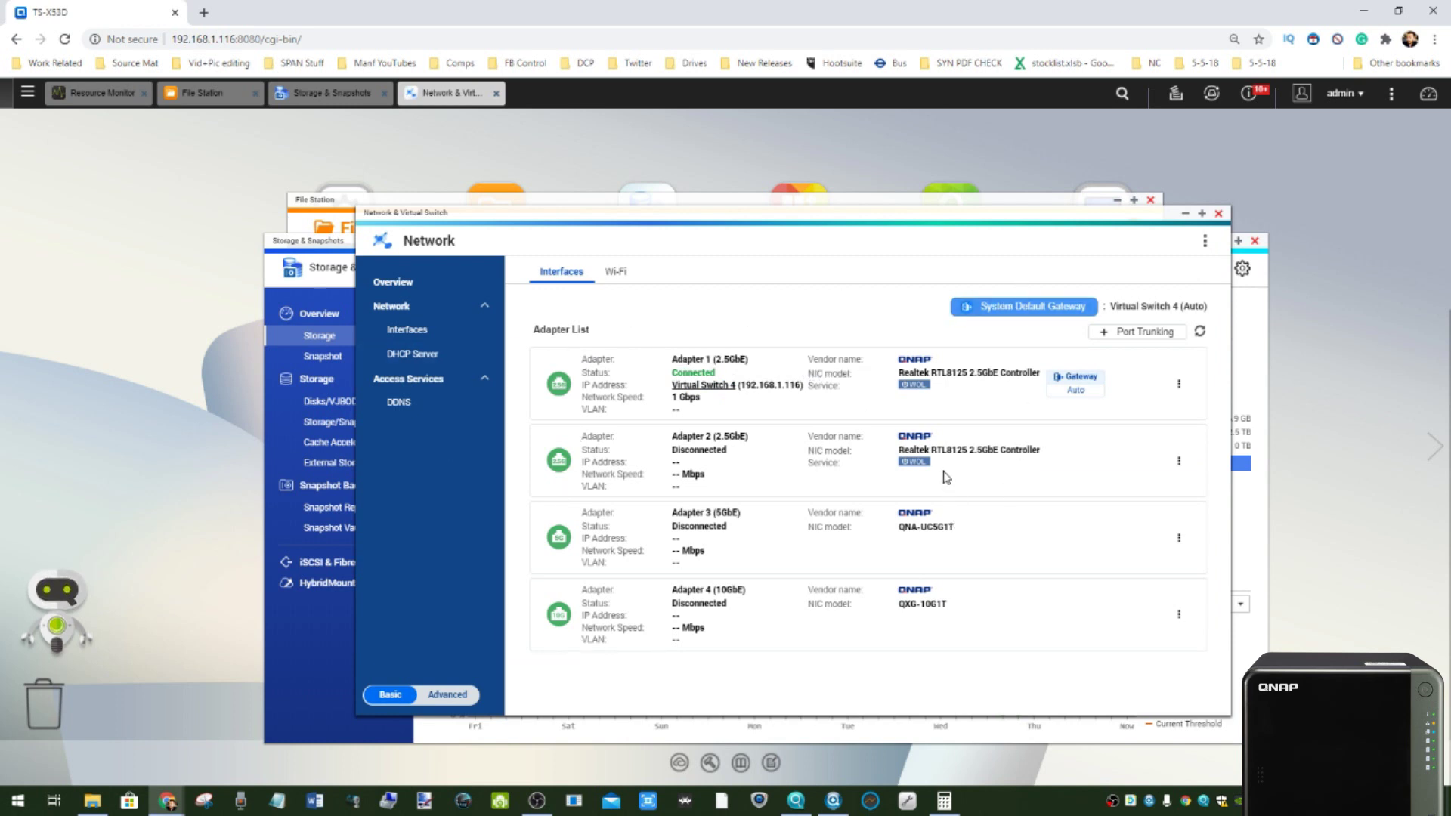
- View the Wi-Fi page showing no USB/PCIe Wi-Fi devices, then close Network & Virtual Switch
{"action": "left_click", "coordinate": [619, 276]}
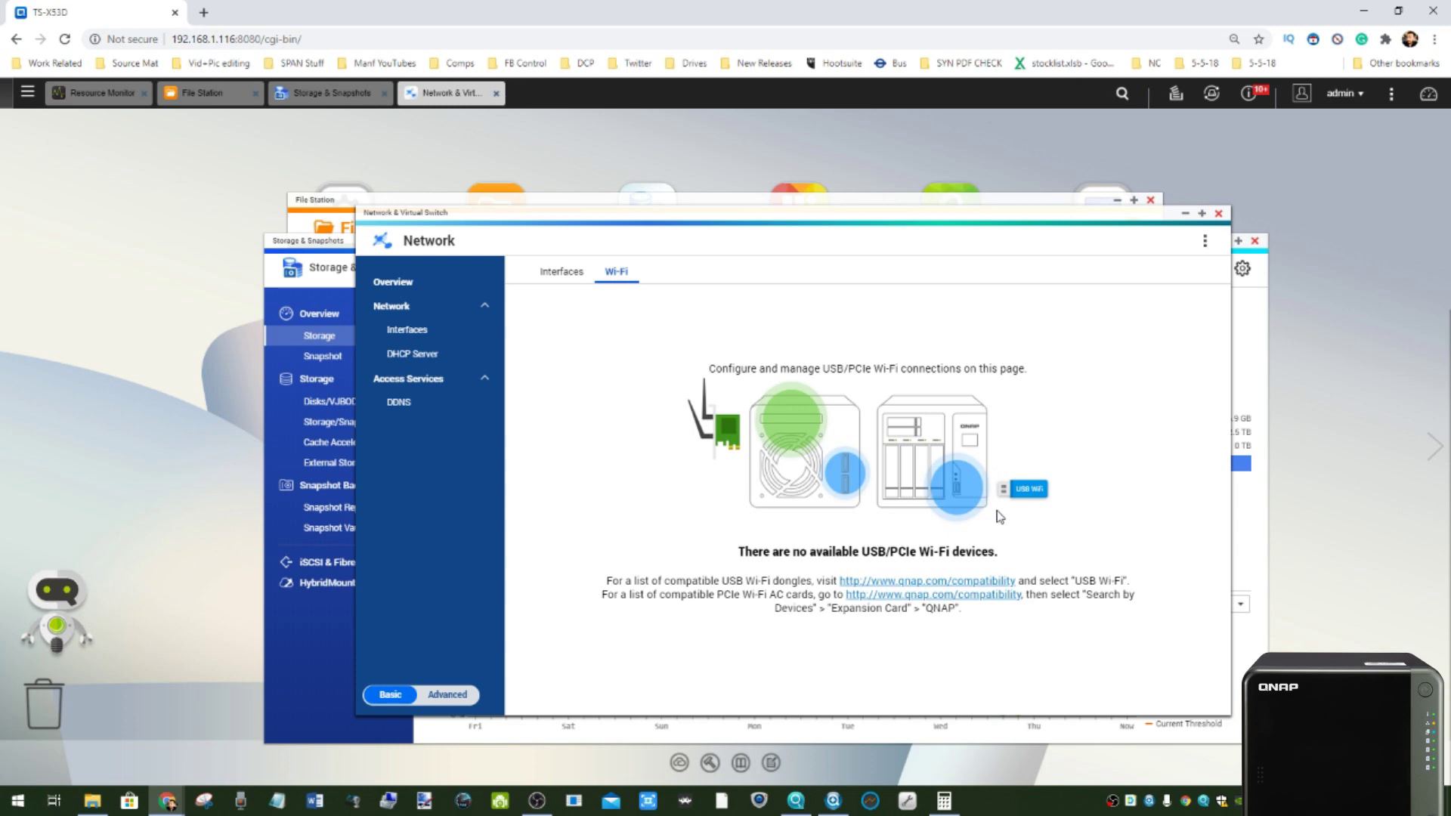
{"action": "left_click", "coordinate": [1219, 215]}
- Open Disks/VJBOD and review Disk 1 plus RAID Group 1 and RAID Group 2 information
{"action": "left_click_drag", "start_coordinate": [584, 242], "coordinate": [509, 153]}
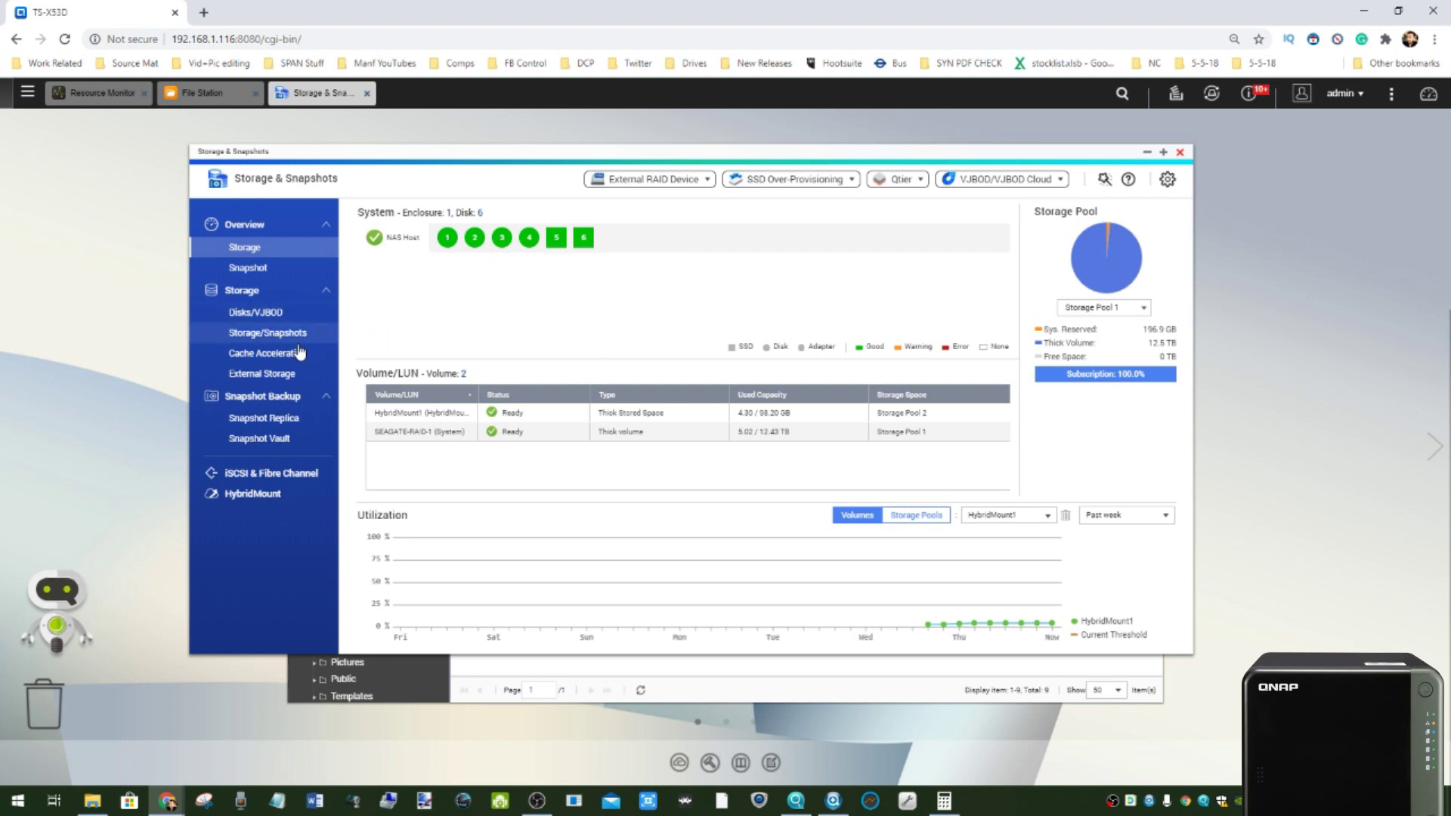
{"action": "left_click", "coordinate": [251, 315]}
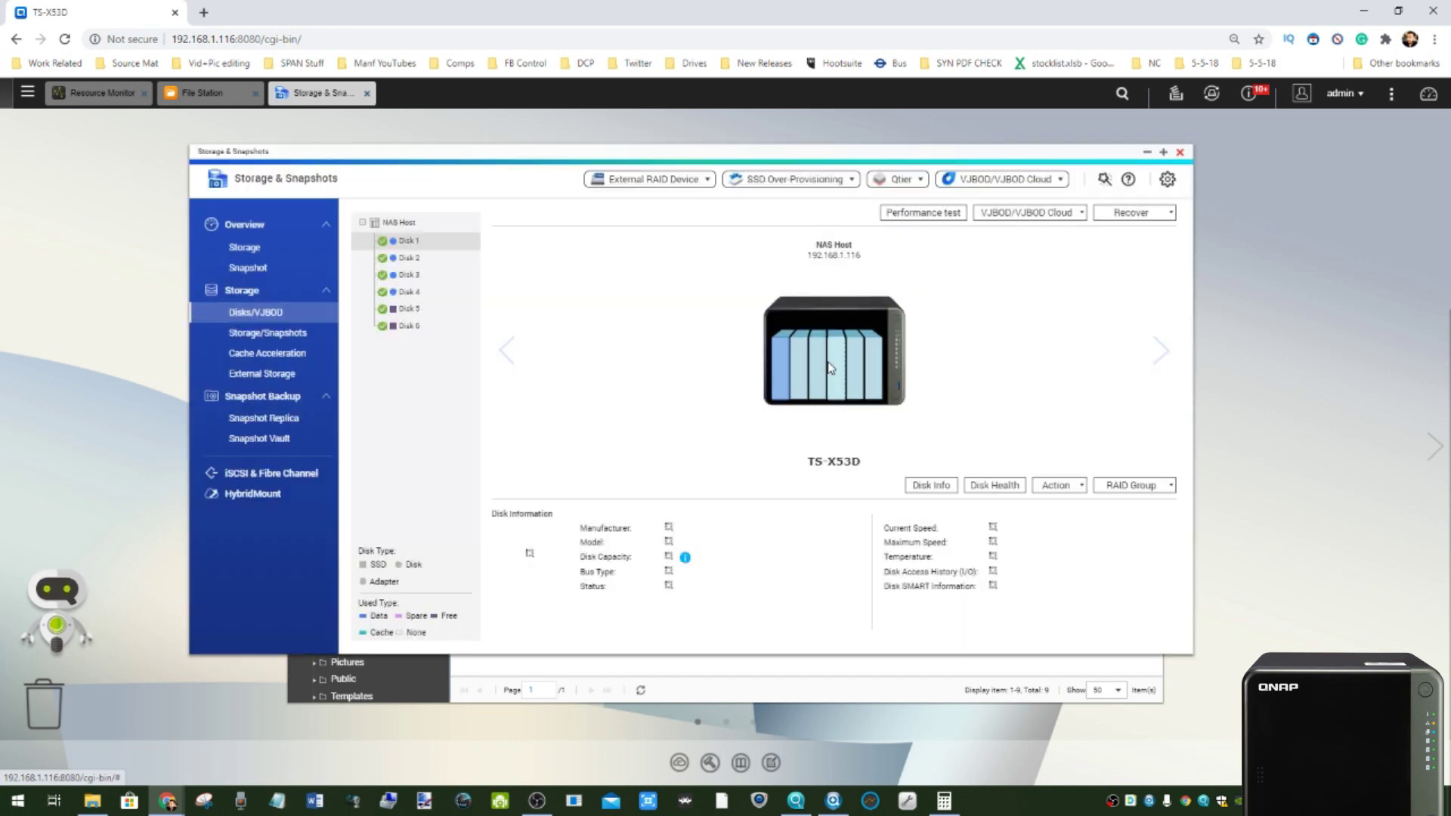
{"action": "left_click", "coordinate": [403, 242]}
{"action": "left_click", "coordinate": [1147, 489]}
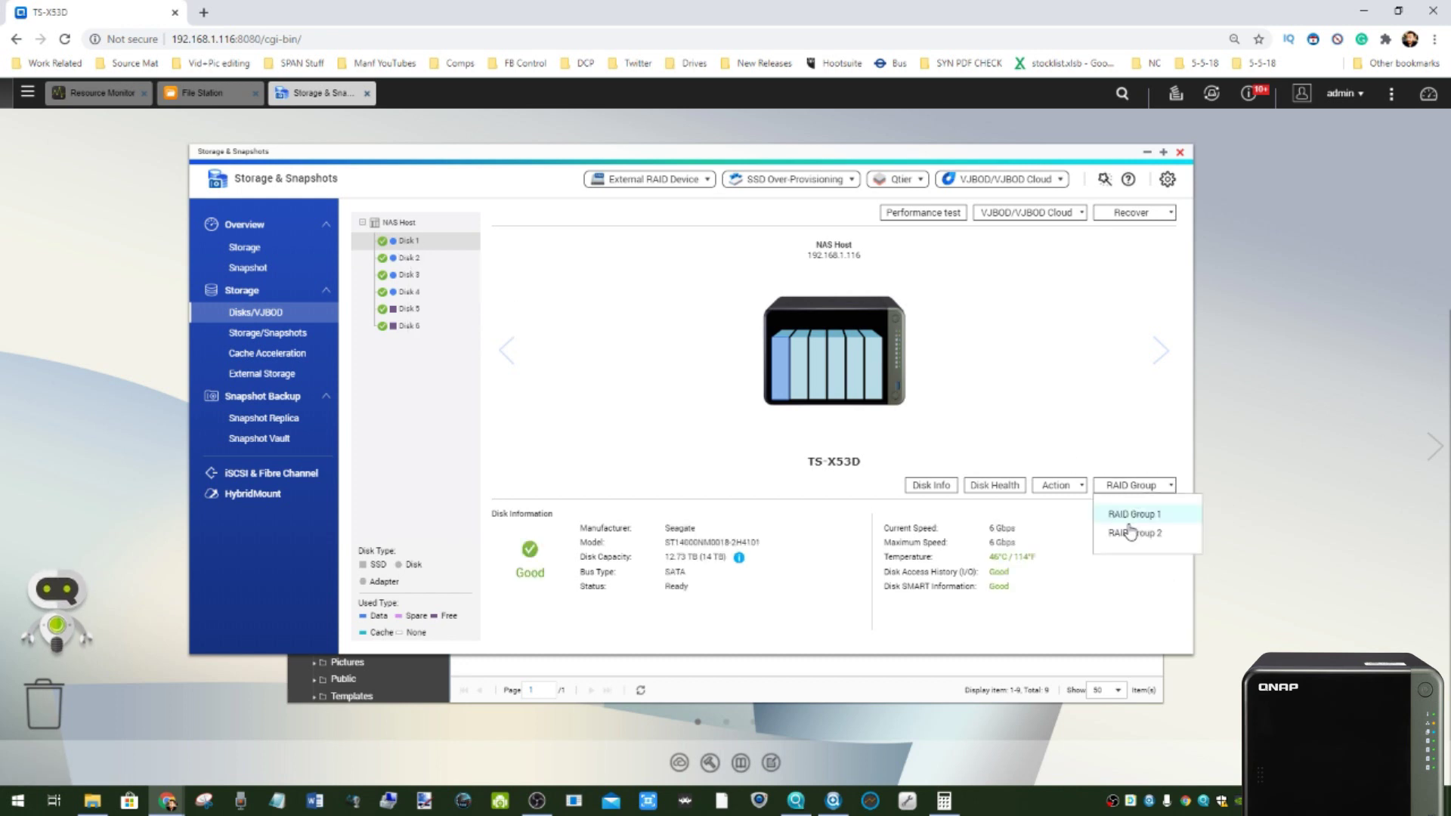
{"action": "left_click", "coordinate": [1120, 511]}
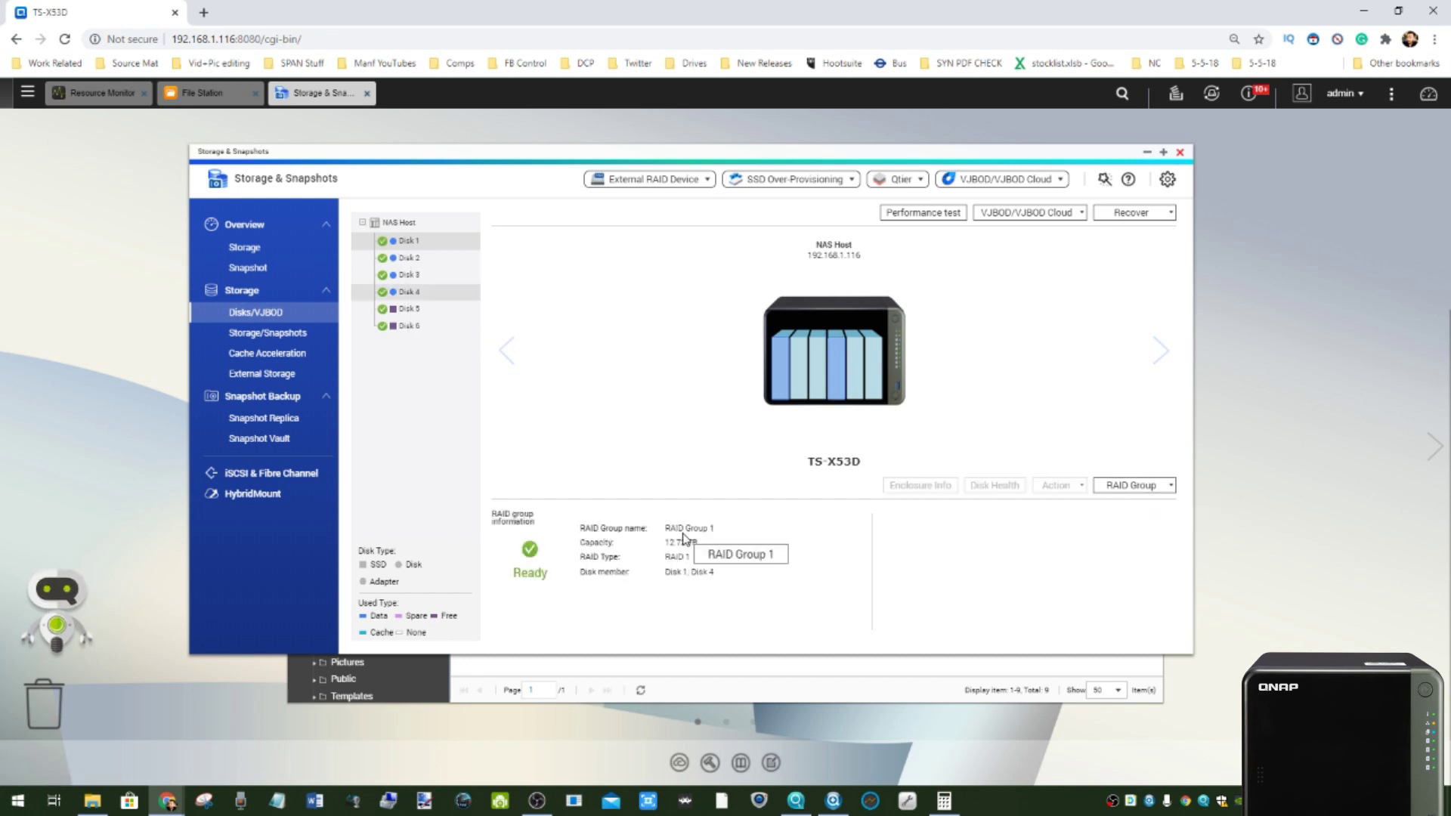
{"action": "mouse_move", "coordinate": [413, 234]}
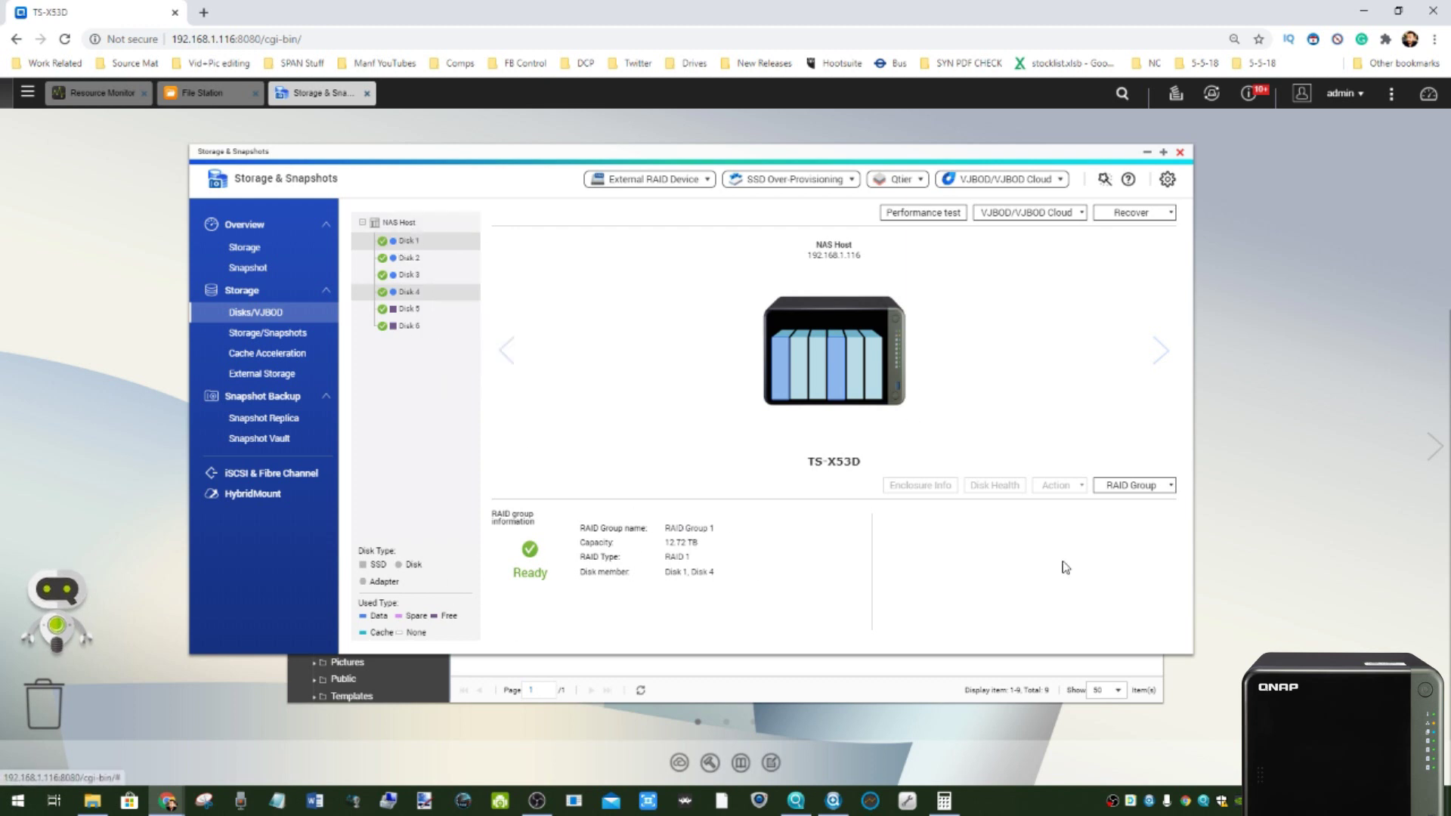
{"action": "left_click", "coordinate": [1126, 485]}
{"action": "left_click", "coordinate": [1152, 532]}
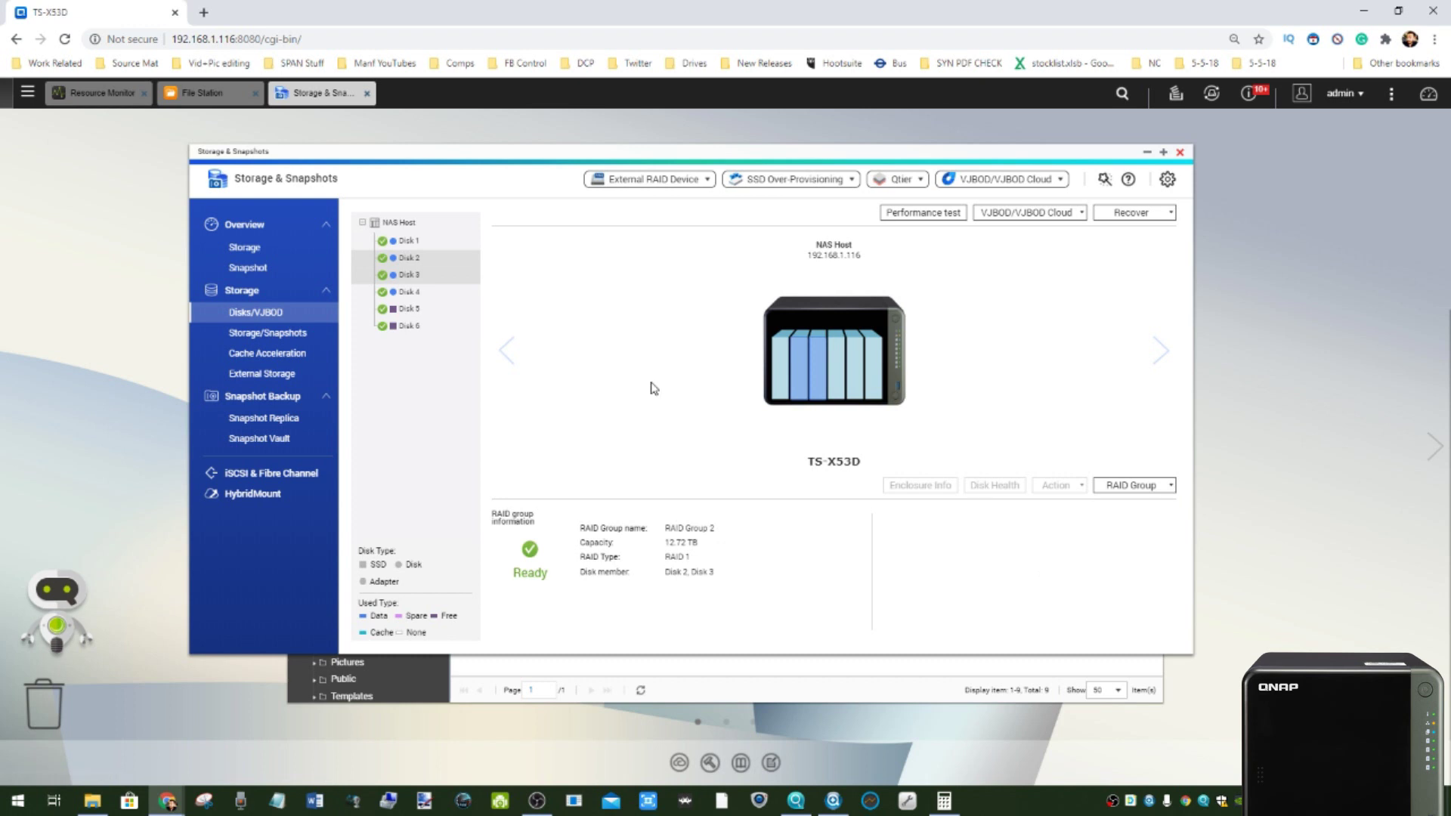
- Check Disk 5 and Disk 6 details, then open the Storage/Snapshots pool list
{"action": "mouse_move", "coordinate": [441, 266]}
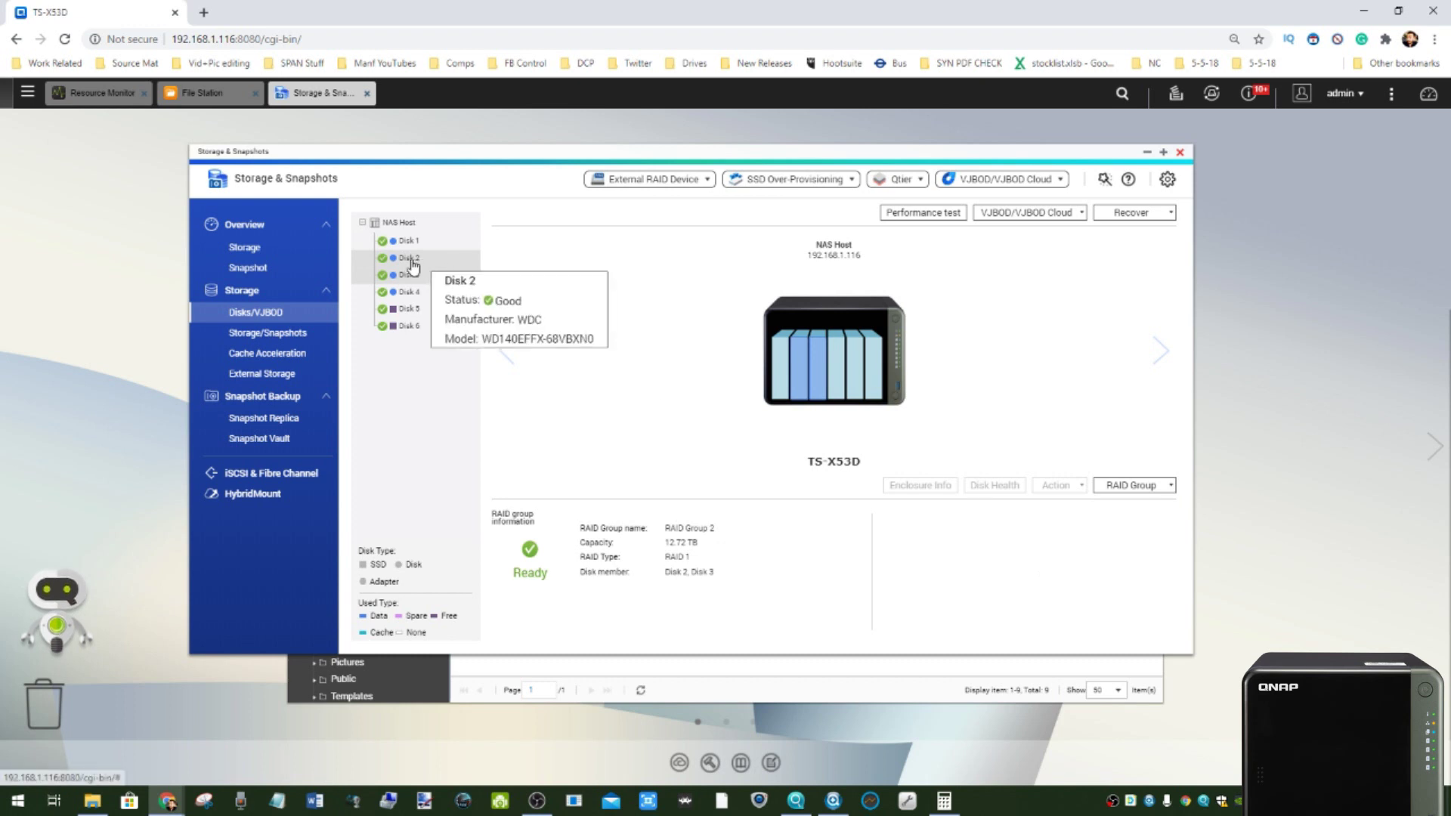
{"action": "left_click", "coordinate": [406, 312]}
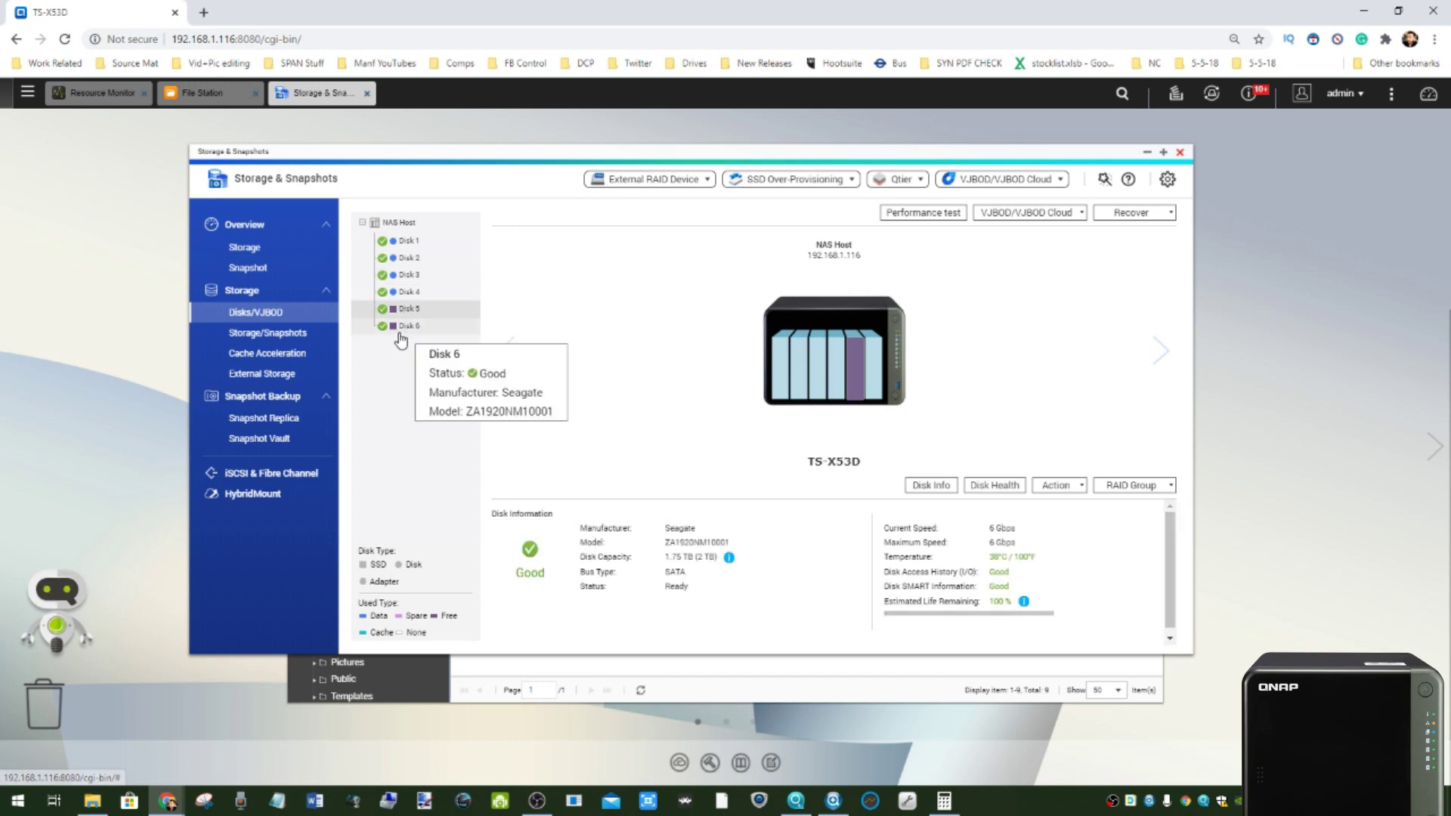
{"action": "left_click", "coordinate": [400, 326]}
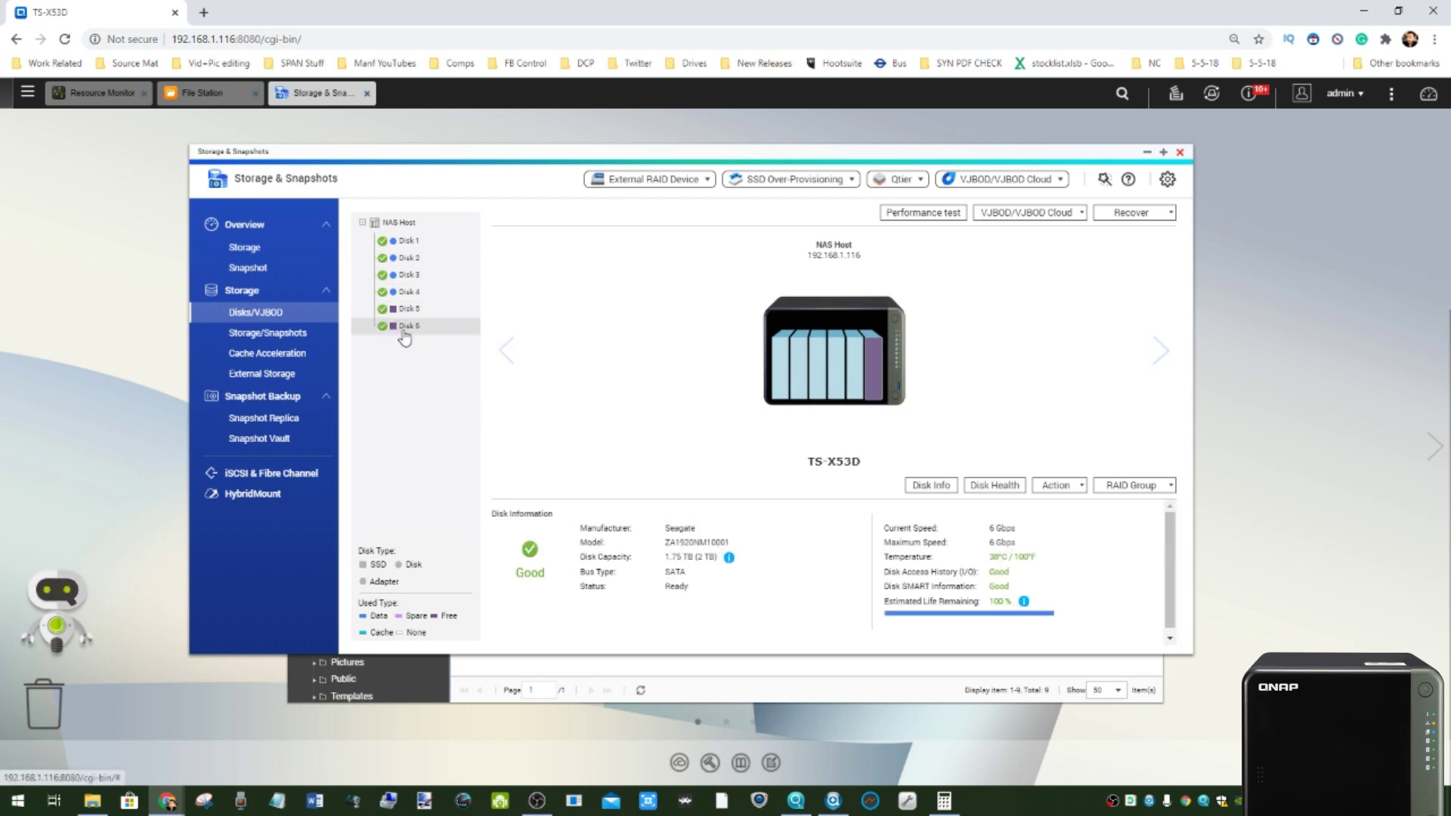
{"action": "left_click", "coordinate": [405, 309]}
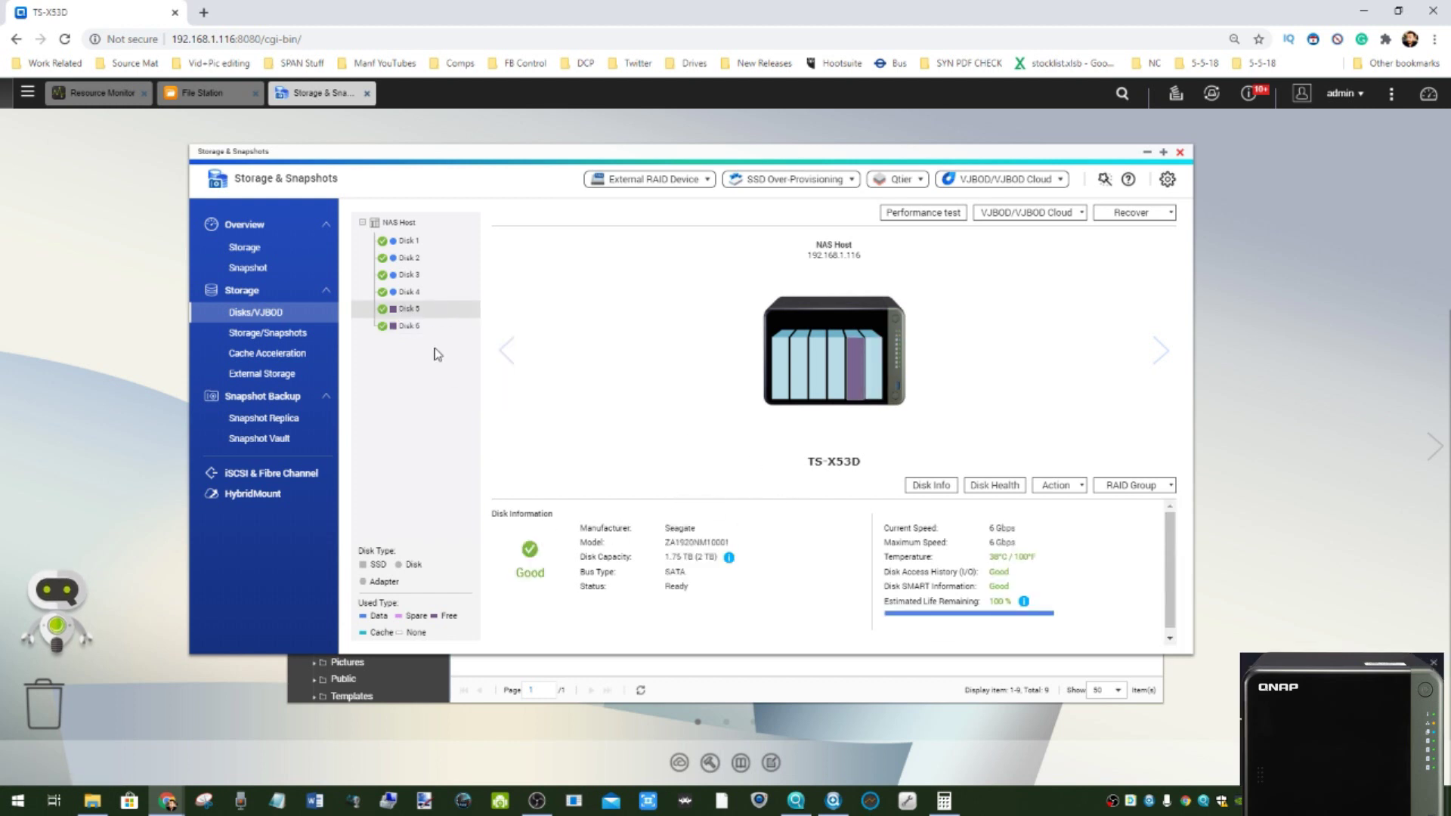
{"action": "left_click", "coordinate": [265, 337]}
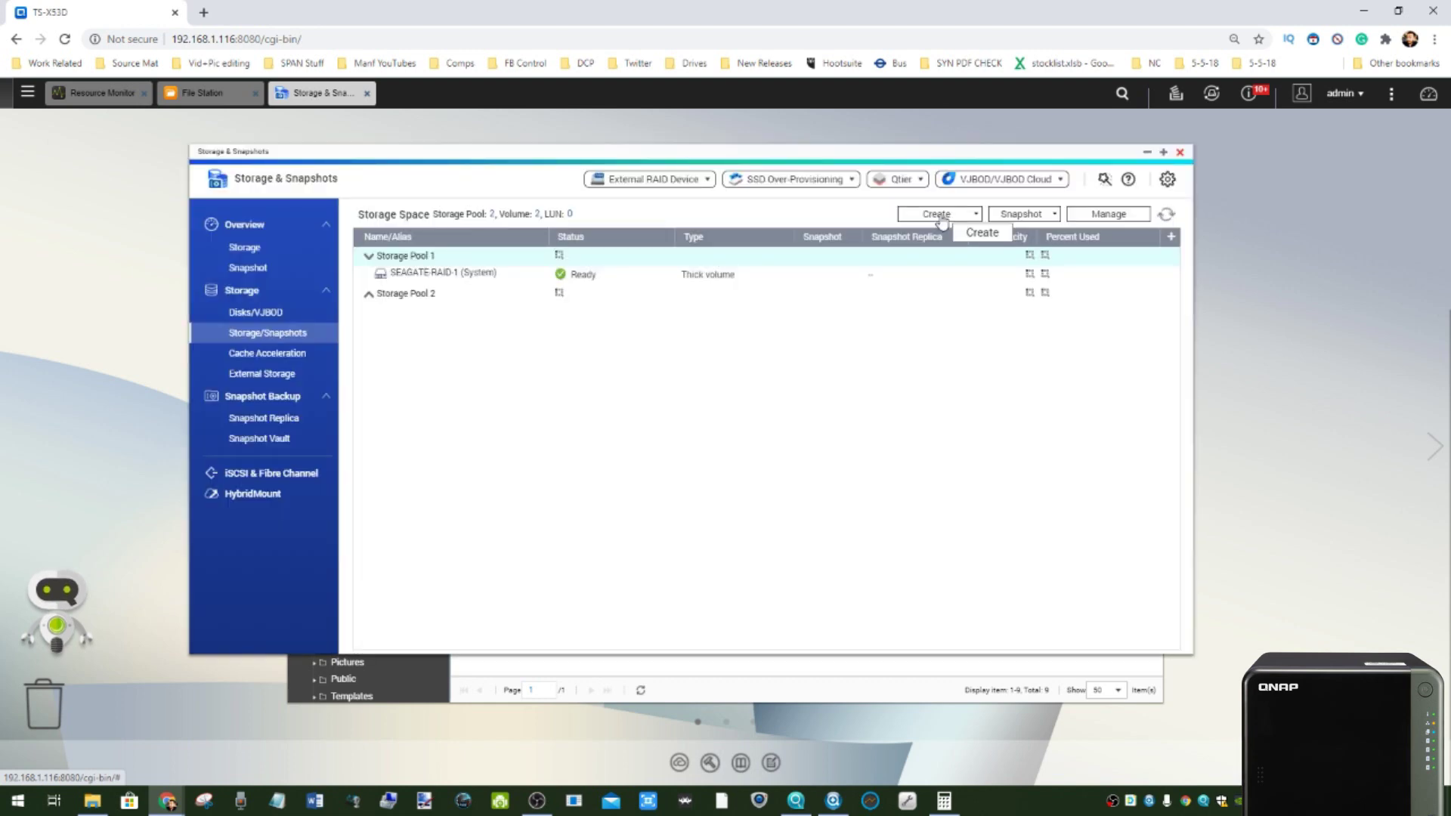
- Start a new storage pool on Disks 5 and 6 with RAID 1
{"action": "left_click", "coordinate": [937, 215]}
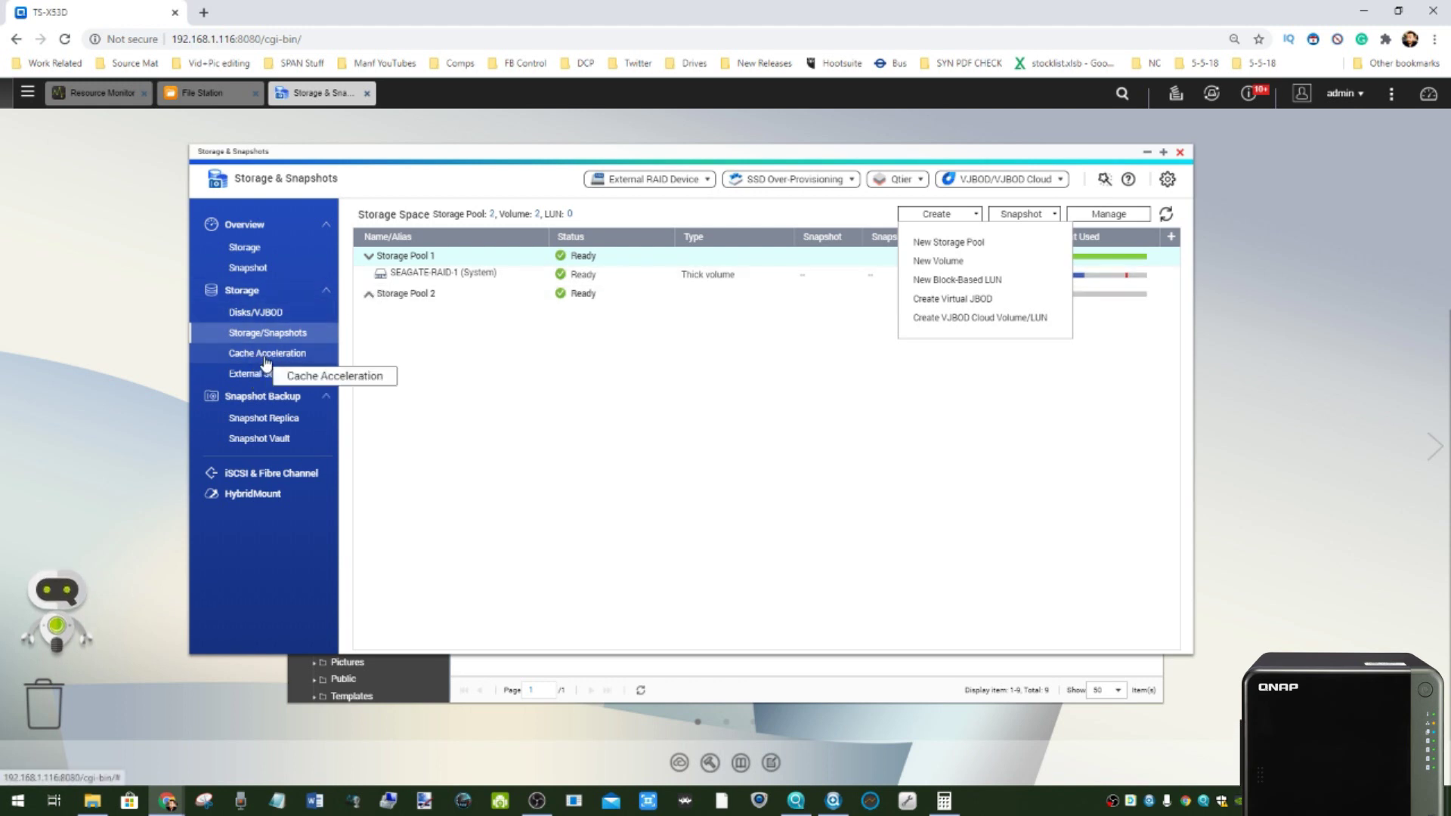
{"action": "left_click", "coordinate": [951, 242]}
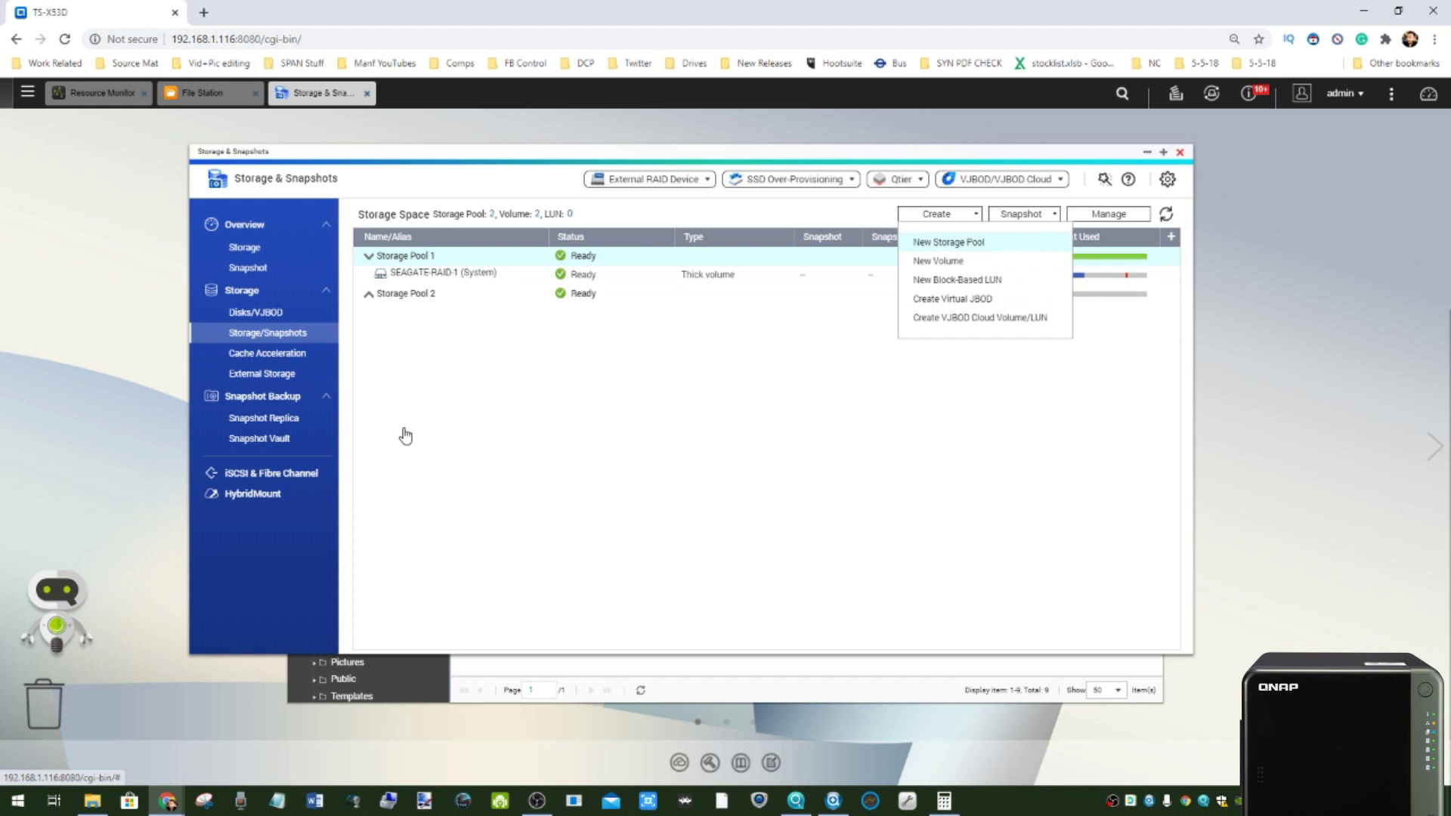
{"action": "left_click", "coordinate": [944, 574]}
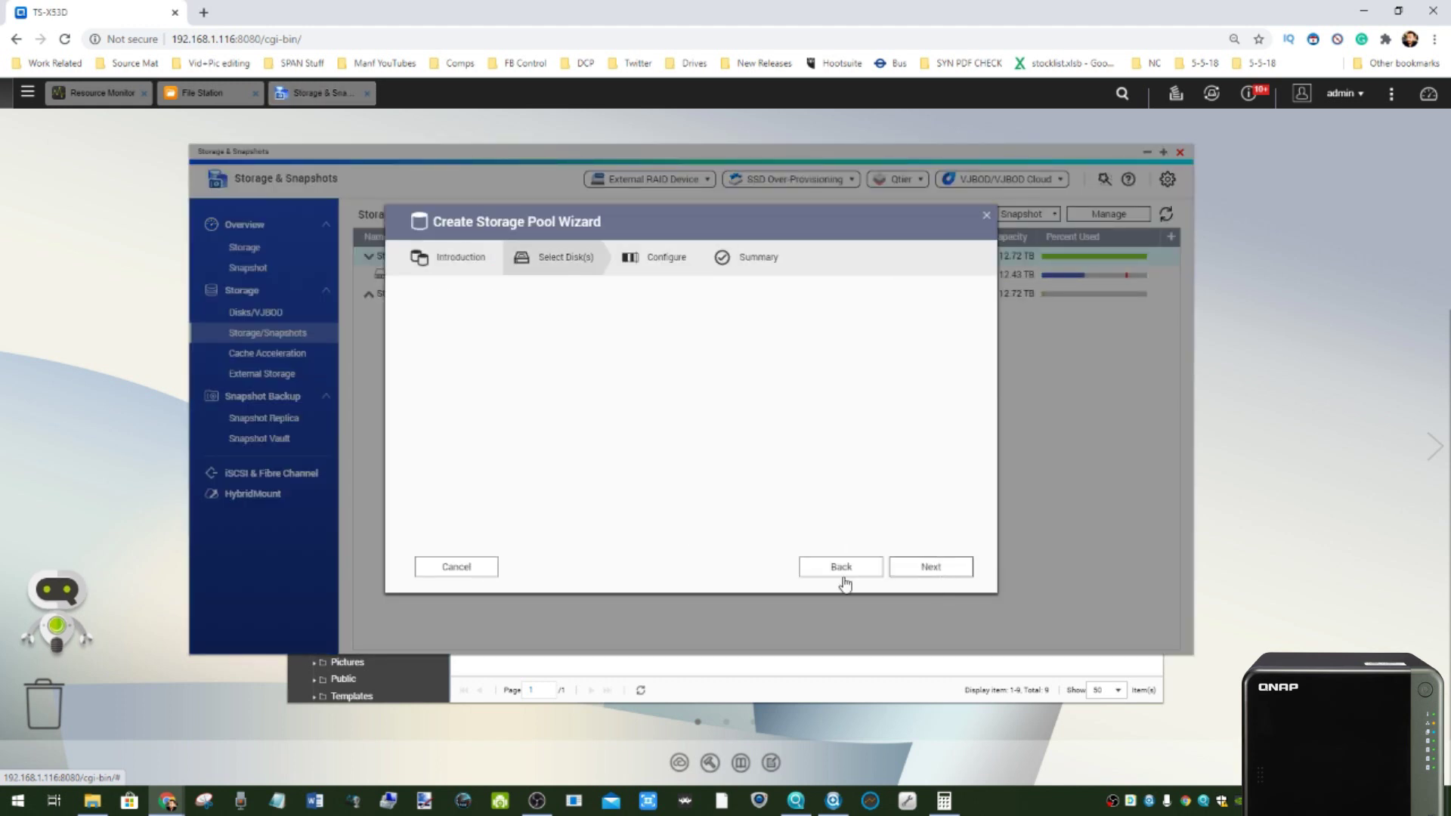
{"action": "left_click", "coordinate": [444, 382]}
{"action": "left_click", "coordinate": [444, 401]}
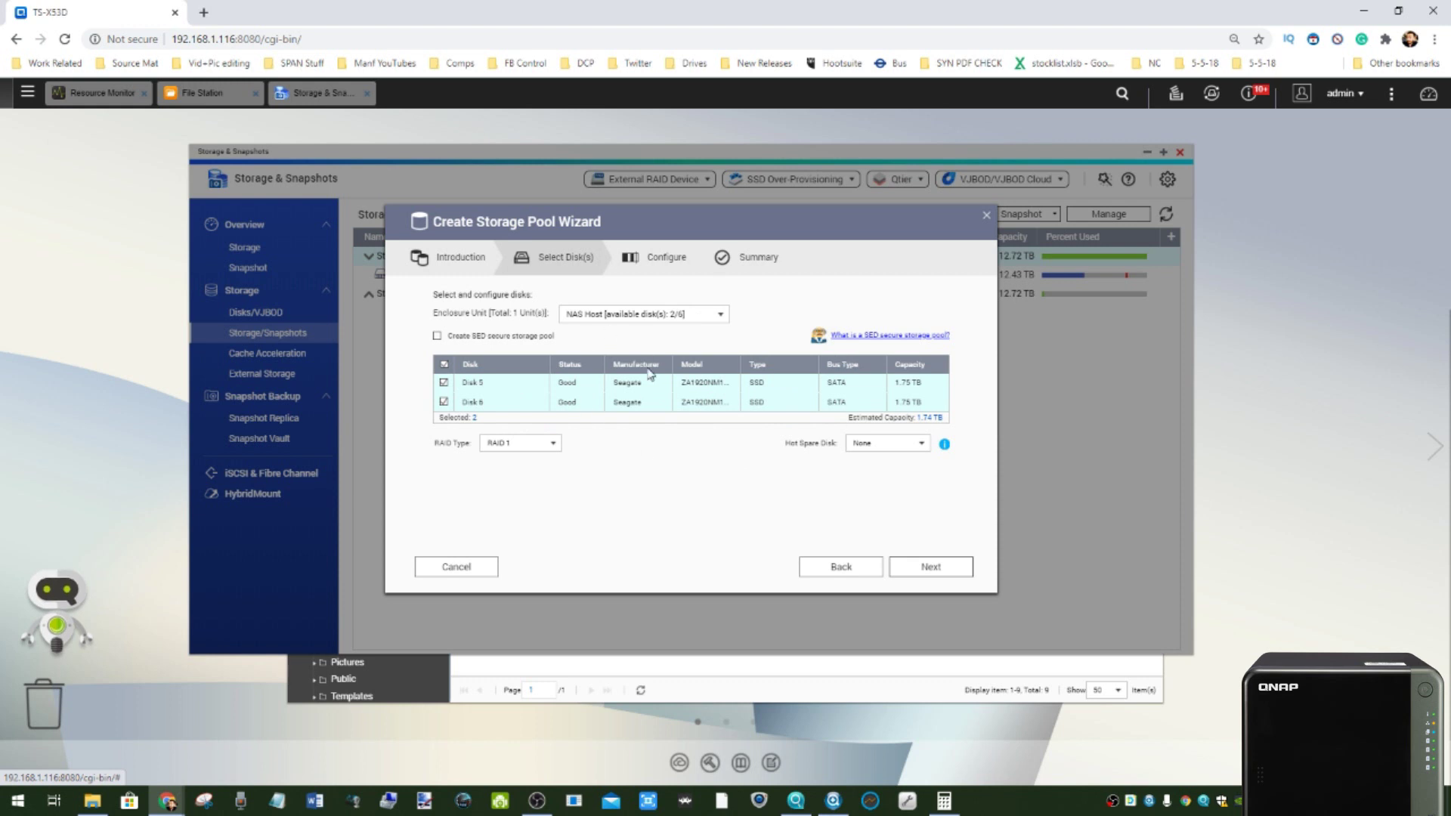
{"action": "left_click", "coordinate": [512, 446]}
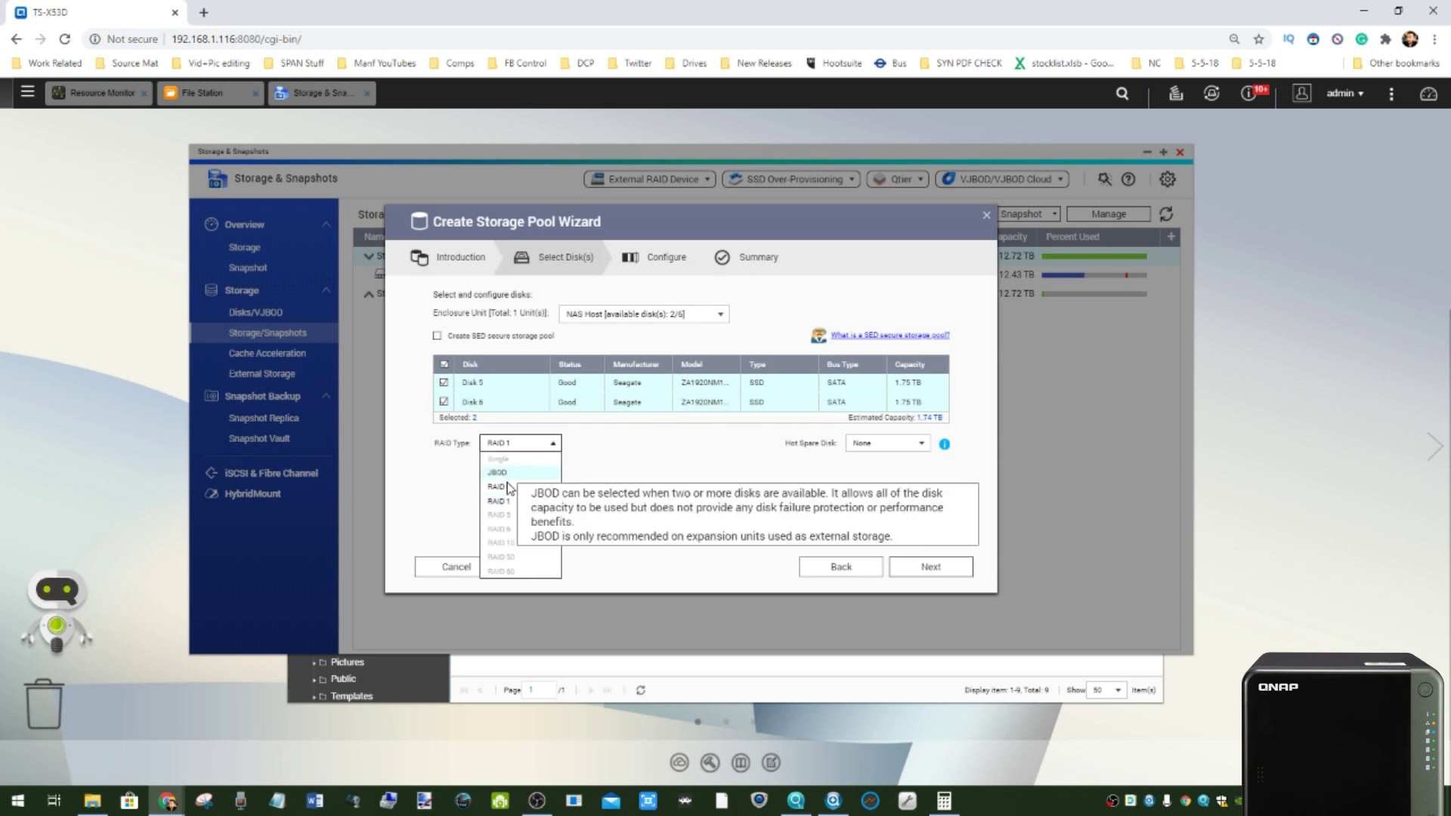
{"action": "left_click", "coordinate": [512, 500]}
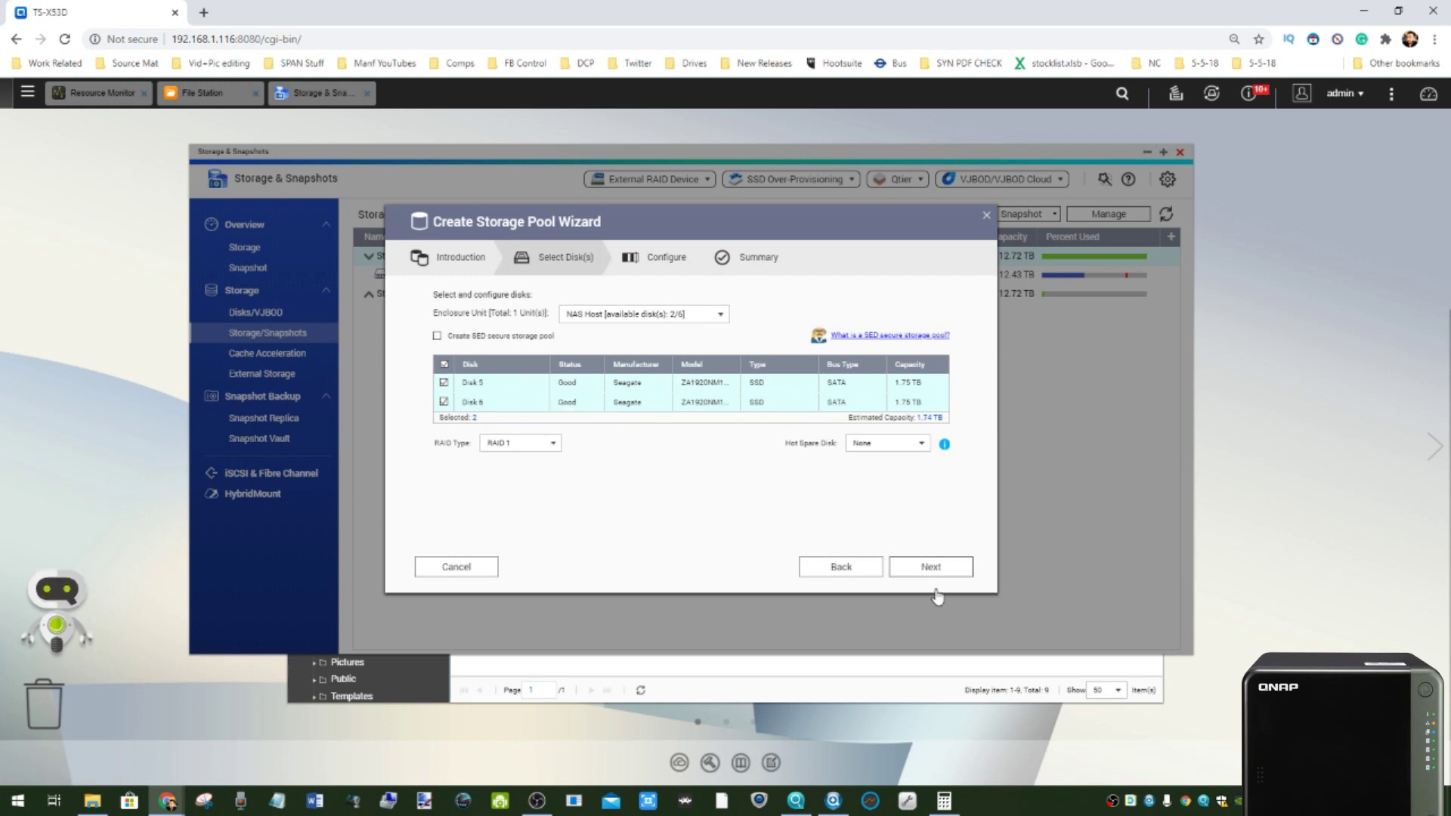
- Turn off SSD over-provisioning, enable the capacity alert threshold, and submit the pool
{"action": "left_click", "coordinate": [924, 567]}
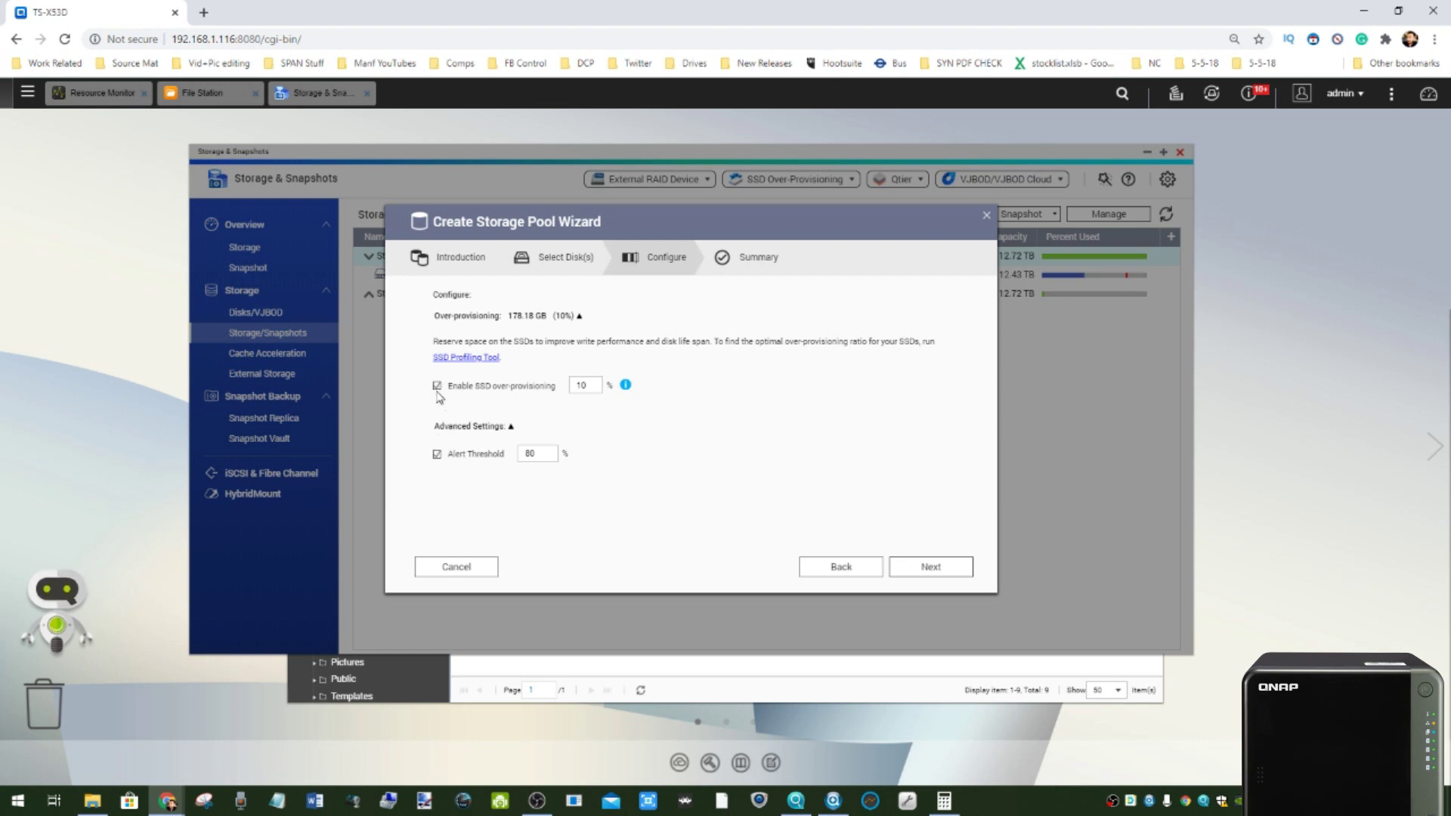
{"action": "left_click", "coordinate": [436, 385]}
{"action": "left_click", "coordinate": [436, 454]}
{"action": "left_click", "coordinate": [930, 567]}
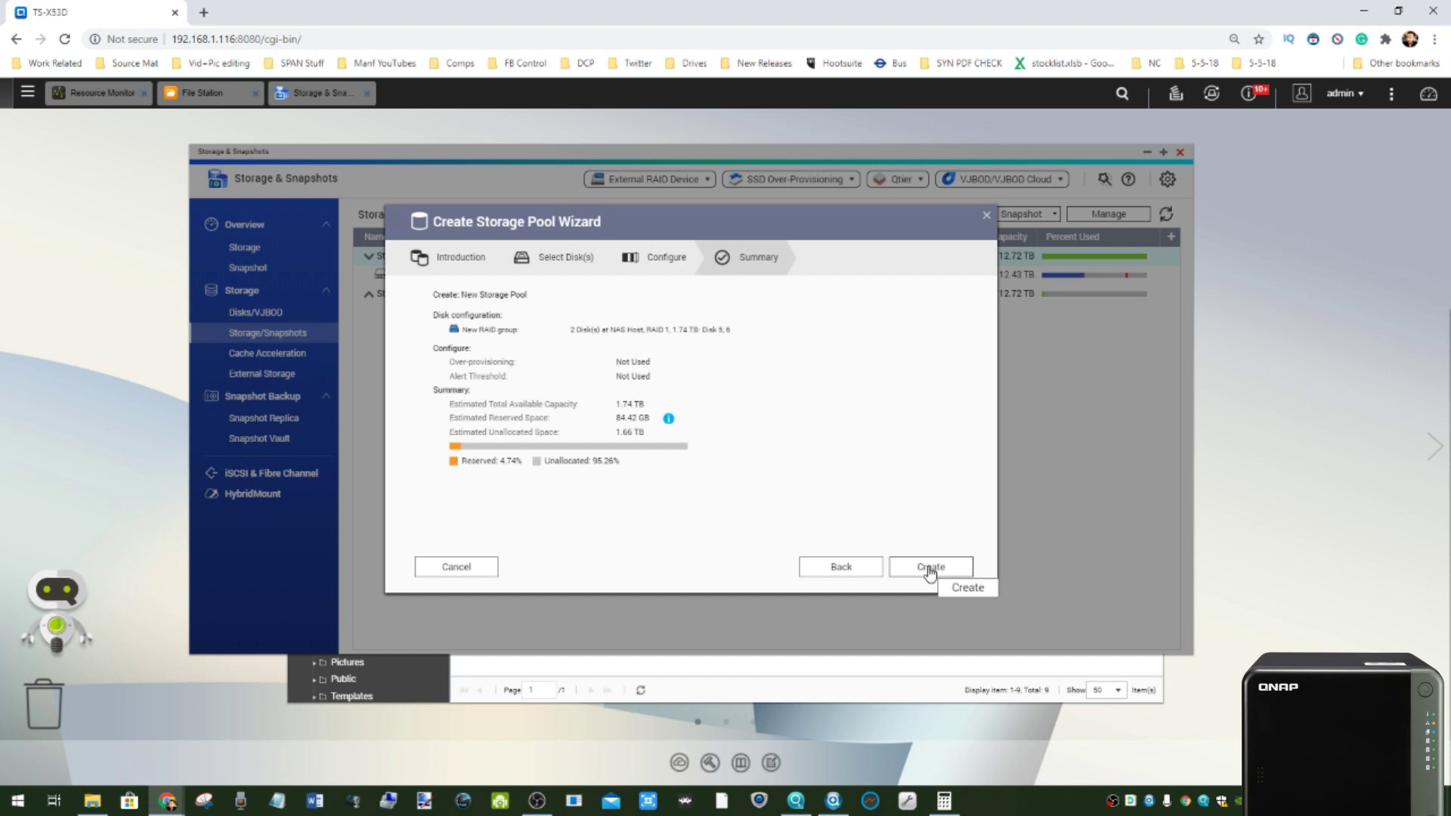
{"action": "left_click", "coordinate": [931, 568]}
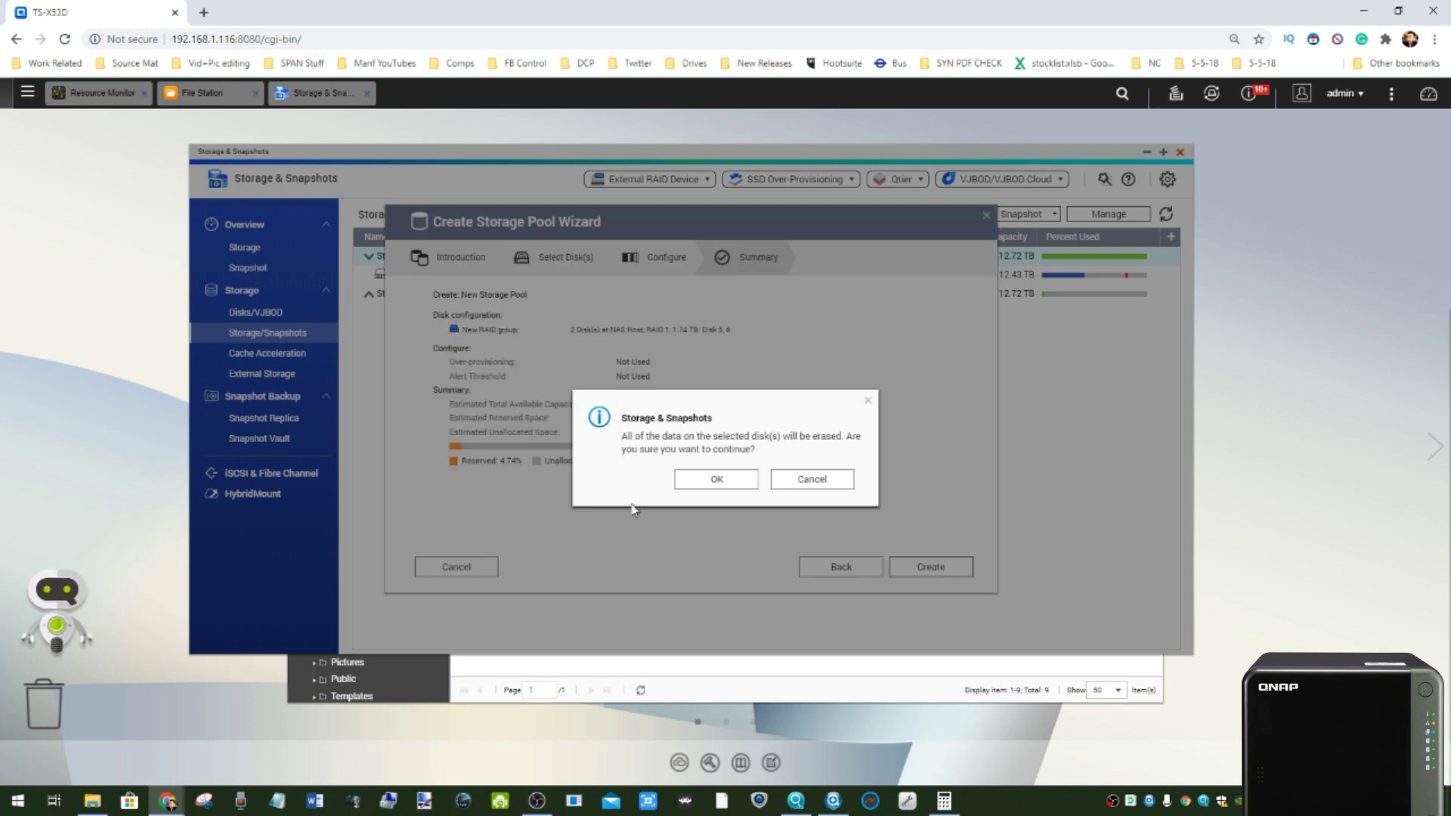
- Confirm erasing Disks 5 and 6 so the 1.74 TB Storage Pool 3 is created
{"action": "left_click", "coordinate": [705, 481]}
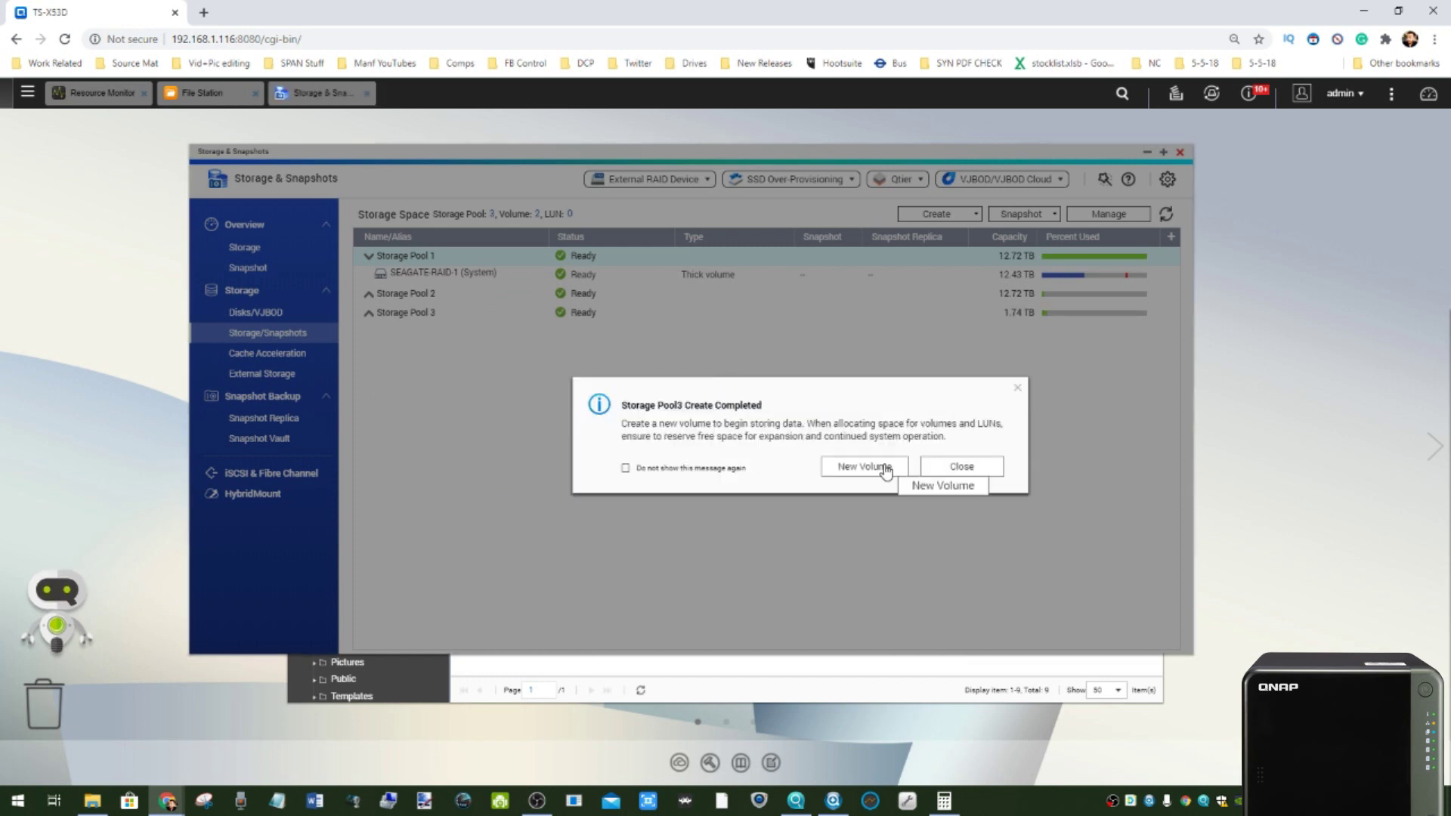
- Create thick volume DataVol1 on Storage Pool 3 using the maximum 1.65 TB
{"action": "left_click", "coordinate": [886, 469]}
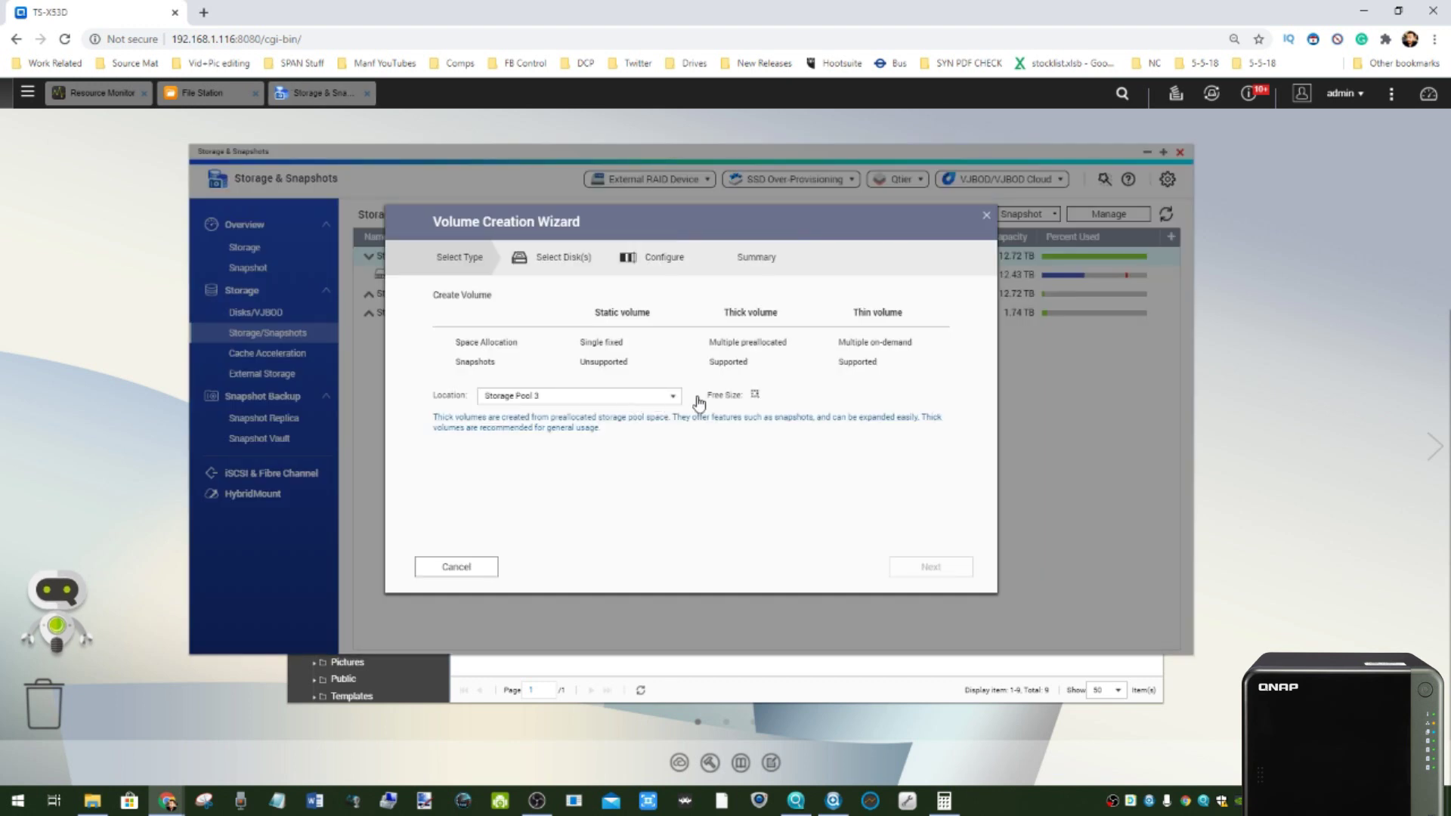
{"action": "left_click", "coordinate": [670, 397]}
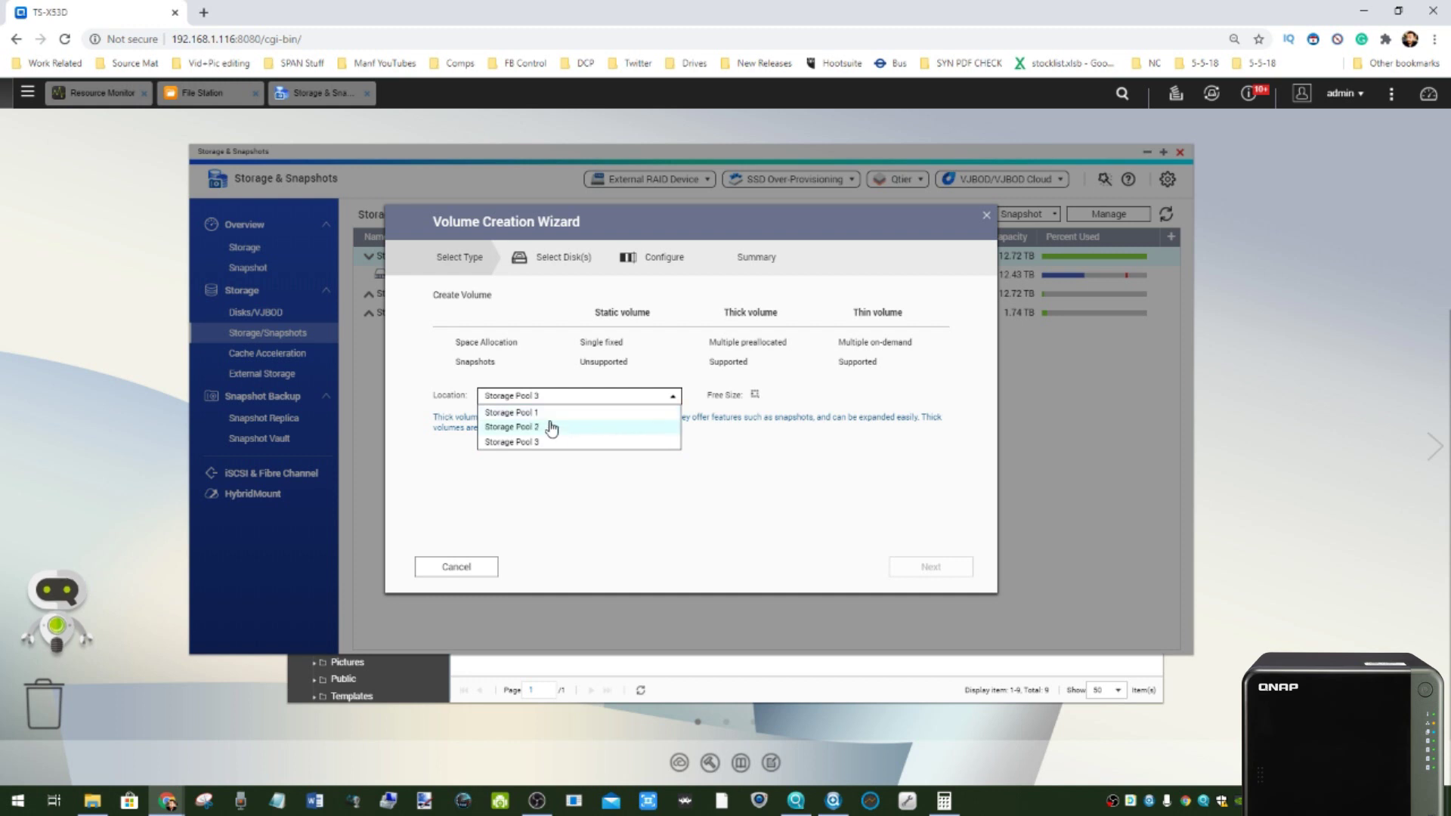
{"action": "left_click", "coordinate": [532, 442]}
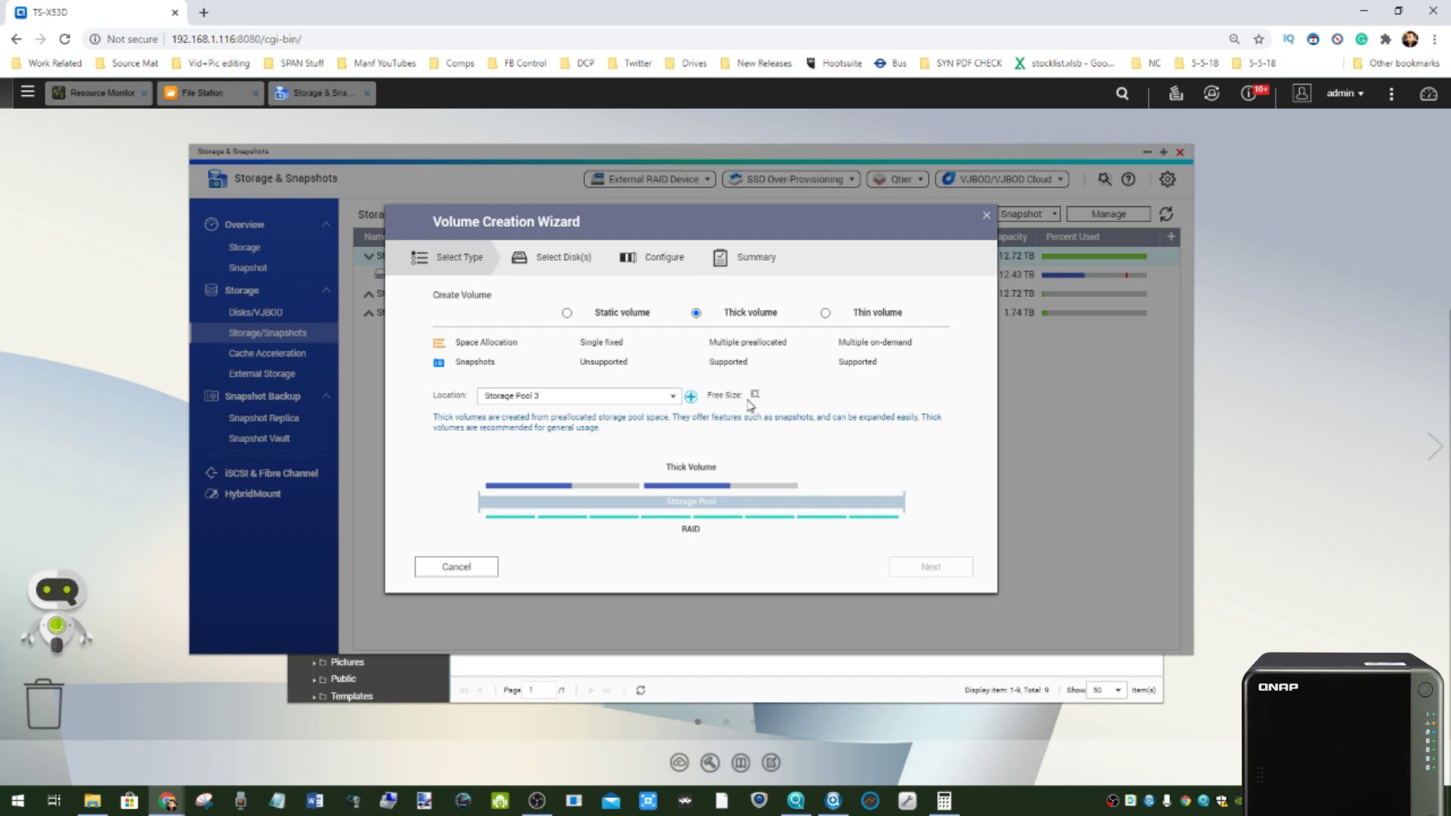
{"action": "left_click", "coordinate": [917, 572]}
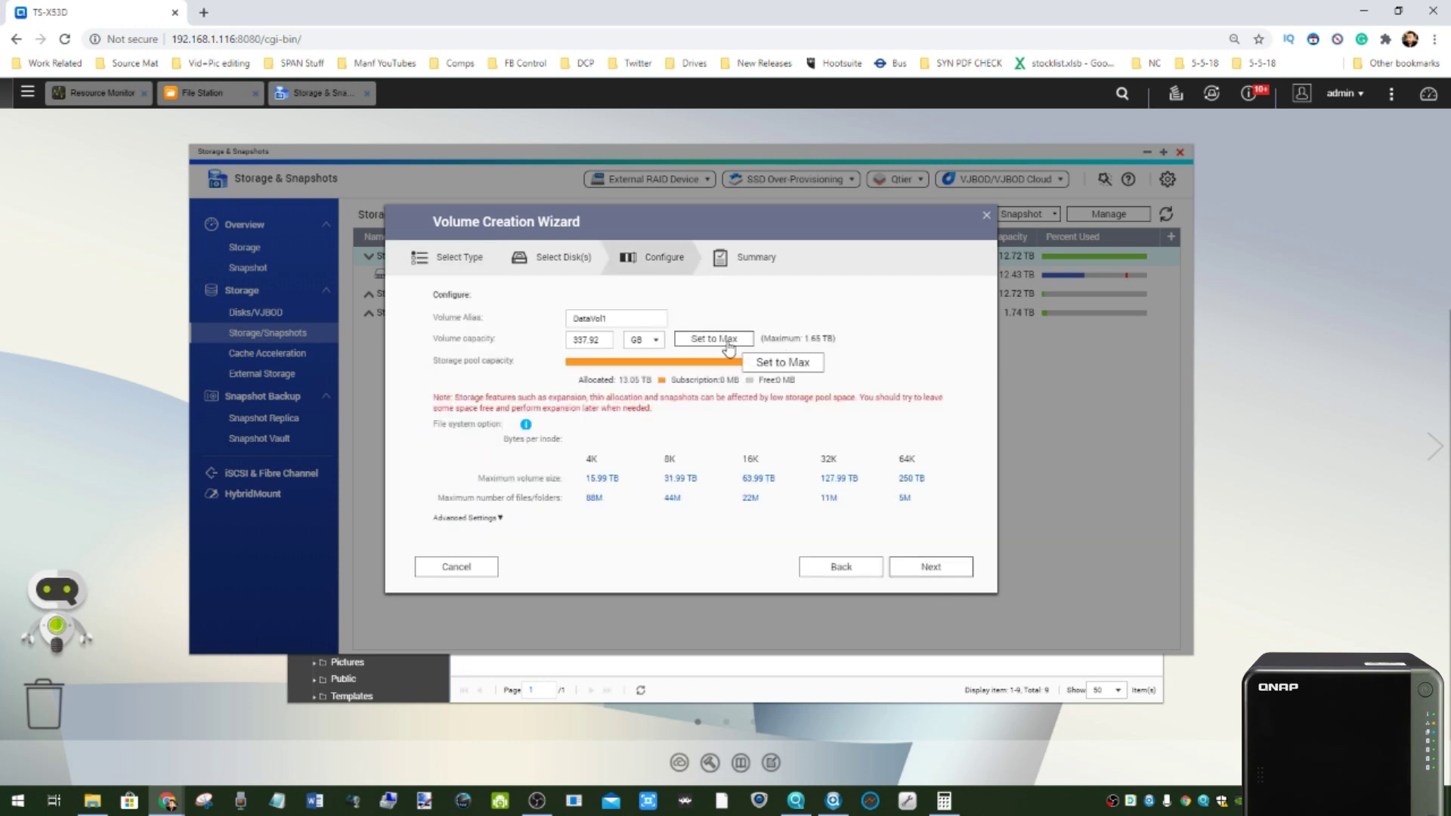
{"action": "left_click", "coordinate": [729, 346]}
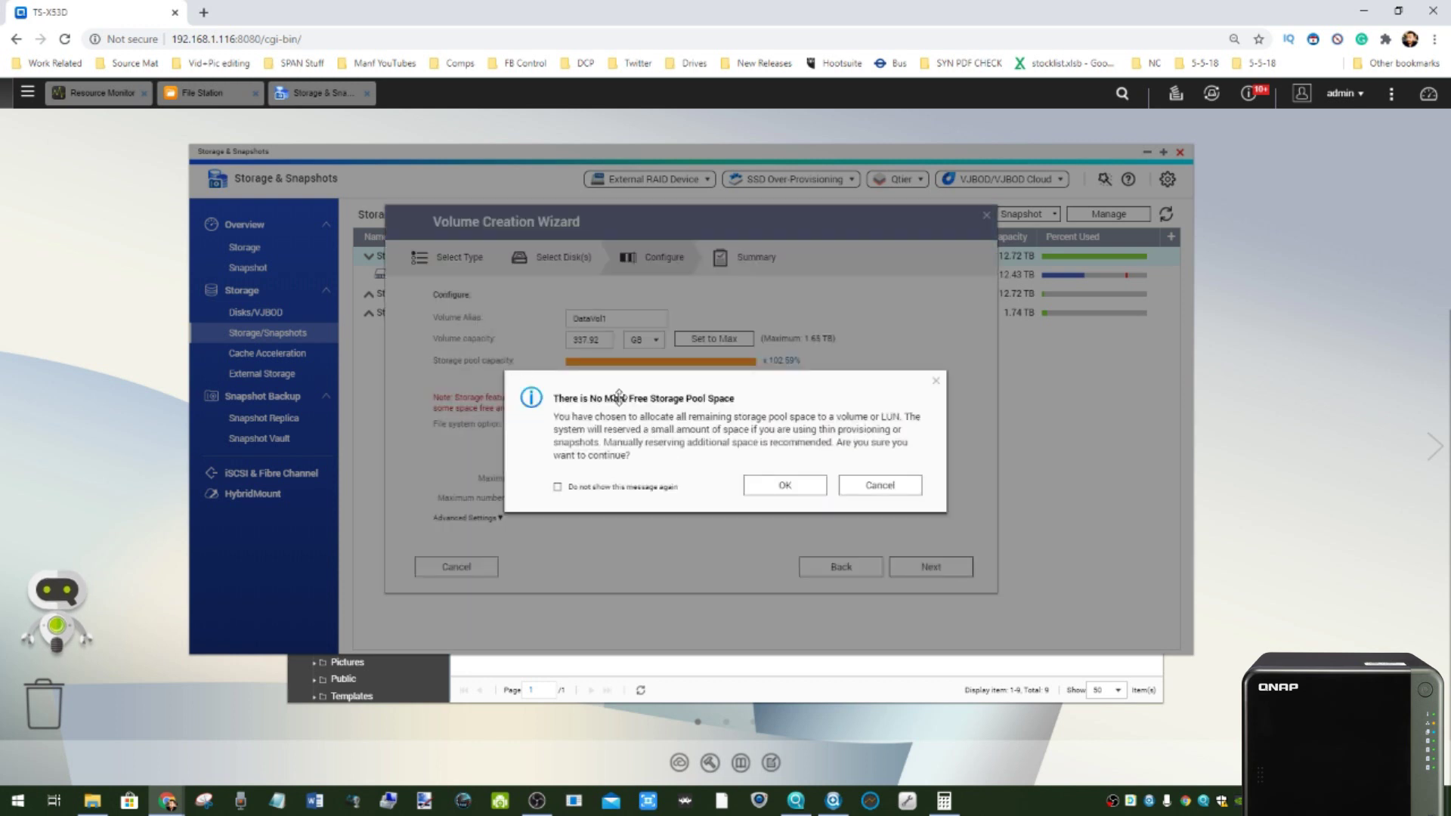
{"action": "left_click", "coordinate": [784, 485]}
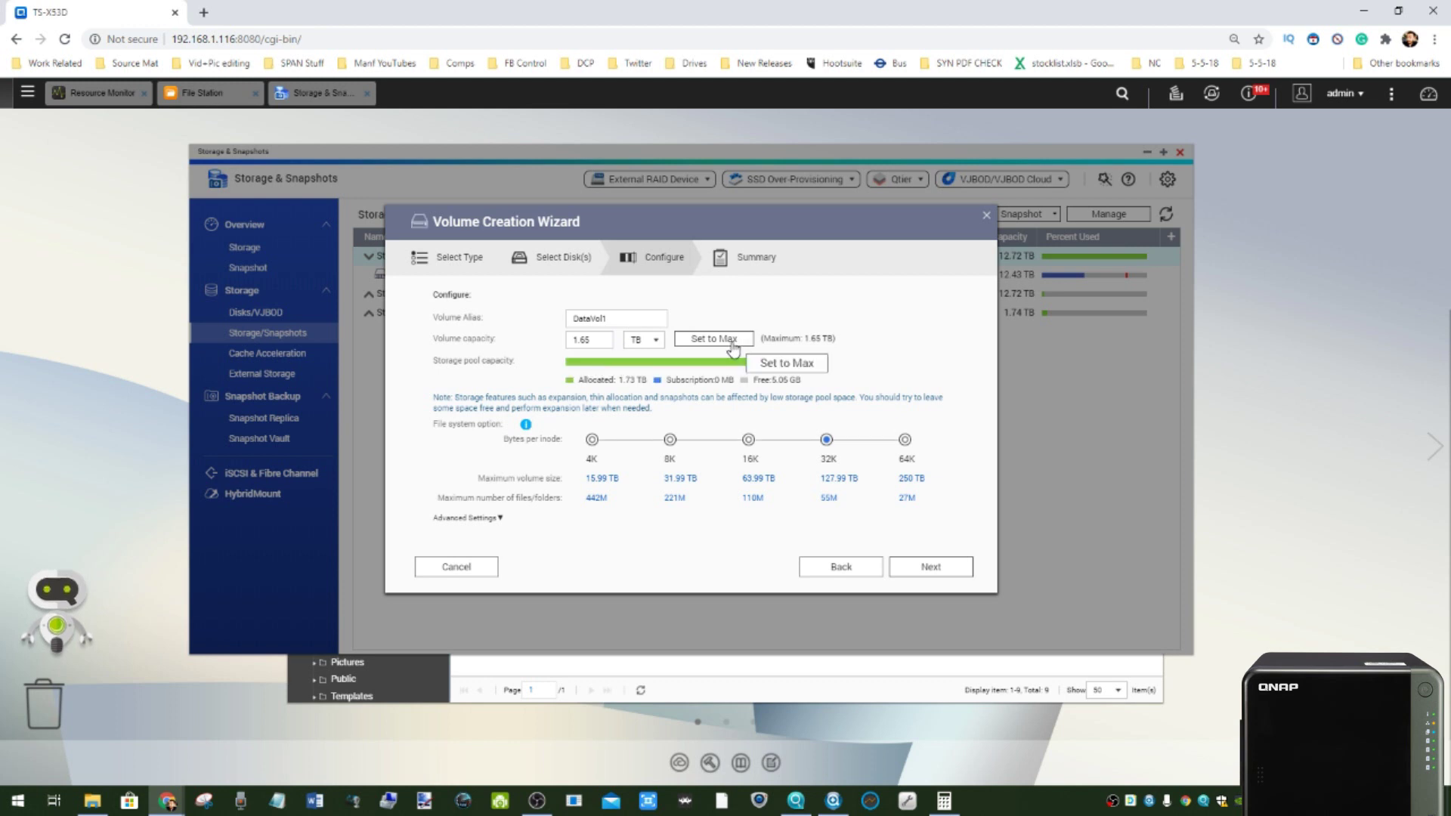
{"action": "left_click", "coordinate": [928, 570]}
{"action": "left_click", "coordinate": [918, 572]}
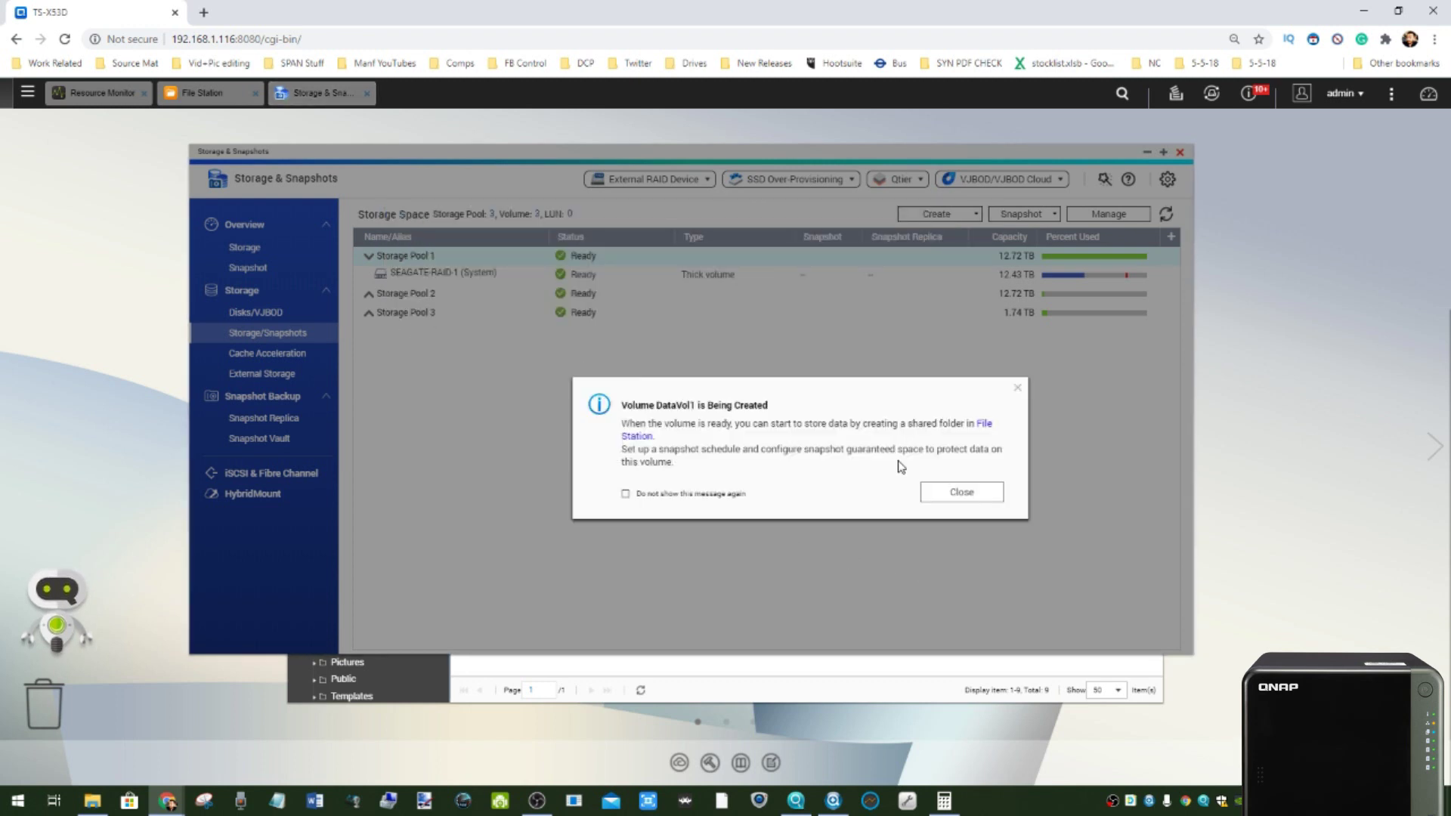
{"action": "left_click", "coordinate": [950, 492]}
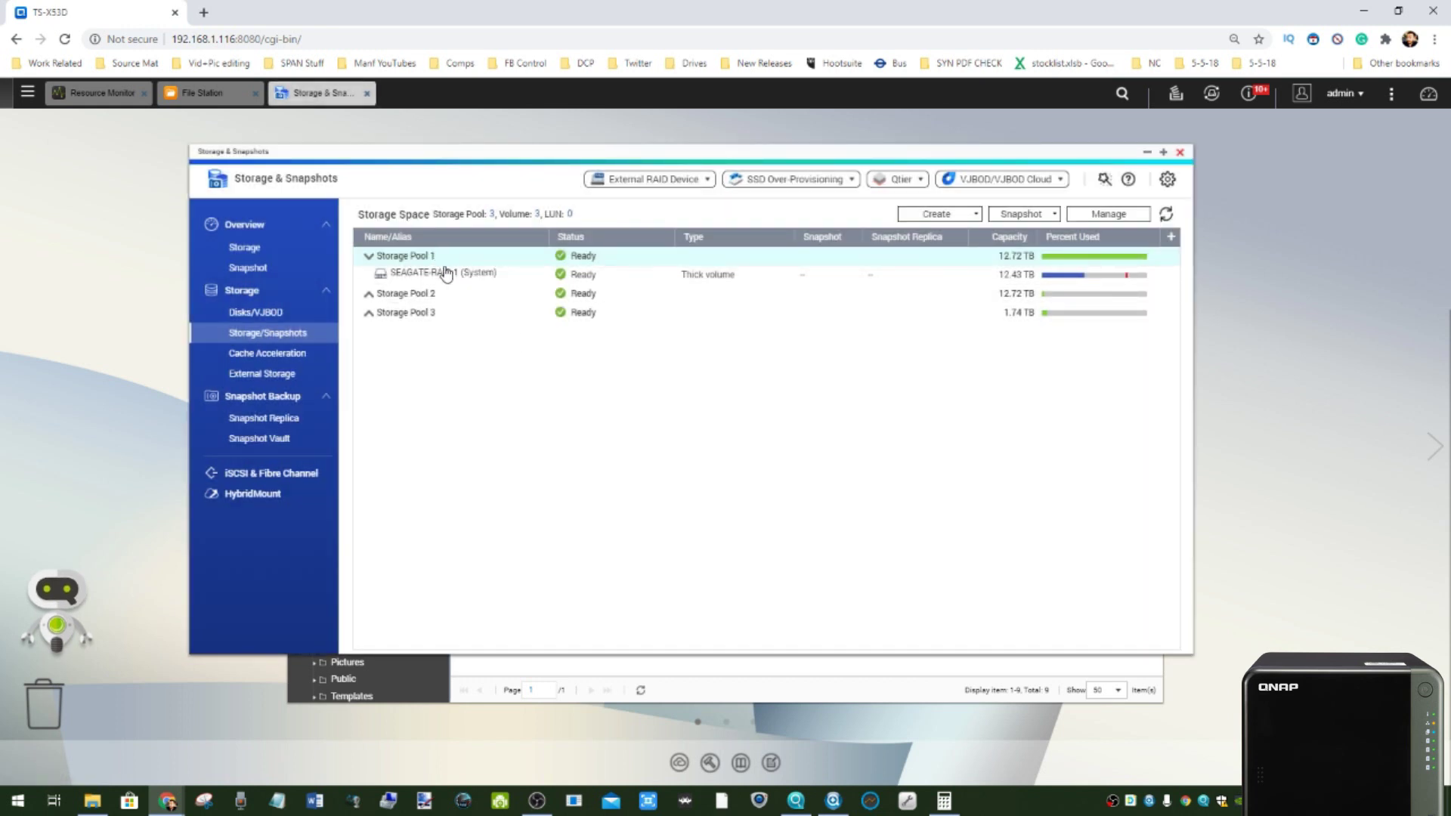
- Expand Storage Pools 2 and 3 to check DataVol1, then minimize Storage & Snapshots
{"action": "left_click", "coordinate": [369, 295]}
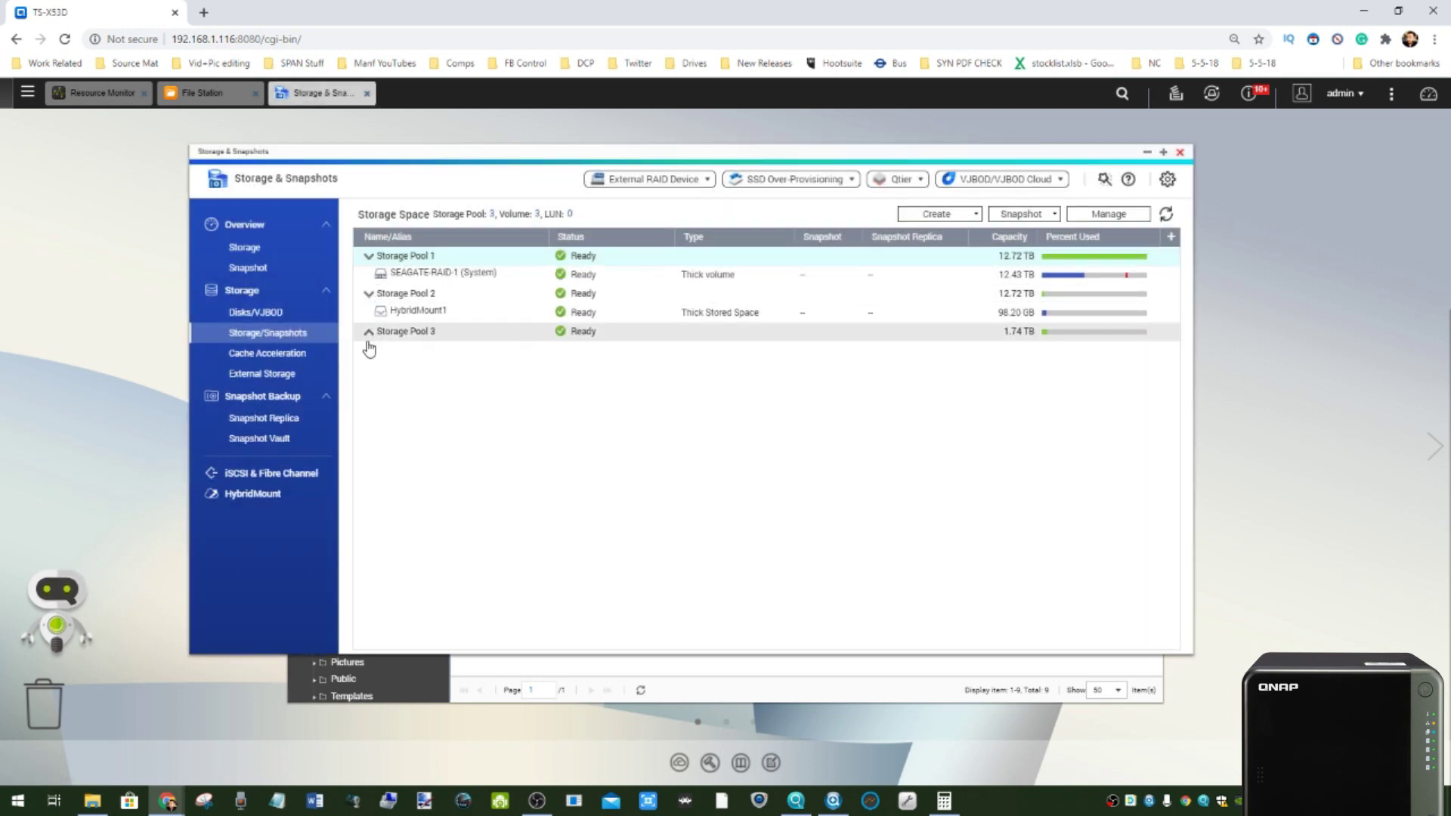
{"action": "left_click", "coordinate": [368, 340]}
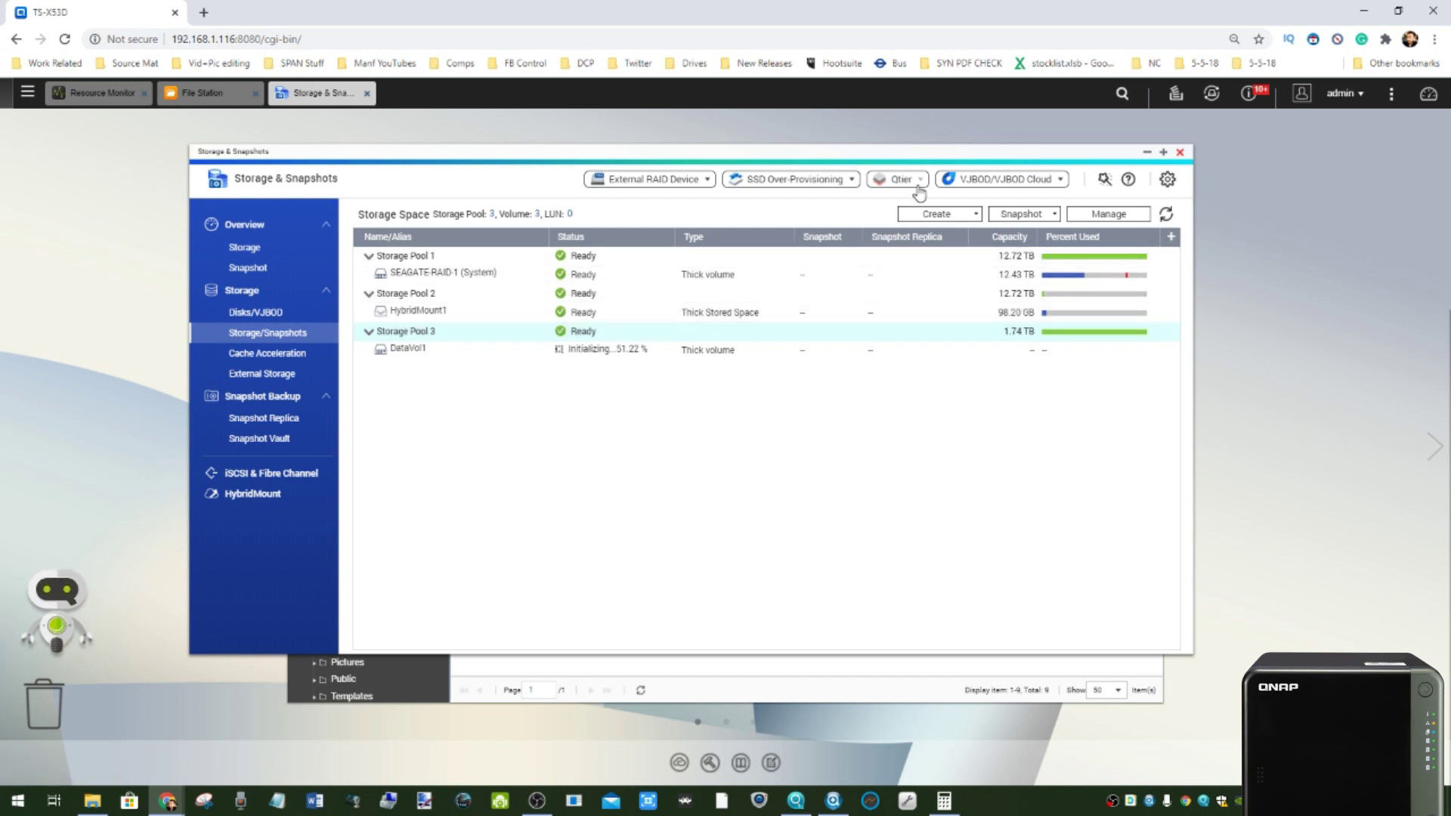
{"action": "left_click", "coordinate": [937, 215]}
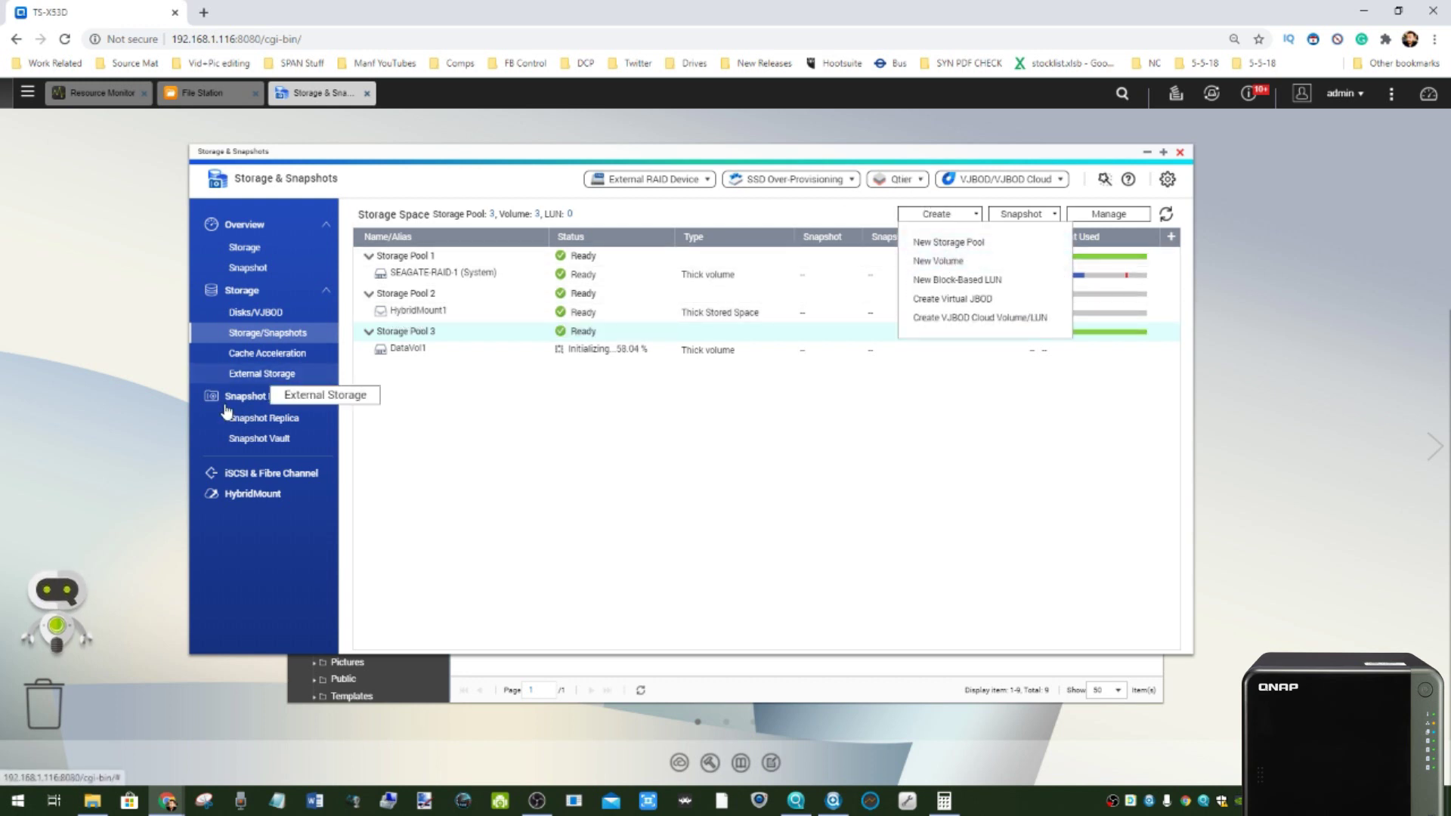
{"action": "left_click", "coordinate": [1148, 151]}
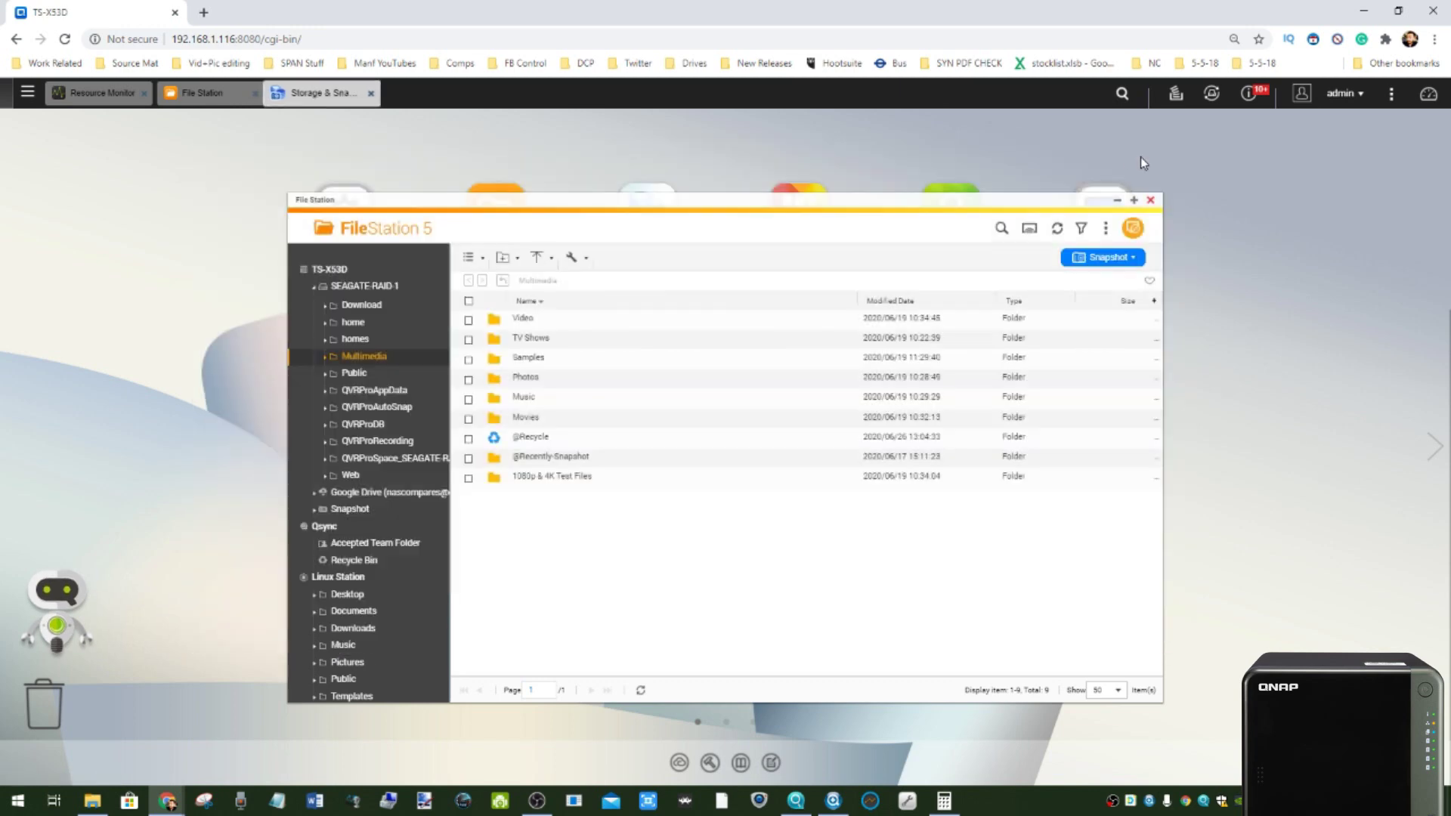
- Close Storage & Snapshots and maximize the File Station window
{"action": "left_click", "coordinate": [326, 92]}
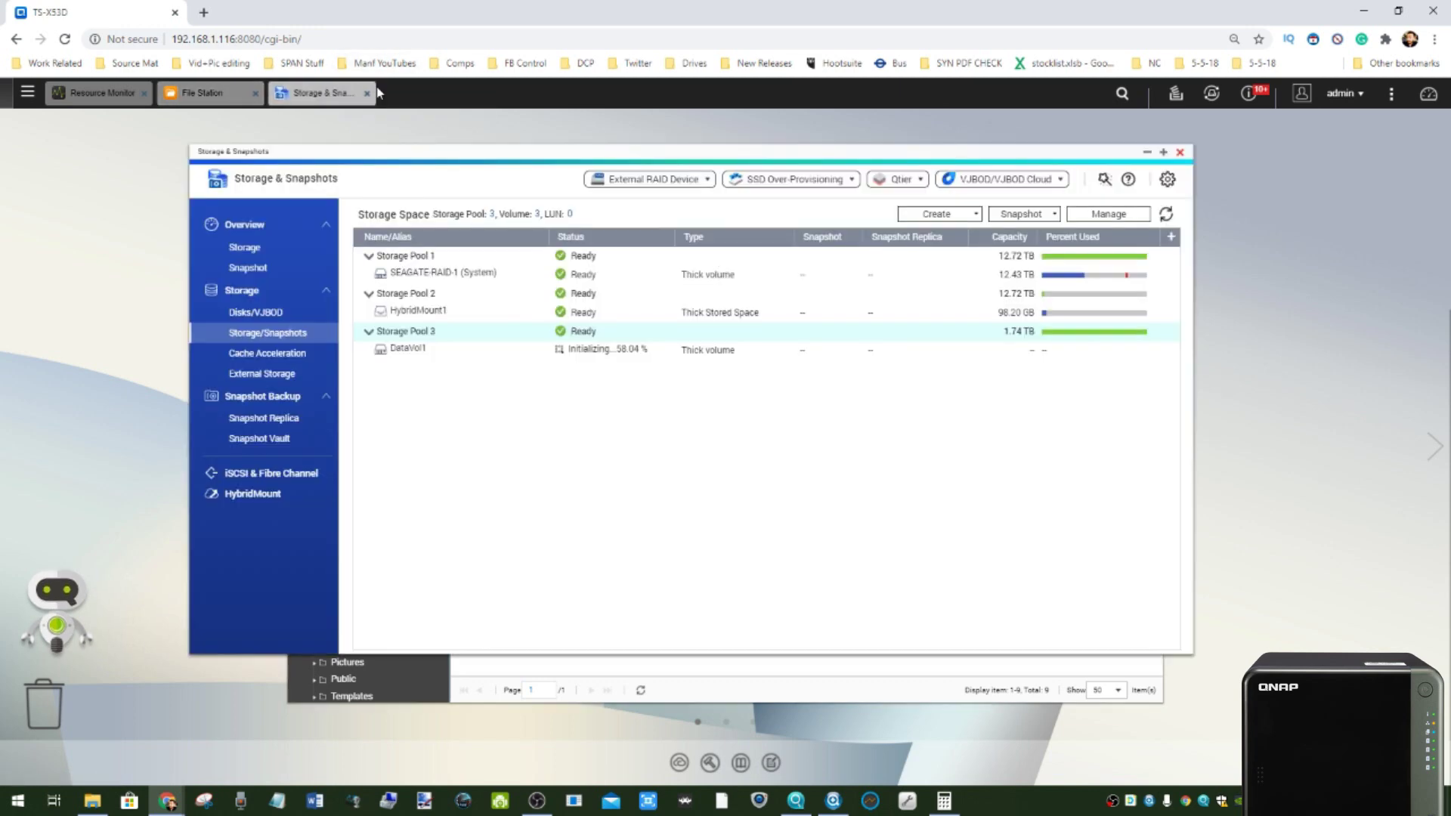
{"action": "left_click", "coordinate": [367, 92]}
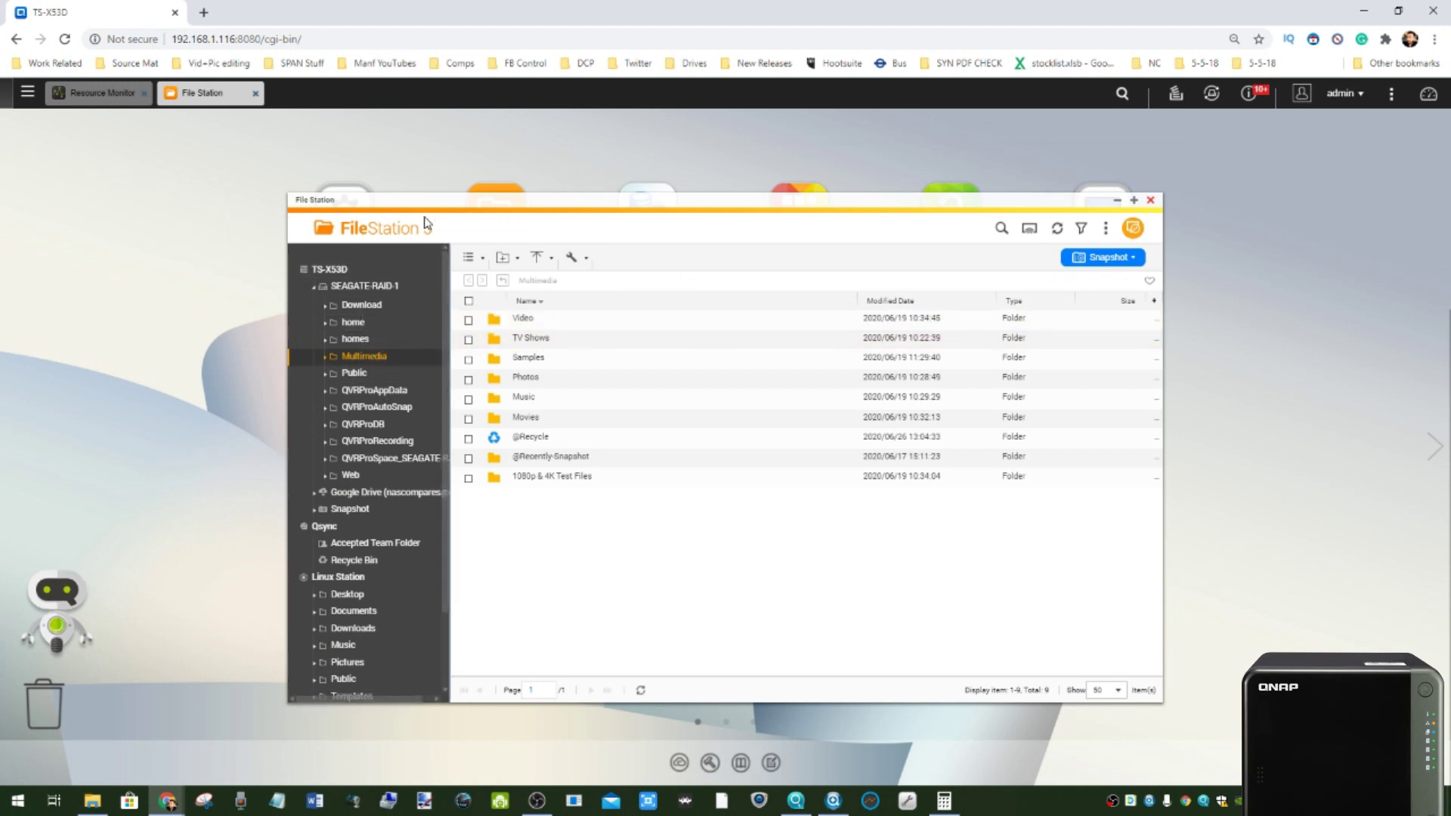
{"action": "left_click_drag", "start_coordinate": [440, 200], "coordinate": [408, 174]}
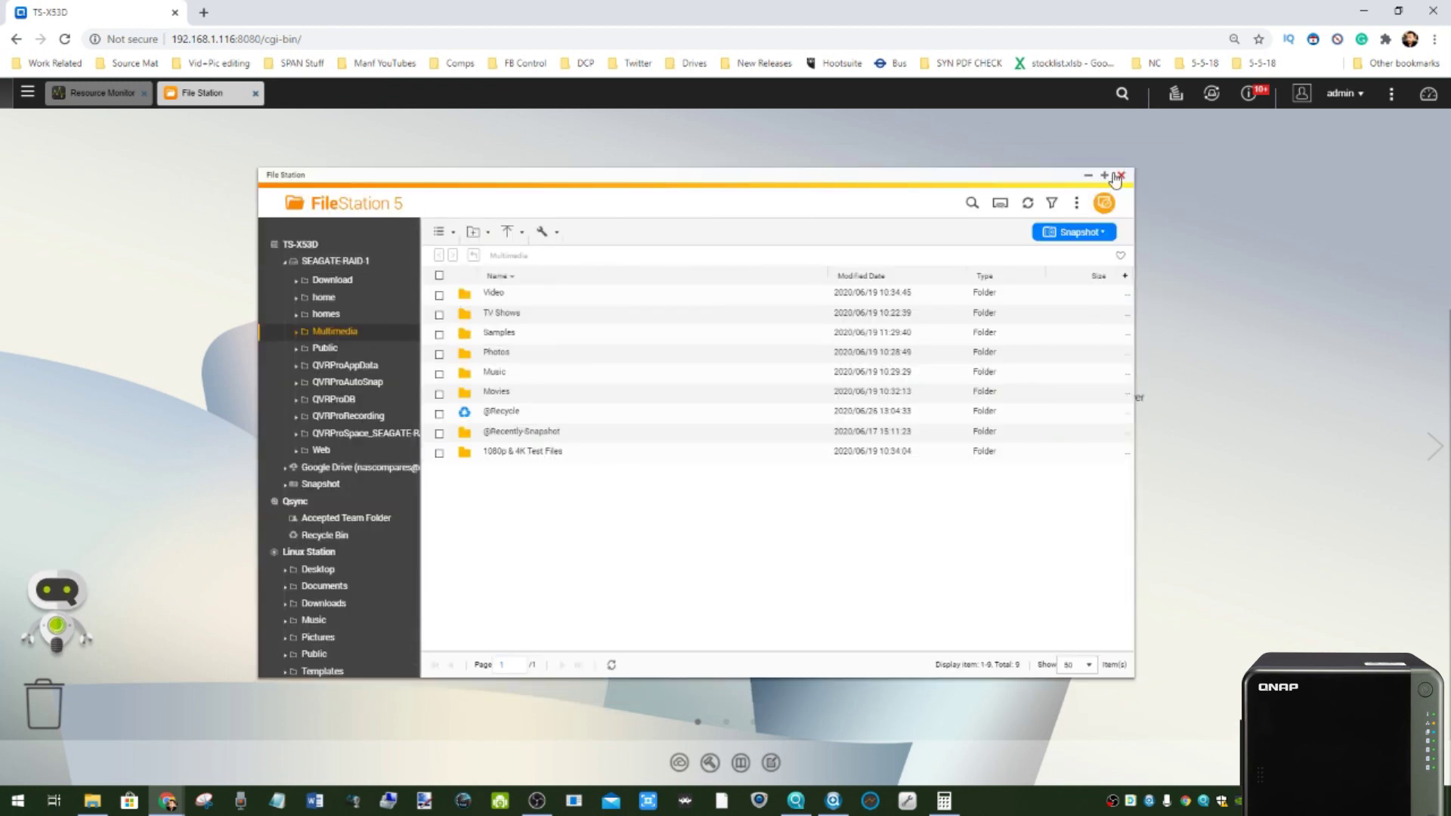
{"action": "left_click", "coordinate": [1104, 175]}
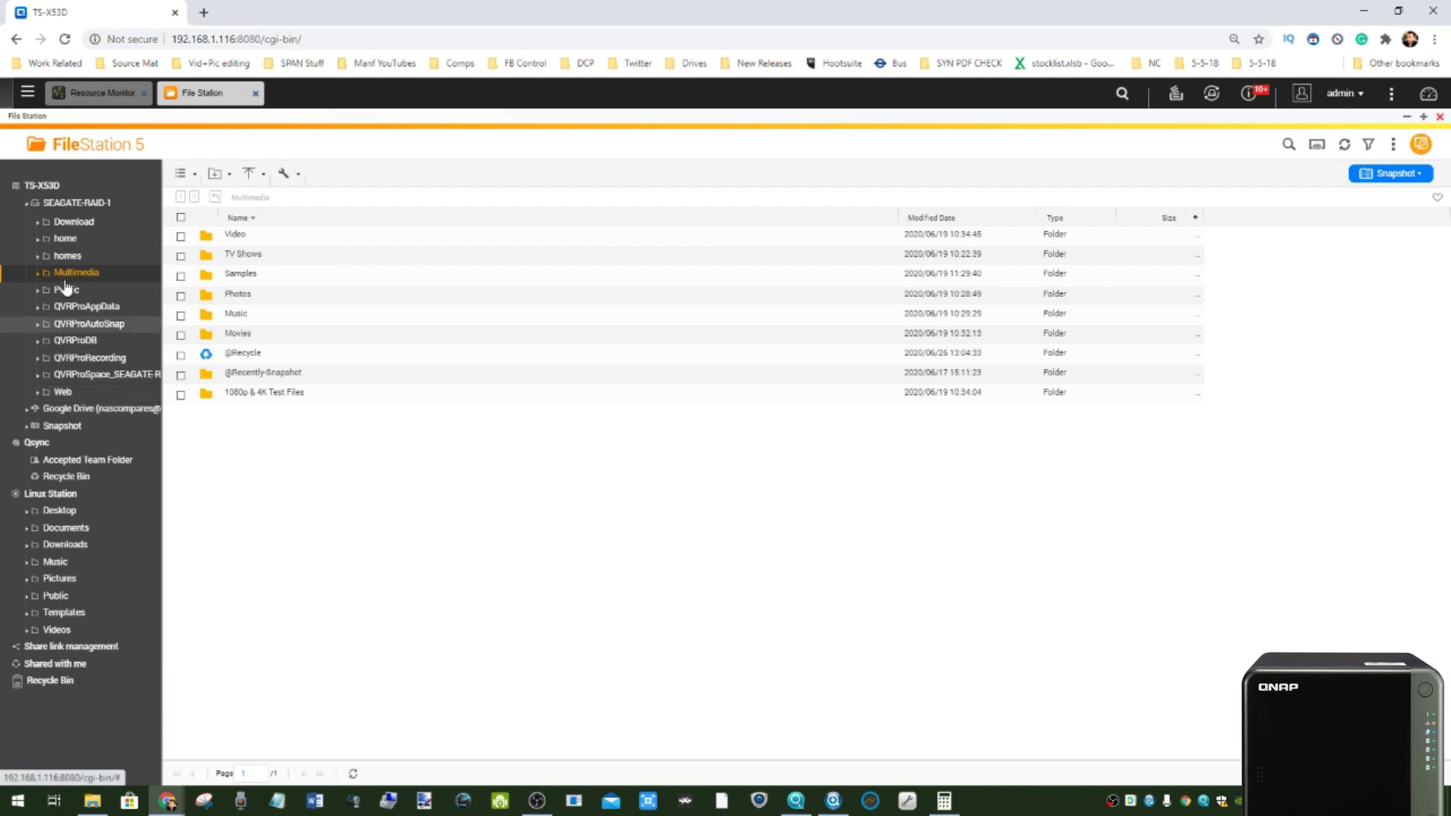
- Browse the Download, home, homes and Multimedia folders, then open Samples
{"action": "left_click", "coordinate": [81, 228]}
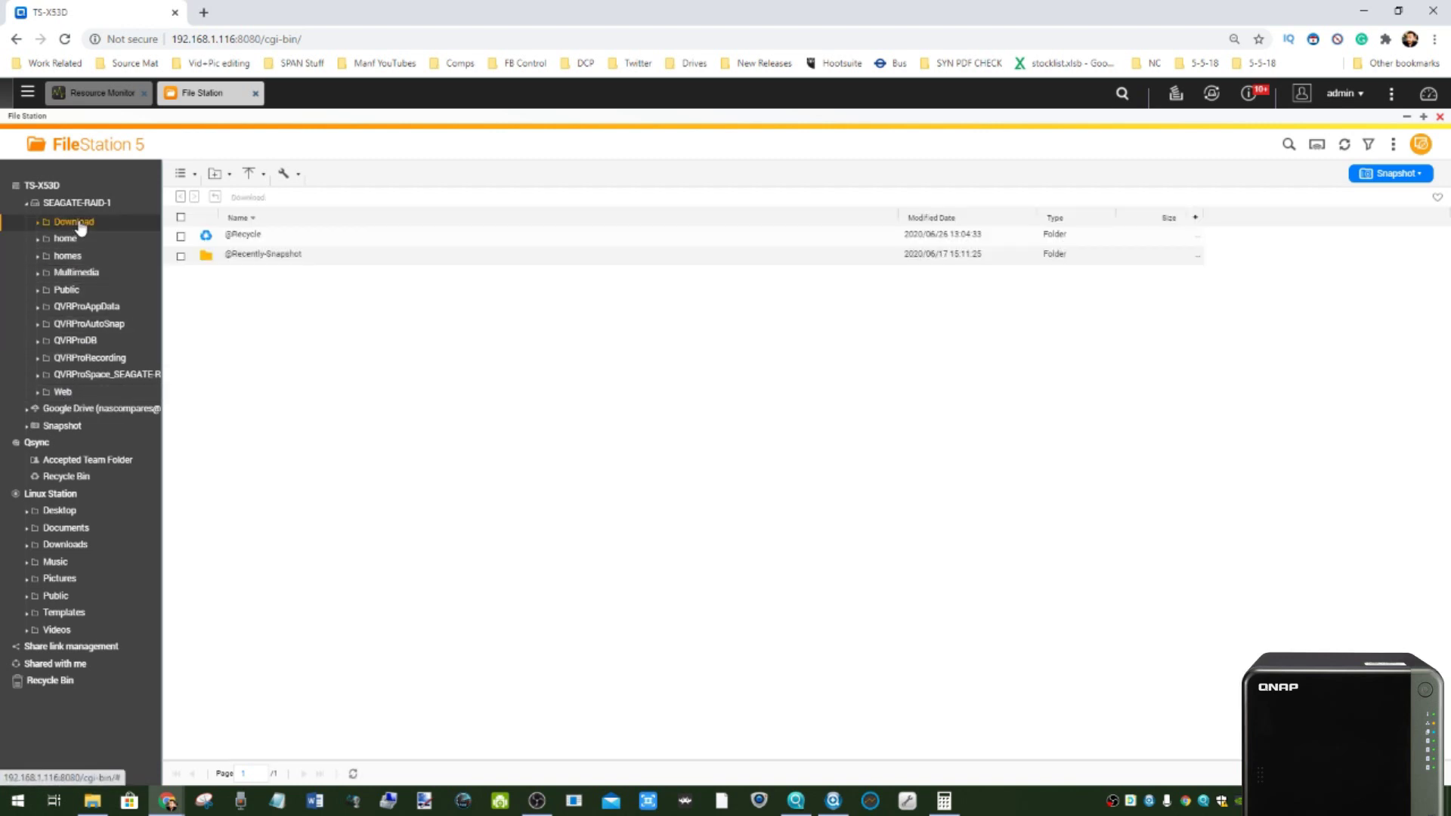
{"action": "left_click", "coordinate": [76, 240]}
{"action": "left_click", "coordinate": [78, 260]}
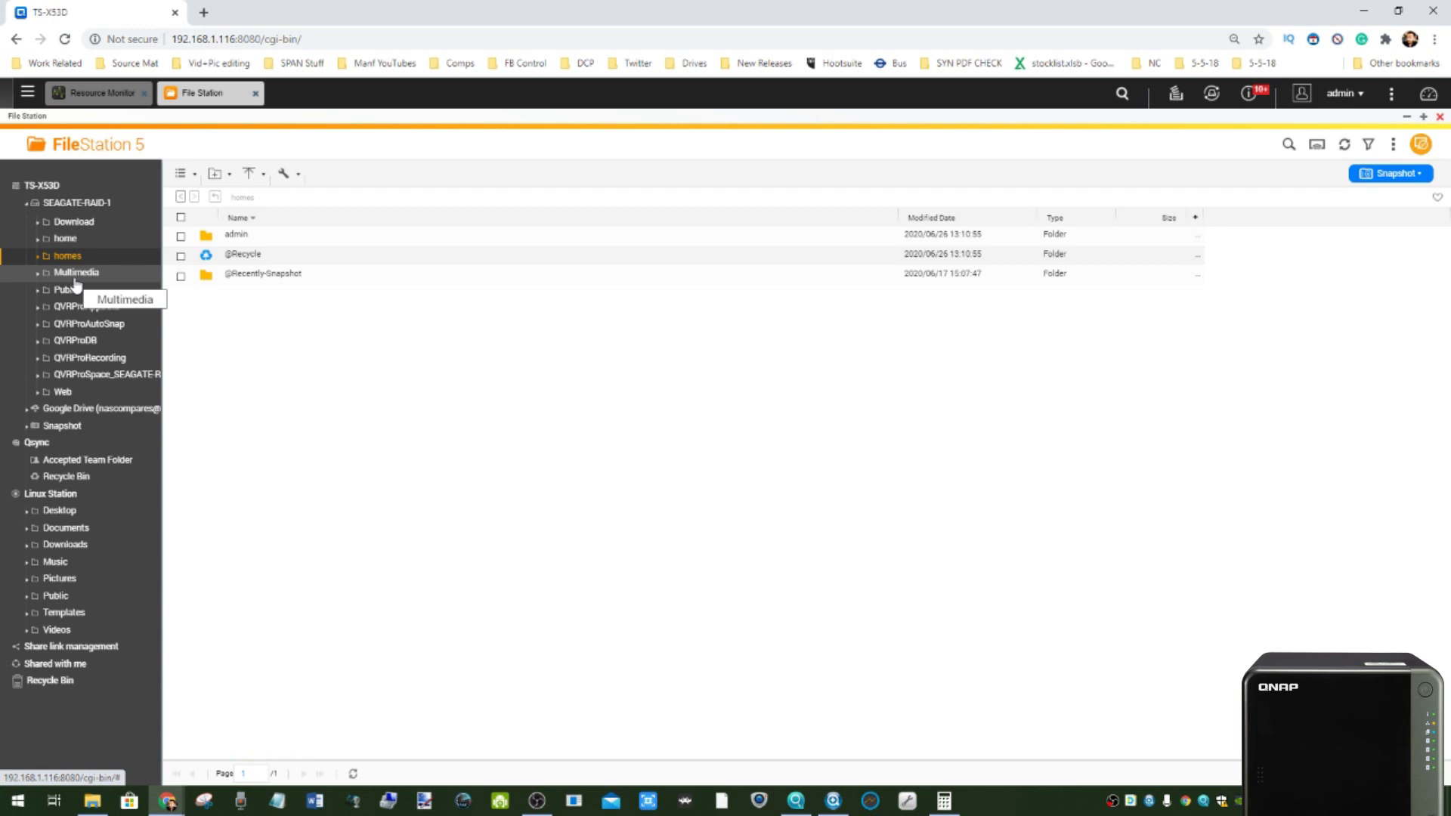
{"action": "left_click", "coordinate": [78, 275]}
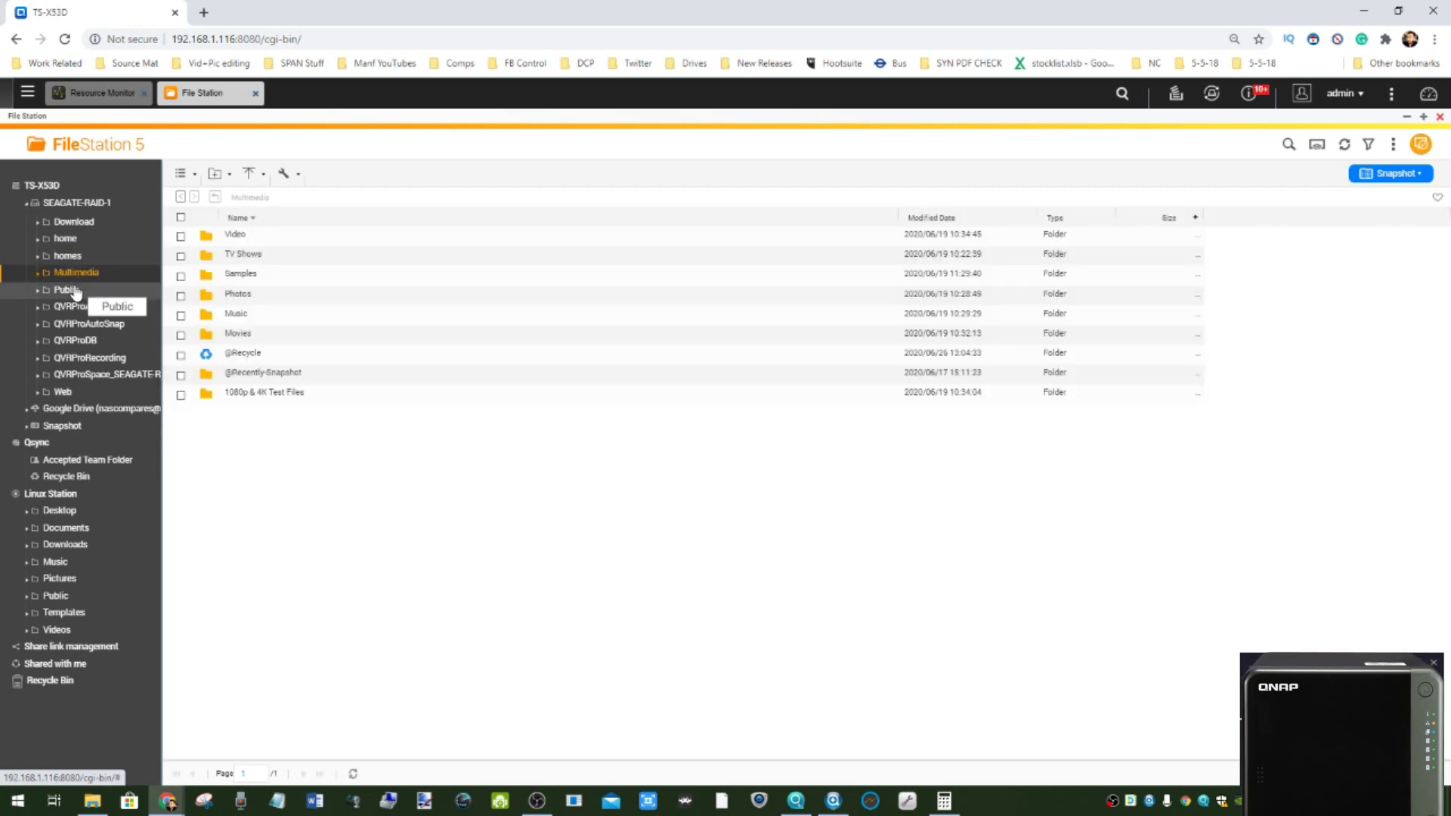
{"action": "double_click", "coordinate": [238, 274]}
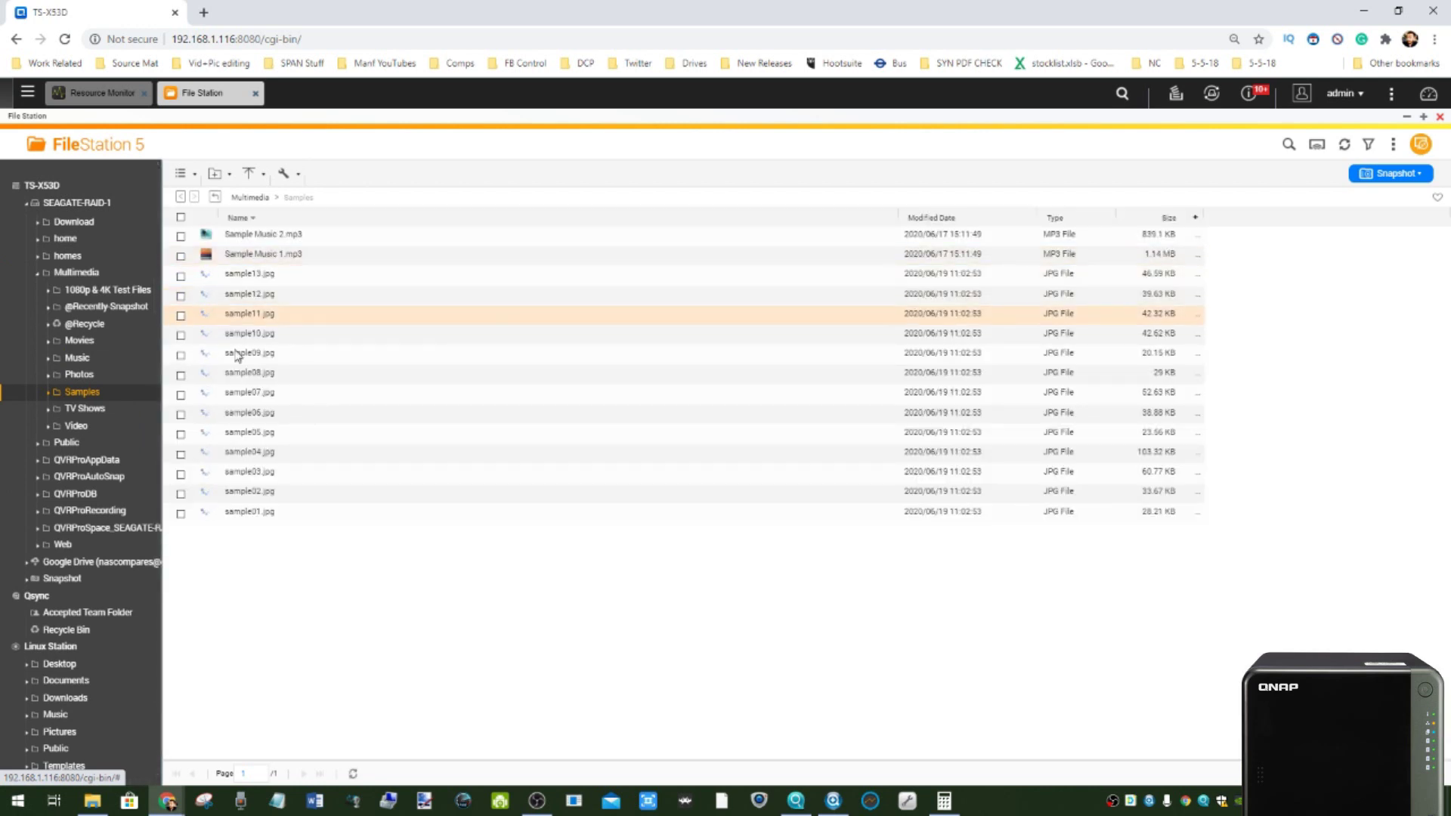
- Select sample08.jpg, view the Video and Web folders, then return to Download
{"action": "left_click", "coordinate": [27, 91]}
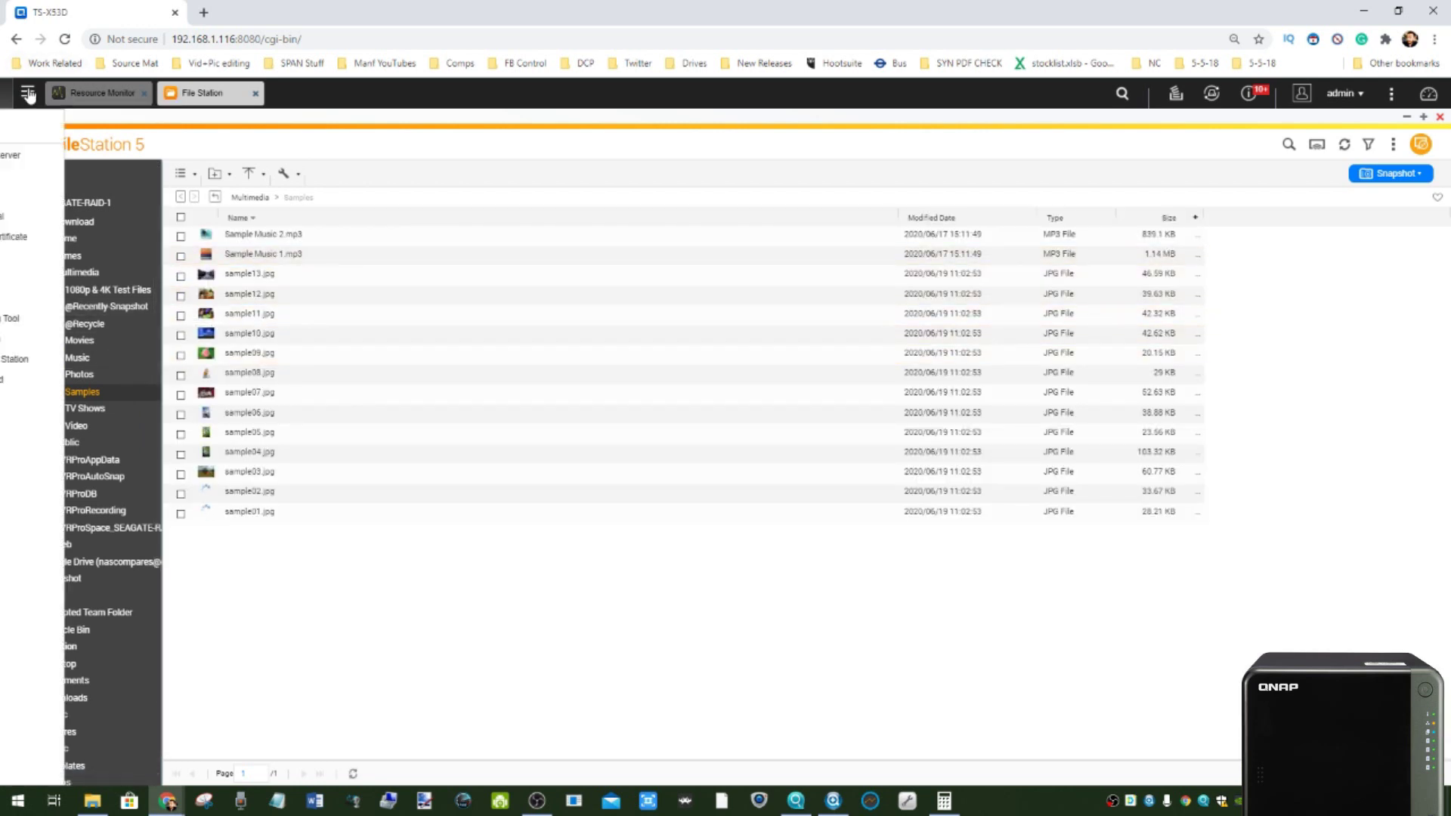
{"action": "left_click", "coordinate": [543, 373]}
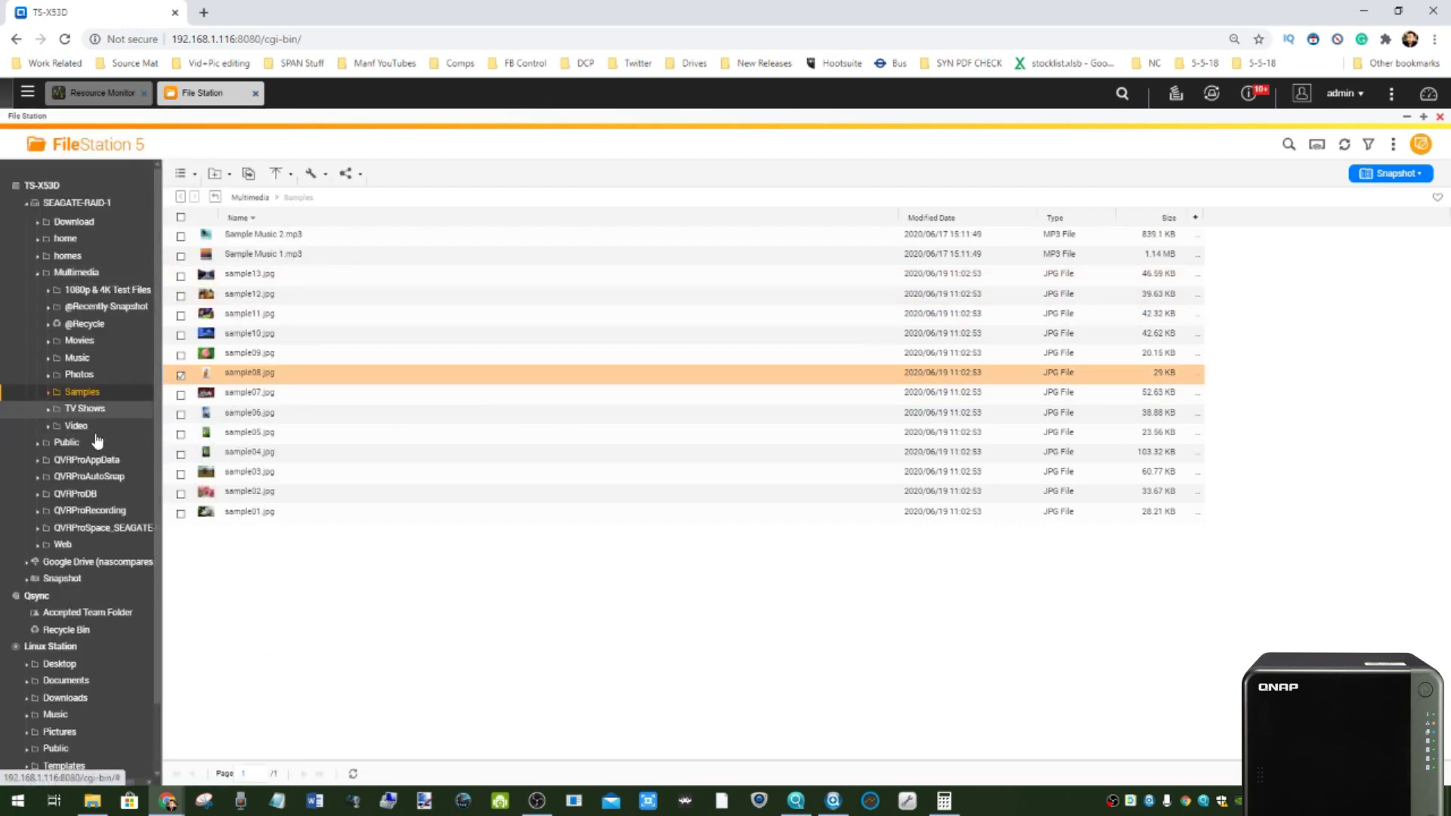
{"action": "left_click", "coordinate": [75, 426]}
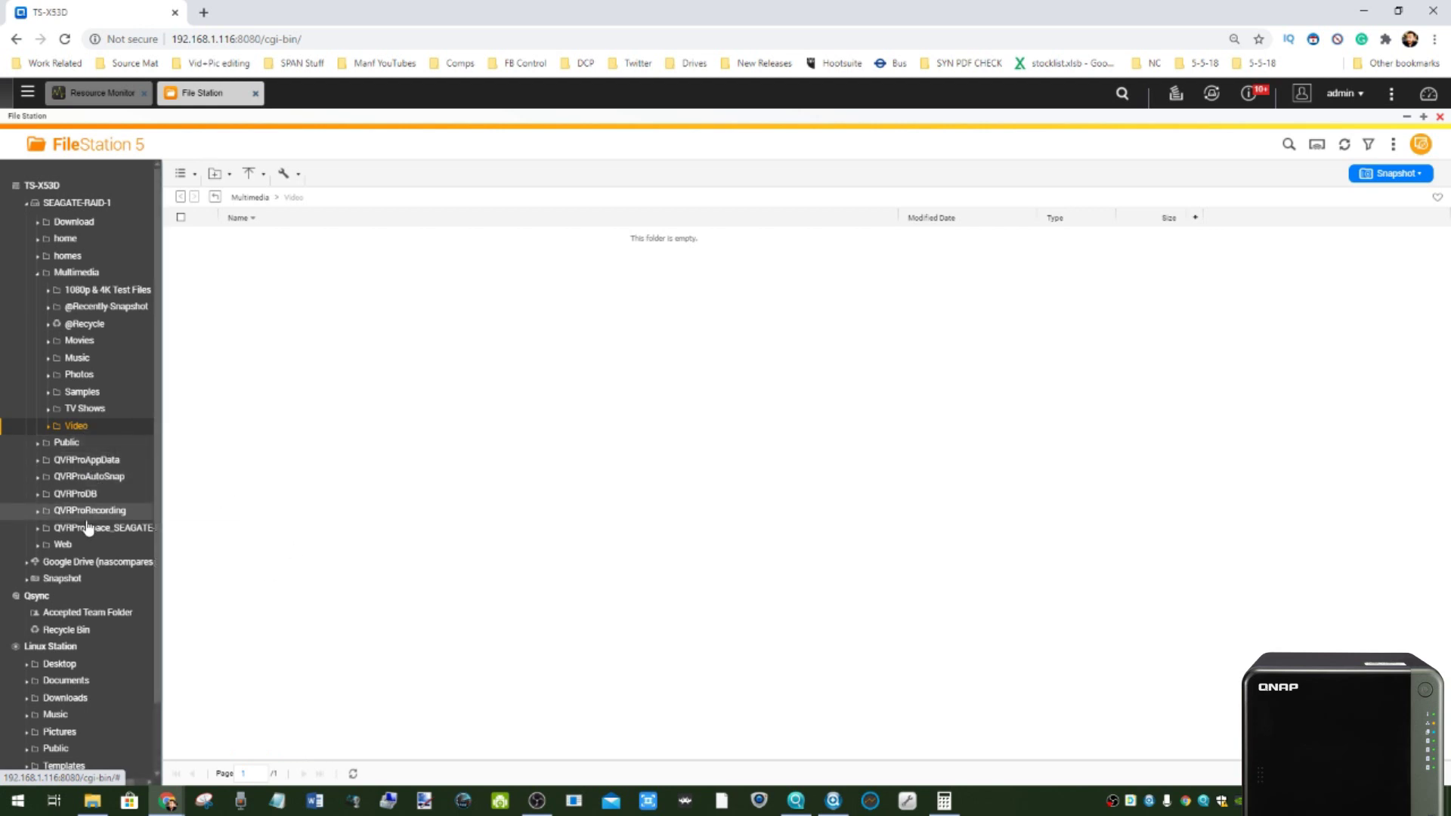
{"action": "left_click", "coordinate": [61, 545]}
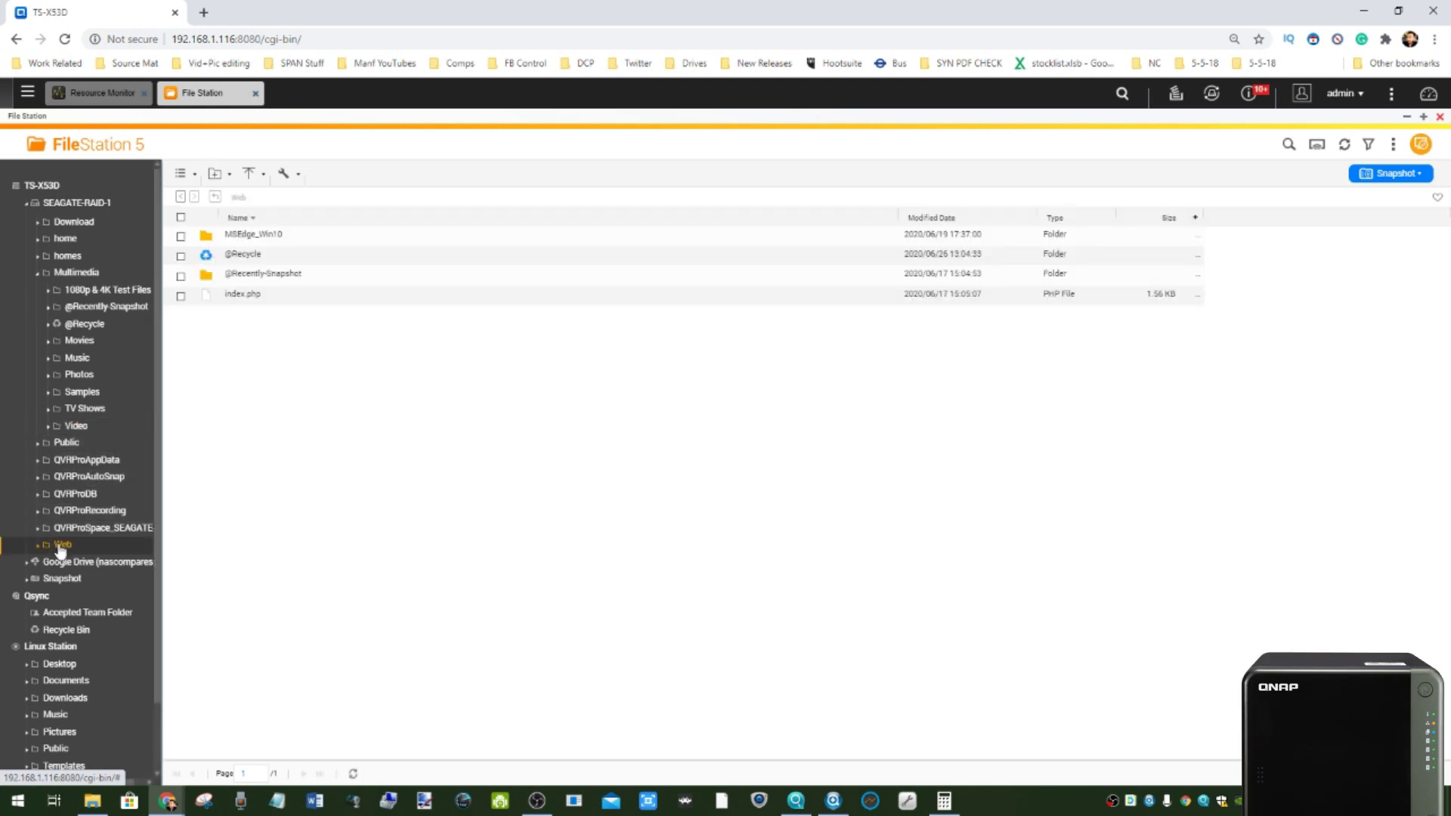
{"action": "left_click", "coordinate": [92, 227]}
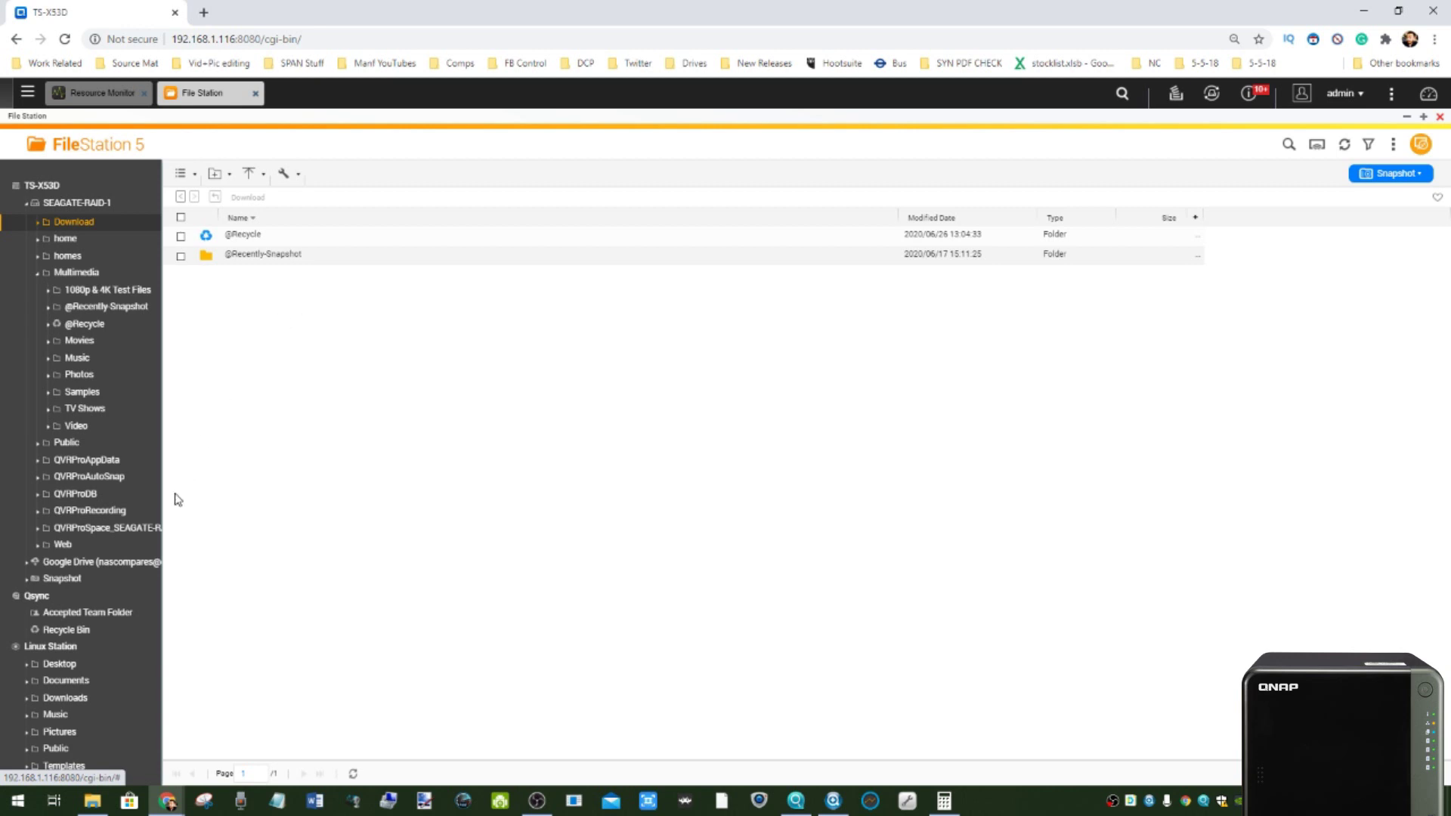
{"action": "scroll", "coordinate": [49, 571], "scroll_direction": "down", "scroll_amount": 1}
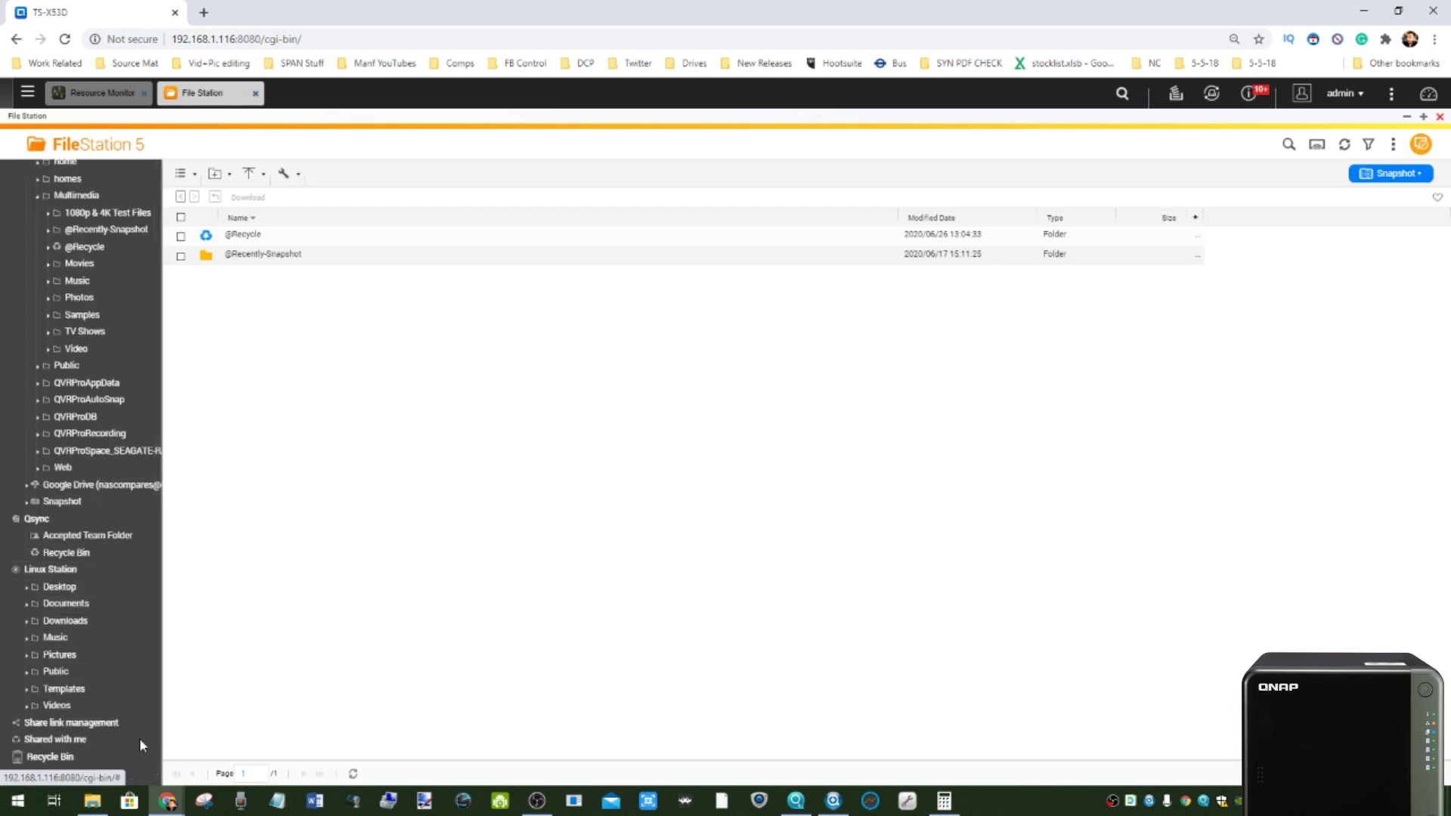
- Drag 'What is RAID and why do I need it.docx' from File Explorer into Download
{"action": "left_click", "coordinate": [92, 800]}
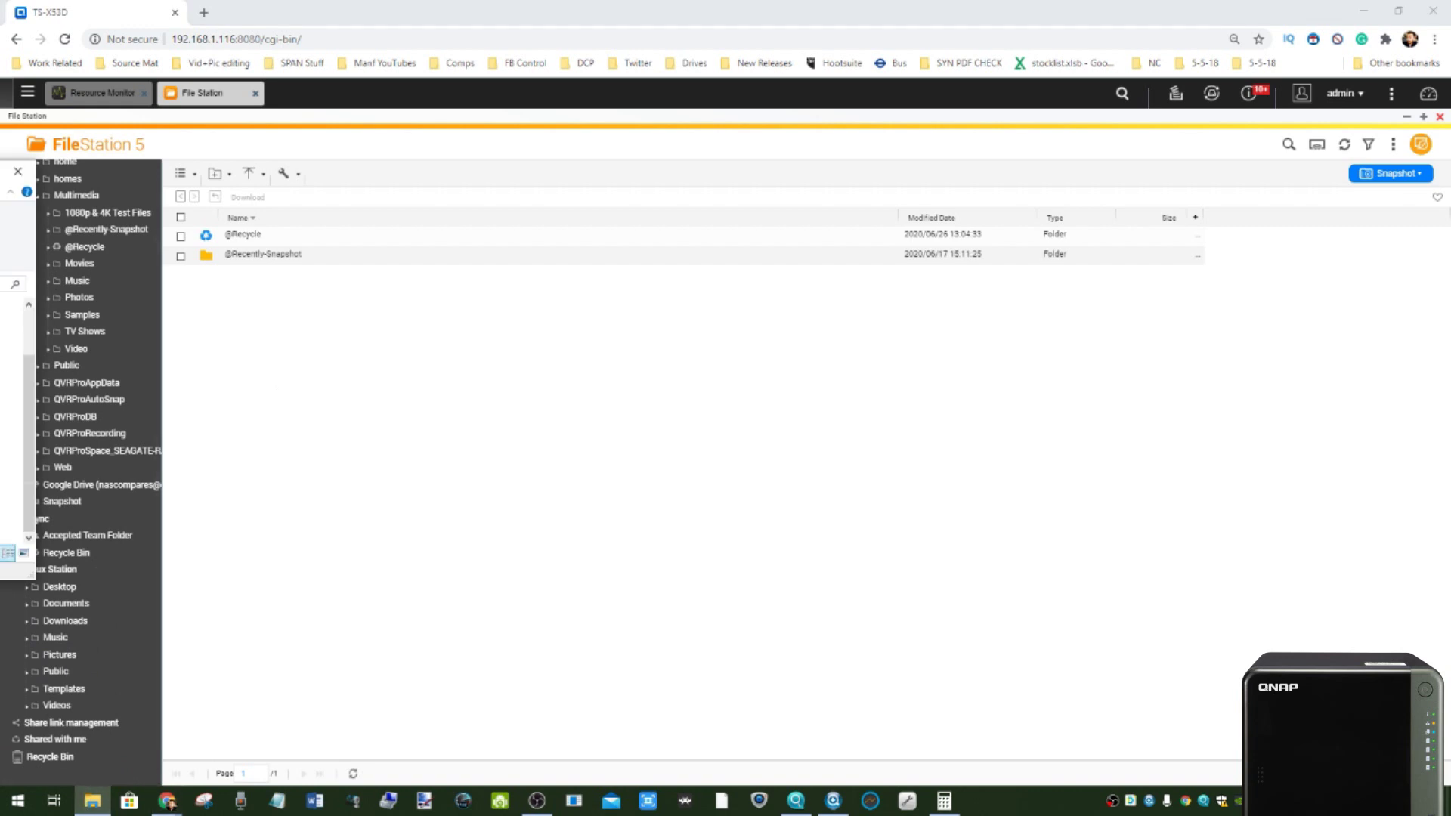
{"action": "left_click_drag", "start_coordinate": [103, 372], "coordinate": [392, 398]}
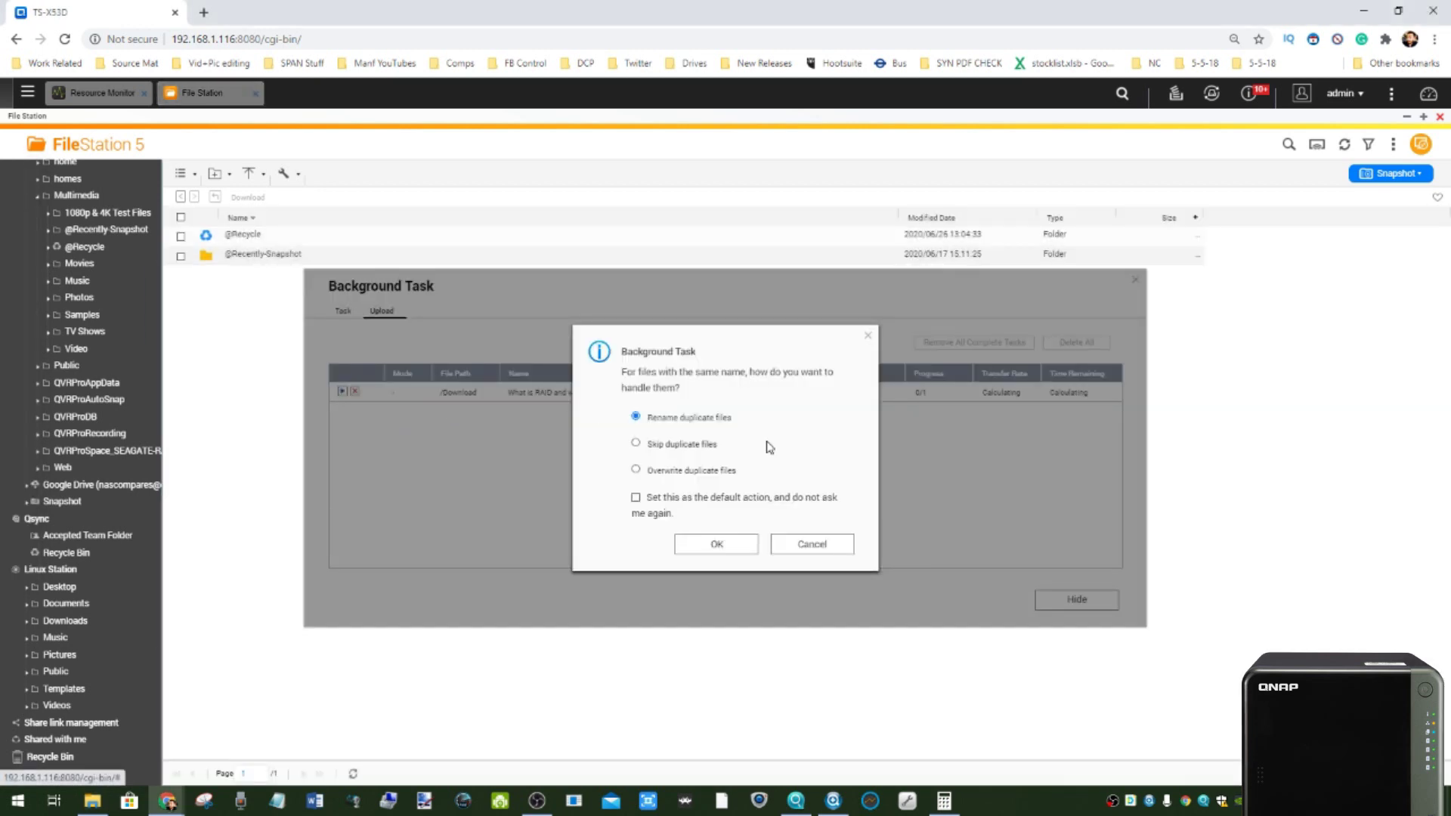
{"action": "left_click", "coordinate": [716, 544]}
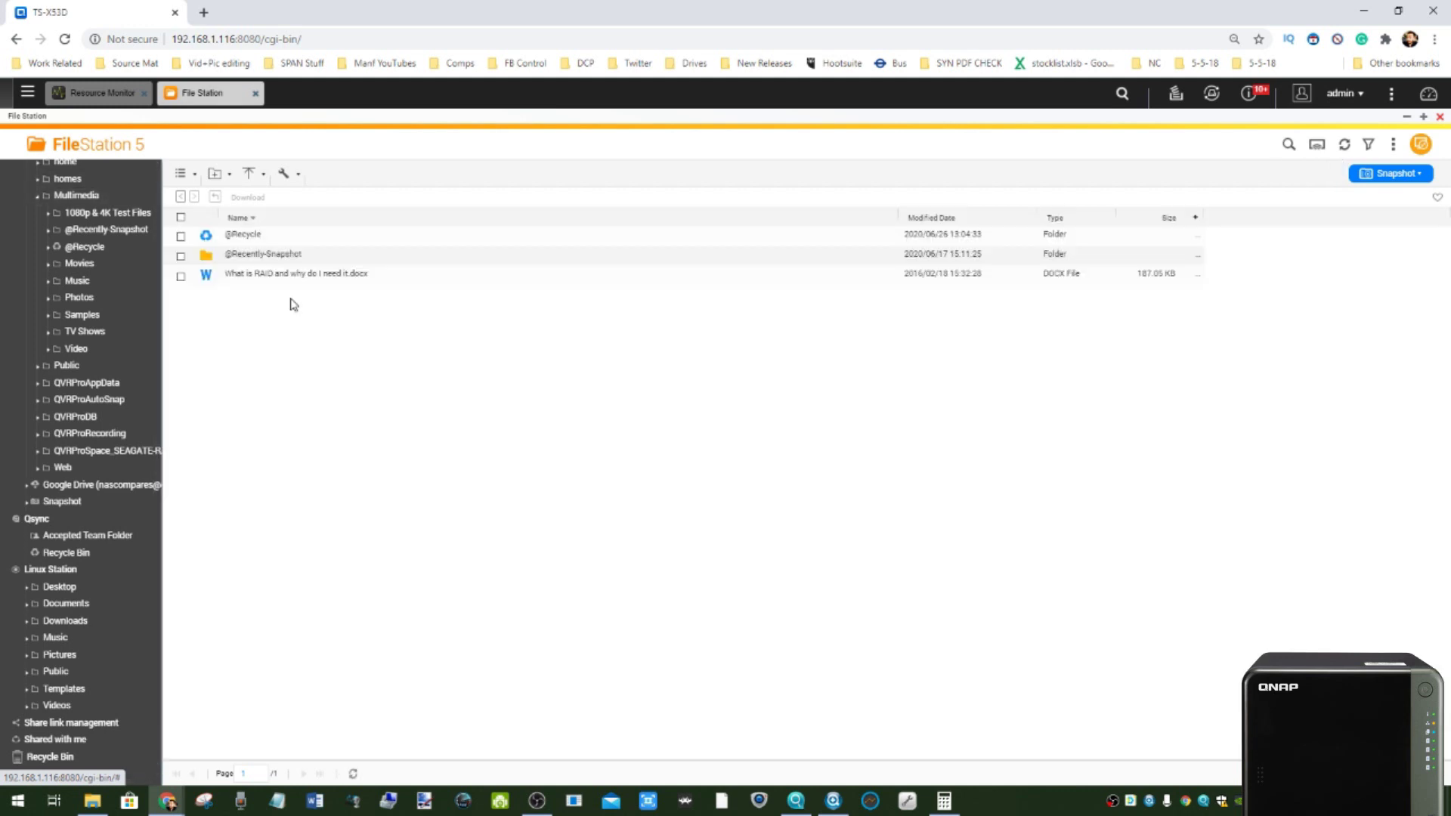
{"action": "left_click", "coordinate": [276, 275]}
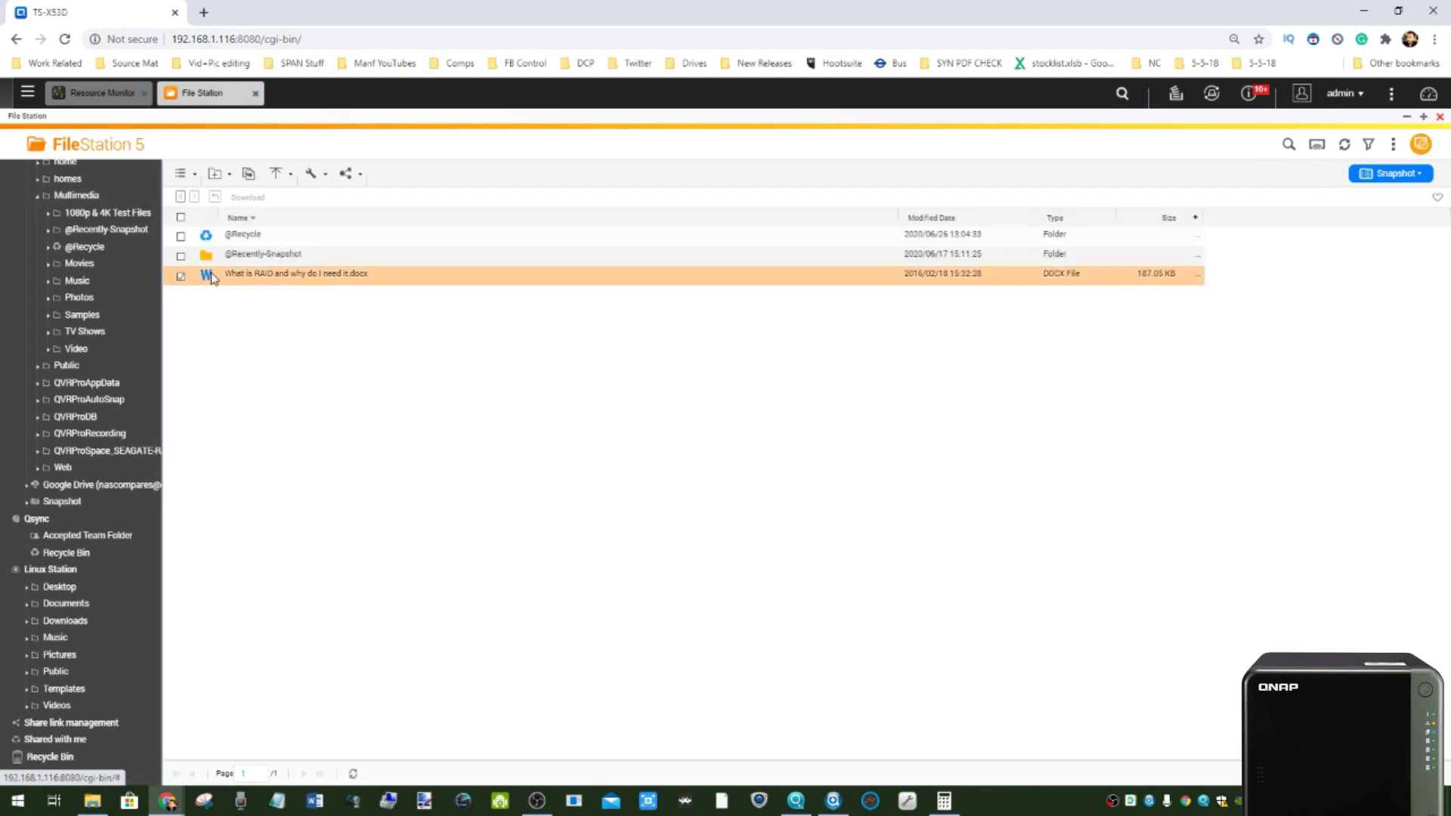
- Open the RAID document in the web browser, then choose Edit with Office Online
{"action": "double_click", "coordinate": [261, 277]}
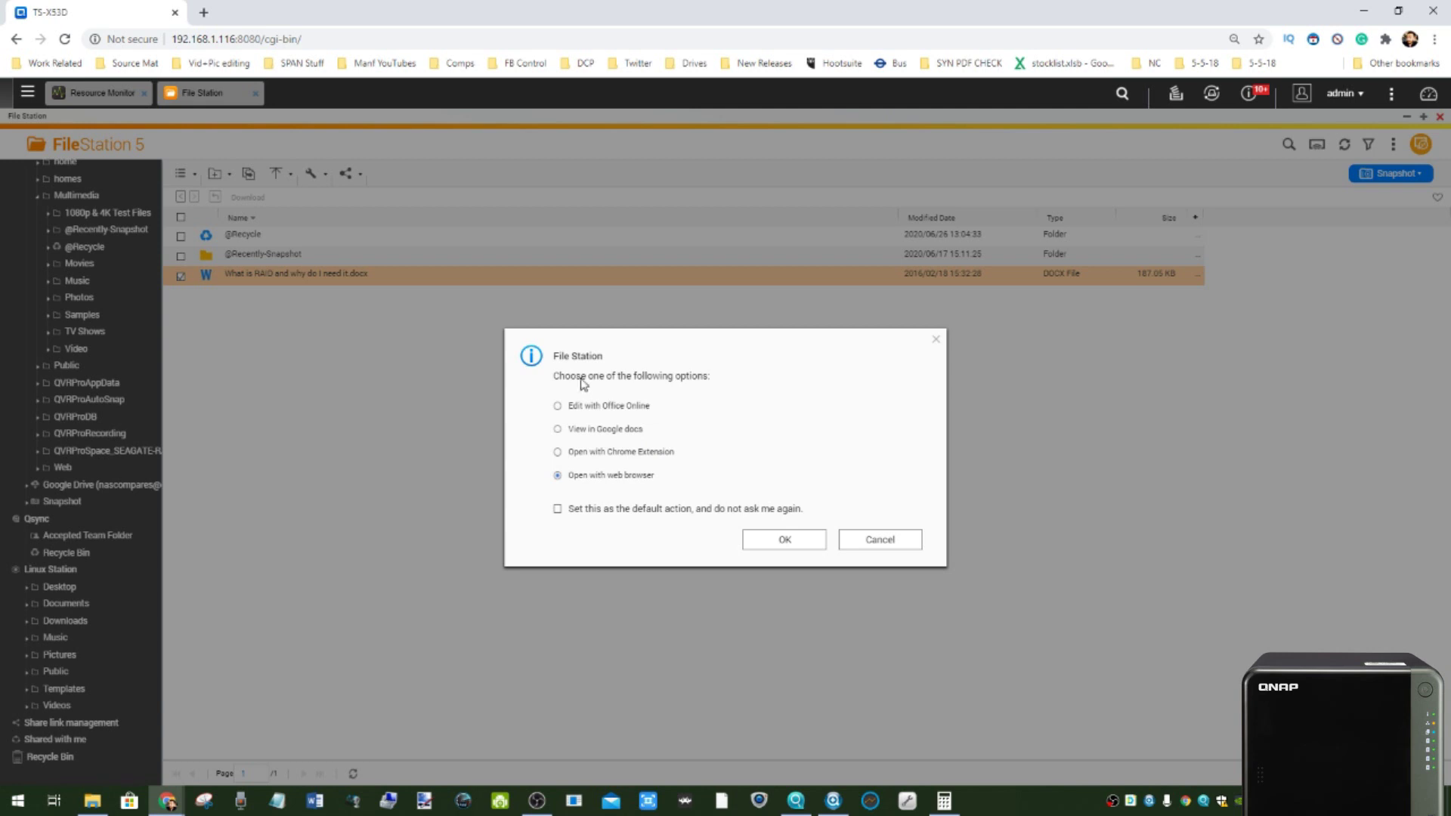
{"action": "left_click", "coordinate": [808, 543]}
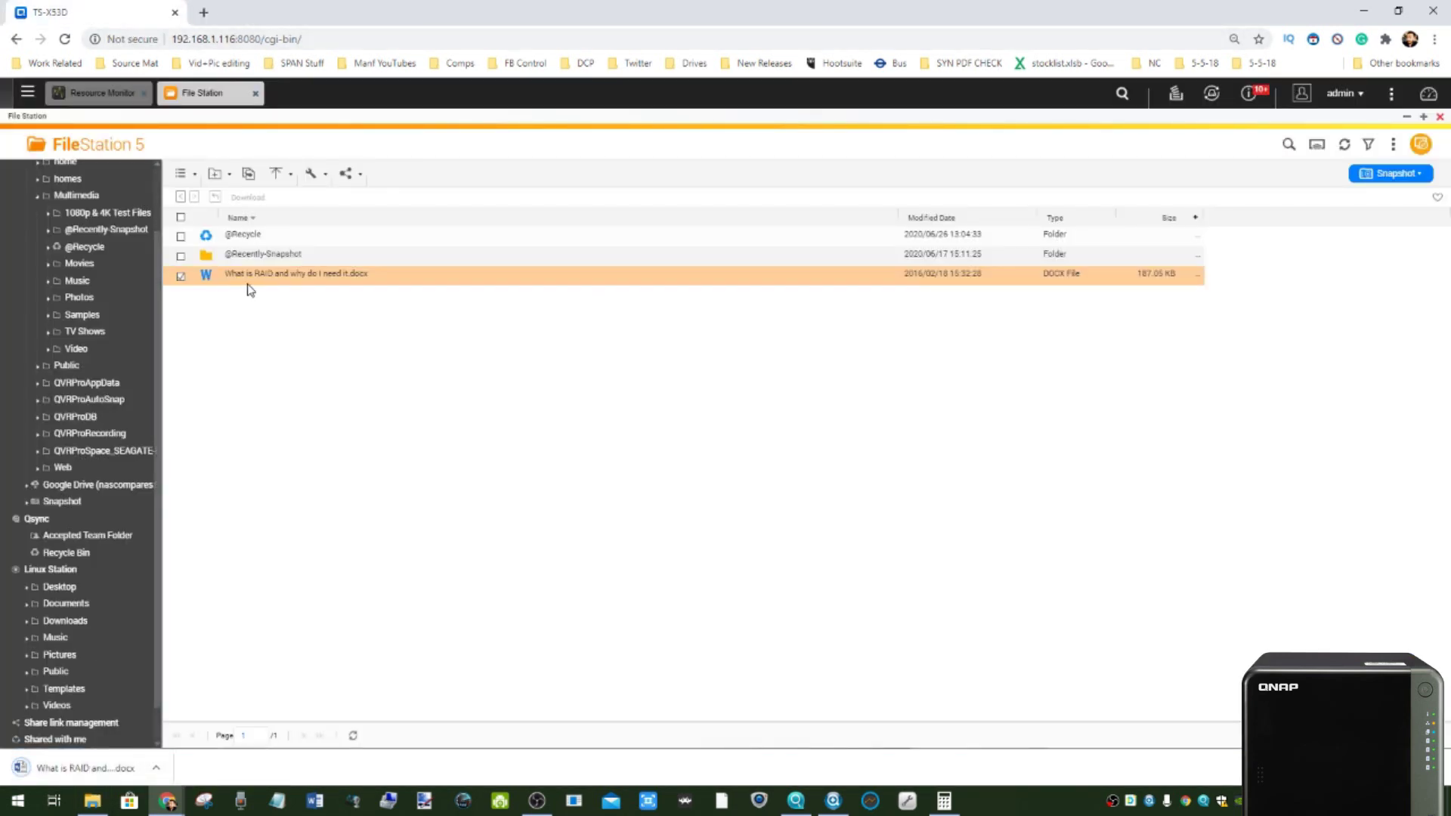
{"action": "double_click", "coordinate": [254, 279]}
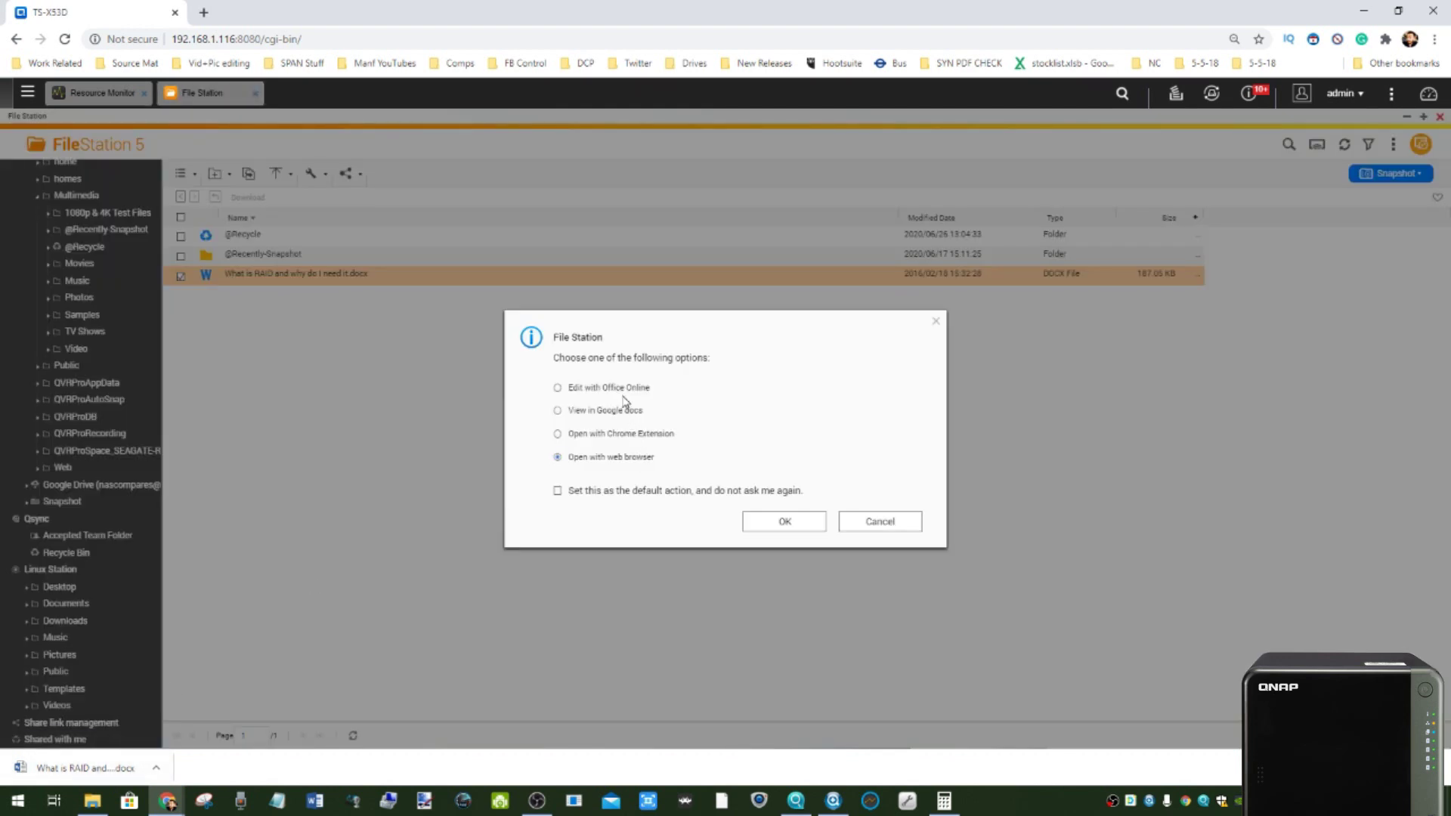
{"action": "left_click", "coordinate": [767, 522]}
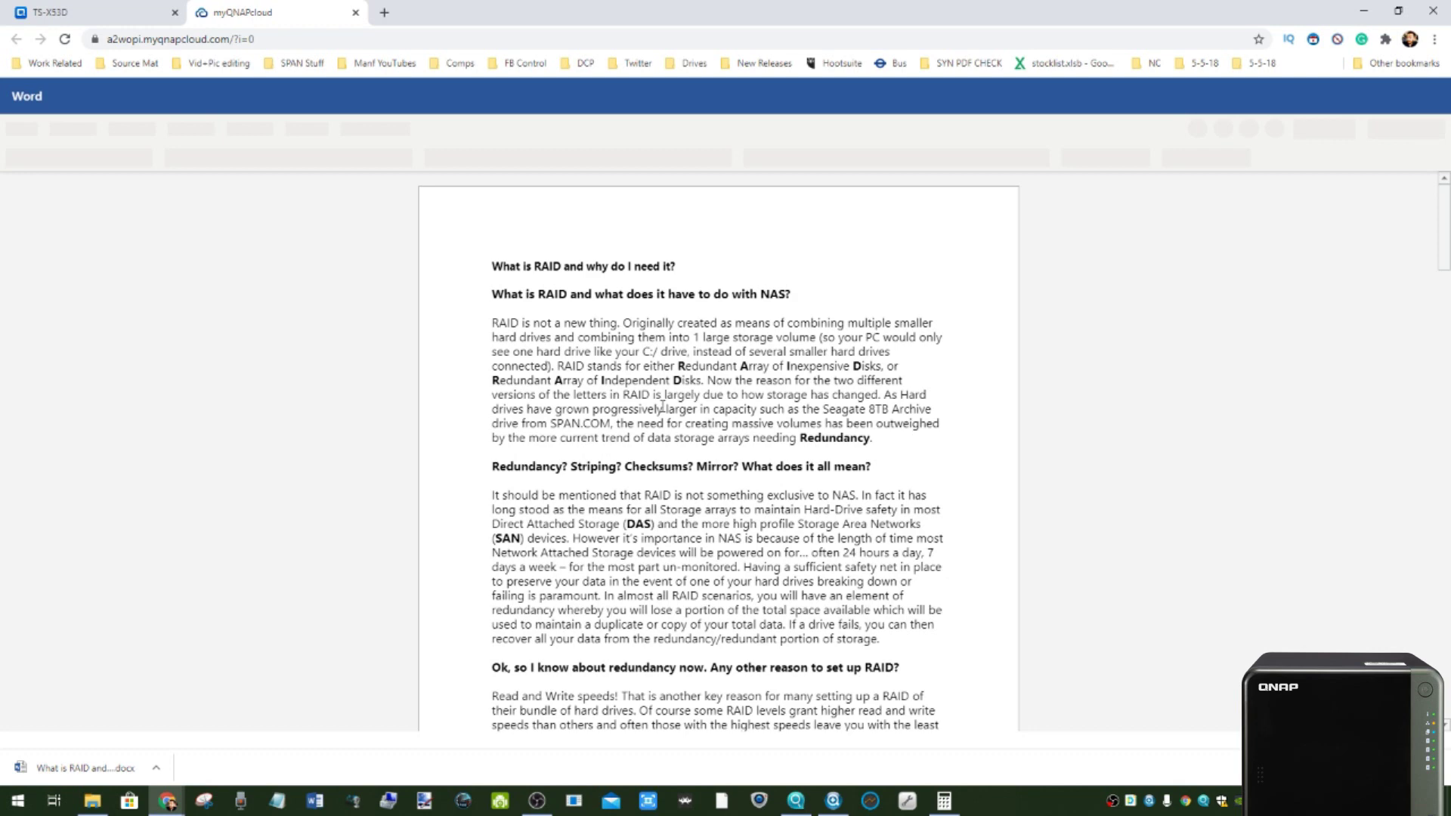
- Scroll through the RAID document in Word Online, then return to the TS-X53D tab
{"action": "scroll", "coordinate": [662, 408], "scroll_direction": "down", "scroll_amount": 3}
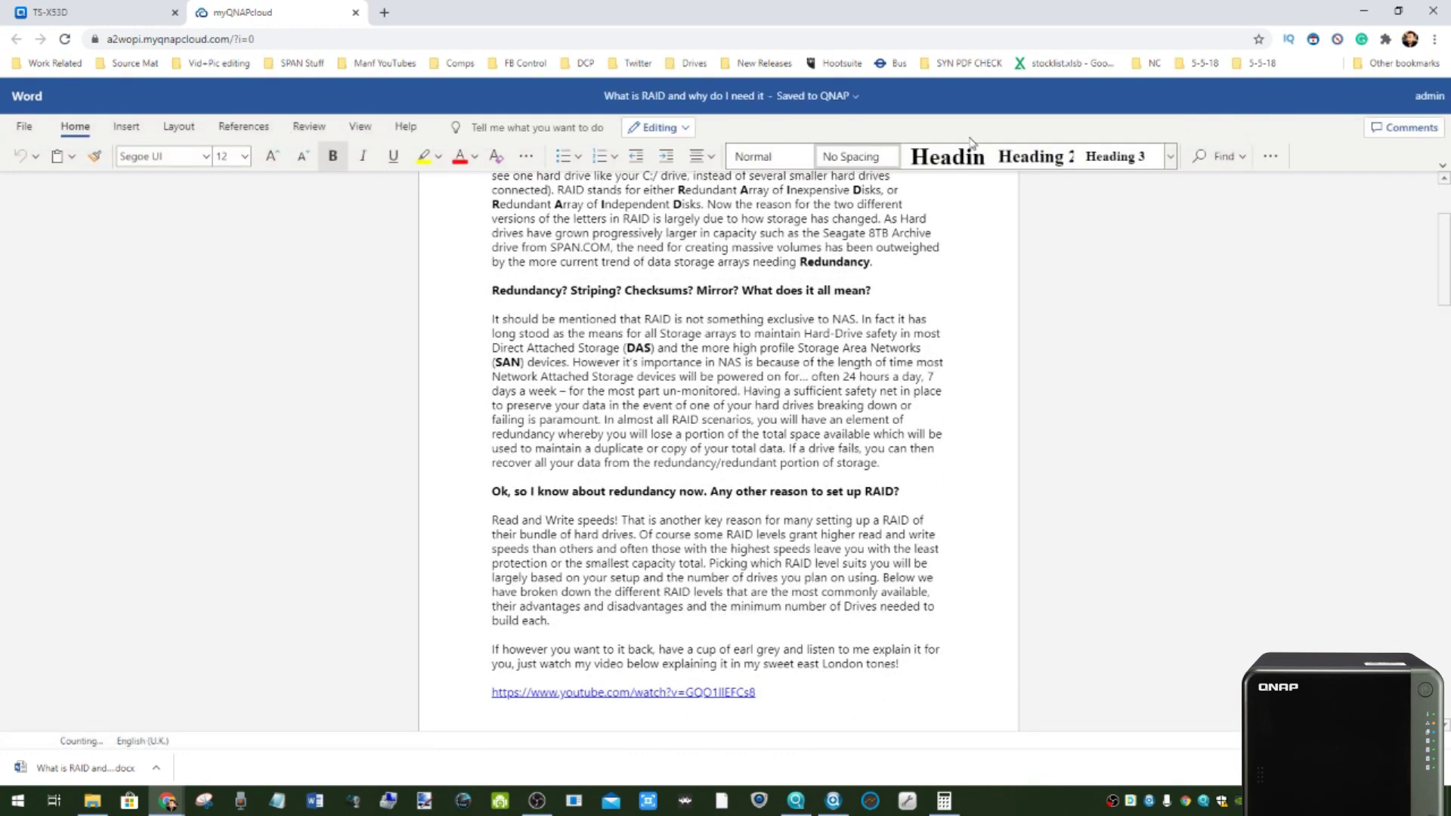
{"action": "left_click", "coordinate": [85, 16]}
{"action": "key", "text": "ctrl+Tab"}
{"action": "scroll", "coordinate": [371, 305], "scroll_direction": "up", "scroll_amount": 3}
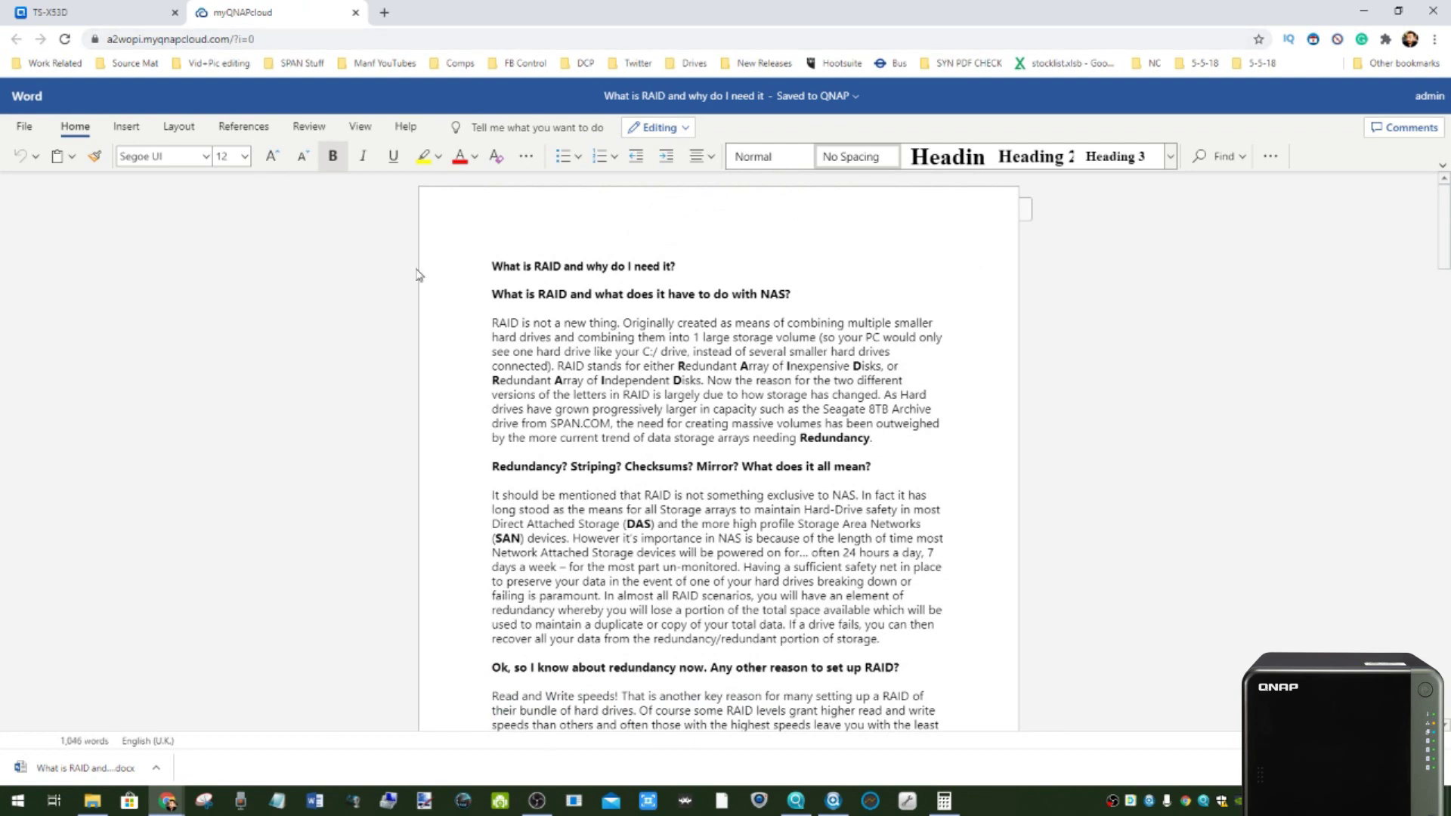
{"action": "left_click", "coordinate": [47, 13]}
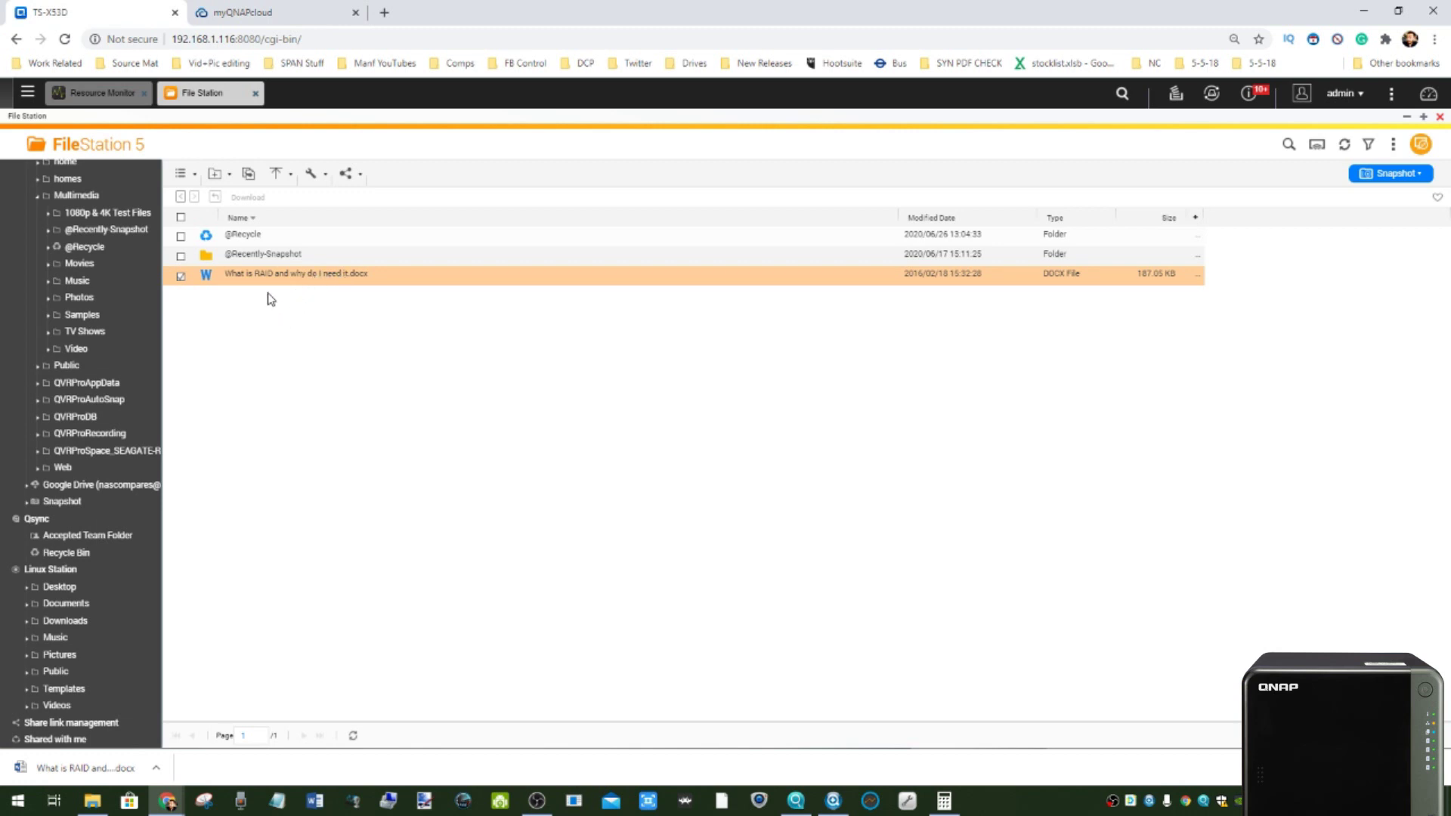
- Show the mounted Google Drive's Shared drives and My Drive, then open the Main Menu
{"action": "left_click", "coordinate": [280, 11]}
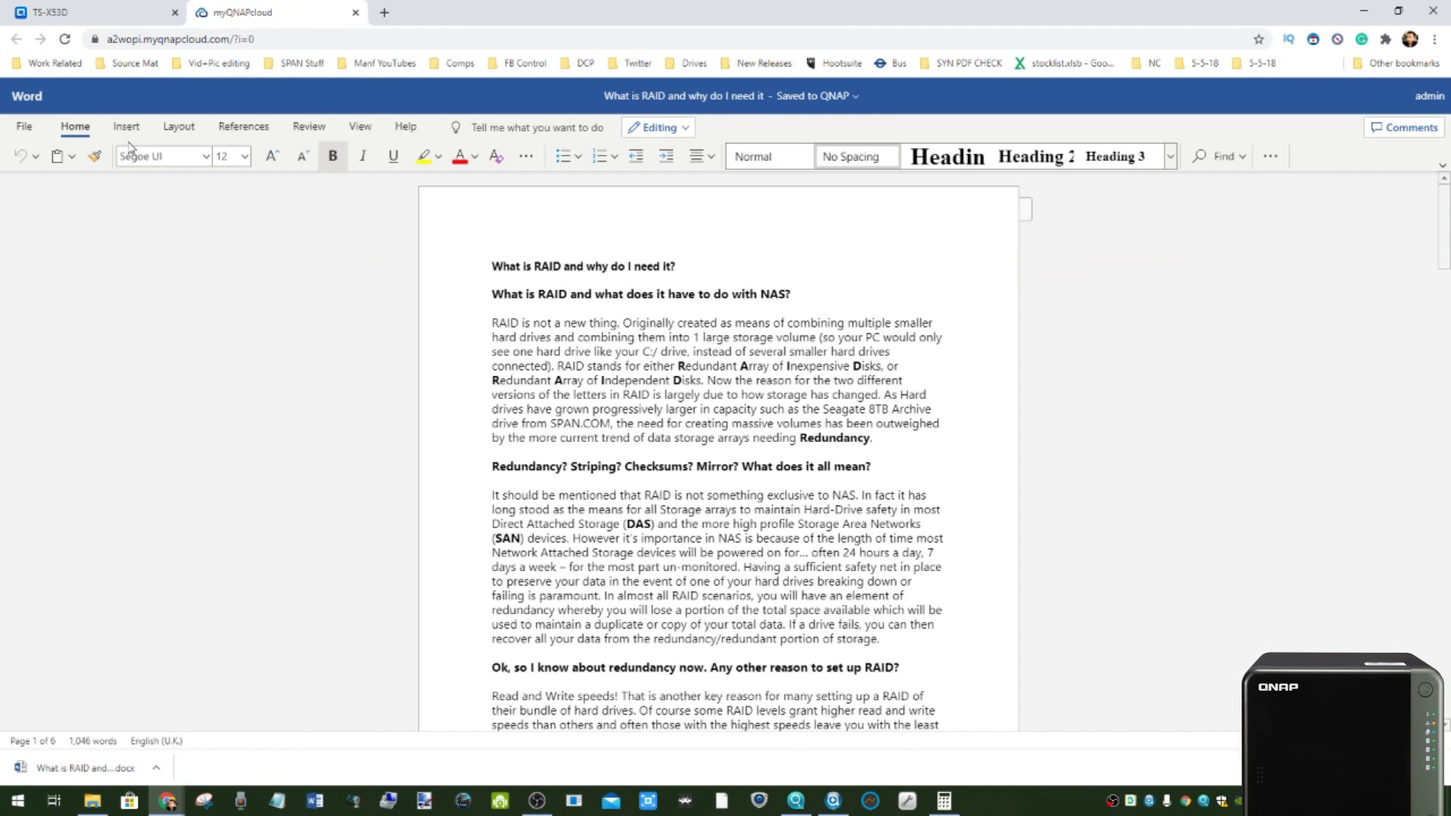
{"action": "left_click", "coordinate": [43, 6]}
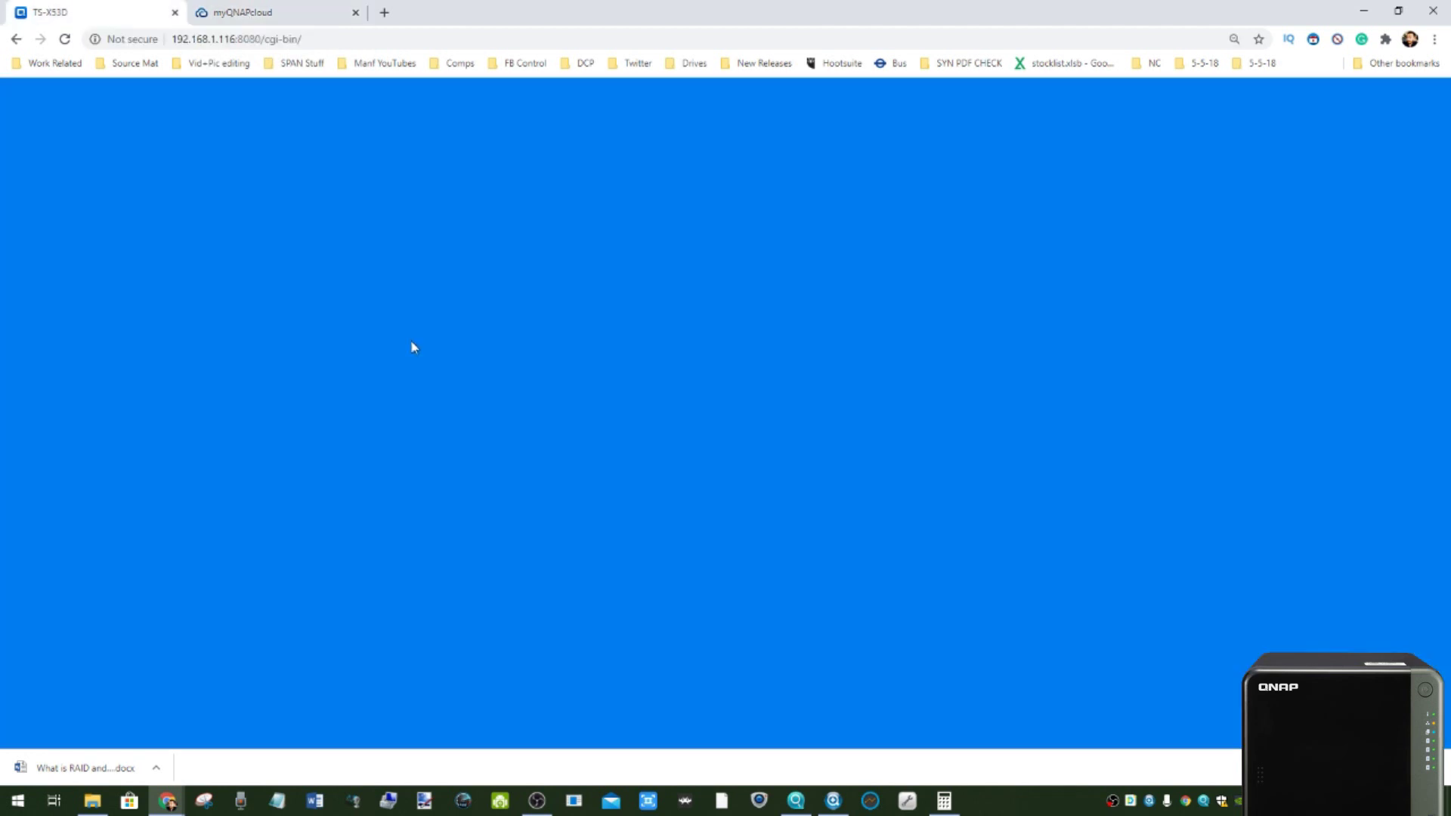
{"action": "scroll", "coordinate": [61, 567], "scroll_direction": "down", "scroll_amount": 1}
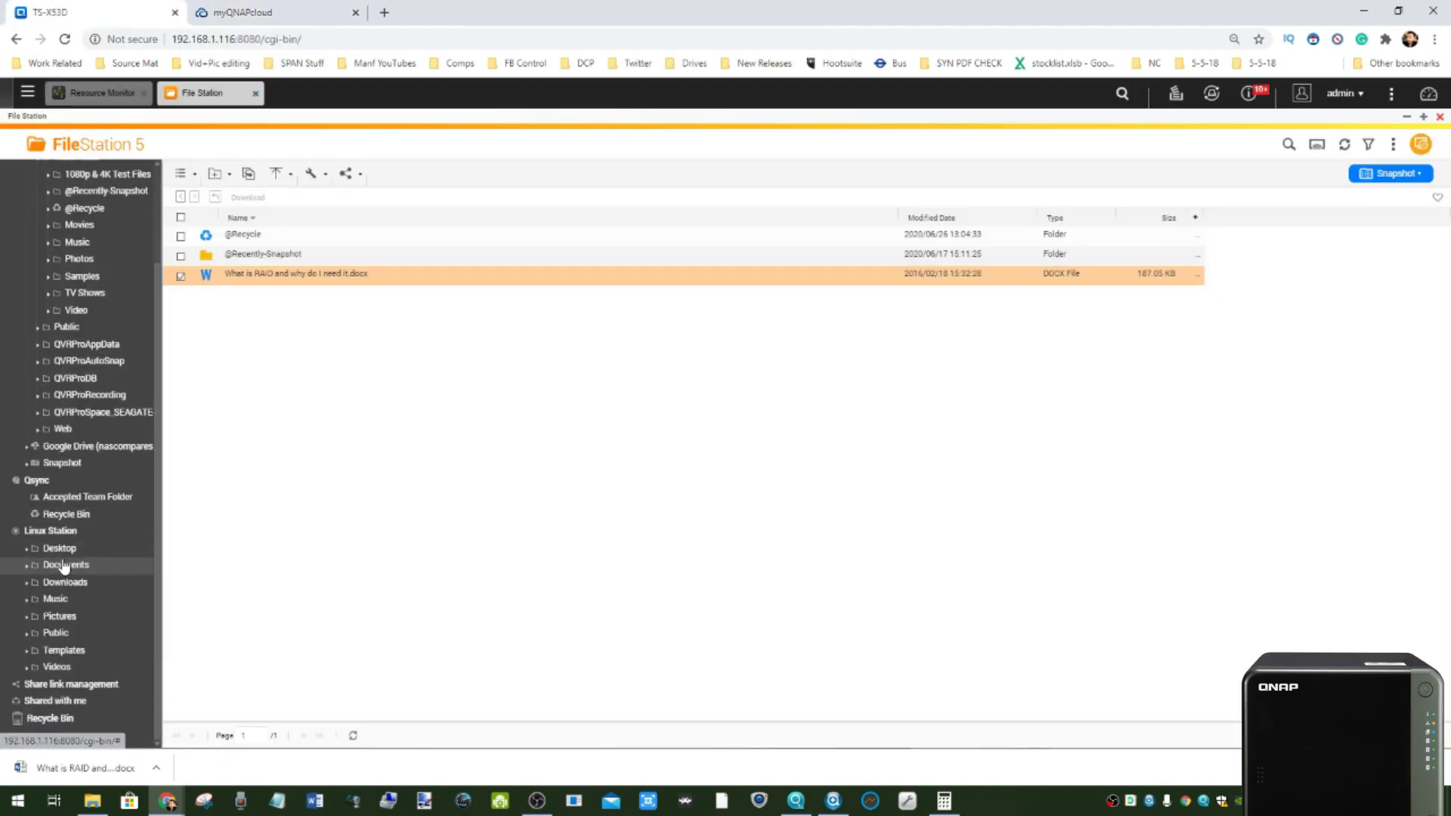
{"action": "scroll", "coordinate": [47, 620], "scroll_direction": "up", "scroll_amount": 2}
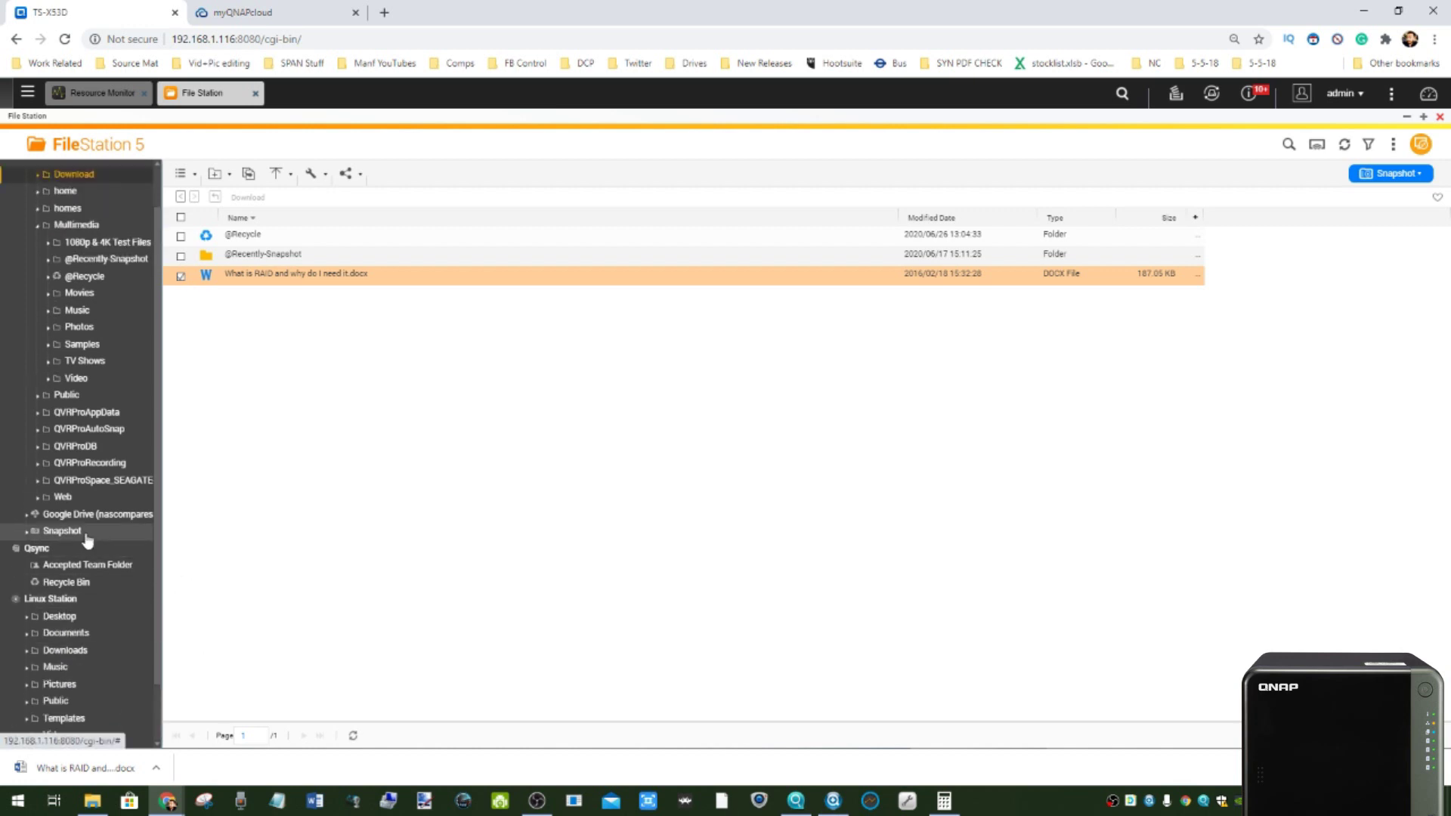
{"action": "left_click", "coordinate": [68, 515]}
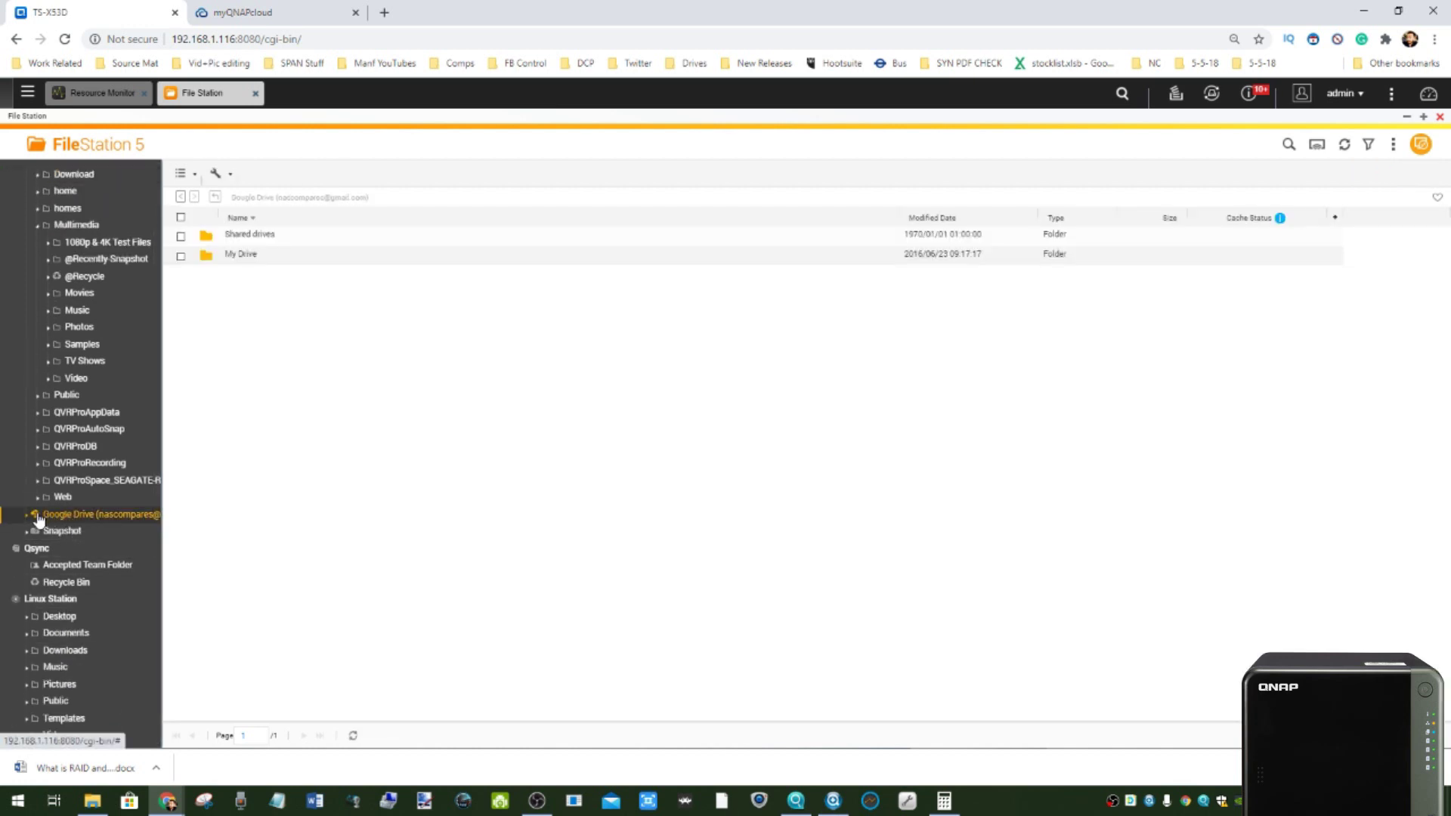
{"action": "left_click", "coordinate": [27, 92]}
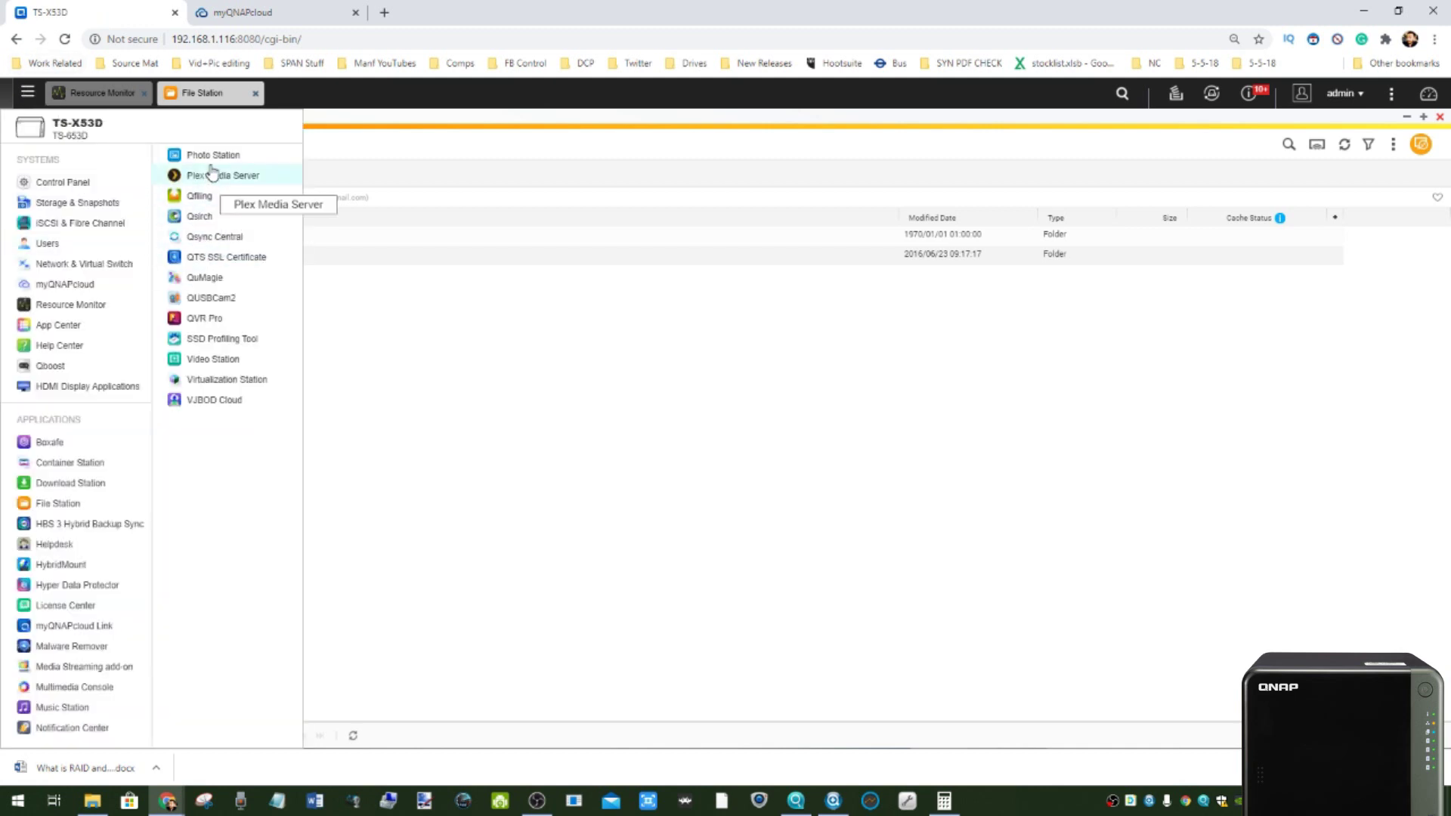
- Open HybridMount, check the Google Drive connection under Mount Management, and close it
{"action": "left_click", "coordinate": [57, 565]}
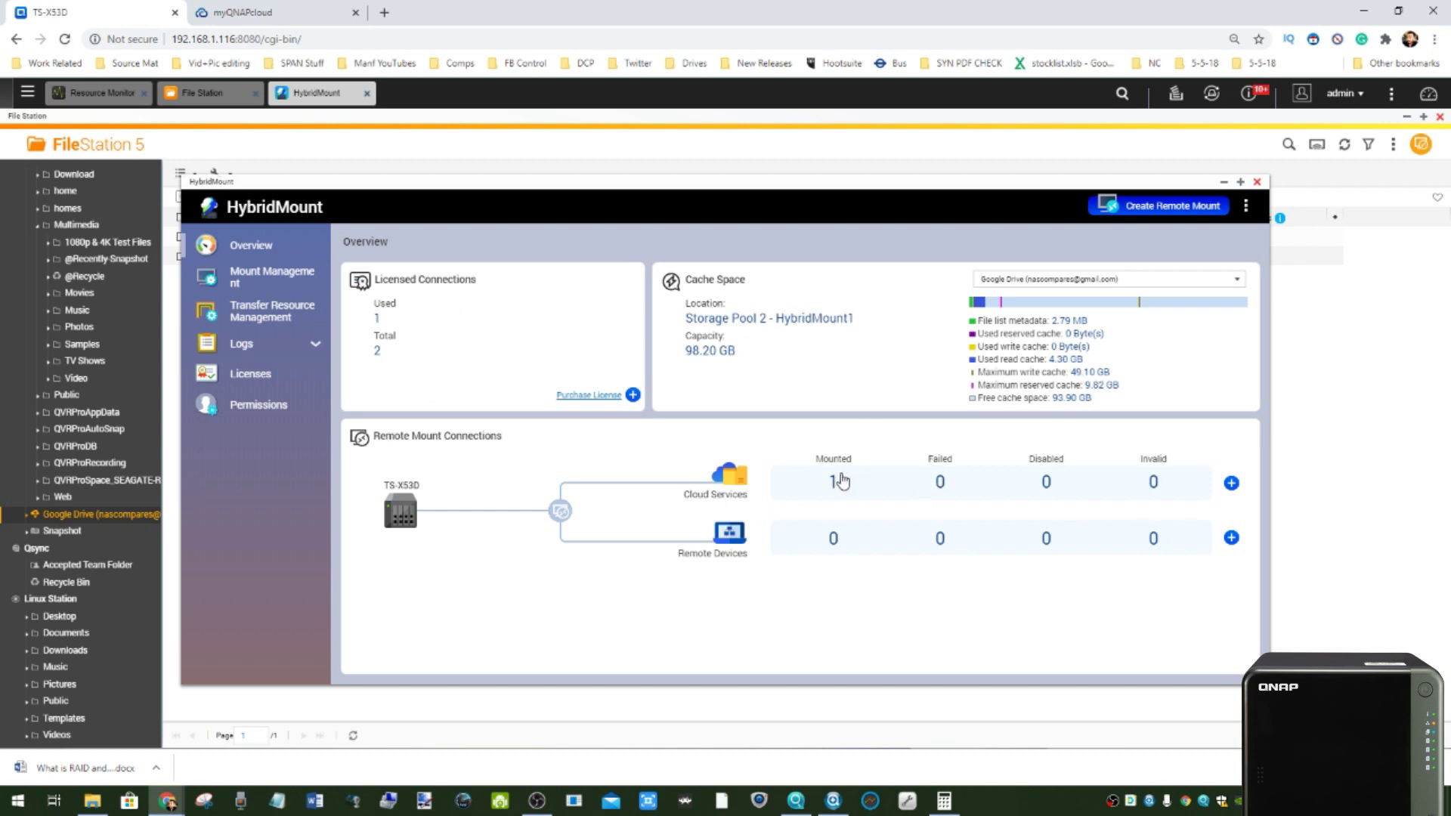
{"action": "left_click", "coordinate": [835, 480]}
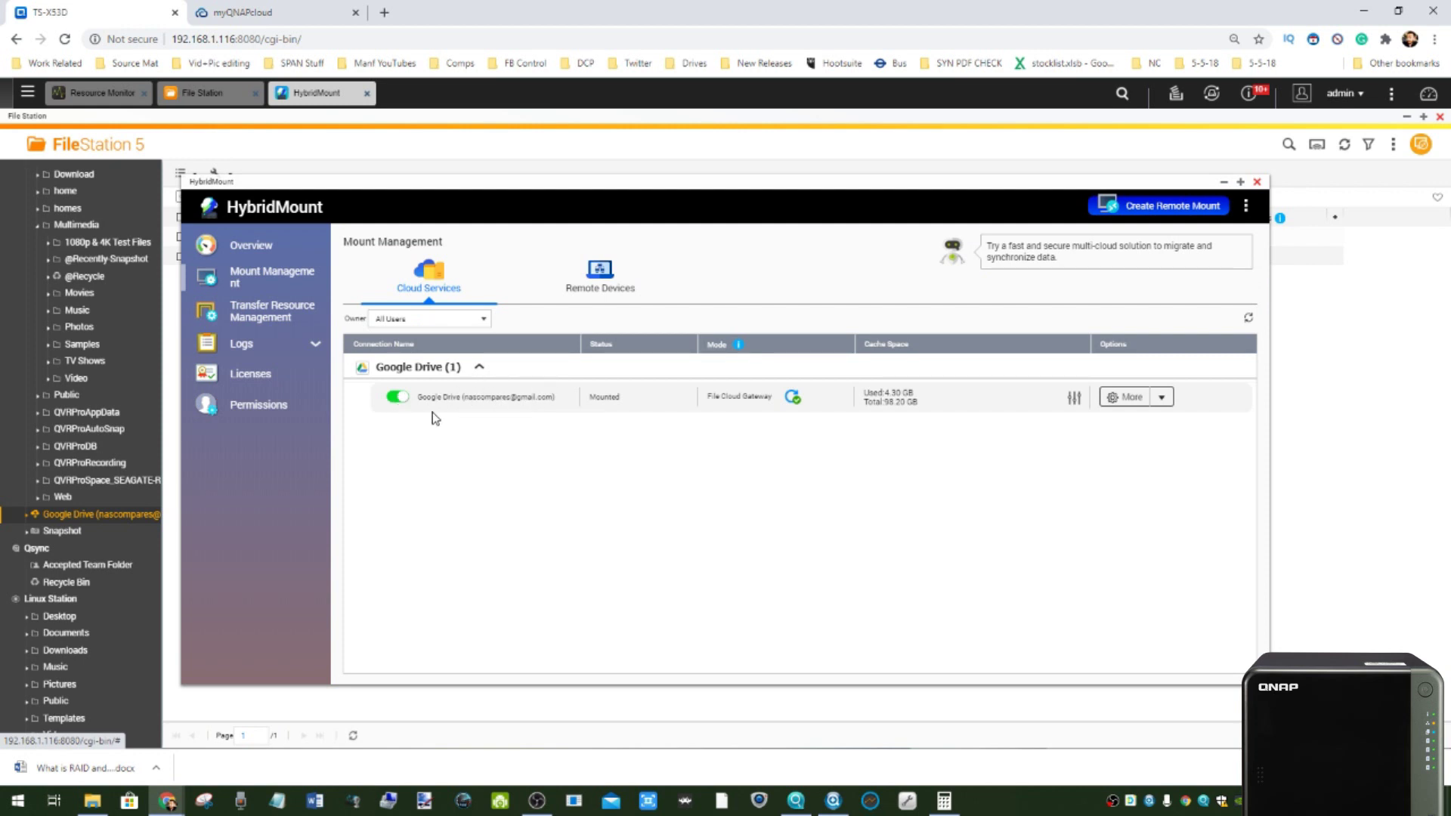
{"action": "left_click", "coordinate": [1257, 181]}
- Expand the Google Drive folder's subfolders in File Station, then close File Station
{"action": "left_click", "coordinate": [79, 514]}
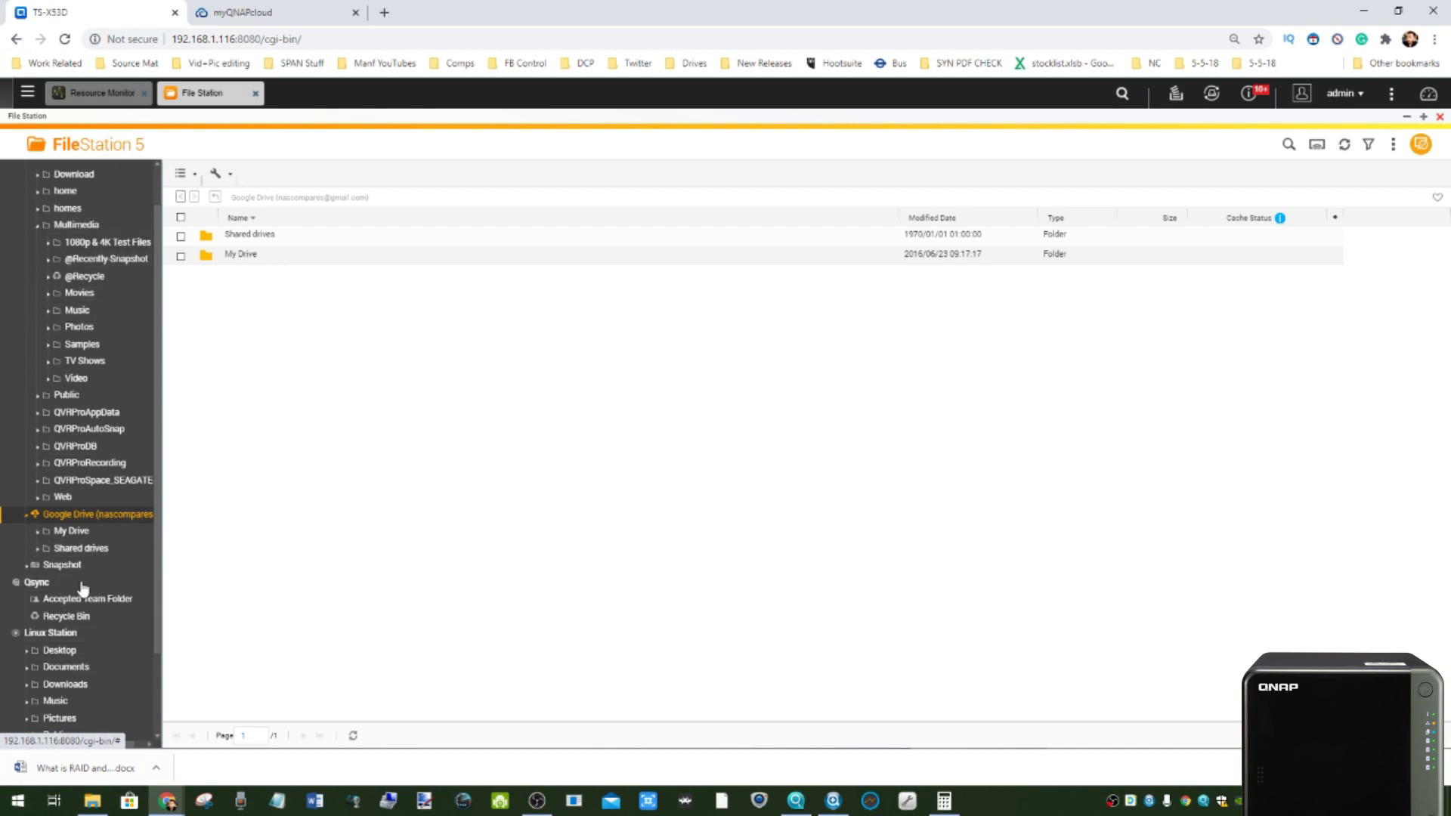
{"action": "scroll", "coordinate": [114, 382], "scroll_direction": "up", "scroll_amount": 1}
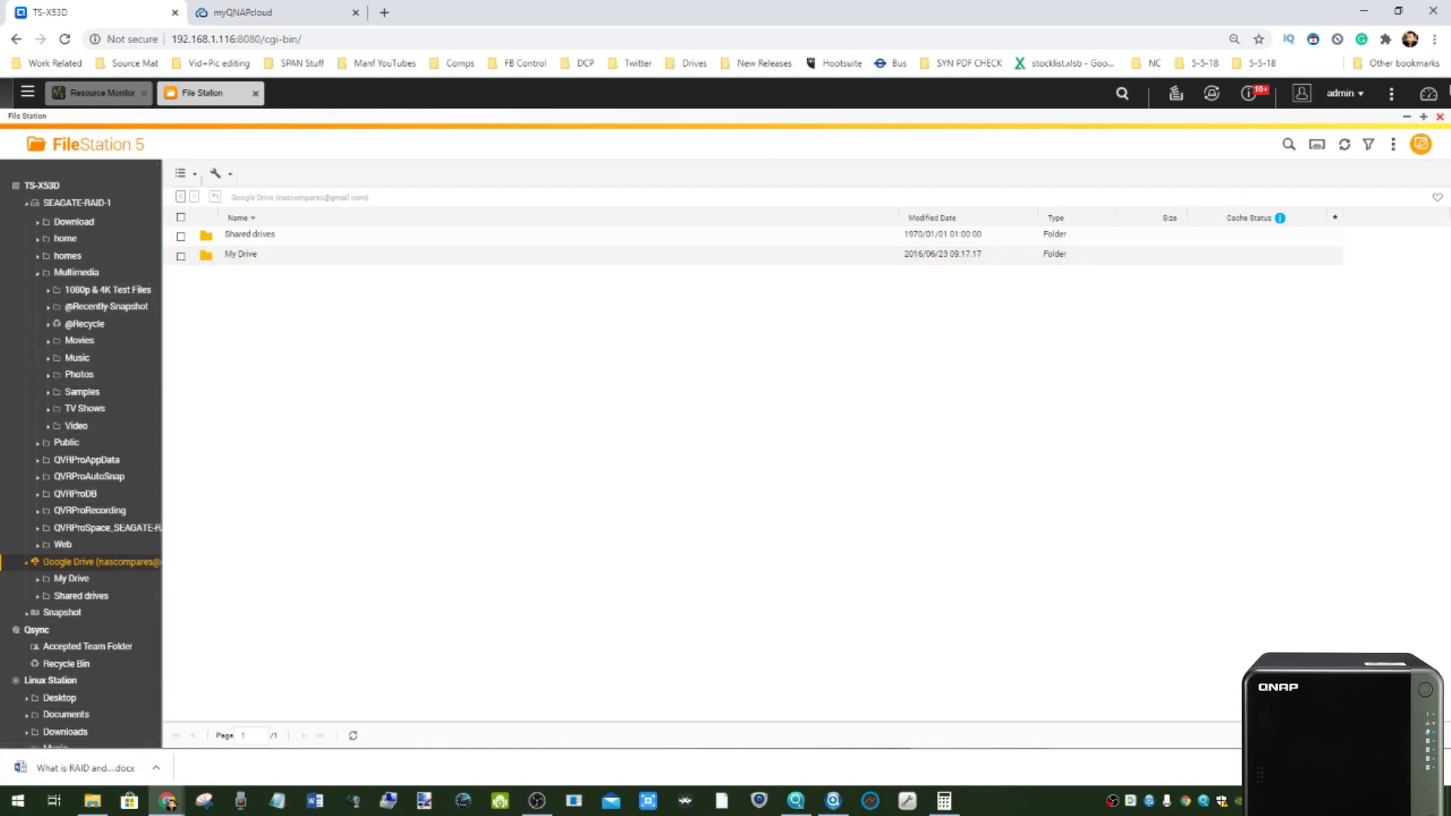
{"action": "left_click", "coordinate": [1439, 119]}
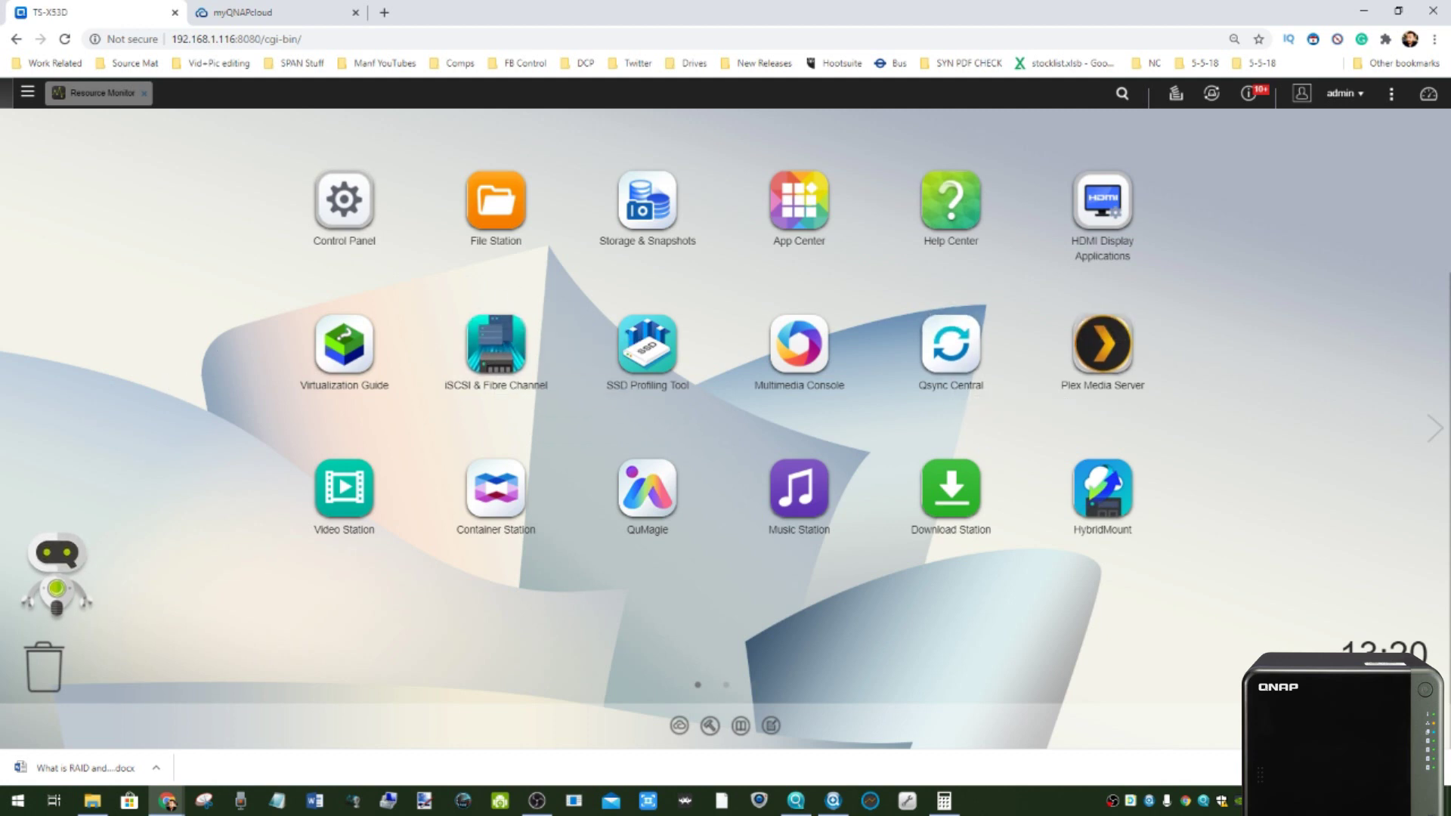
- Launch HBS 3 Hybrid Backup Sync from the main menu and skip its welcome guide
{"action": "left_click", "coordinate": [28, 93]}
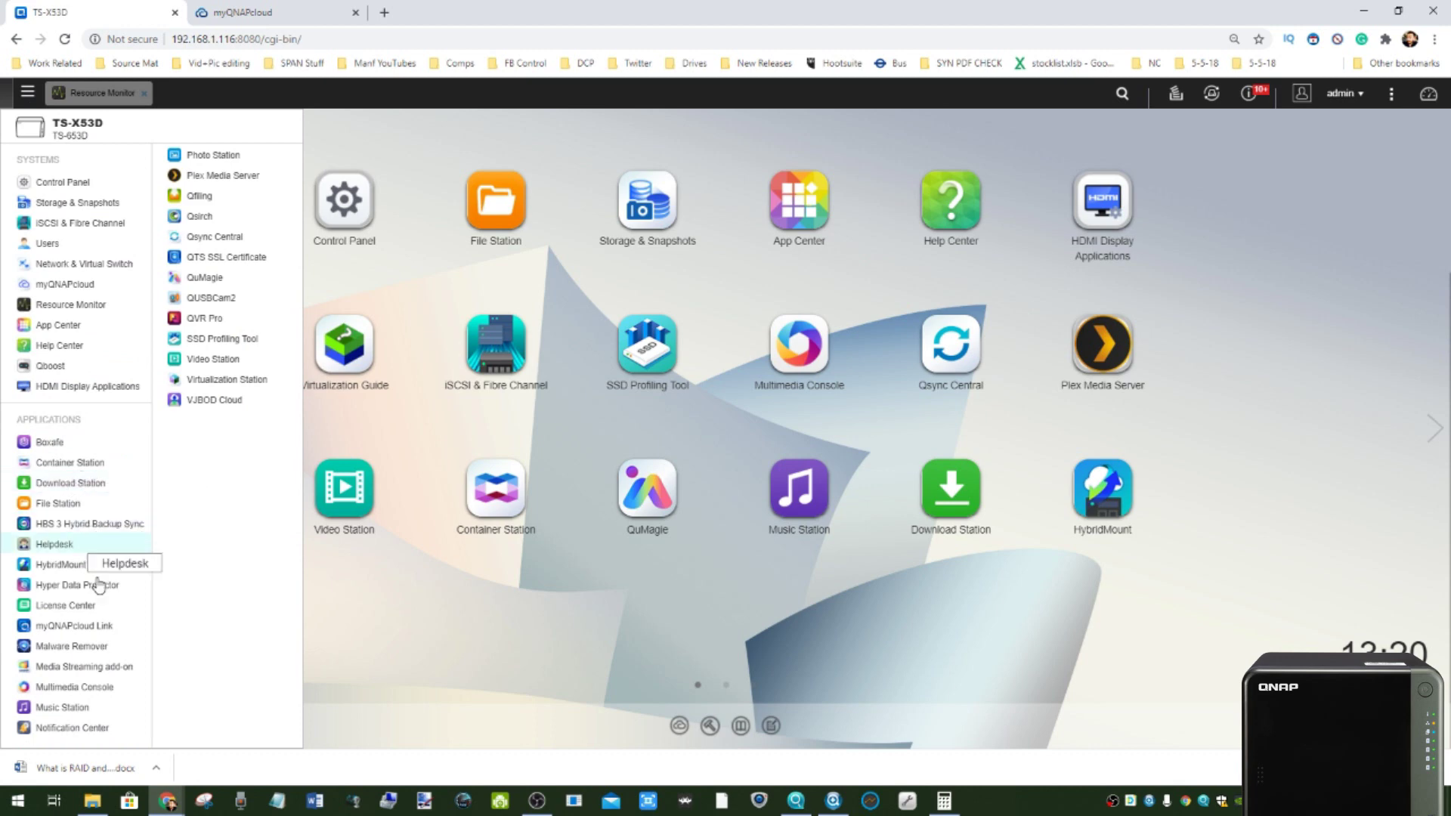
{"action": "left_click", "coordinate": [100, 524]}
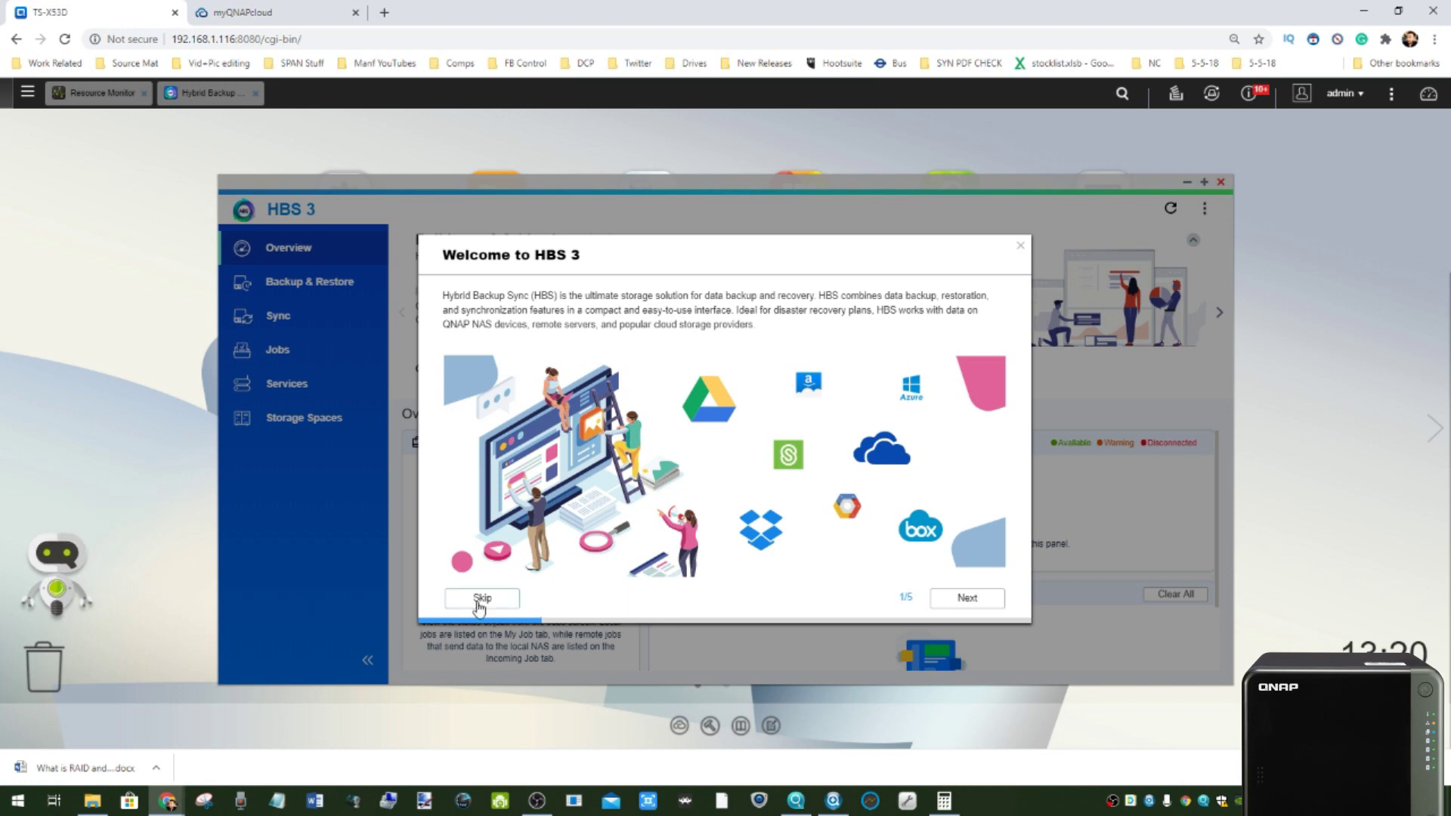
{"action": "left_click", "coordinate": [482, 598]}
{"action": "left_click", "coordinate": [739, 458]}
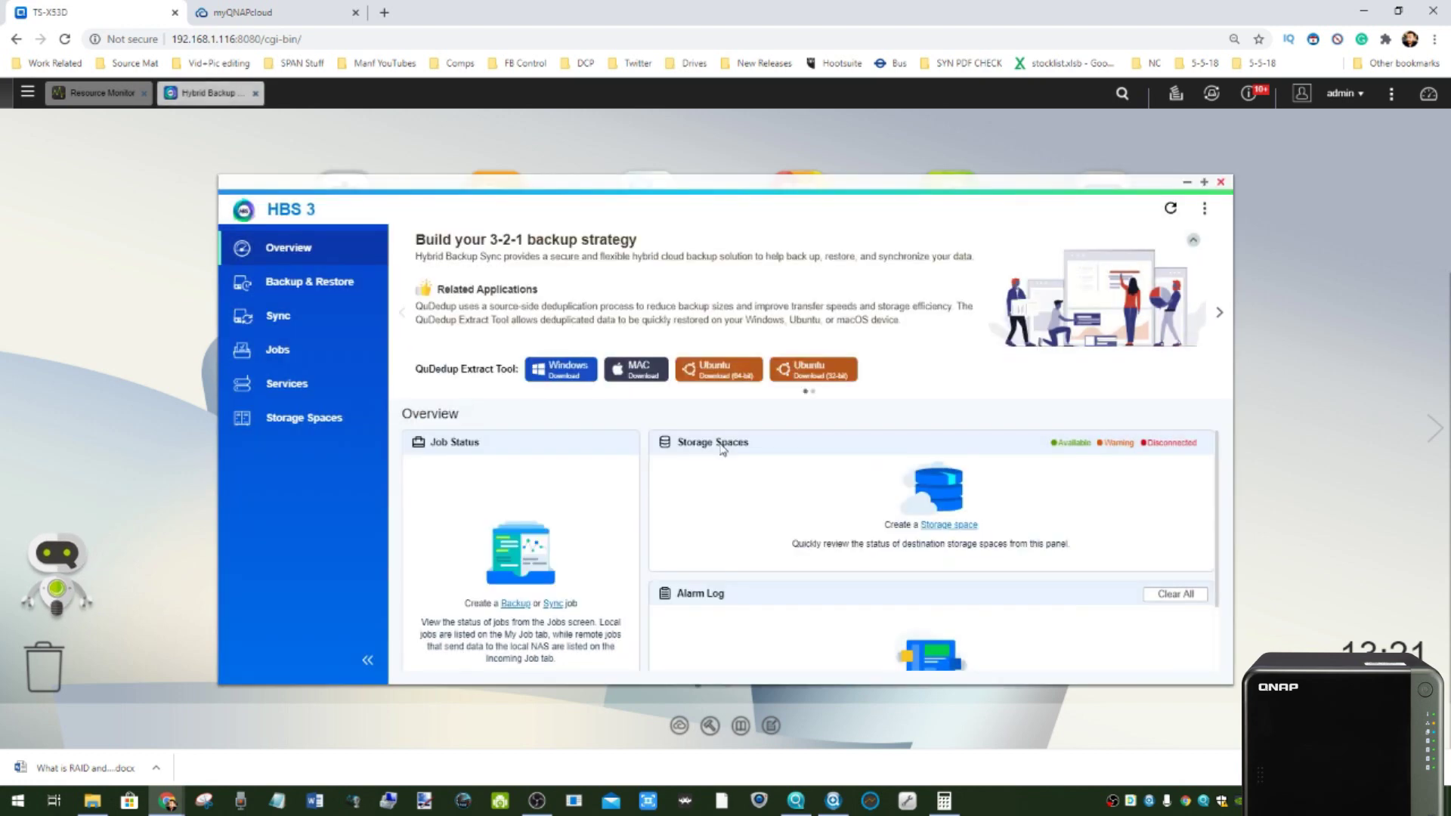
- Look over the Sync job types, then start a New backup job from Backup & Restore
{"action": "left_click", "coordinate": [290, 297]}
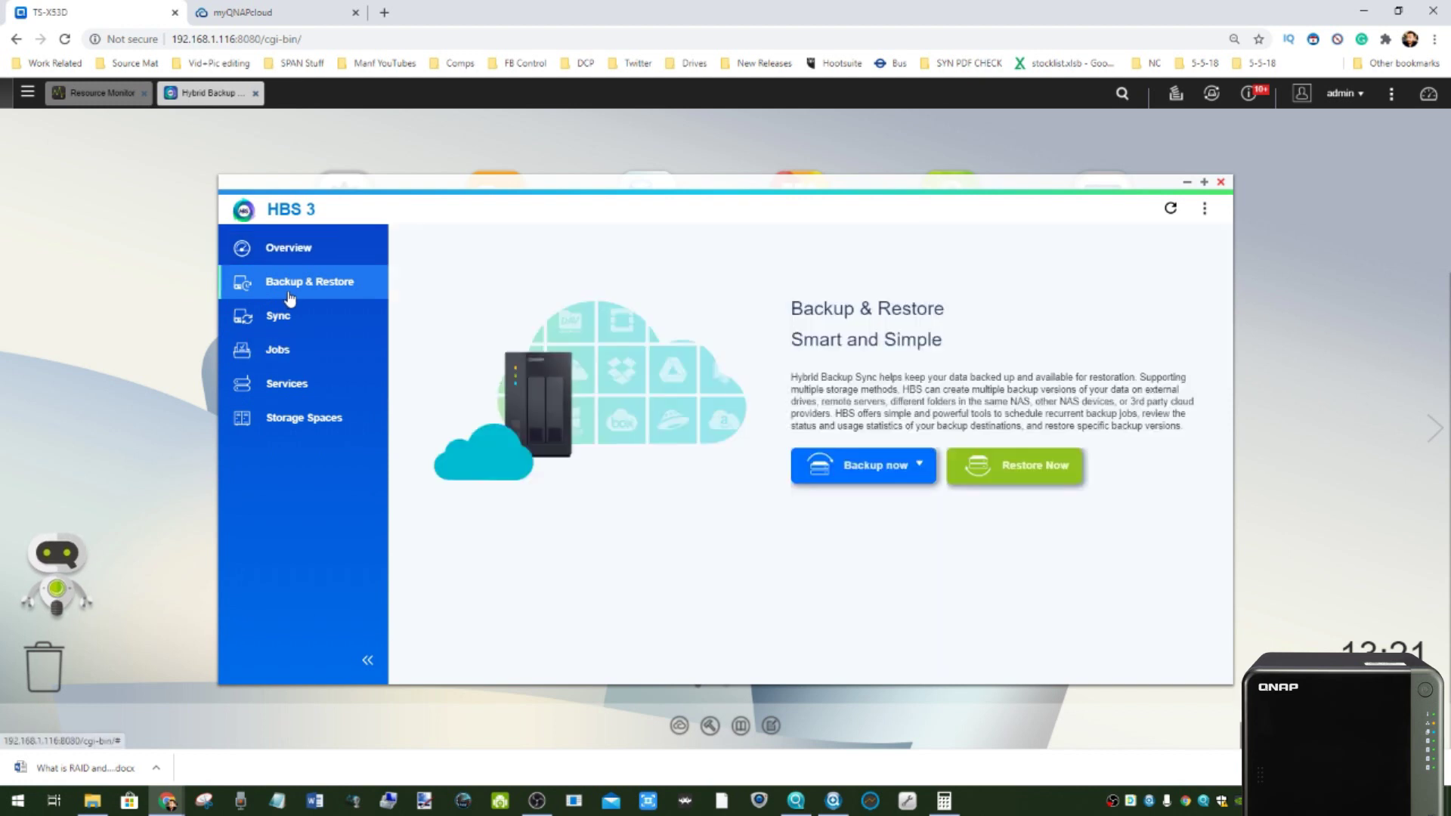
{"action": "left_click", "coordinate": [291, 317]}
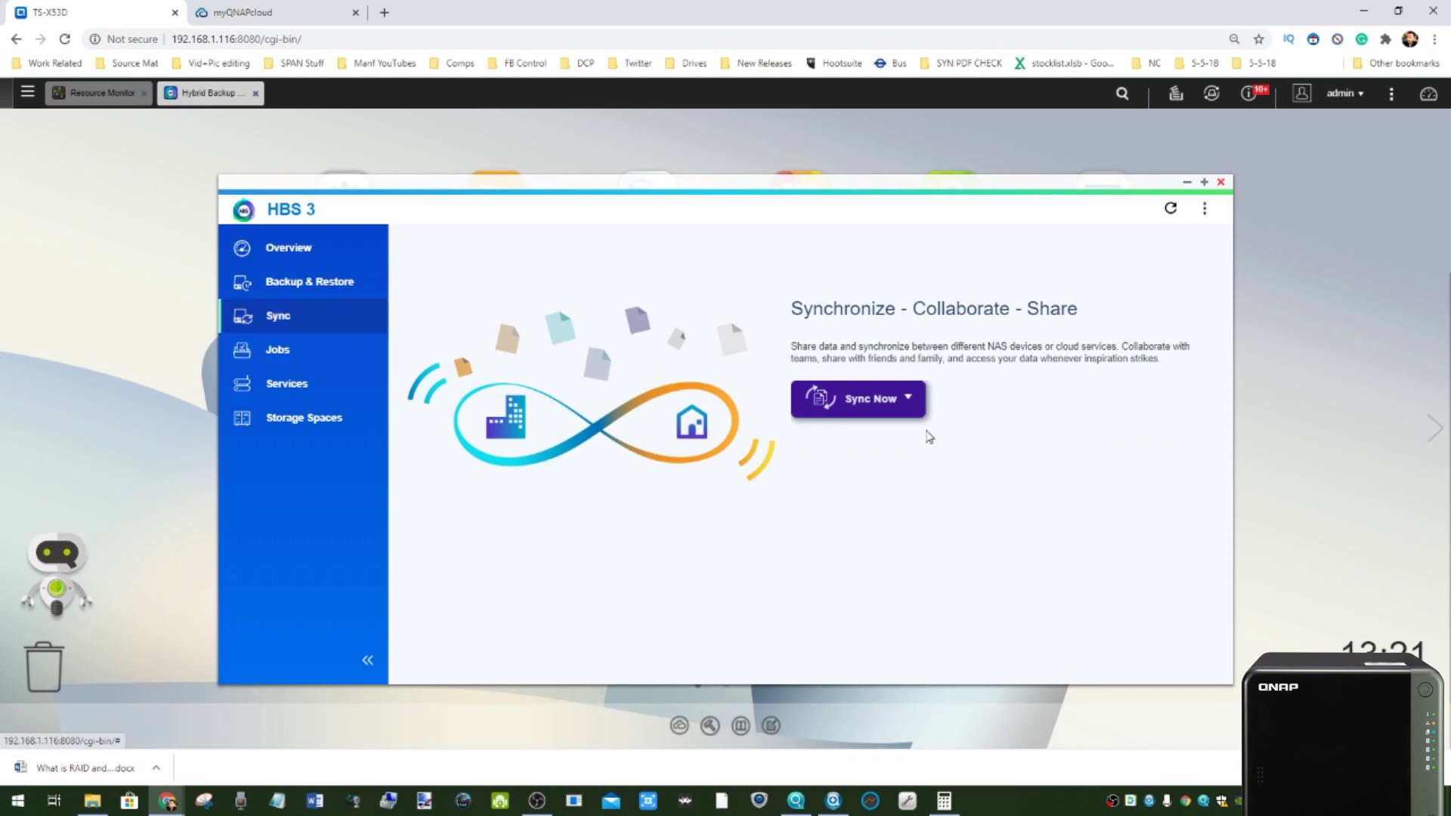
{"action": "left_click", "coordinate": [910, 398]}
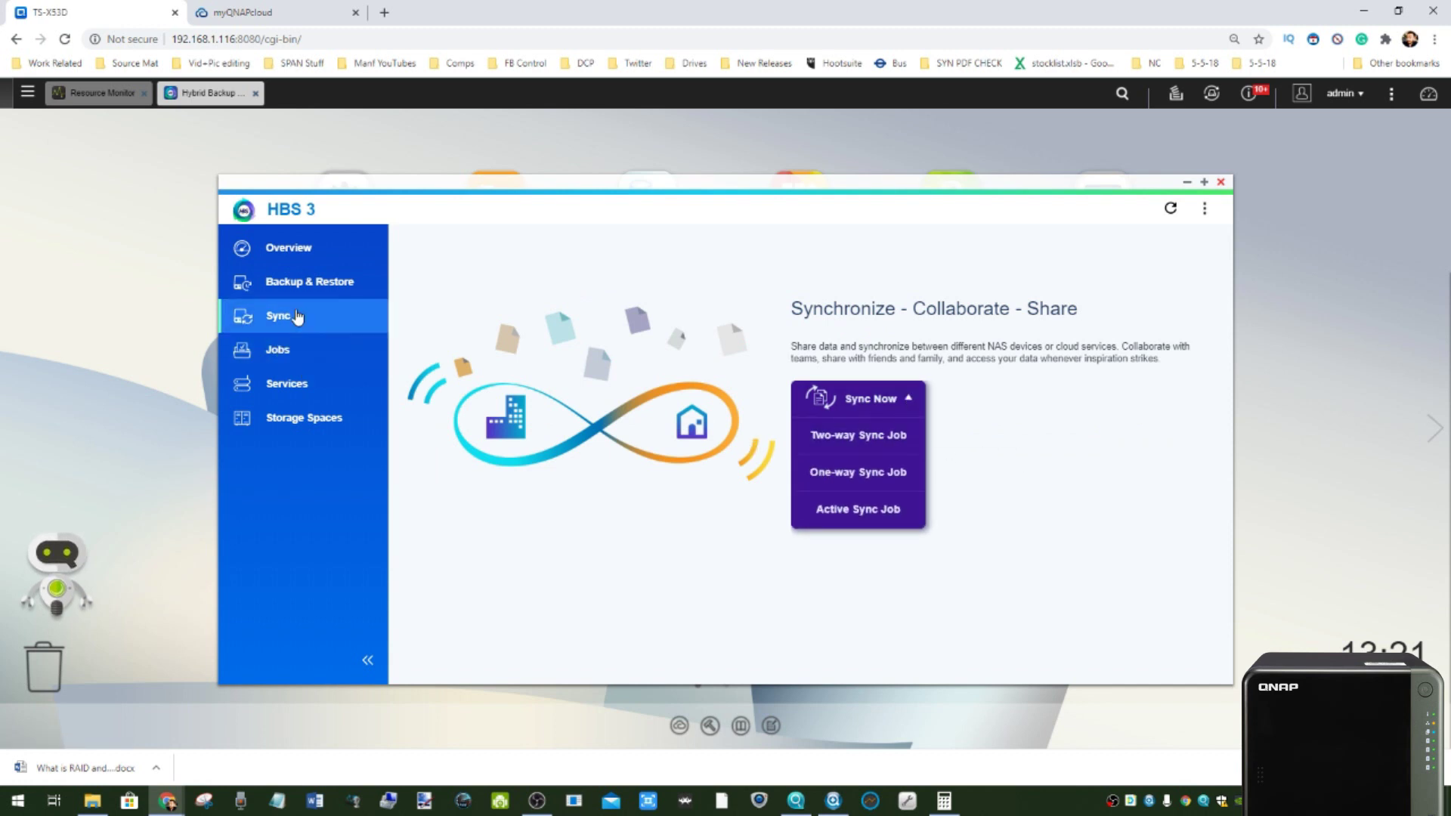
{"action": "left_click", "coordinate": [302, 285]}
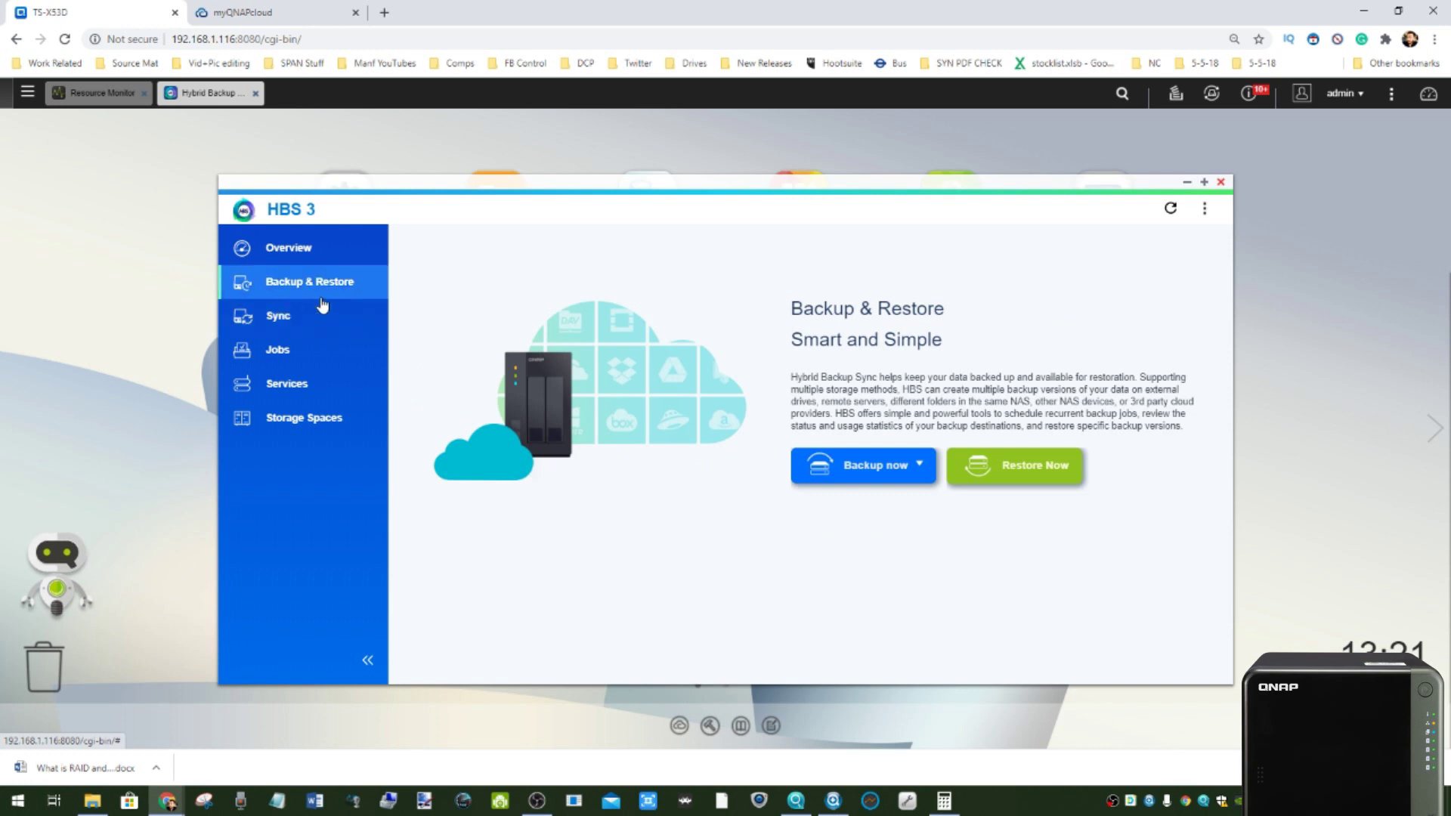
{"action": "left_click", "coordinate": [881, 475]}
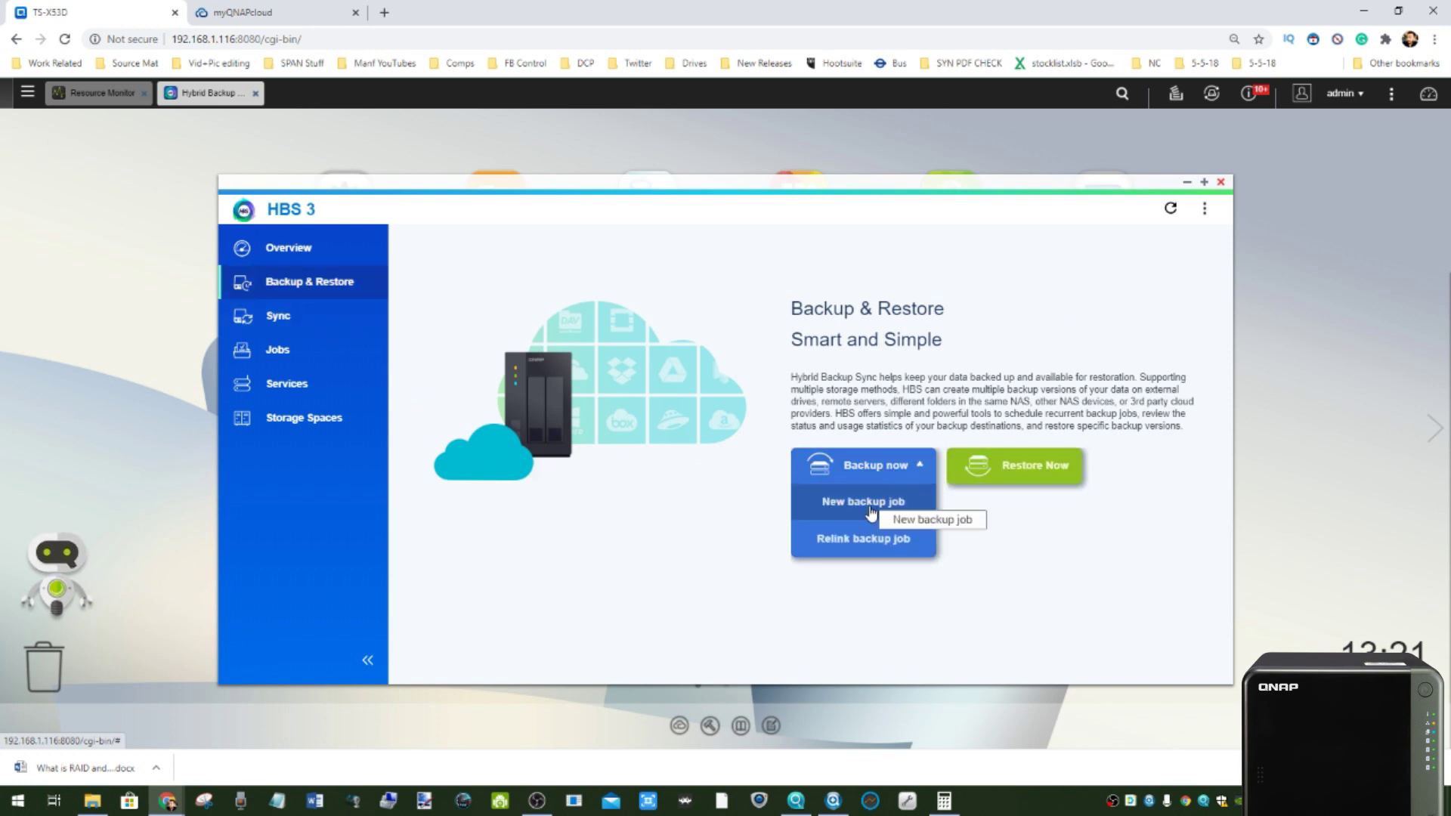
{"action": "left_click", "coordinate": [831, 498]}
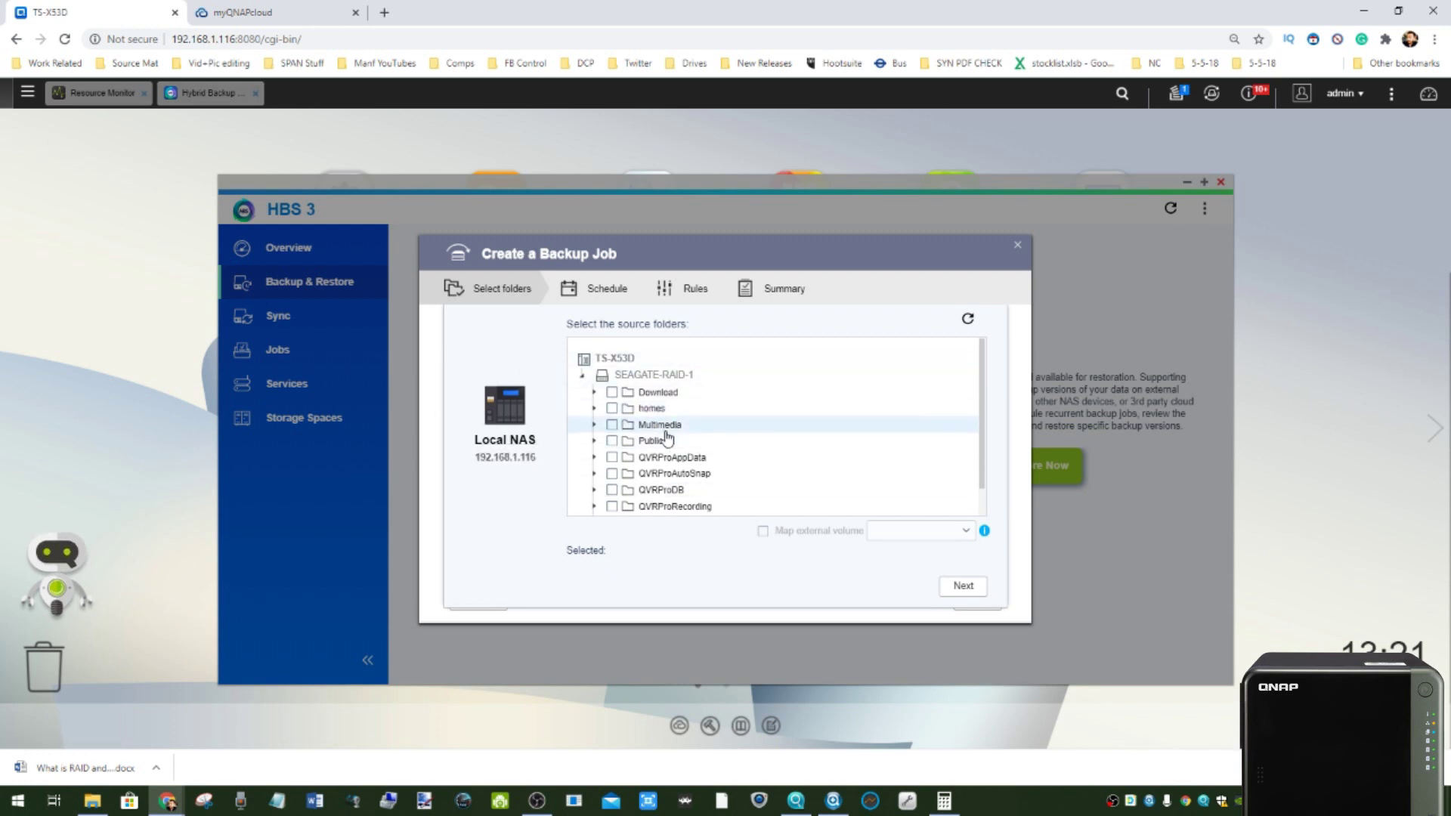
- Select the homes folder as the backup source and browse the destination options
{"action": "left_click", "coordinate": [612, 409]}
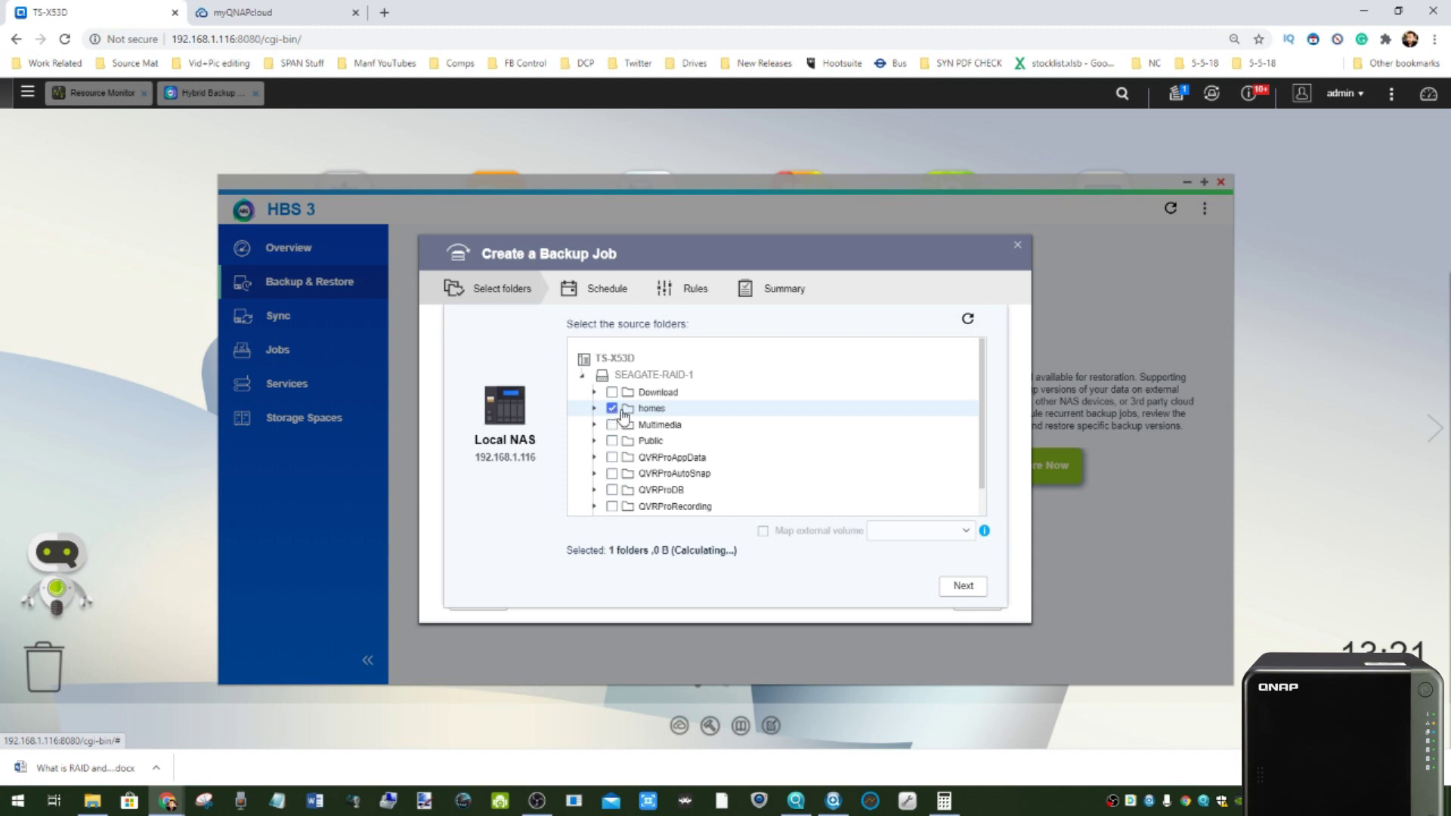
{"action": "left_click", "coordinate": [963, 585]}
{"action": "scroll", "coordinate": [651, 445], "scroll_direction": "down", "scroll_amount": 5}
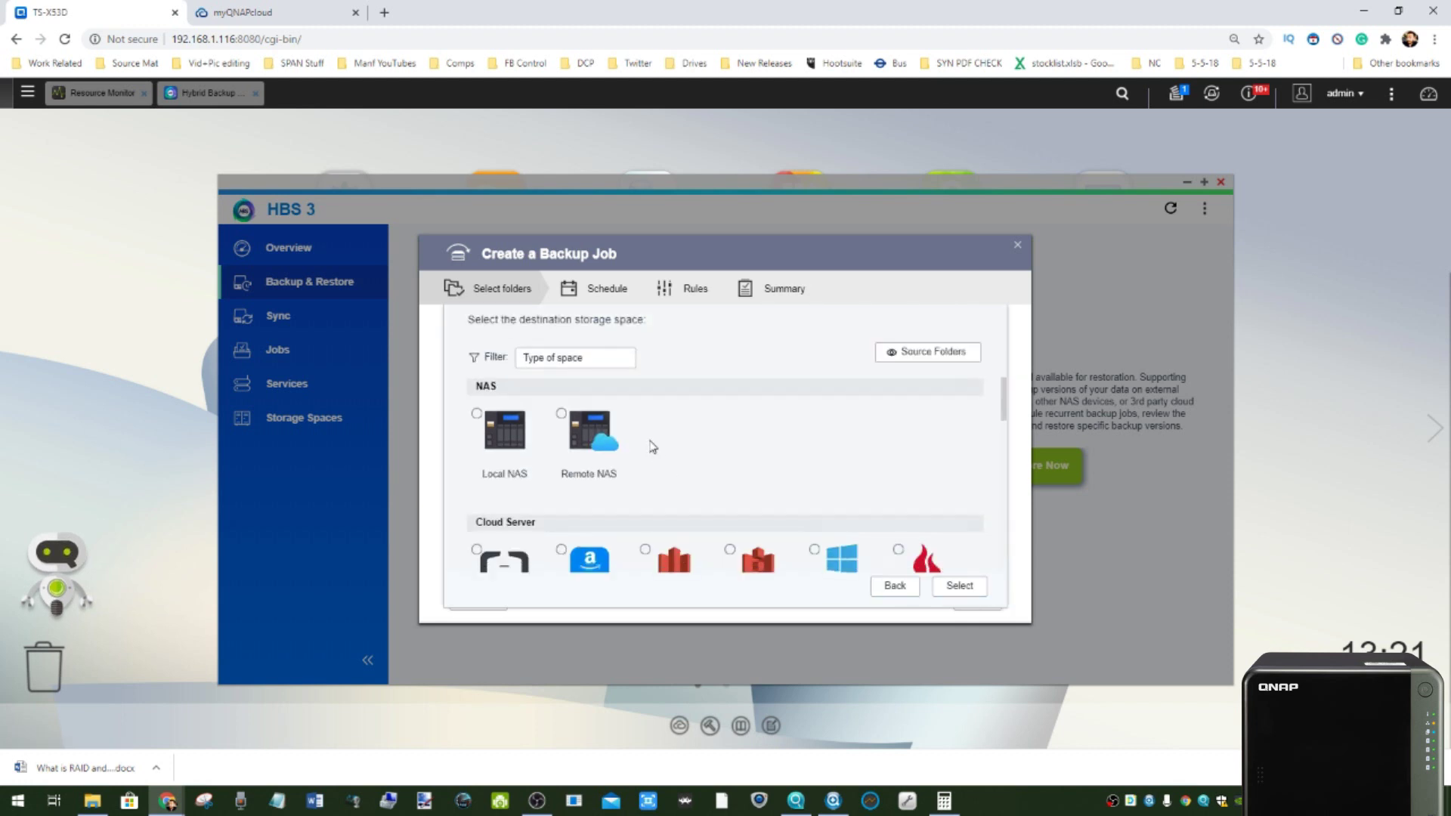
{"action": "scroll", "coordinate": [652, 446], "scroll_direction": "down", "scroll_amount": 3}
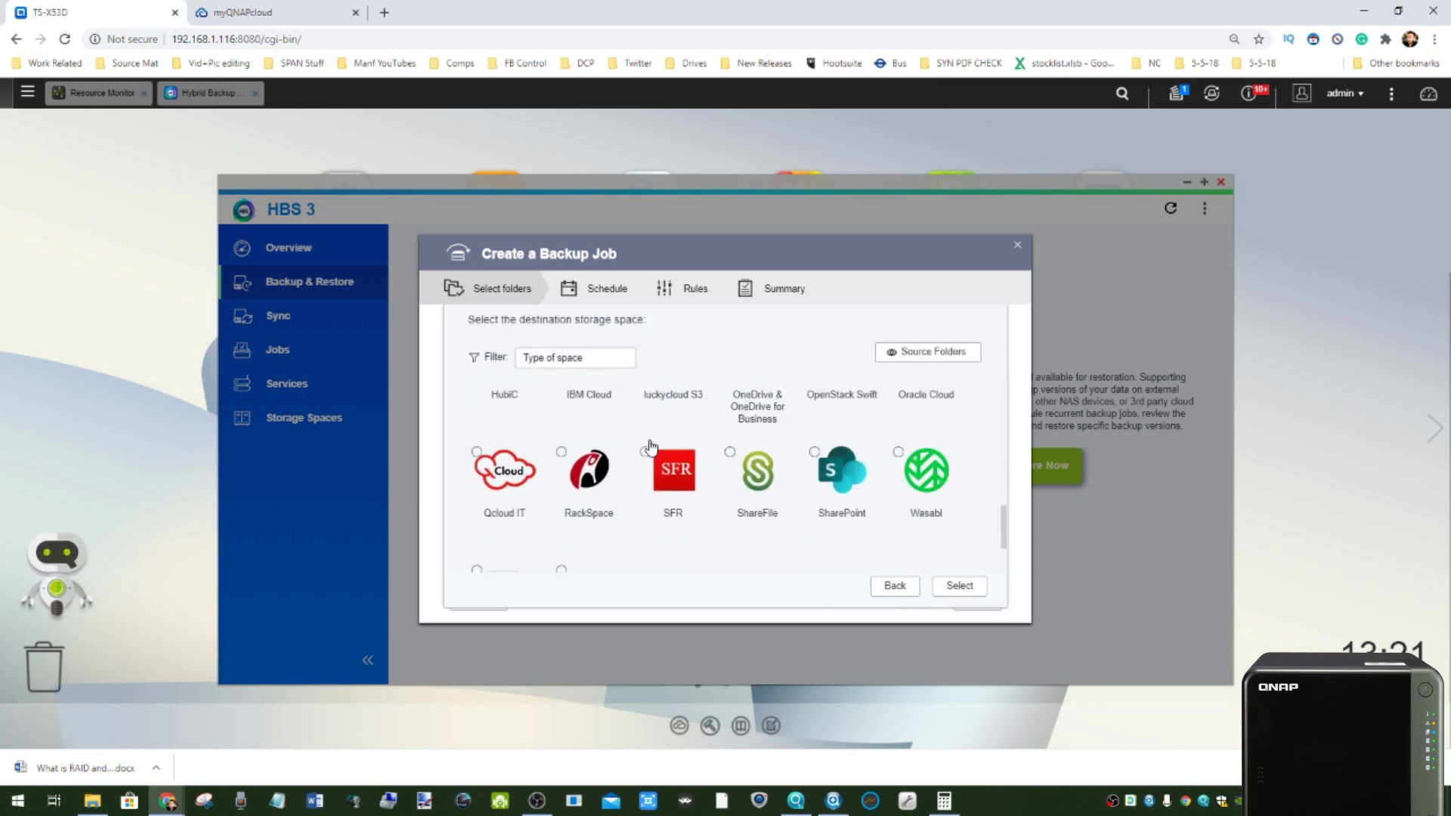
{"action": "scroll", "coordinate": [651, 446], "scroll_direction": "up", "scroll_amount": 4}
{"action": "scroll", "coordinate": [651, 446], "scroll_direction": "up", "scroll_amount": 3}
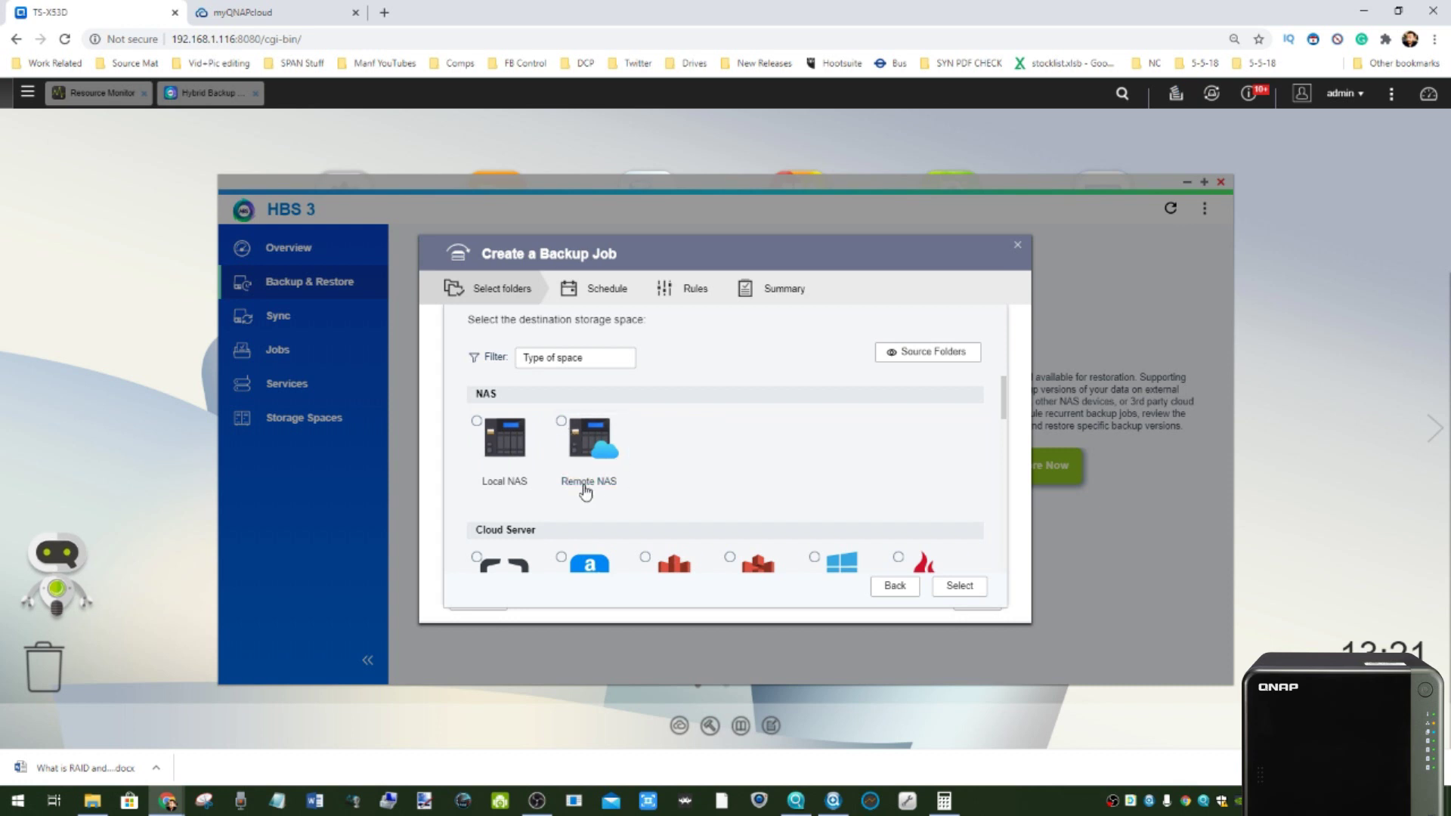
{"action": "scroll", "coordinate": [601, 457], "scroll_direction": "down", "scroll_amount": 2}
{"action": "scroll", "coordinate": [890, 474], "scroll_direction": "down", "scroll_amount": 5}
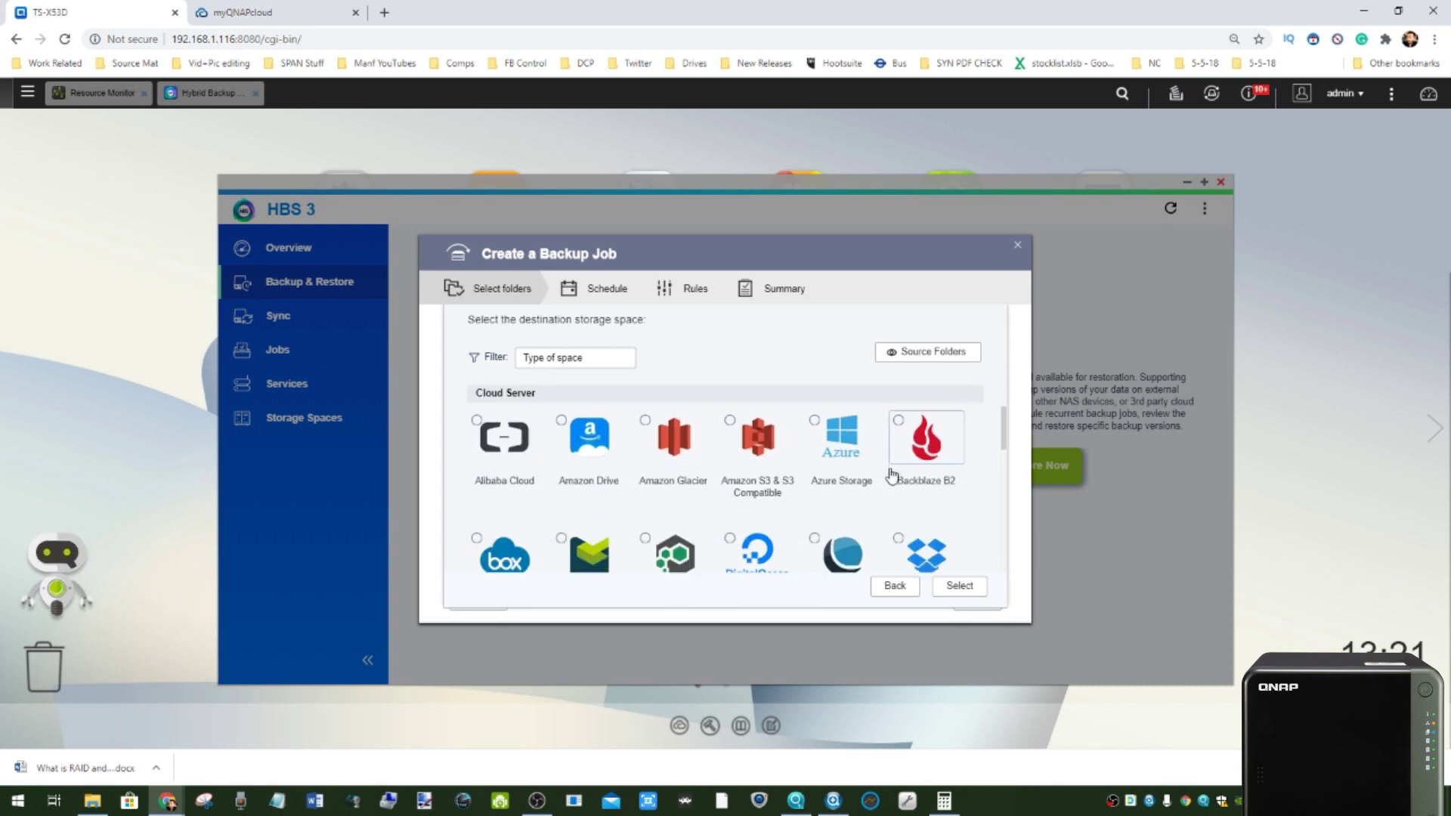
{"action": "scroll", "coordinate": [890, 475], "scroll_direction": "up", "scroll_amount": 7}
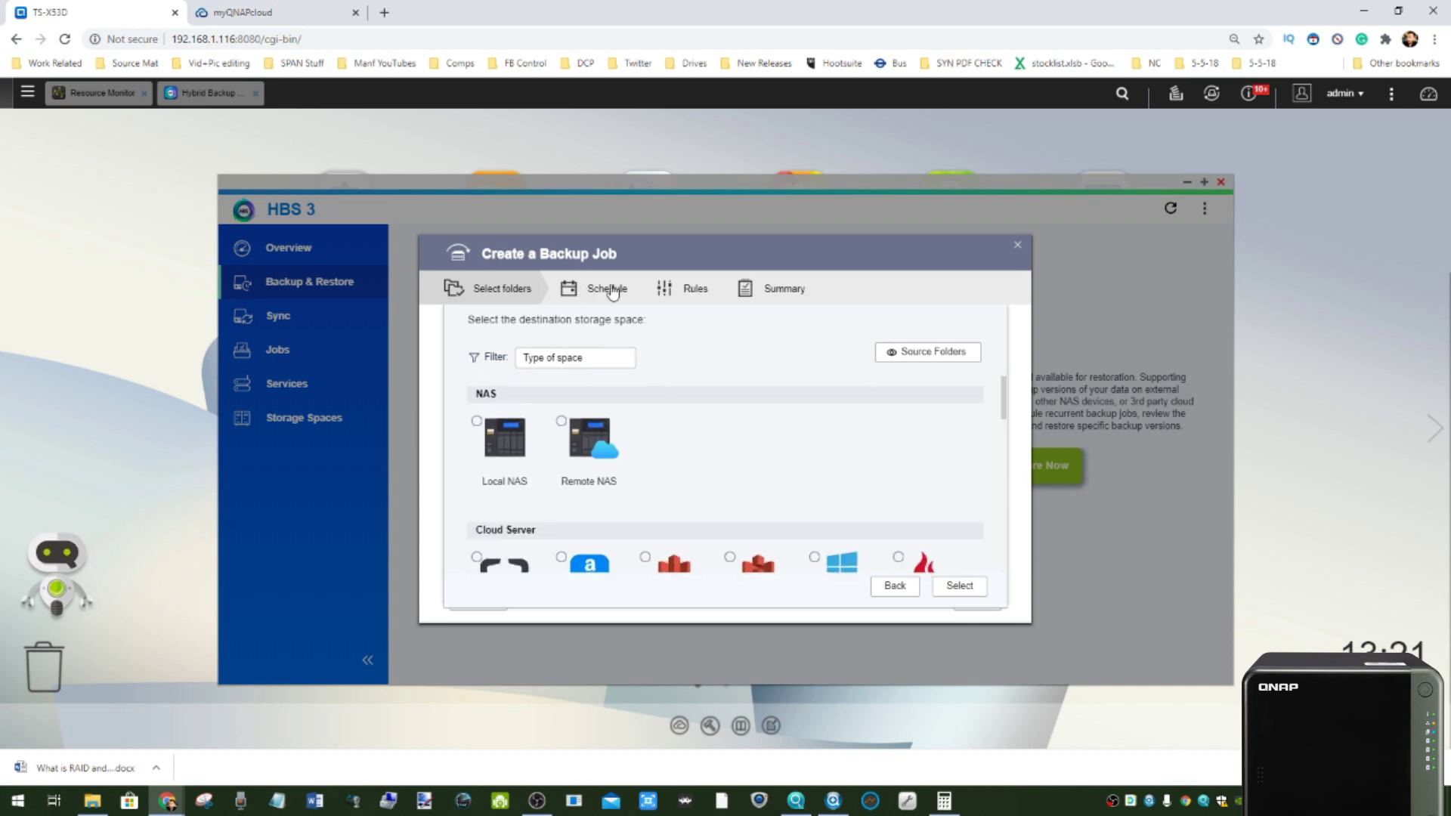
- Try Remote NAS as the destination, then cancel creating the storage space
{"action": "left_click", "coordinate": [560, 435]}
{"action": "left_click", "coordinate": [831, 568]}
{"action": "left_click", "coordinate": [896, 567]}
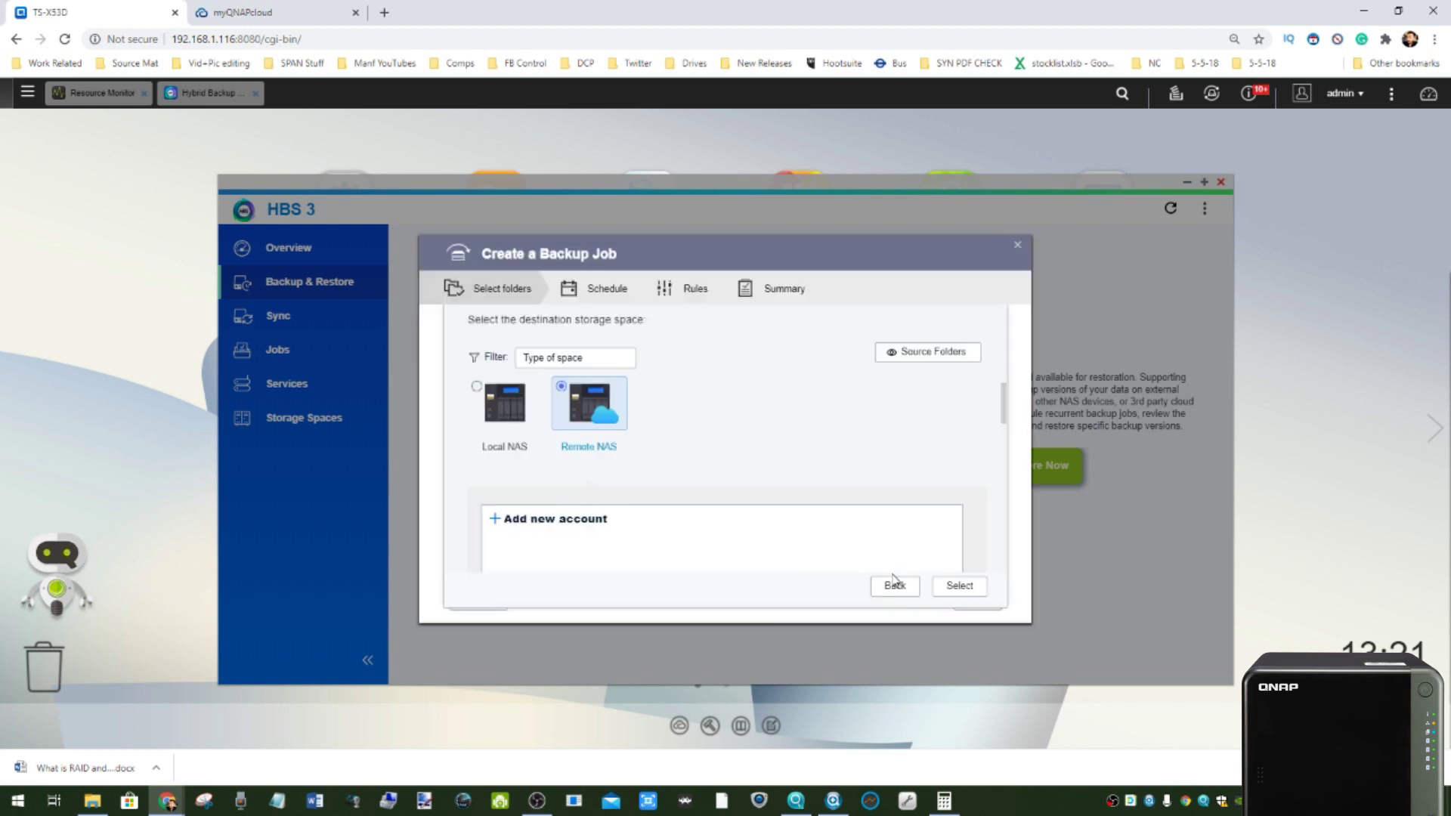
- Close the wizard and visit Sync, Jobs and Services, showing Time Machine display name TMBackup
{"action": "left_click", "coordinate": [1018, 244]}
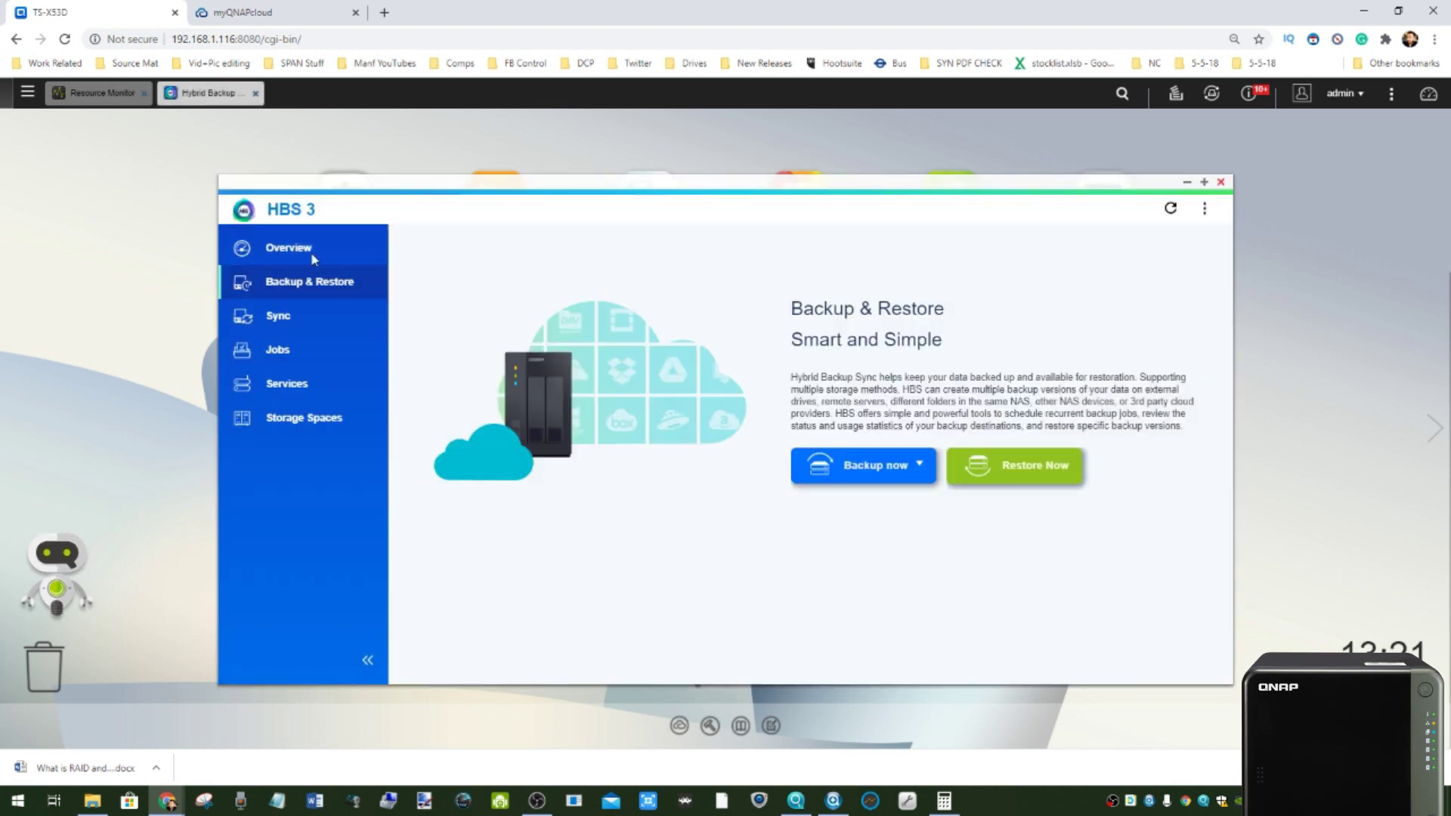
{"action": "left_click", "coordinate": [305, 322]}
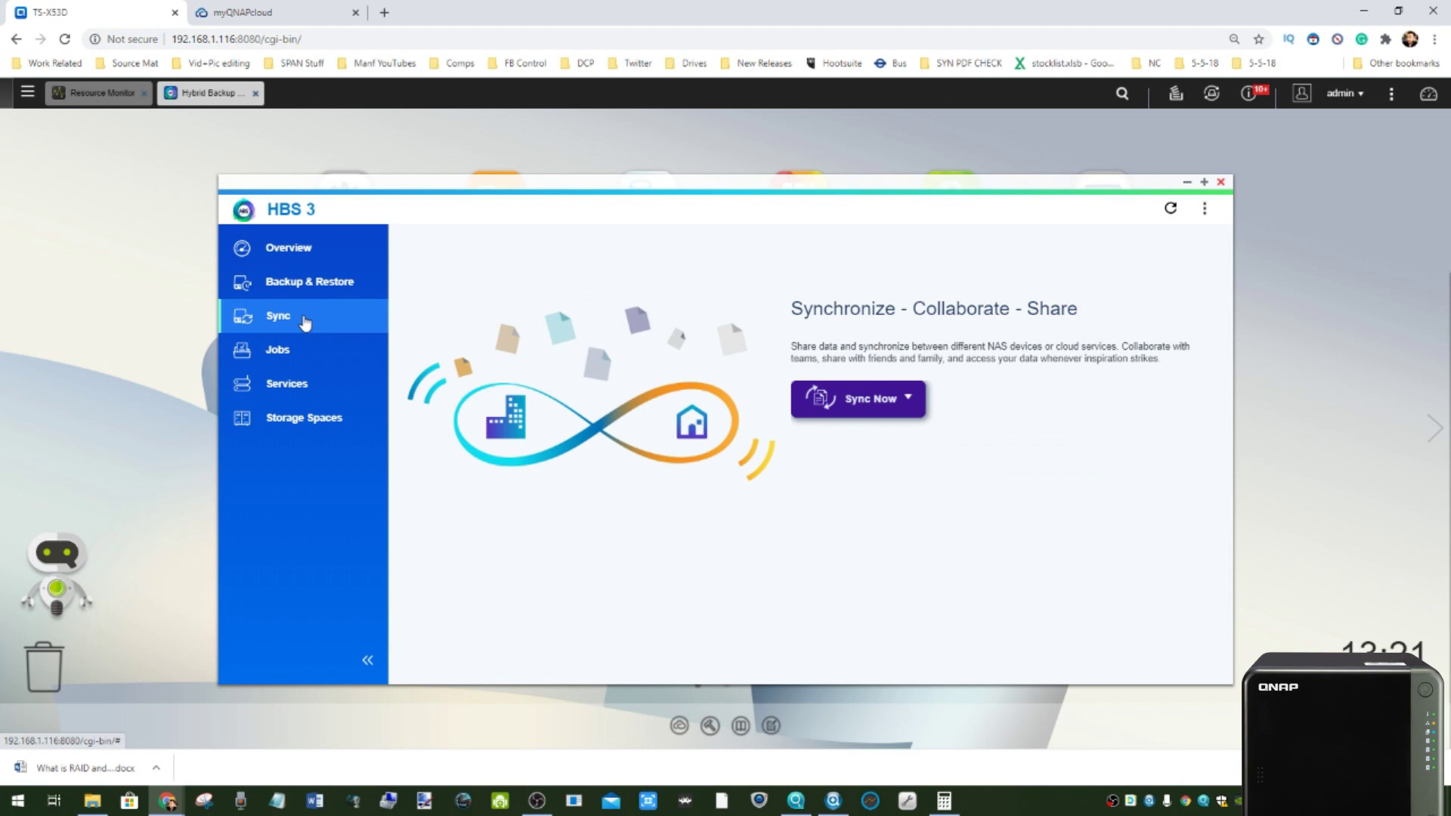
{"action": "left_click", "coordinate": [294, 354]}
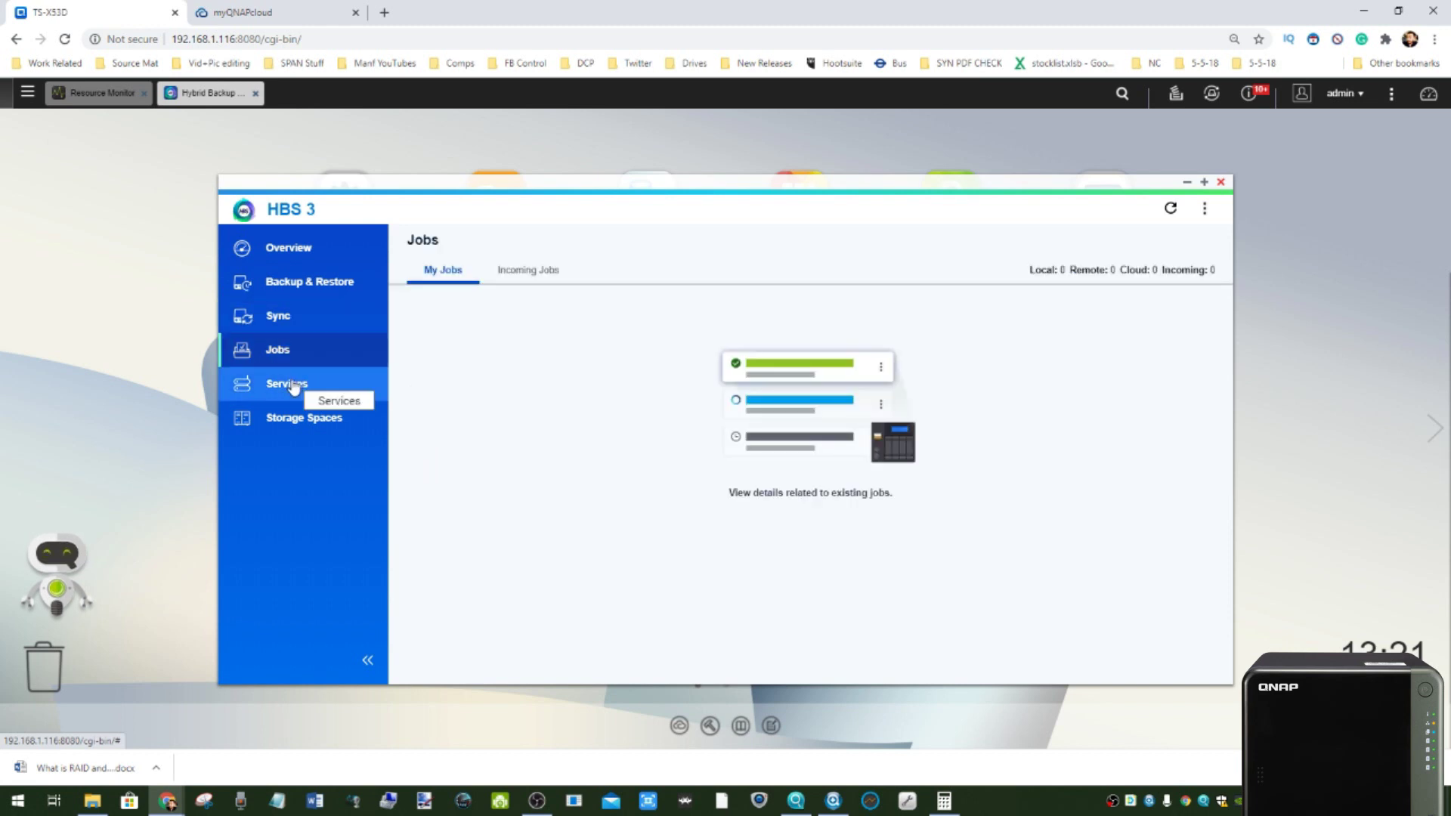
{"action": "left_click", "coordinate": [303, 385]}
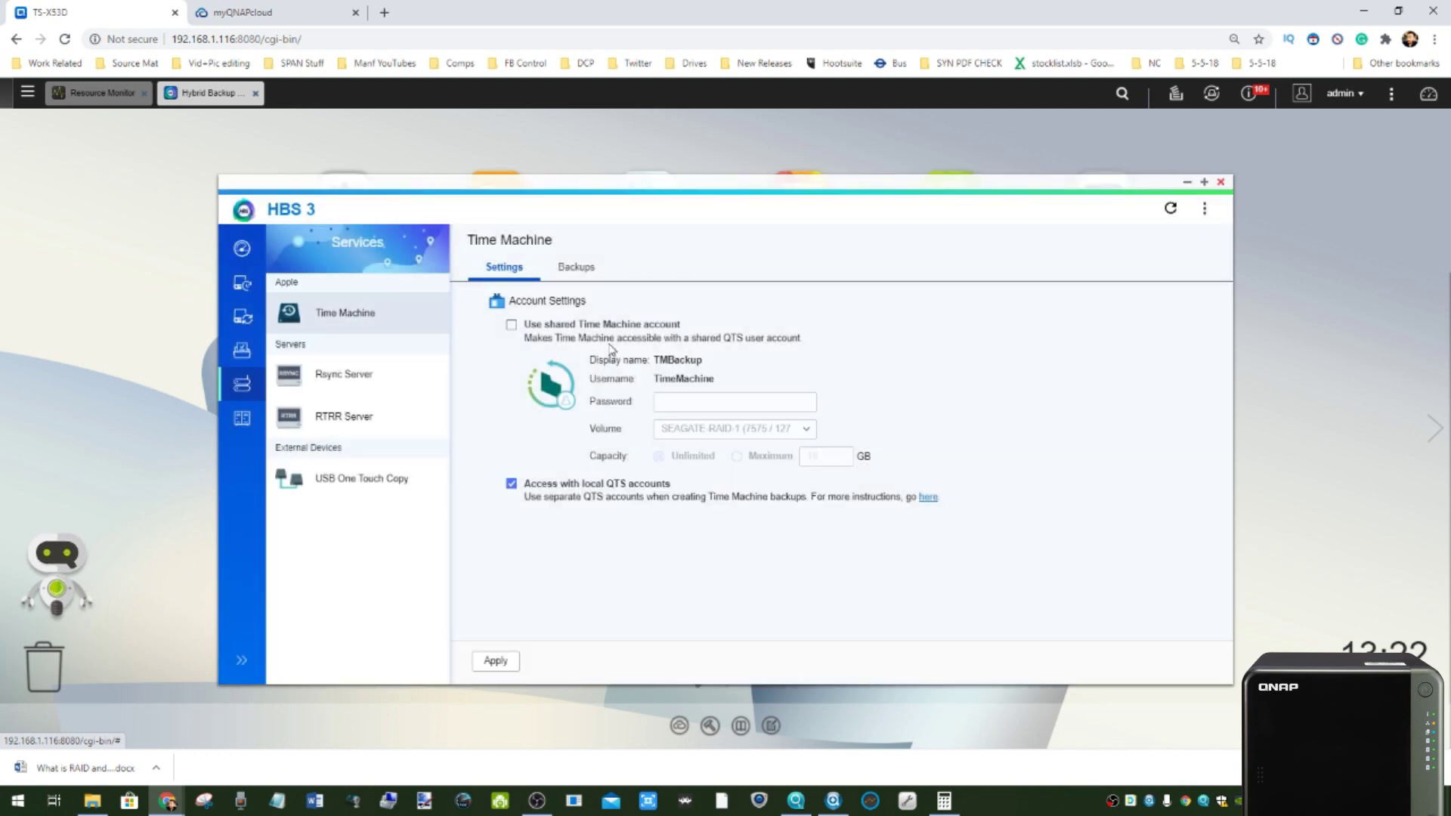
- Review USB One Touch Copy's operating modes, then close HBS 3
{"action": "left_click", "coordinate": [385, 484]}
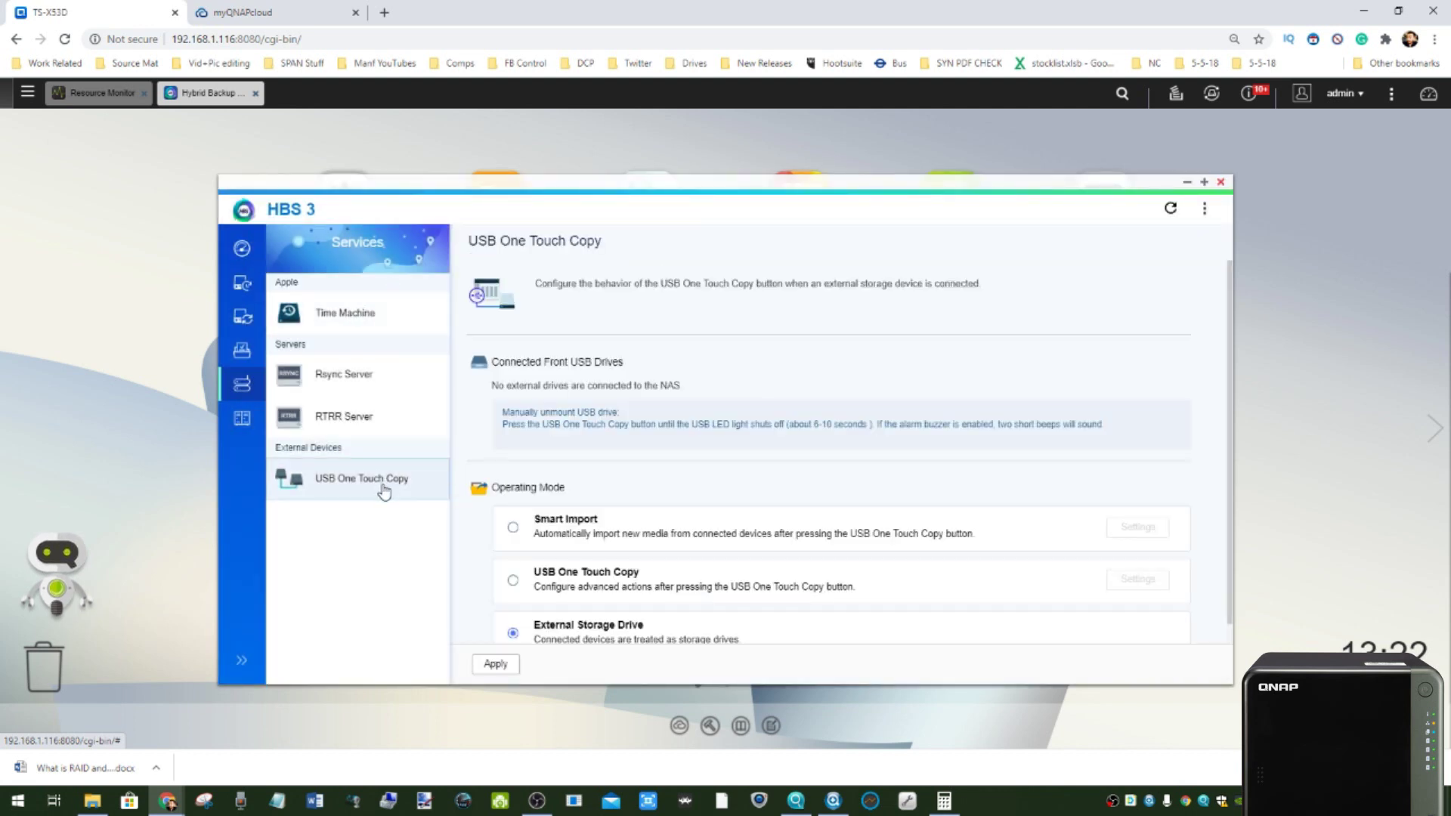
{"action": "scroll", "coordinate": [586, 425], "scroll_direction": "down", "scroll_amount": 1}
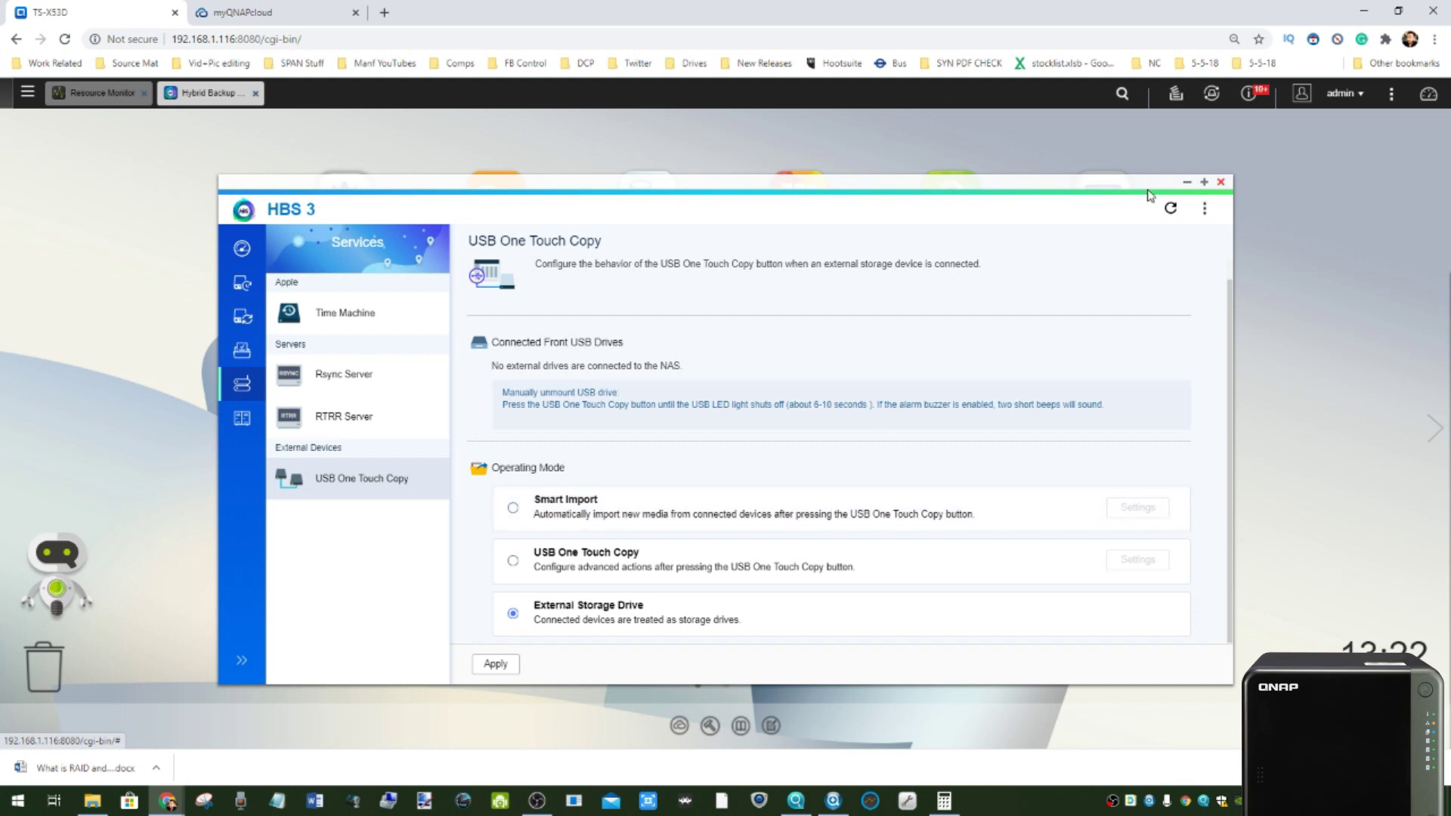
{"action": "left_click", "coordinate": [1221, 182]}
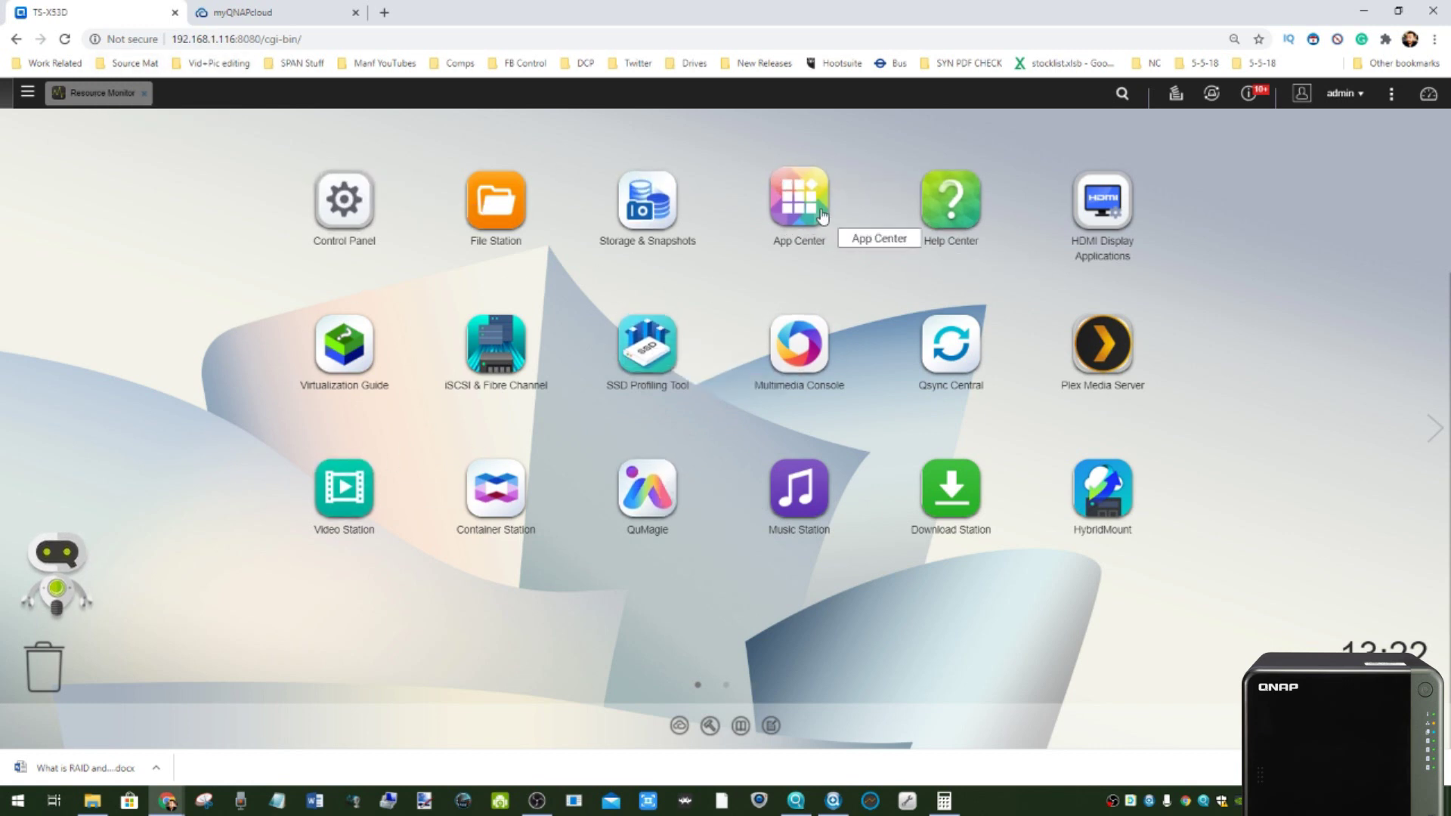
- Open Multimedia Console on its Content Management page
{"action": "left_click", "coordinate": [792, 347]}
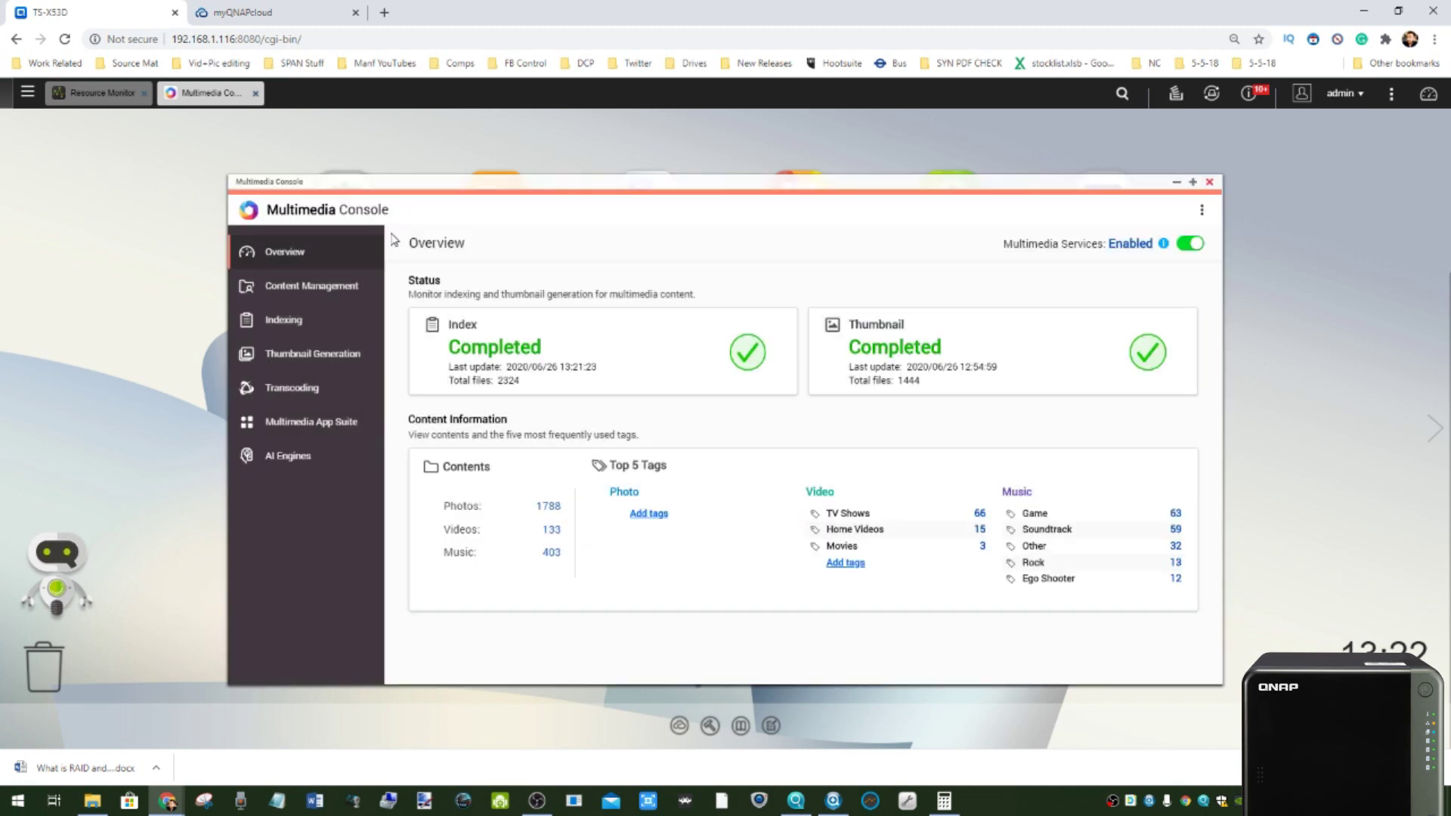
{"action": "right_click", "coordinate": [323, 284]}
{"action": "left_click", "coordinate": [309, 285]}
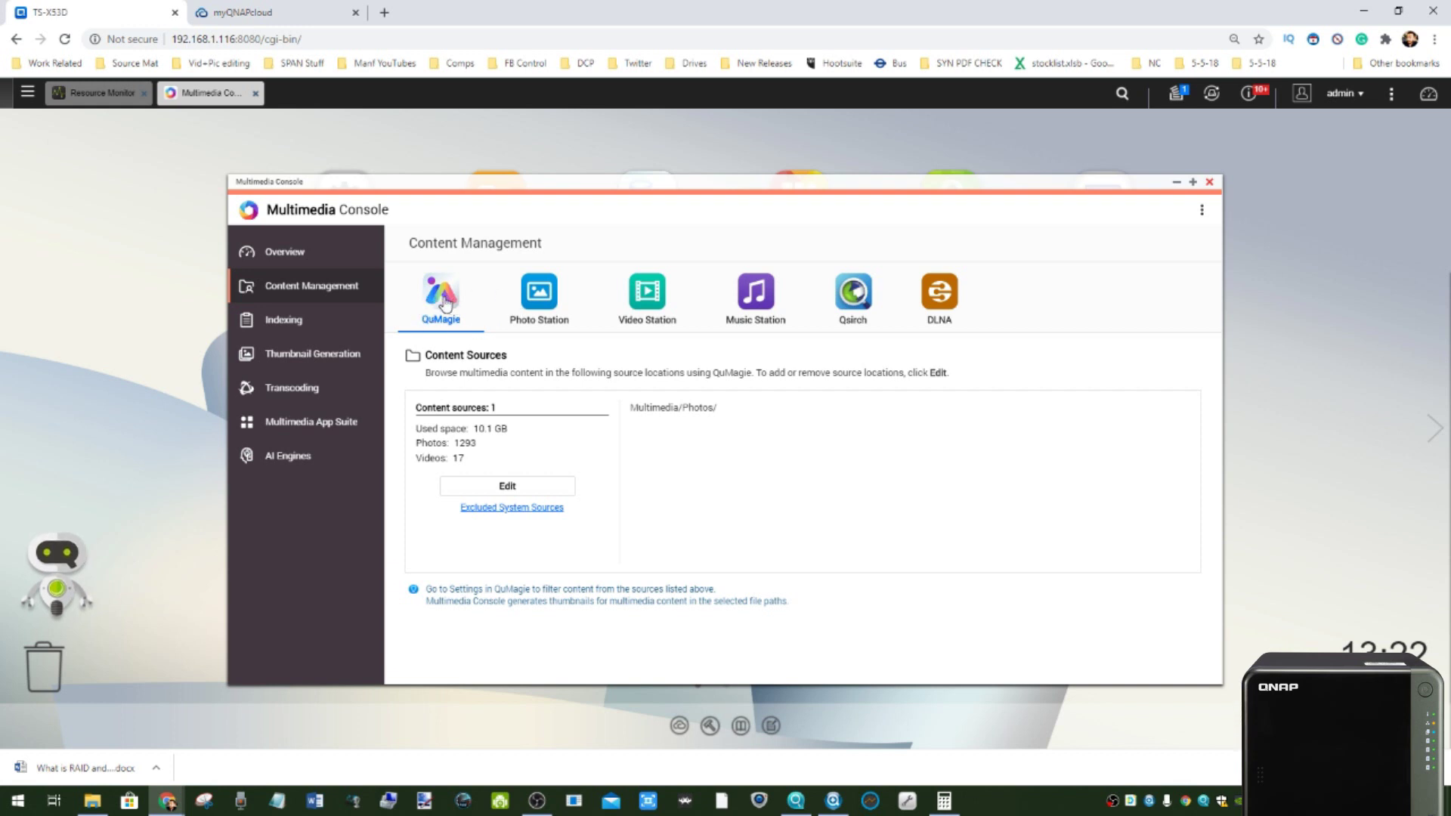
- Check content sources for Photo Station, Video Station, Music Station, Qsirch and DLNA
{"action": "left_click", "coordinate": [521, 304]}
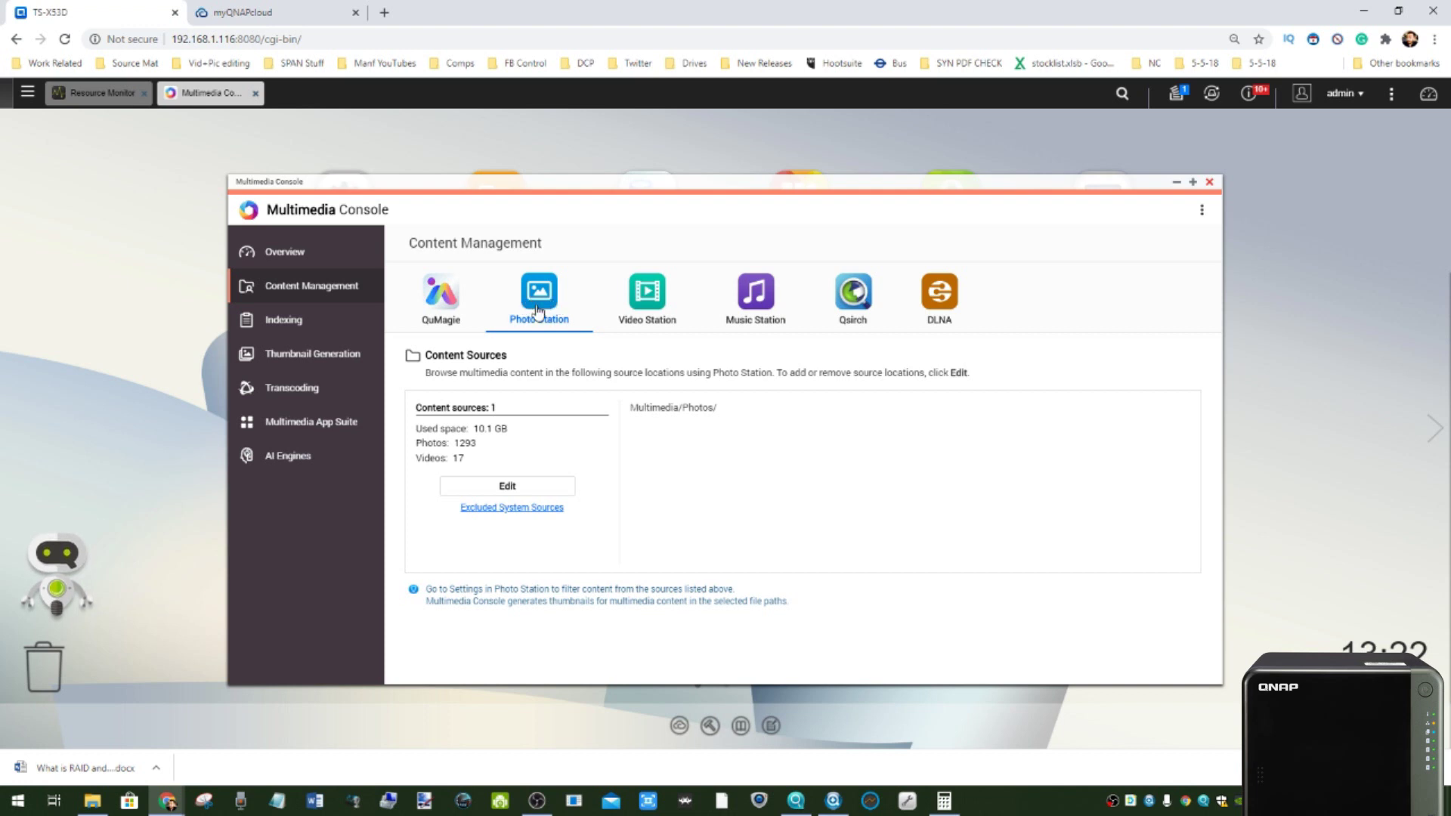
{"action": "left_click", "coordinate": [646, 299]}
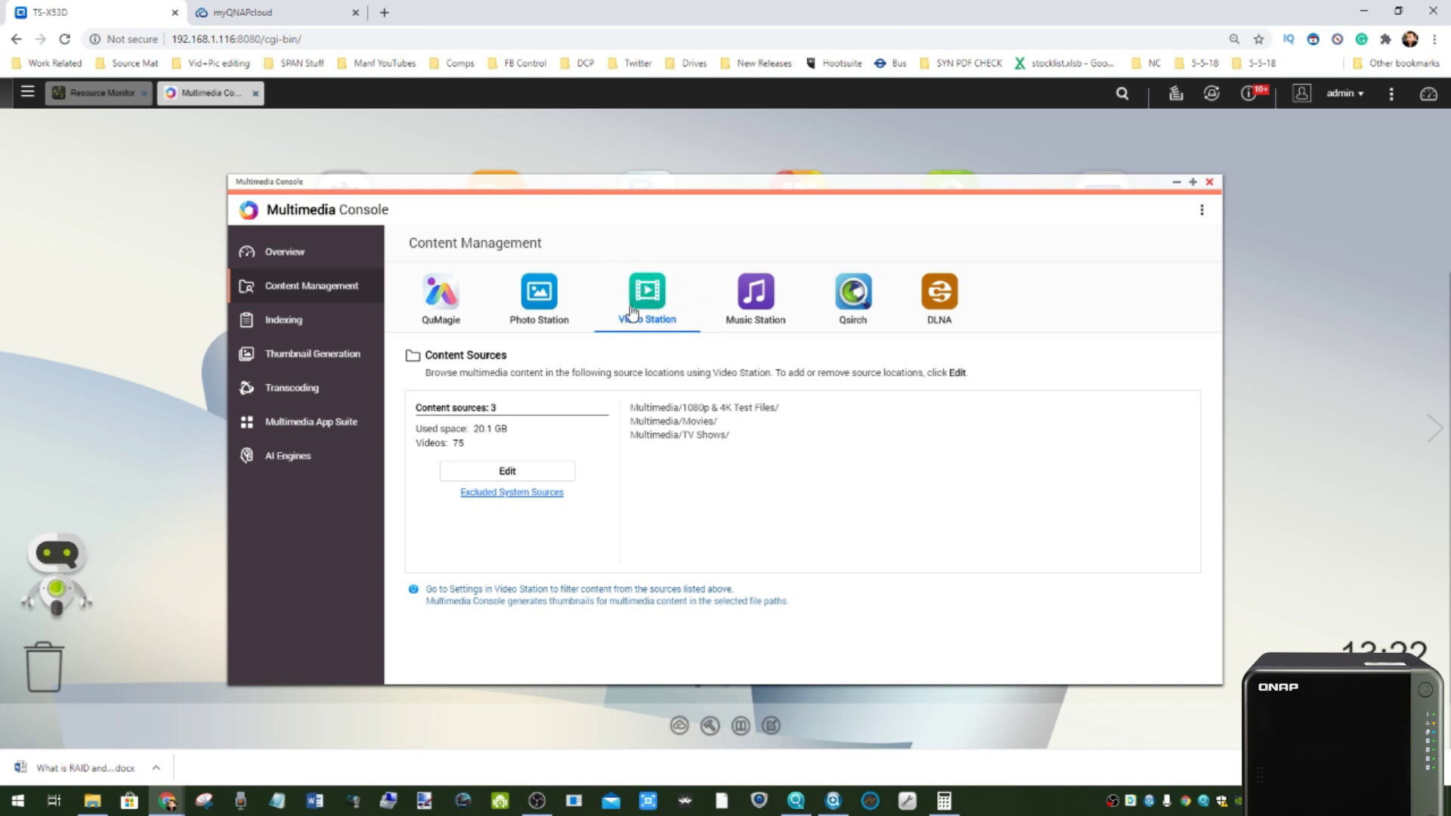
{"action": "left_click", "coordinate": [739, 304]}
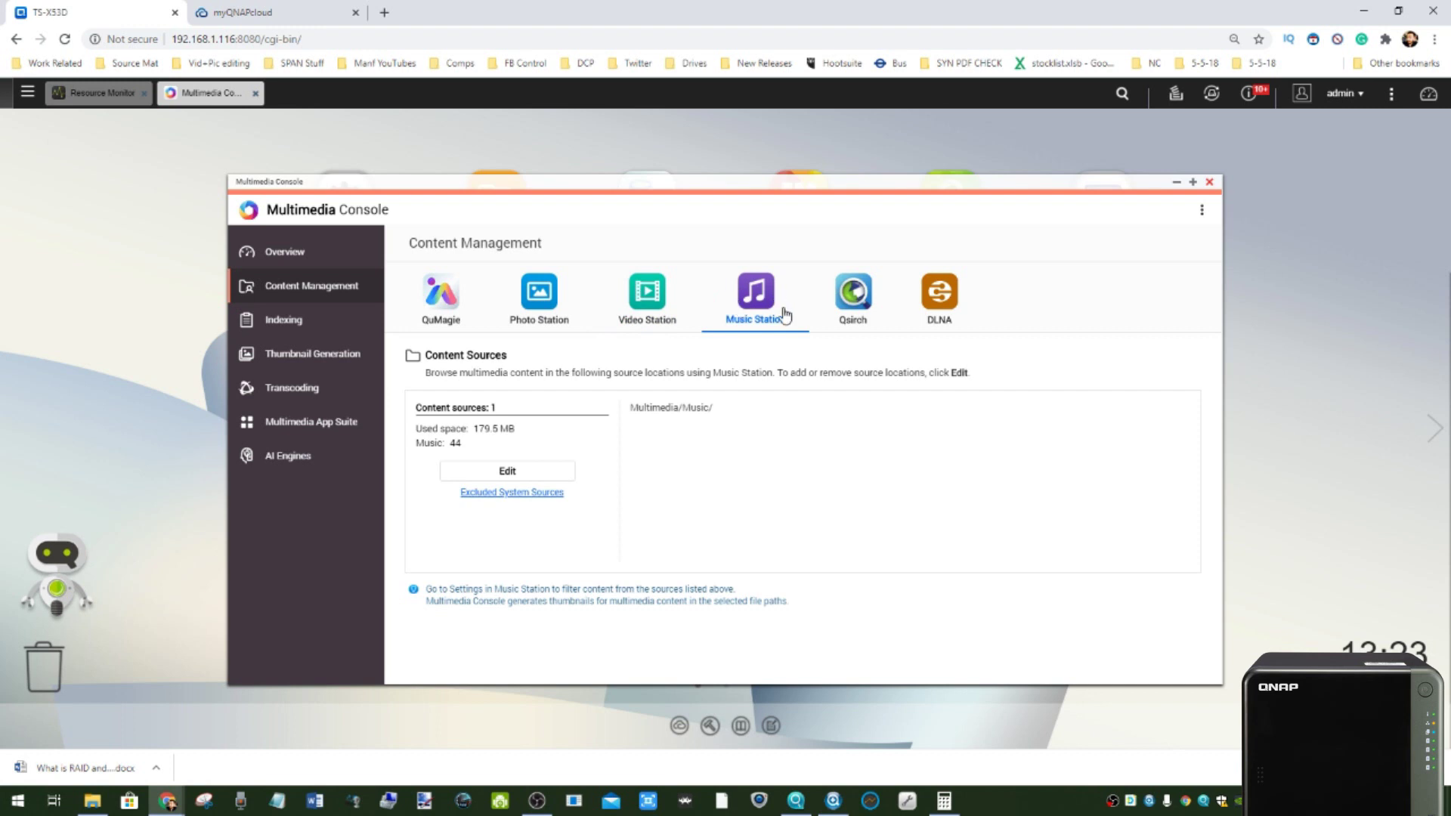
{"action": "left_click", "coordinate": [861, 294]}
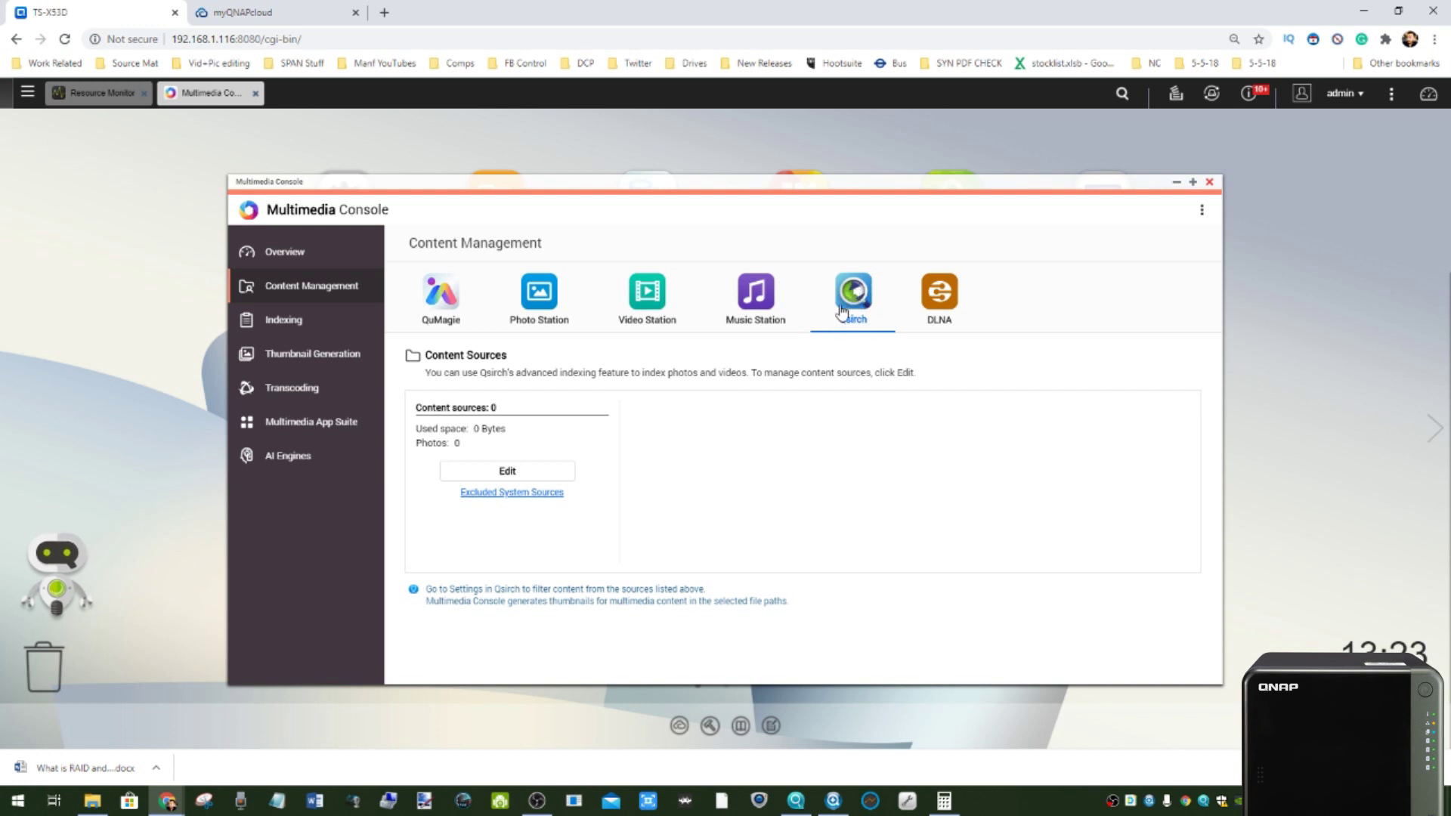
{"action": "left_click", "coordinate": [27, 92]}
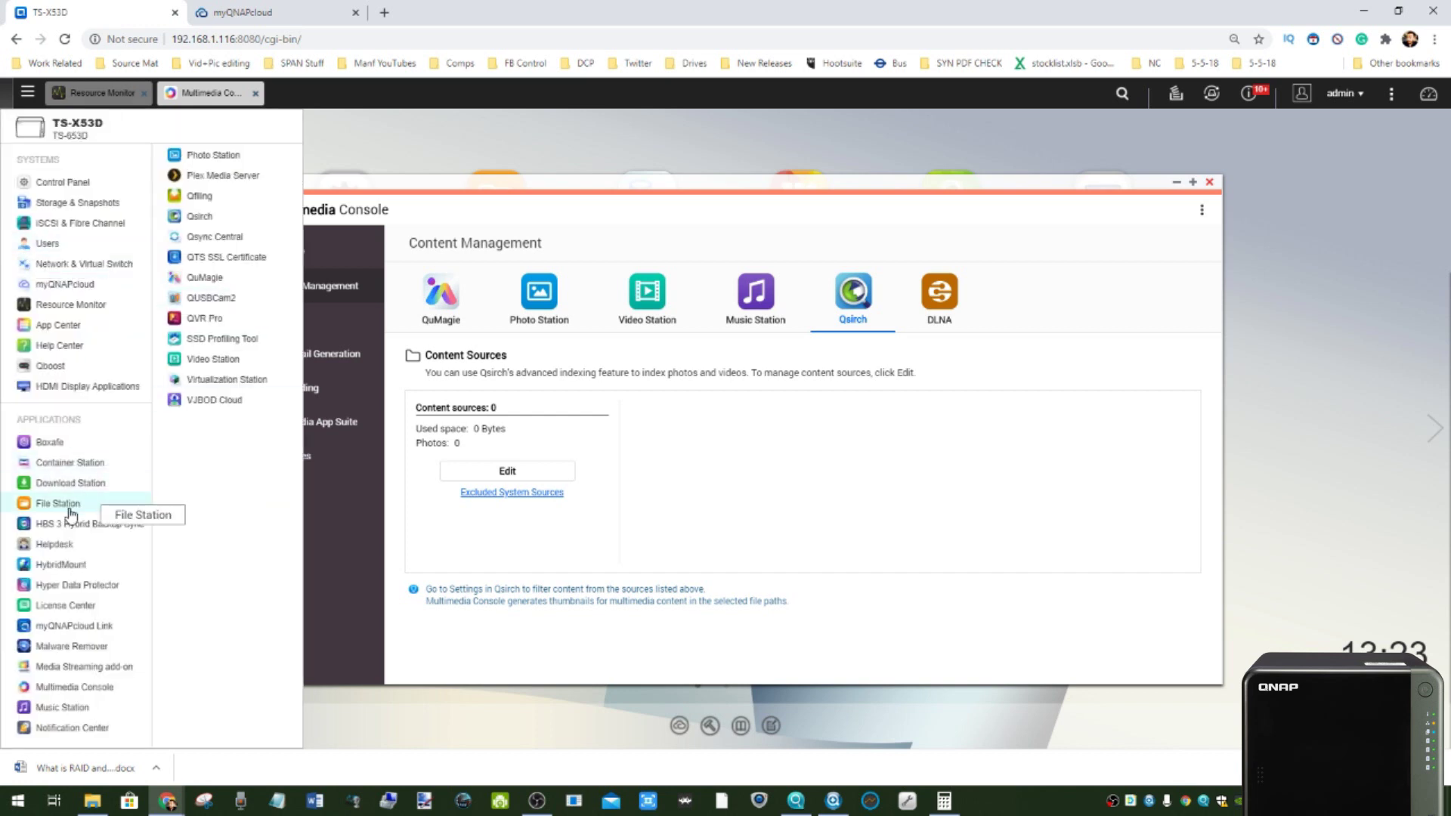
{"action": "left_click", "coordinate": [935, 288]}
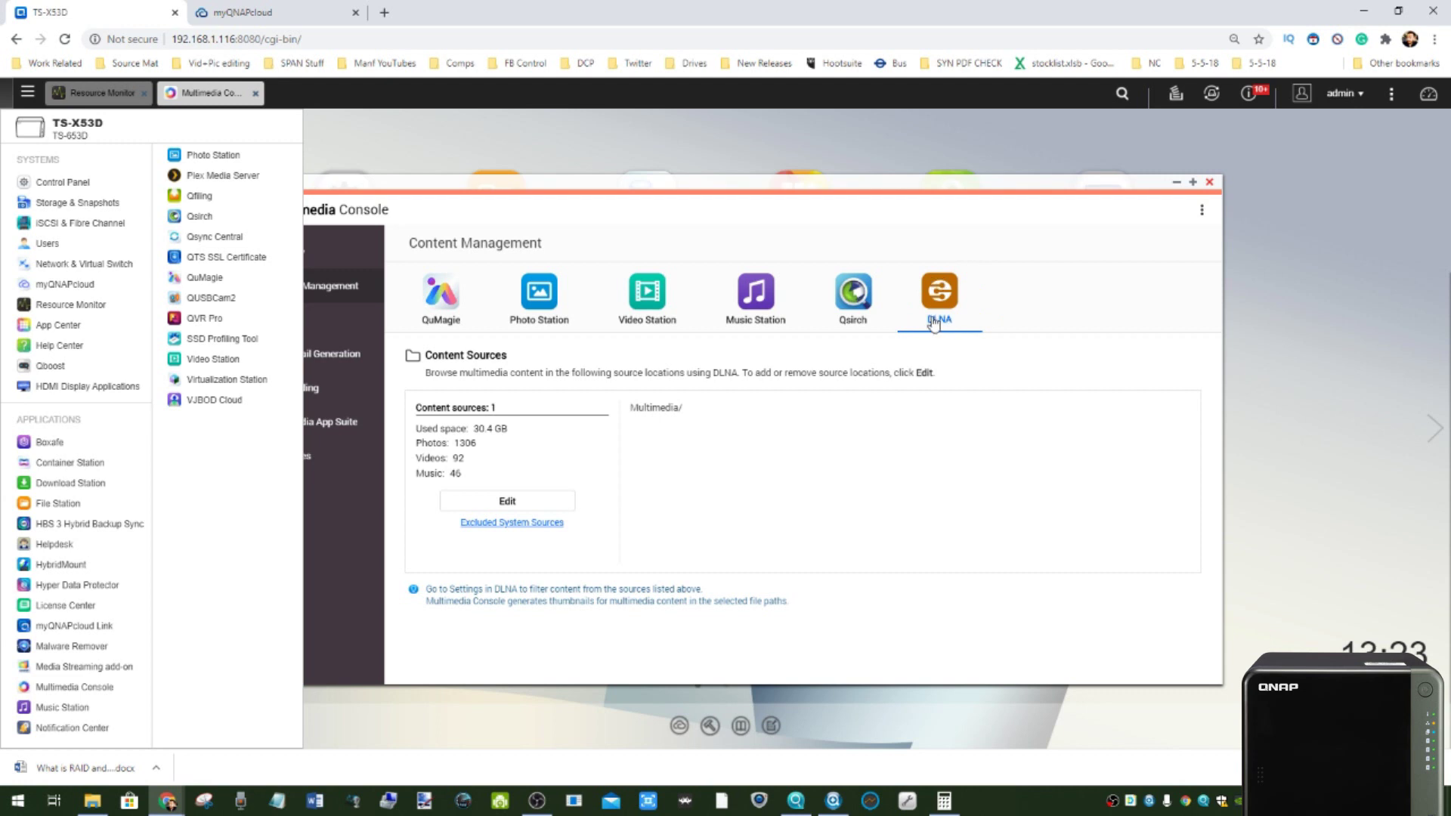
{"action": "right_click", "coordinate": [945, 298]}
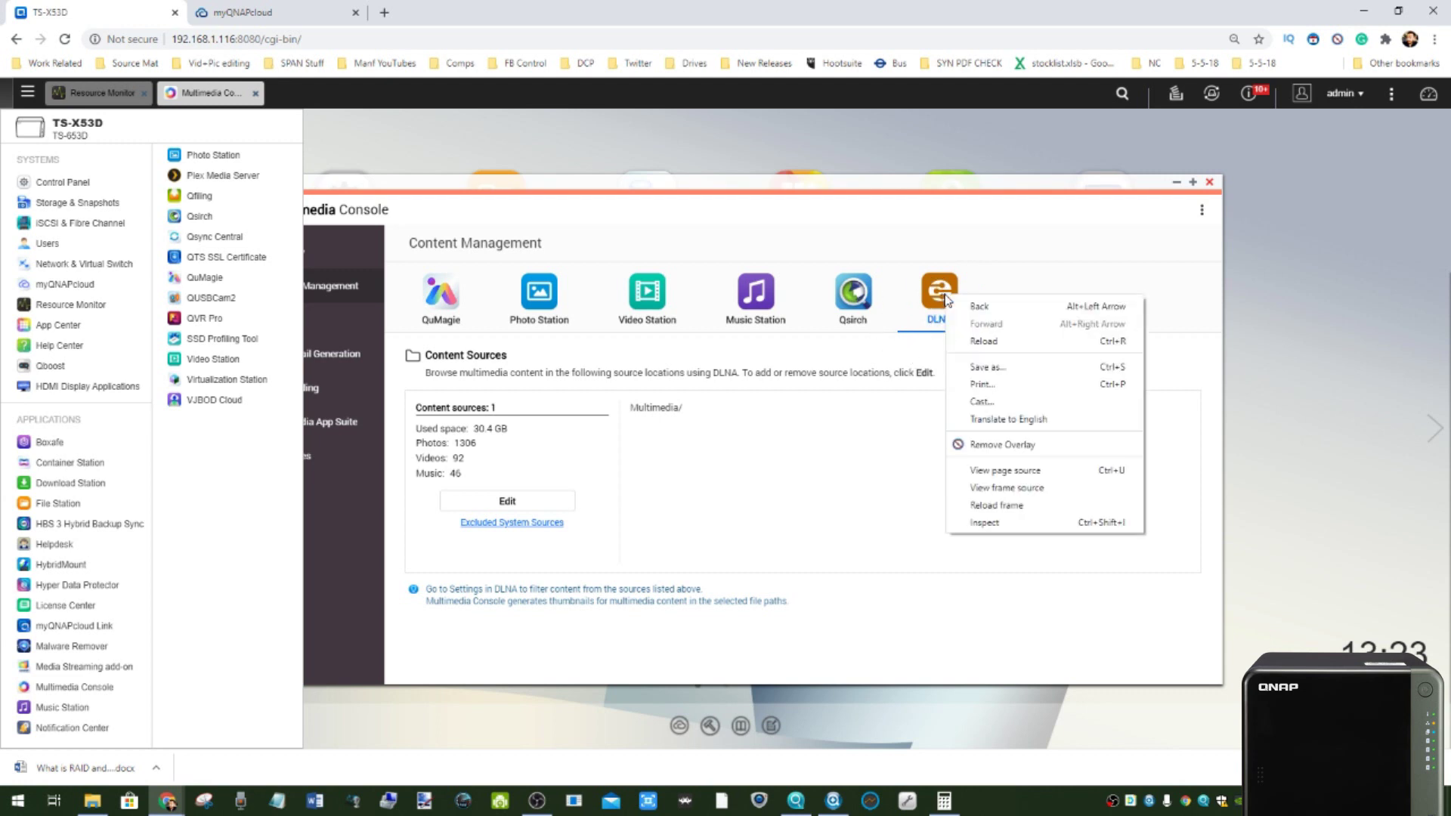
{"action": "left_click", "coordinate": [992, 272]}
- Return to the QuMagie tab and highlight its Multimedia/Photos/ source (1293 photos, 17 videos)
{"action": "left_click", "coordinate": [441, 295]}
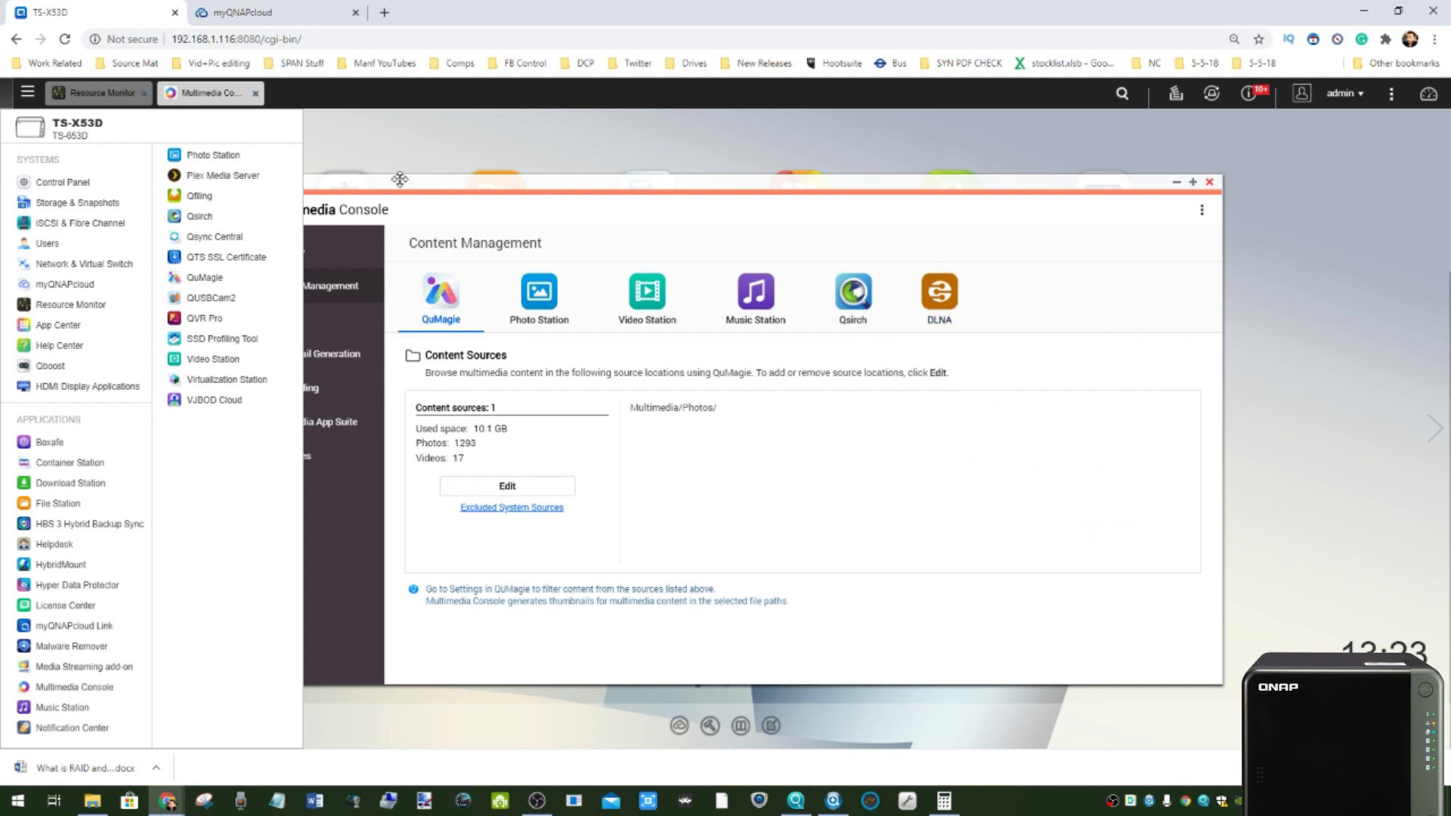
{"action": "left_click", "coordinate": [399, 179]}
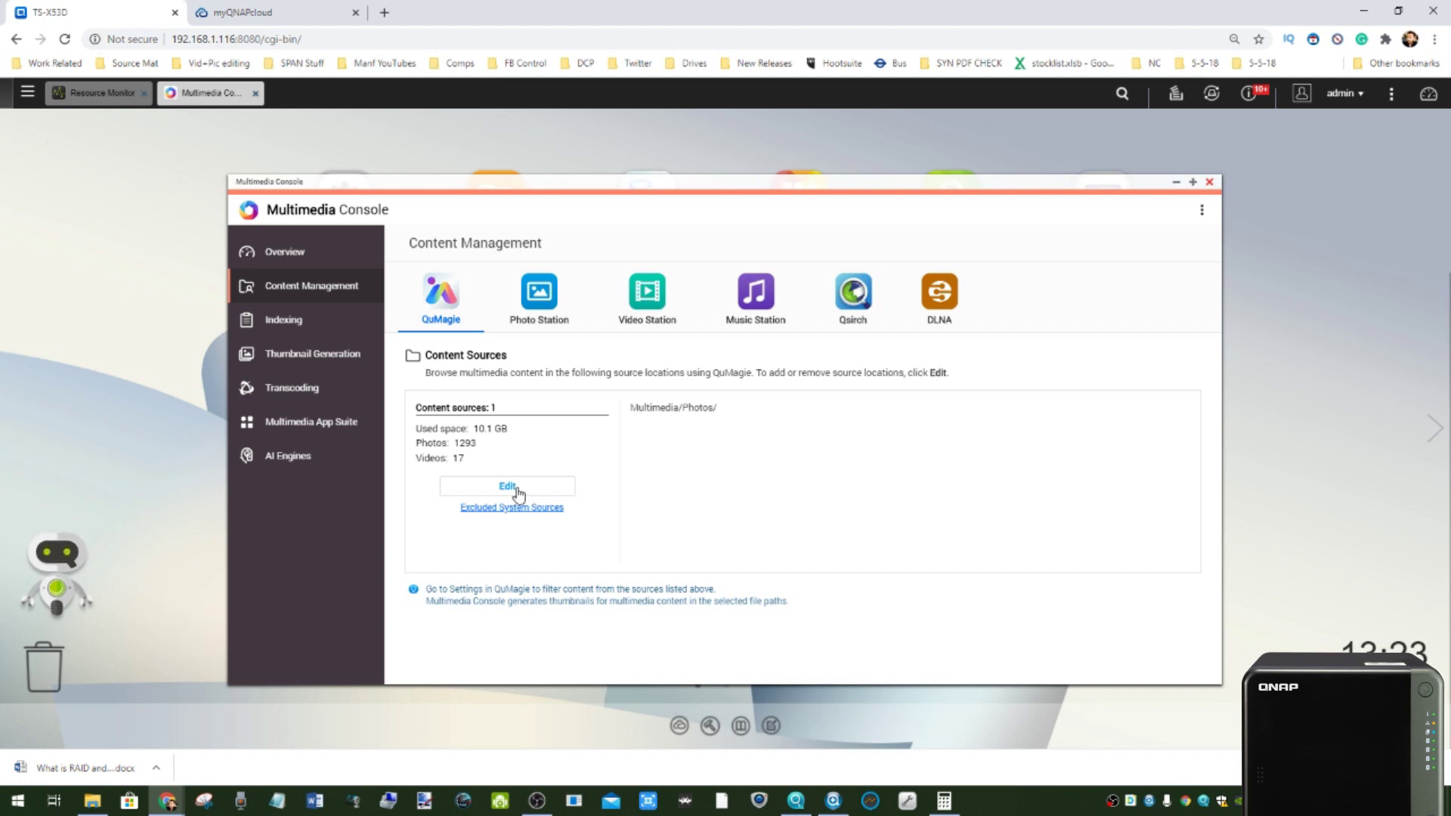
{"action": "left_click_drag", "start_coordinate": [630, 408], "coordinate": [728, 405]}
{"action": "right_click", "coordinate": [665, 406]}
{"action": "left_click", "coordinate": [624, 405]}
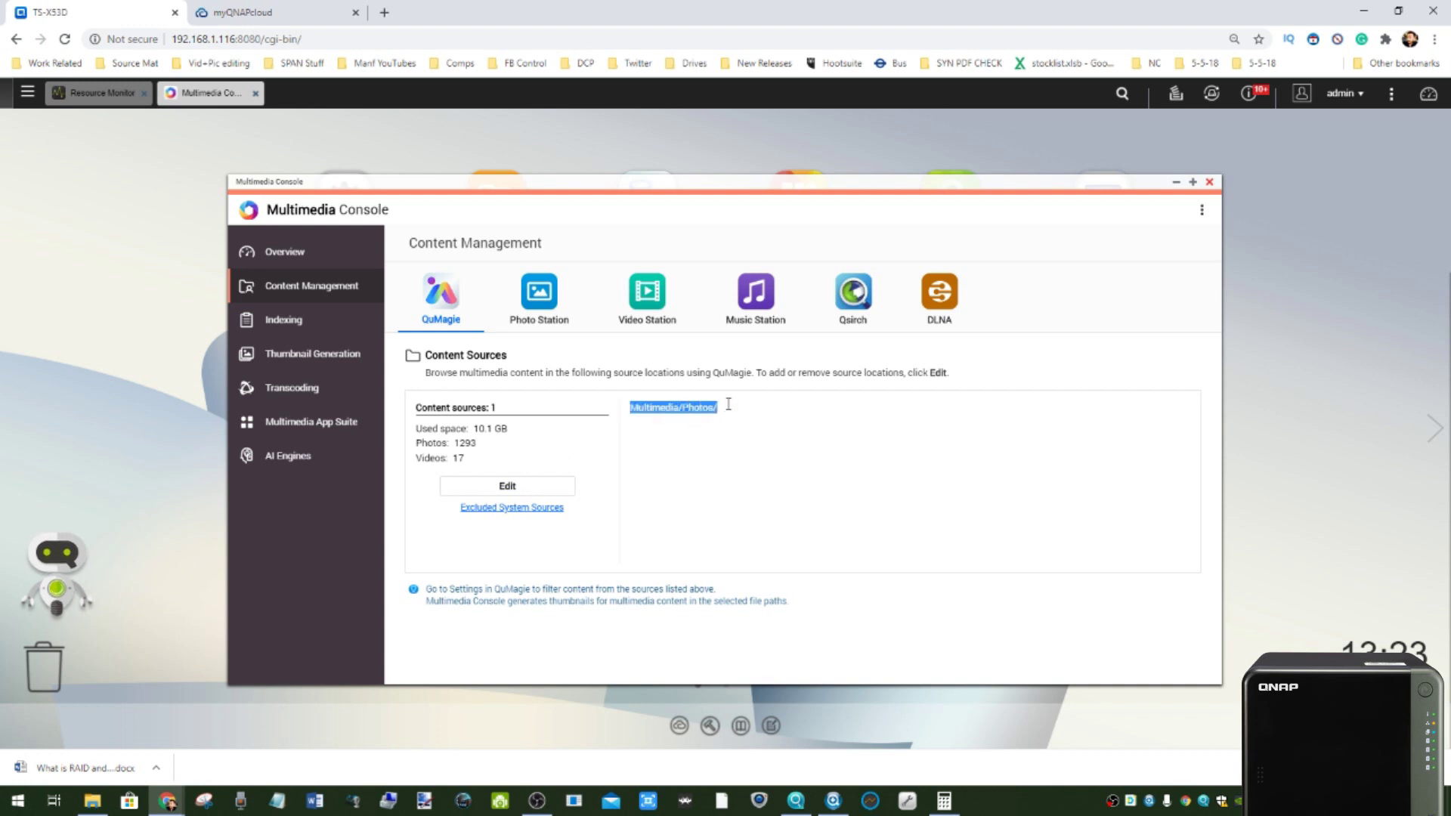
{"action": "left_click", "coordinate": [525, 486]}
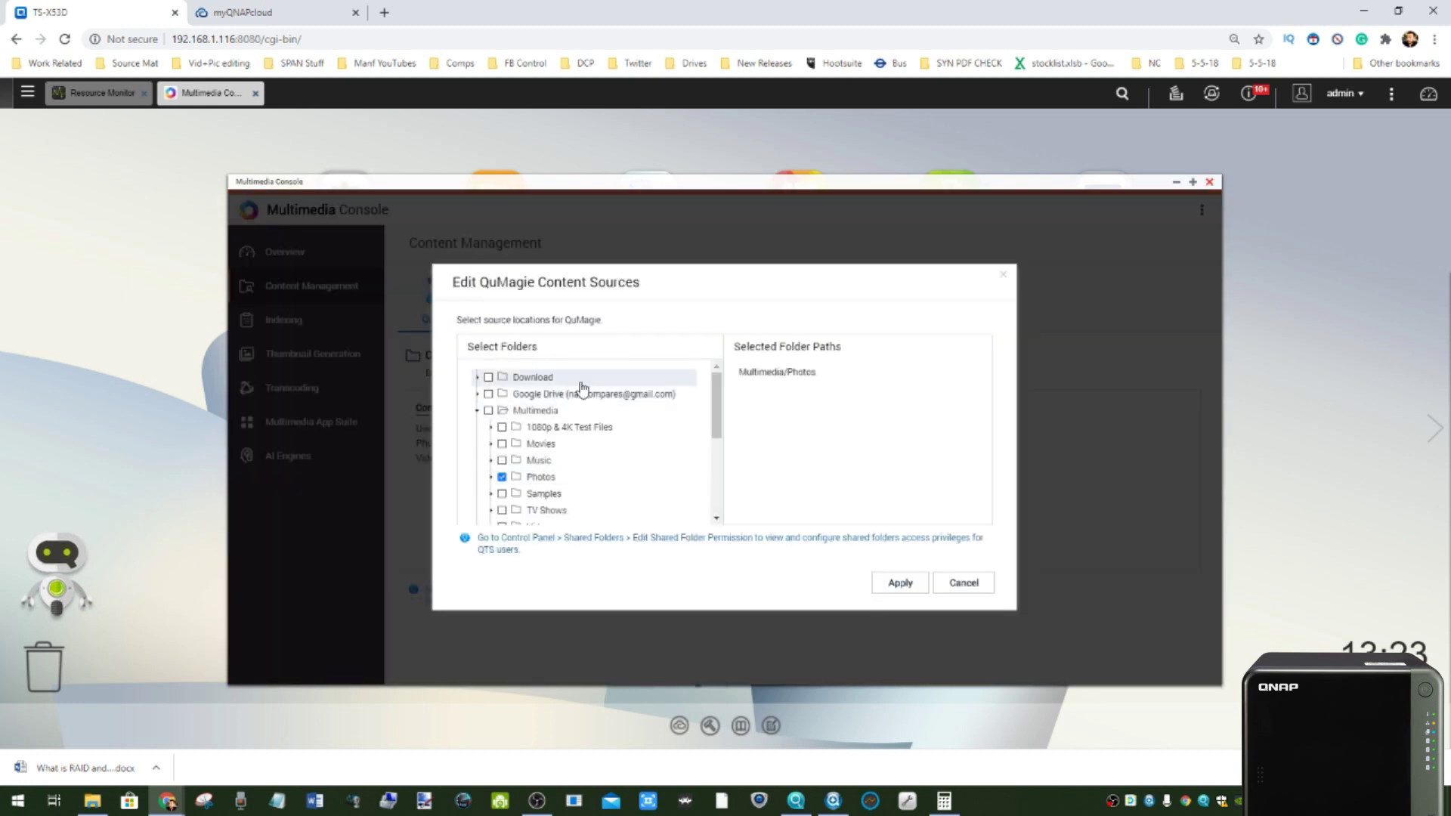
{"action": "scroll", "coordinate": [537, 465], "scroll_direction": "down", "scroll_amount": 3}
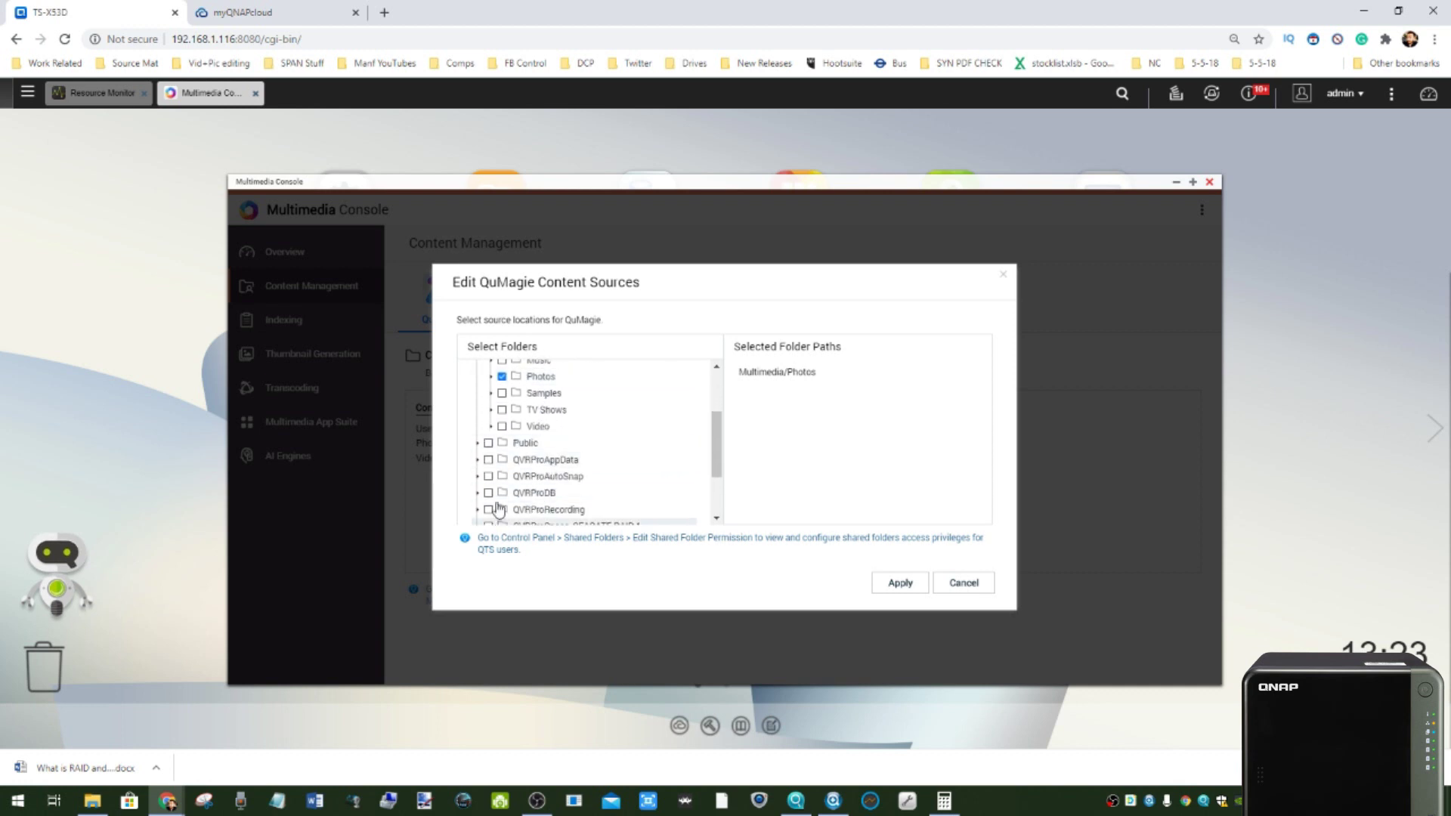
{"action": "left_click", "coordinate": [980, 586]}
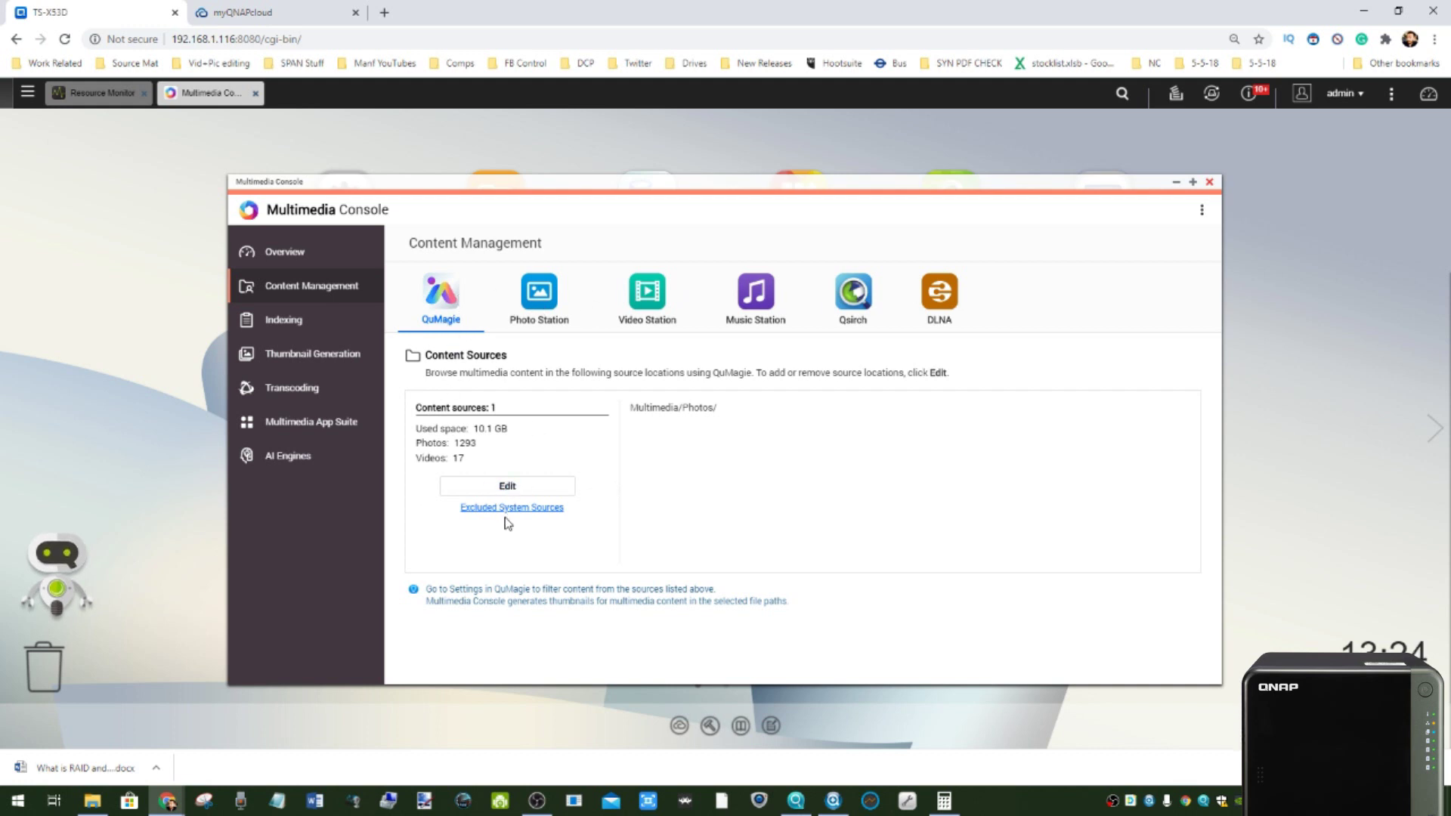
{"action": "left_click", "coordinate": [468, 509]}
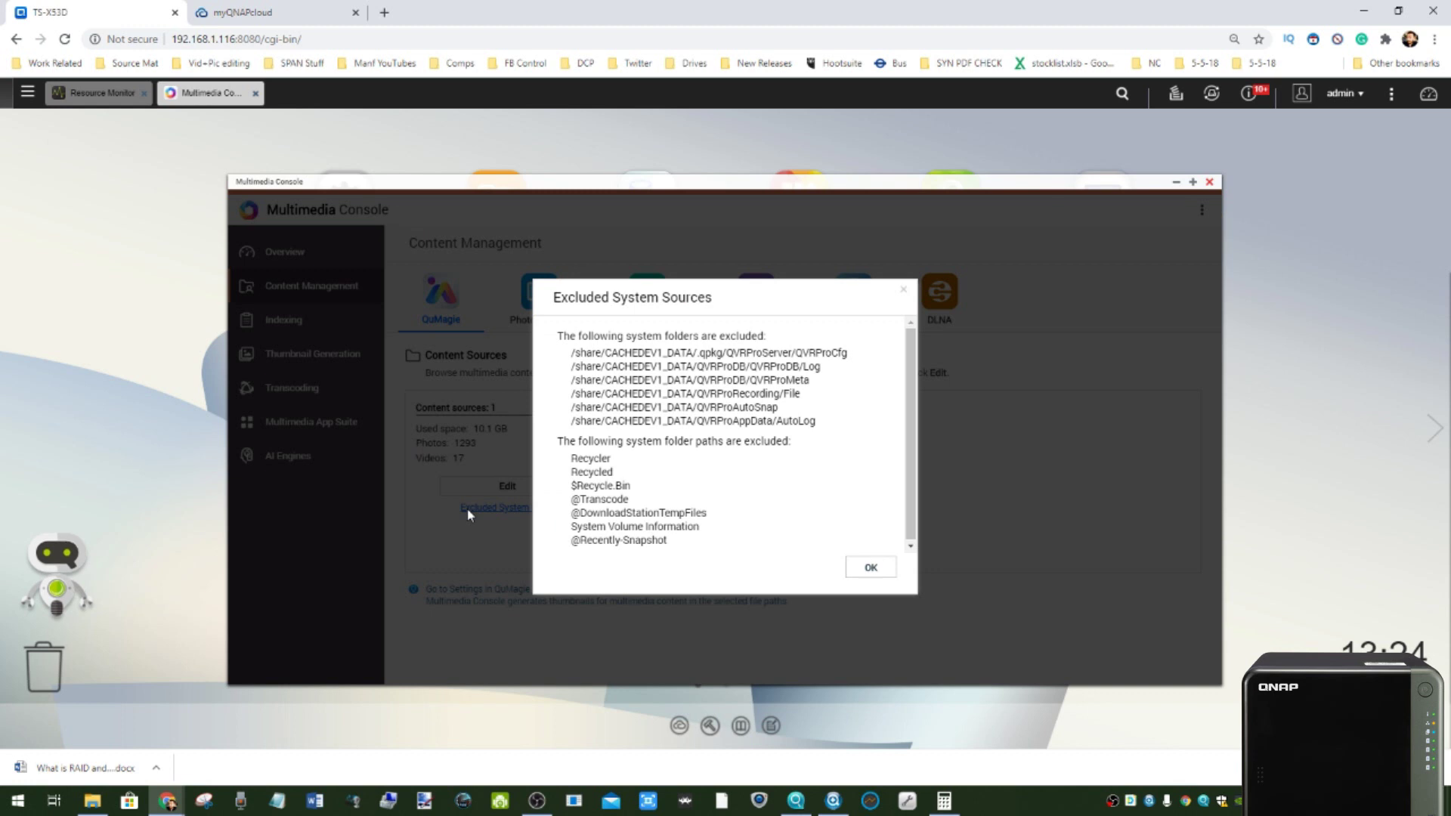
{"action": "left_click", "coordinate": [904, 290]}
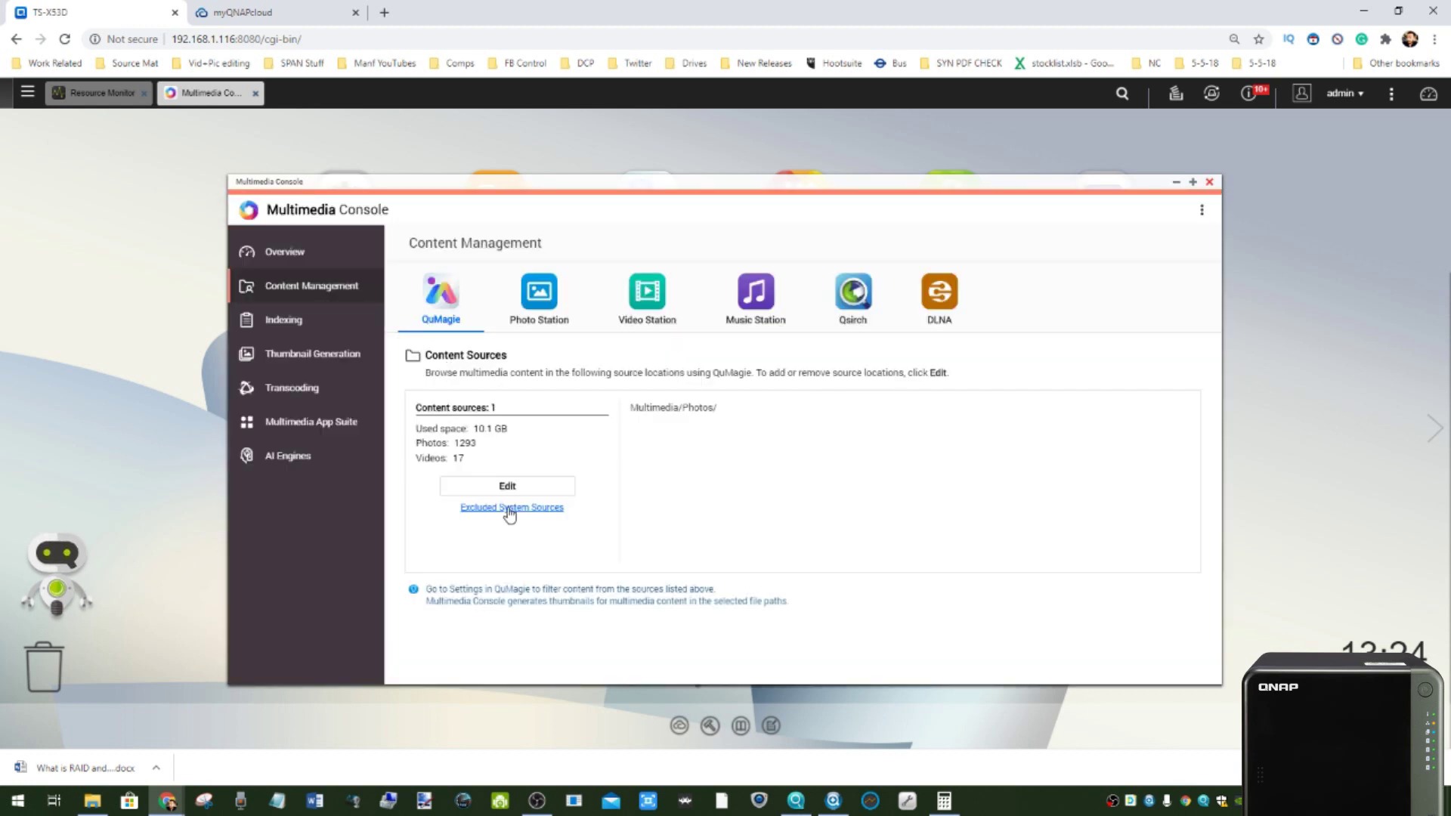
- Step through Indexing, Thumbnail Generation and Transcoding (no incomplete tasks), then Multimedia App Suite
{"action": "left_click", "coordinate": [258, 329]}
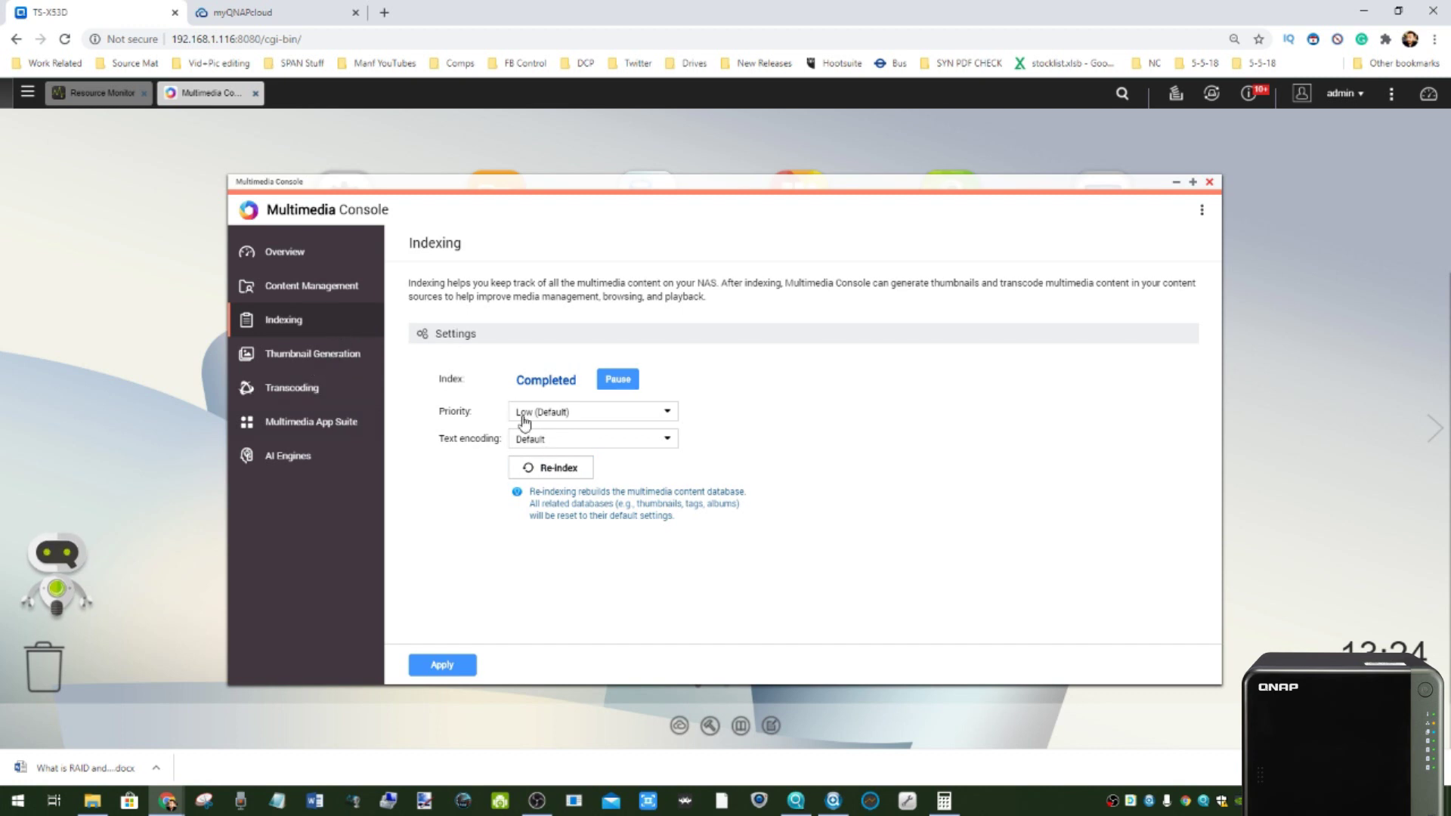
{"action": "left_click", "coordinate": [317, 358]}
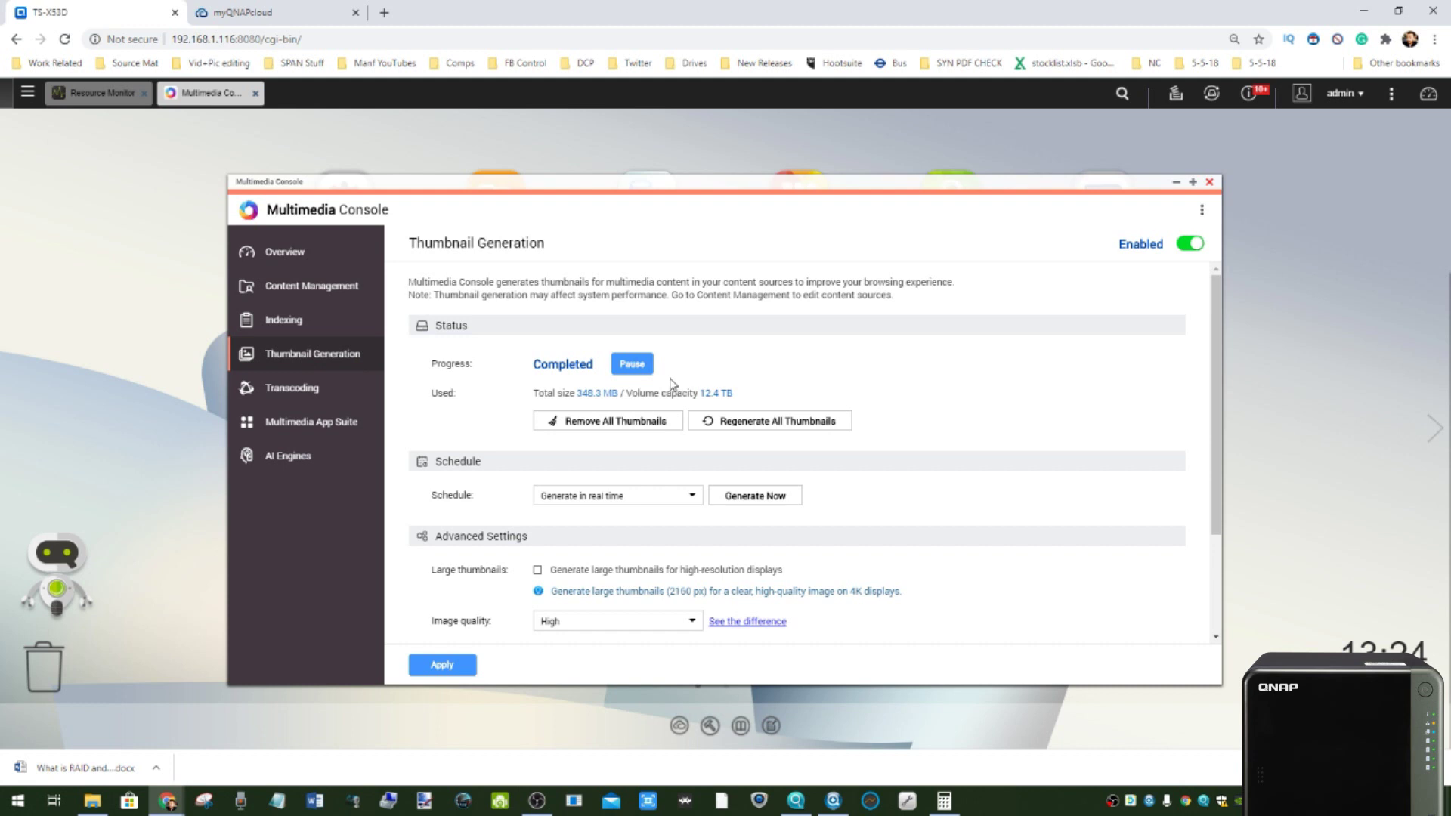
{"action": "scroll", "coordinate": [641, 346], "scroll_direction": "down", "scroll_amount": 3}
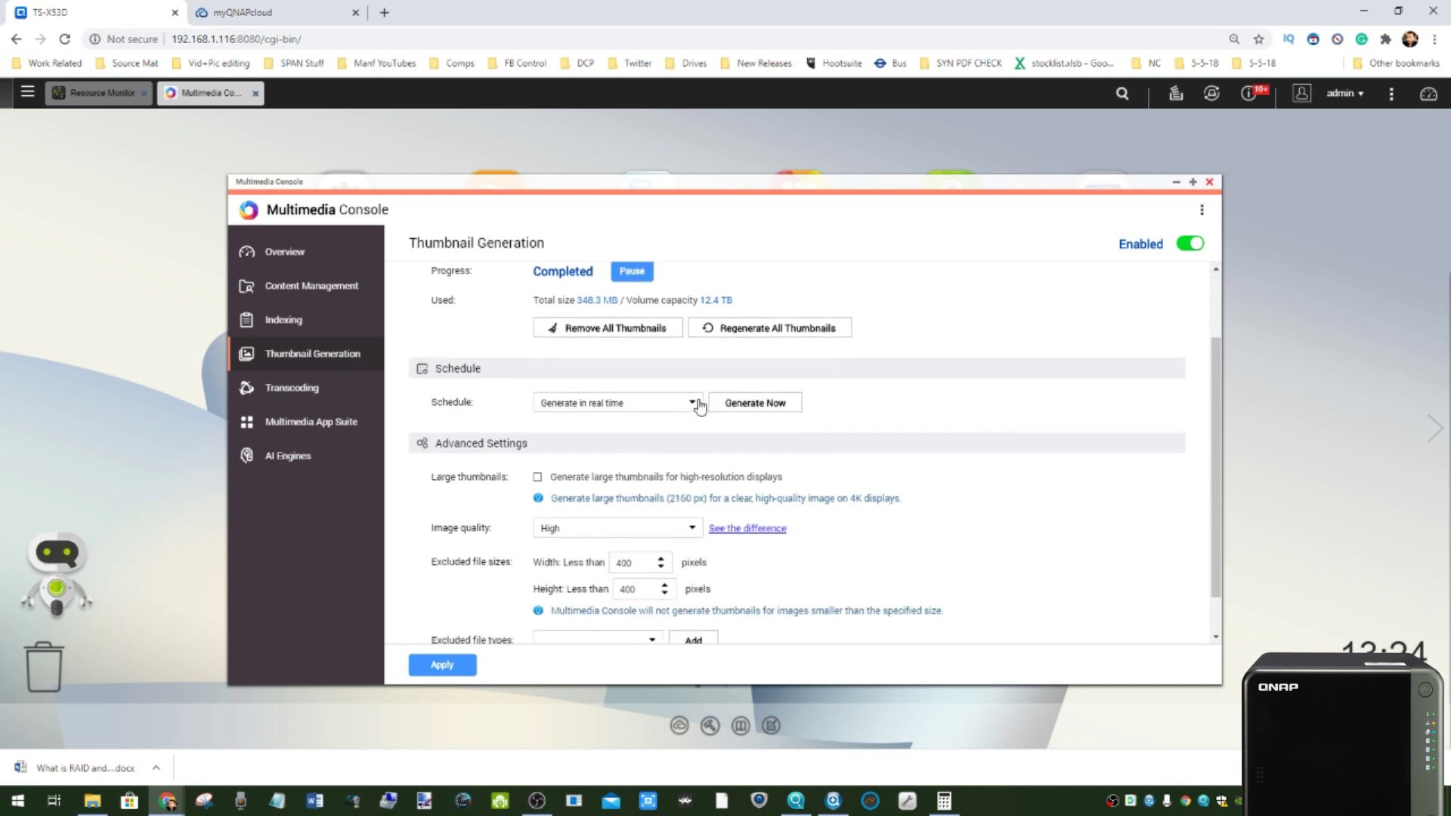
{"action": "scroll", "coordinate": [587, 508], "scroll_direction": "up", "scroll_amount": 3}
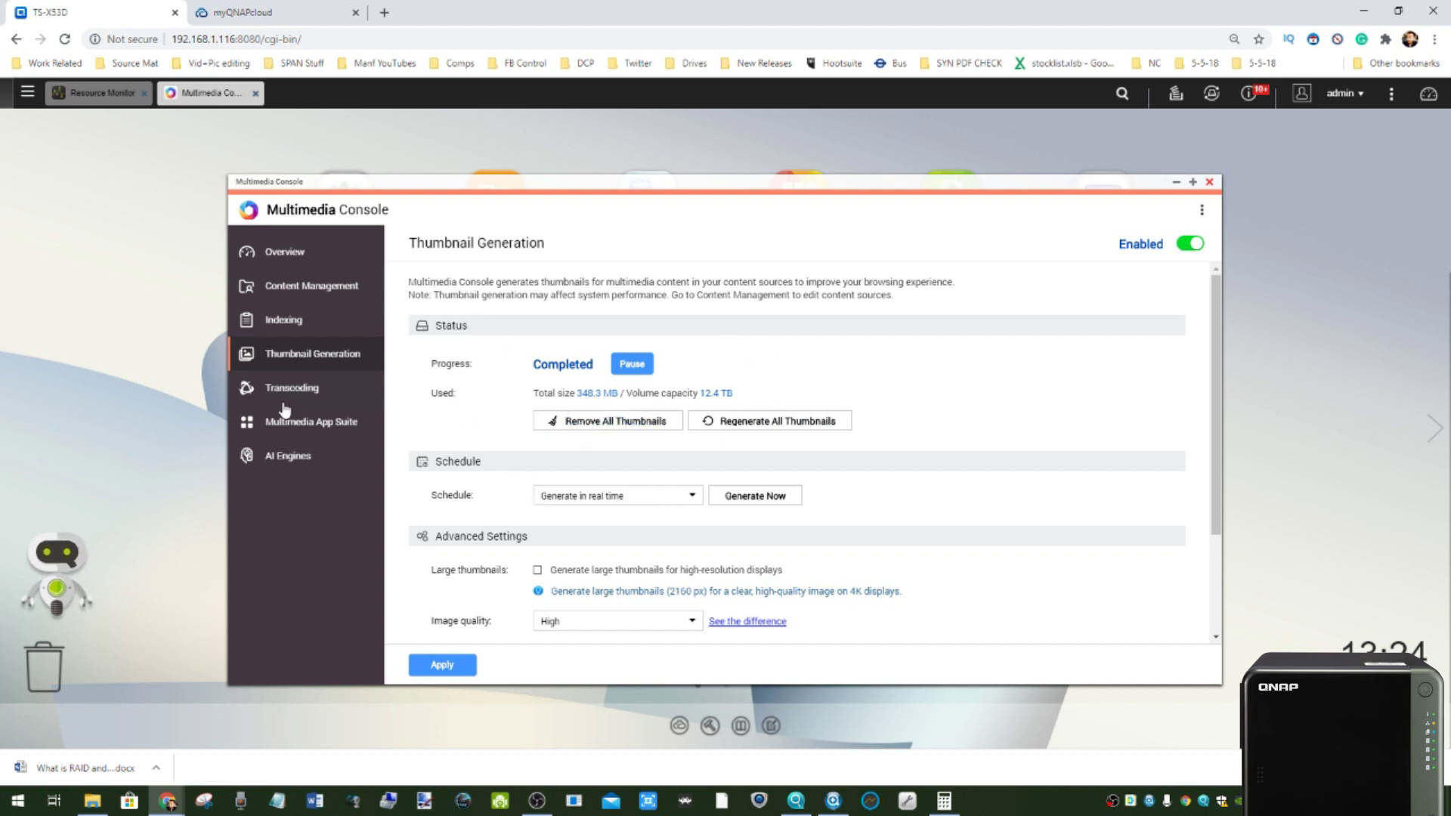
{"action": "left_click", "coordinate": [281, 390]}
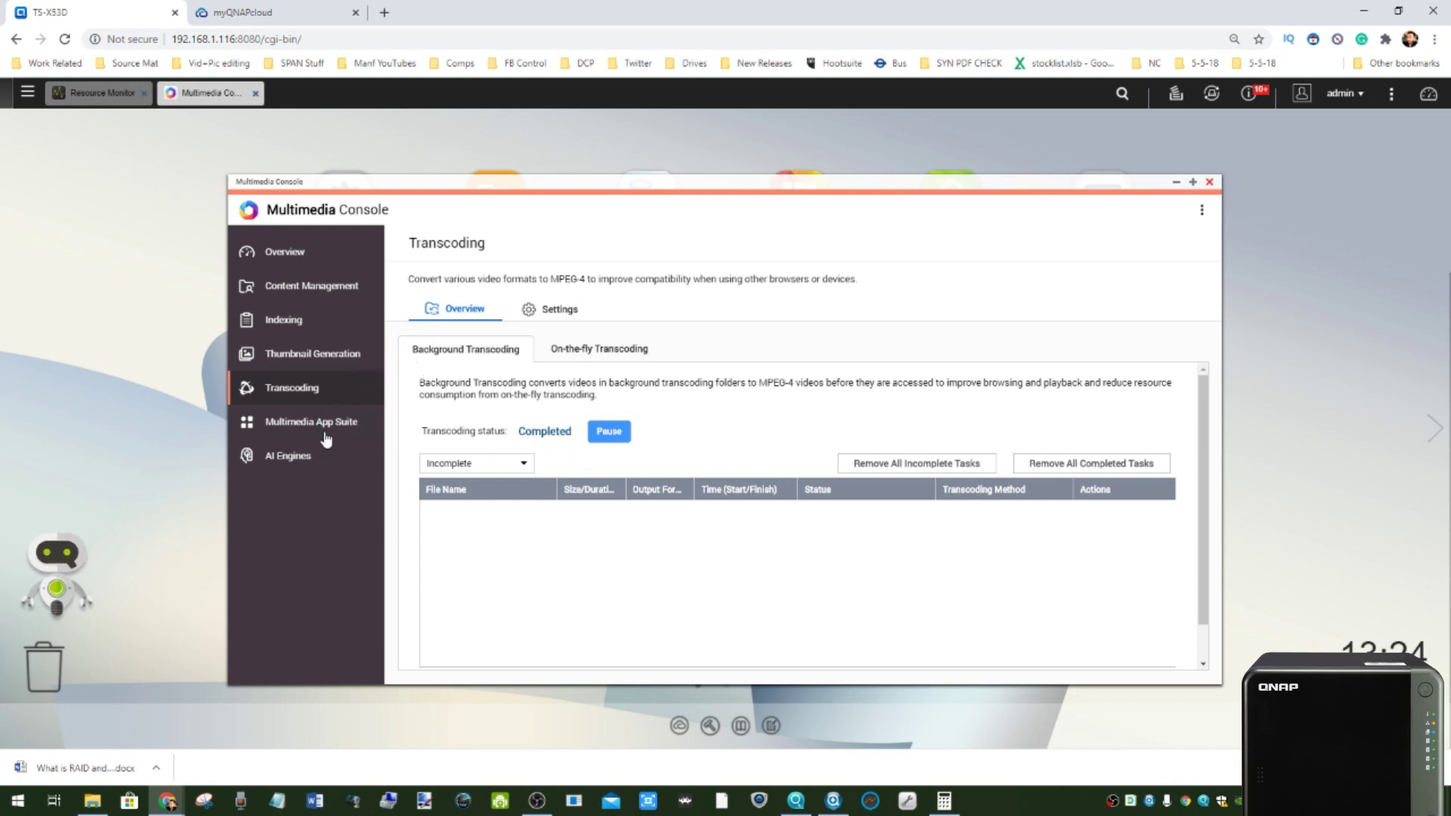
{"action": "left_click", "coordinate": [327, 432]}
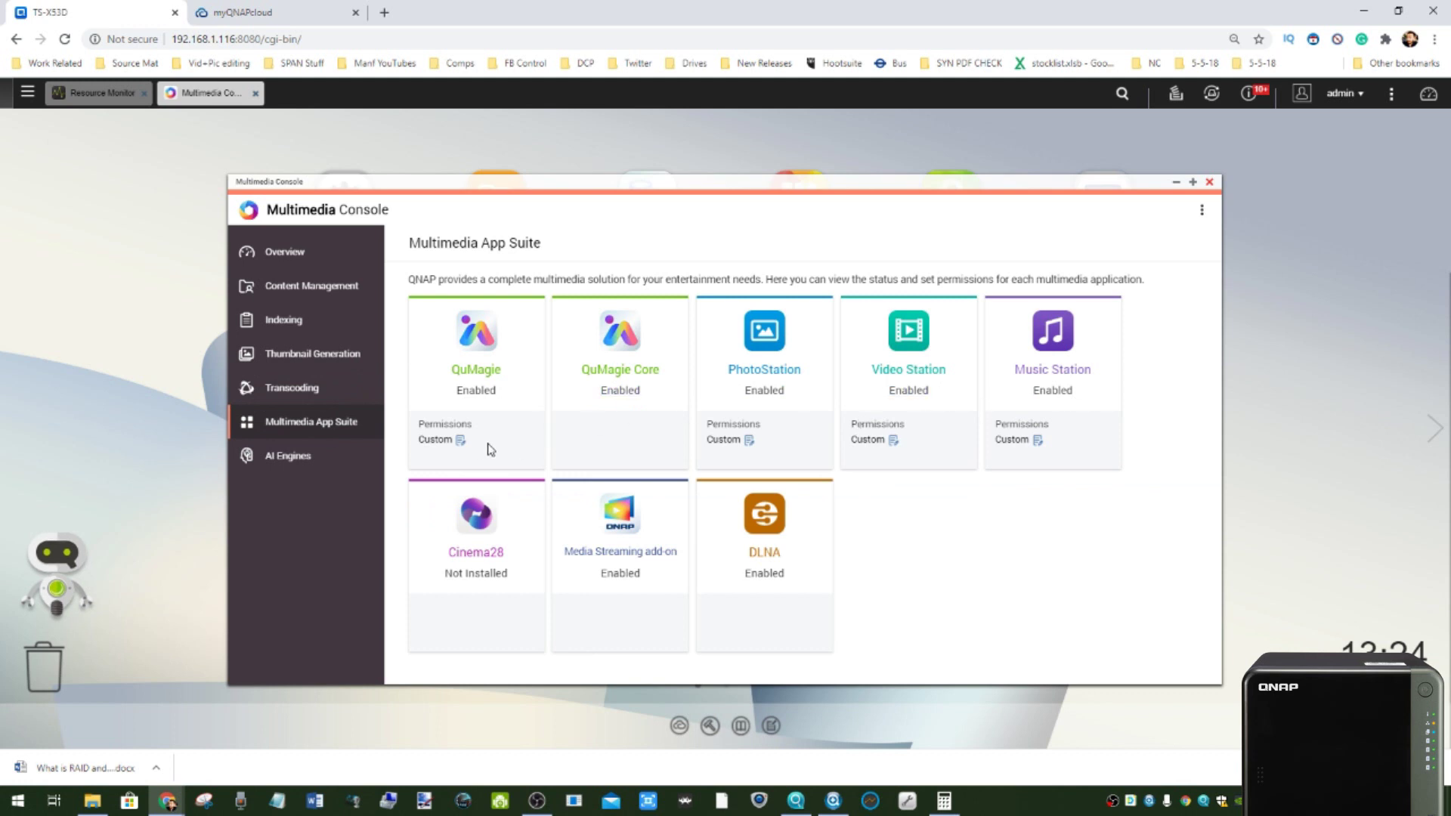
- Check QuMagie's Custom access permissions and the AI Engines page showing recognition at 1306/1306
{"action": "left_click", "coordinate": [435, 440]}
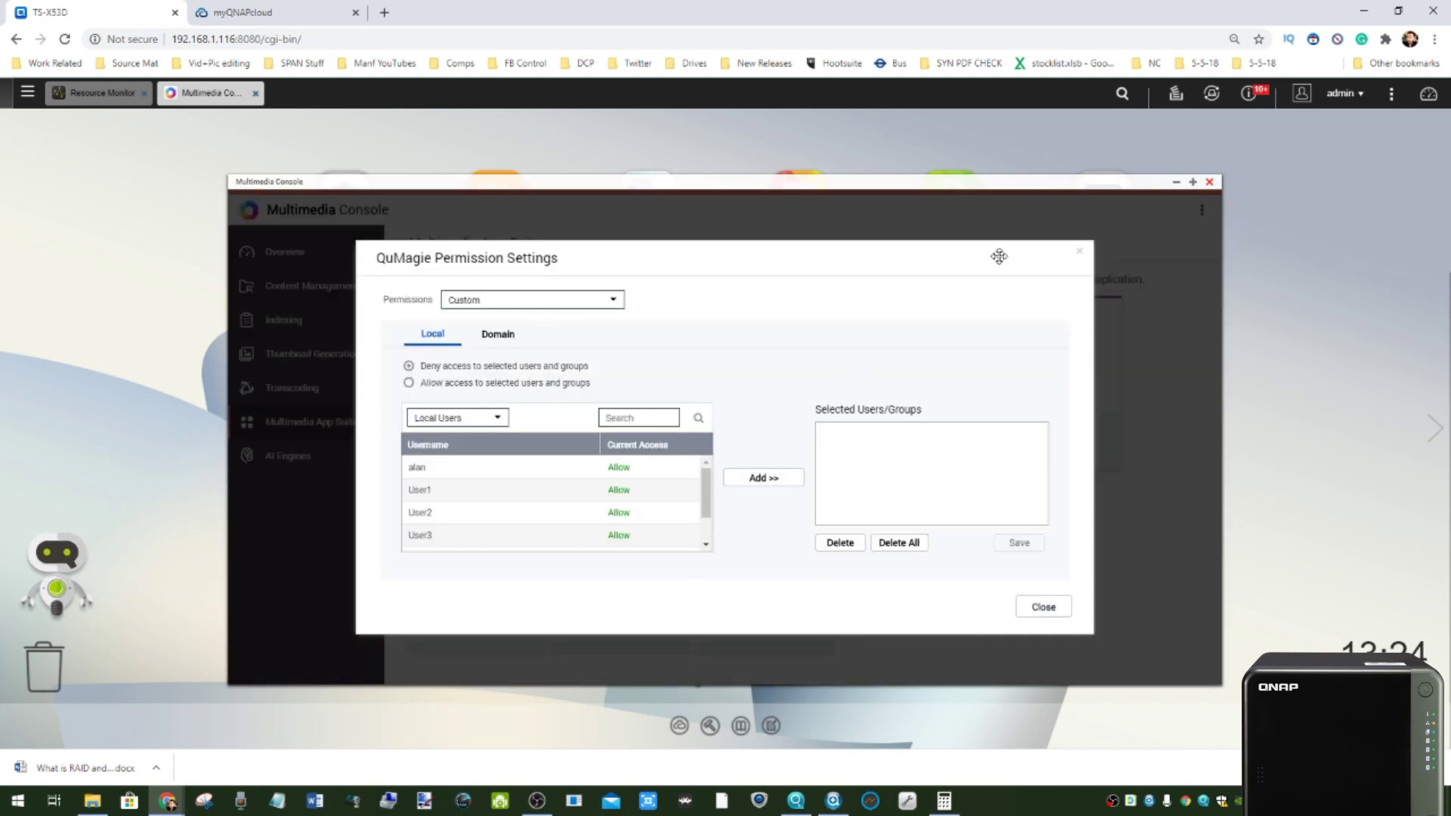
{"action": "left_click", "coordinate": [1081, 255]}
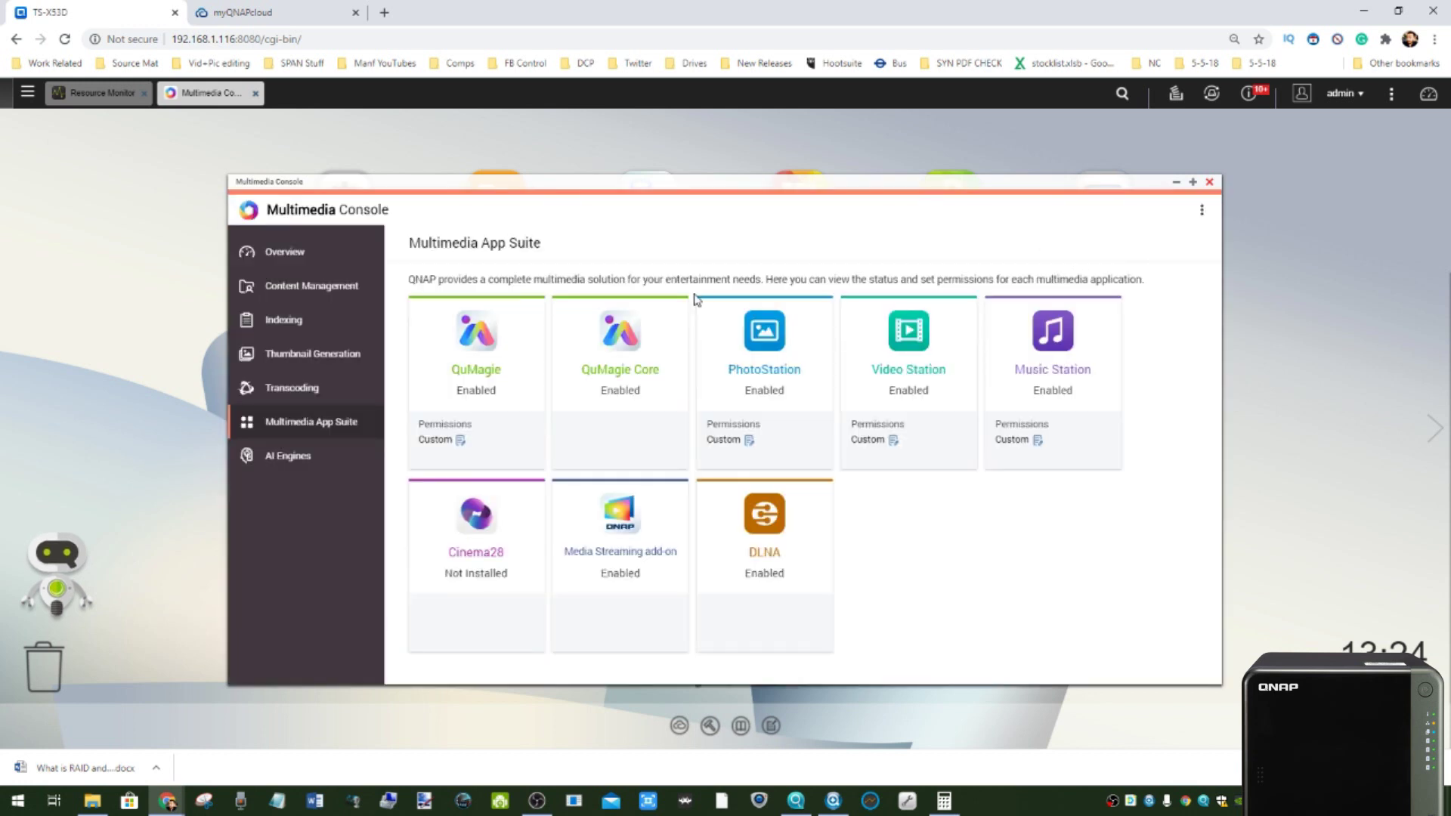
{"action": "left_click", "coordinate": [27, 92]}
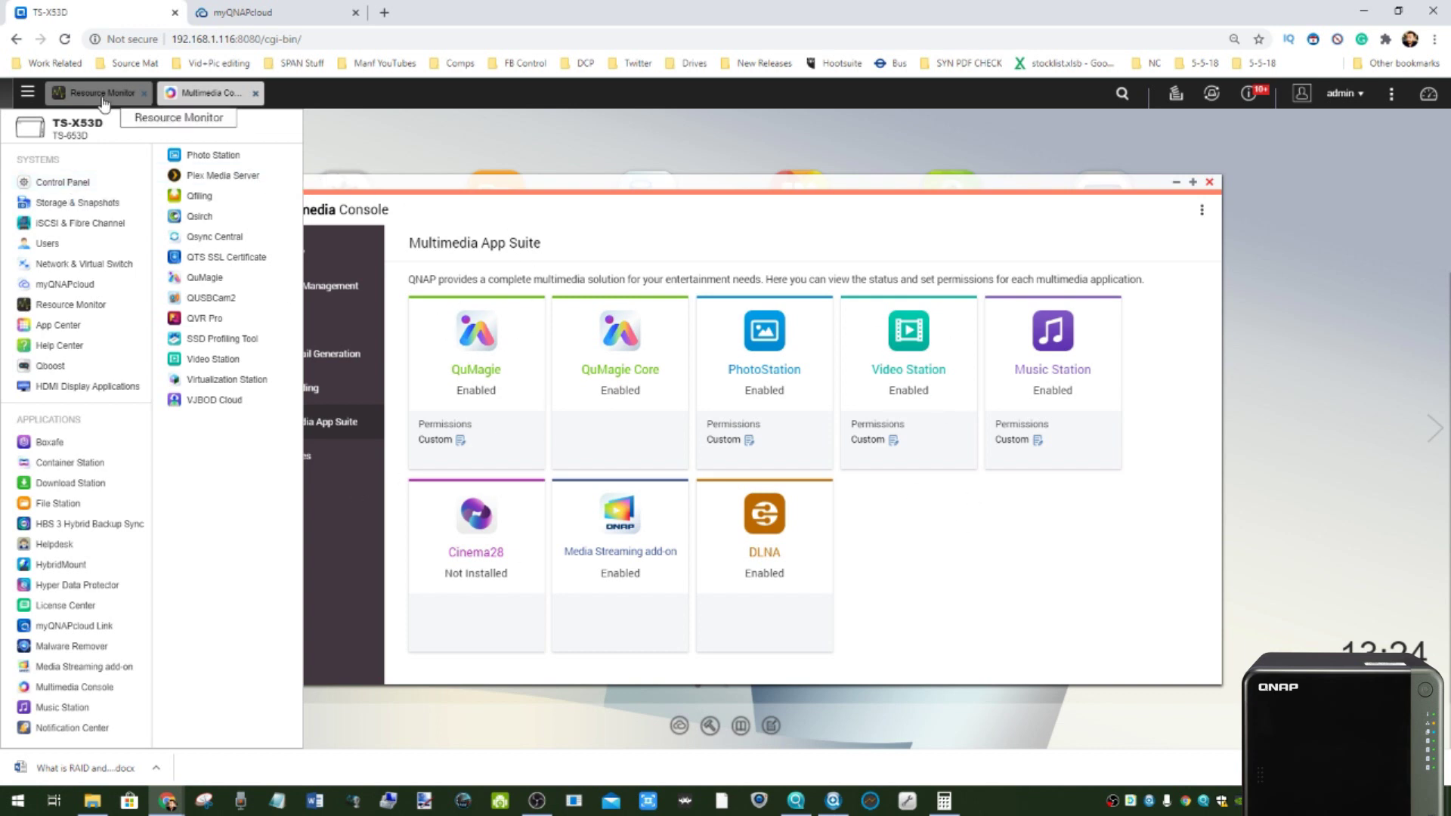
{"action": "left_click", "coordinate": [27, 92]}
{"action": "left_click", "coordinate": [308, 463]}
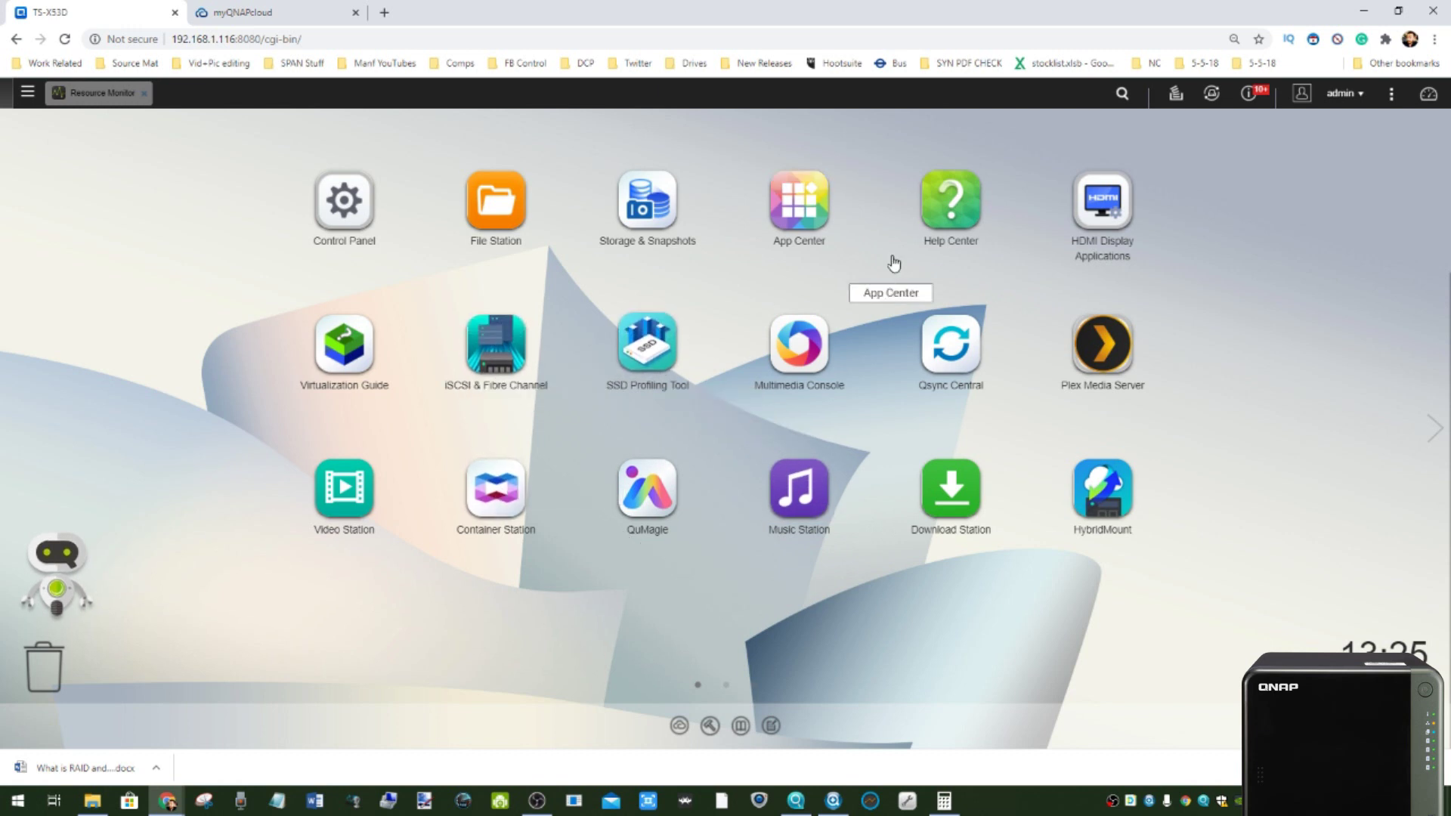
{"action": "left_click", "coordinate": [791, 489]}
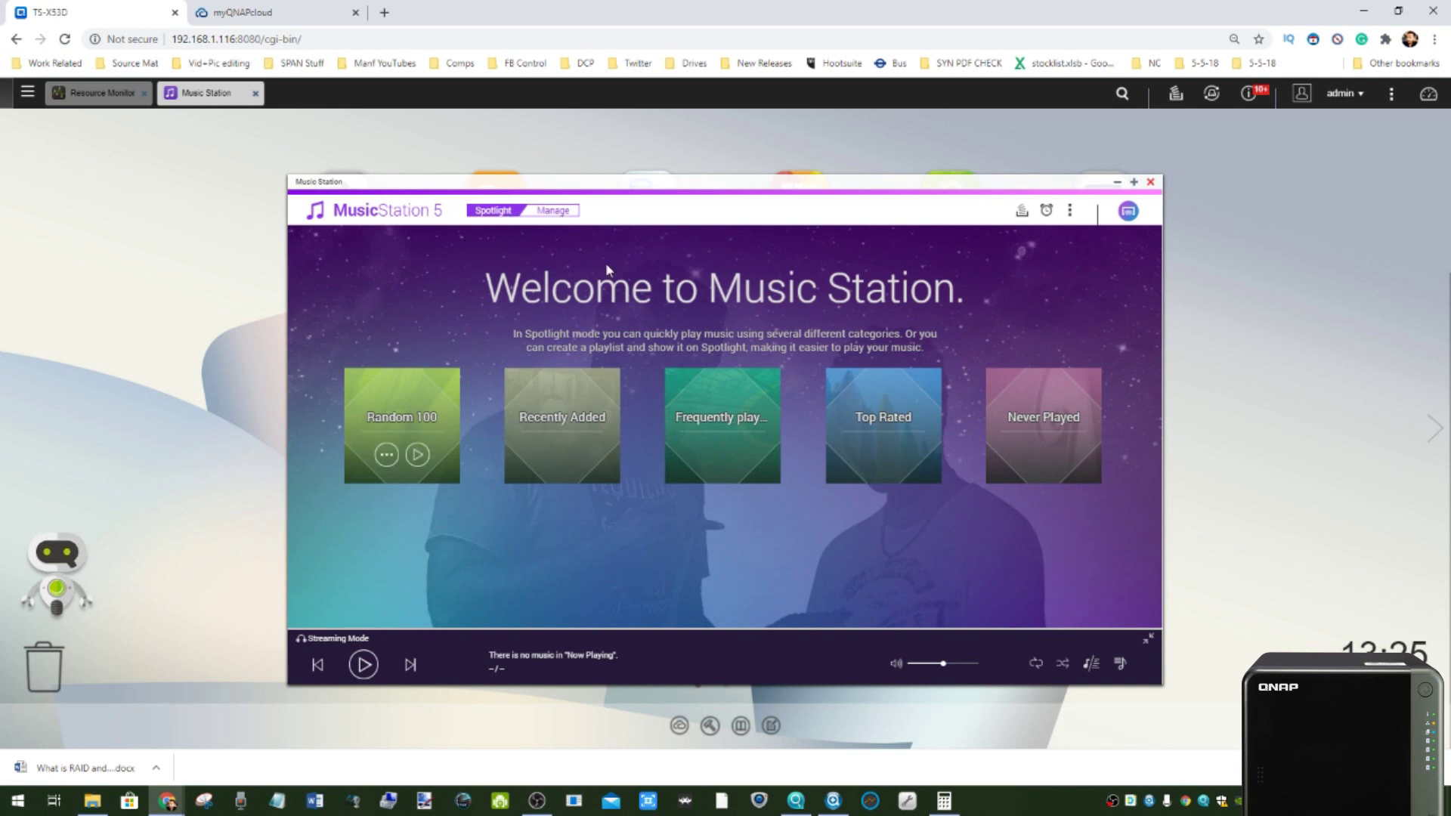
{"action": "left_click", "coordinate": [555, 211]}
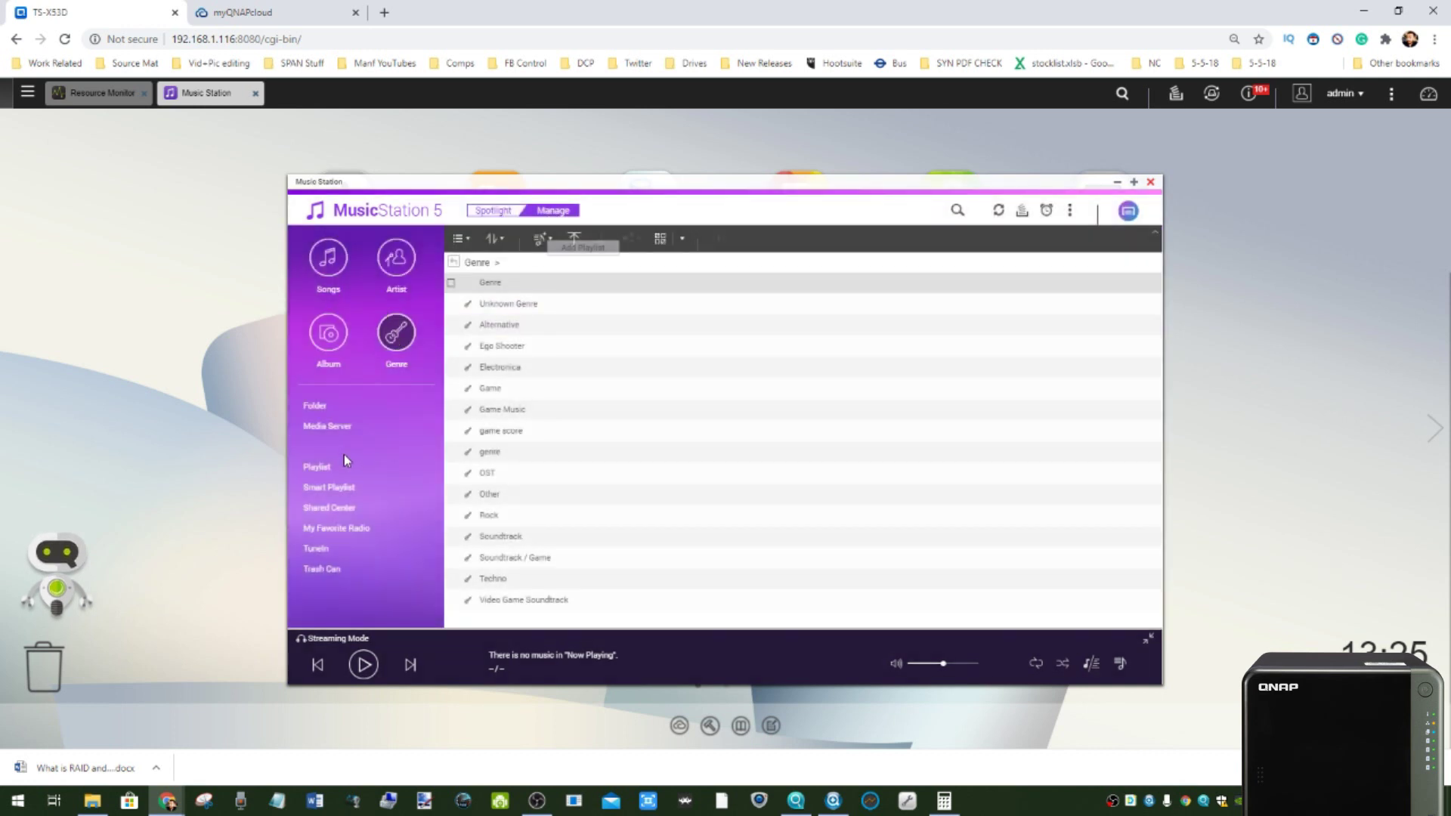
{"action": "left_click", "coordinate": [326, 407]}
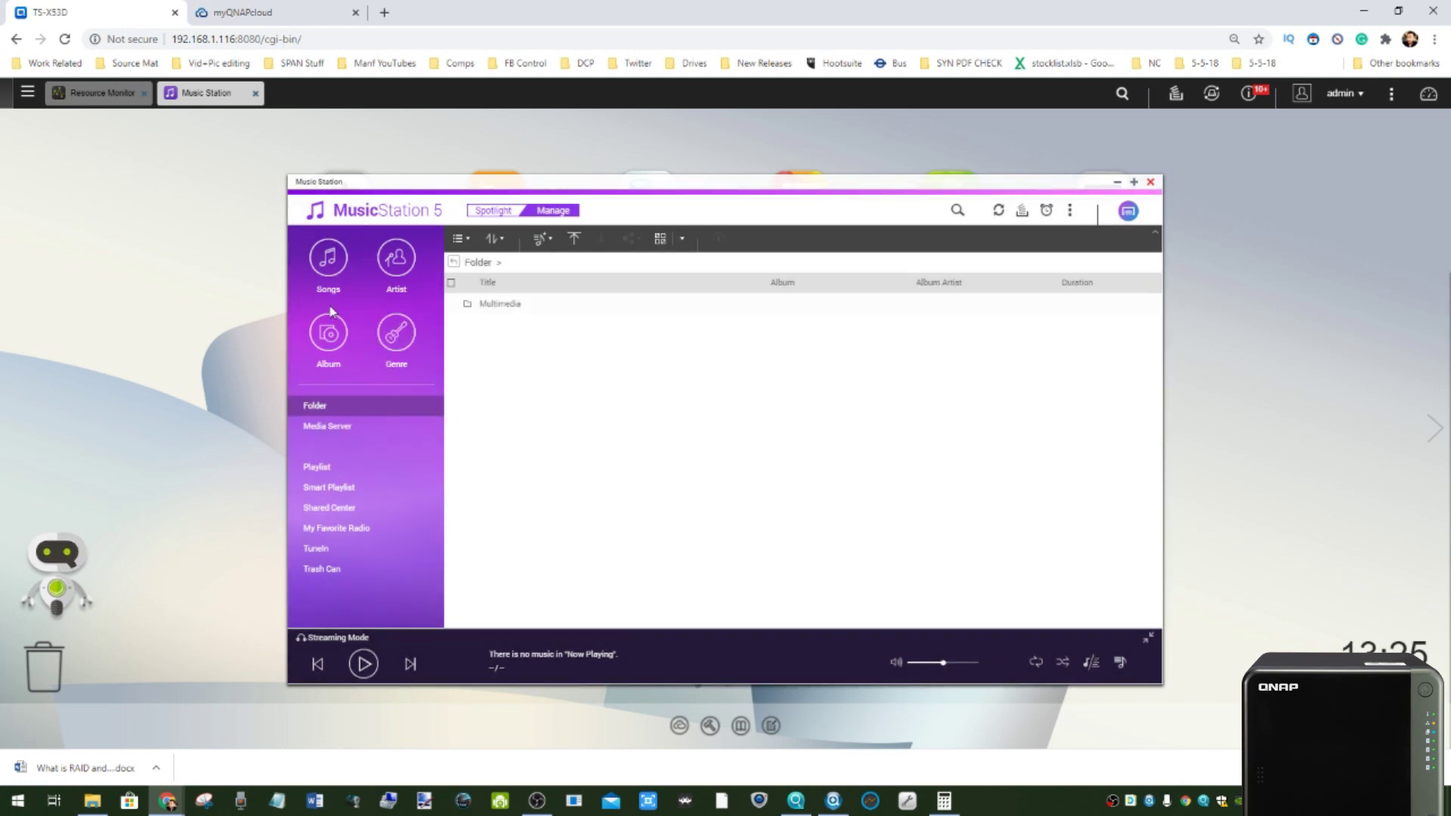
{"action": "left_click", "coordinate": [328, 337]}
{"action": "left_click", "coordinate": [396, 333]}
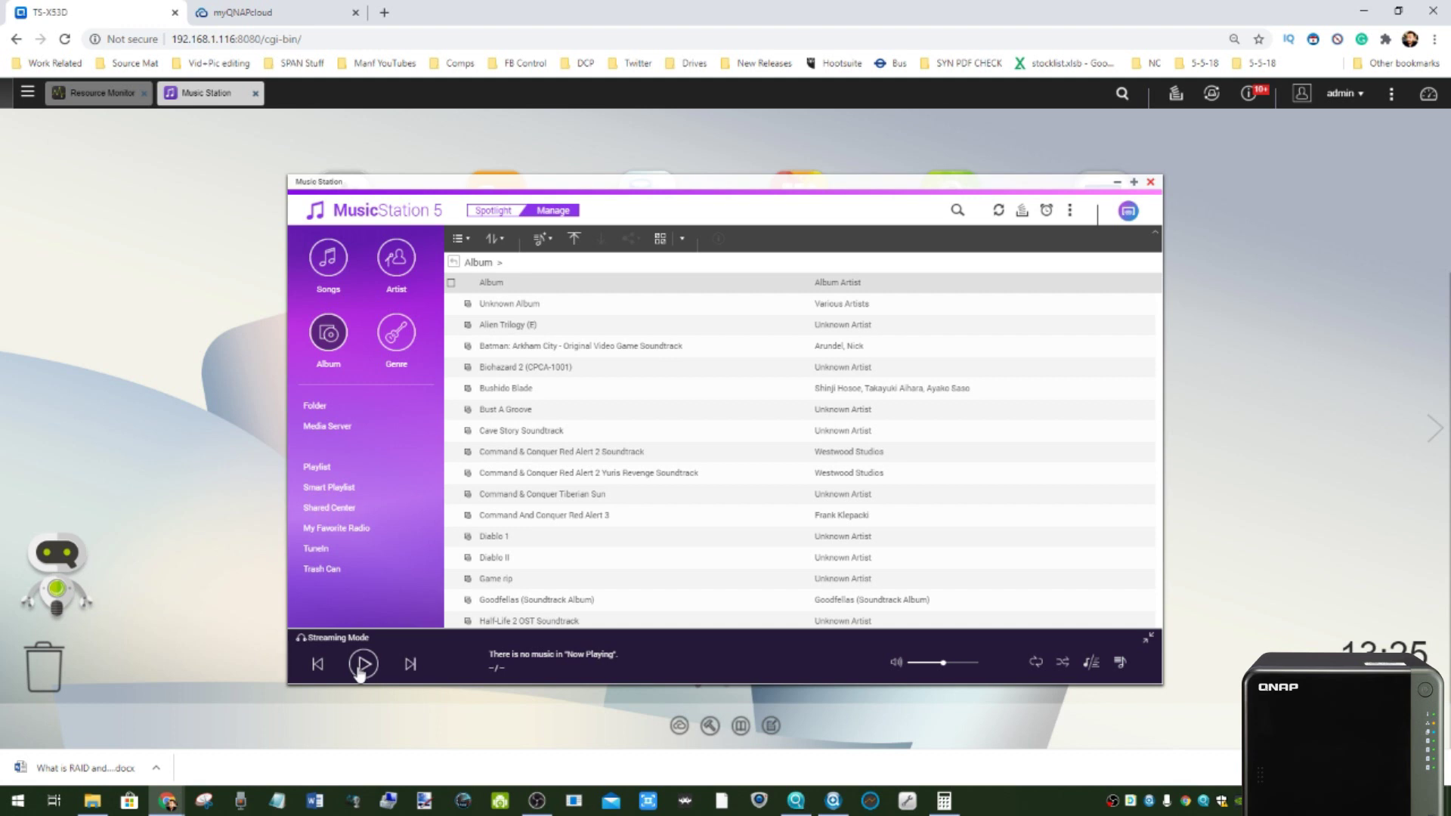
{"action": "left_click", "coordinate": [1127, 211]}
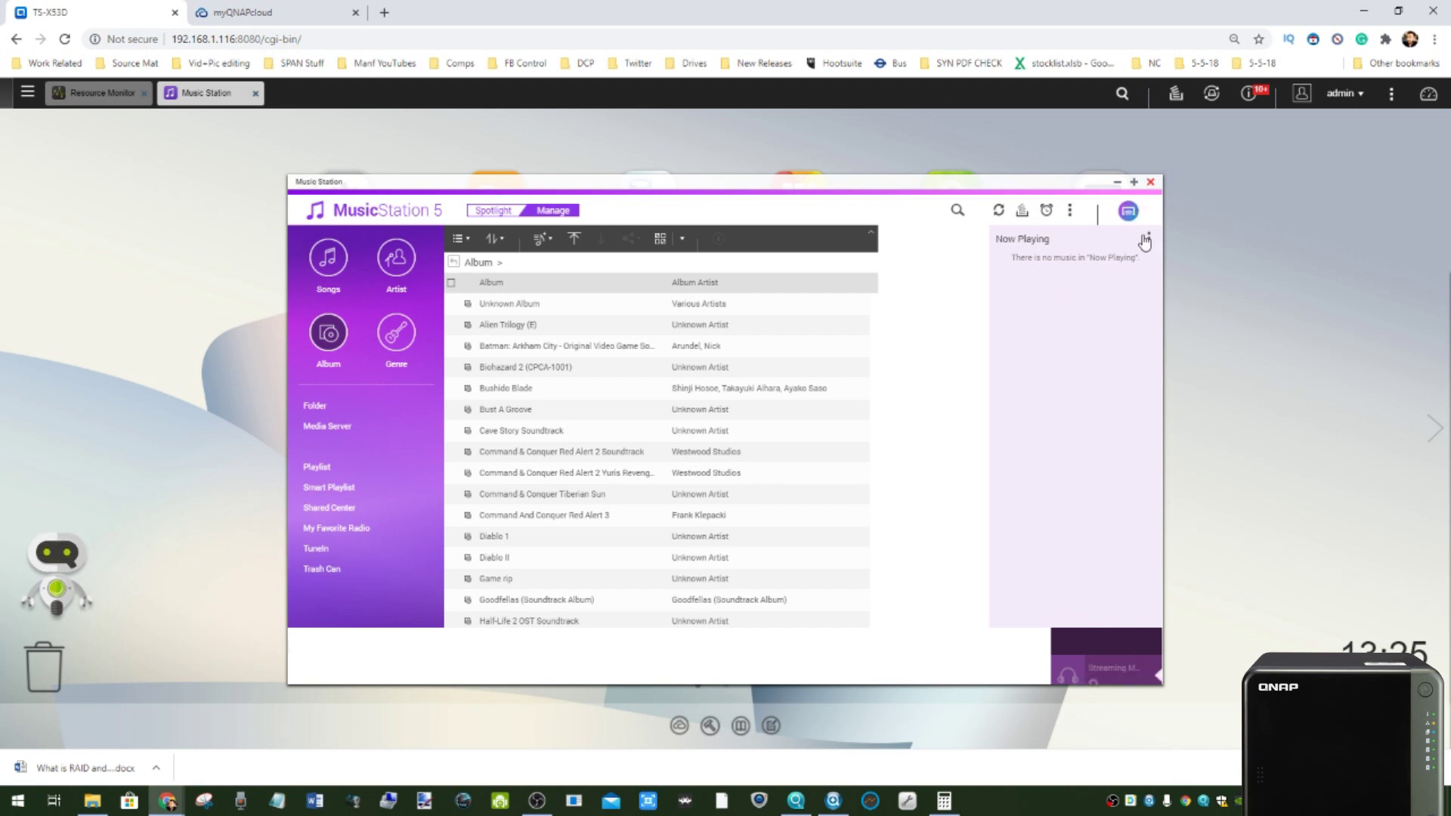
{"action": "left_click", "coordinate": [1151, 184]}
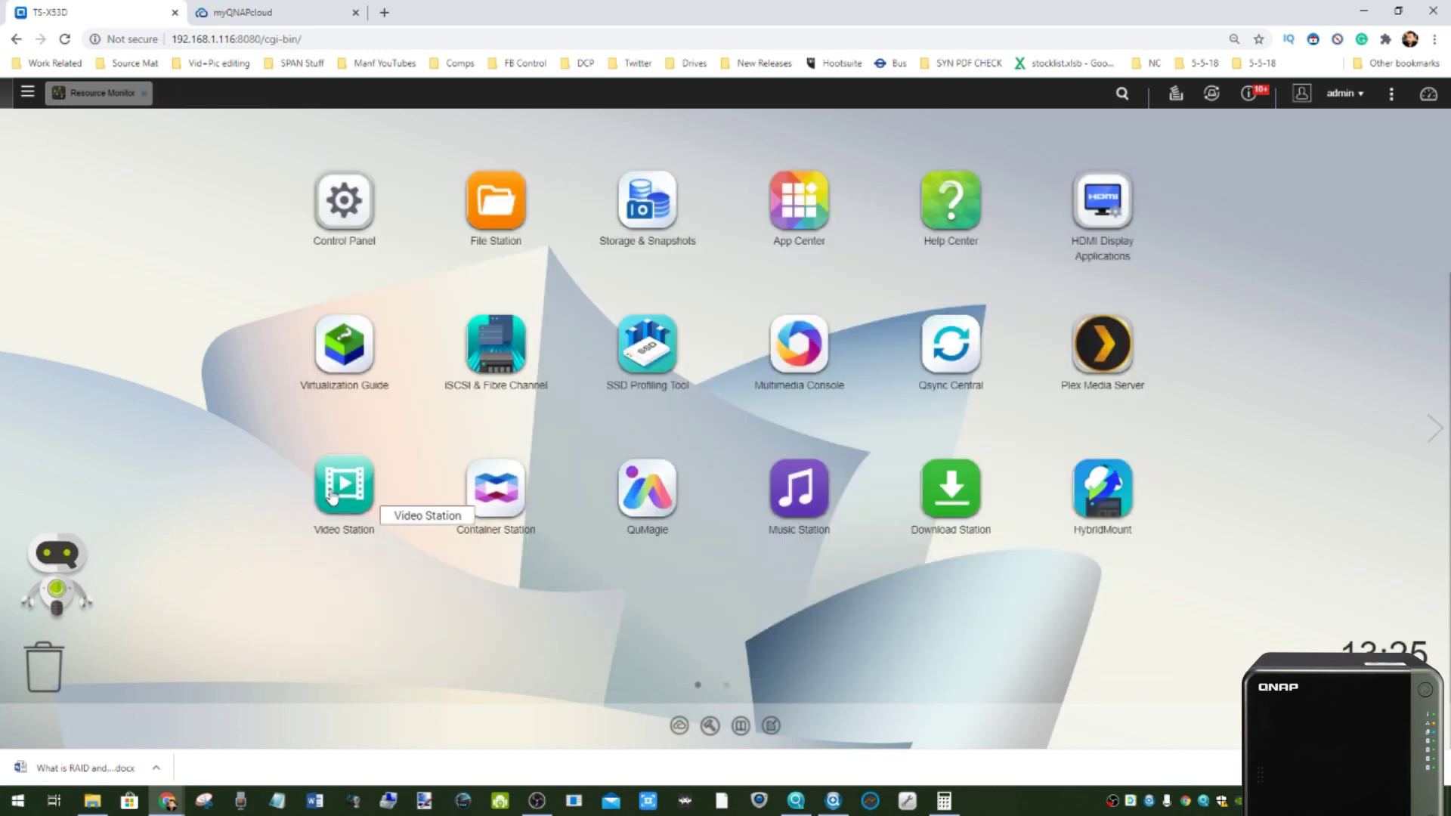
- Launch Video Station and view the Black Books details under TV Shows
{"action": "left_click", "coordinate": [388, 453]}
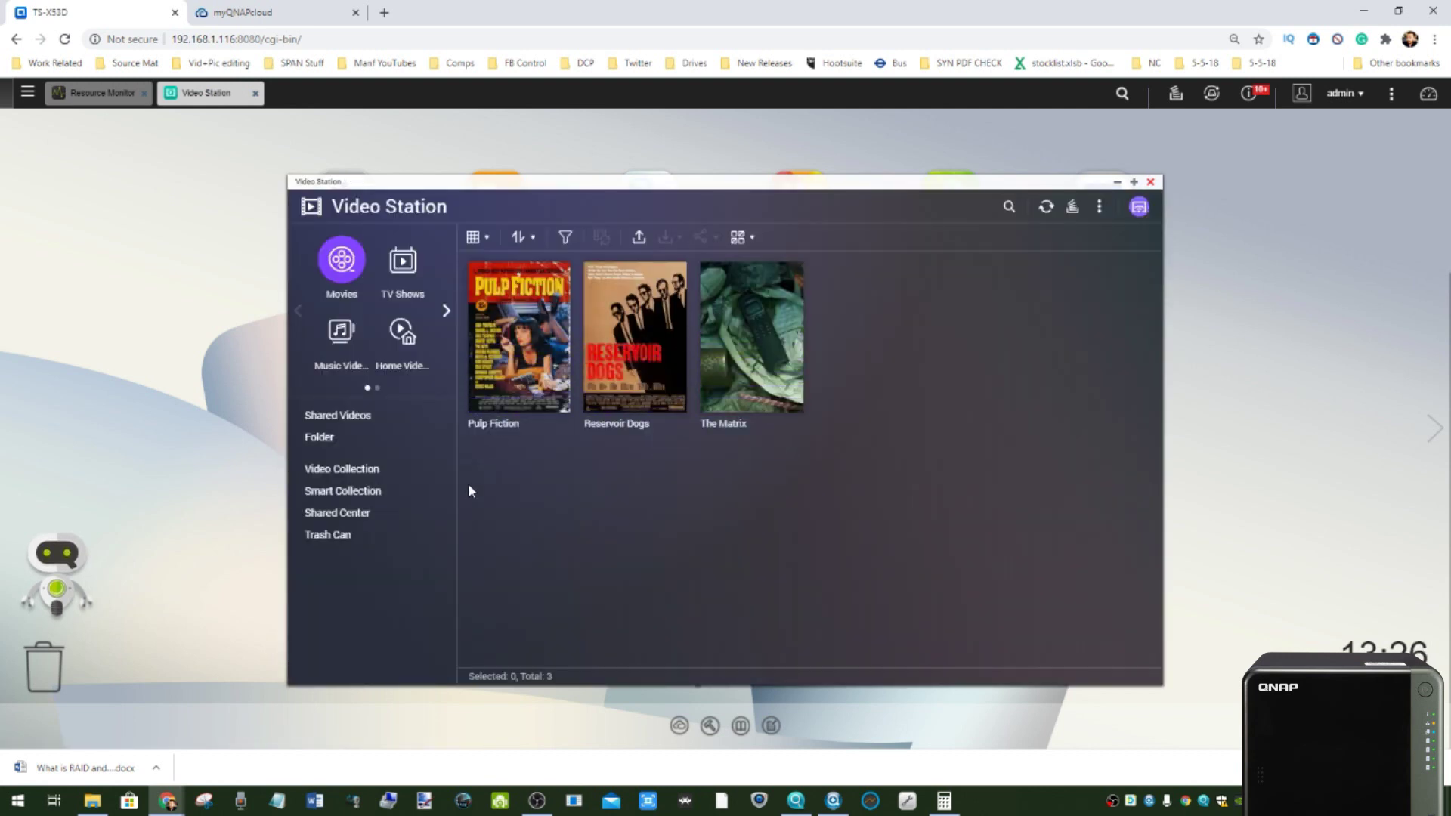
{"action": "mouse_move", "coordinate": [514, 303]}
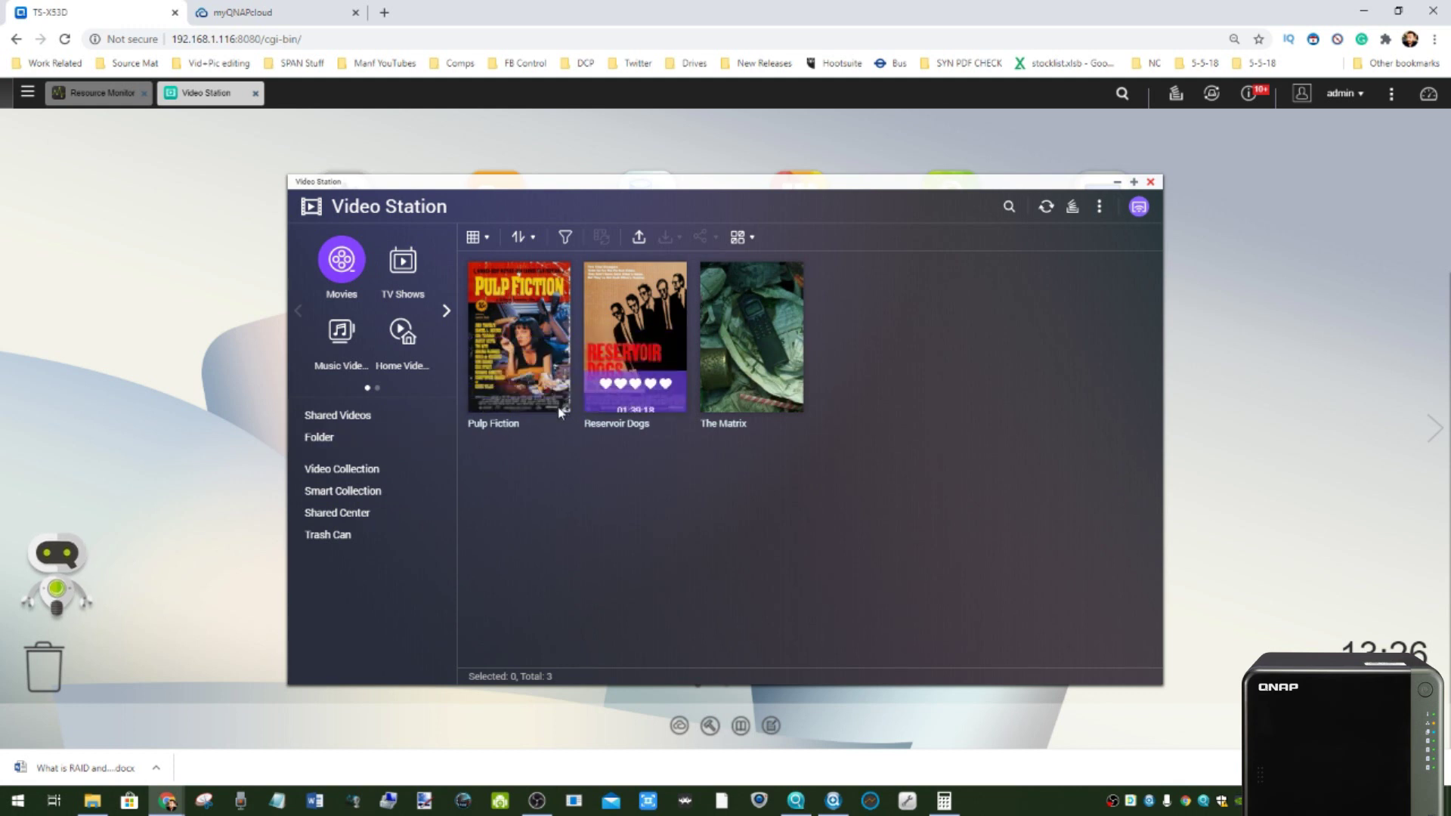
{"action": "left_click", "coordinate": [402, 261]}
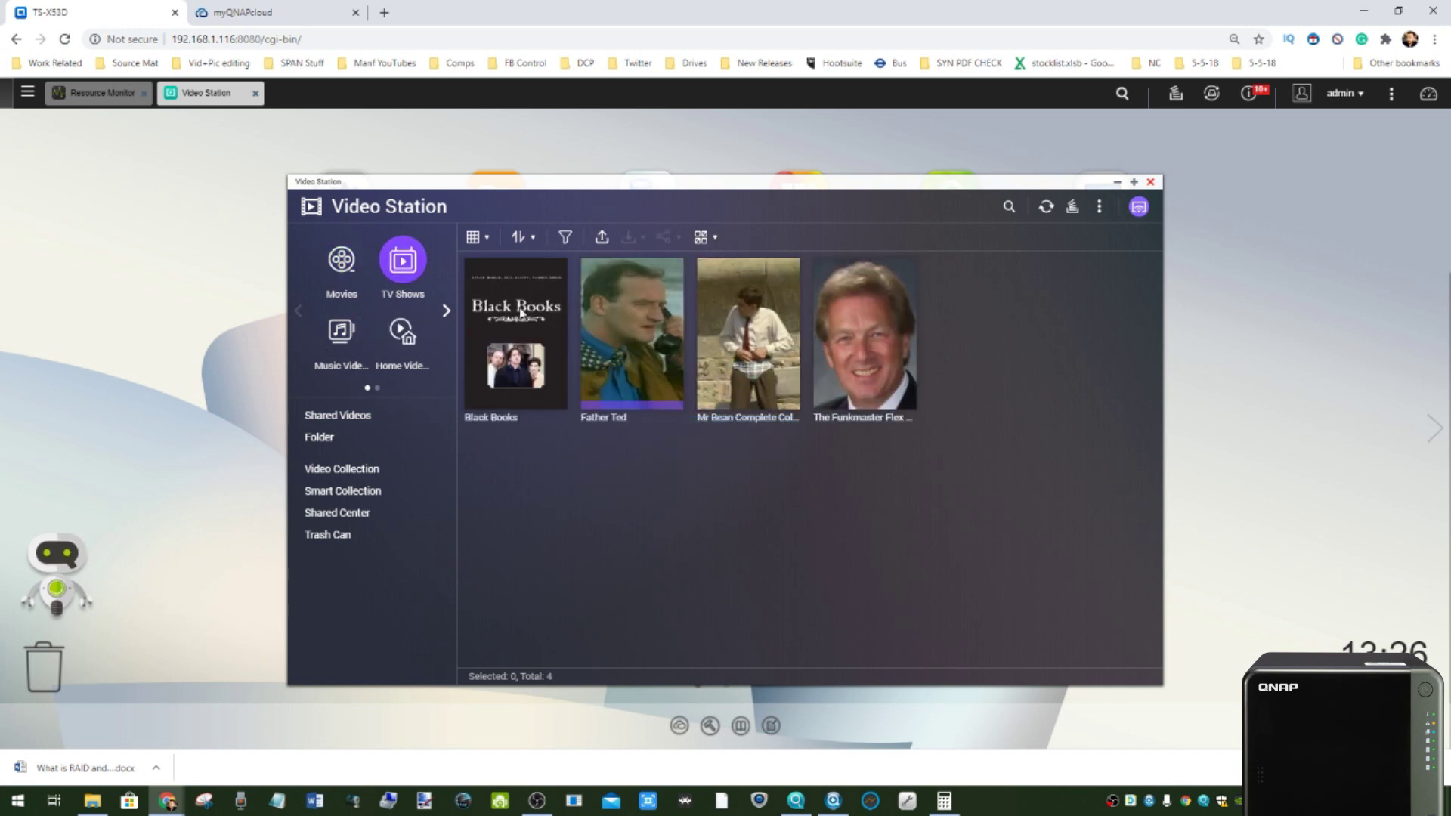
{"action": "left_click", "coordinate": [499, 305]}
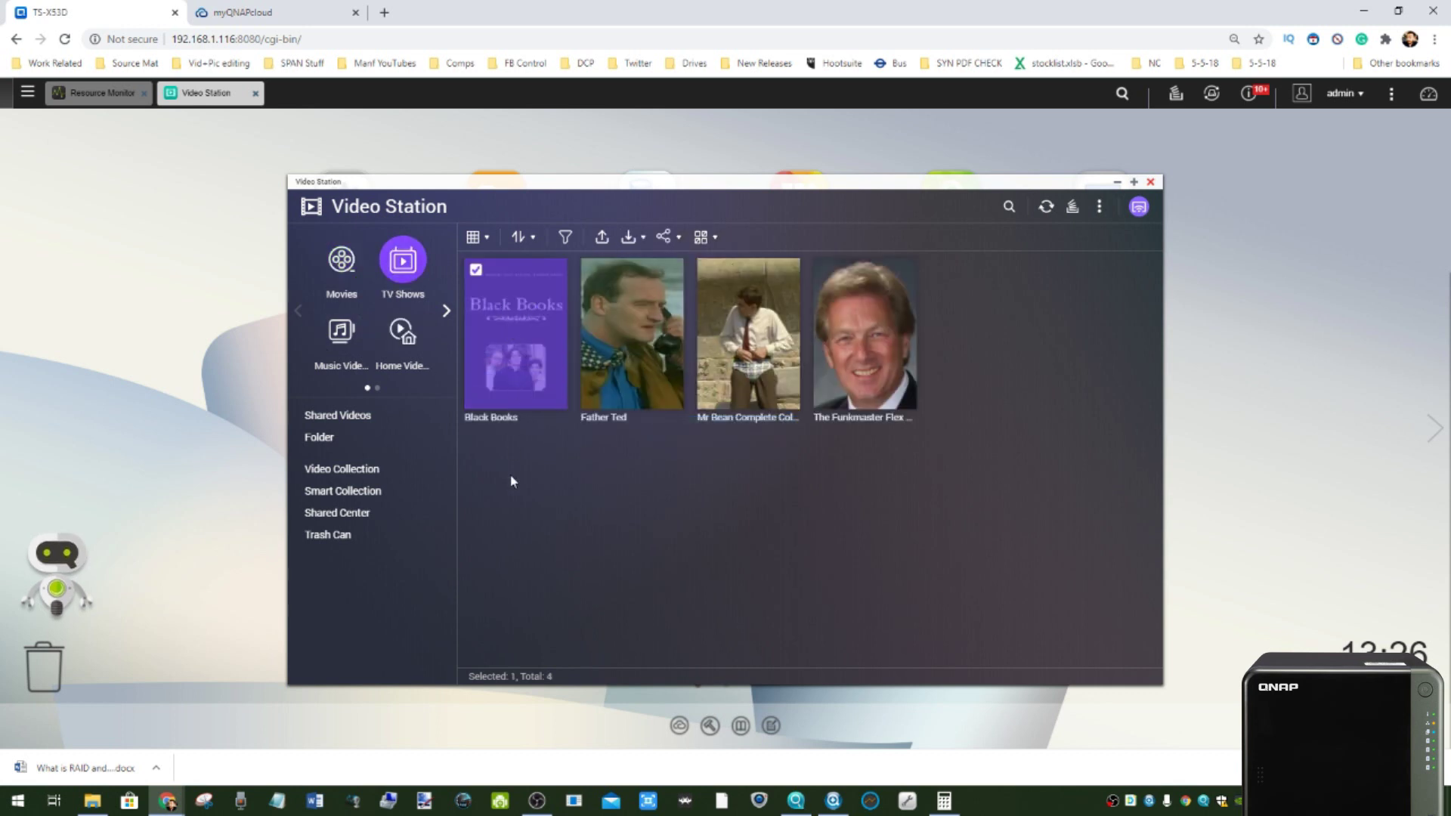
{"action": "left_click", "coordinate": [550, 388]}
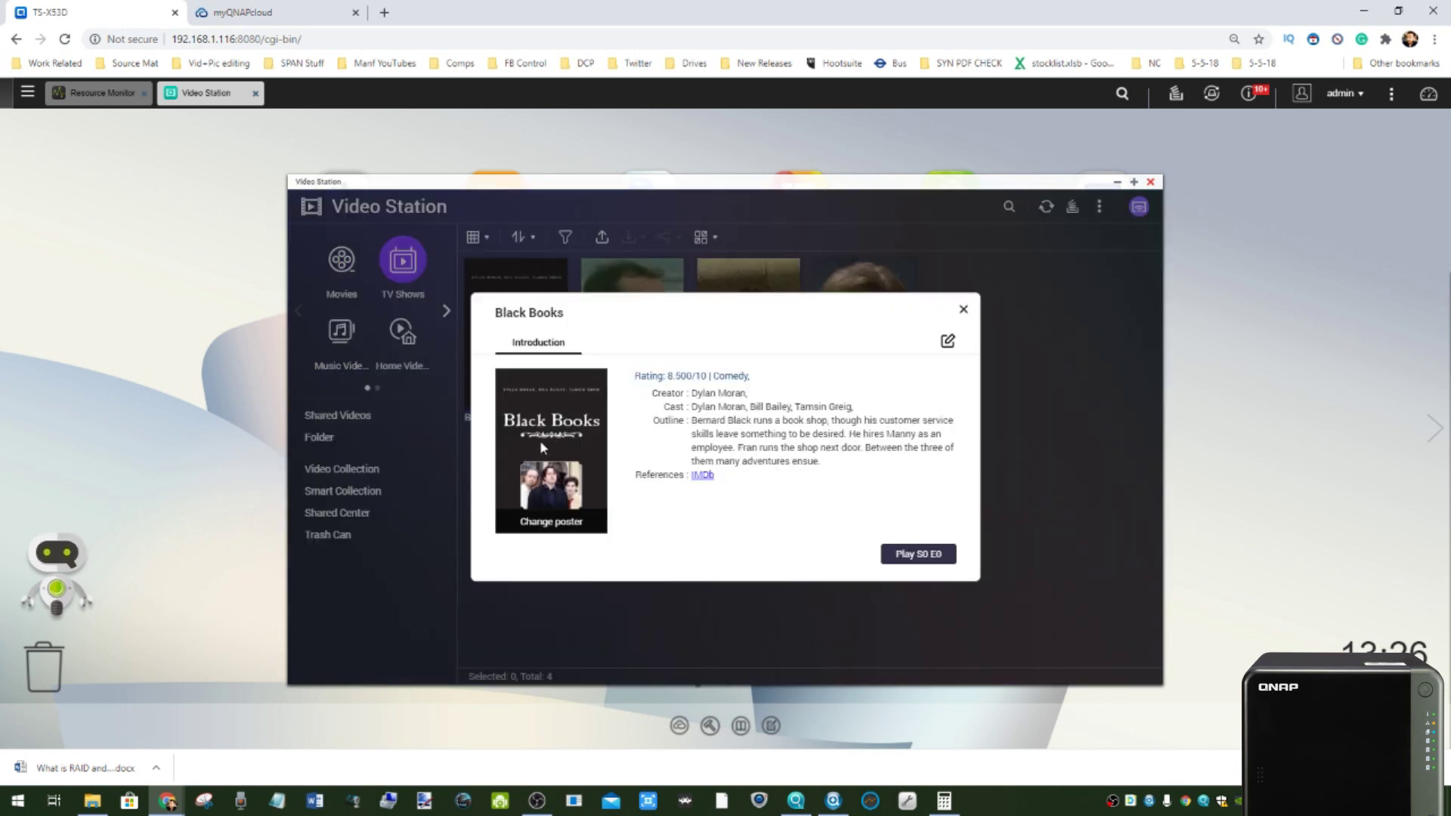
{"action": "left_click_drag", "start_coordinate": [832, 461], "coordinate": [692, 420]}
{"action": "left_click", "coordinate": [693, 411]}
{"action": "triple_click", "coordinate": [693, 410]}
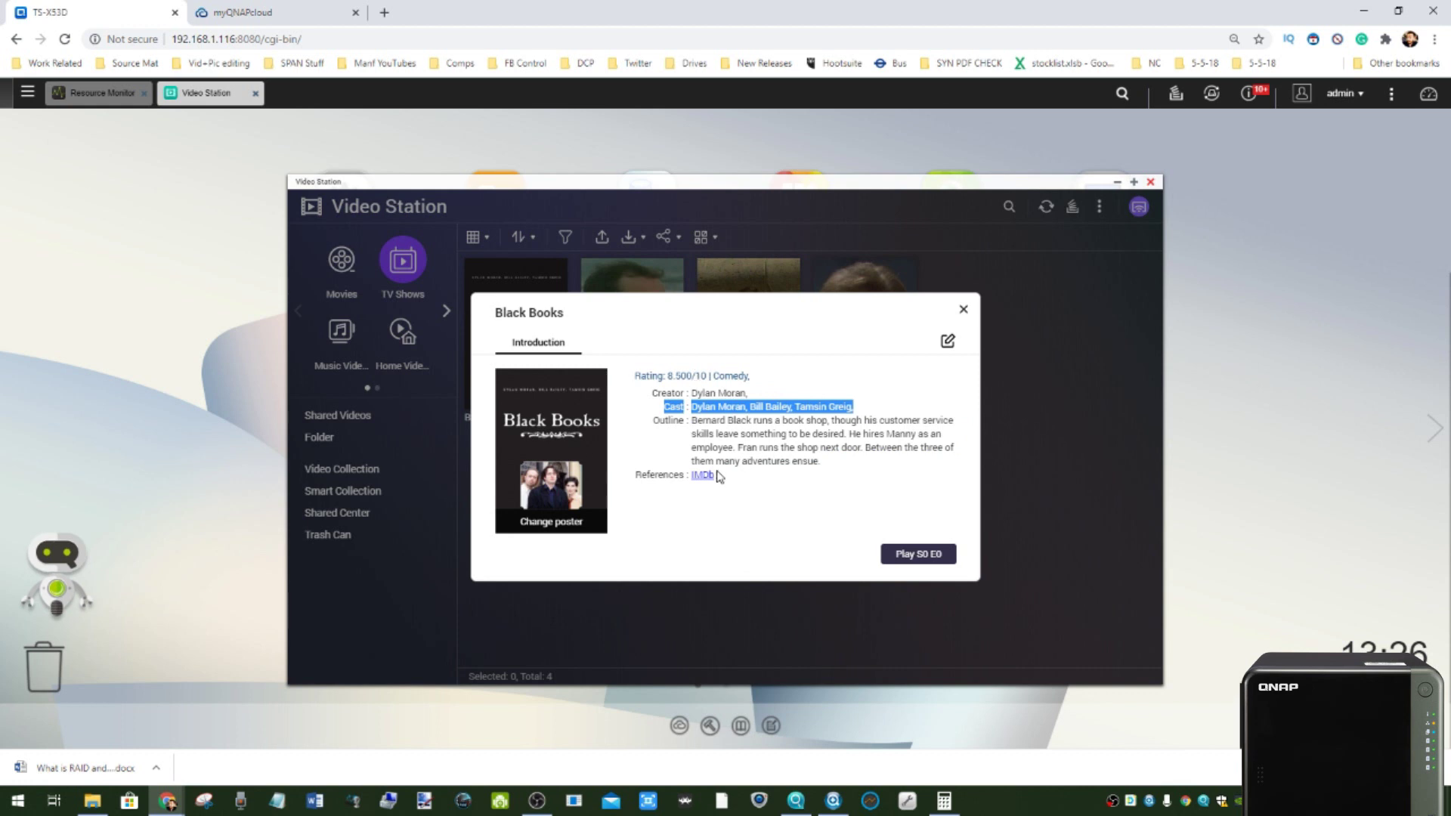
{"action": "left_click", "coordinate": [965, 311]}
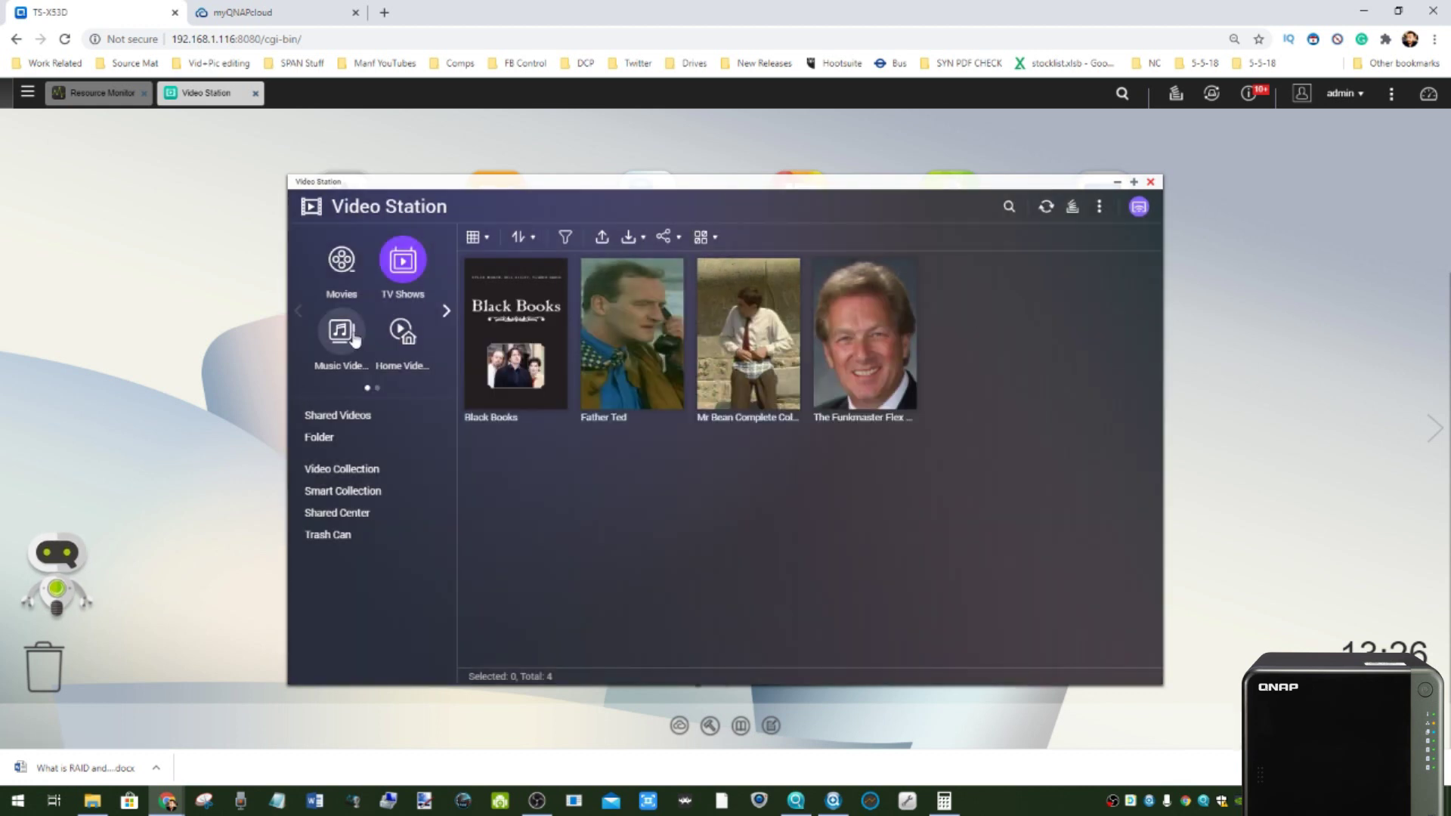
- Browse the video categories and the Home Video jellyfish clips
{"action": "left_click", "coordinate": [445, 310]}
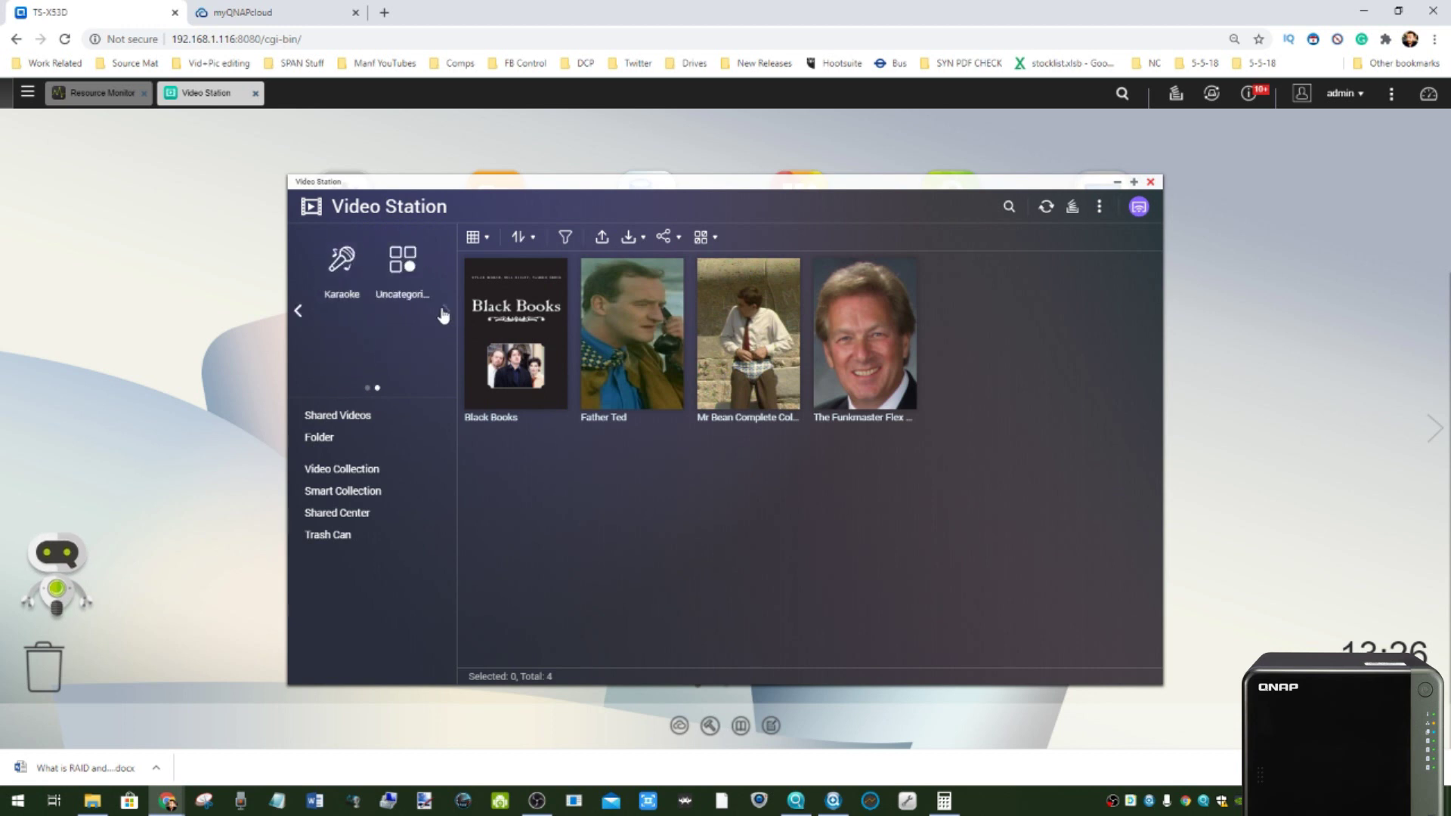
{"action": "left_click", "coordinate": [297, 313]}
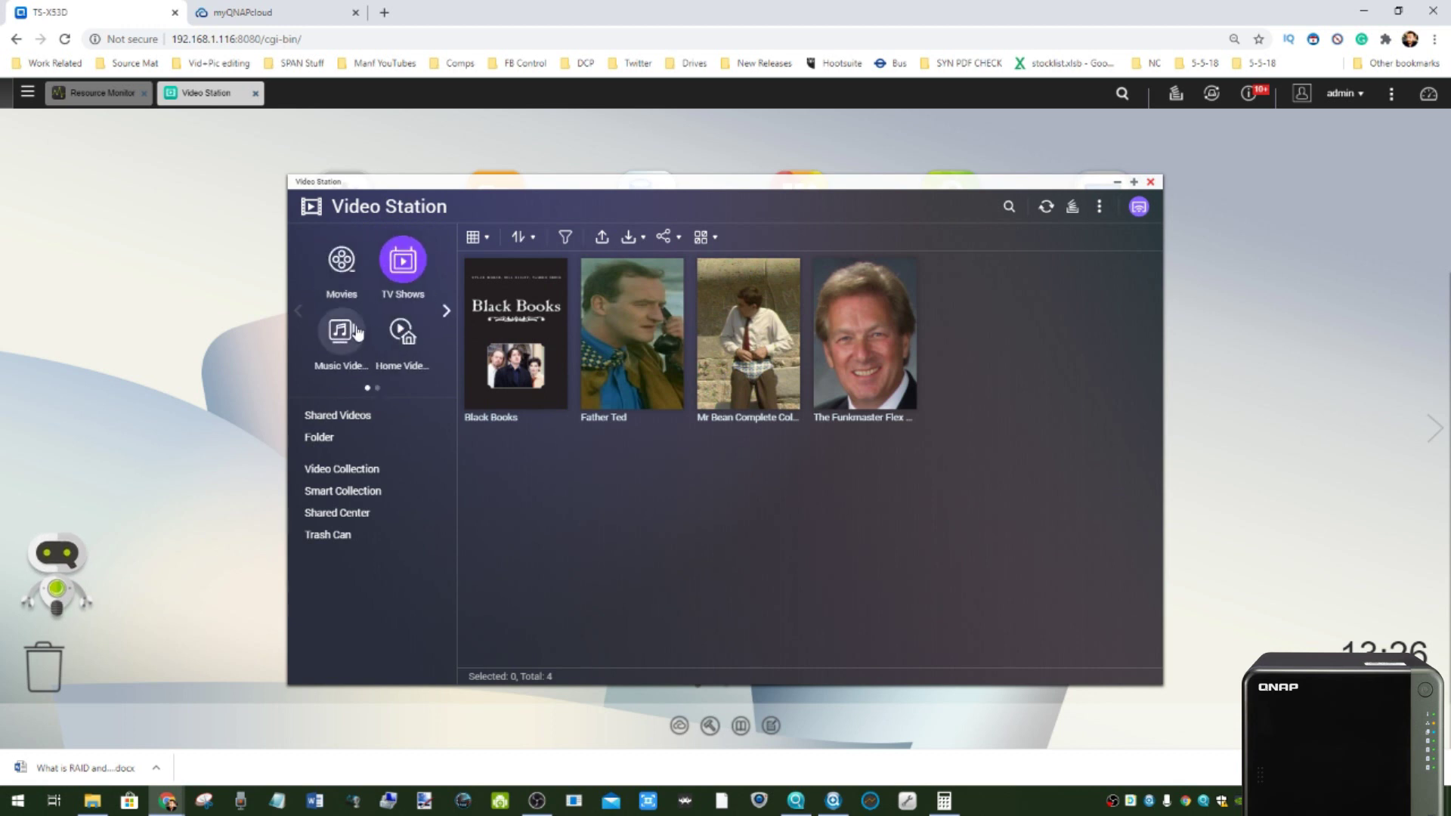
{"action": "left_click", "coordinate": [402, 334]}
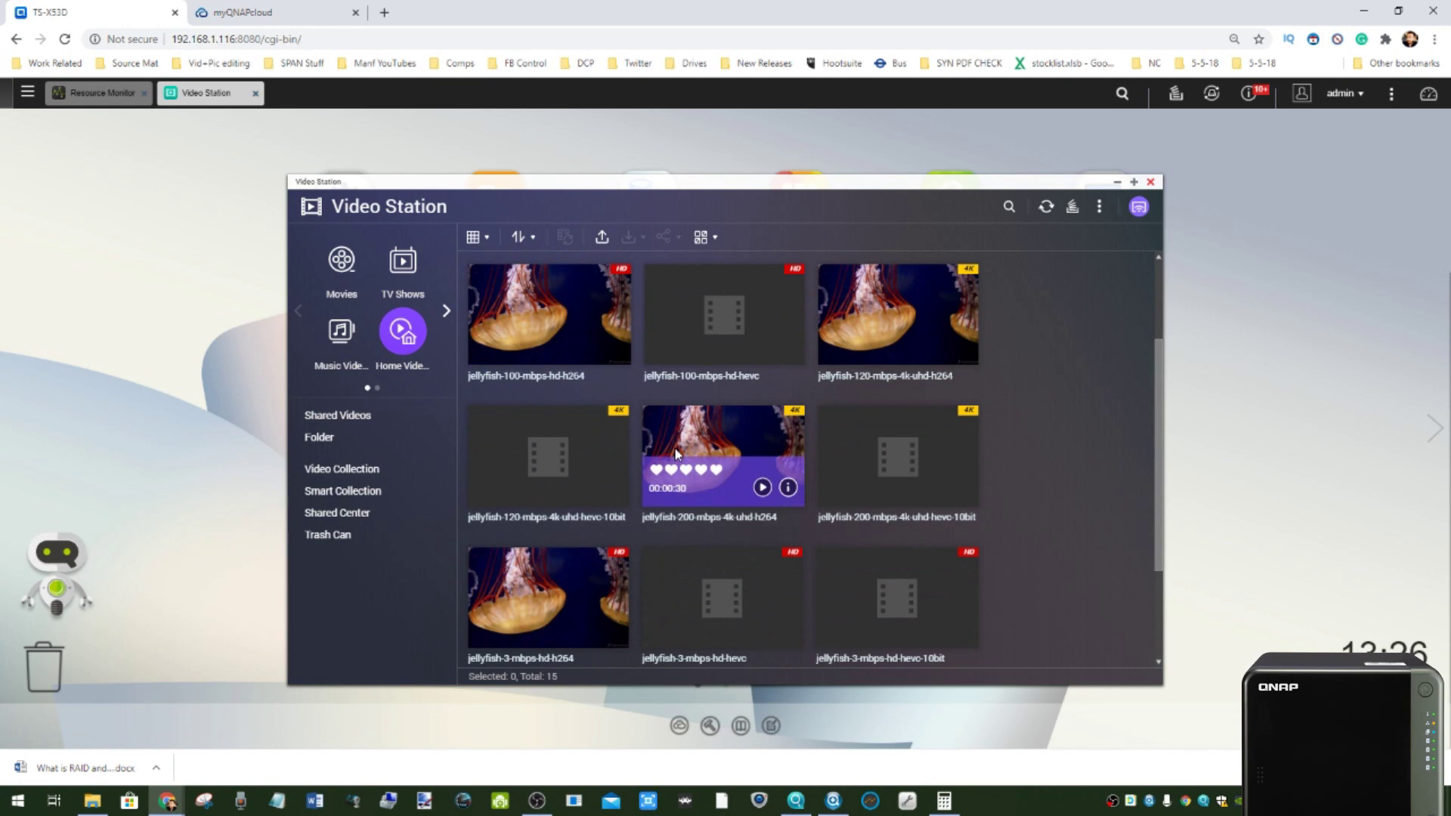
{"action": "scroll", "coordinate": [680, 453], "scroll_direction": "down", "scroll_amount": 3}
{"action": "scroll", "coordinate": [676, 453], "scroll_direction": "up", "scroll_amount": 3}
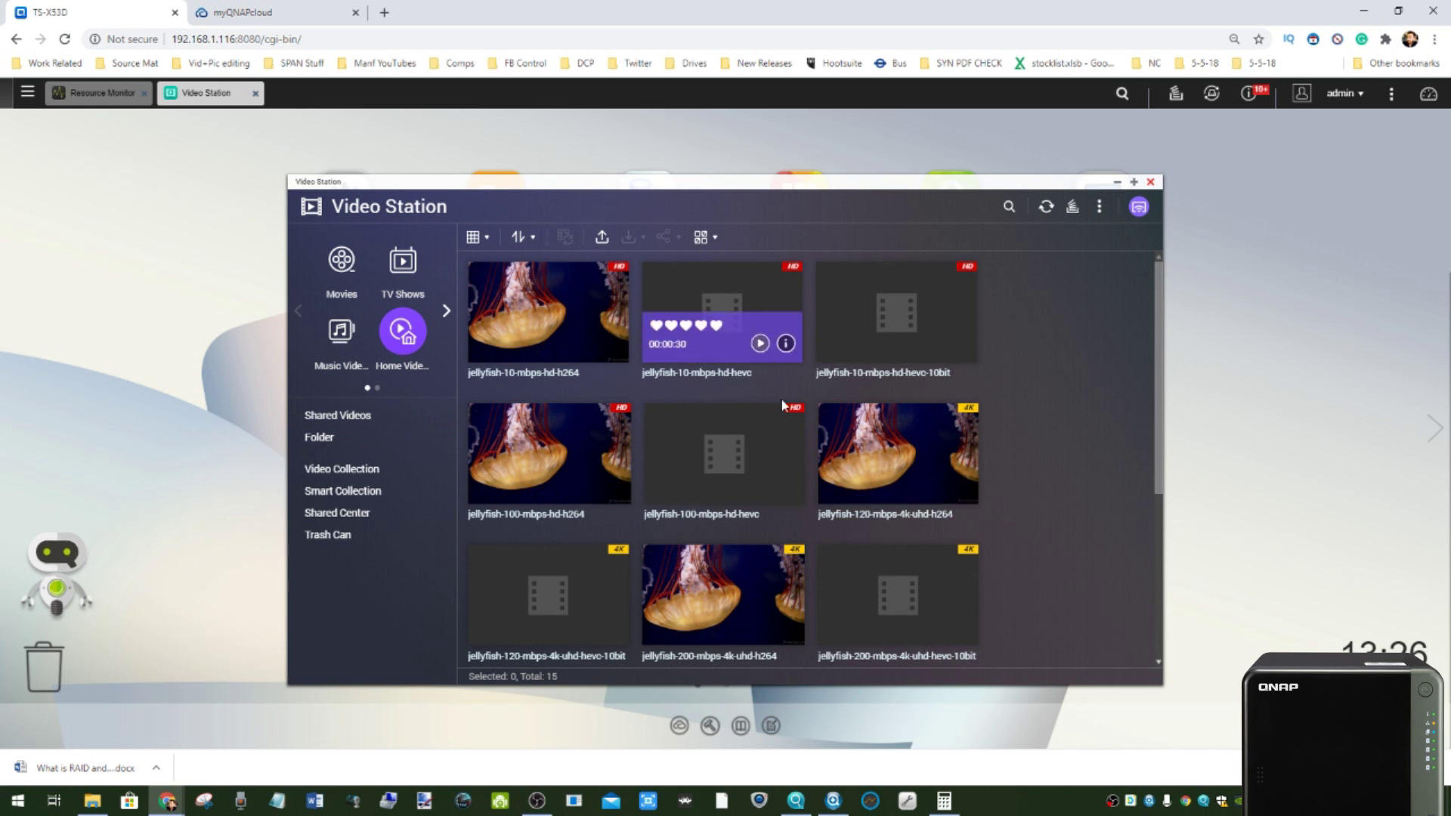
- Show all 84 Shared Videos, check 01 MrBean's Streaming to options, then close Video Station
{"action": "left_click", "coordinate": [329, 470]}
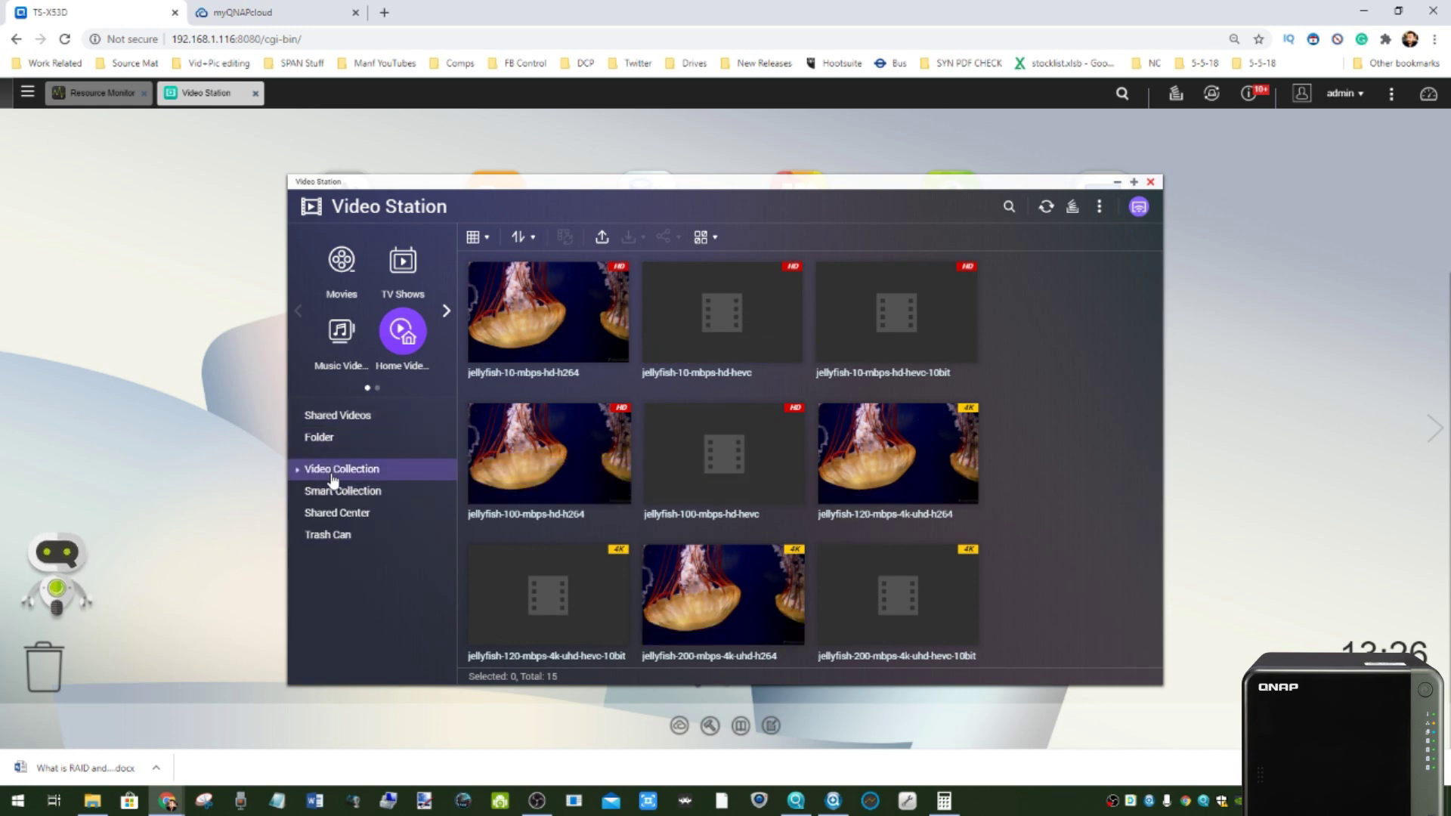
{"action": "left_click", "coordinate": [338, 417]}
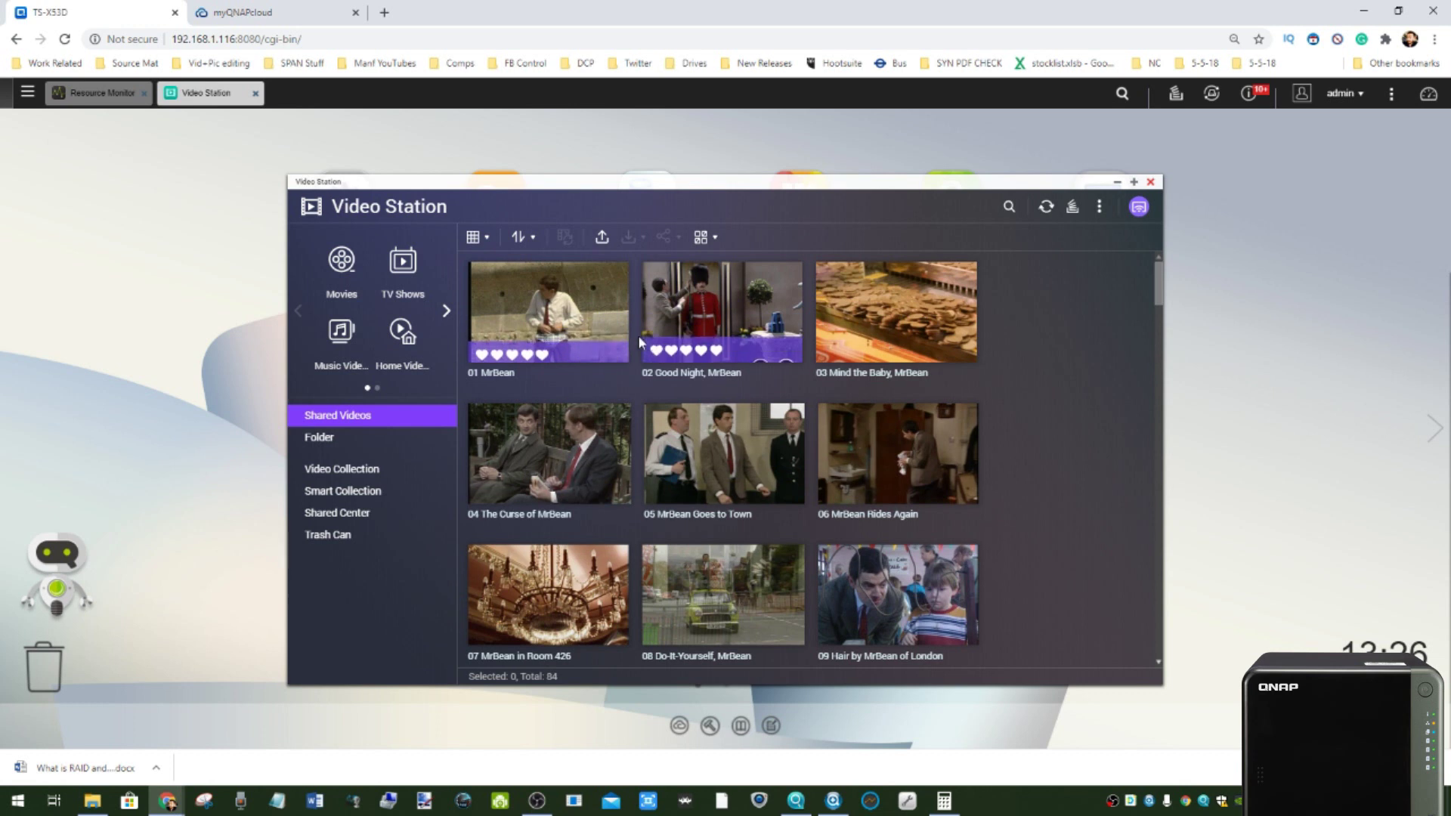
{"action": "right_click", "coordinate": [572, 289]}
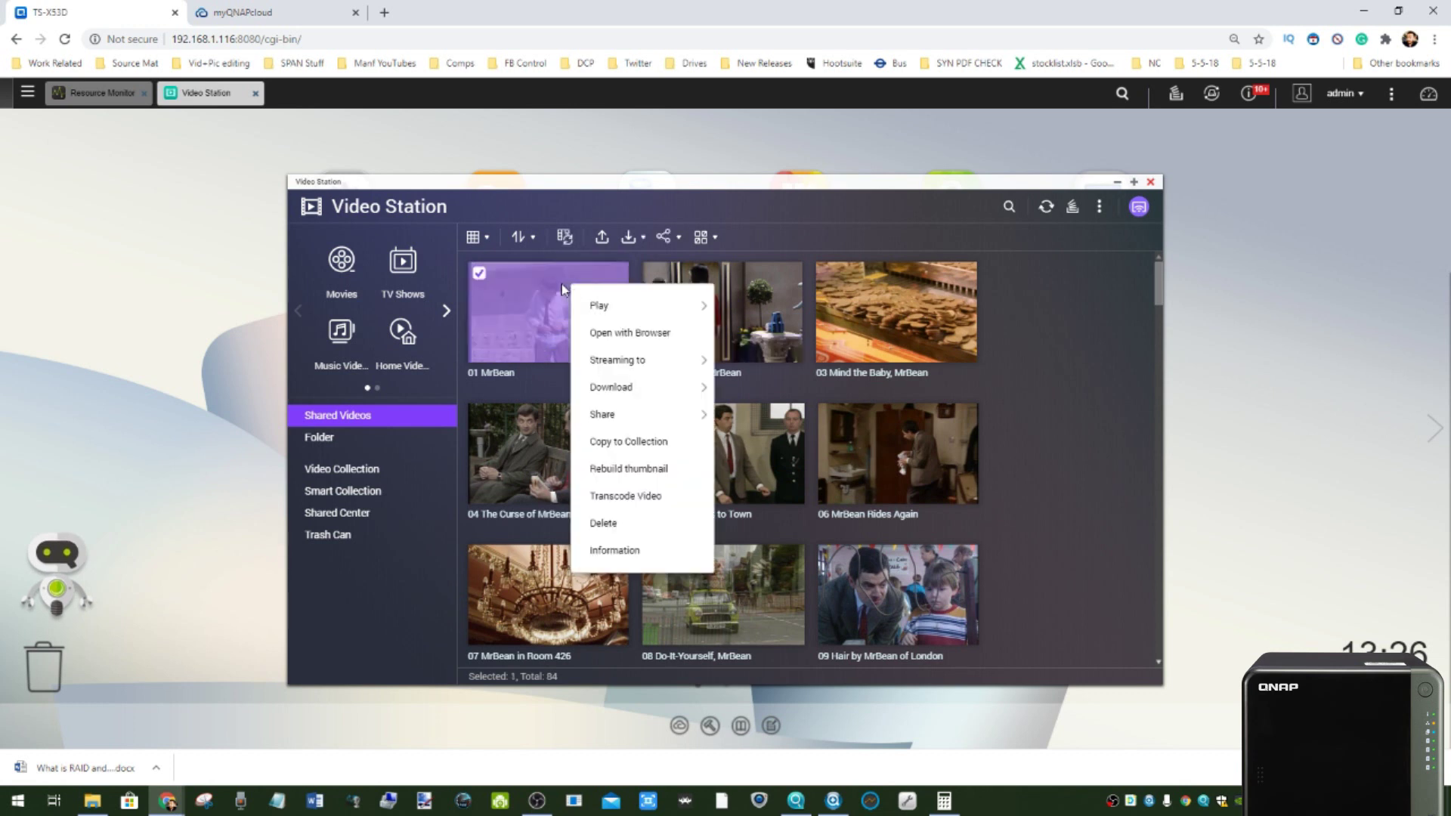
{"action": "mouse_move", "coordinate": [633, 363]}
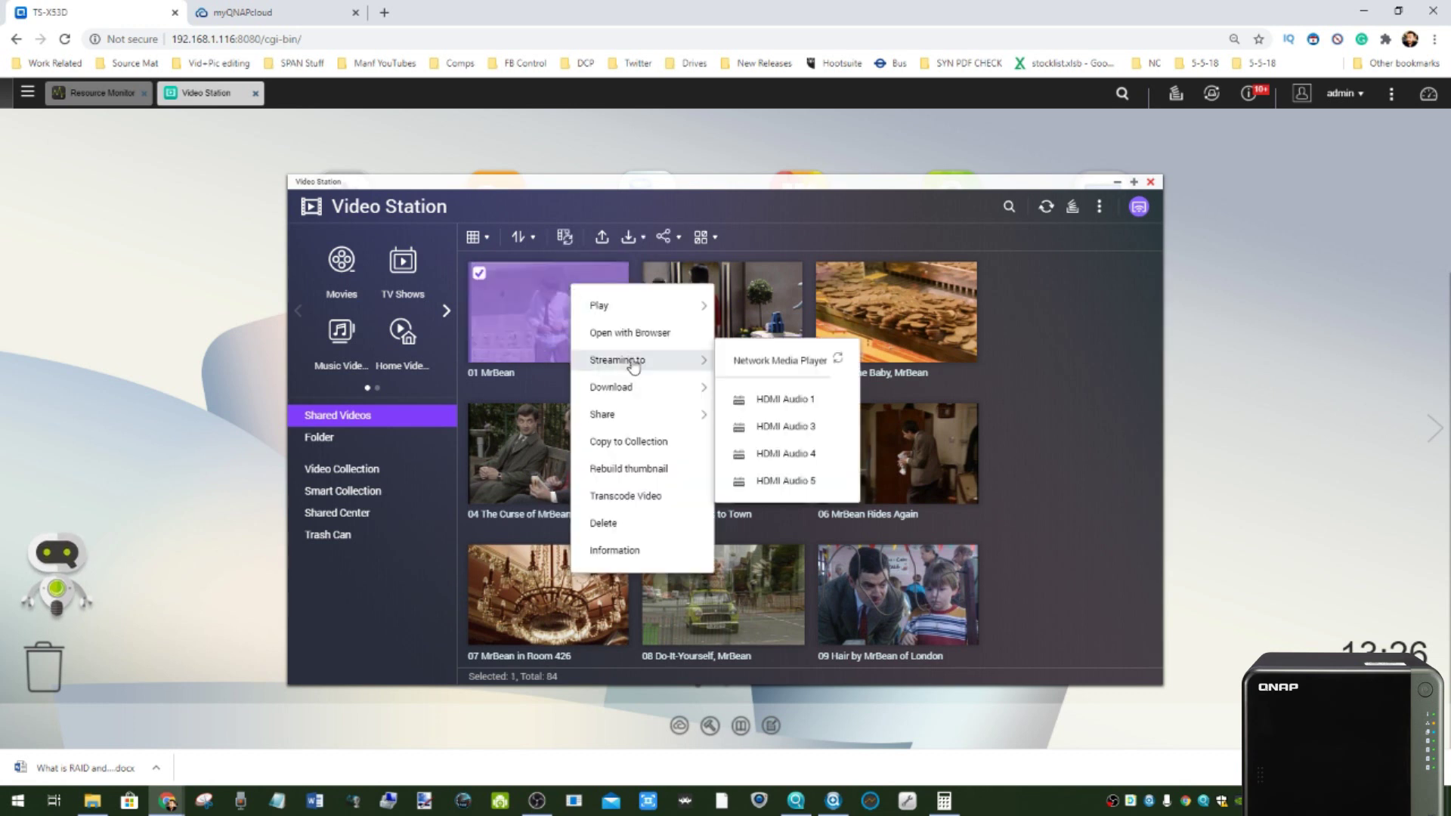
{"action": "left_click", "coordinate": [1113, 290]}
{"action": "left_click", "coordinate": [1151, 183]}
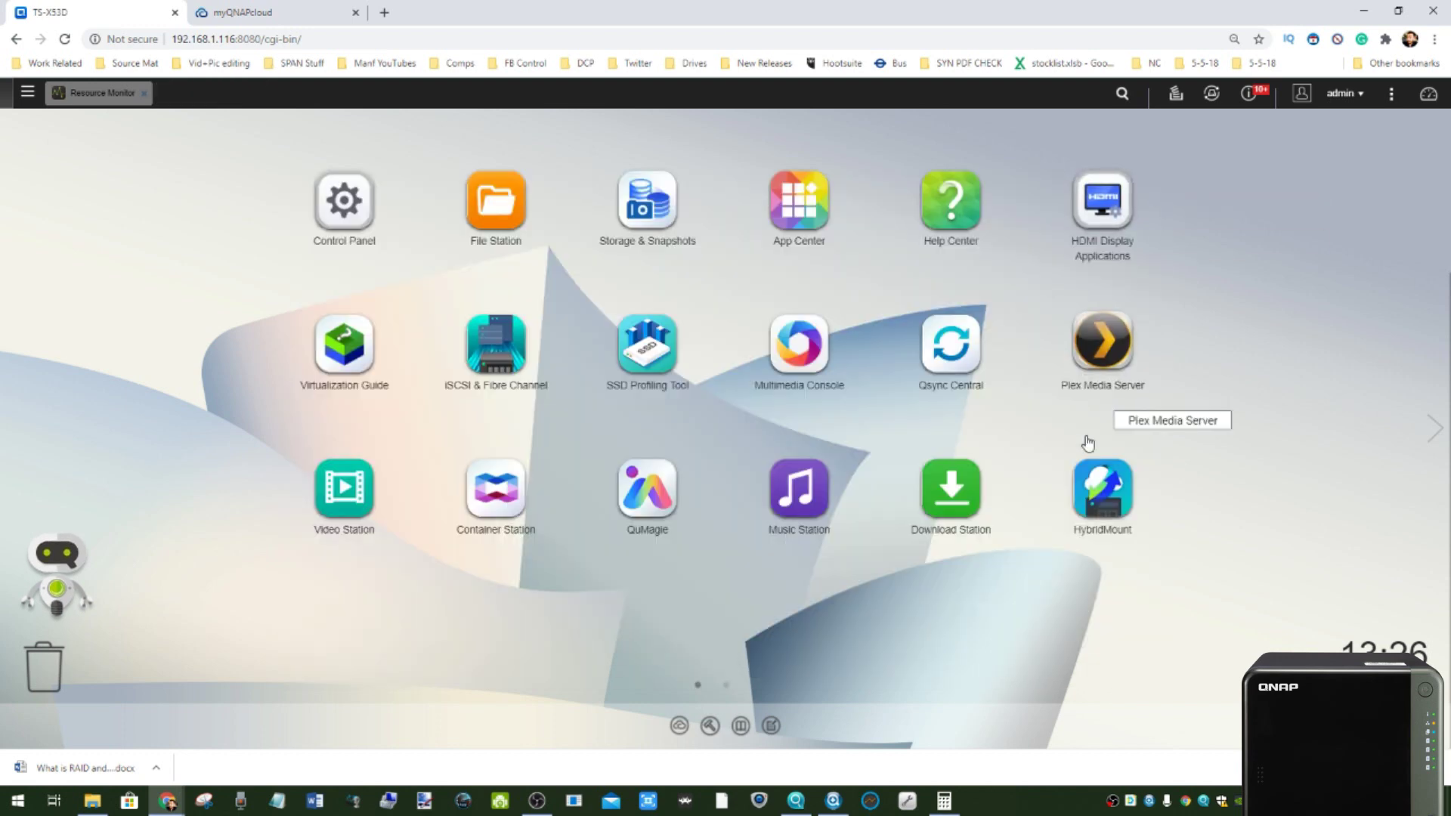
- Launch Photo Station from the second desktop page, scroll its food-photo gallery, and switch to Manage
{"action": "left_click", "coordinate": [1436, 430]}
{"action": "left_click", "coordinate": [496, 201]}
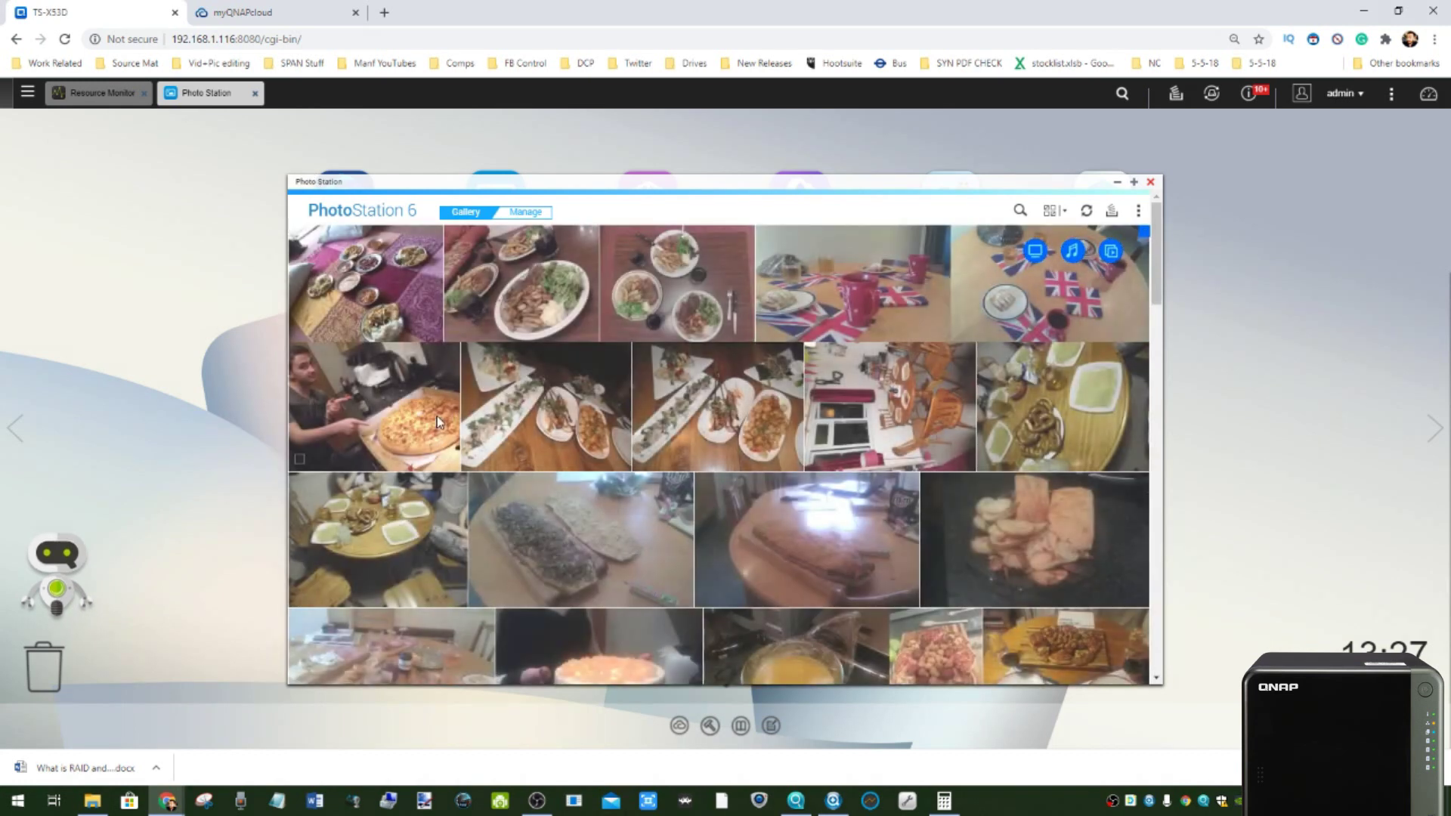
{"action": "scroll", "coordinate": [678, 358], "scroll_direction": "down", "scroll_amount": 2}
{"action": "scroll", "coordinate": [678, 357], "scroll_direction": "down", "scroll_amount": 10}
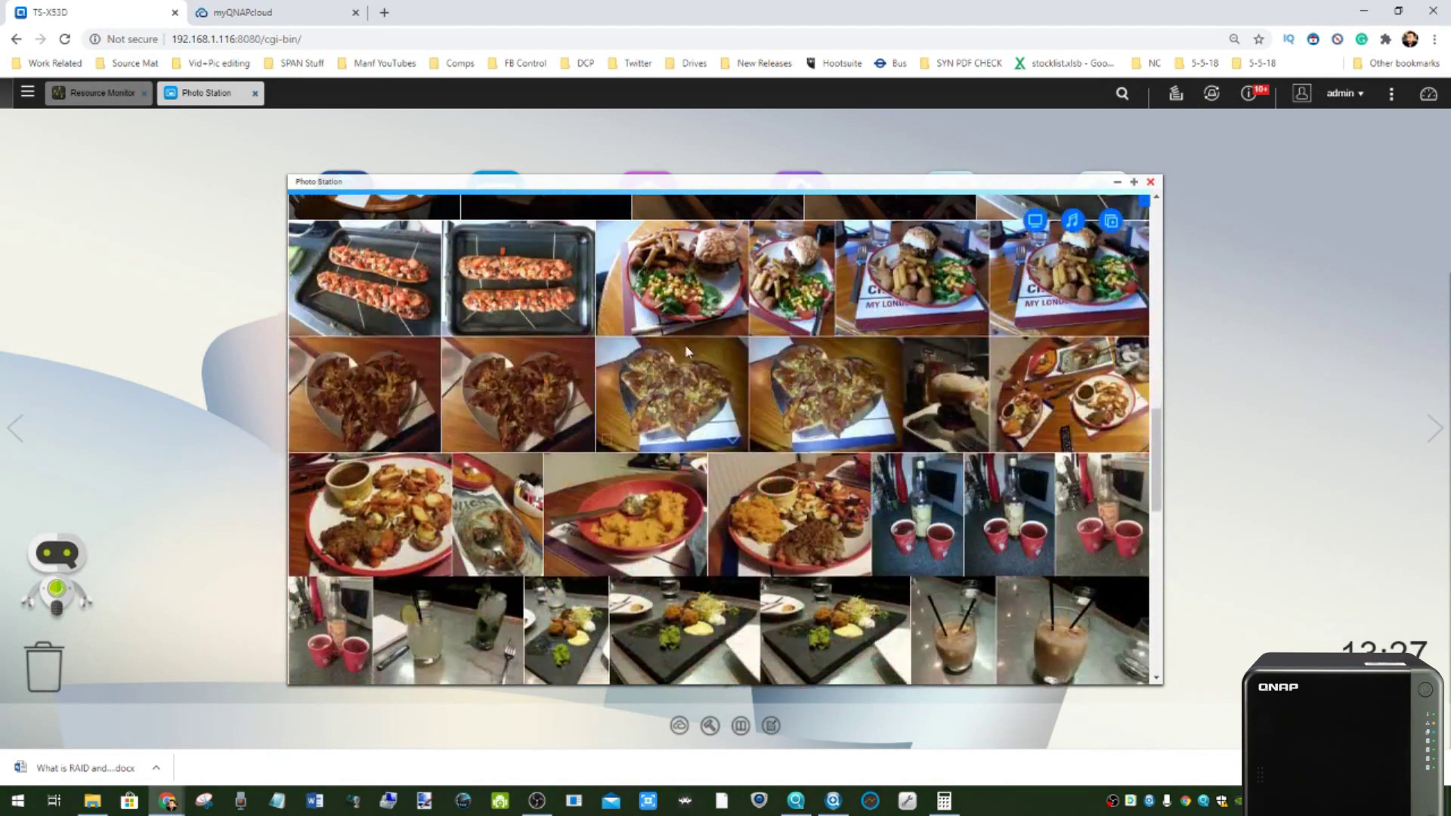
{"action": "scroll", "coordinate": [687, 349], "scroll_direction": "down", "scroll_amount": 5}
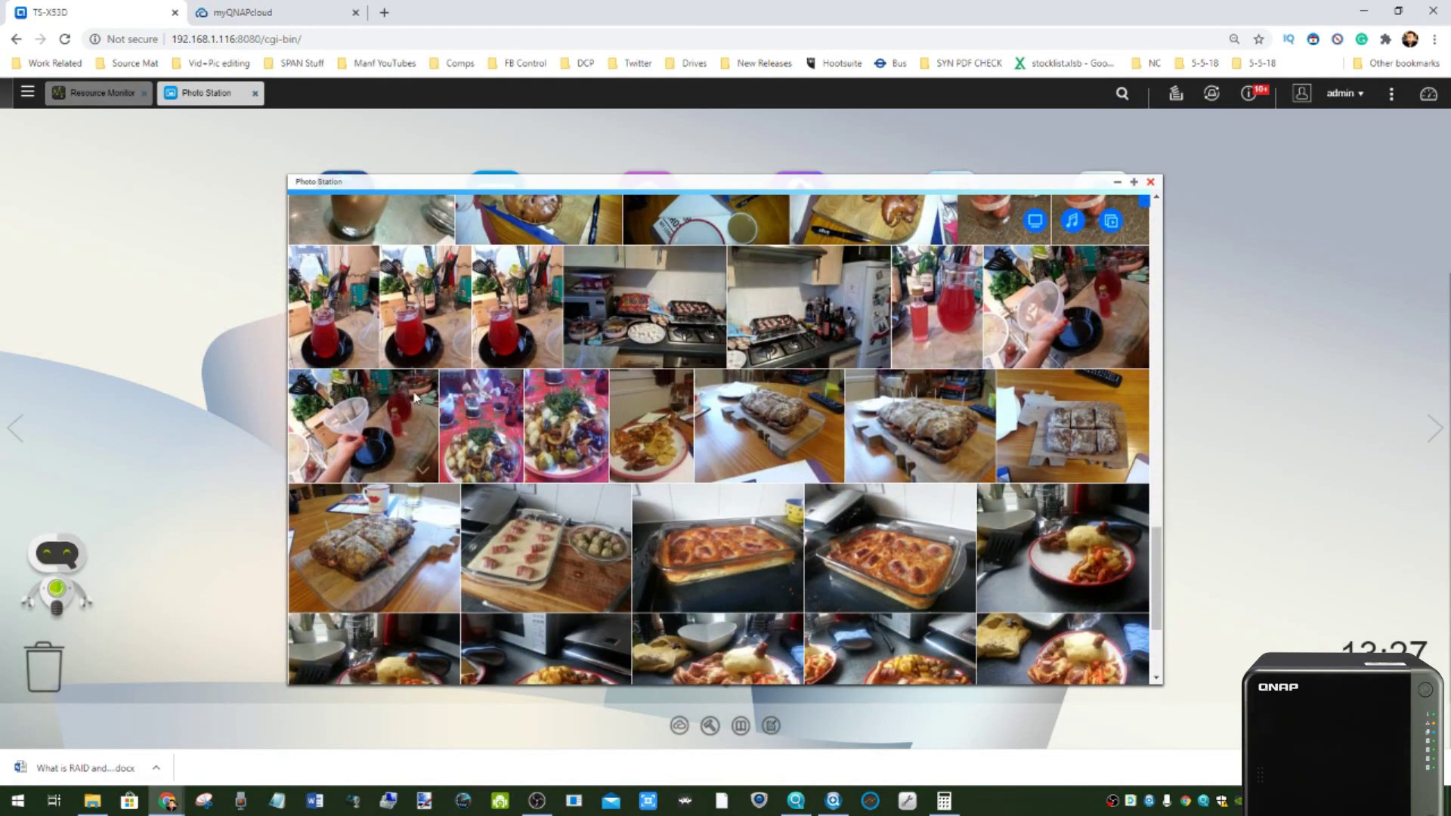
{"action": "scroll", "coordinate": [508, 349], "scroll_direction": "up", "scroll_amount": 8}
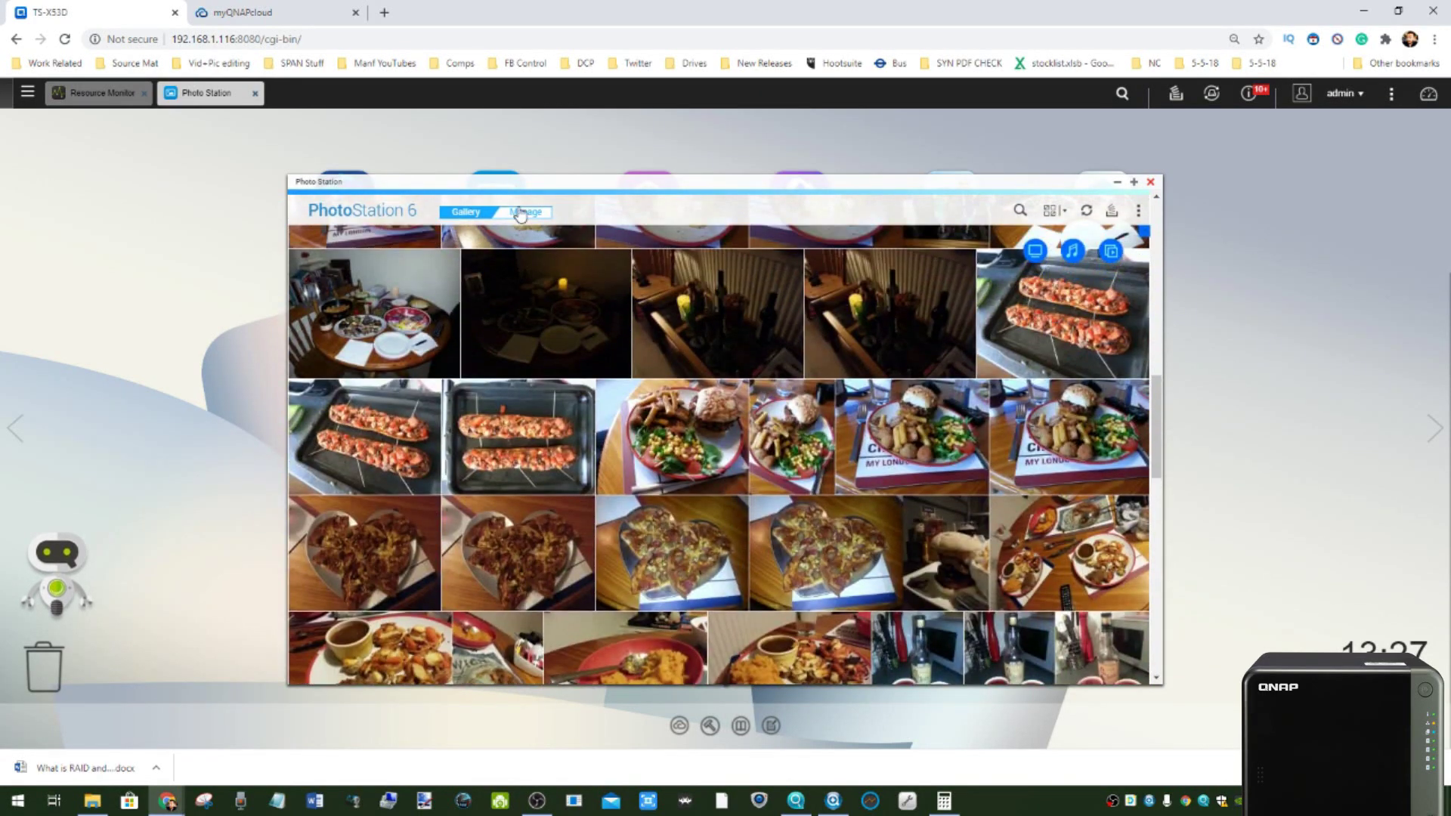
{"action": "left_click", "coordinate": [521, 215]}
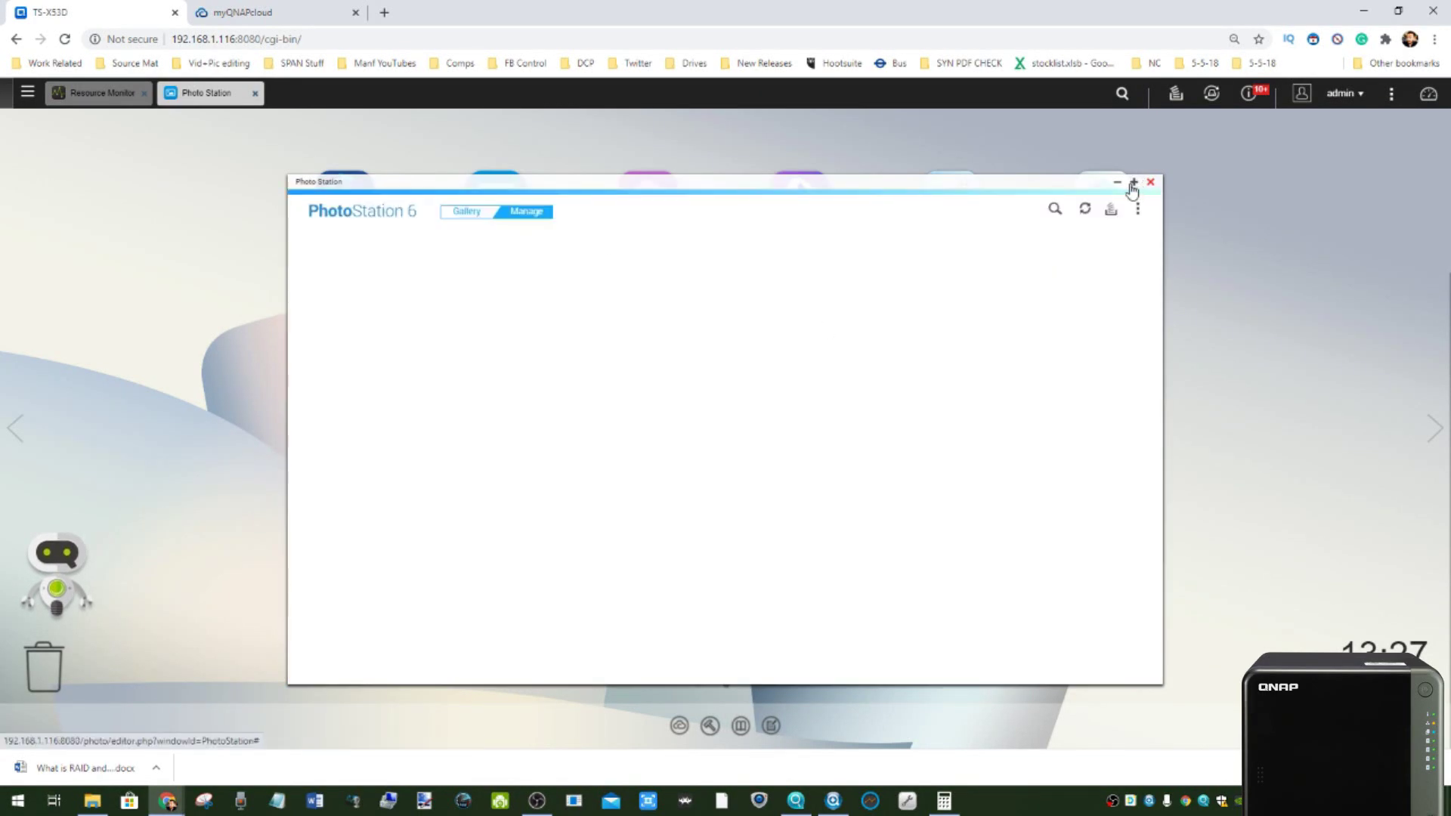
- Maximize the Photo Station window and scroll through its photo timeline
{"action": "left_click", "coordinate": [1133, 182]}
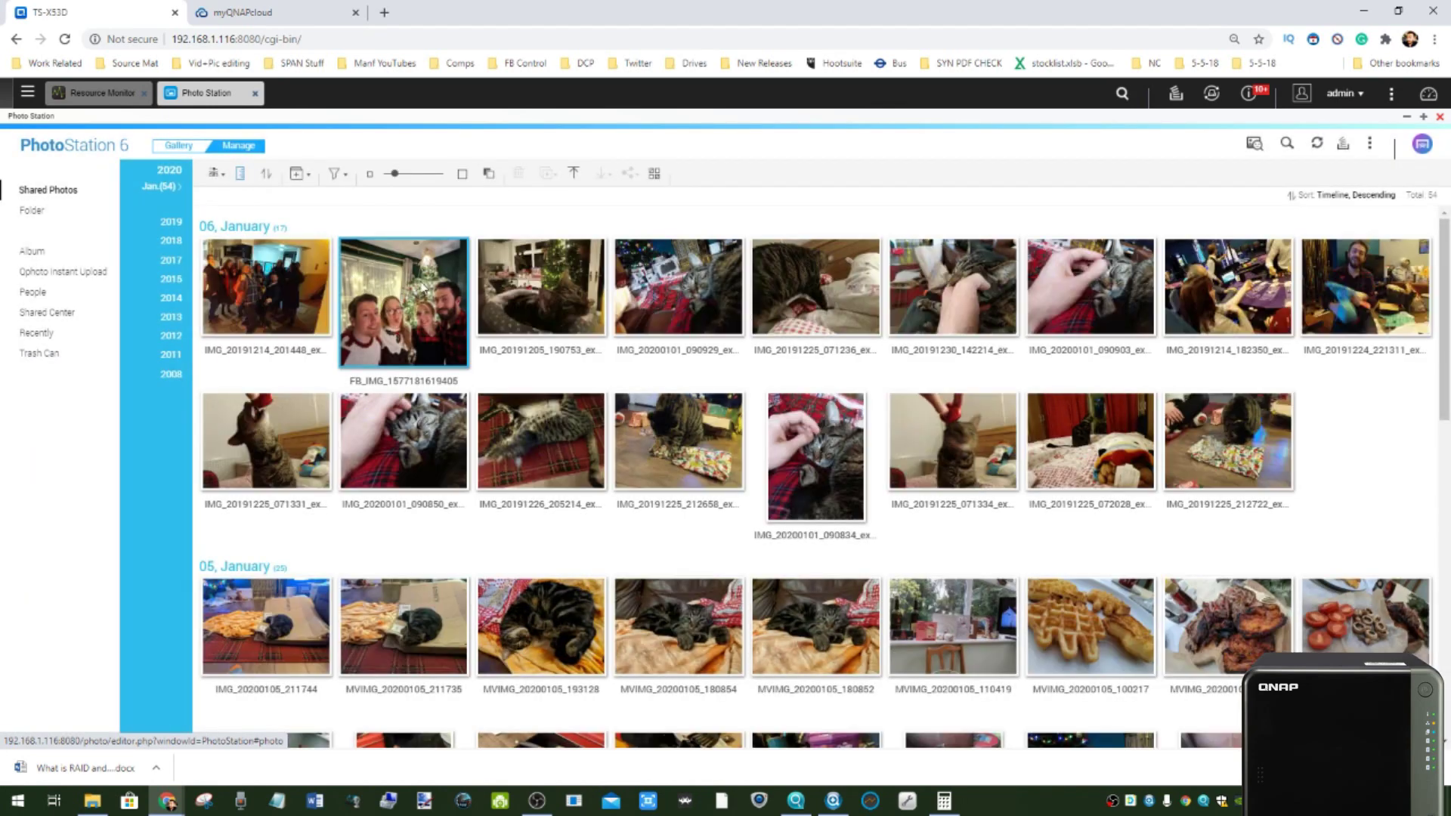
{"action": "scroll", "coordinate": [437, 430], "scroll_direction": "down", "scroll_amount": 10}
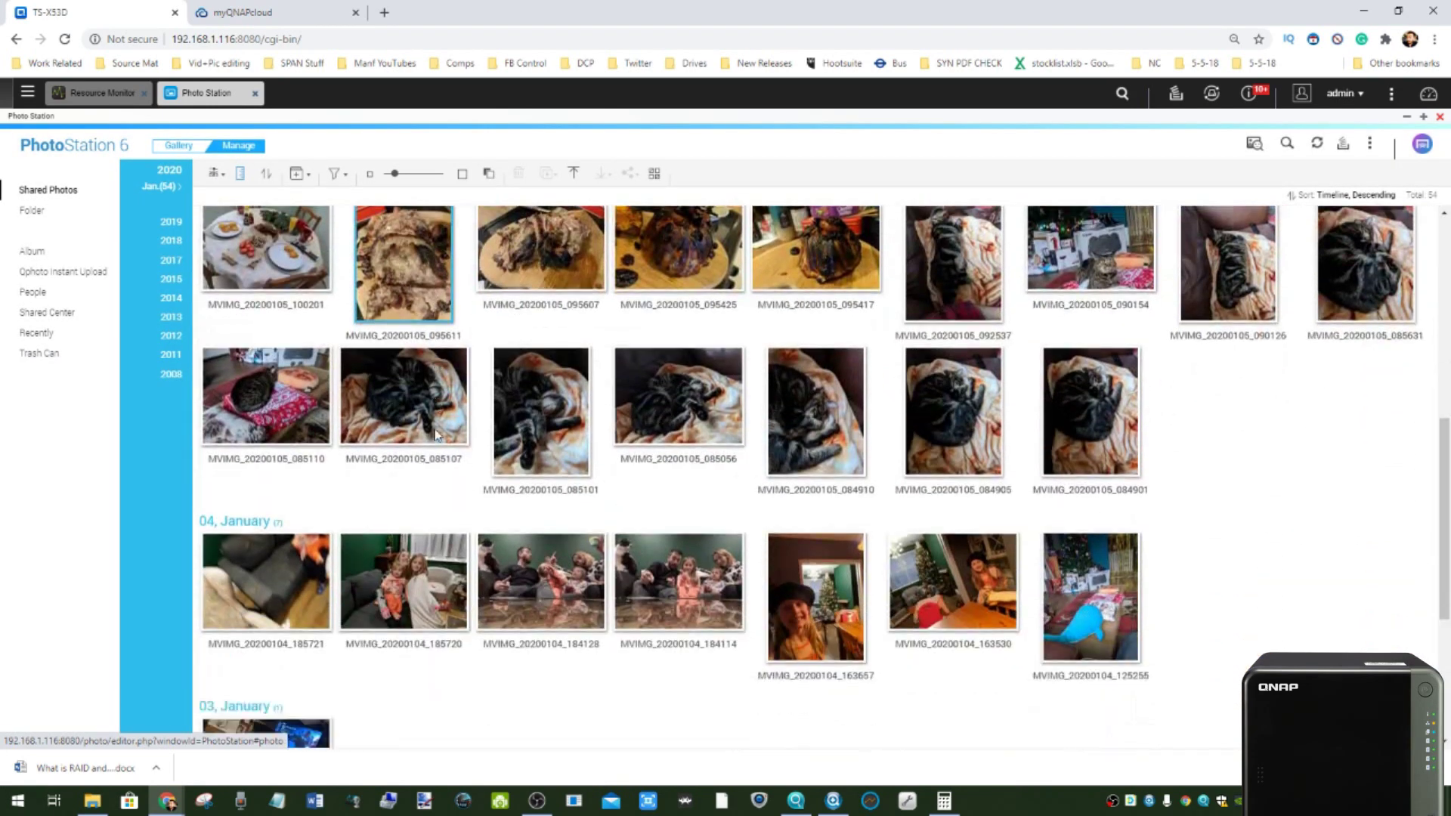
{"action": "scroll", "coordinate": [435, 432], "scroll_direction": "down", "scroll_amount": 3}
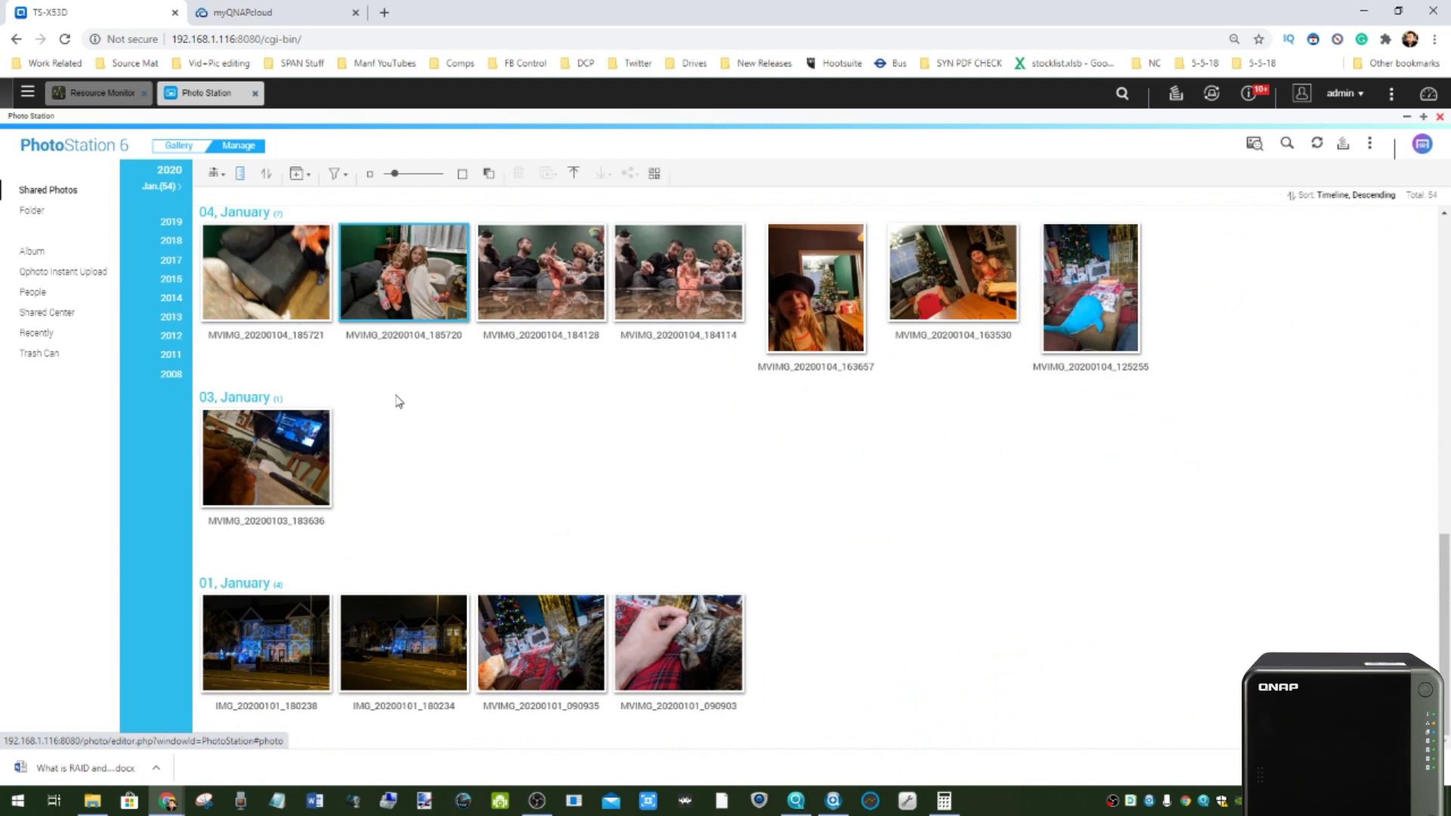
{"action": "scroll", "coordinate": [396, 340], "scroll_direction": "up", "scroll_amount": 12}
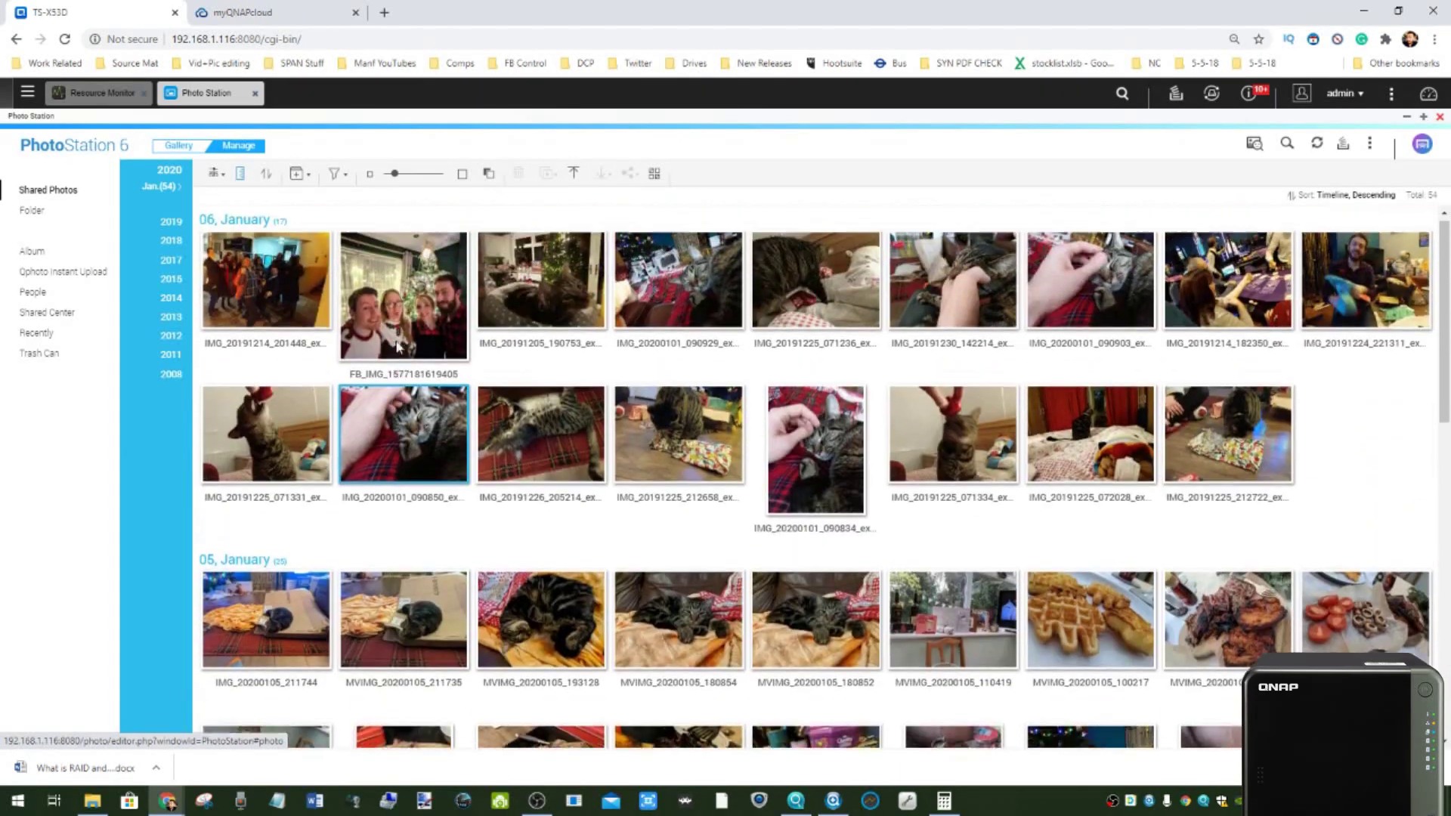
{"action": "left_click", "coordinate": [390, 323]}
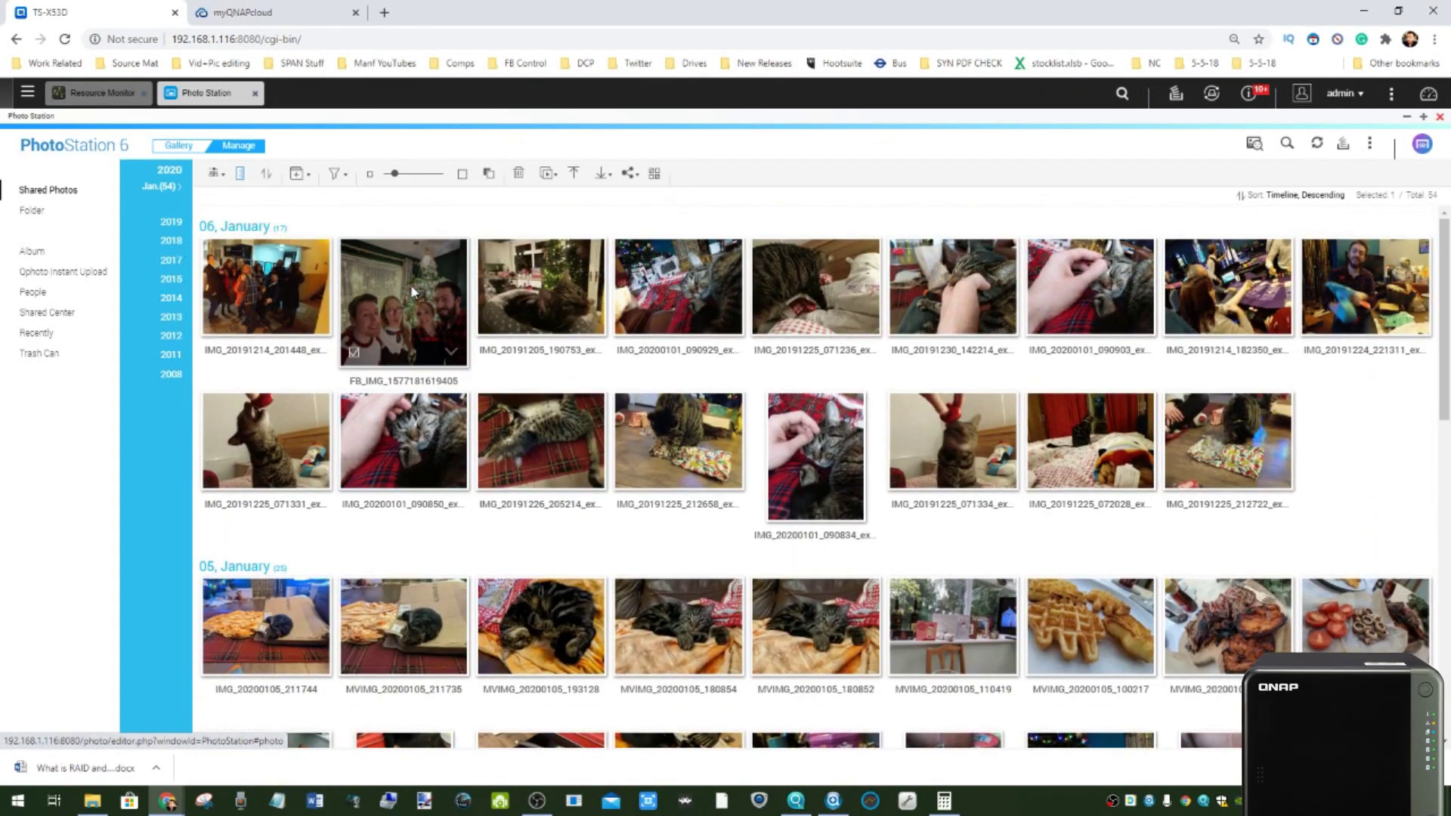
{"action": "right_click", "coordinate": [371, 306]}
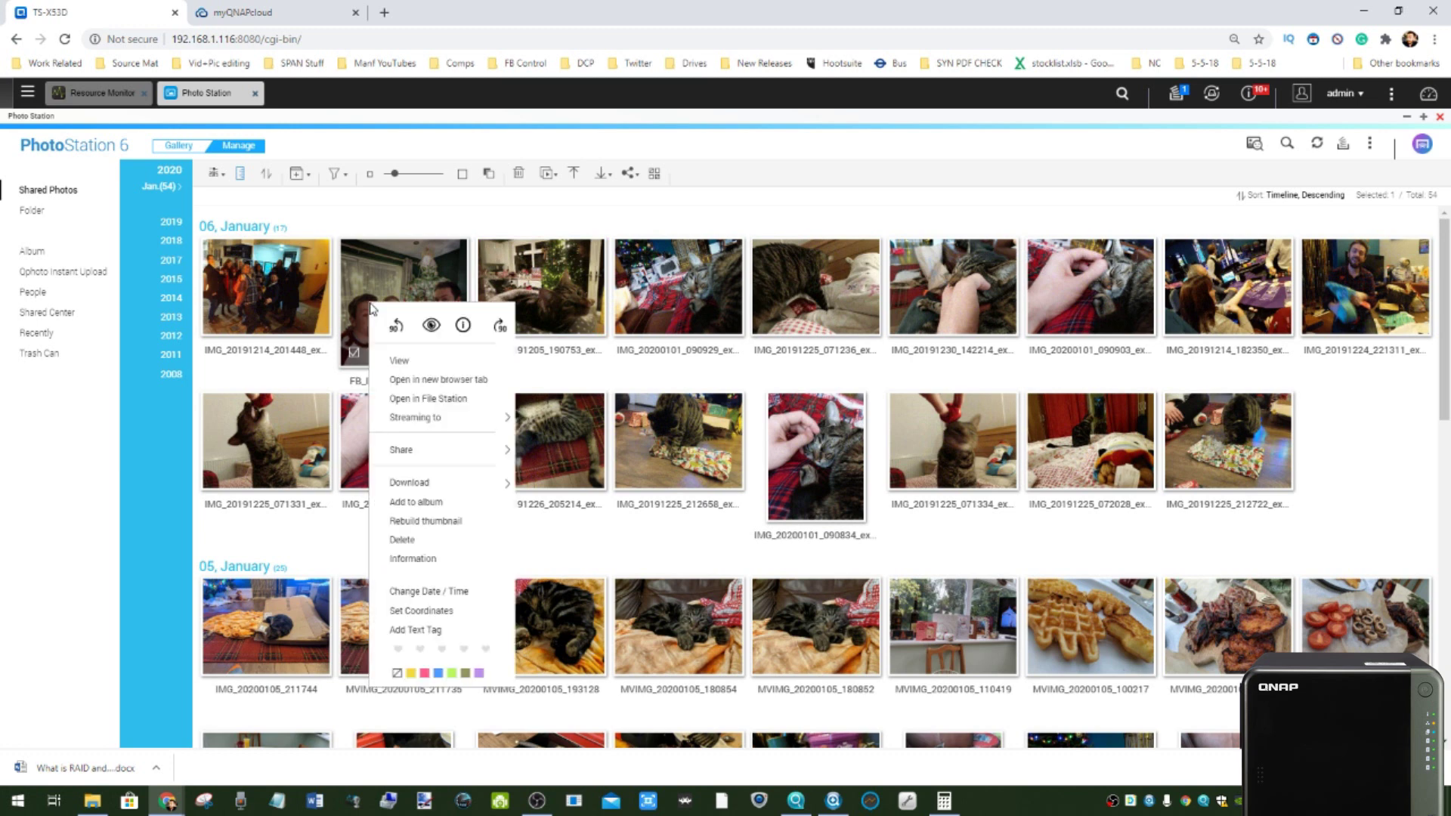
{"action": "left_click", "coordinate": [412, 560]}
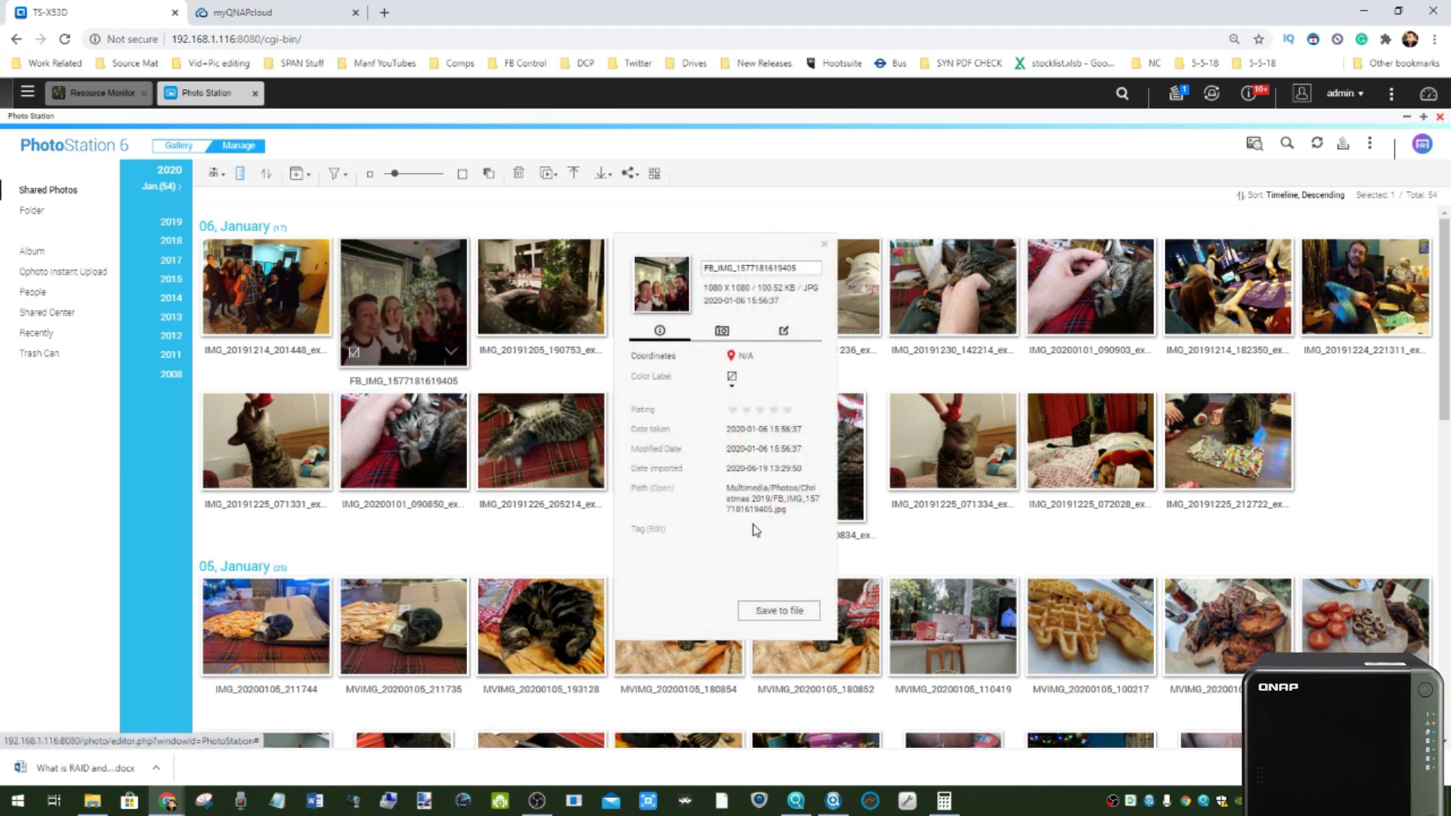
{"action": "left_click", "coordinate": [719, 329]}
{"action": "left_click", "coordinate": [778, 332]}
{"action": "left_click", "coordinate": [636, 333]}
{"action": "left_click", "coordinate": [825, 248]}
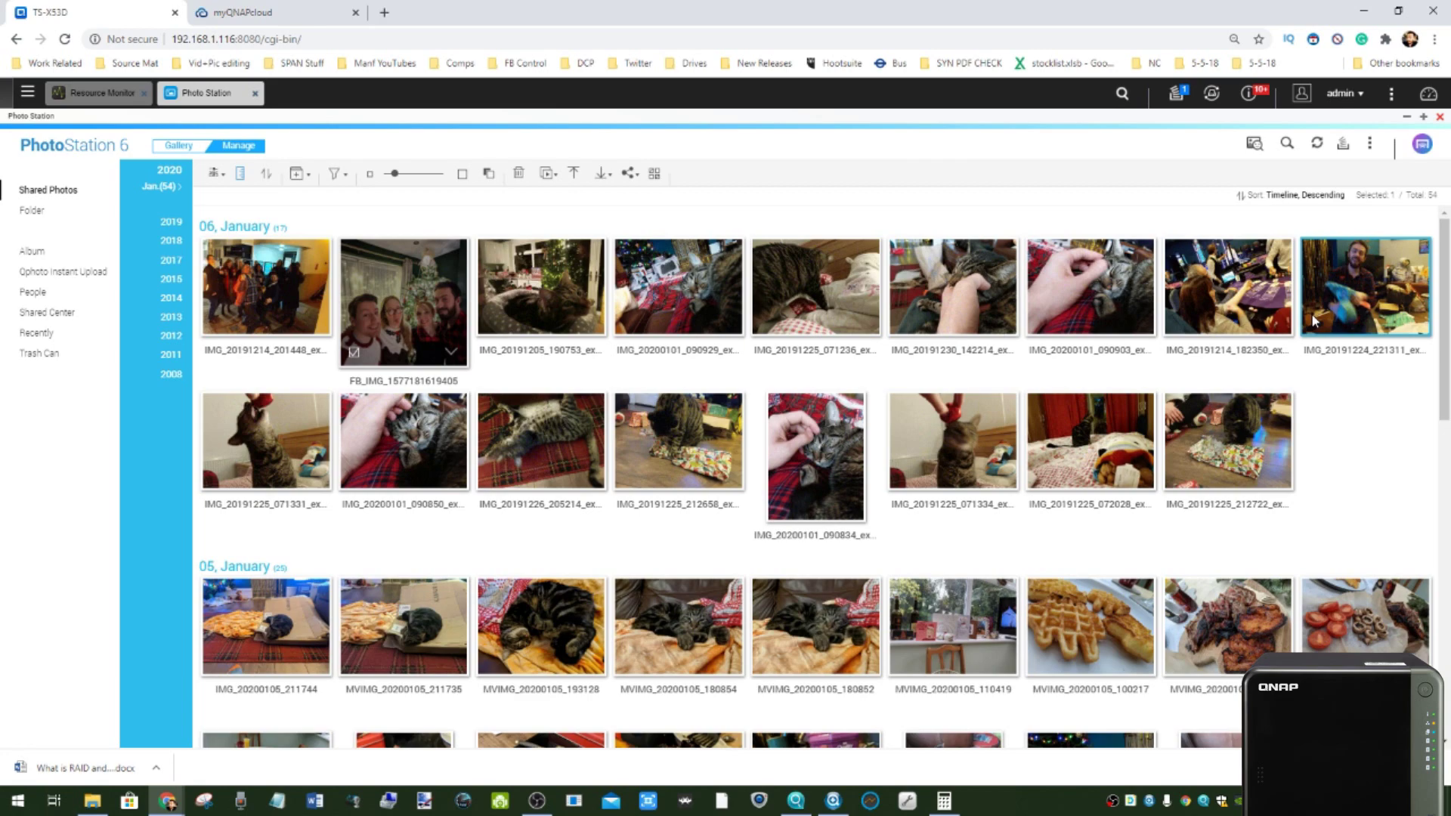
{"action": "scroll", "coordinate": [684, 424], "scroll_direction": "down", "scroll_amount": 10}
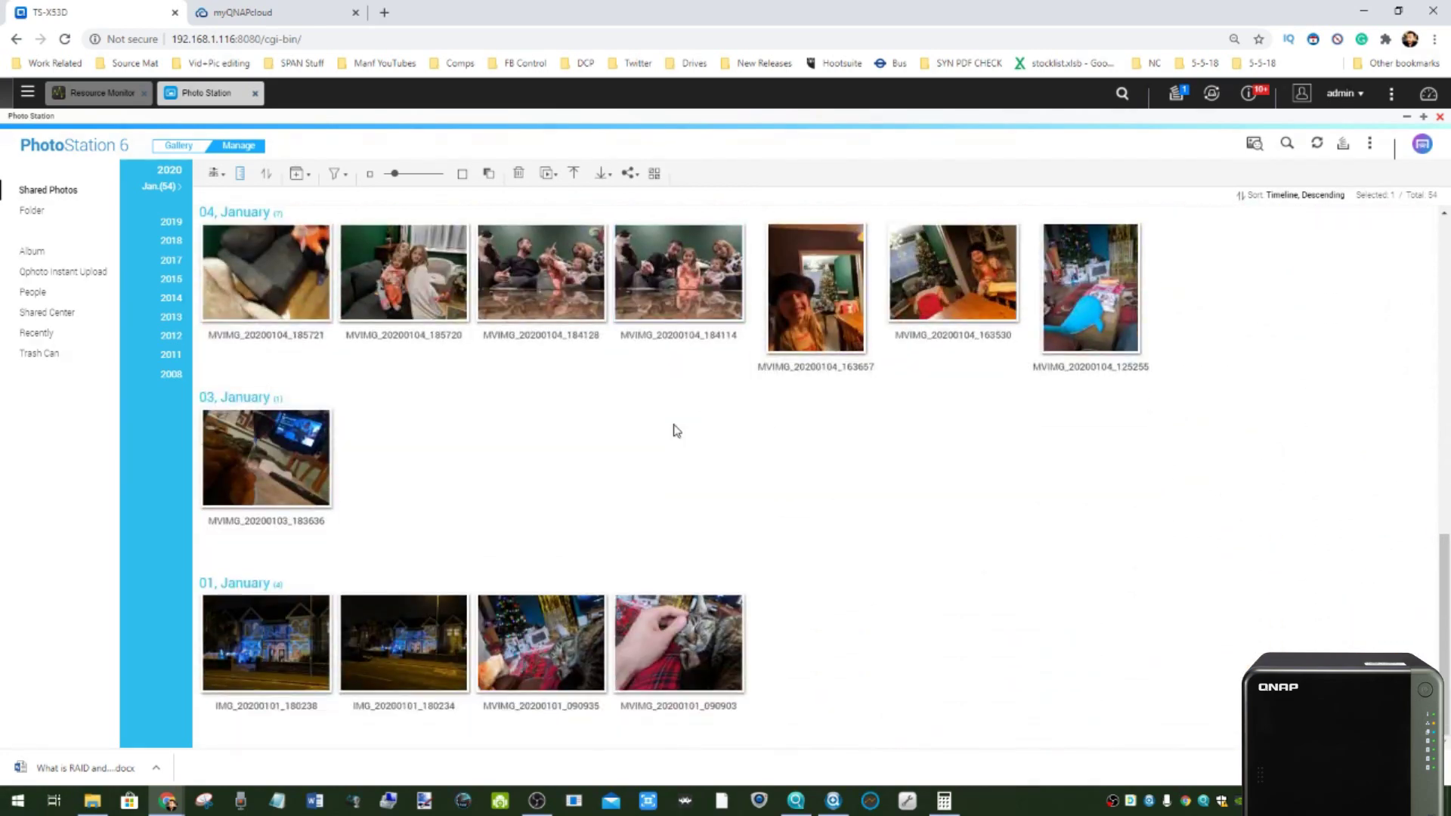
- Browse the March and June 2017 timelines, then the December 2019 photos
{"action": "left_click", "coordinate": [171, 260]}
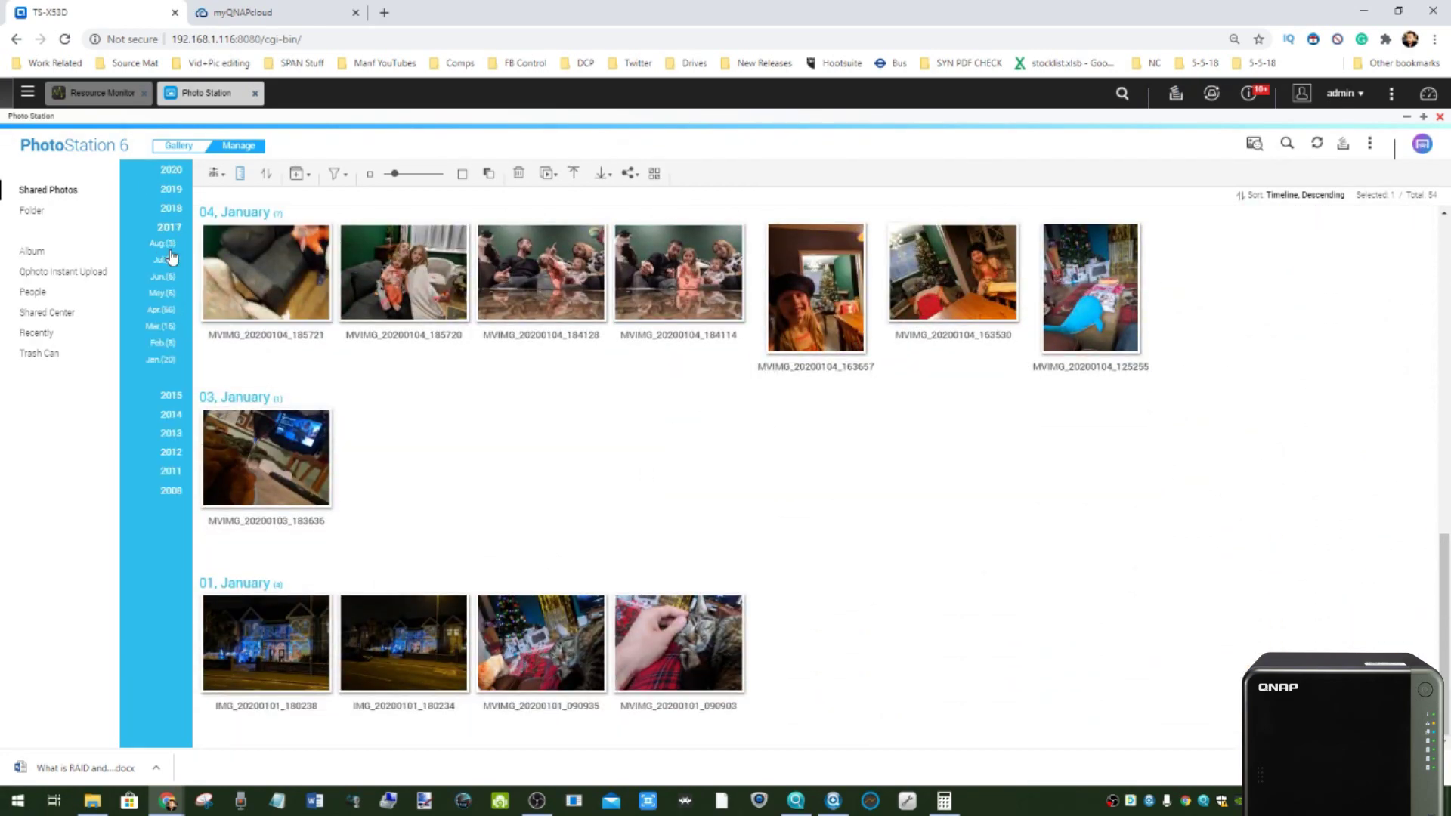
{"action": "left_click", "coordinate": [167, 326]}
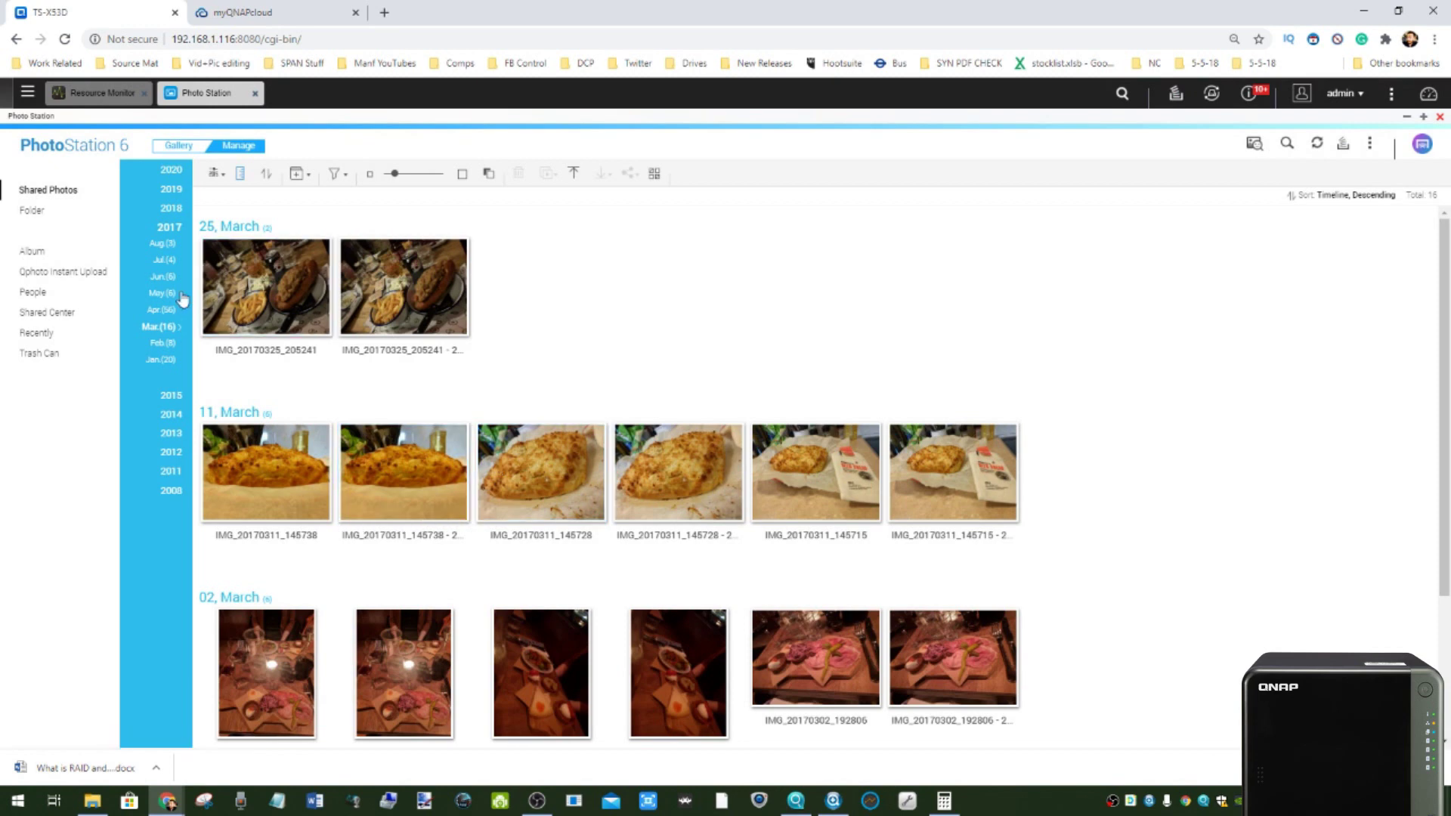
{"action": "left_click", "coordinate": [168, 281]}
{"action": "left_click", "coordinate": [173, 192]}
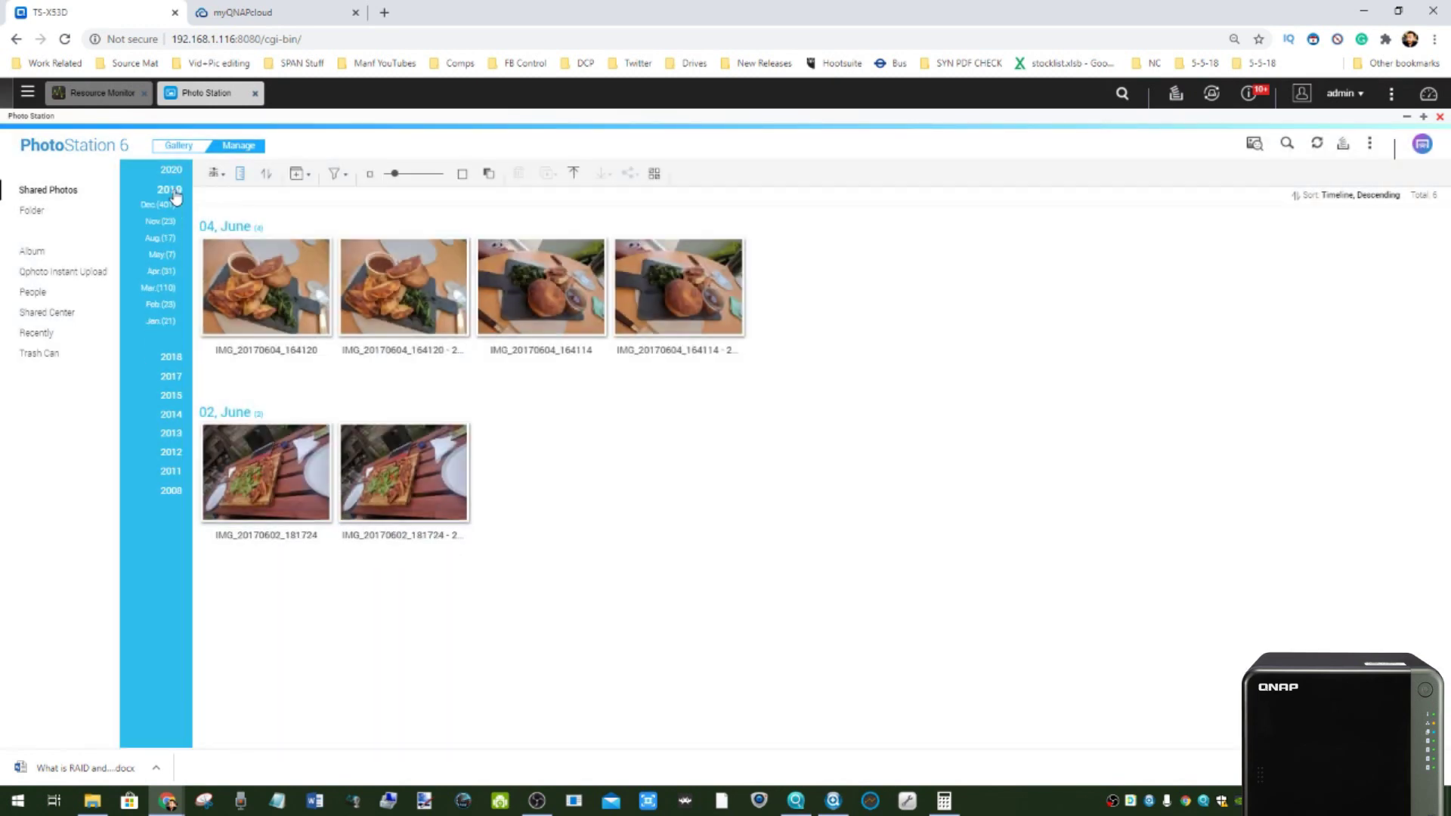
{"action": "left_click", "coordinate": [160, 205]}
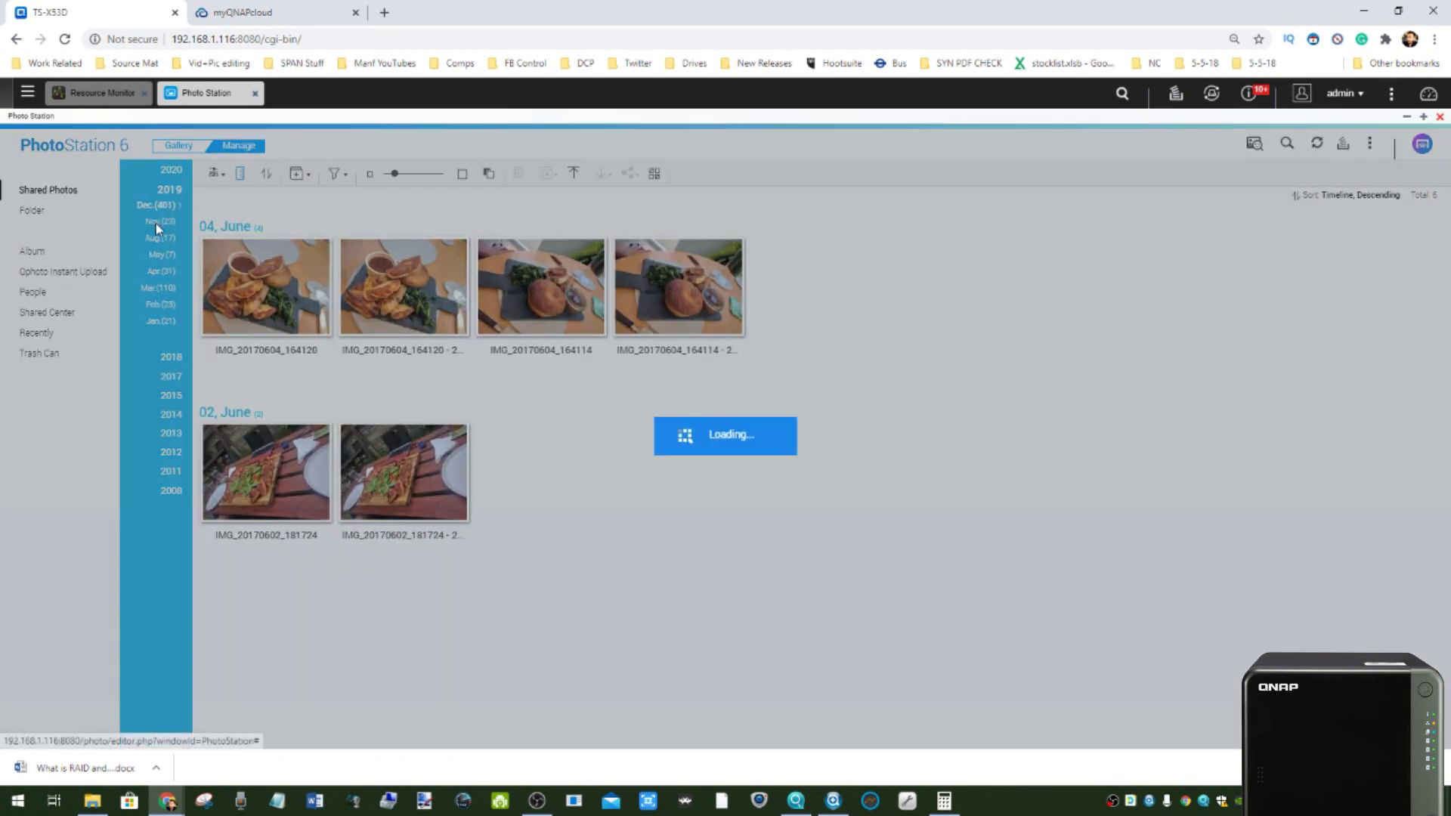
{"action": "scroll", "coordinate": [427, 491], "scroll_direction": "down", "scroll_amount": 8}
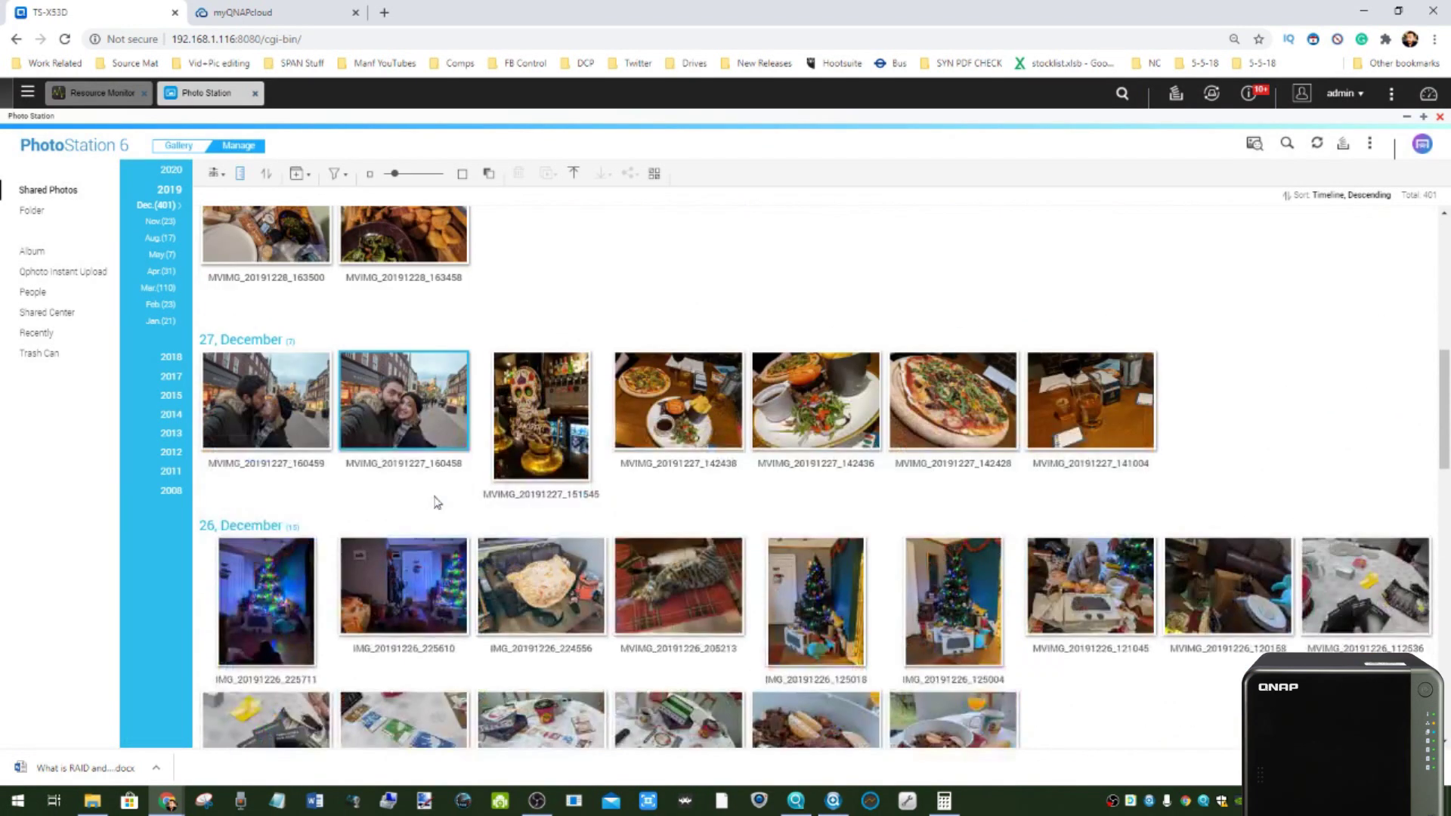
{"action": "left_click", "coordinate": [378, 336]}
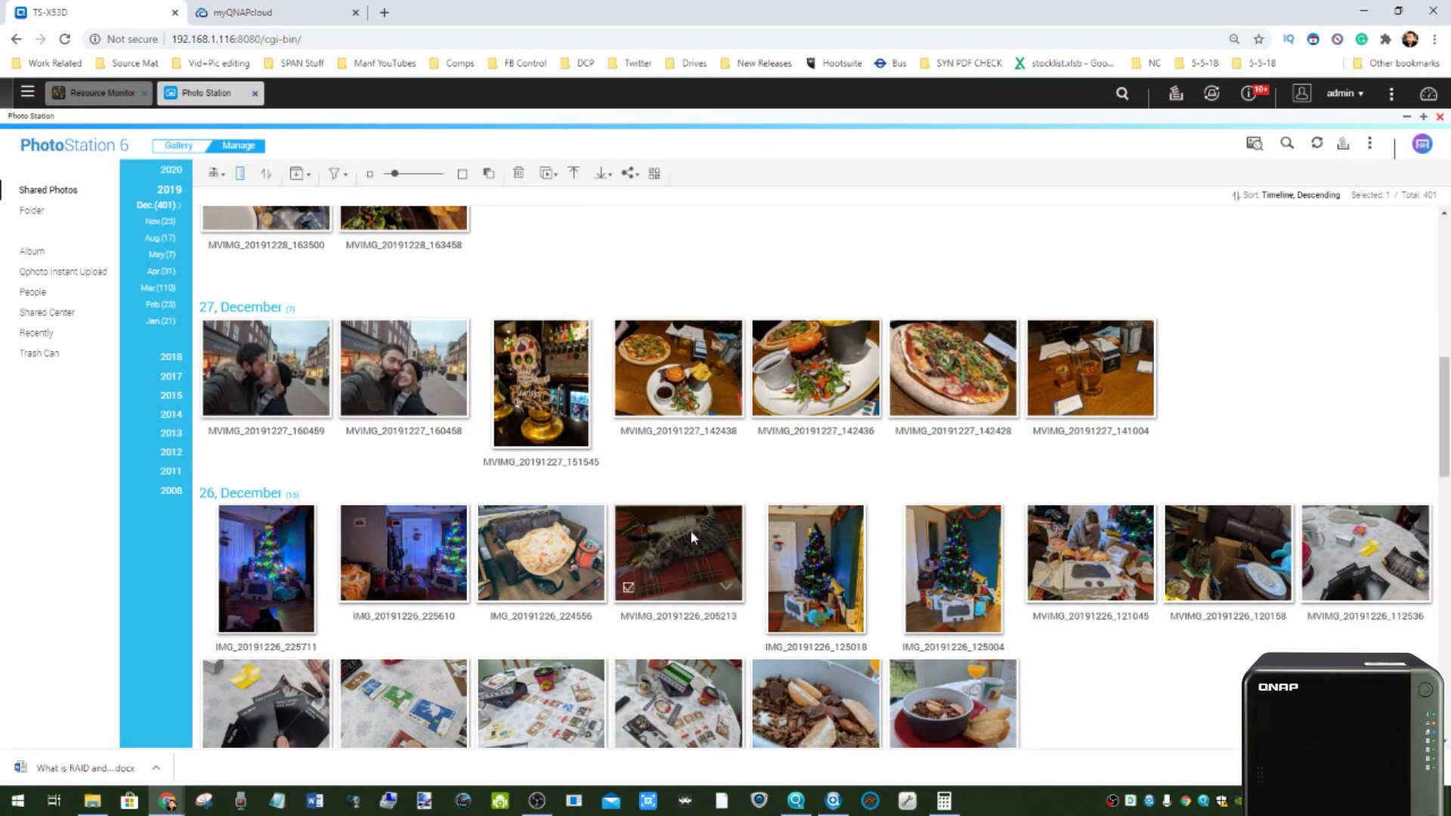
{"action": "scroll", "coordinate": [673, 536], "scroll_direction": "down", "scroll_amount": 3}
{"action": "scroll", "coordinate": [668, 538], "scroll_direction": "down", "scroll_amount": 4}
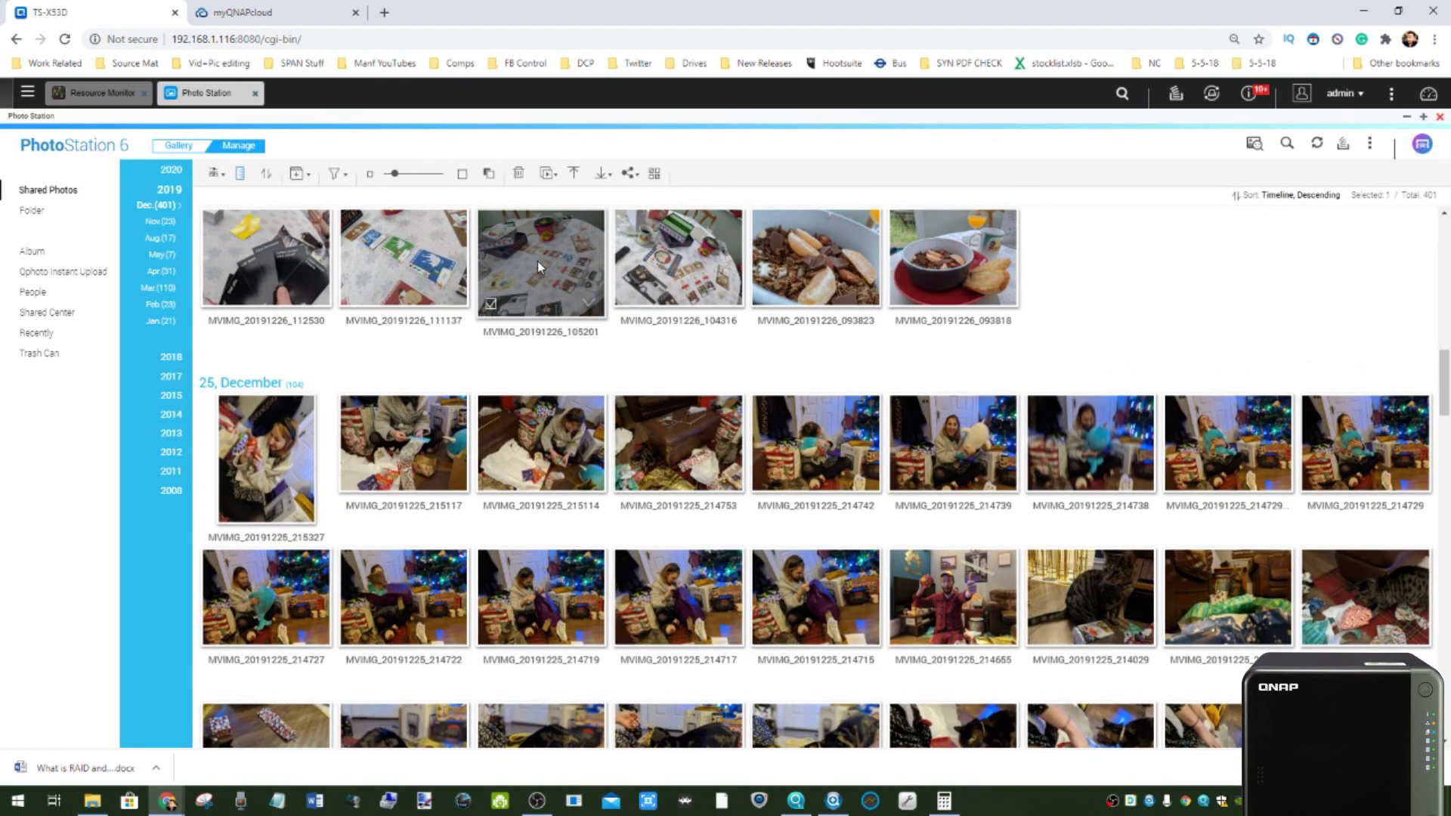
- Check MVIMG_20191226_105201's Google Pixel 2 XL camera details, then switch to Gallery view
{"action": "right_click", "coordinate": [537, 260]}
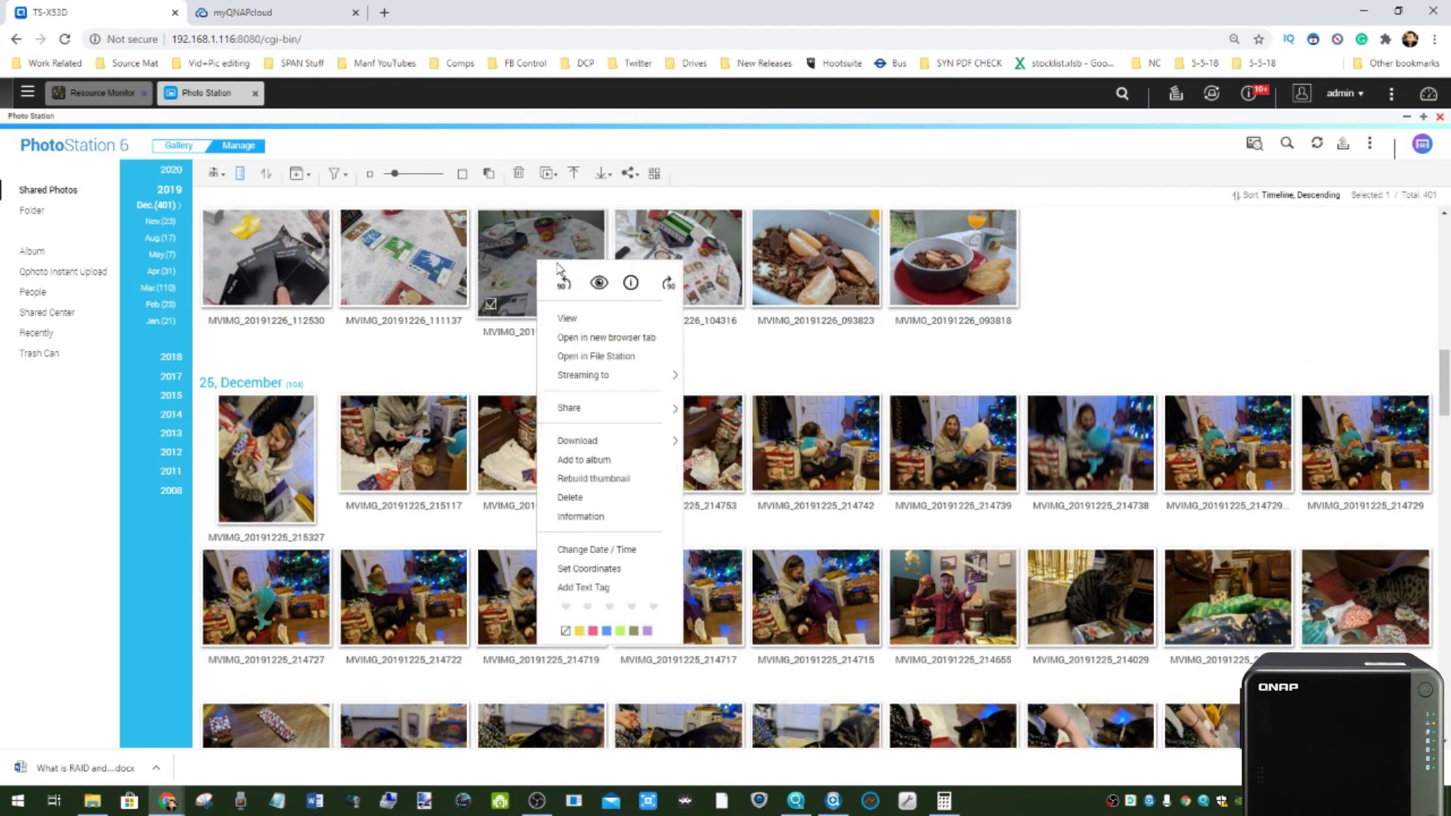
{"action": "left_click", "coordinate": [594, 517]}
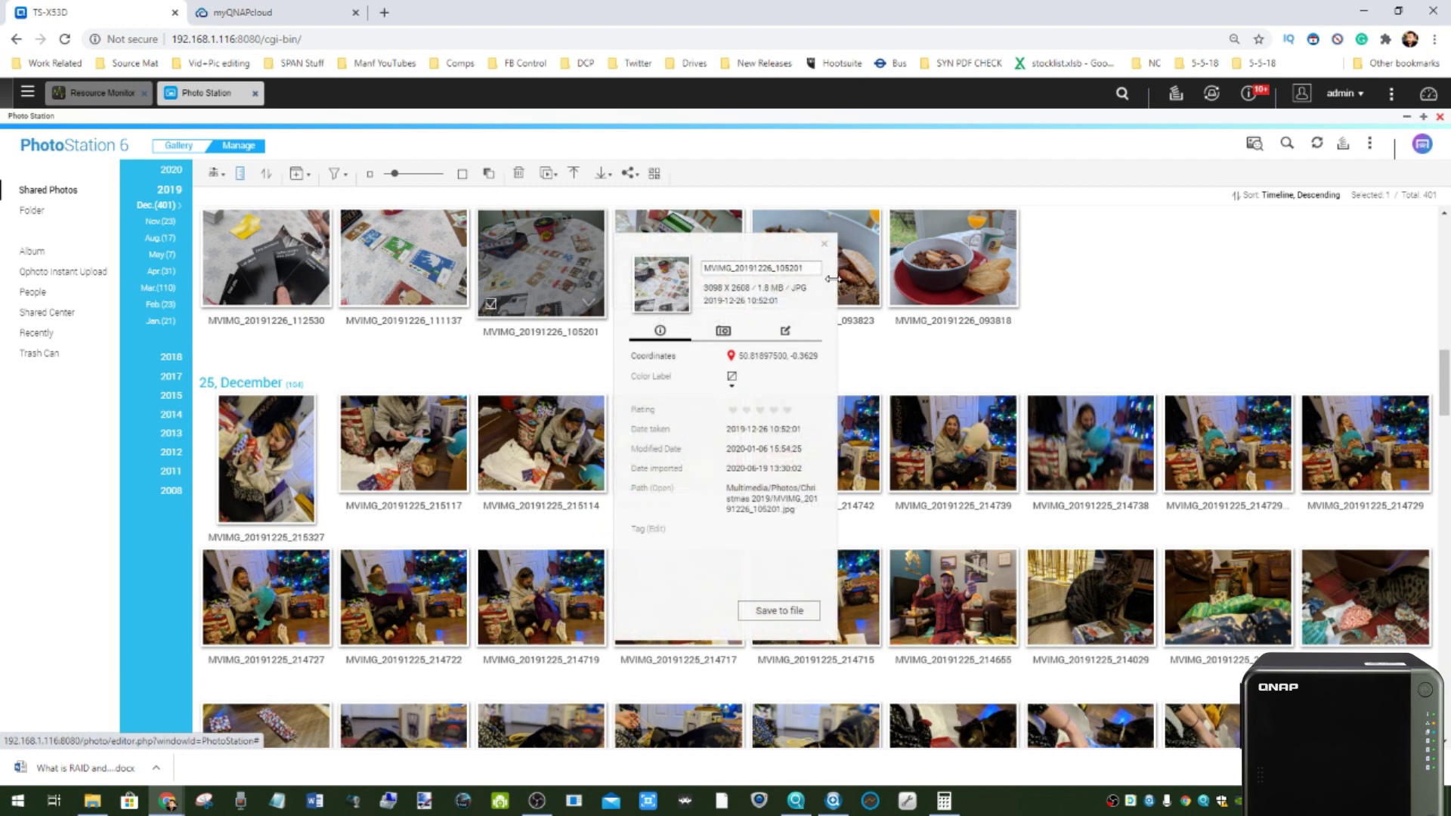
{"action": "left_click", "coordinate": [722, 331]}
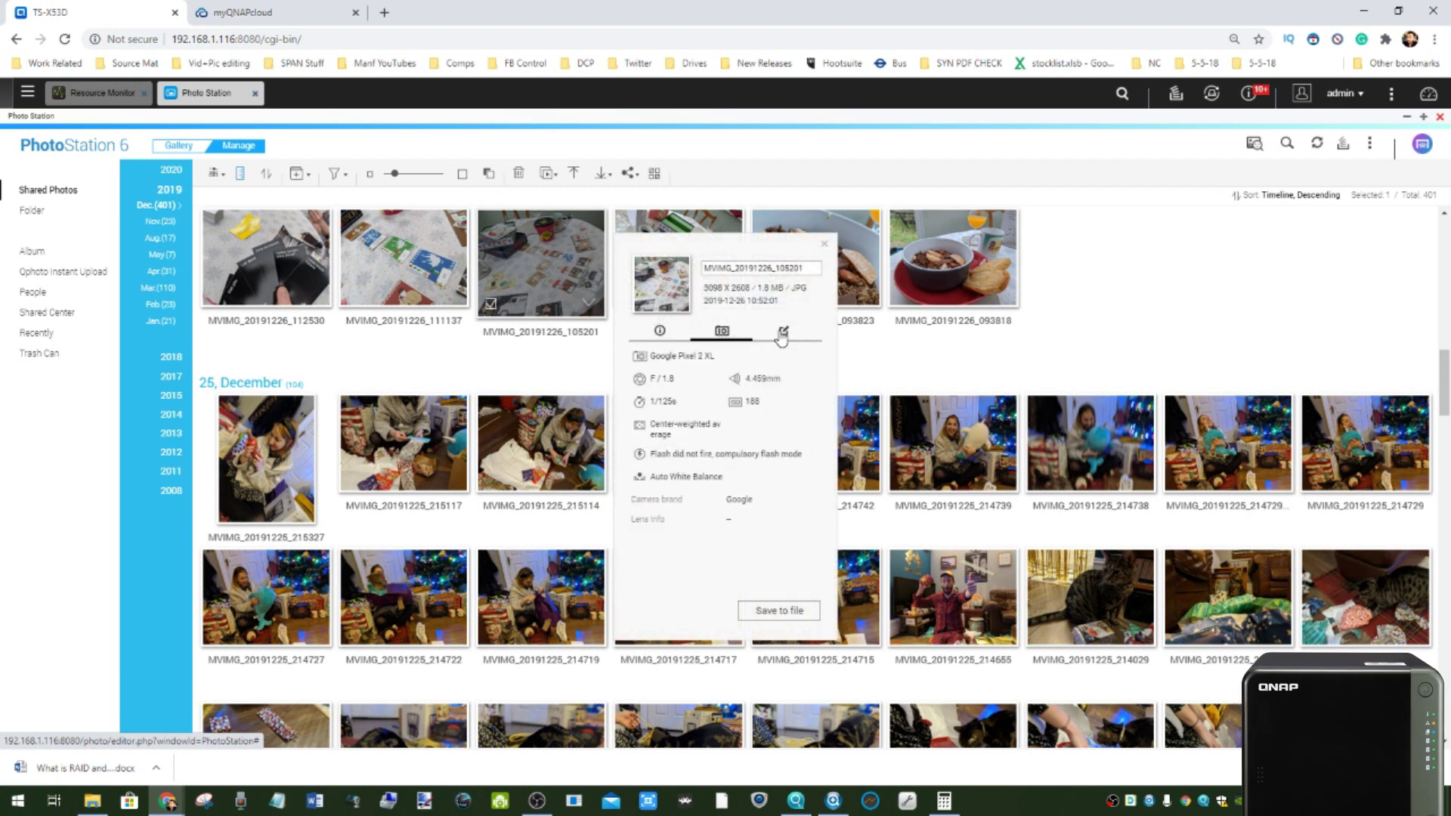
{"action": "left_click", "coordinate": [826, 240]}
{"action": "left_click", "coordinate": [180, 147]}
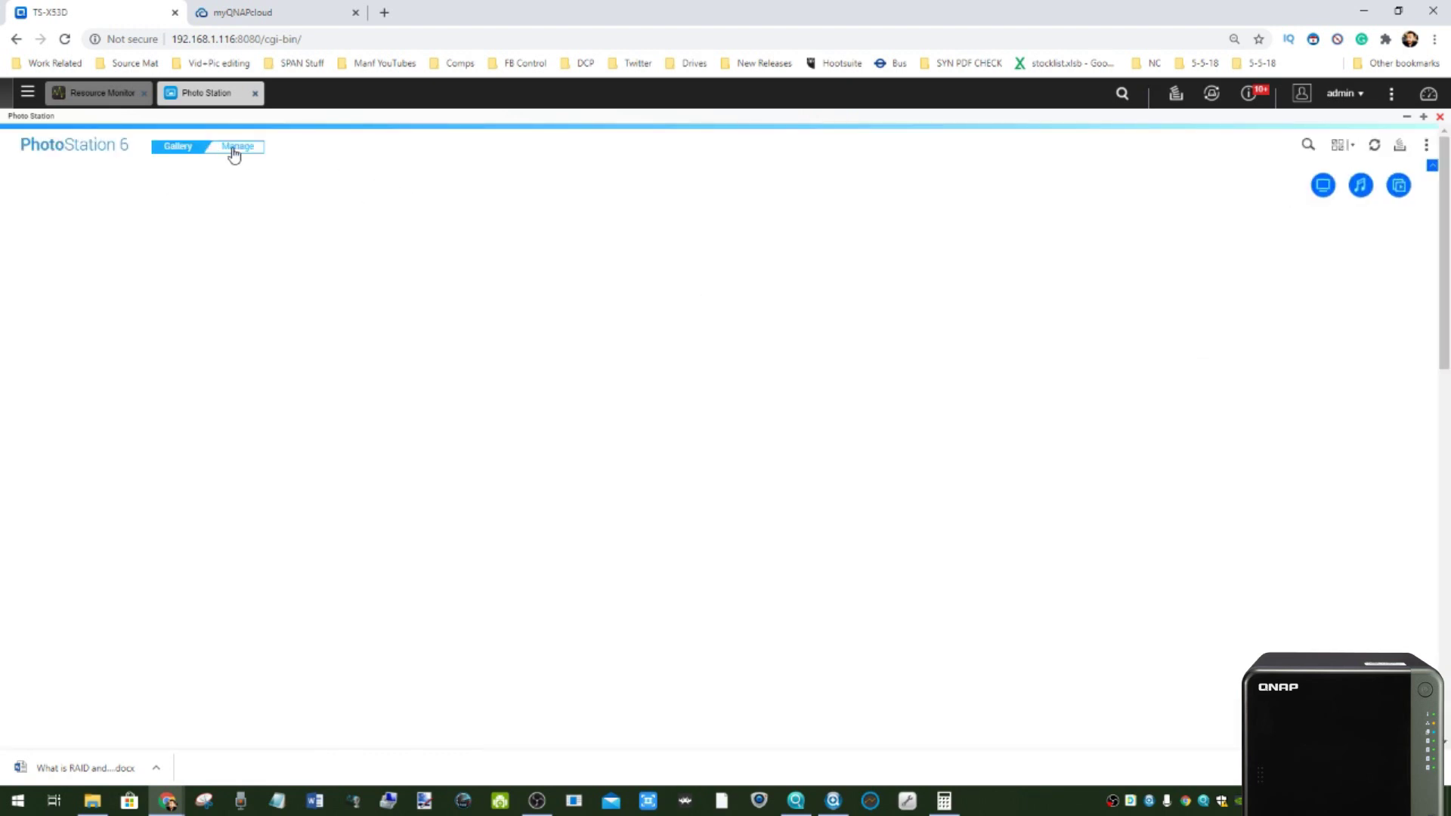
- Return to Manage view, open the device streaming panel, then close Photo Station
{"action": "left_click", "coordinate": [230, 149]}
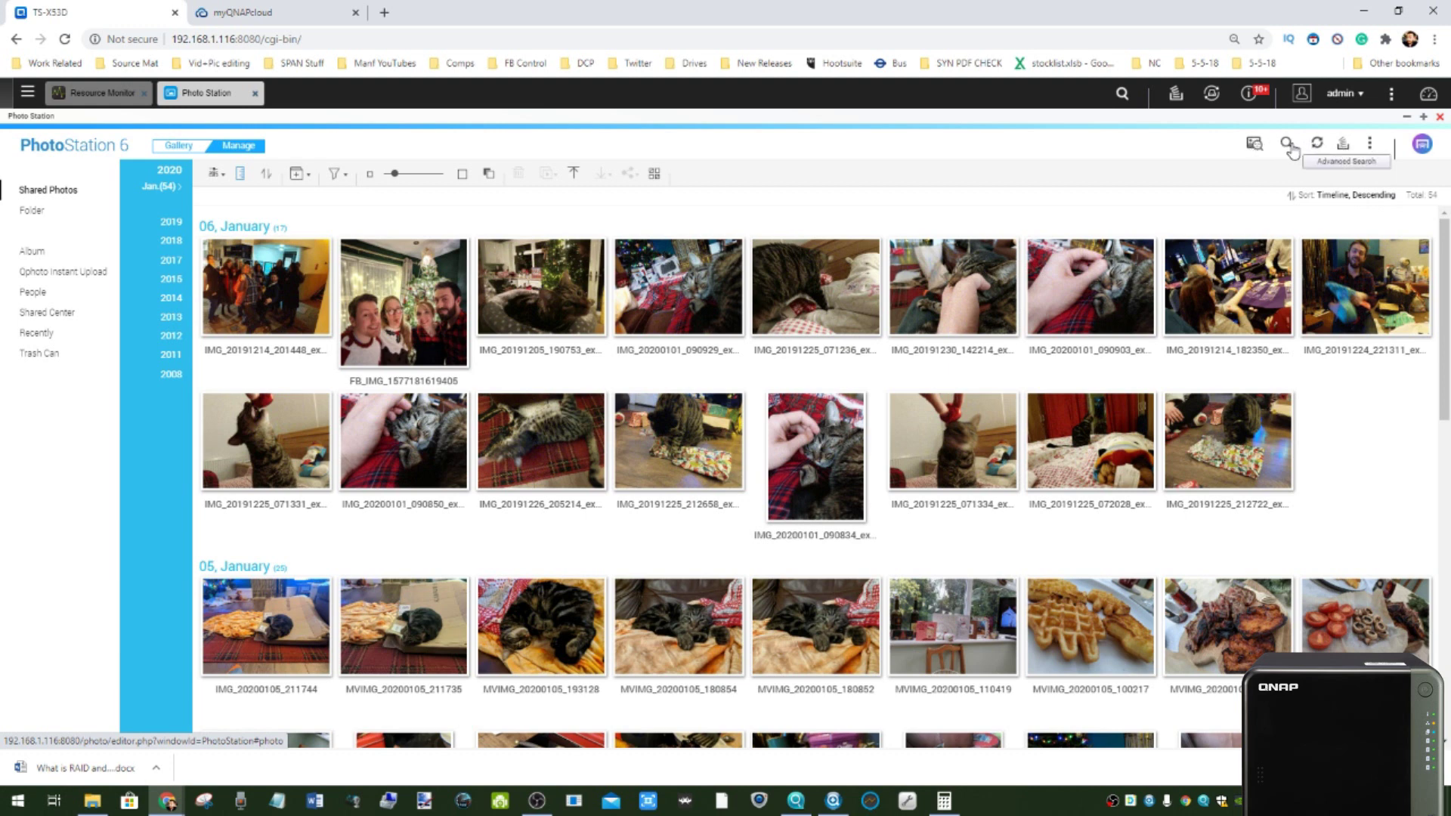
{"action": "left_click", "coordinate": [1422, 147]}
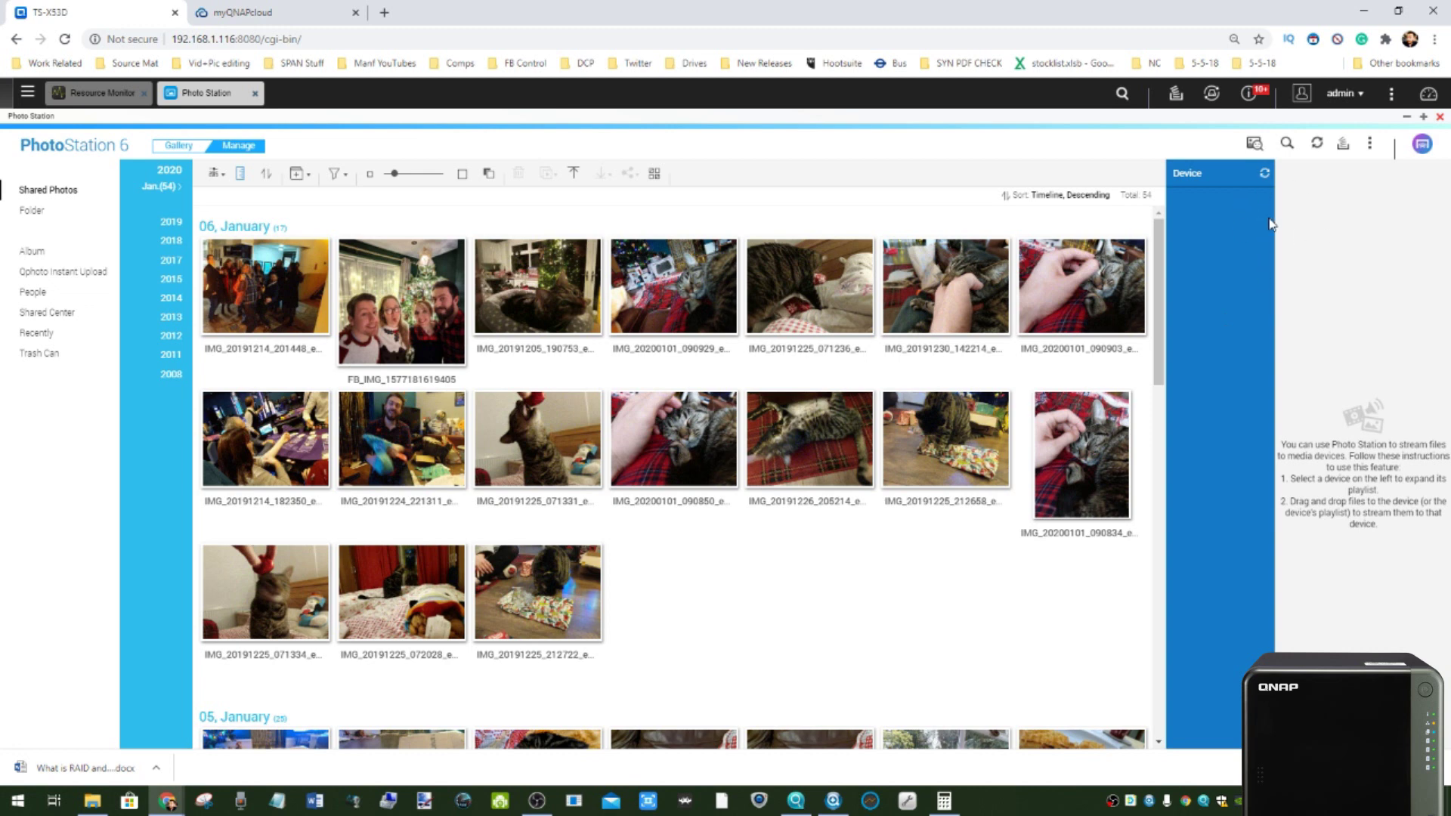
{"action": "right_click", "coordinate": [860, 277]}
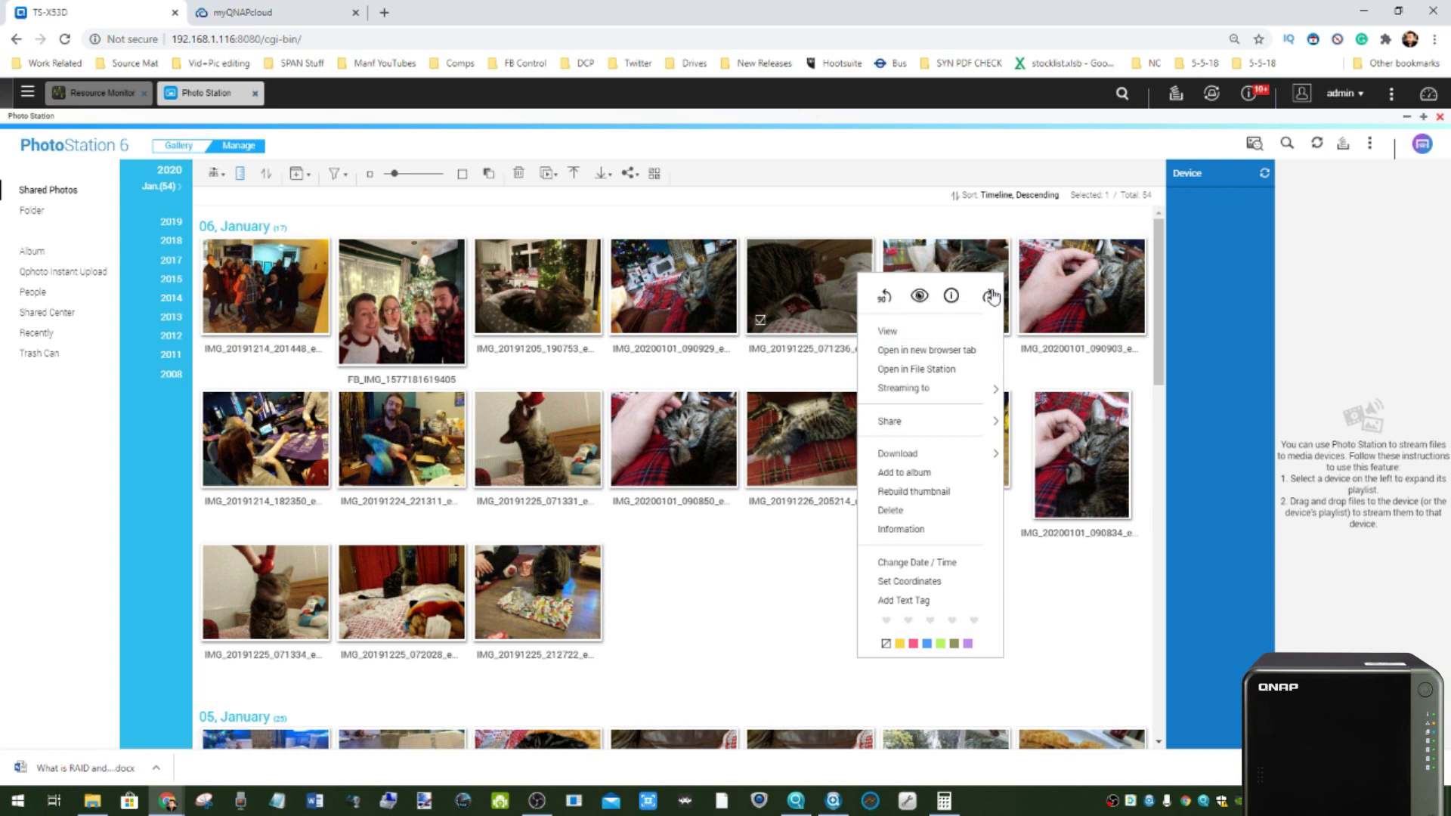
{"action": "left_click", "coordinate": [1352, 568]}
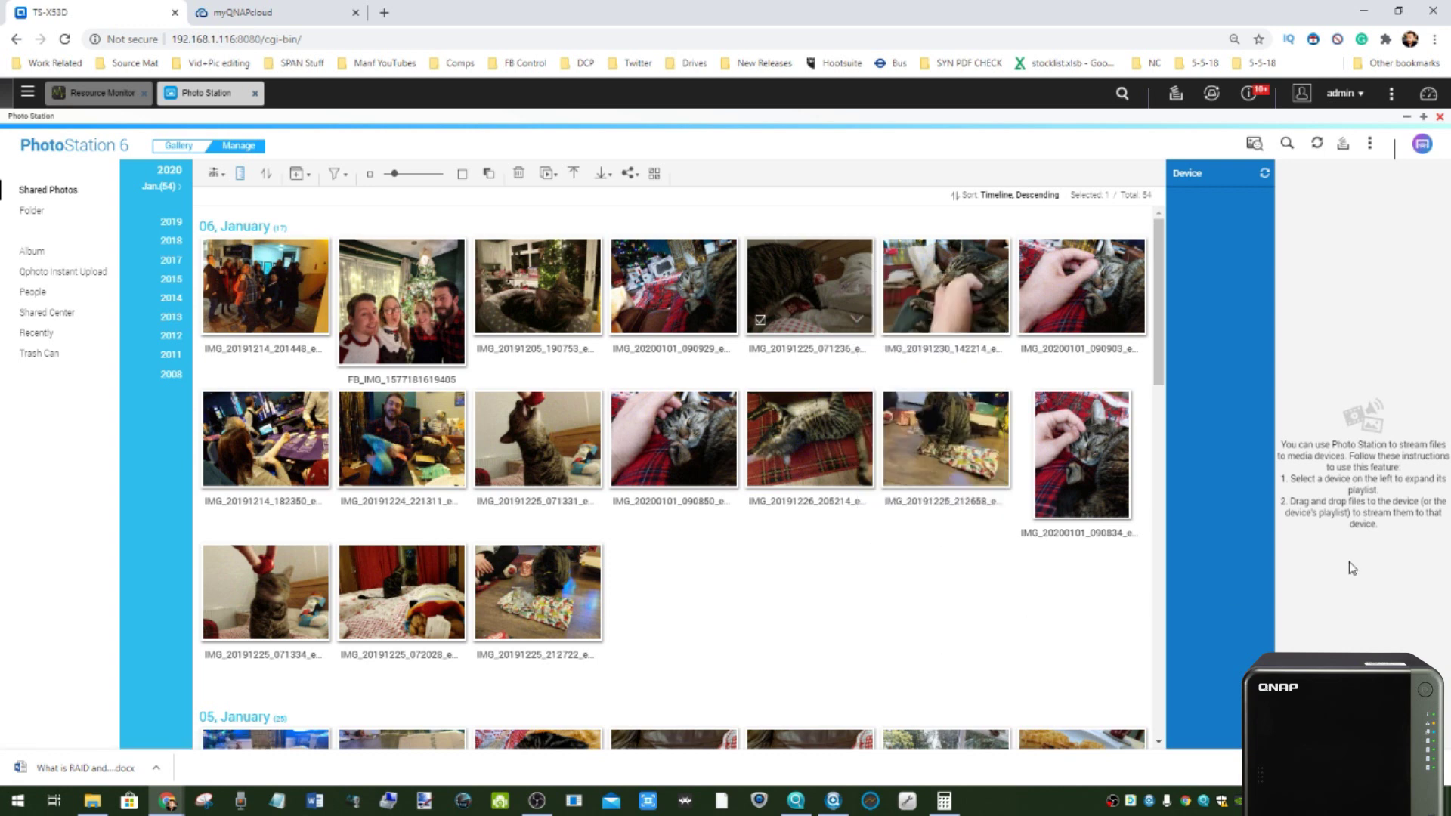
{"action": "left_click", "coordinate": [1441, 118]}
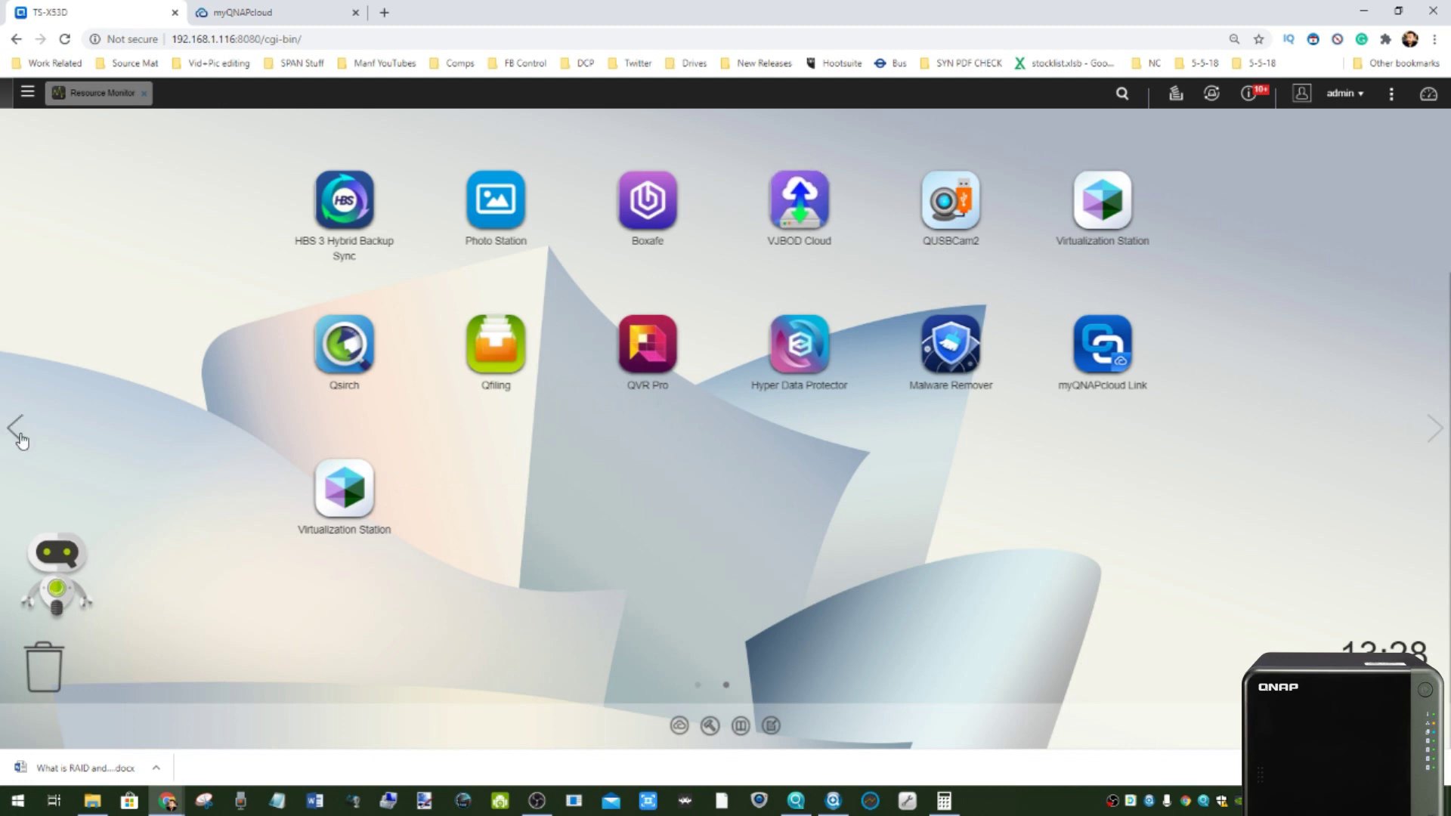
- Launch QuMagie from the first desktop page and scroll through All Photos
{"action": "left_click", "coordinate": [15, 429]}
{"action": "left_click", "coordinate": [638, 492]}
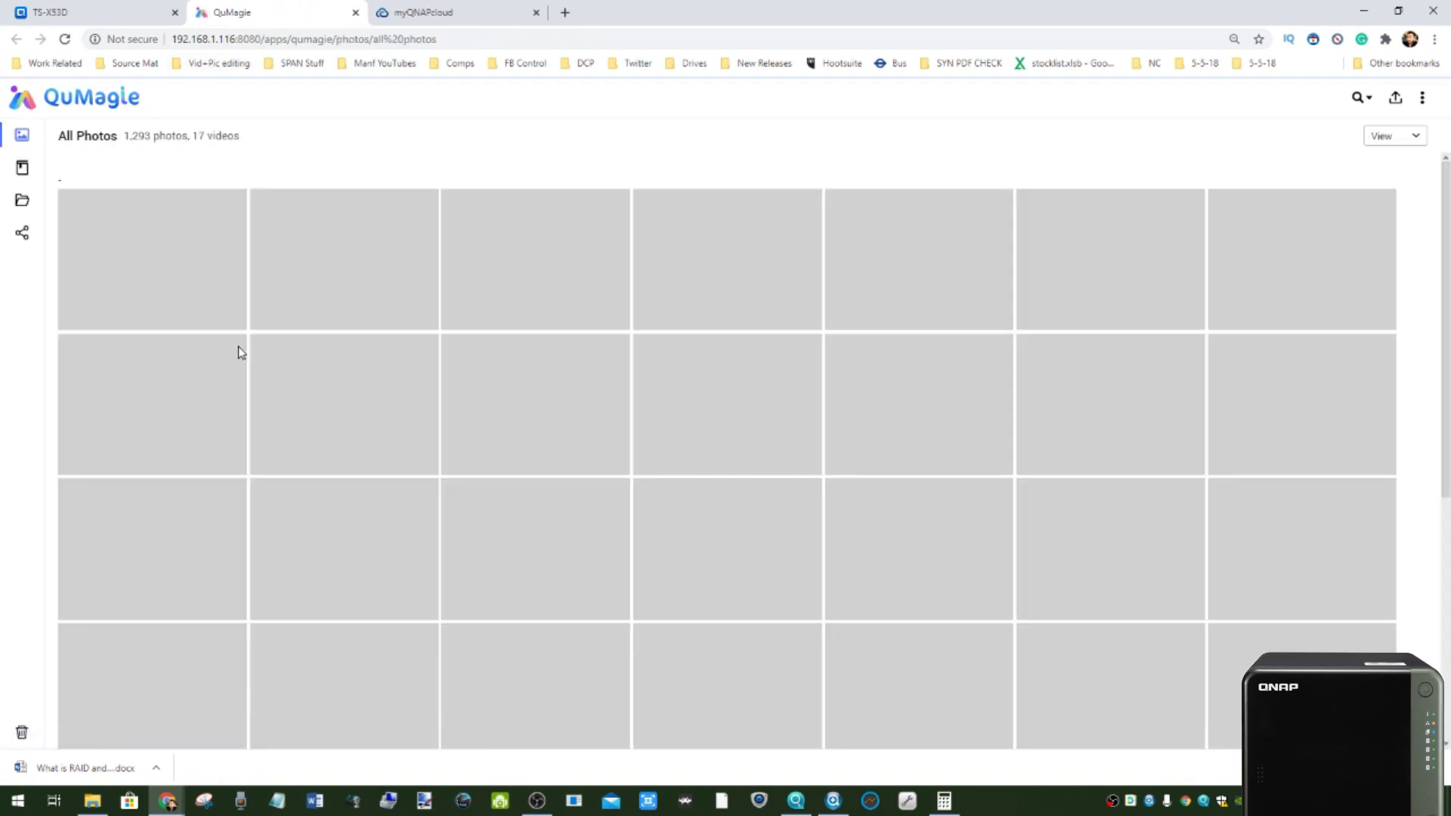
{"action": "scroll", "coordinate": [529, 370], "scroll_direction": "down", "scroll_amount": 6}
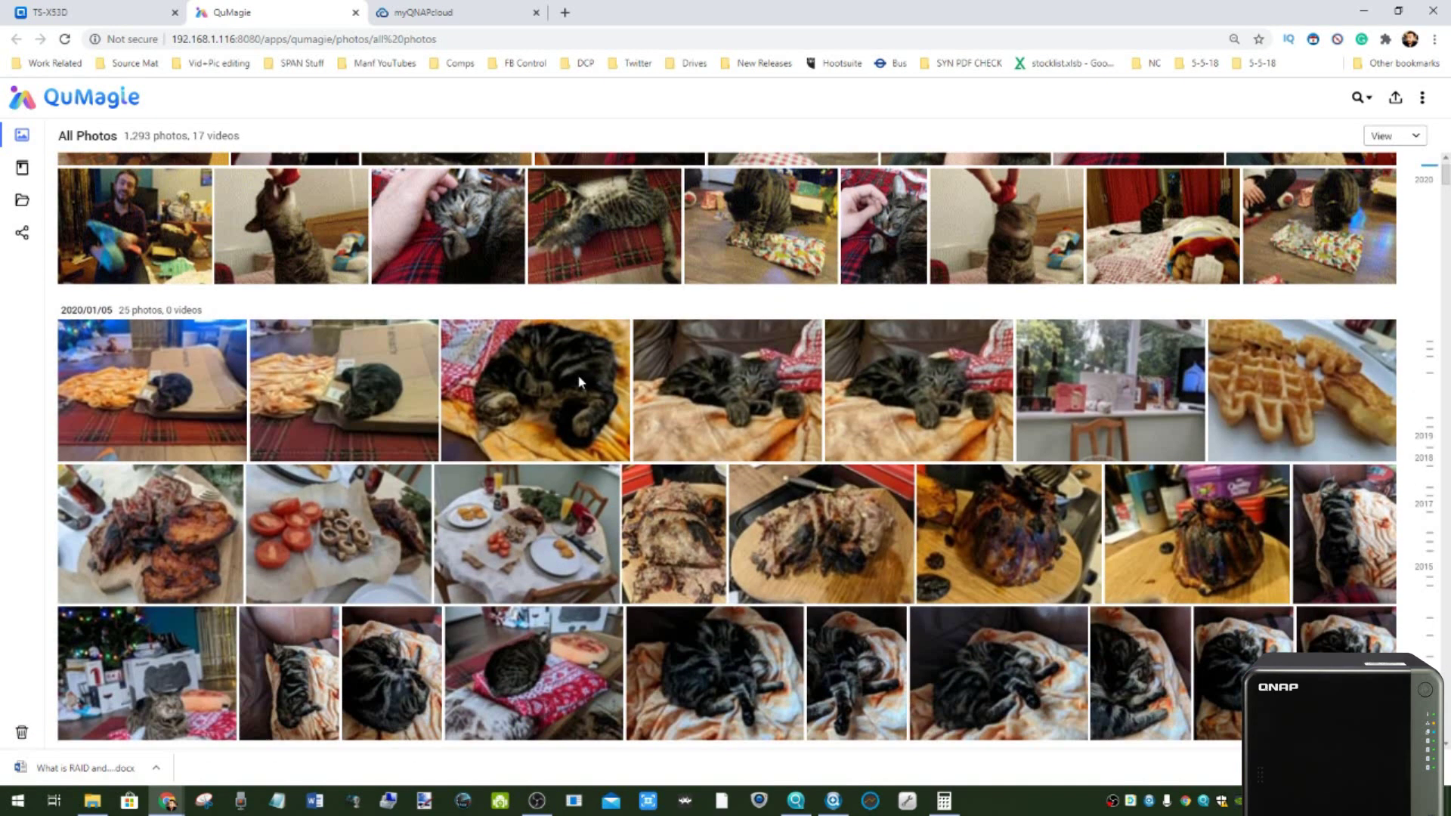
{"action": "scroll", "coordinate": [546, 365], "scroll_direction": "up", "scroll_amount": 4}
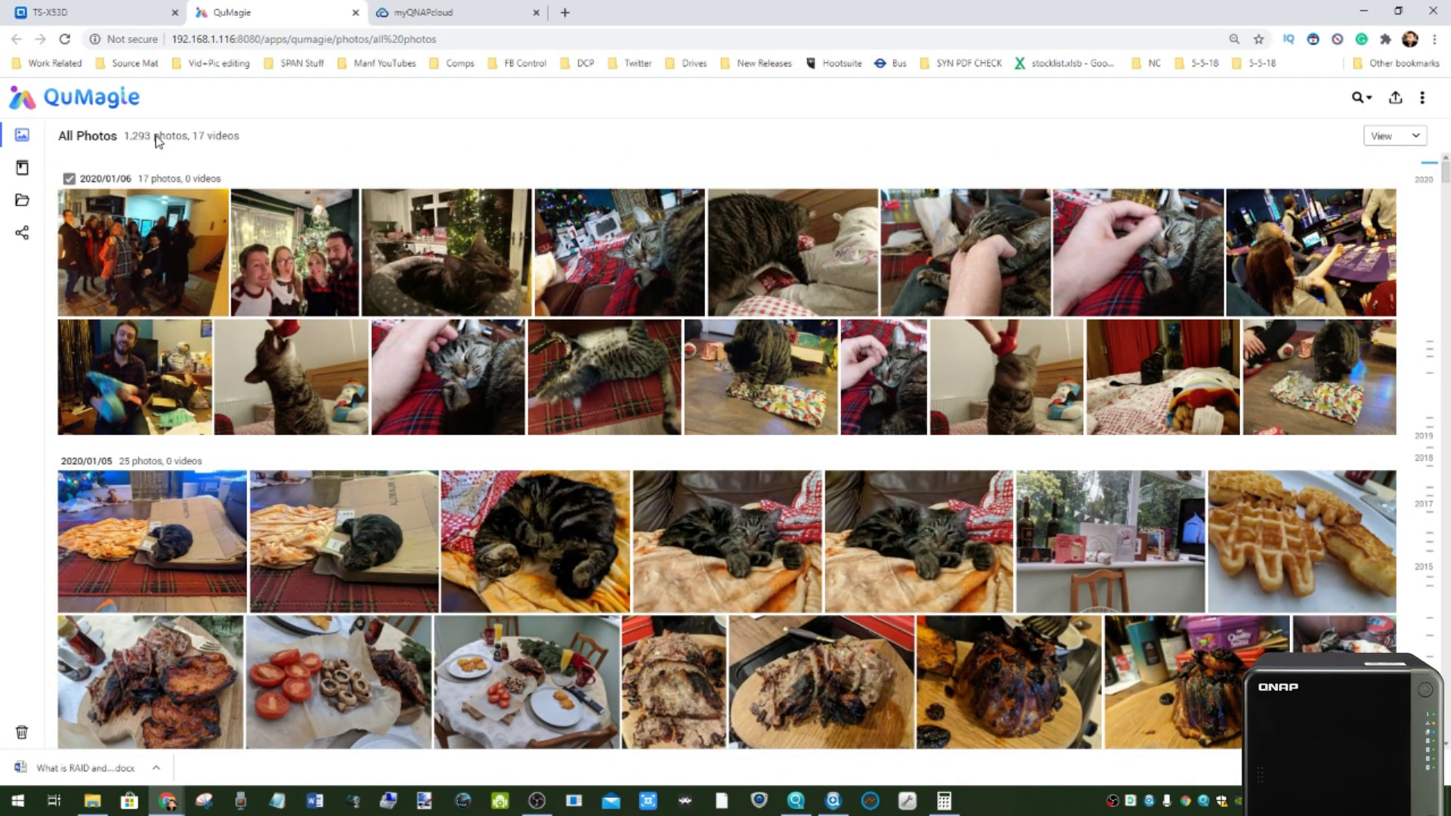
{"action": "mouse_move", "coordinate": [22, 173]}
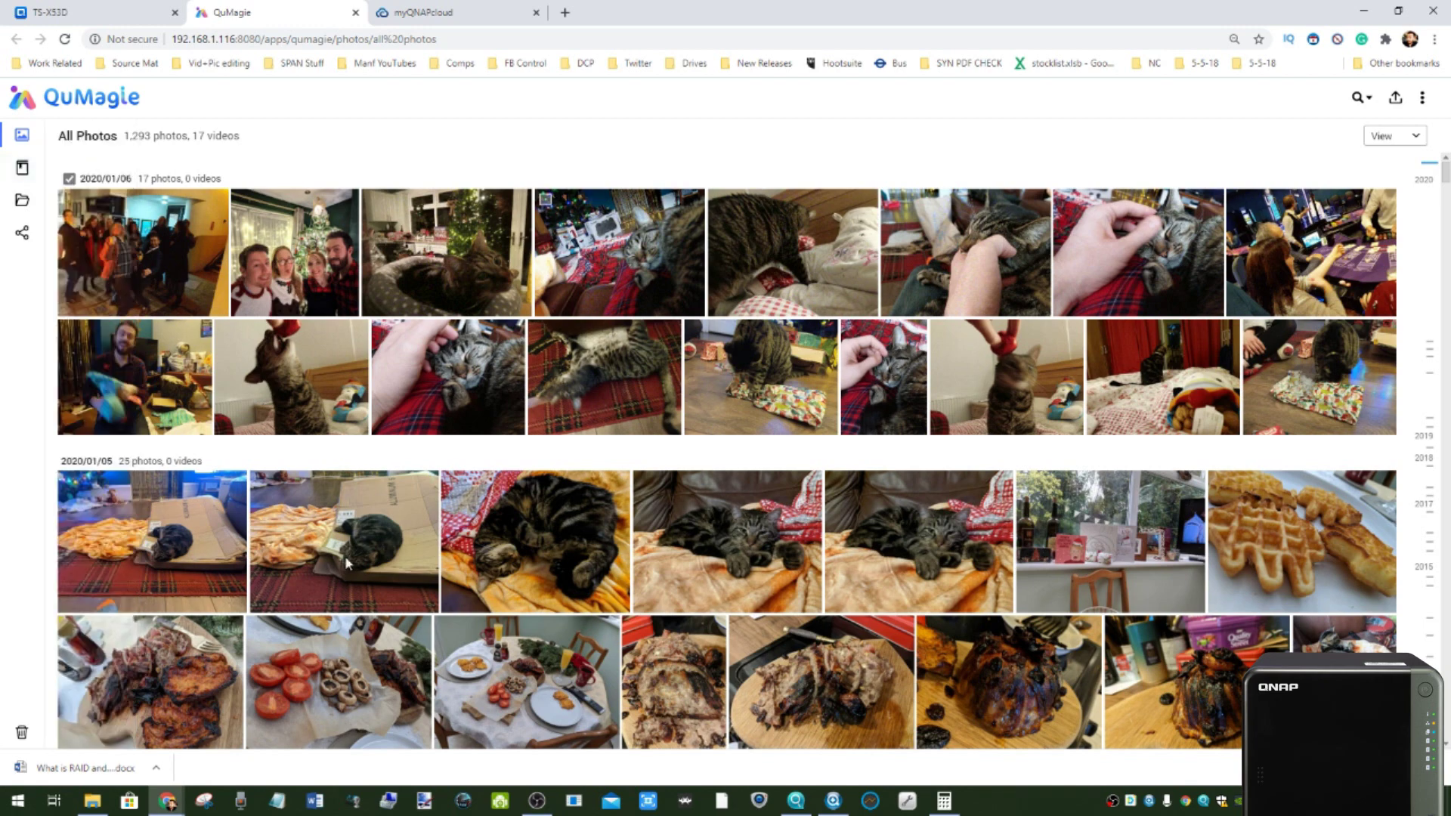
{"action": "scroll", "coordinate": [408, 461], "scroll_direction": "down", "scroll_amount": 1}
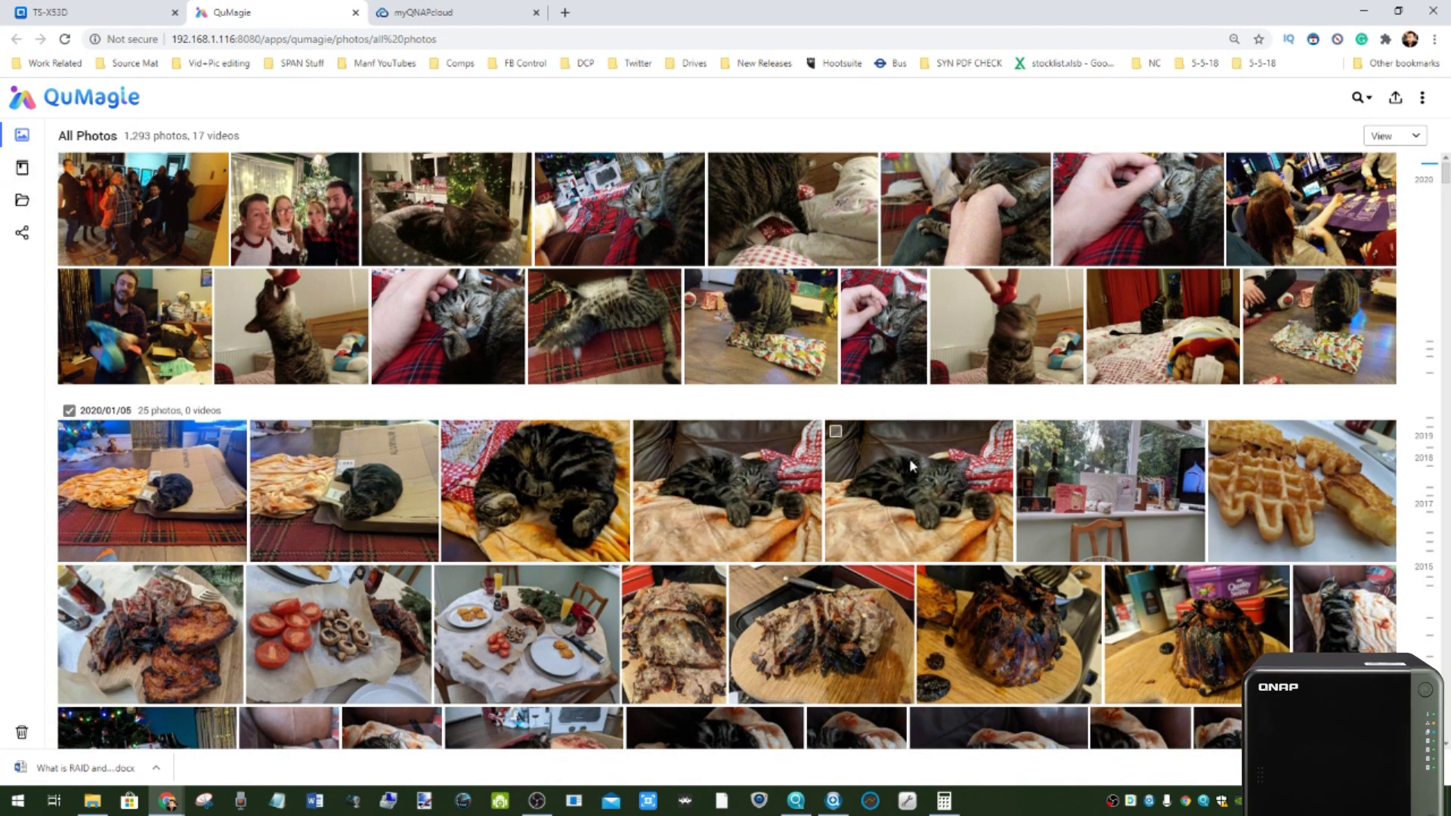
- View cat photo MVIMG_20200105_180852.jpg's info and location coordinates, then return to All Photos
{"action": "left_click", "coordinate": [914, 456]}
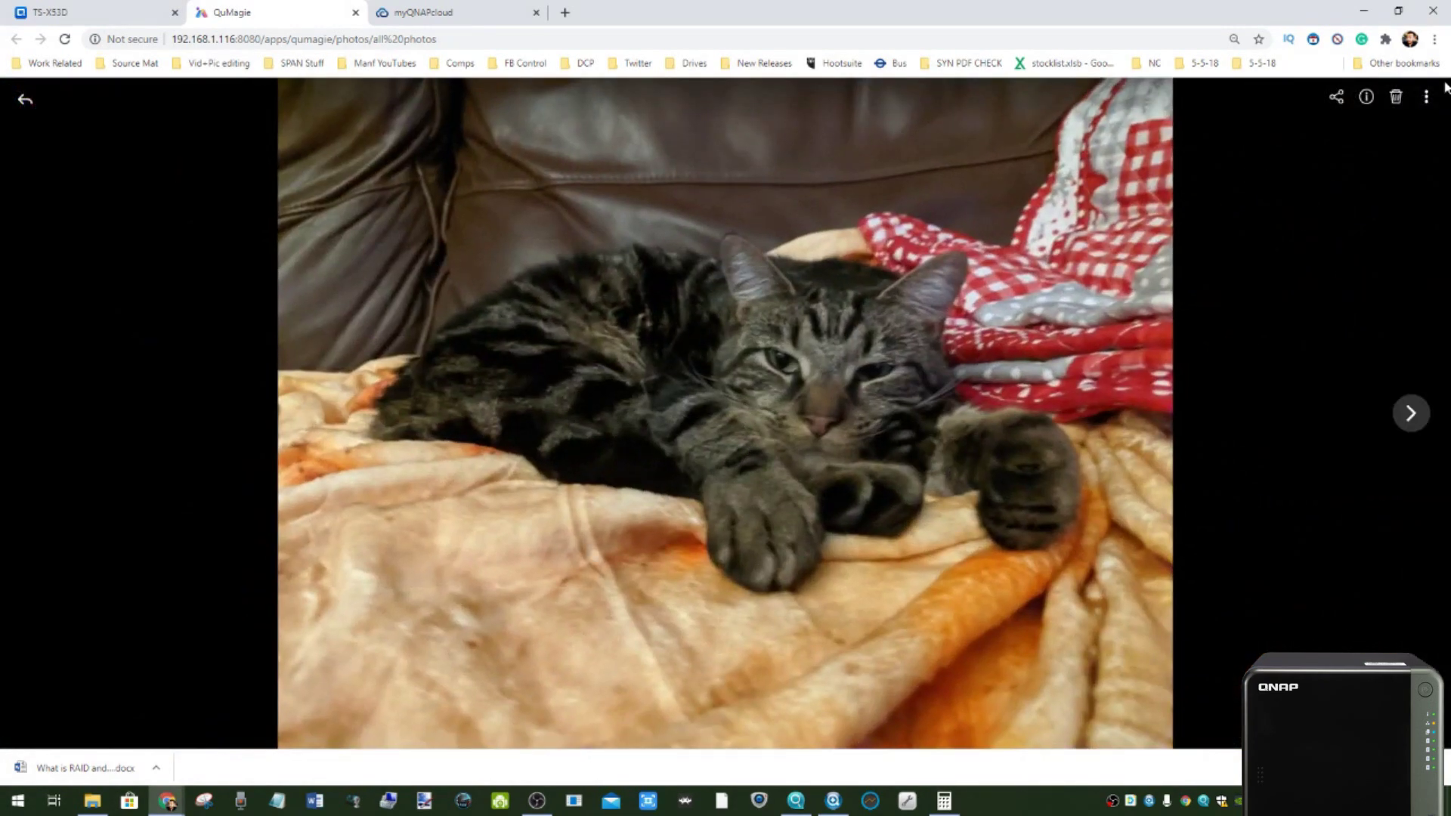
{"action": "left_click", "coordinate": [1425, 97]}
{"action": "mouse_move", "coordinate": [1337, 165]}
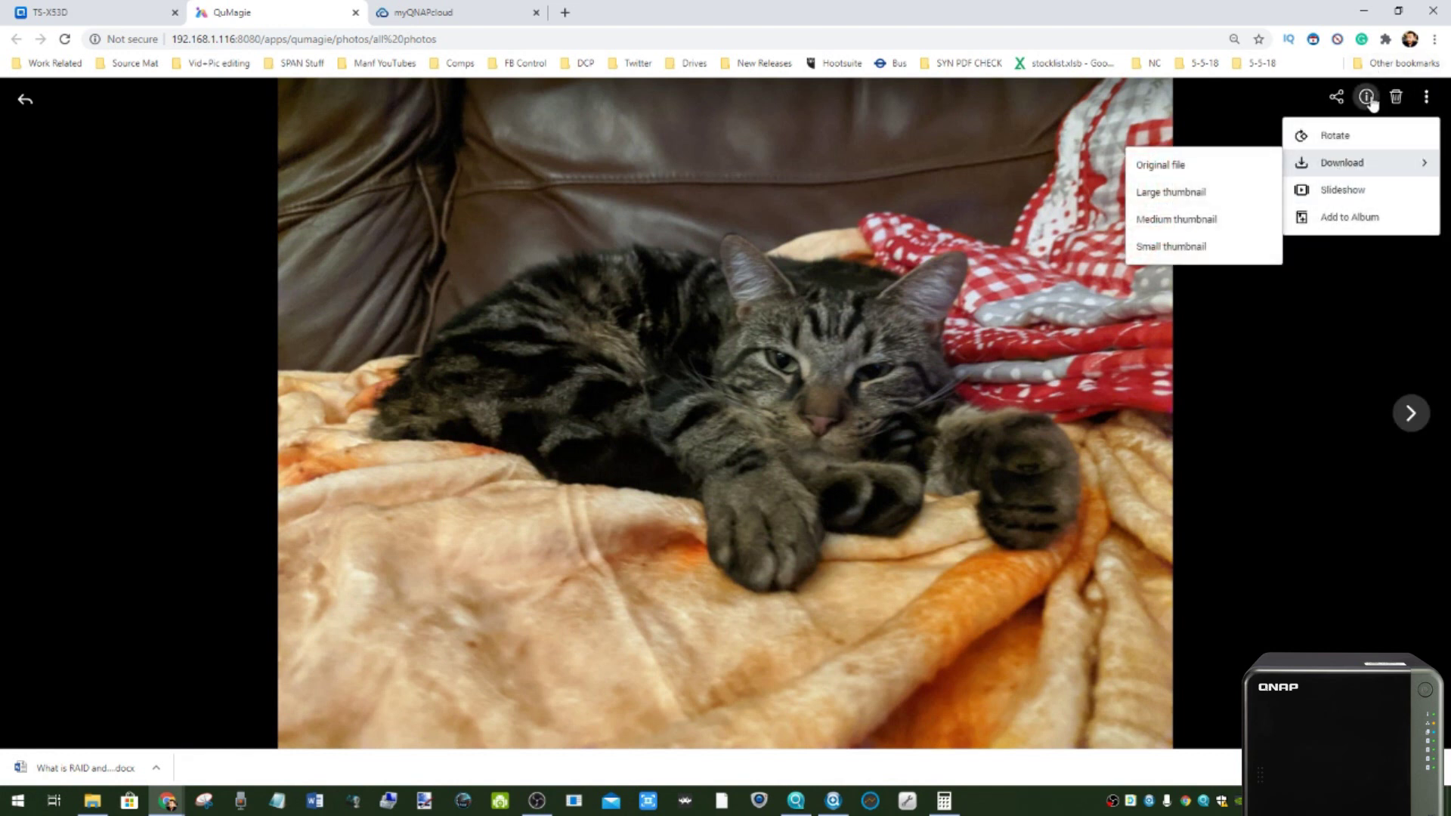
{"action": "left_click", "coordinate": [1366, 97]}
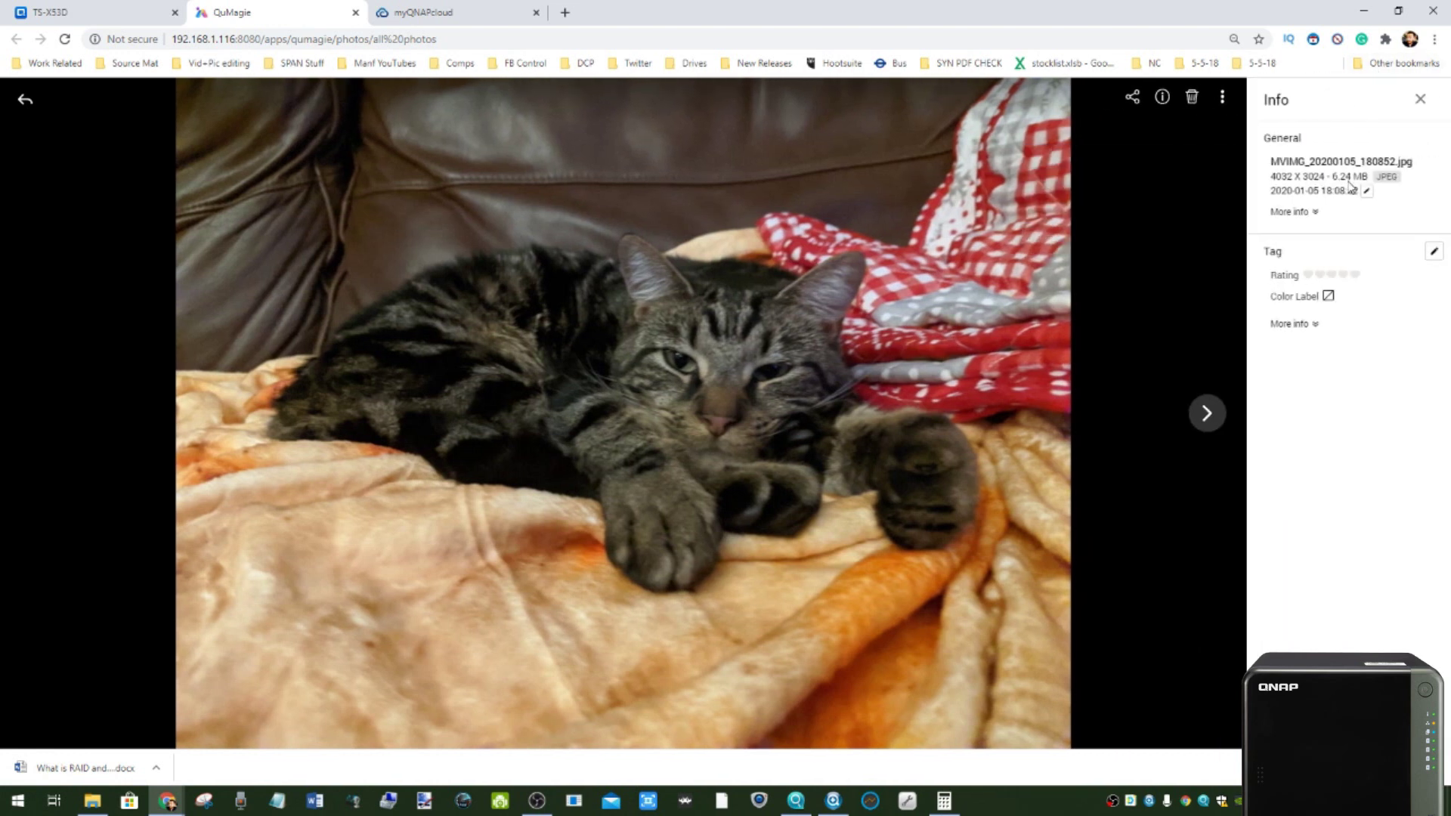
{"action": "left_click", "coordinate": [1314, 326]}
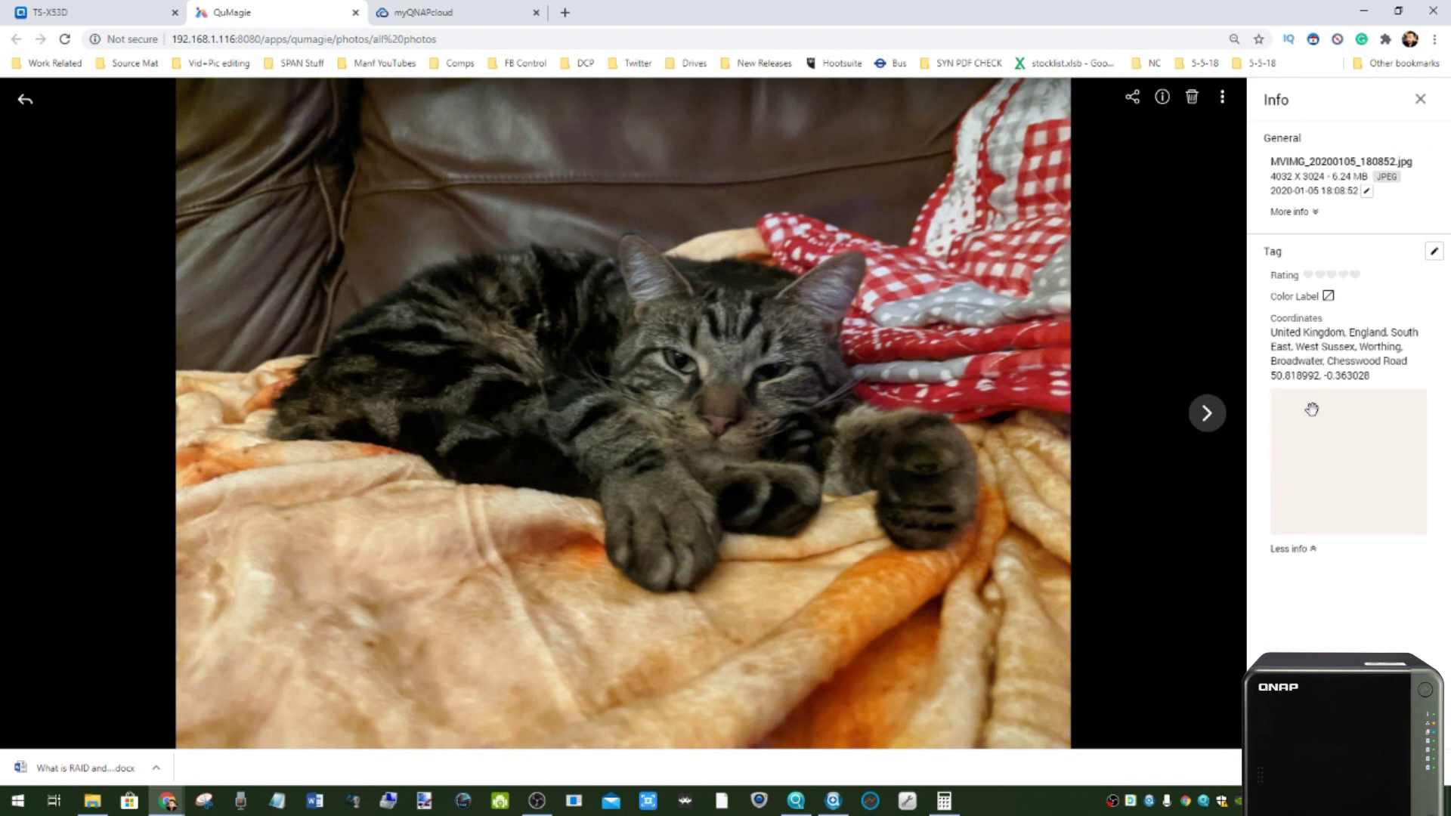
{"action": "left_click", "coordinate": [1422, 103]}
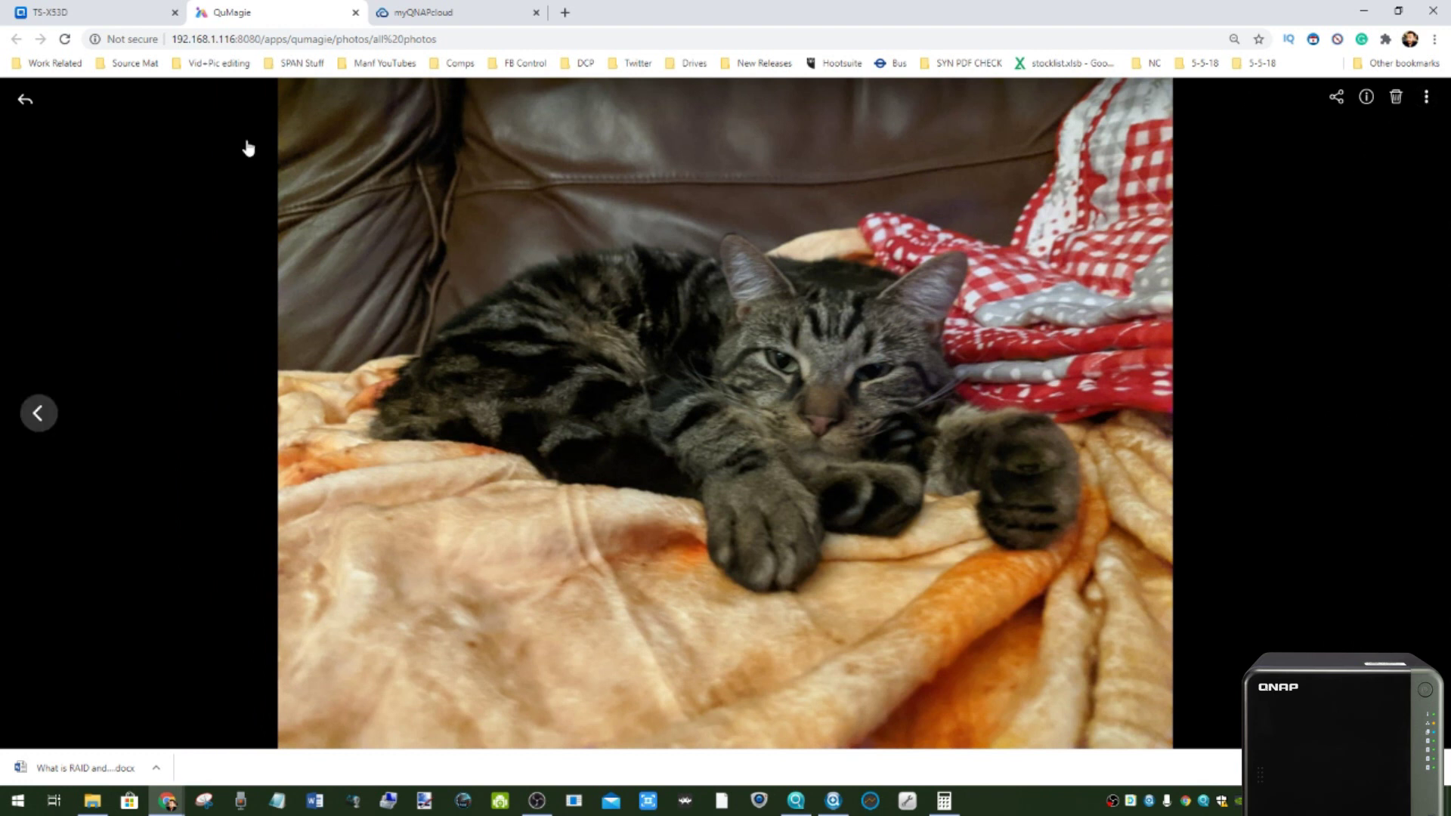
{"action": "left_click", "coordinate": [25, 99]}
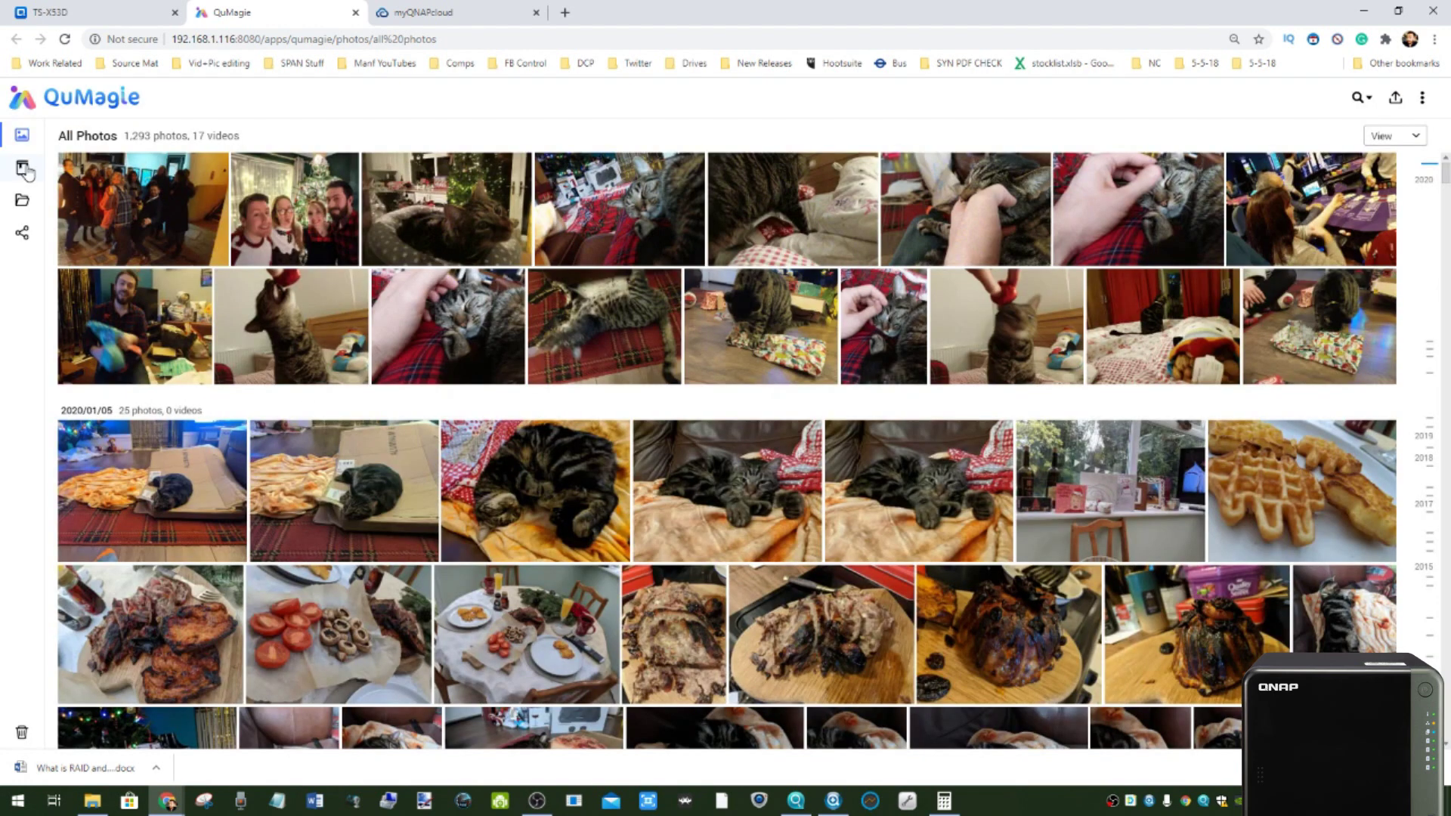
- In Album > People, enter a name for the face with 36 photos
{"action": "left_click", "coordinate": [22, 167]}
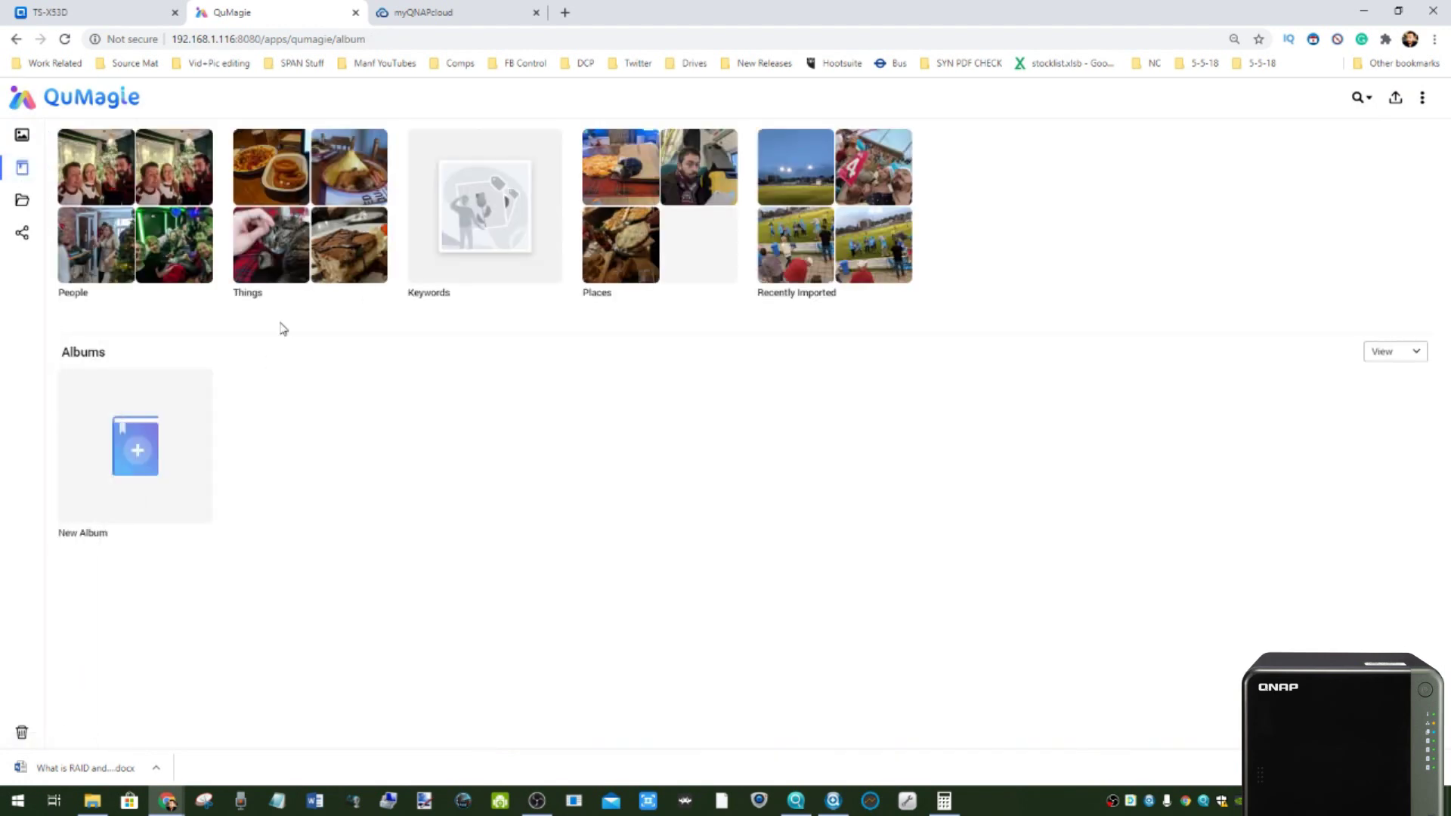
{"action": "left_click", "coordinate": [143, 203]}
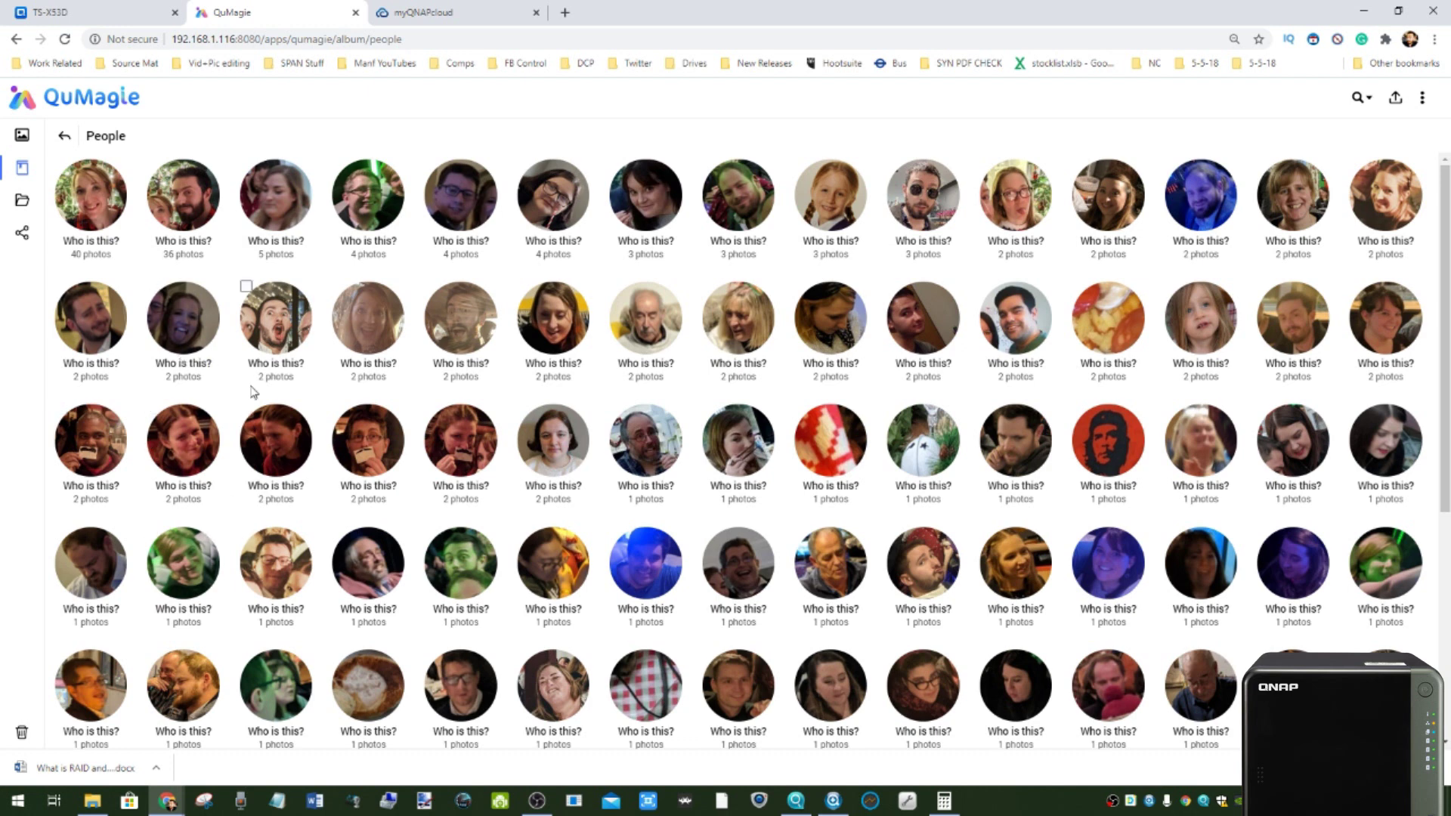
{"action": "left_click", "coordinate": [187, 245]}
{"action": "type", "text": "Robbie"}
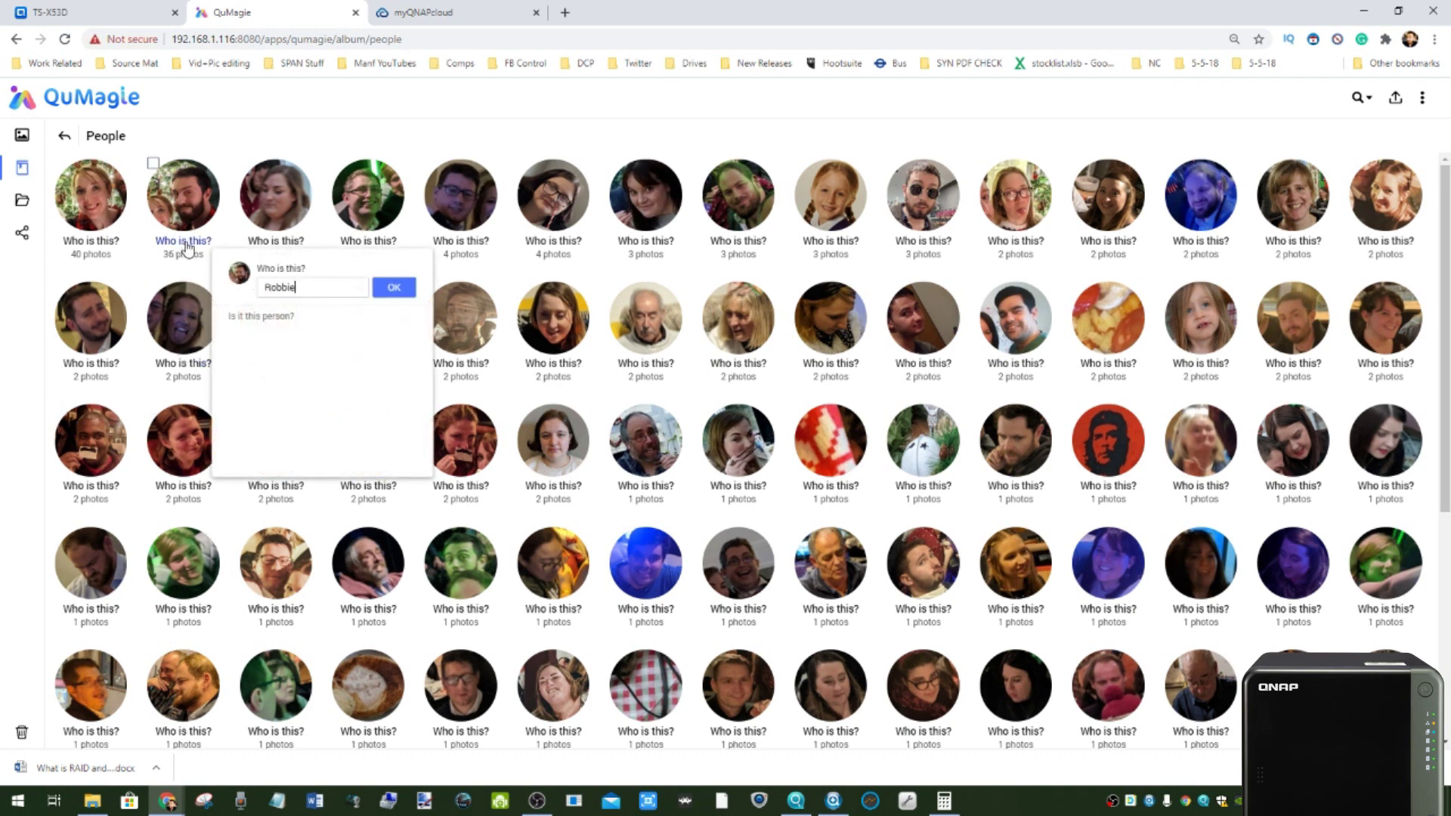
{"action": "left_click", "coordinate": [394, 287]}
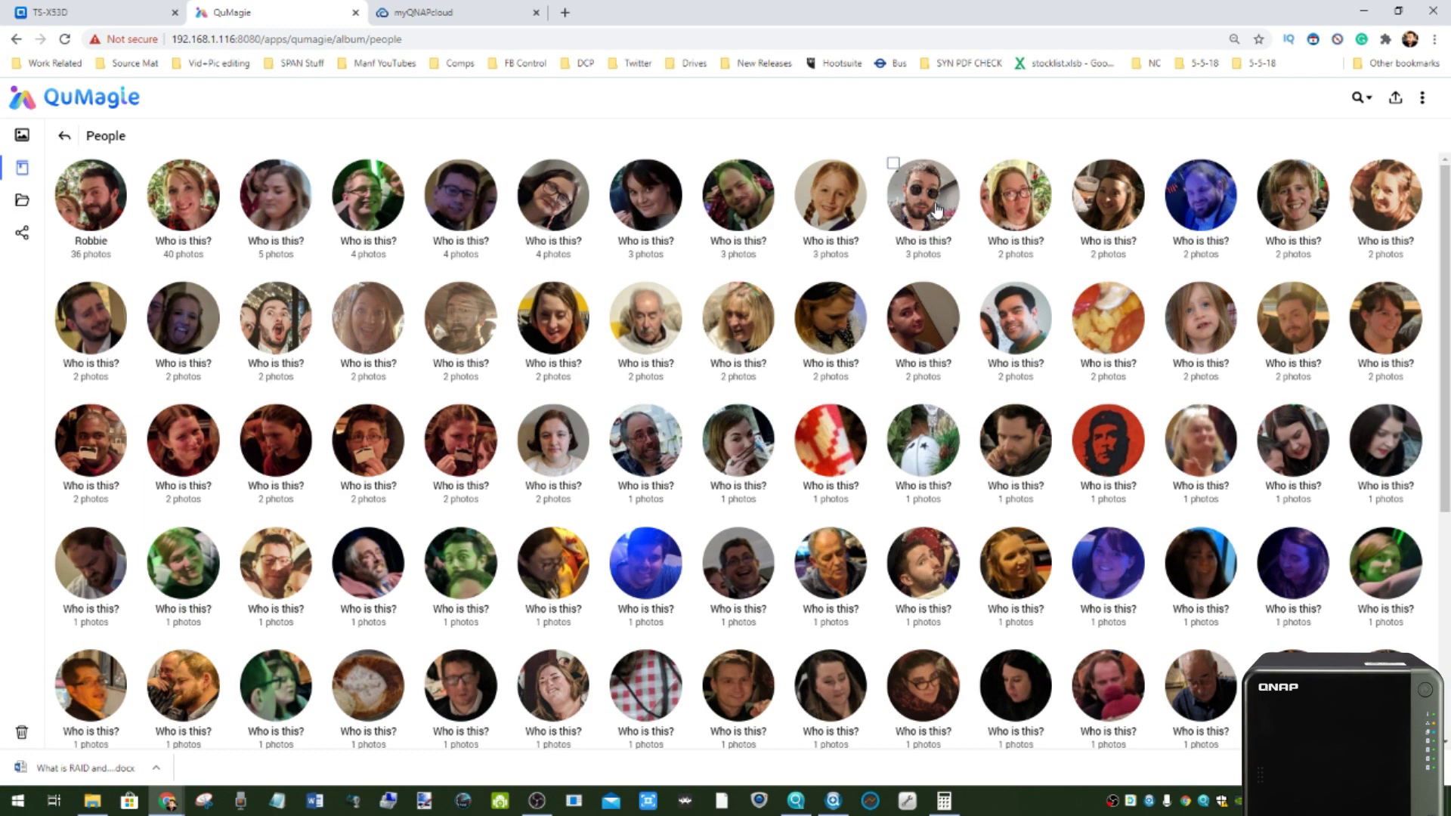
- Merge the 3-photo sunglasses face into that named person, totalling 39 photos
{"action": "scroll", "coordinate": [793, 376], "scroll_direction": "down", "scroll_amount": 2}
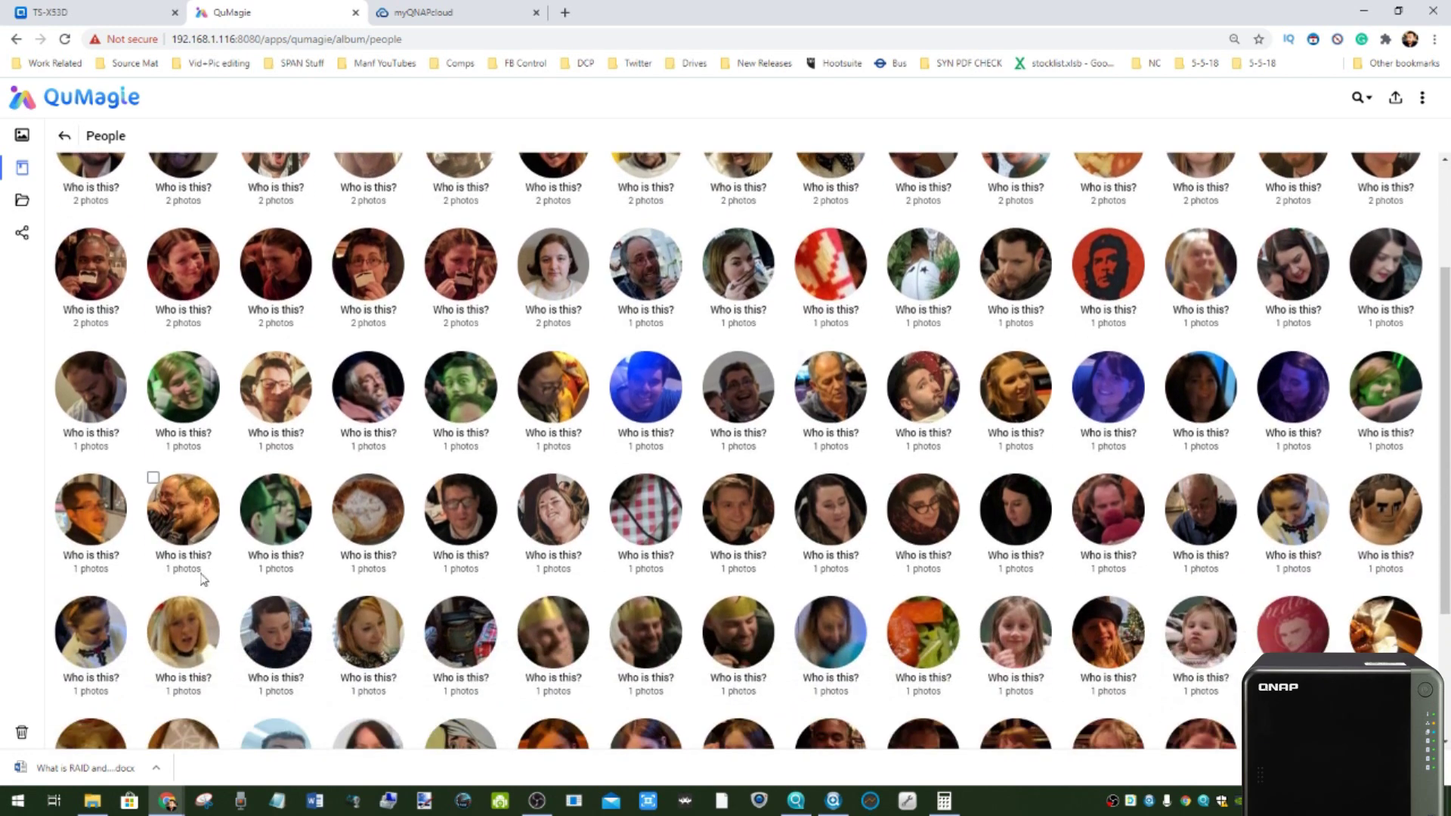
{"action": "scroll", "coordinate": [214, 568], "scroll_direction": "up", "scroll_amount": 3}
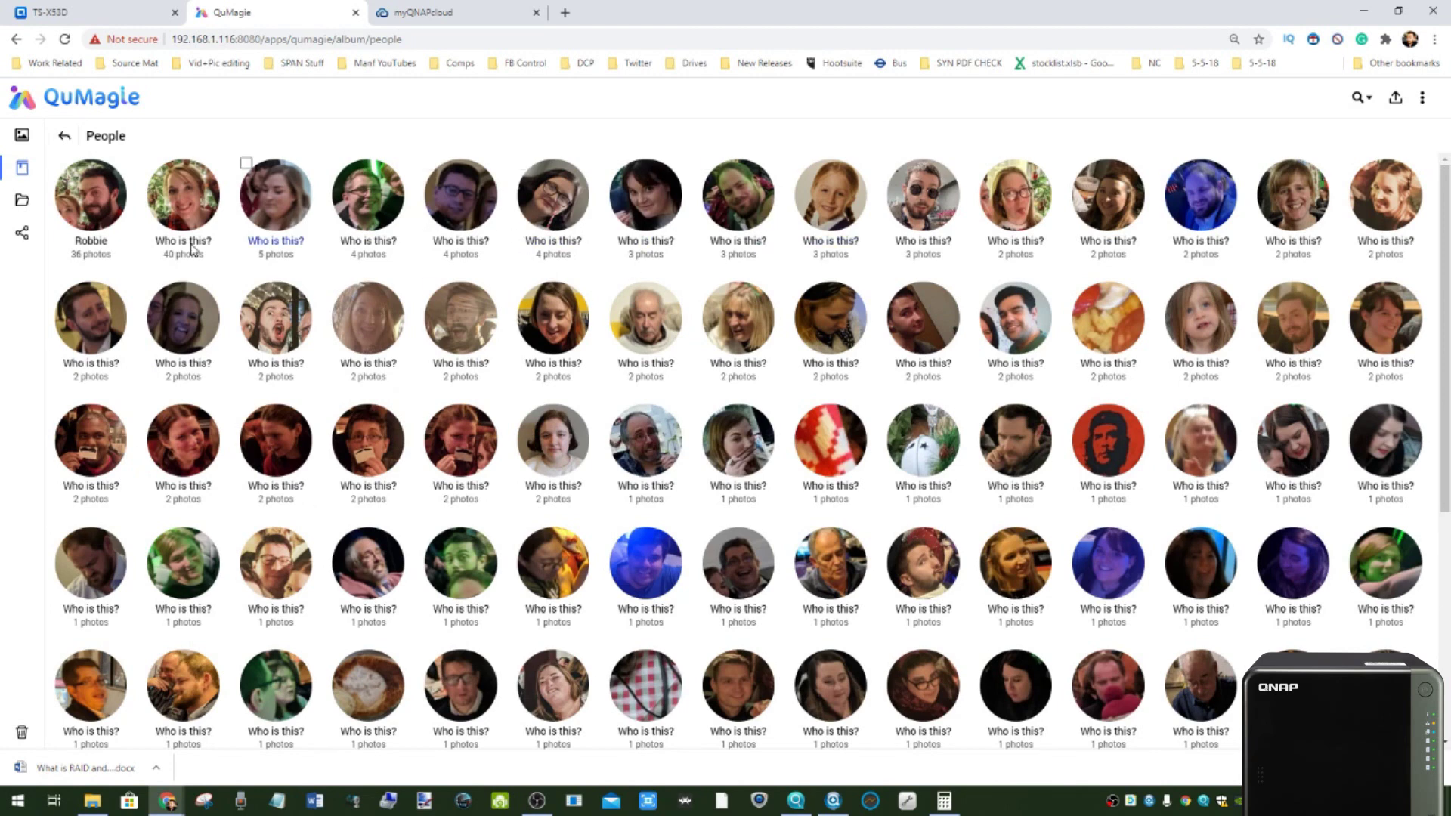
{"action": "left_click", "coordinate": [922, 239]}
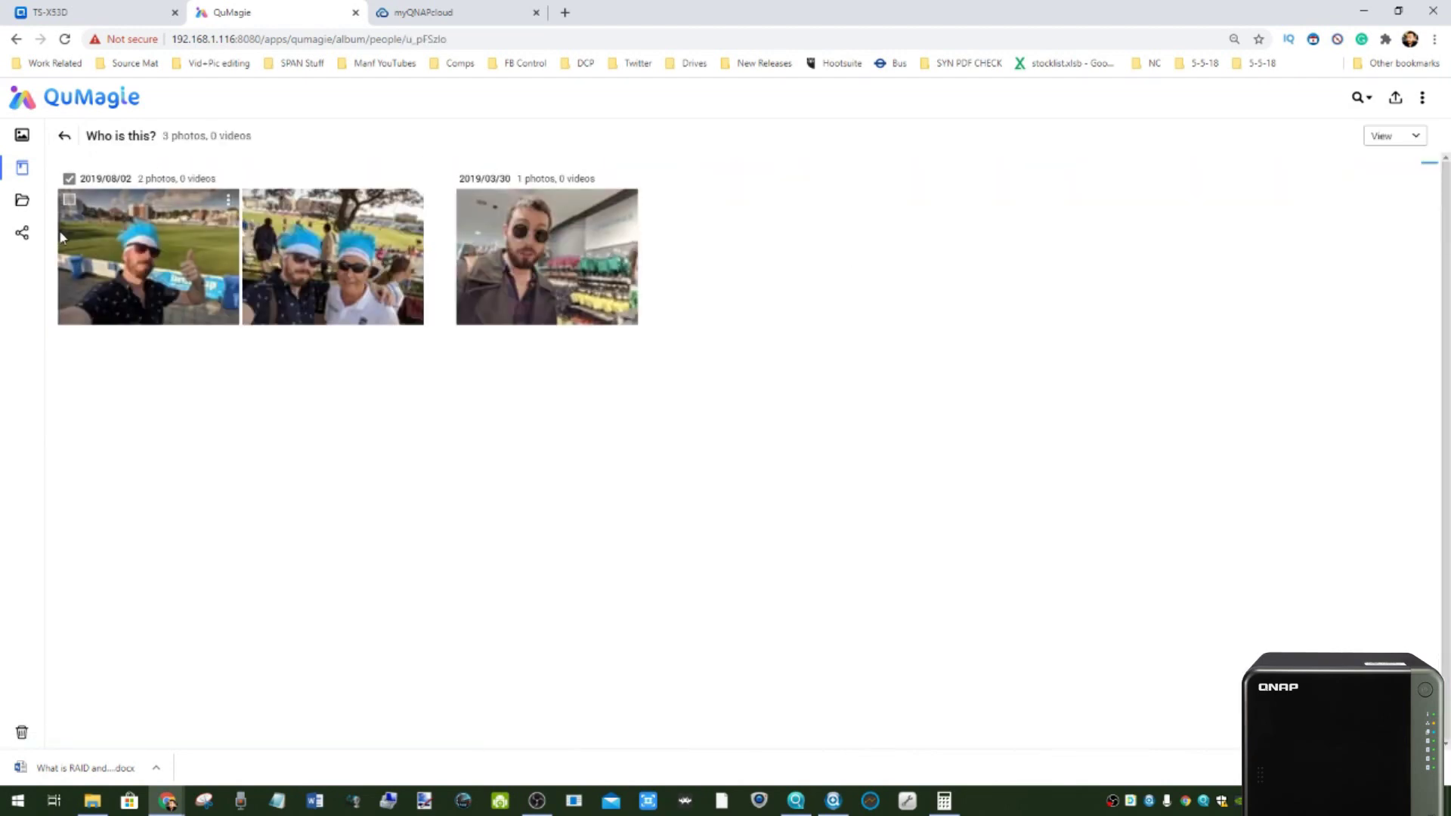
{"action": "left_click", "coordinate": [66, 137]}
{"action": "left_click", "coordinate": [923, 241]}
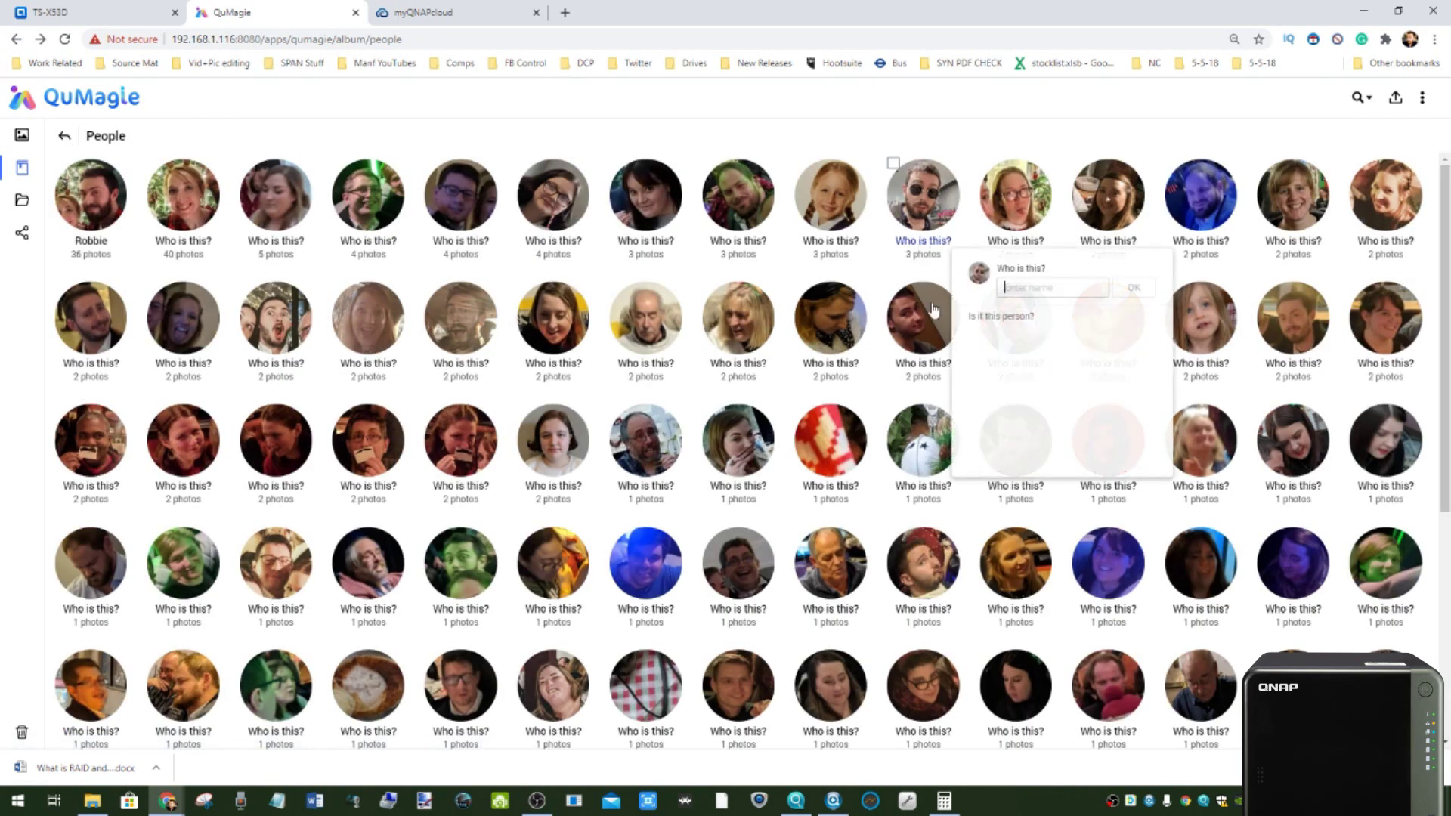
{"action": "left_click", "coordinate": [1005, 337]}
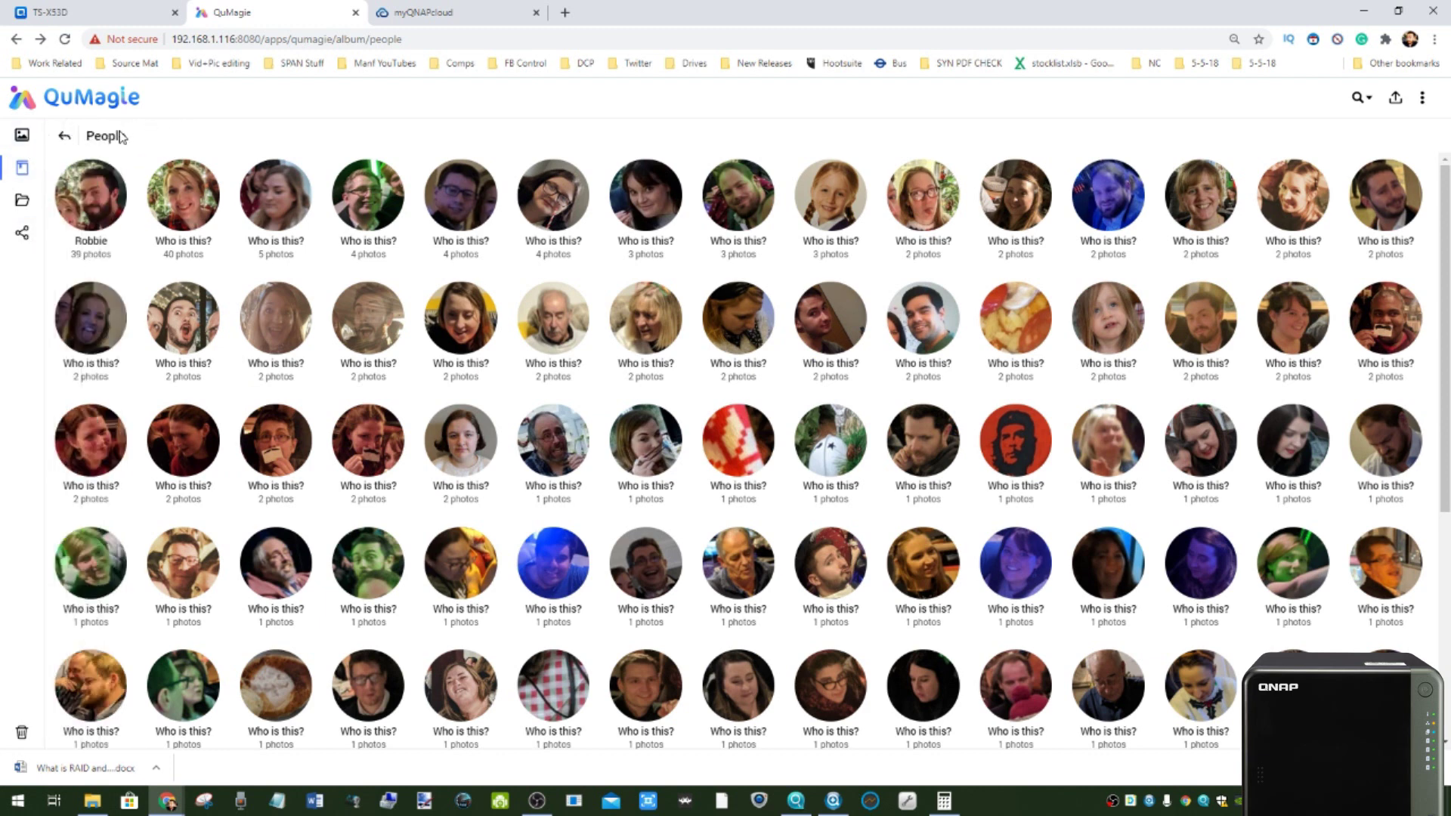
{"action": "left_click", "coordinate": [66, 138]}
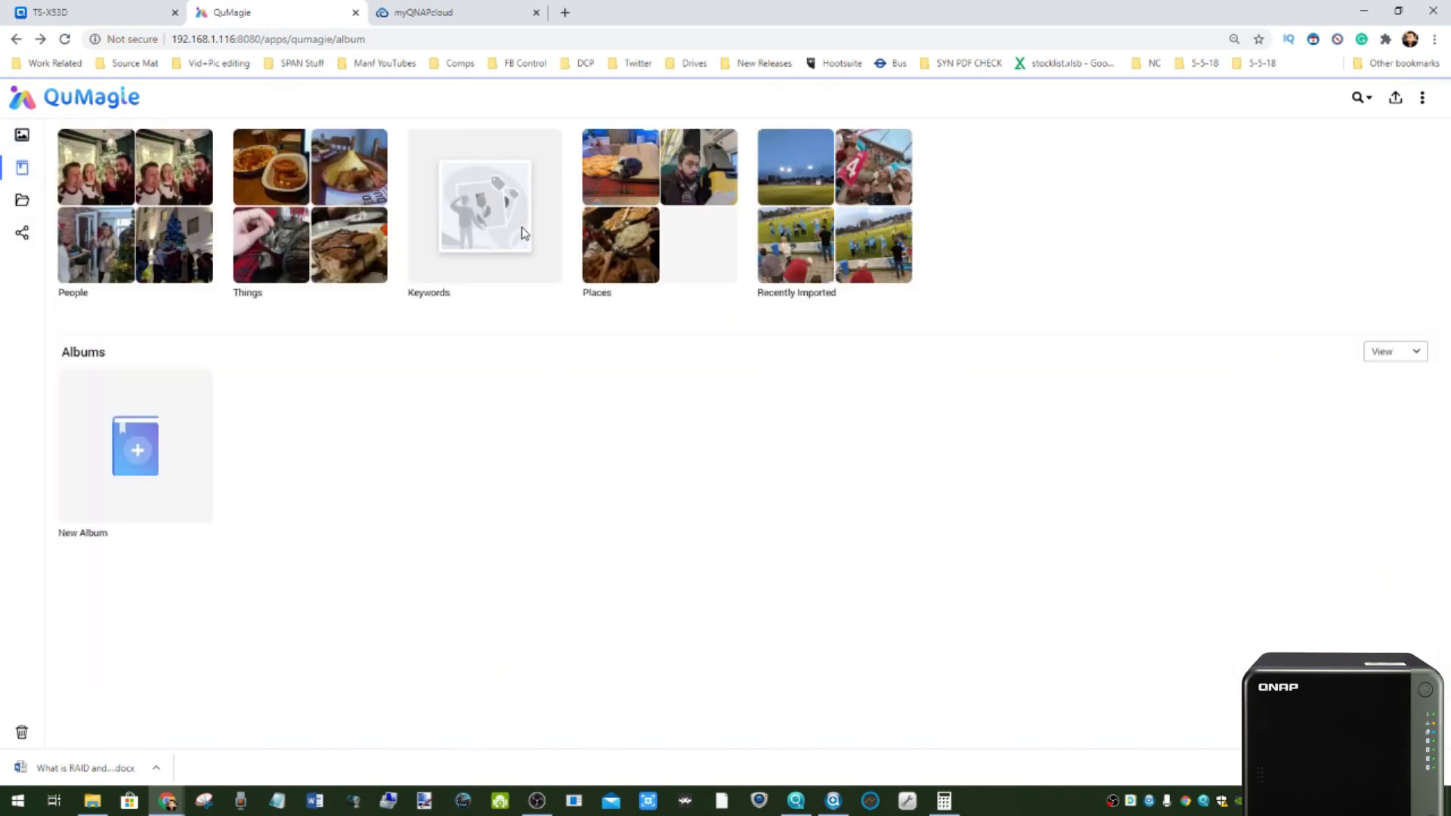
- Open the Things collection and scroll through its object categories
{"action": "left_click", "coordinate": [301, 224]}
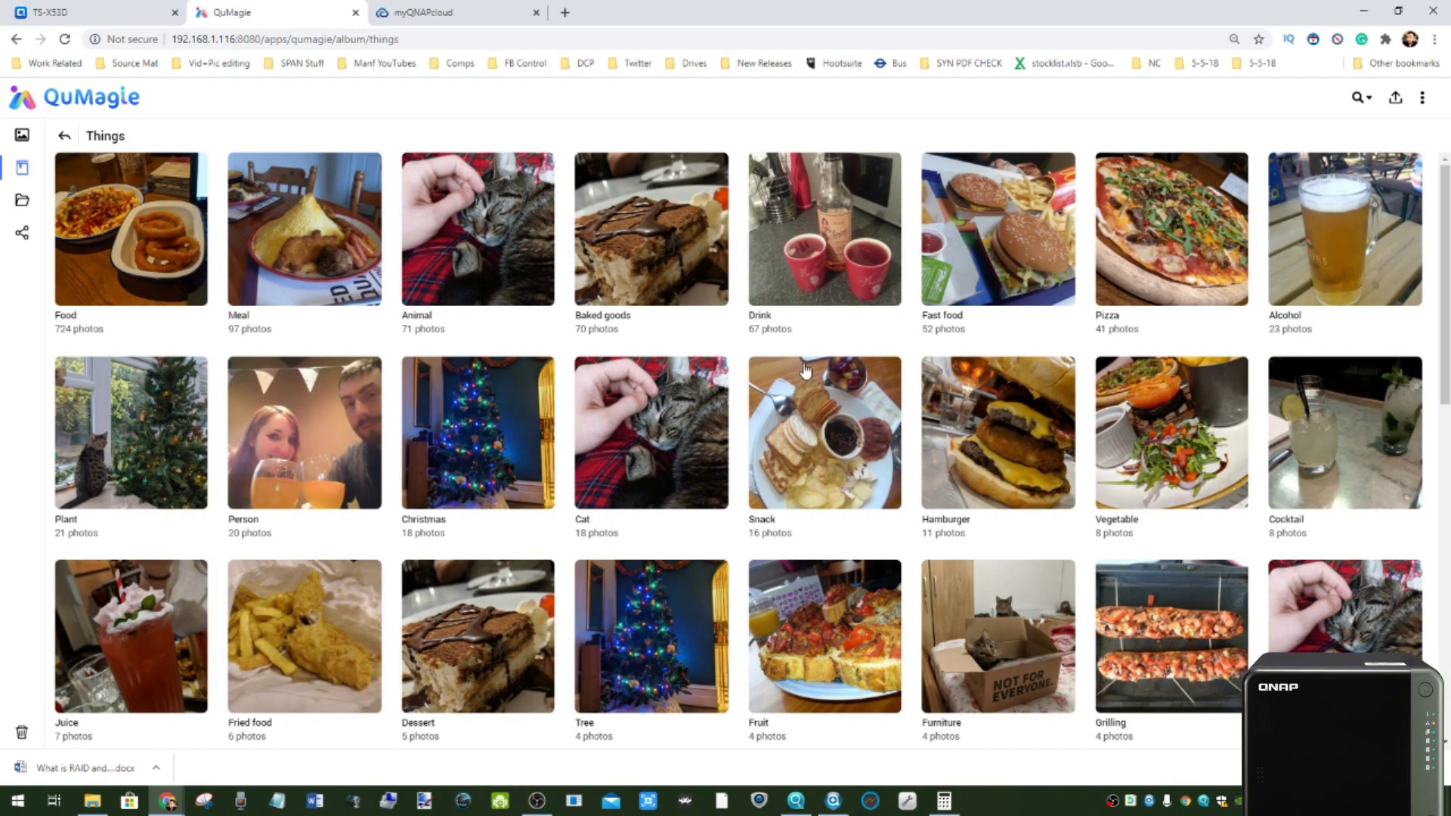
{"action": "scroll", "coordinate": [1003, 348], "scroll_direction": "down", "scroll_amount": 1}
{"action": "scroll", "coordinate": [224, 531], "scroll_direction": "down", "scroll_amount": 2}
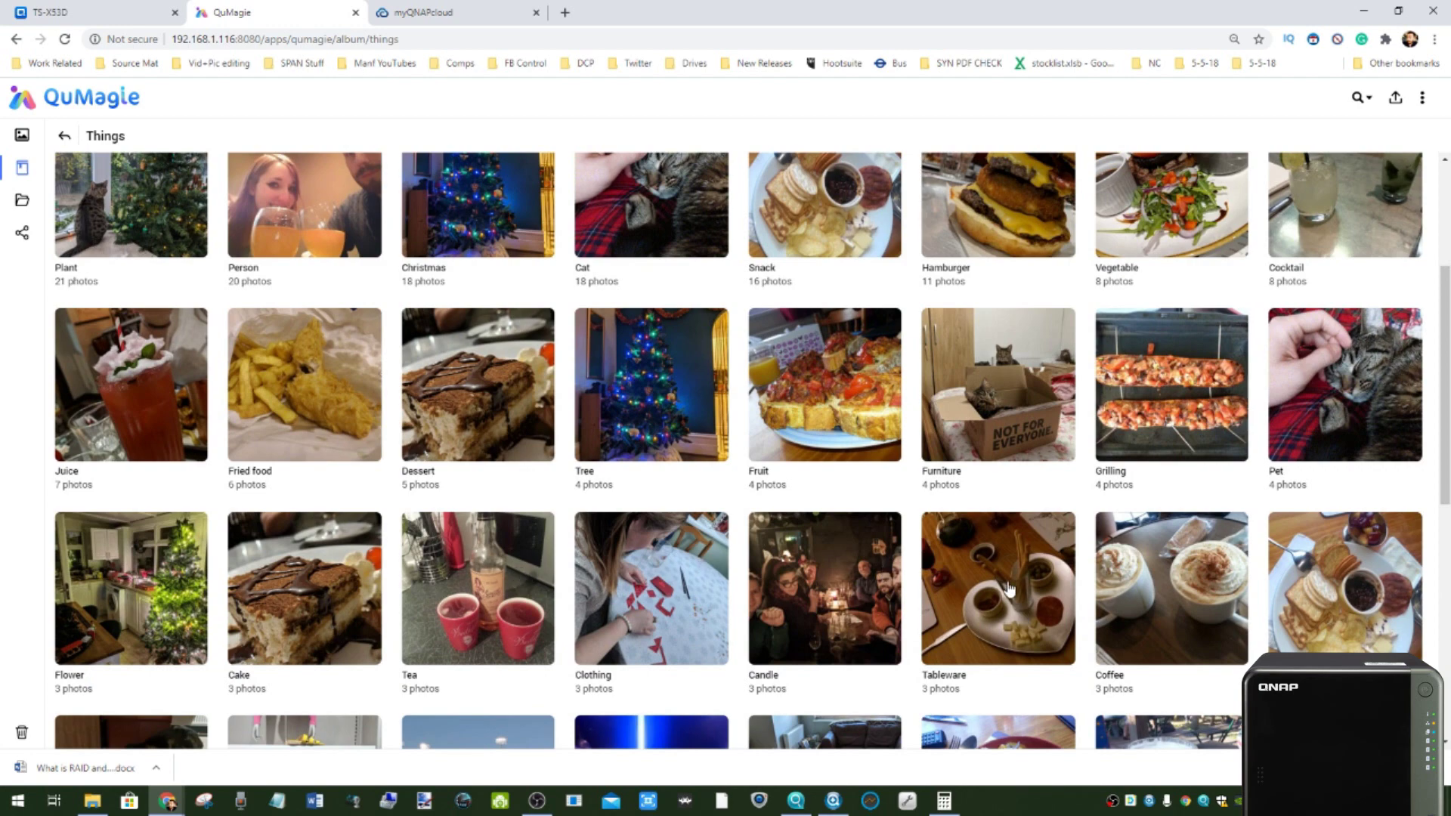
{"action": "scroll", "coordinate": [1003, 494], "scroll_direction": "up", "scroll_amount": 1}
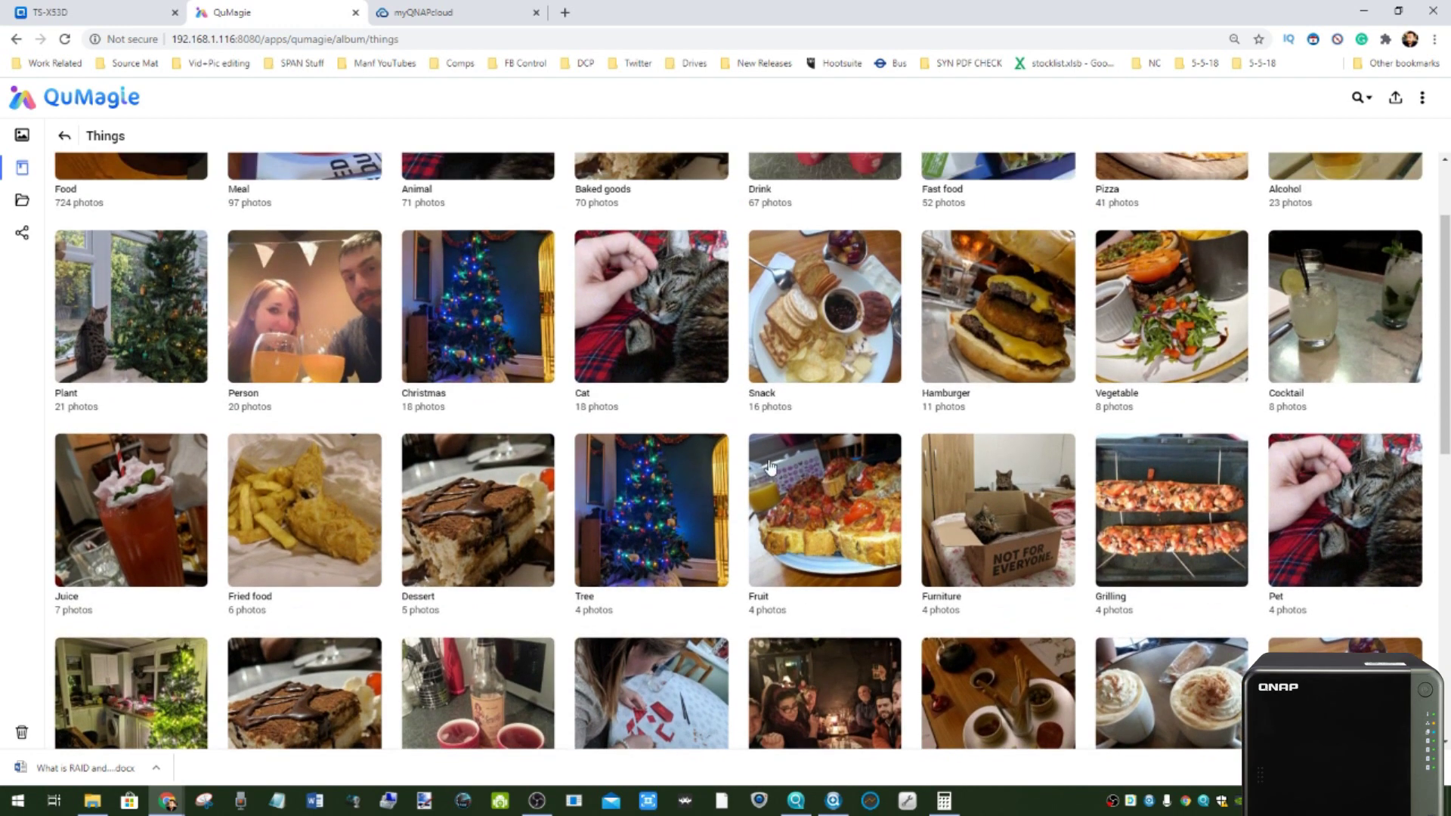
{"action": "scroll", "coordinate": [797, 394], "scroll_direction": "up", "scroll_amount": 1}
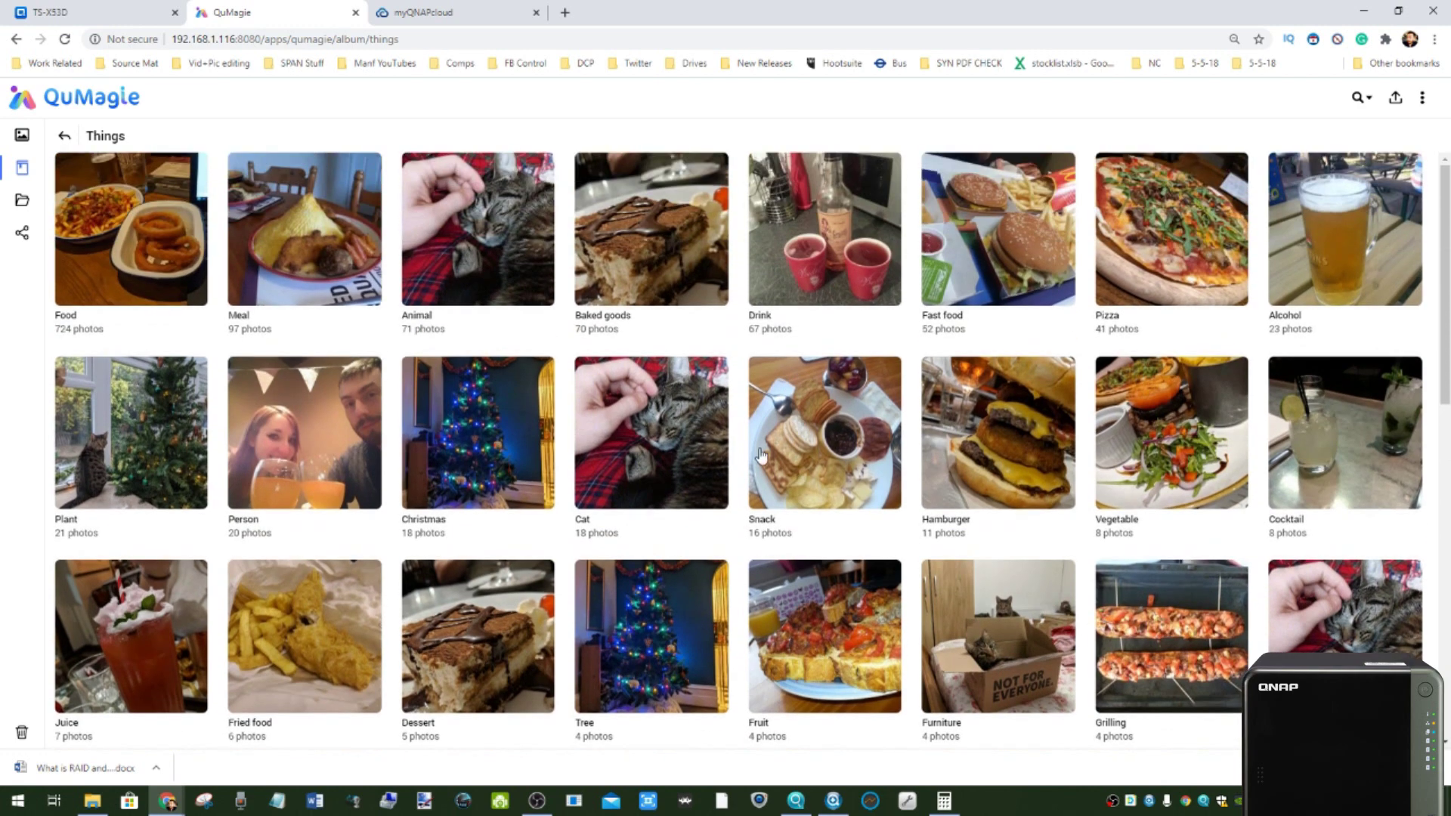
- Open the first Hamburger photo and view its file details
{"action": "left_click", "coordinate": [1031, 439]}
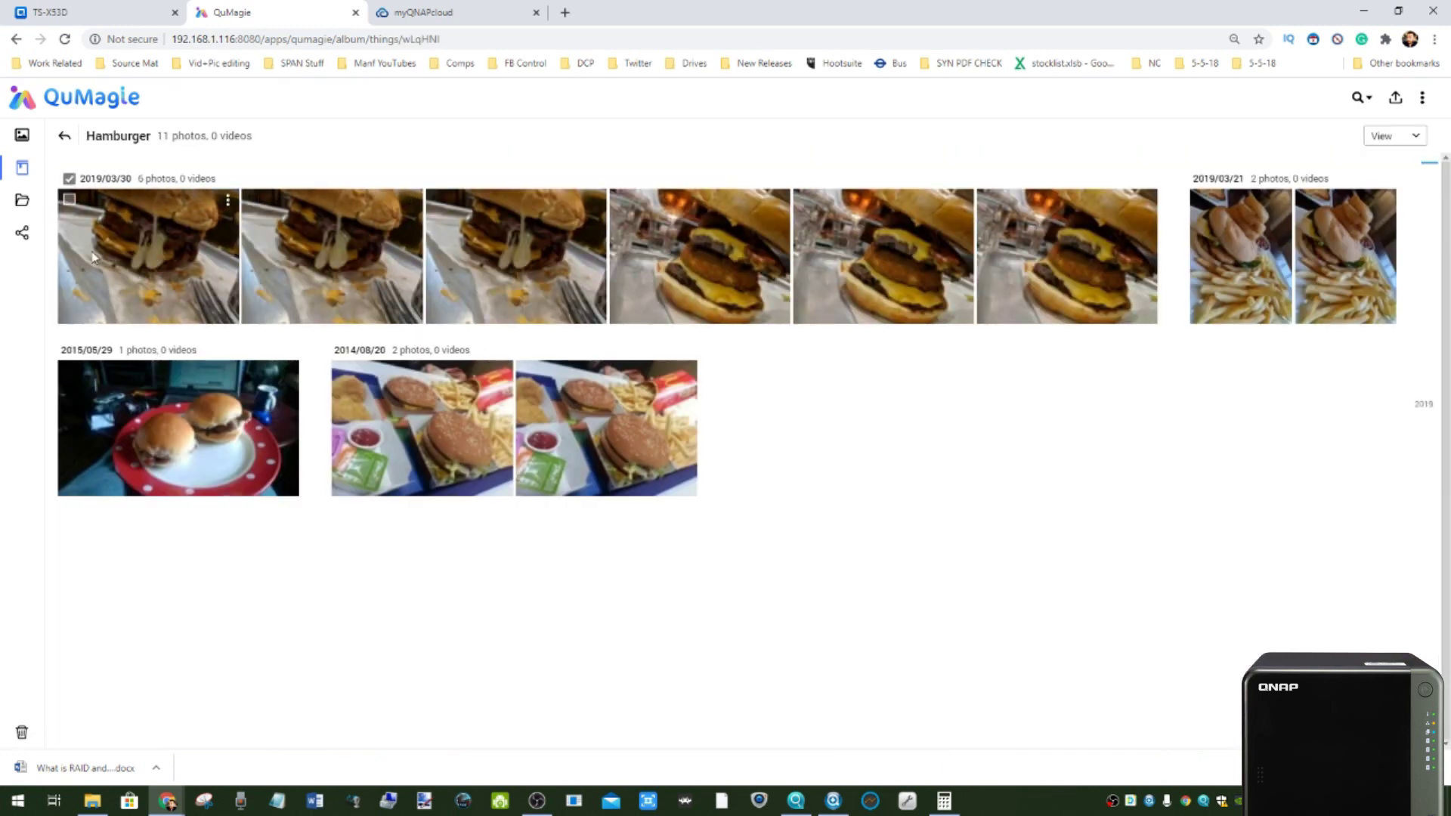
{"action": "left_click", "coordinate": [167, 257]}
{"action": "right_click", "coordinate": [167, 257]}
{"action": "right_click", "coordinate": [551, 268]}
{"action": "key", "text": "Escape"}
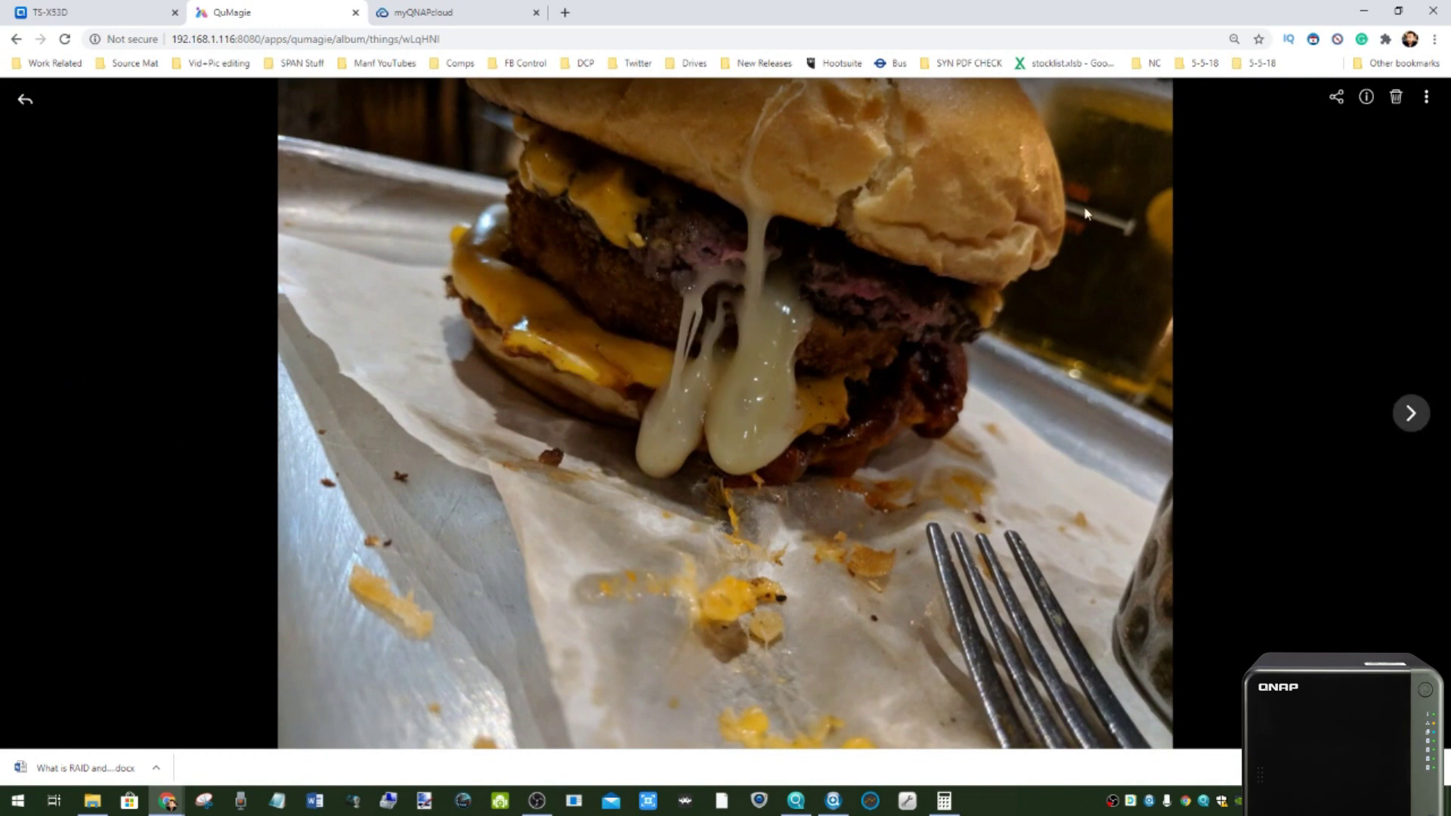
{"action": "left_click", "coordinate": [1366, 97]}
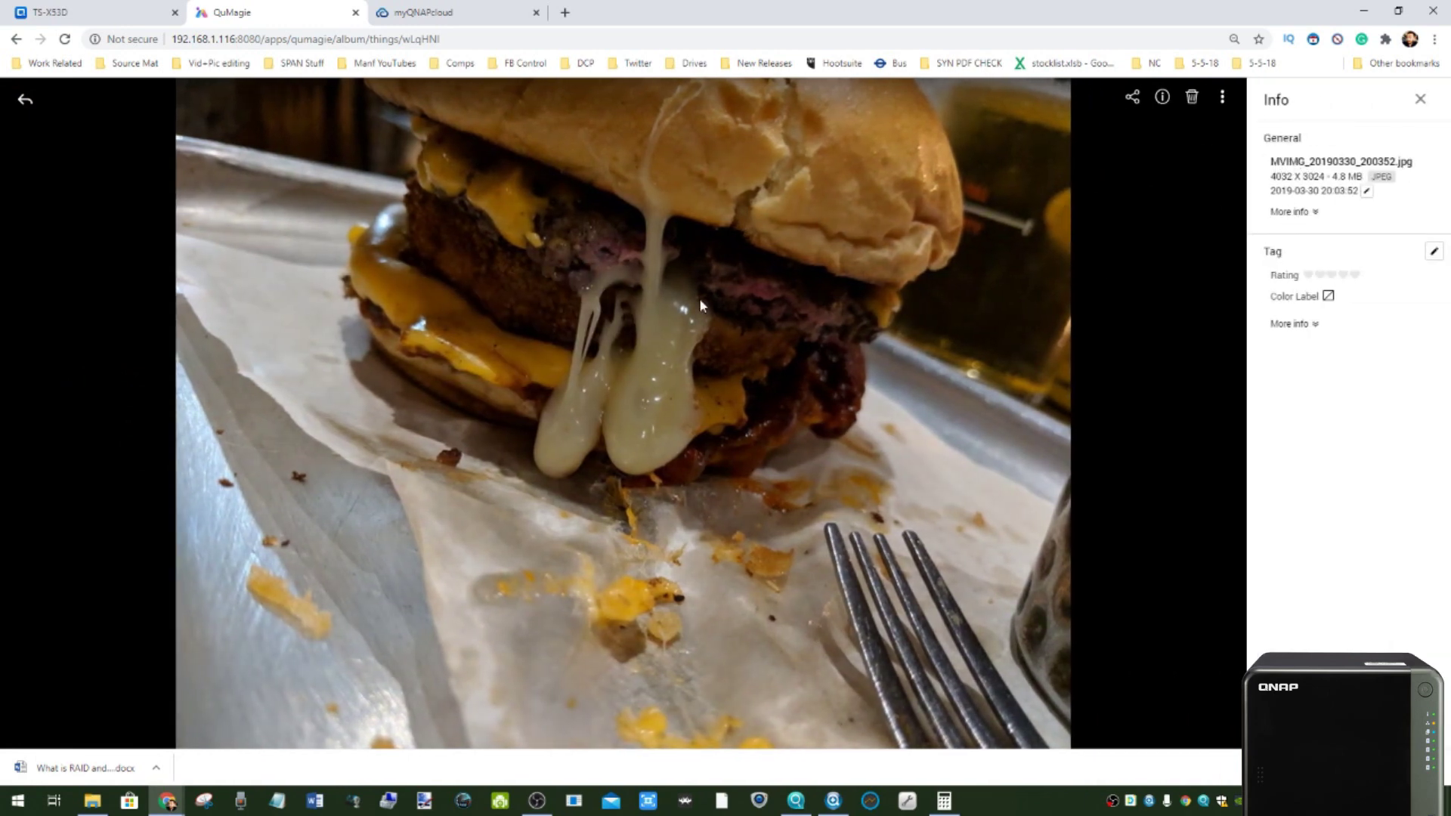
{"action": "left_click", "coordinate": [1422, 100]}
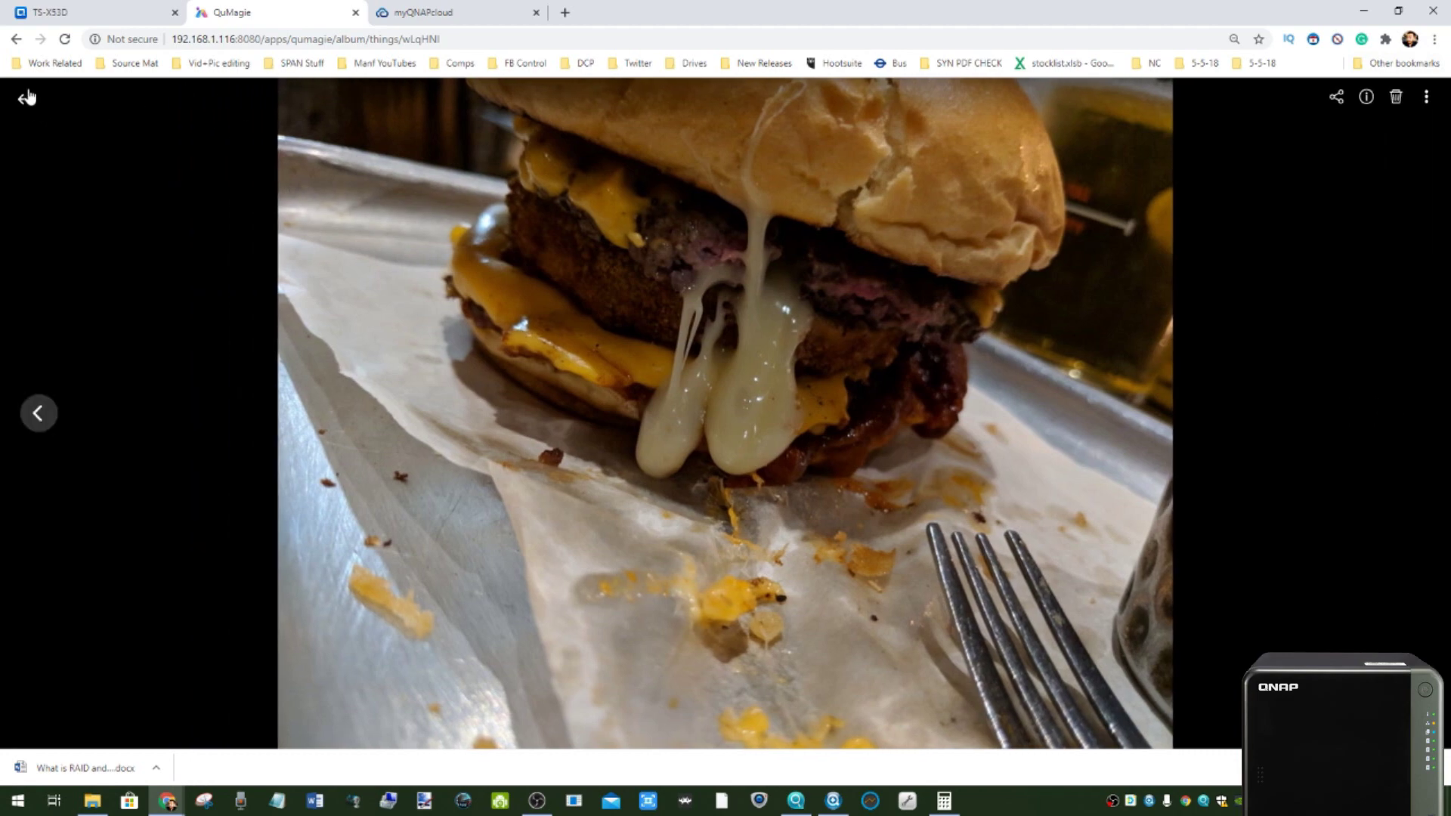
- Go back to the Things categories grid and scroll through it
{"action": "left_click", "coordinate": [28, 98]}
{"action": "left_click", "coordinate": [65, 138]}
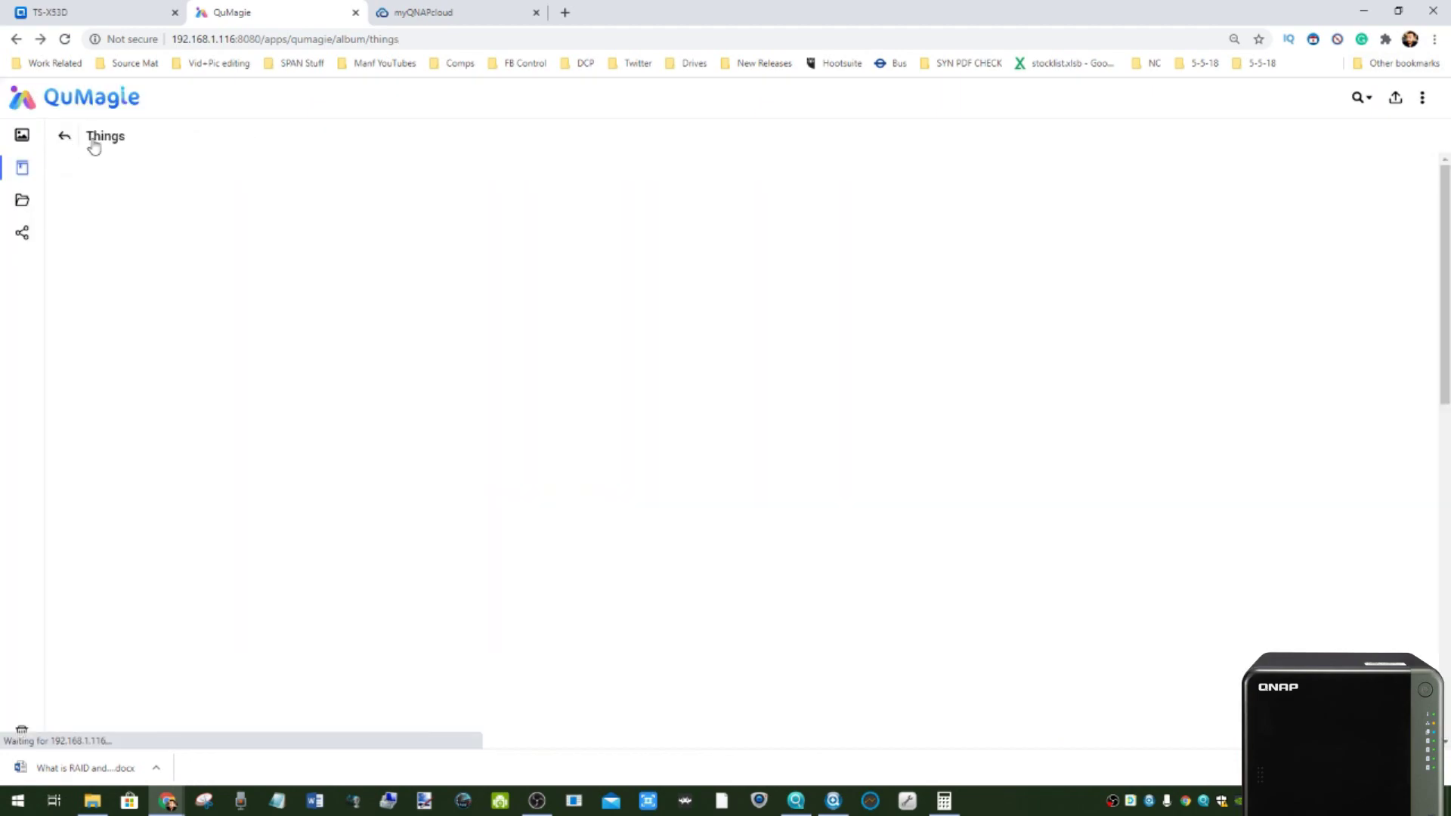
{"action": "scroll", "coordinate": [438, 301], "scroll_direction": "down", "scroll_amount": 10}
{"action": "scroll", "coordinate": [451, 333], "scroll_direction": "down", "scroll_amount": 2}
{"action": "scroll", "coordinate": [739, 382], "scroll_direction": "up", "scroll_amount": 6}
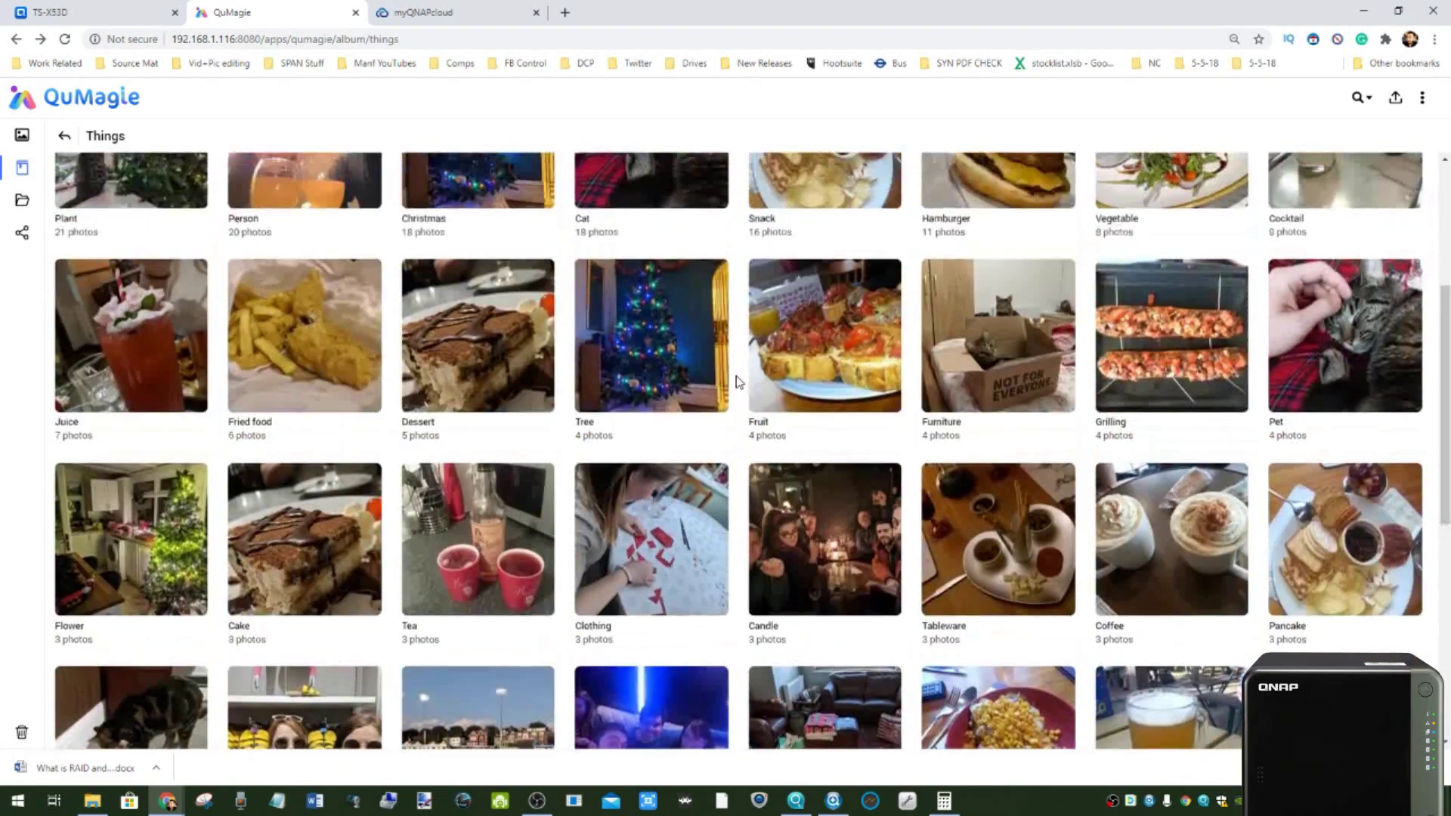
{"action": "scroll", "coordinate": [739, 382], "scroll_direction": "up", "scroll_amount": 3}
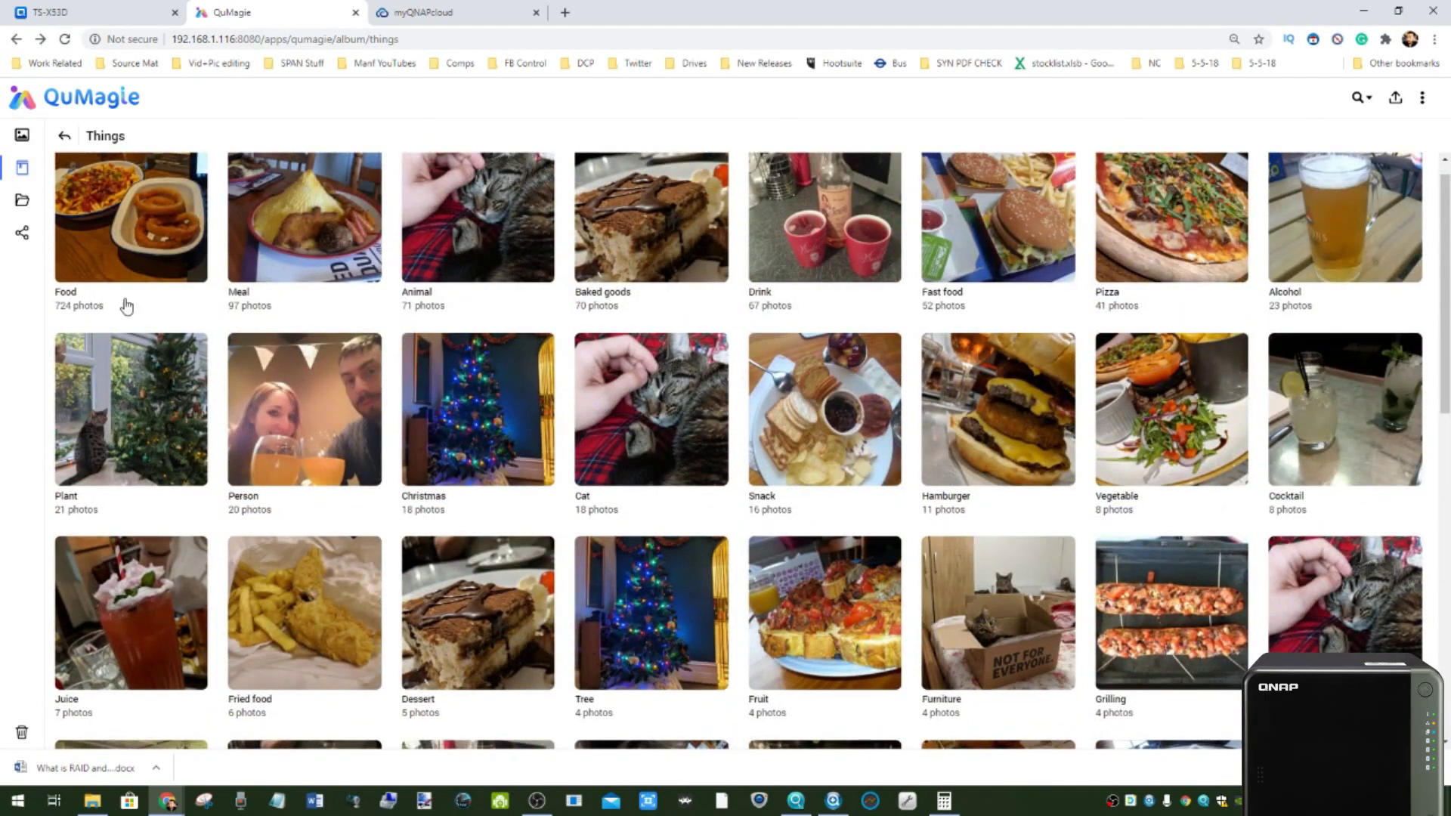
{"action": "scroll", "coordinate": [127, 305], "scroll_direction": "up", "scroll_amount": 1}
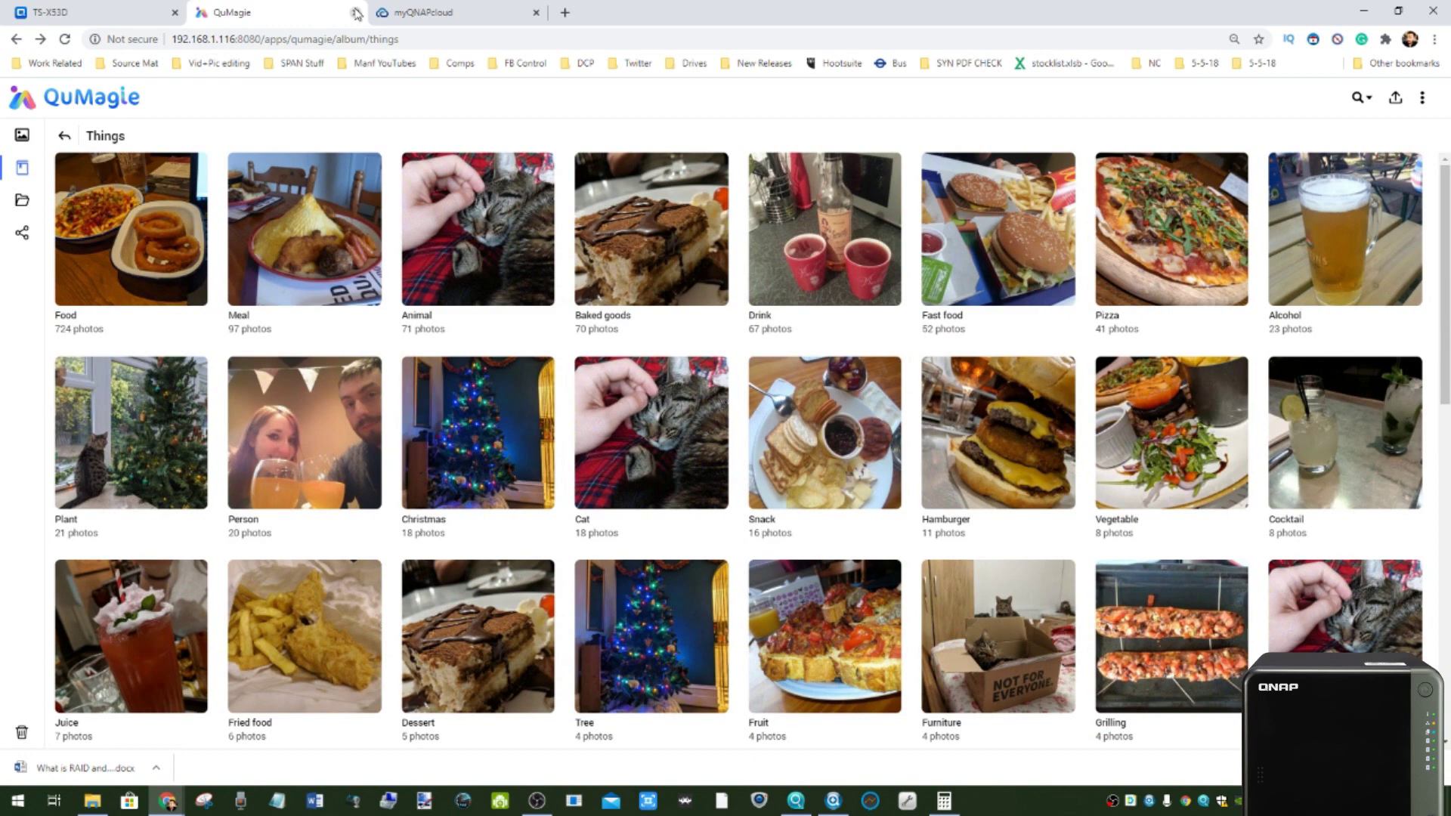
- Close the QuMagie tab to return to the QTS desktop, then launch App Center
{"action": "left_click", "coordinate": [355, 12]}
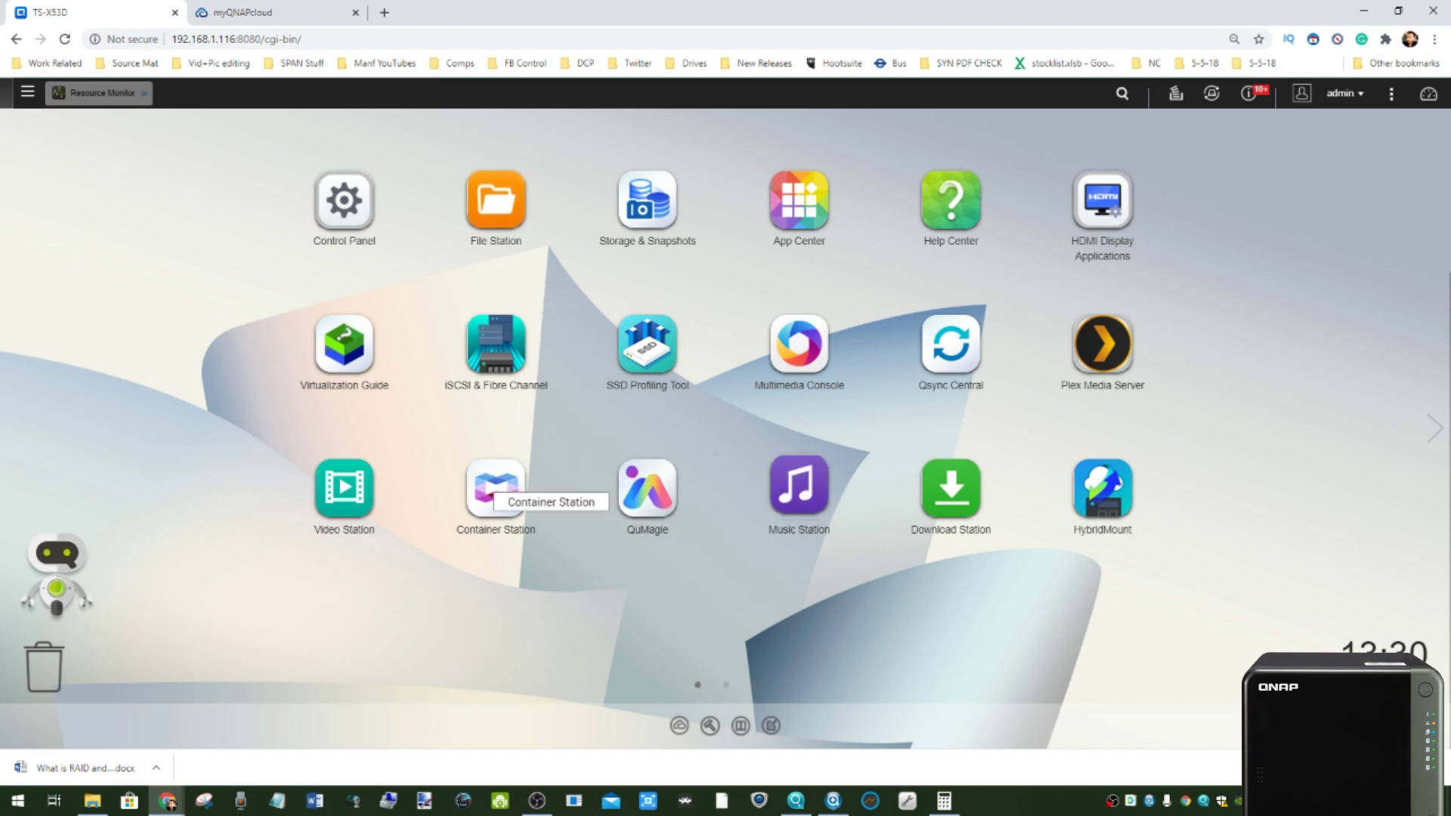
{"action": "left_click", "coordinate": [92, 800]}
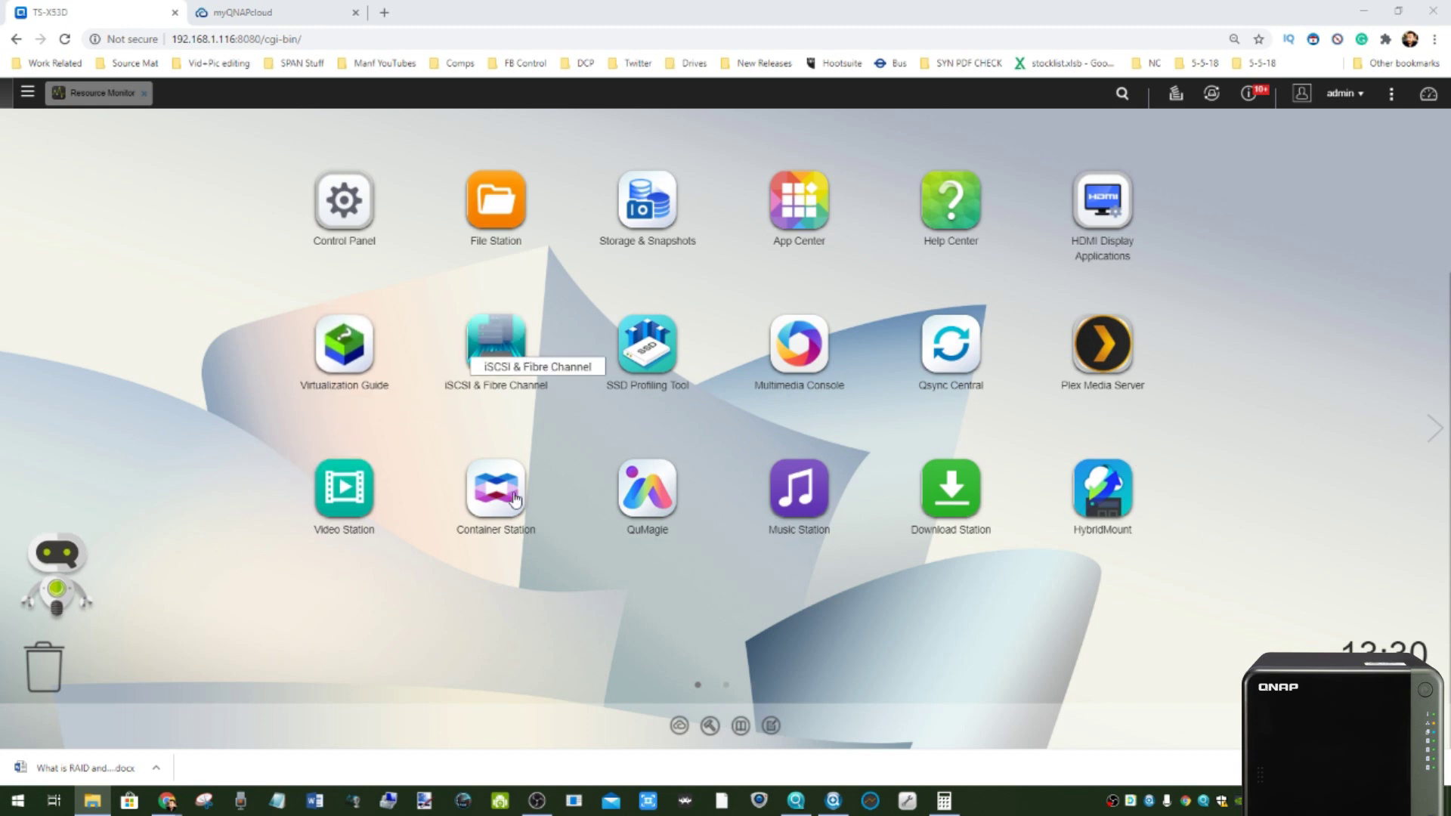
{"action": "left_click", "coordinate": [750, 233]}
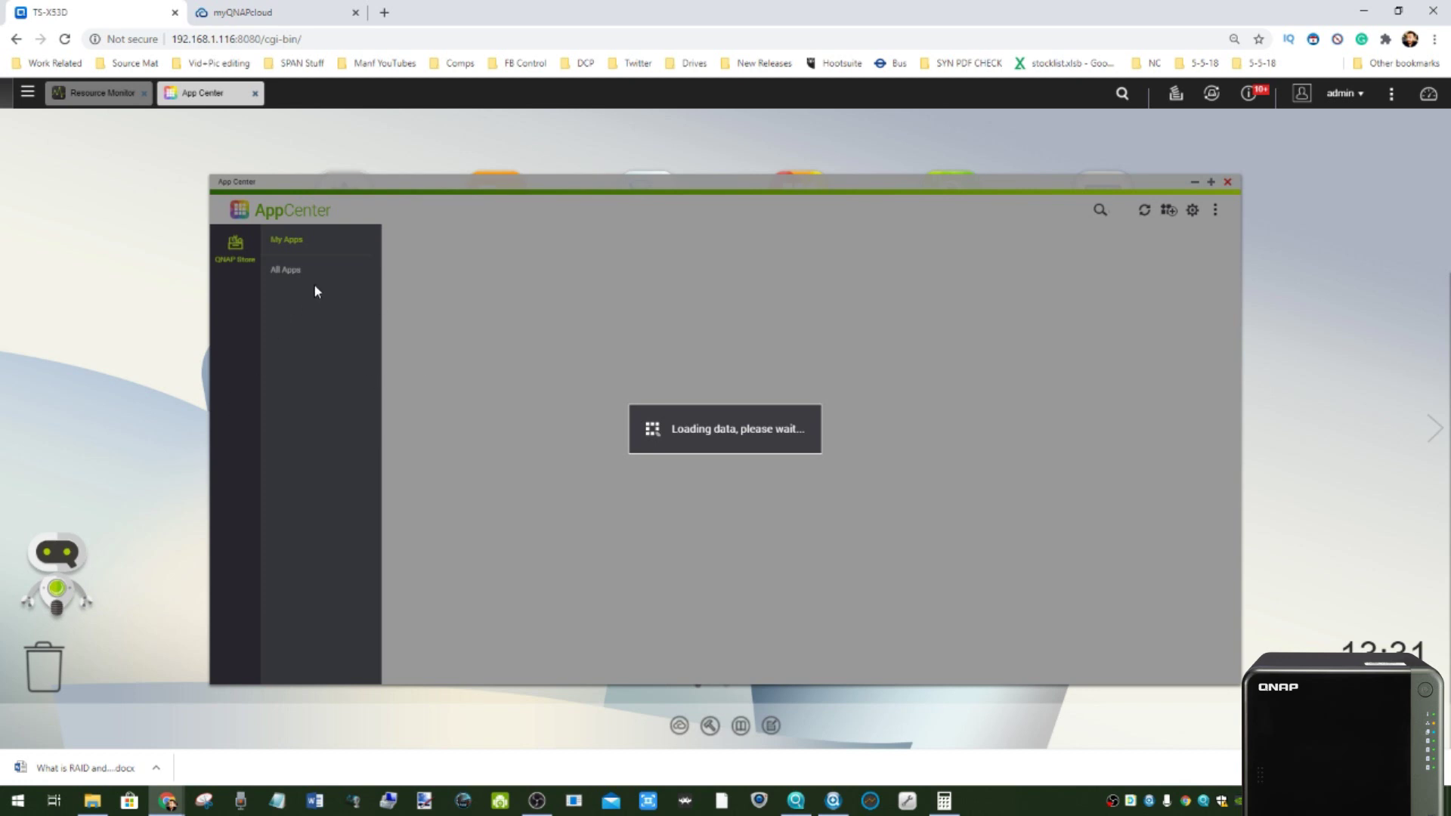
{"action": "scroll", "coordinate": [633, 389], "scroll_direction": "down", "scroll_amount": 3}
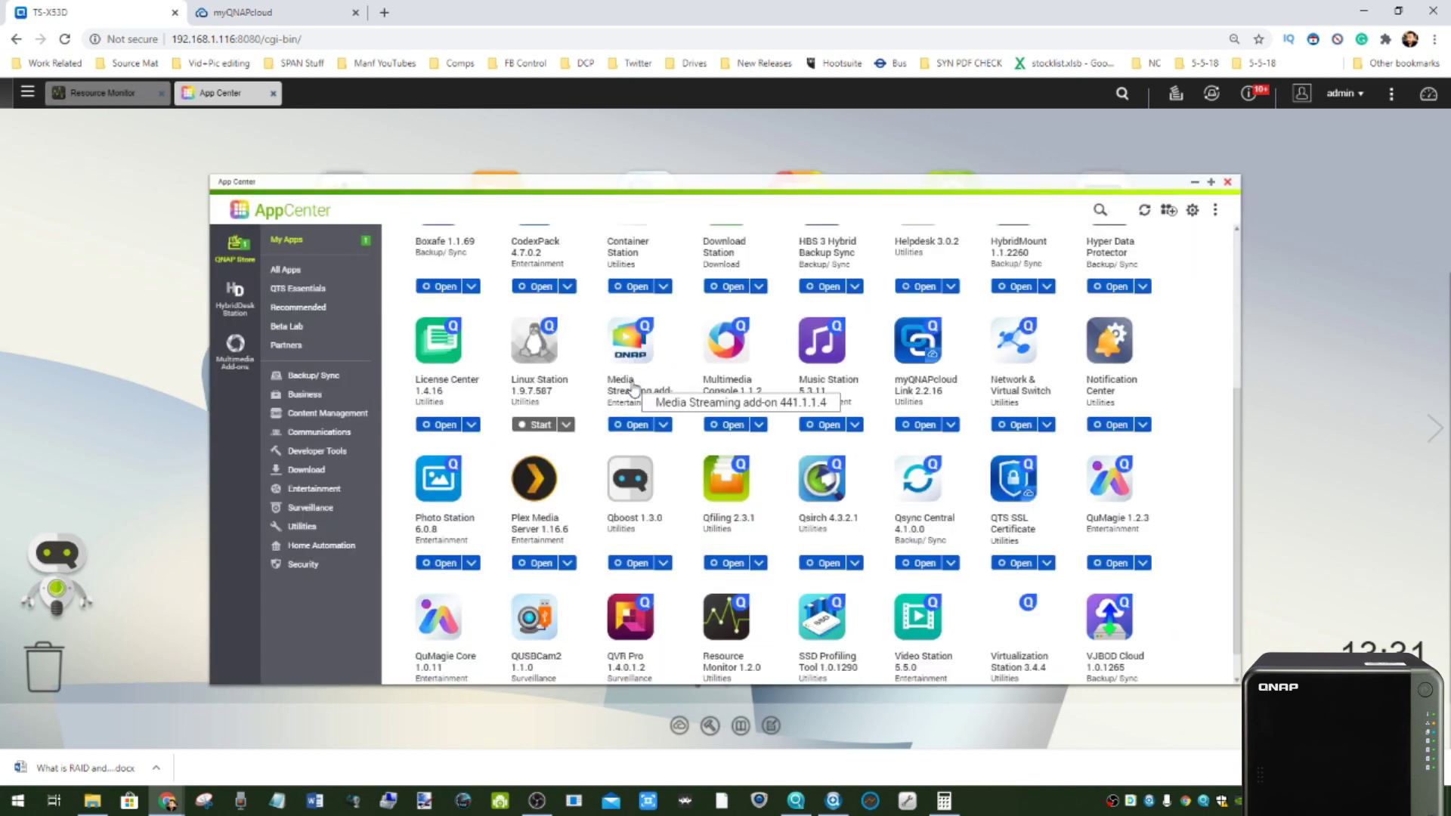
{"action": "scroll", "coordinate": [634, 389], "scroll_direction": "down", "scroll_amount": 1}
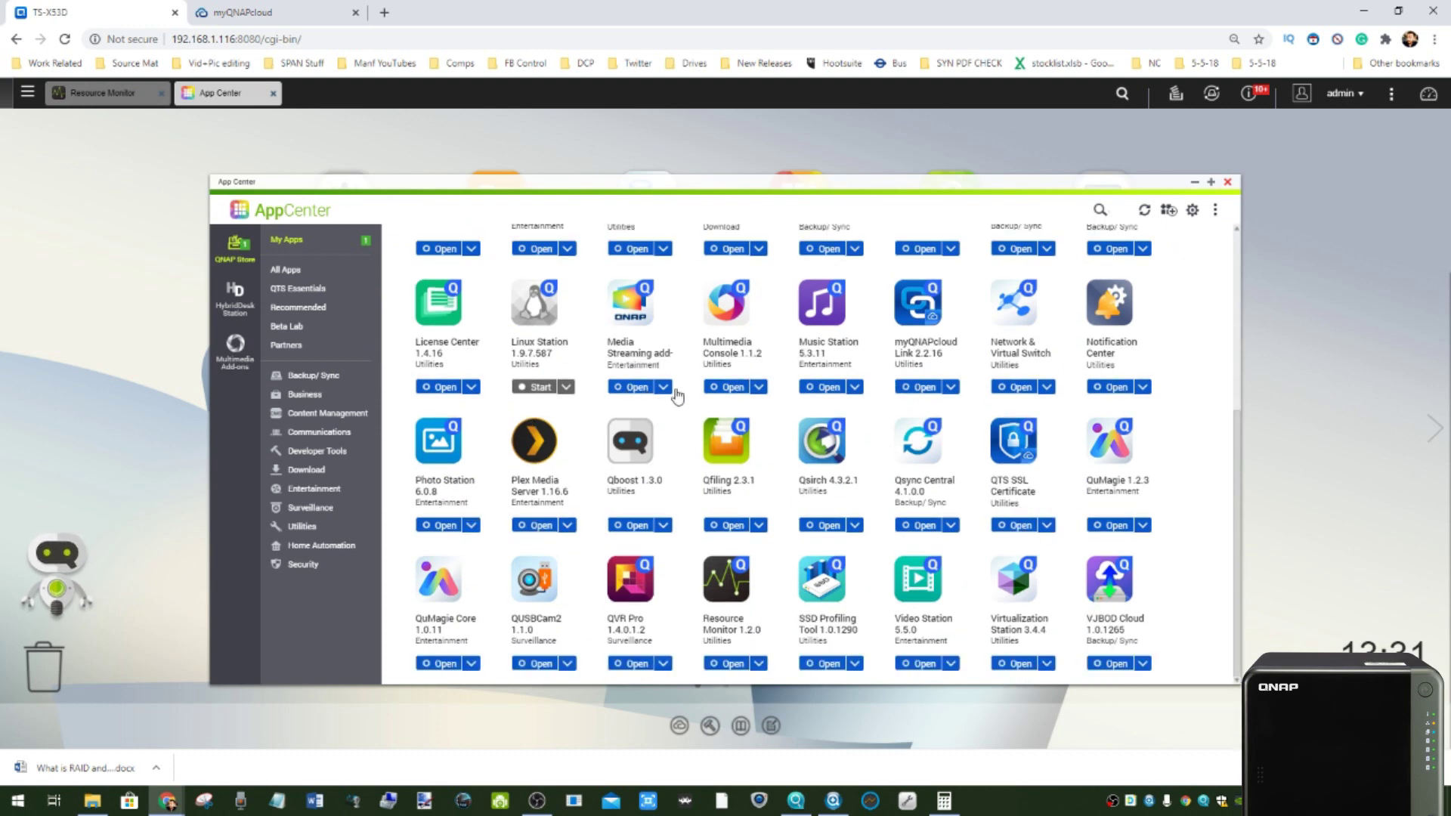
{"action": "scroll", "coordinate": [451, 388], "scroll_direction": "up", "scroll_amount": 3}
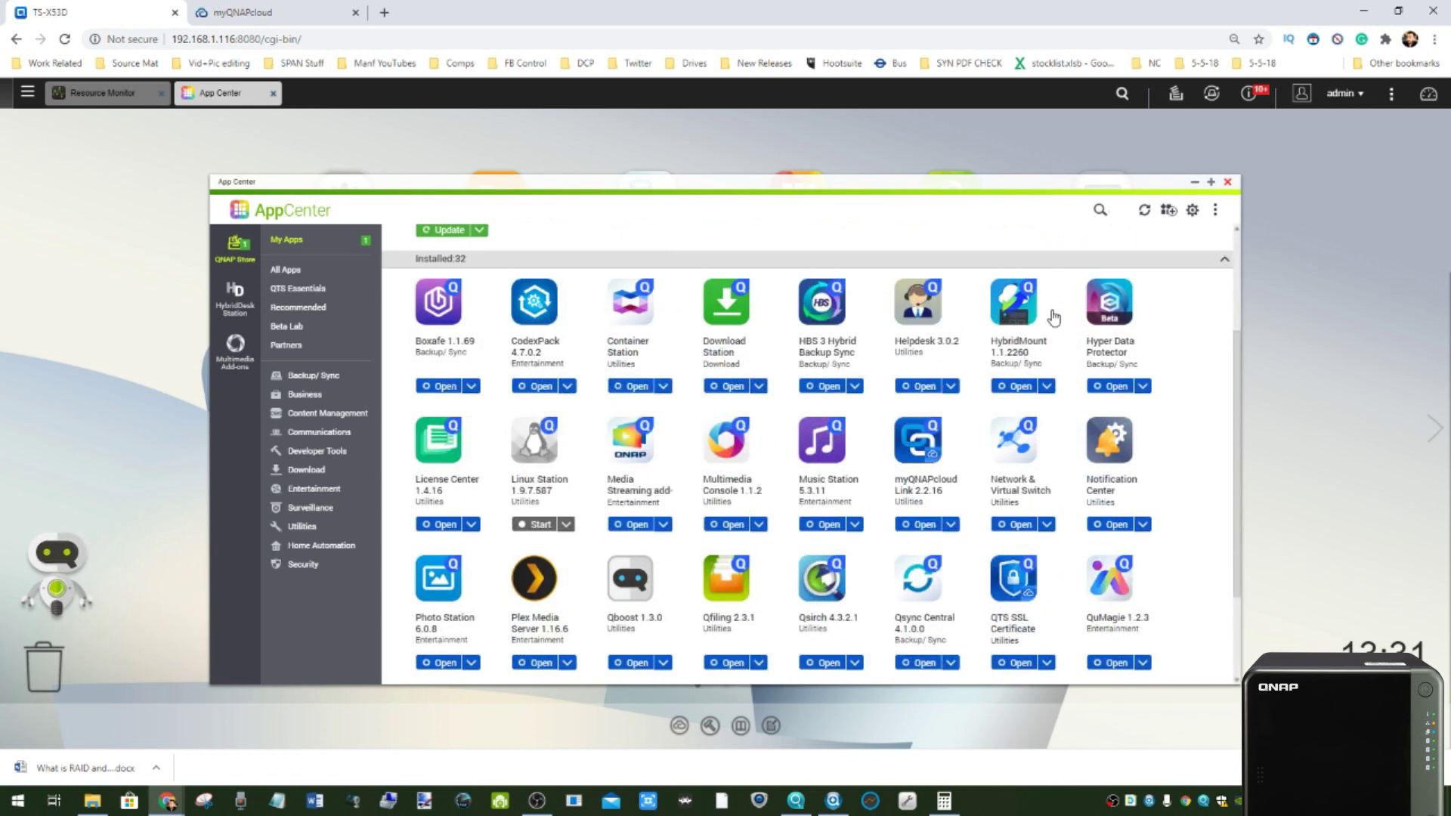
{"action": "left_click", "coordinate": [293, 274]}
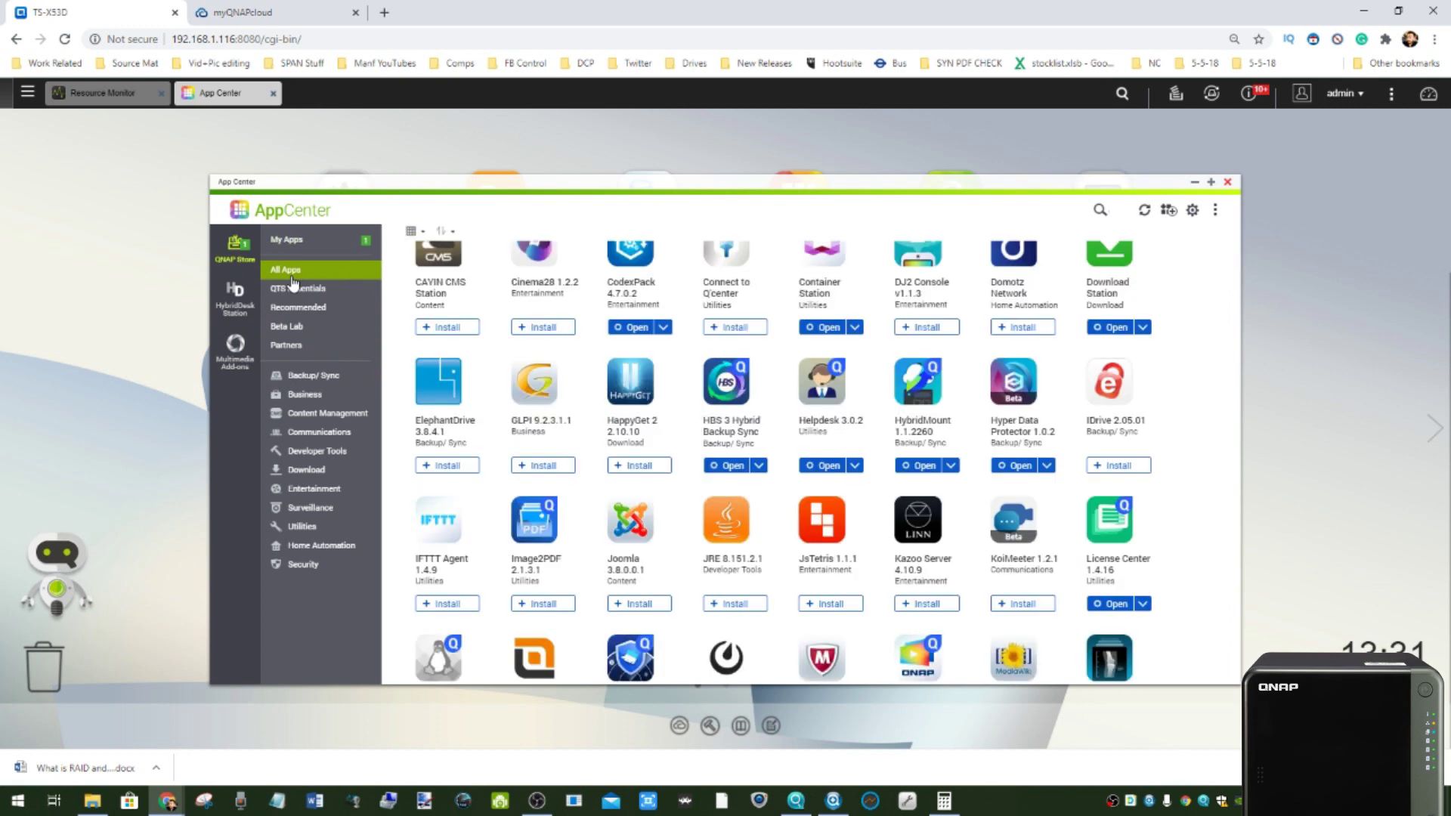
{"action": "scroll", "coordinate": [673, 522], "scroll_direction": "up", "scroll_amount": 1}
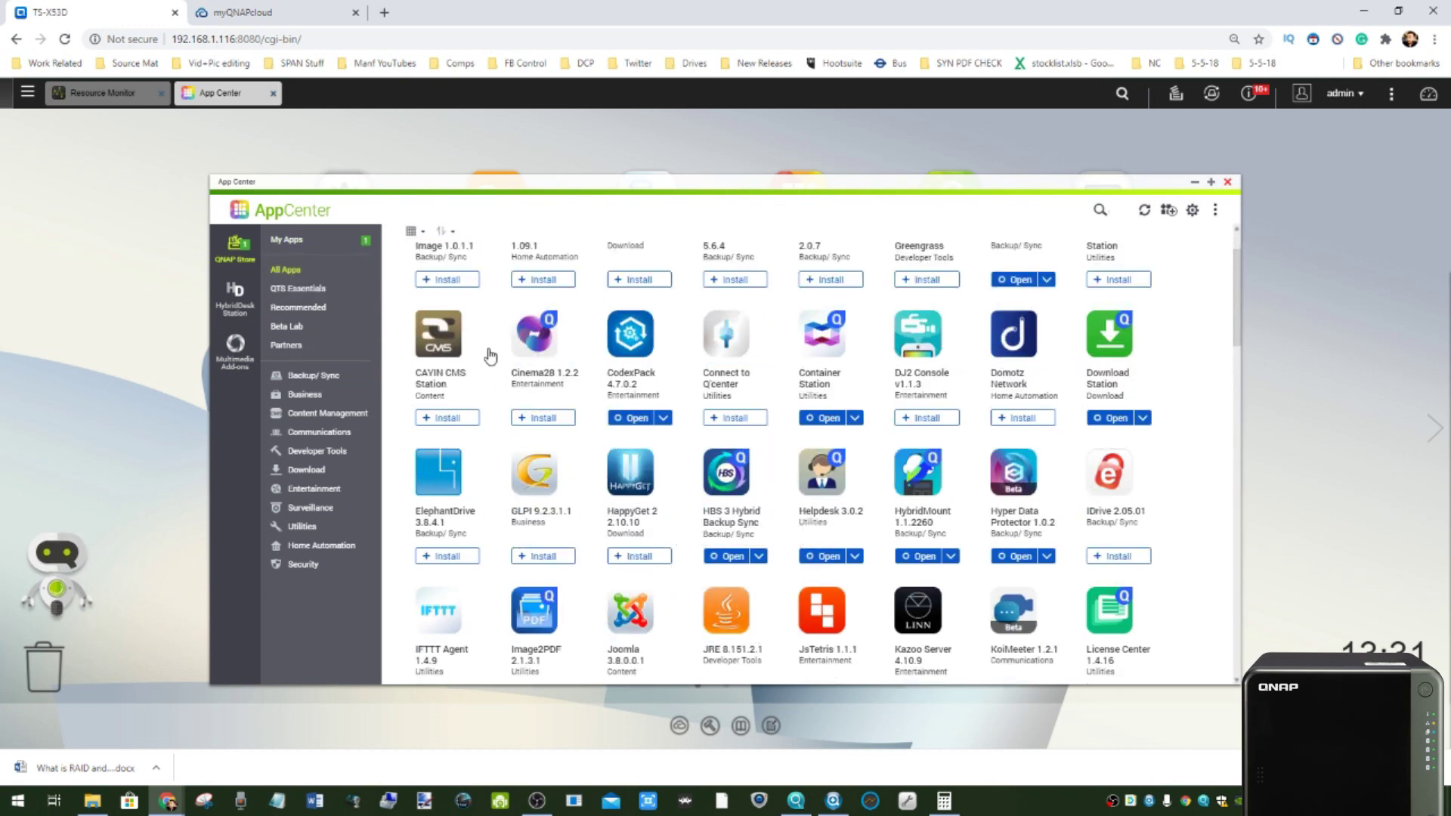
{"action": "scroll", "coordinate": [804, 502], "scroll_direction": "up", "scroll_amount": 1}
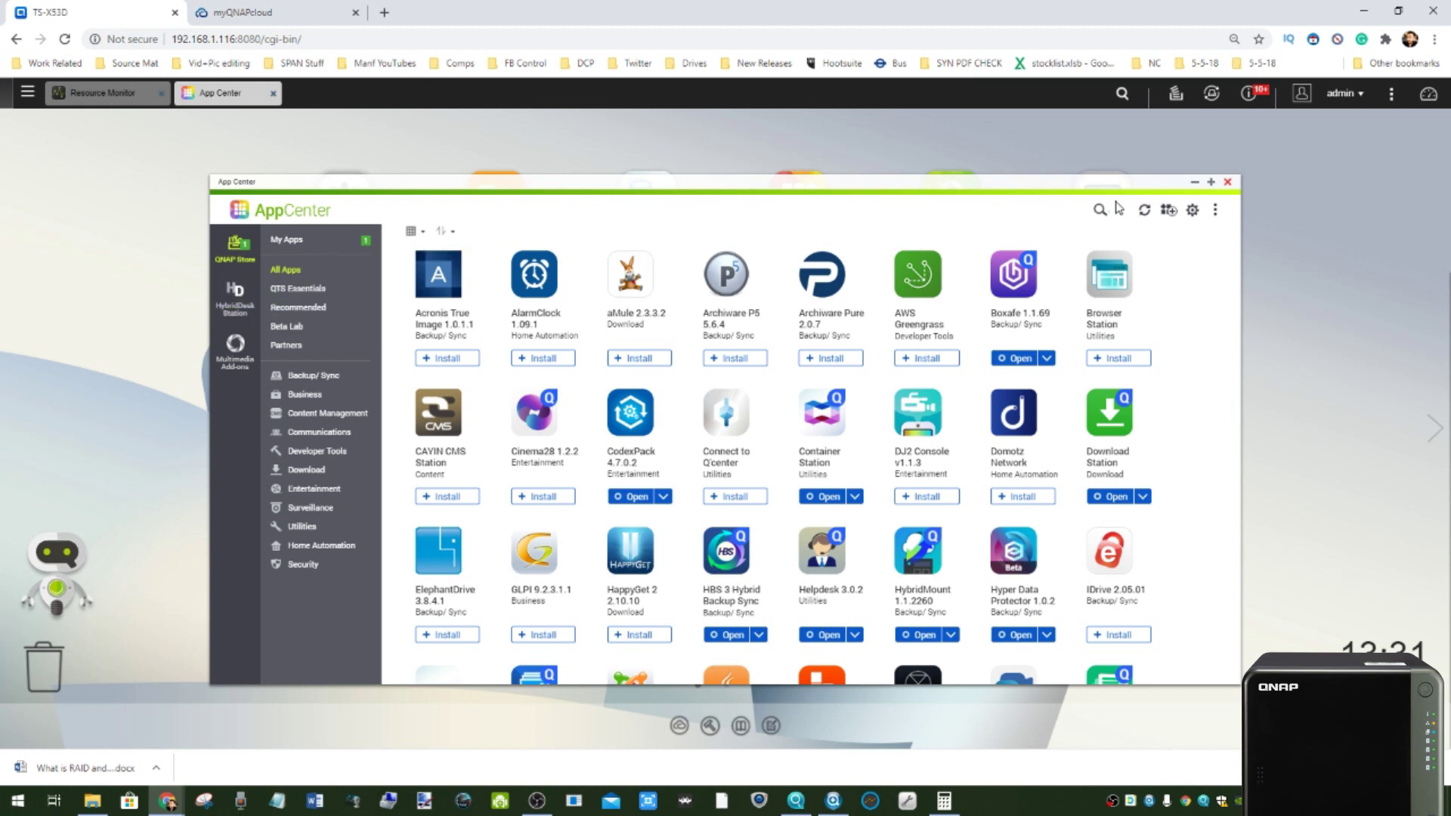
{"action": "left_click", "coordinate": [1227, 182]}
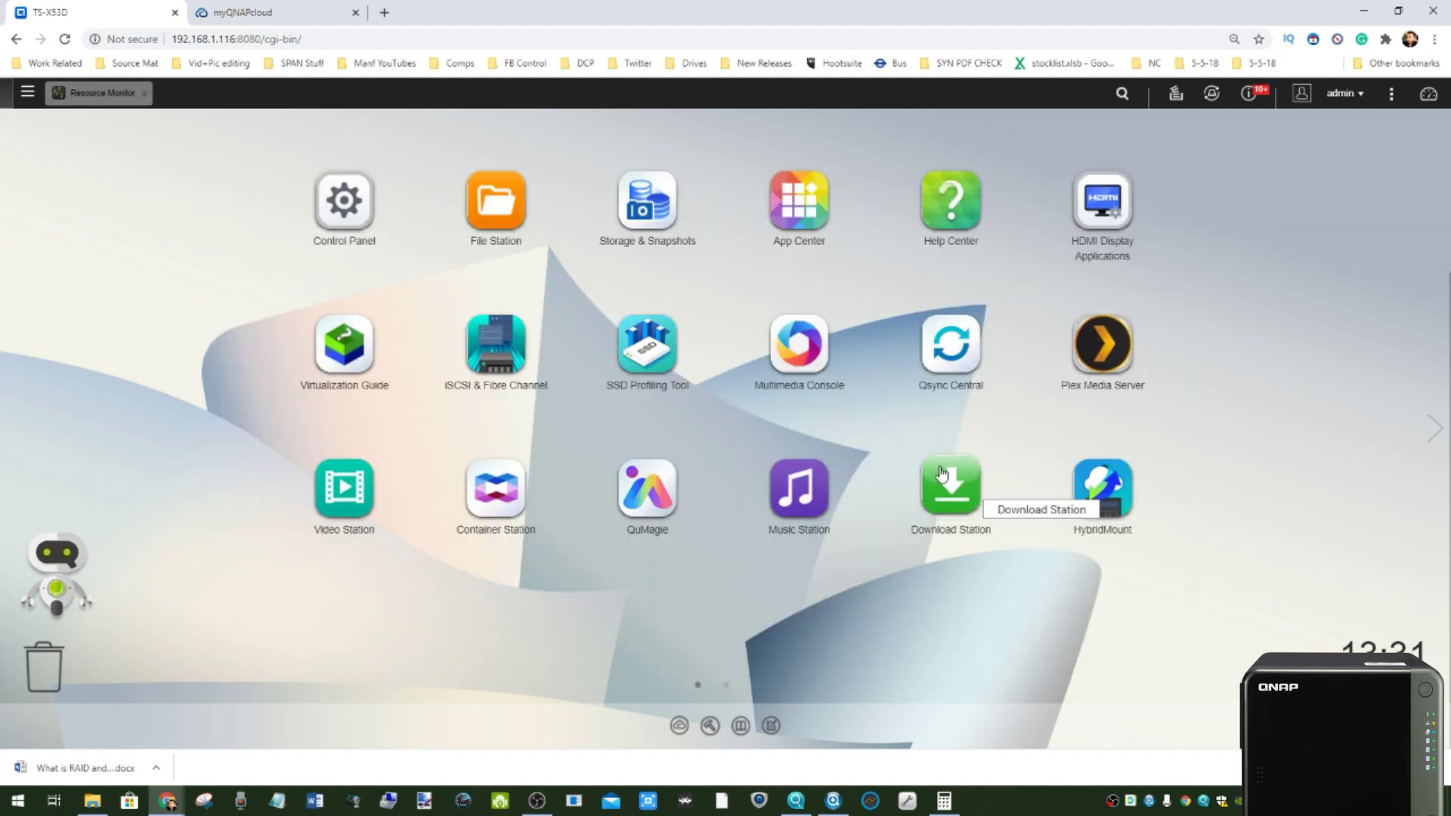
- Check HybridMount's overview (one cloud mount, 98.20 GB cache), then launch VJBOD Cloud
{"action": "left_click", "coordinate": [1110, 487]}
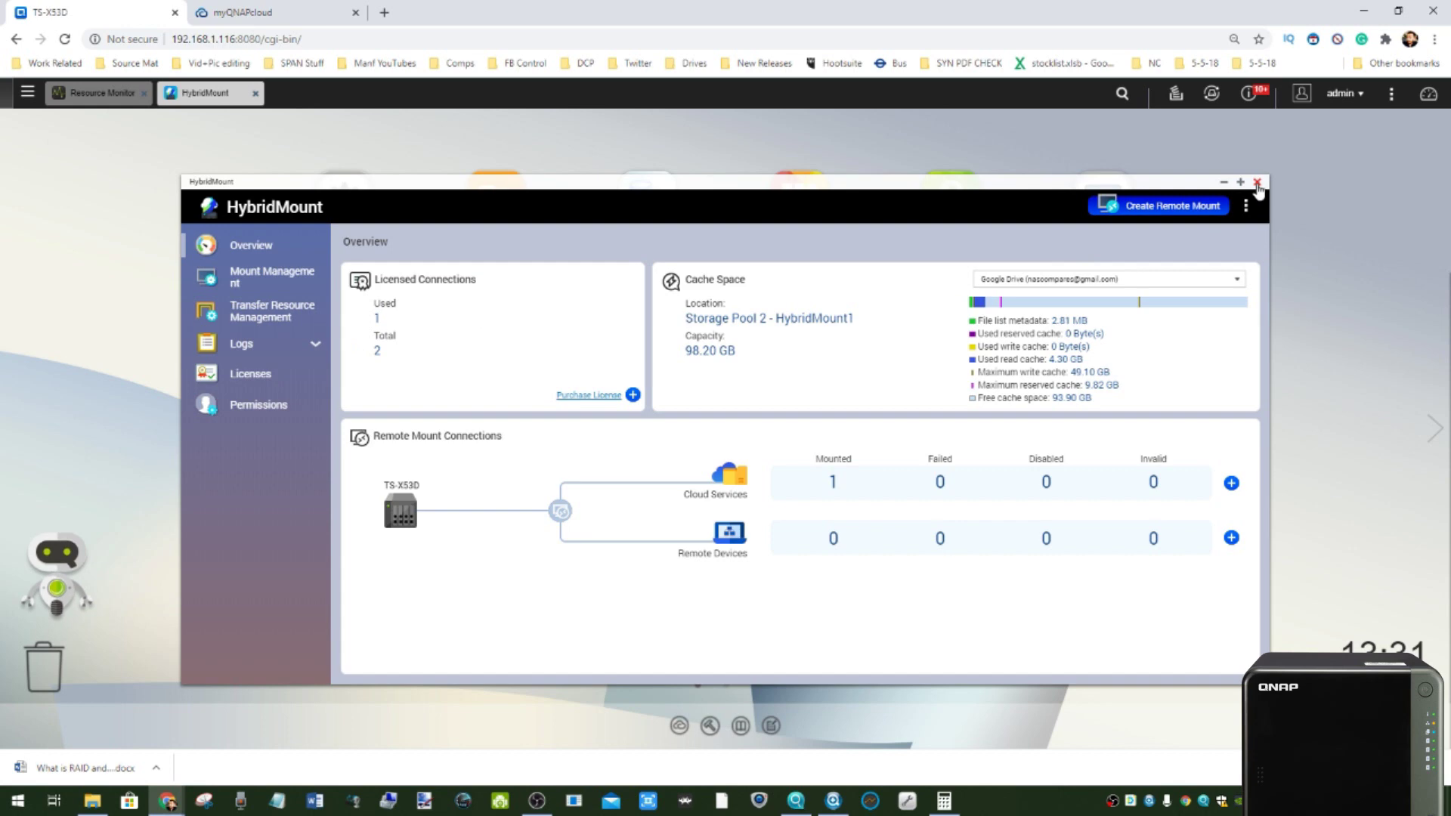
{"action": "left_click", "coordinate": [1257, 184]}
{"action": "left_click", "coordinate": [1435, 431]}
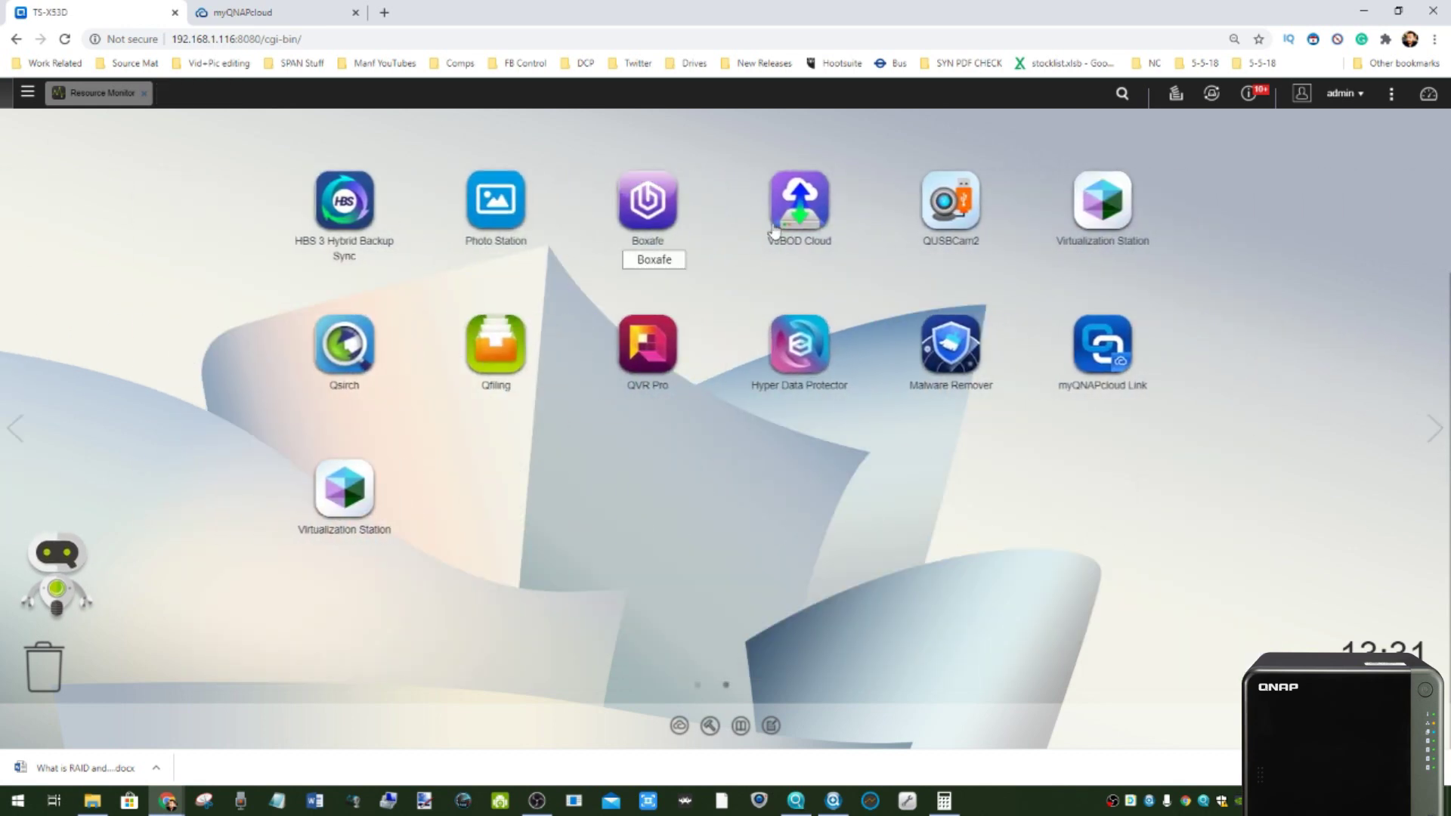
{"action": "left_click", "coordinate": [797, 221]}
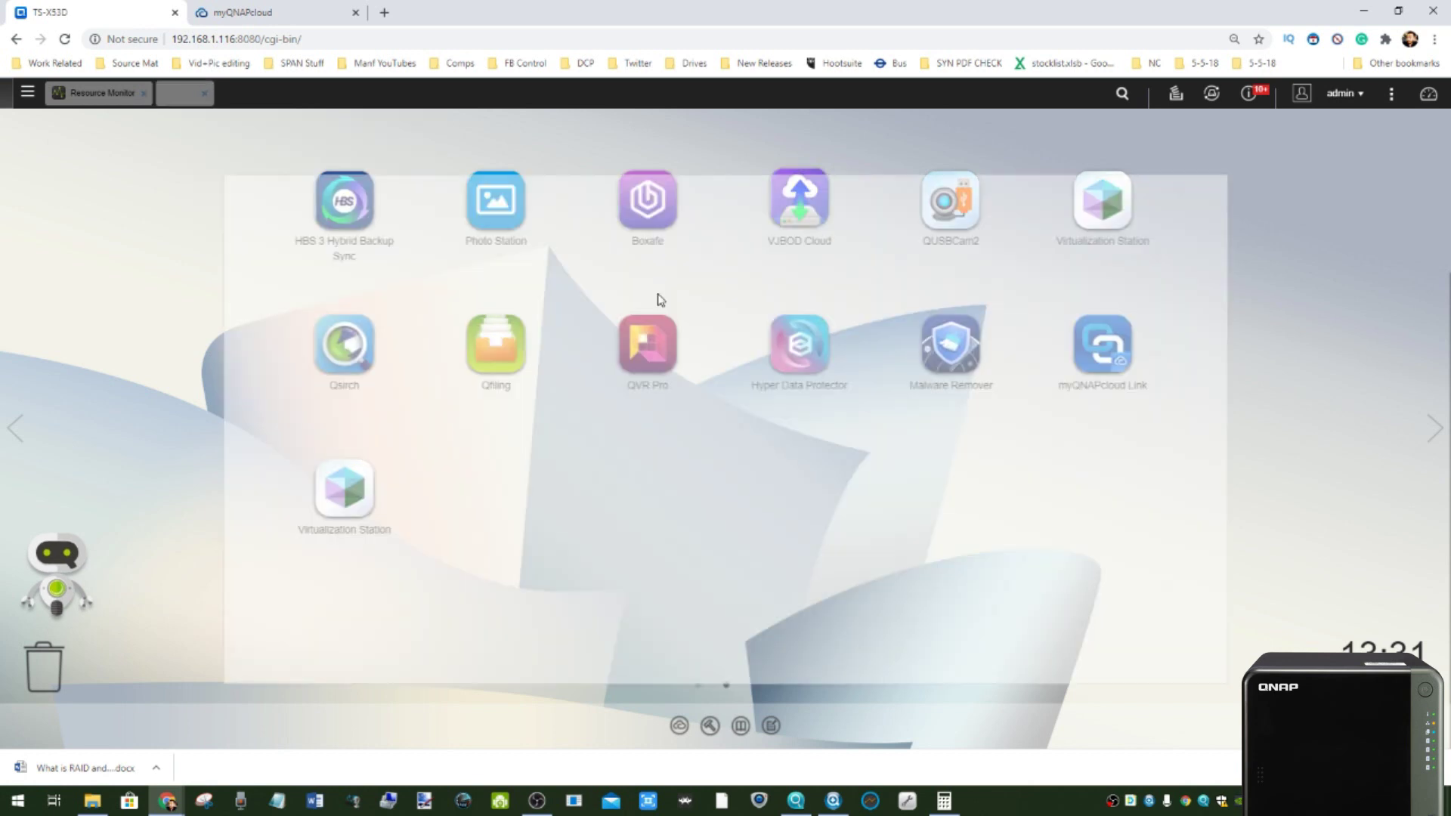
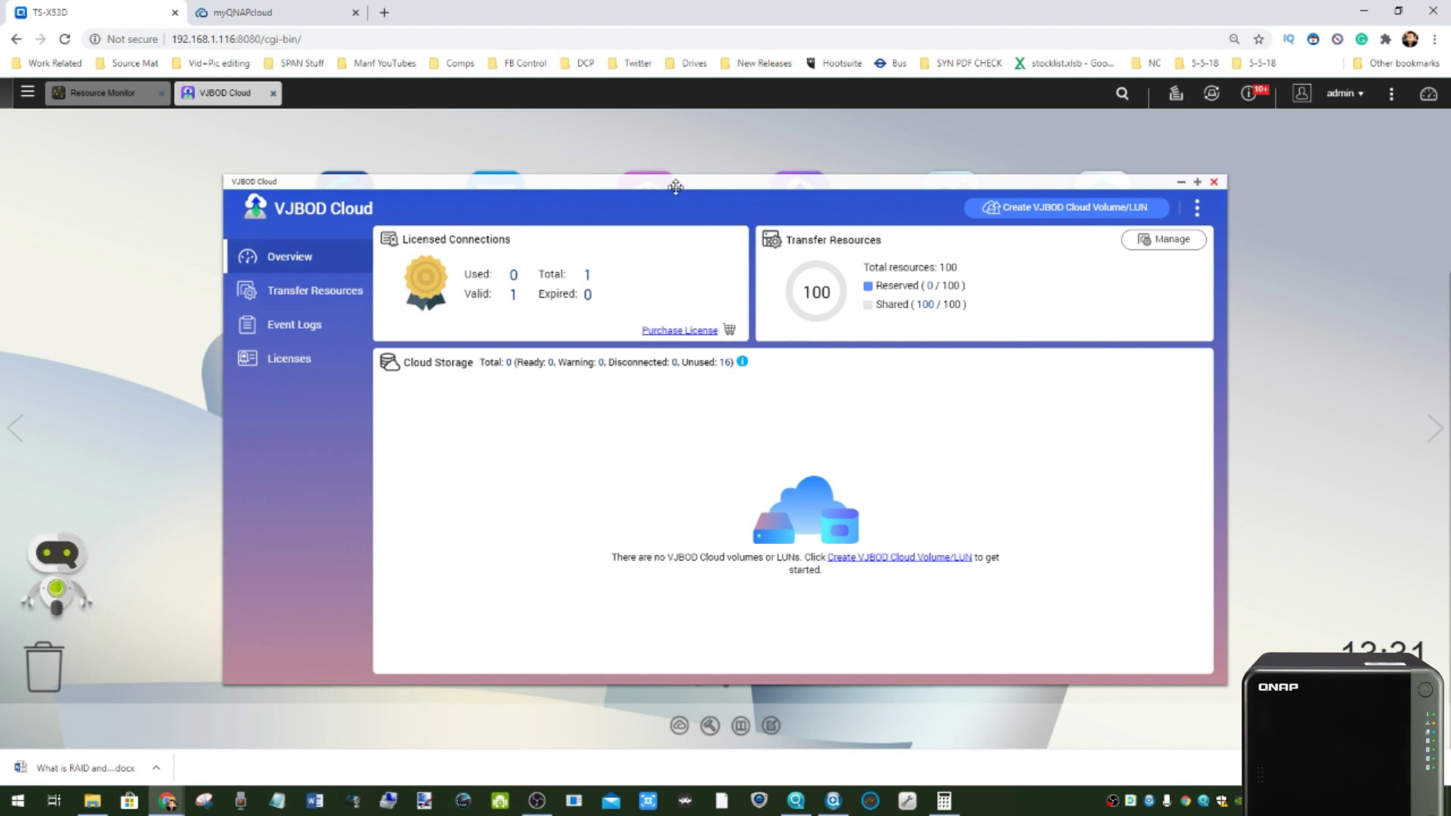
- Close VJBOD Cloud, open Boxafe's login page, then close the Boxafe tab
{"action": "left_click", "coordinate": [1214, 183]}
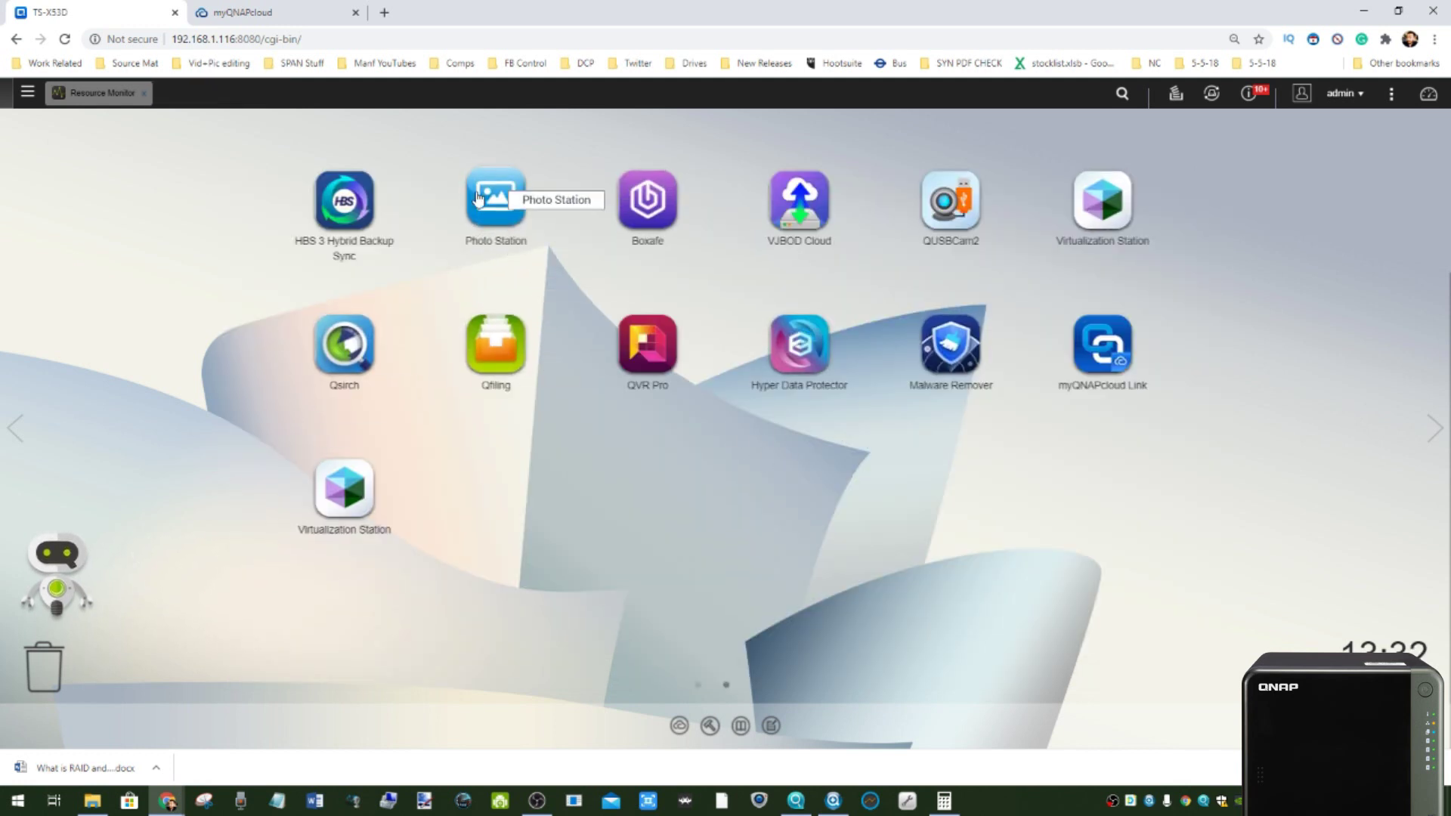
{"action": "left_click", "coordinate": [647, 198]}
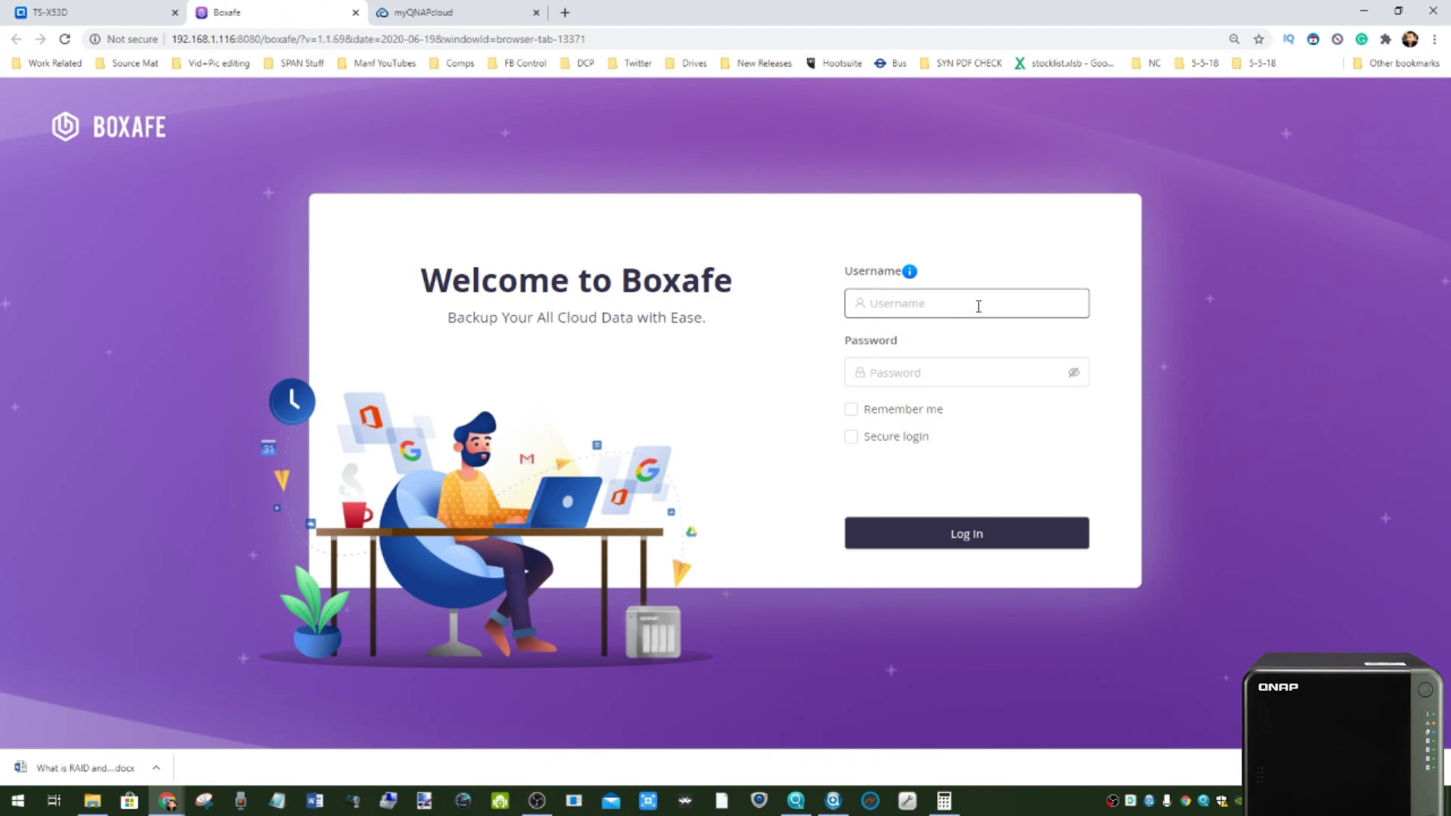
{"action": "left_click", "coordinate": [977, 306]}
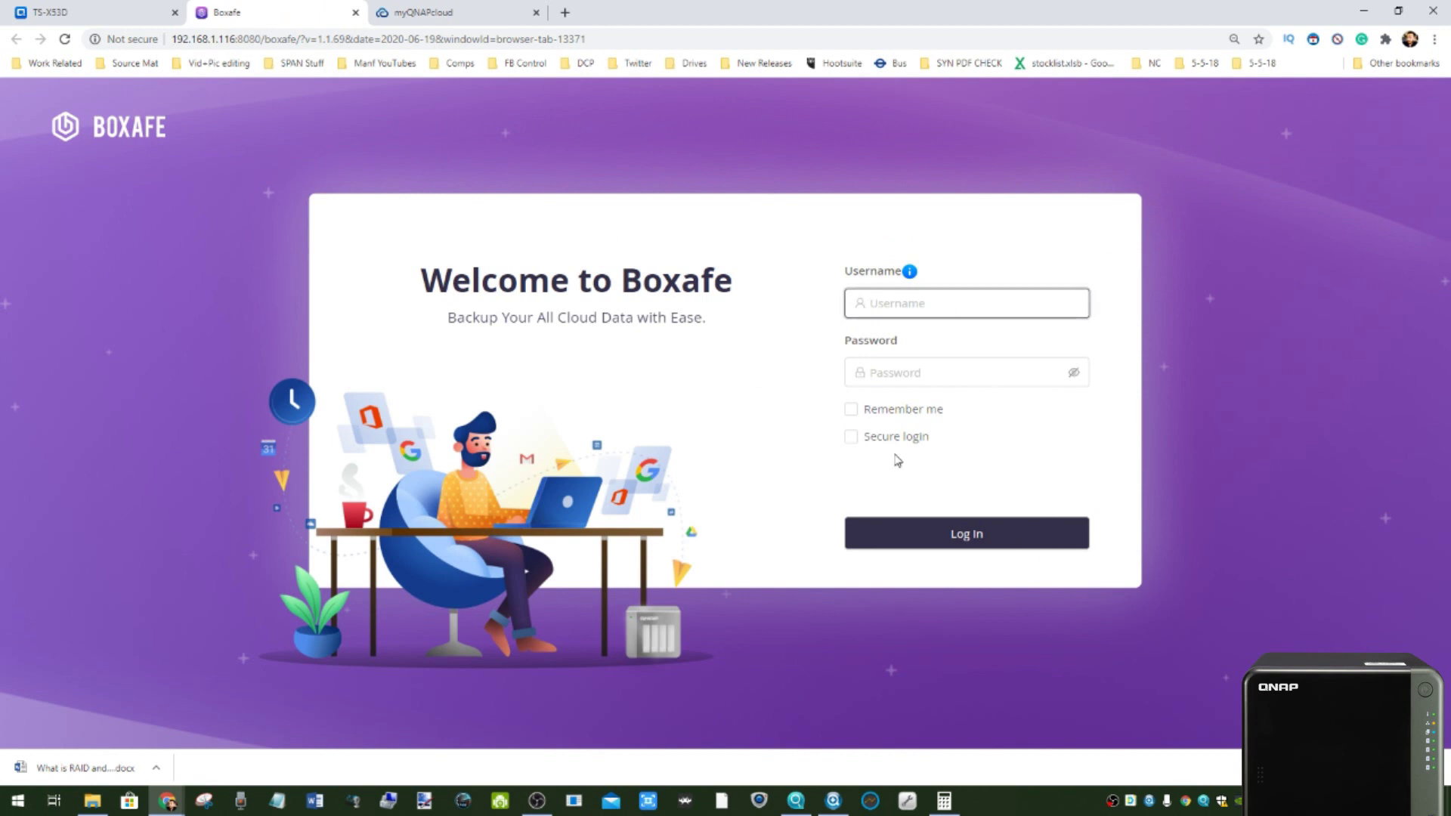
{"action": "left_click", "coordinate": [355, 13]}
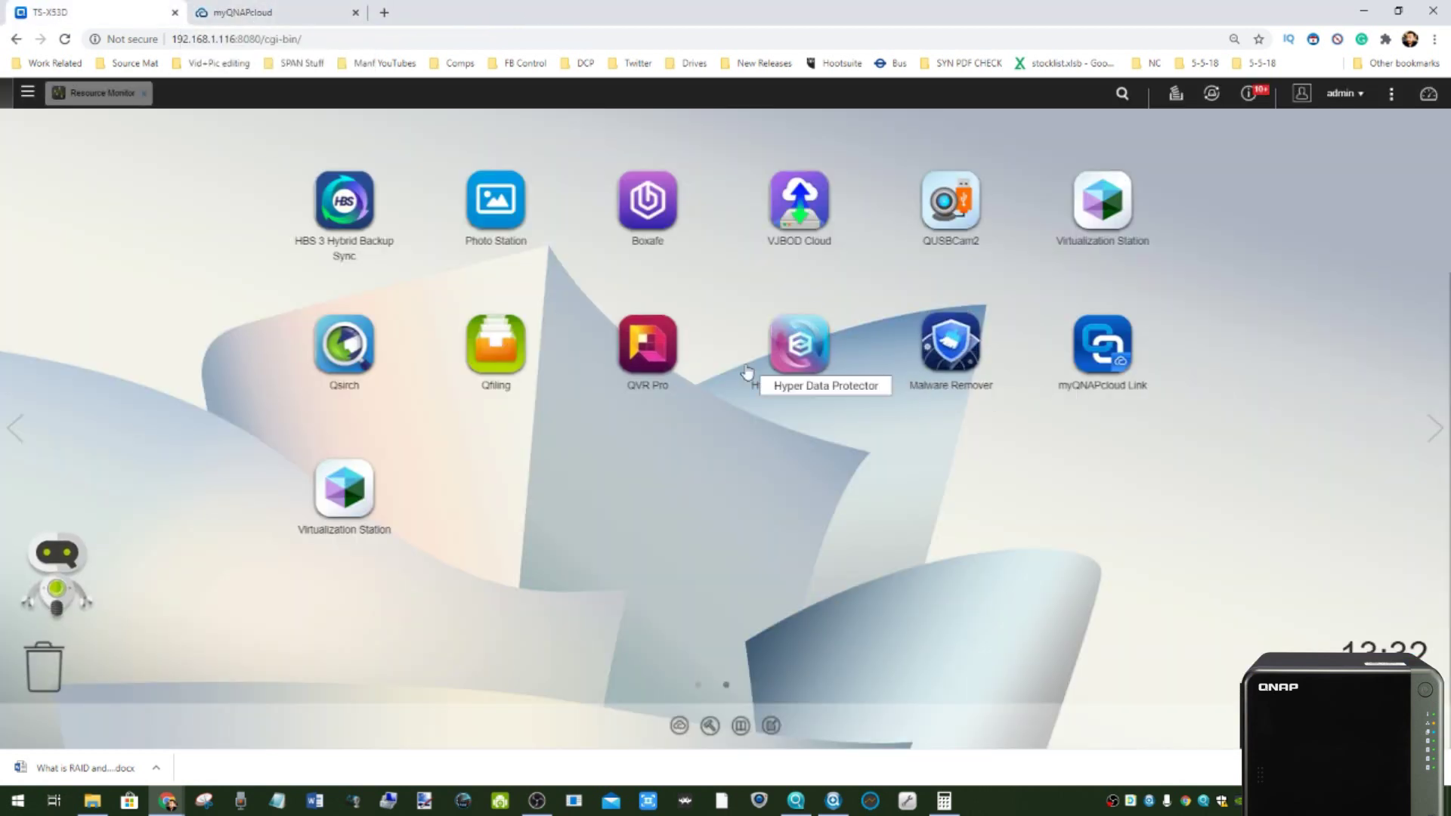
- Open Malware Remover and agree to send scan results to QNAP
{"action": "left_click", "coordinate": [946, 340]}
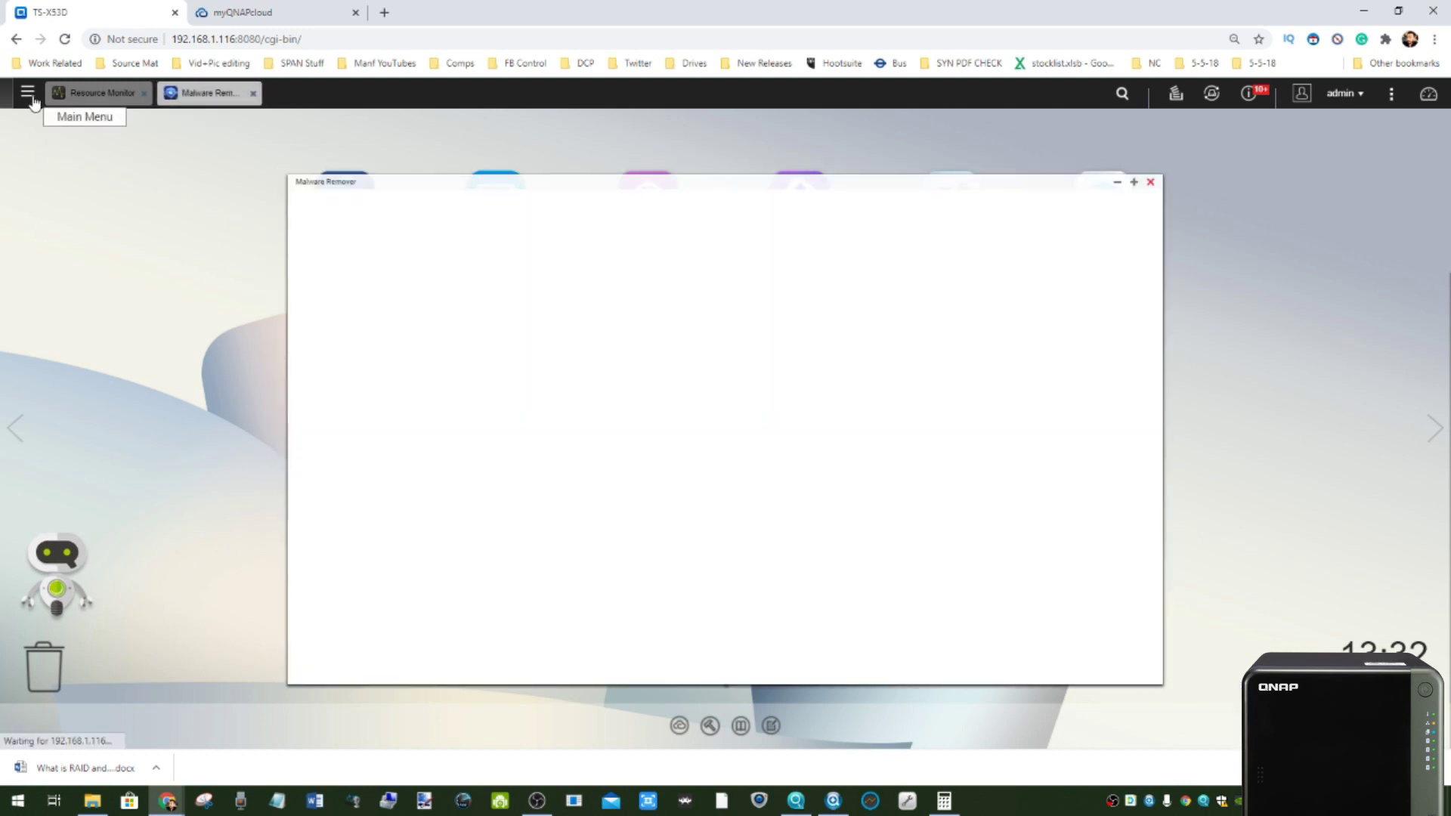
{"action": "left_click", "coordinate": [28, 92]}
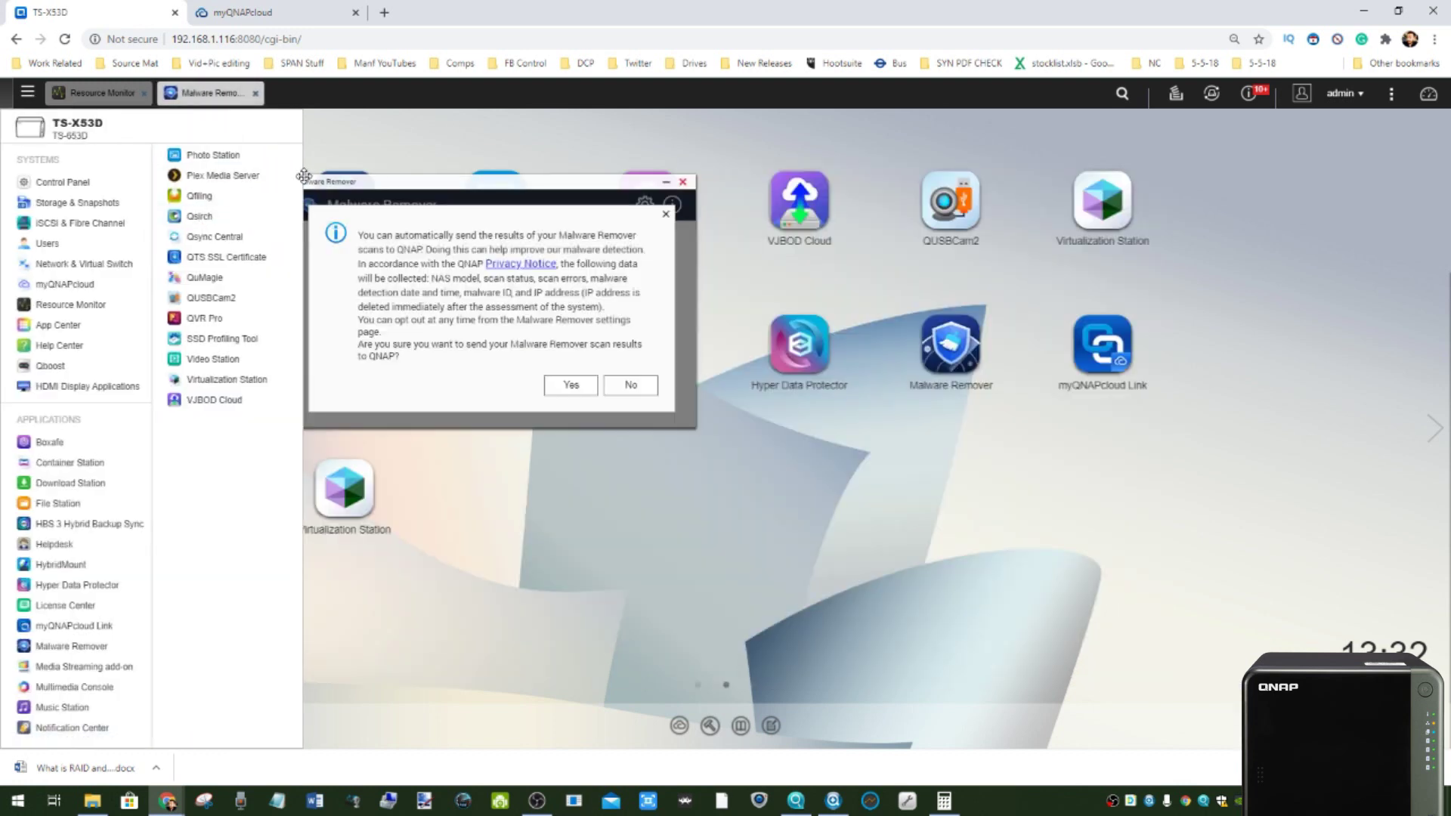
{"action": "left_click", "coordinate": [471, 571]}
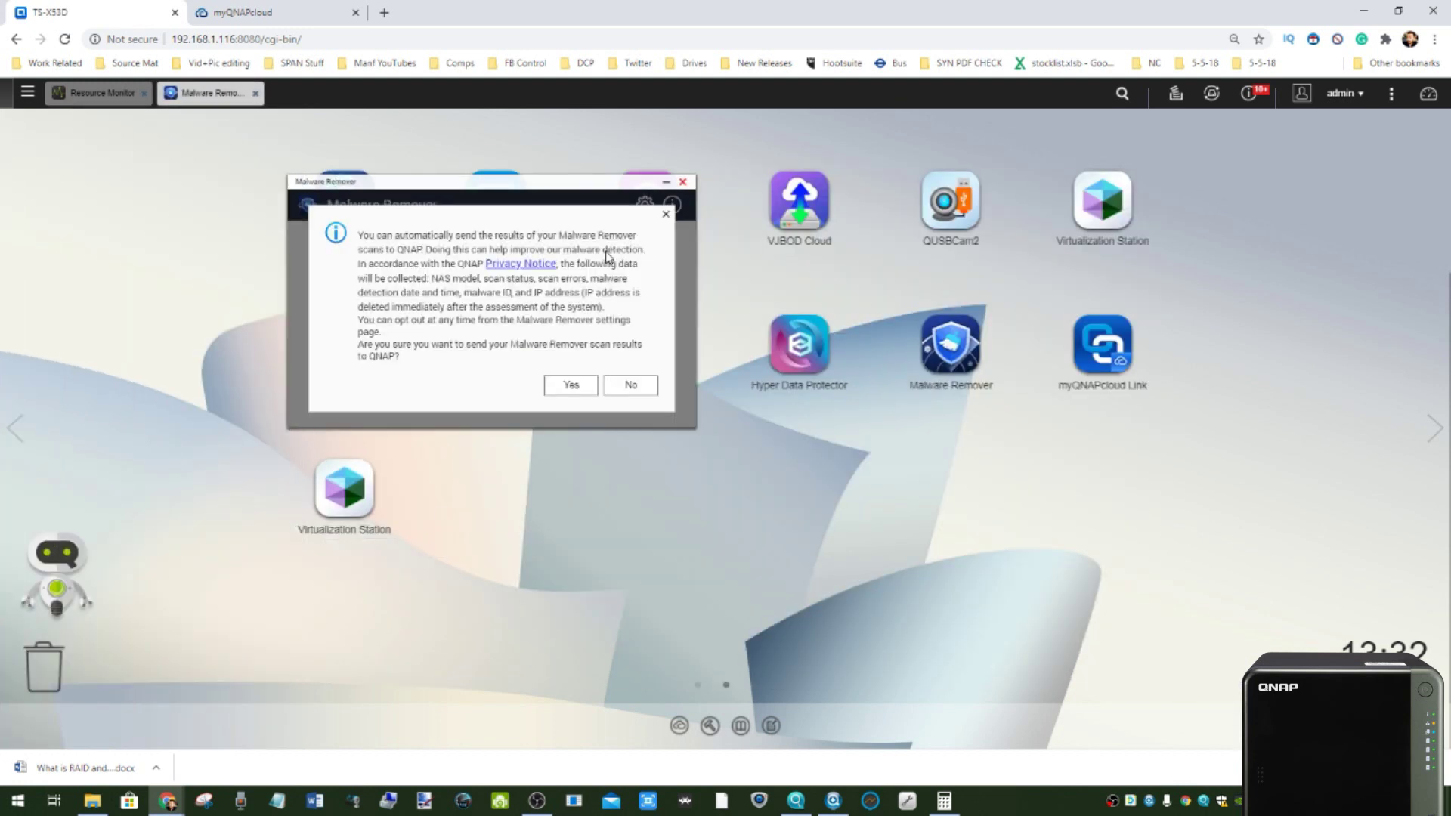
{"action": "left_click", "coordinate": [573, 385]}
- Move the Malware Remover window aside and open the Main Menu from desktop page 1
{"action": "left_click_drag", "start_coordinate": [589, 181], "coordinate": [1163, 448]}
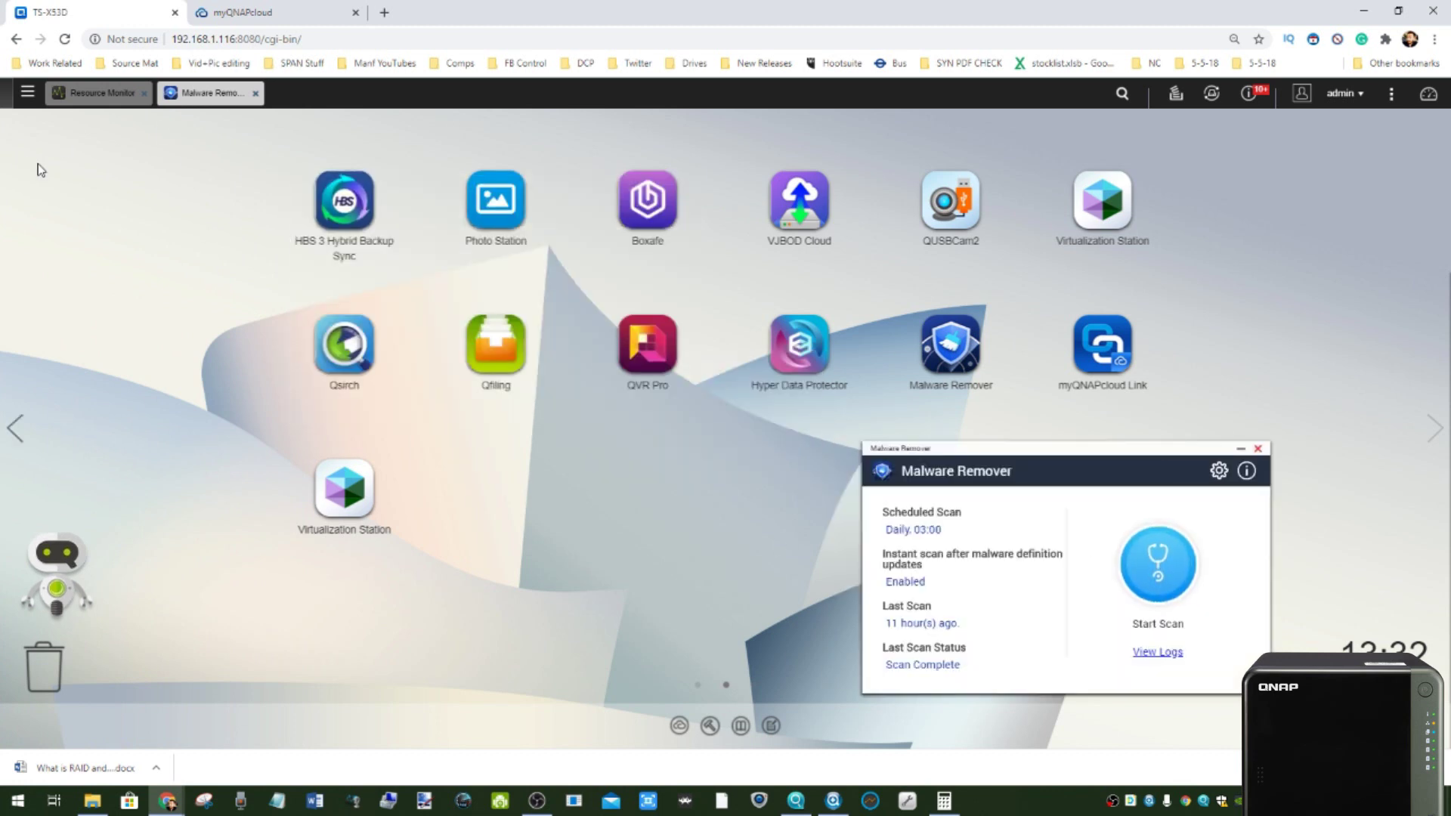
{"action": "left_click", "coordinate": [17, 427]}
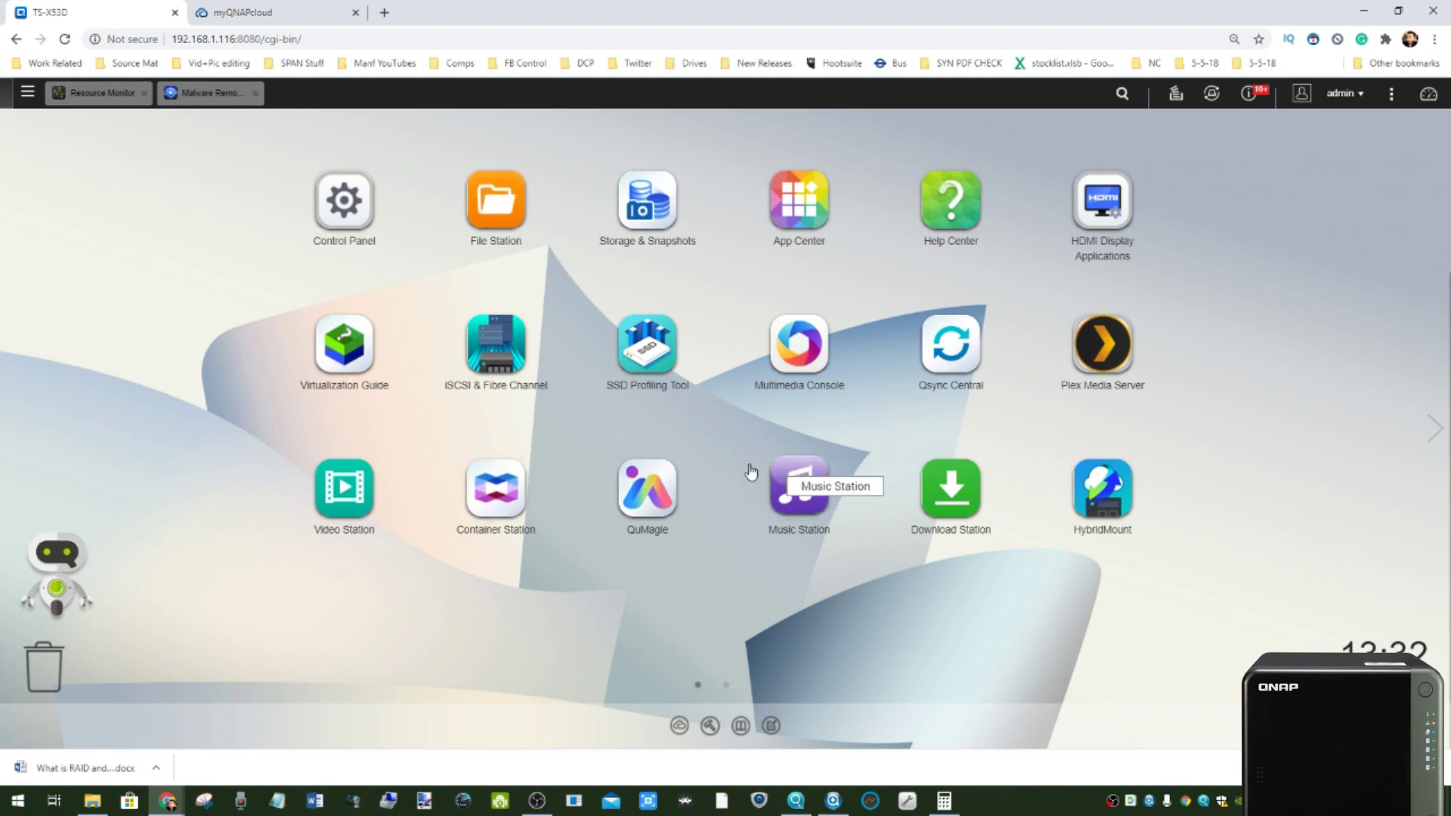
{"action": "left_click", "coordinate": [27, 94]}
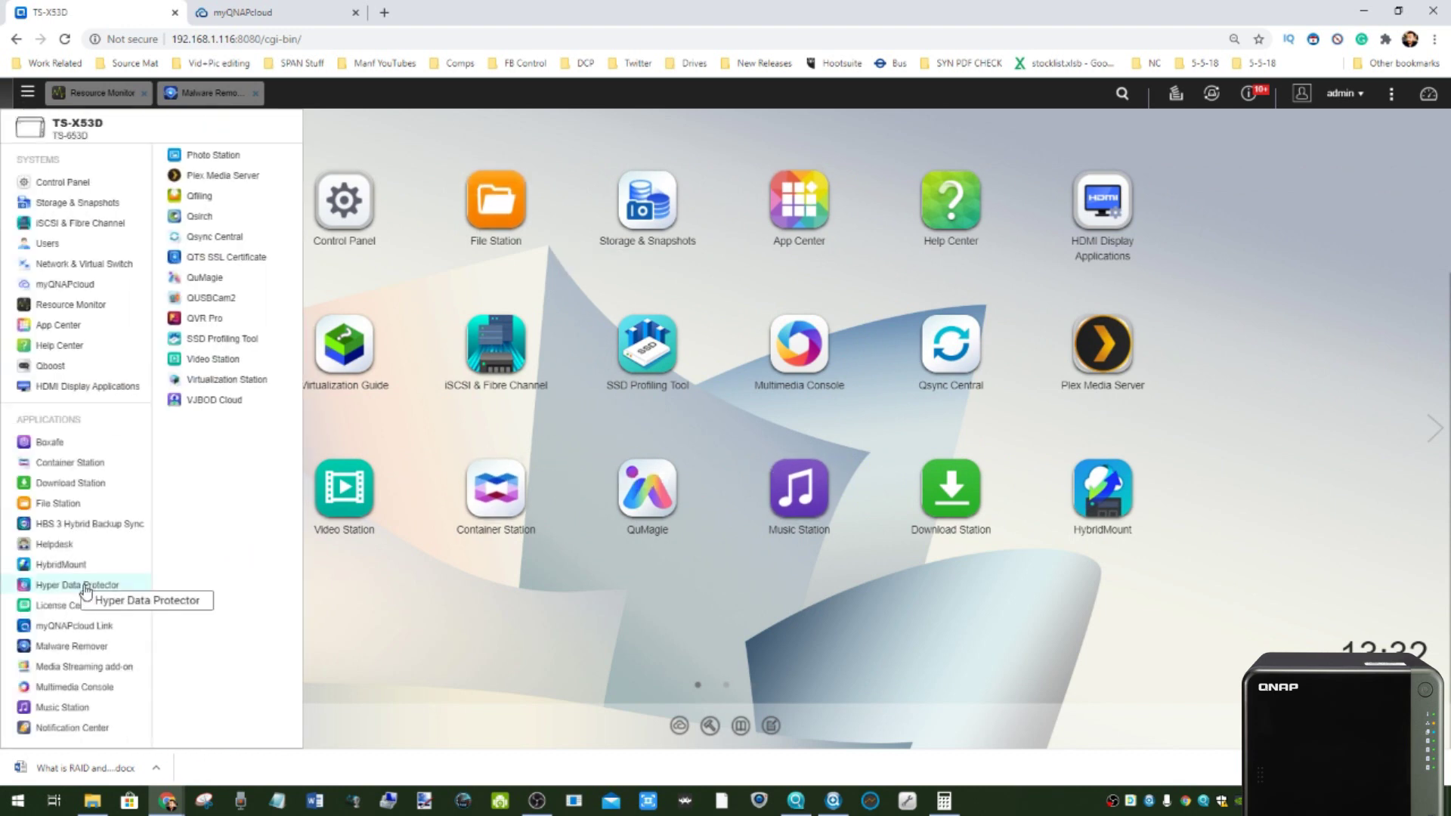
- Open Notification Center, then App Center, which shows the Malware Remover update and 32 installed apps
{"action": "left_click", "coordinate": [62, 727]}
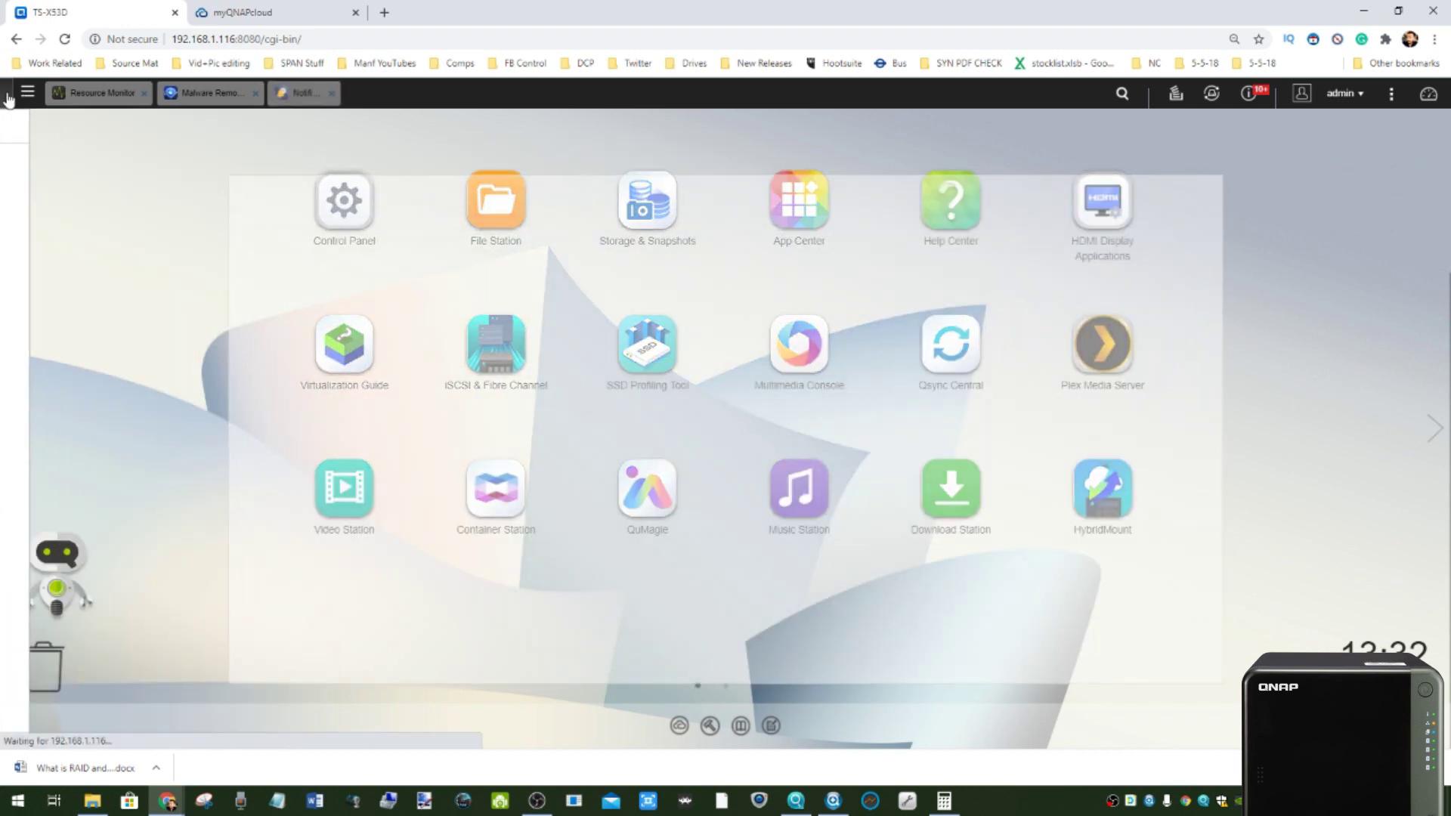
{"action": "left_click", "coordinate": [24, 104]}
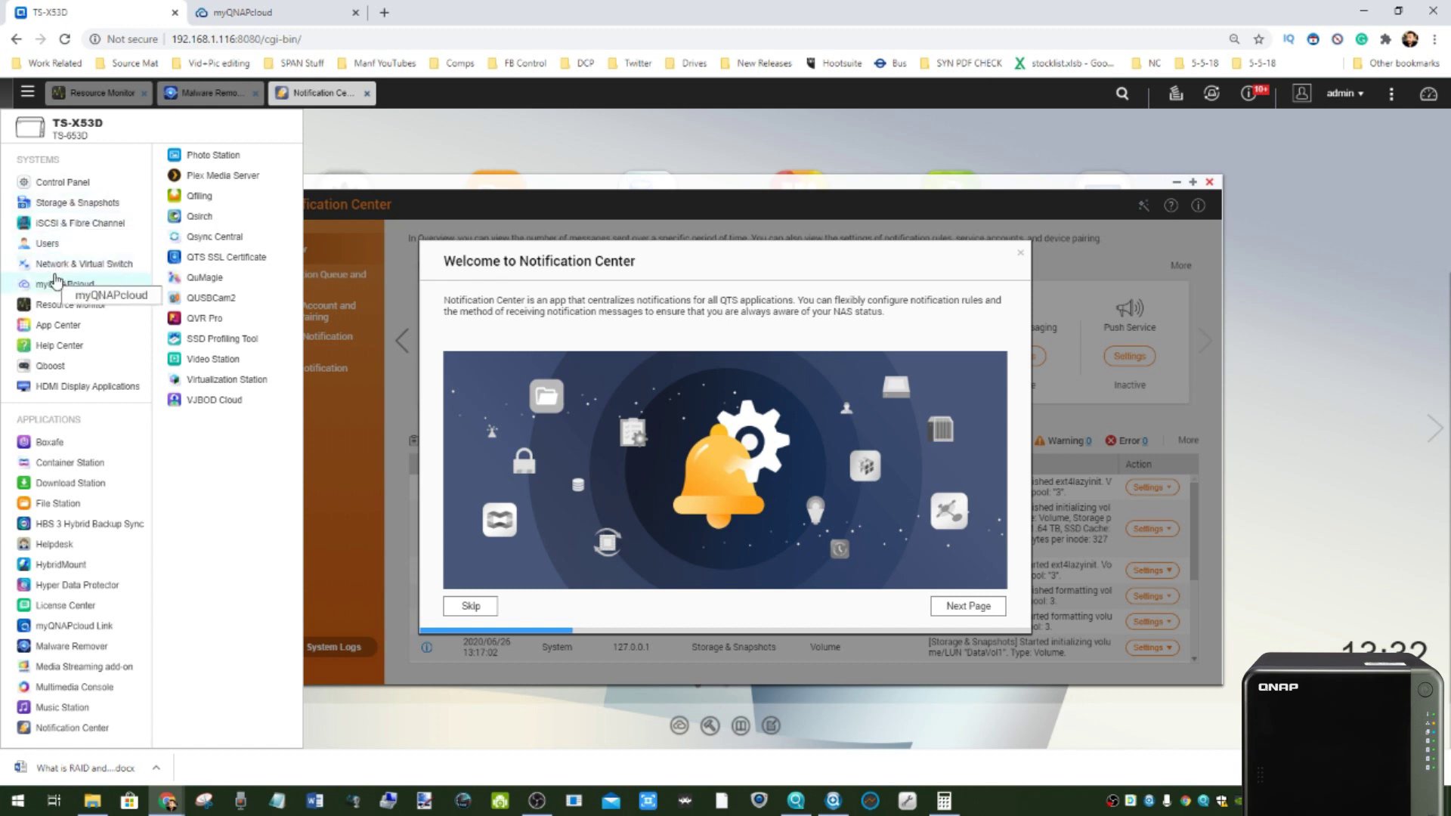
{"action": "left_click", "coordinate": [53, 327]}
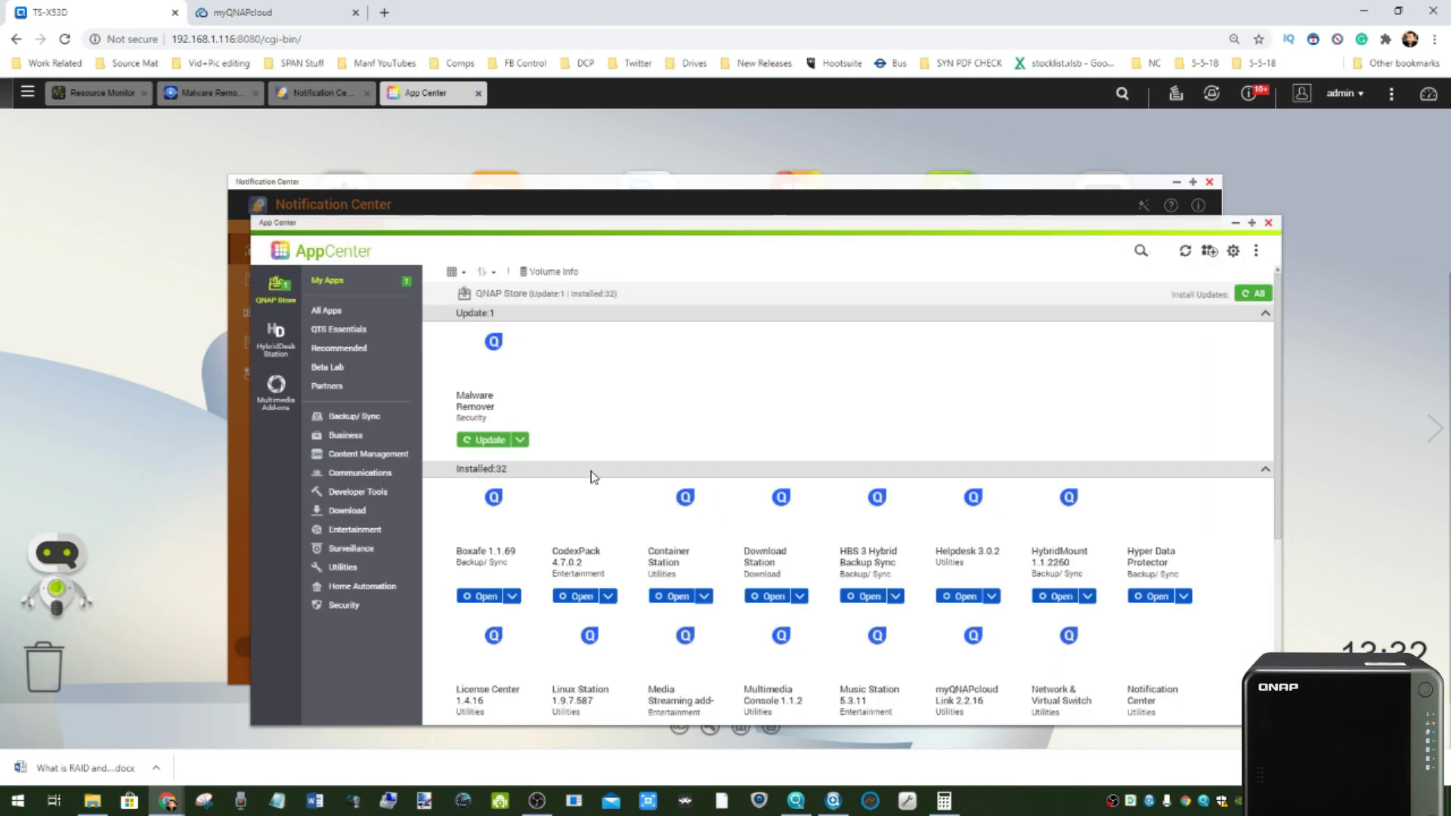
- Browse App Center's Recommended and All Apps listings
{"action": "left_click", "coordinate": [340, 349]}
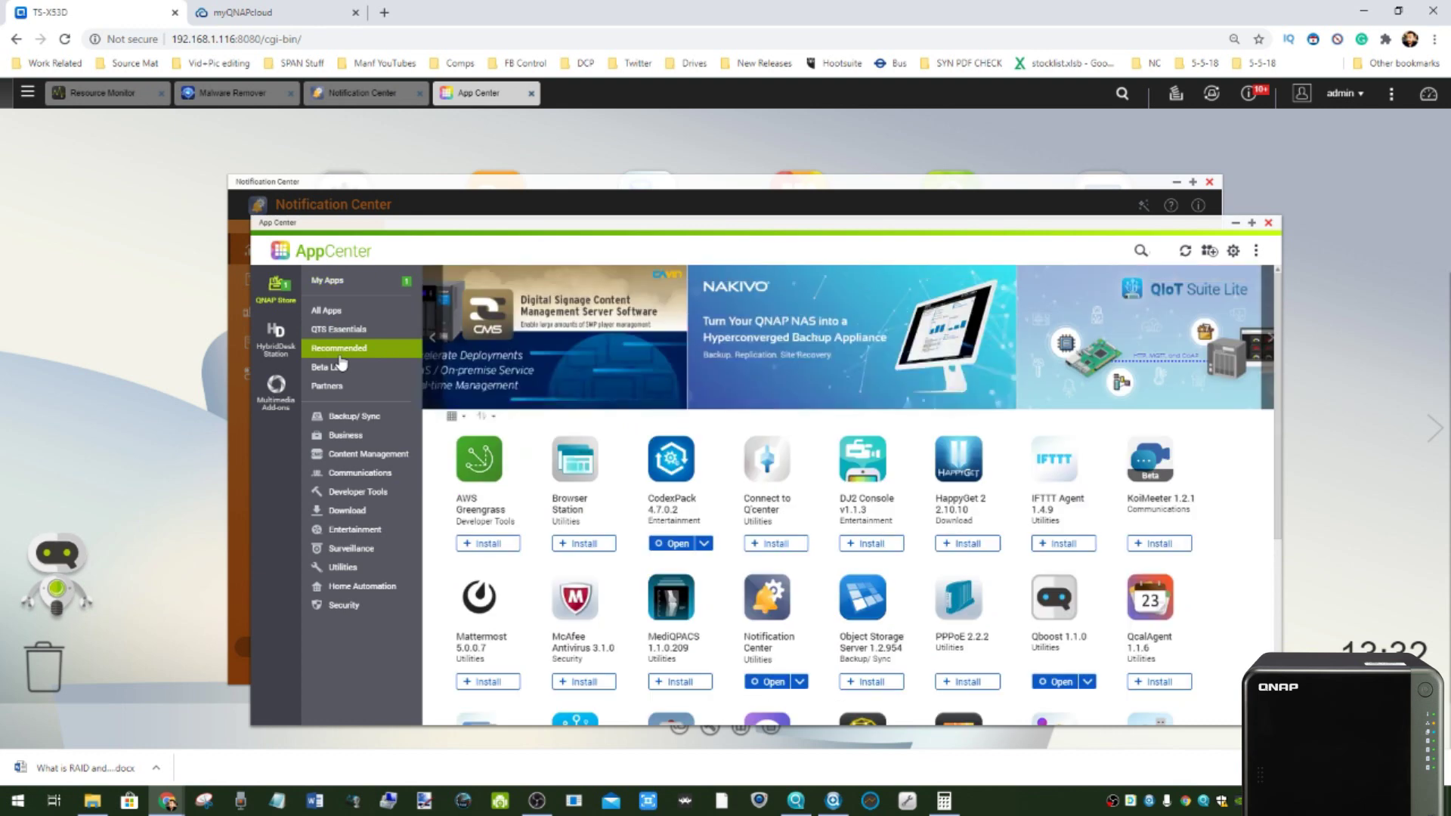
{"action": "left_click", "coordinate": [332, 311]}
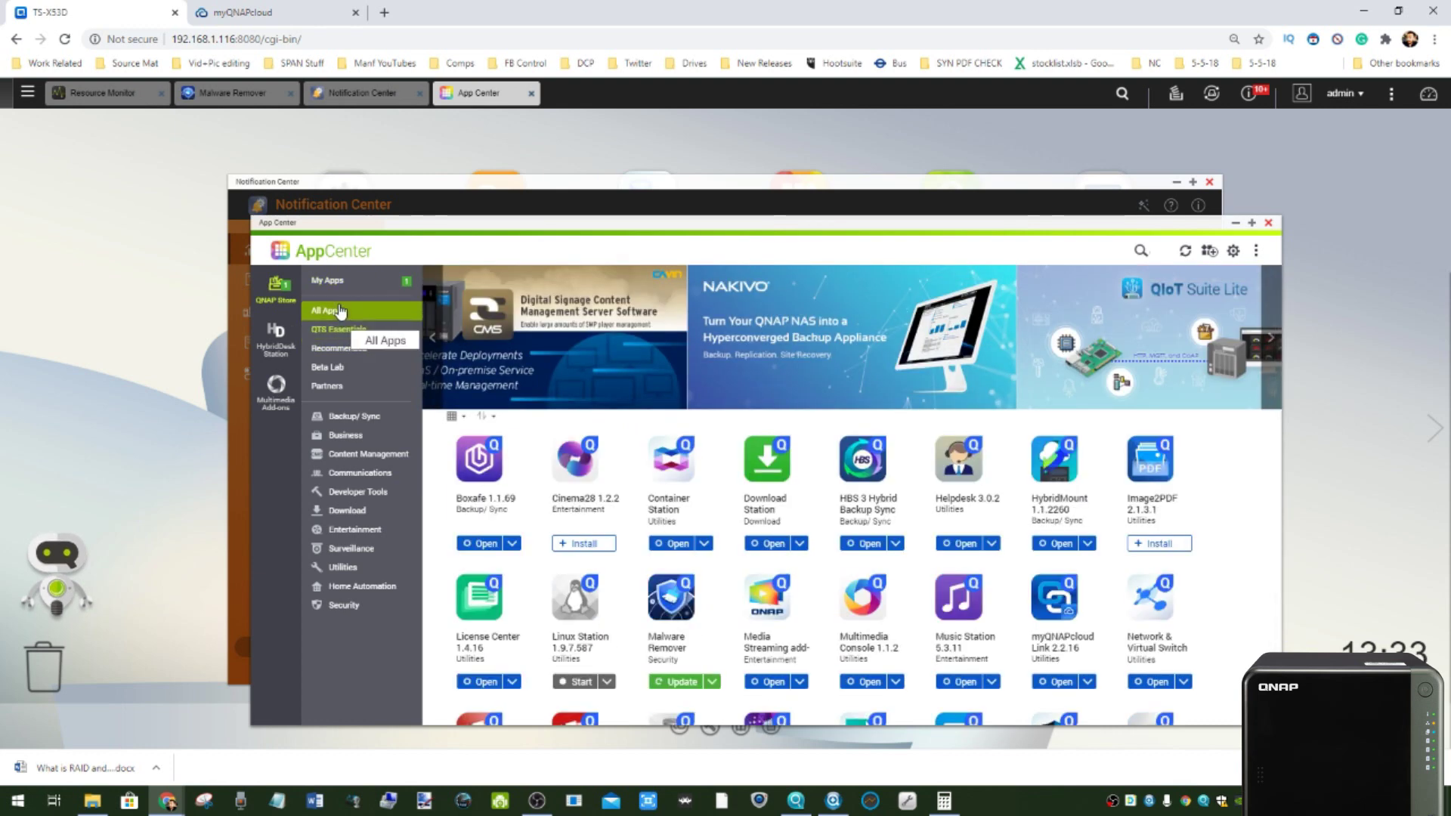
{"action": "left_click", "coordinate": [340, 371]}
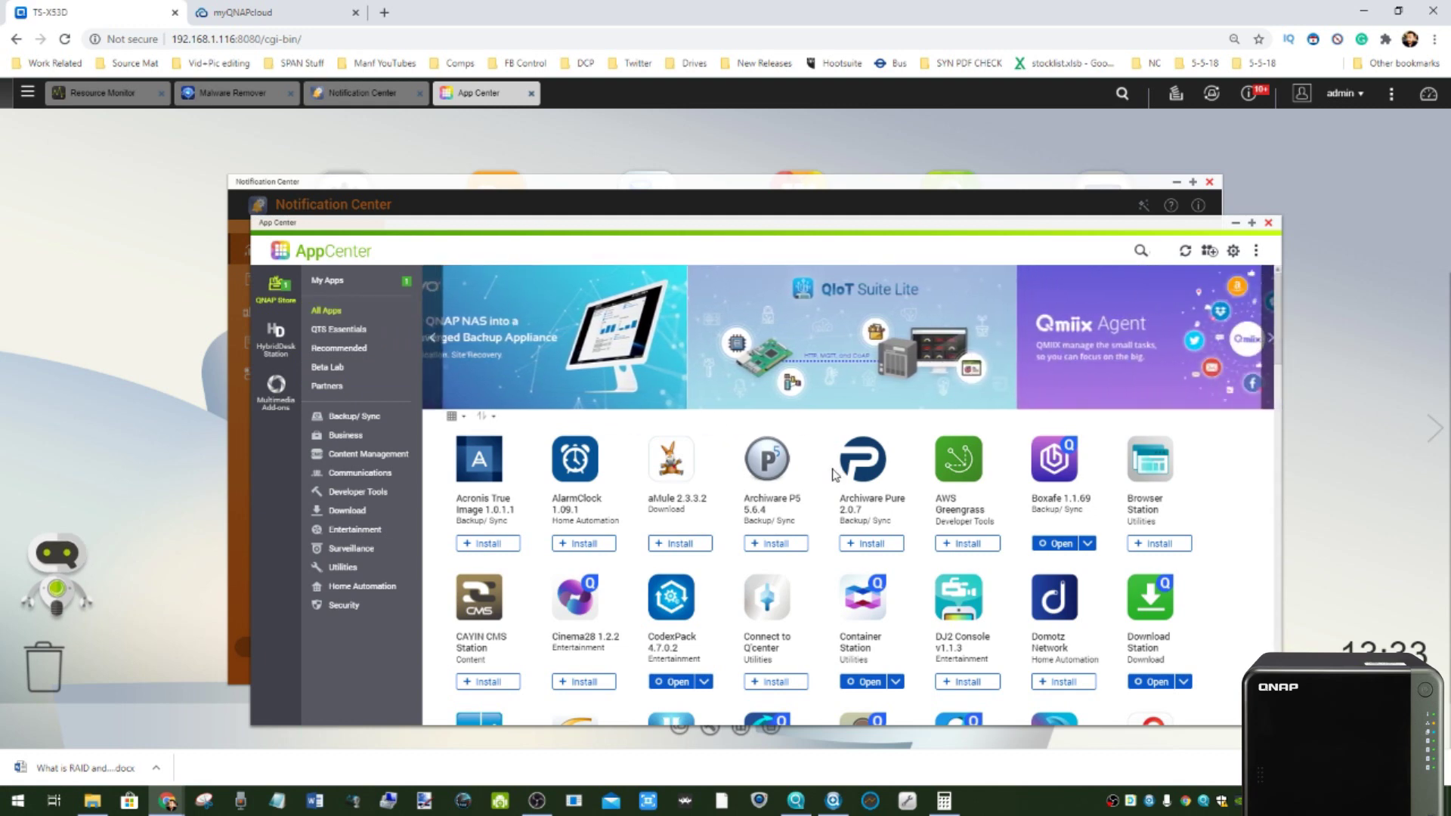
{"action": "scroll", "coordinate": [834, 474], "scroll_direction": "down", "scroll_amount": 7}
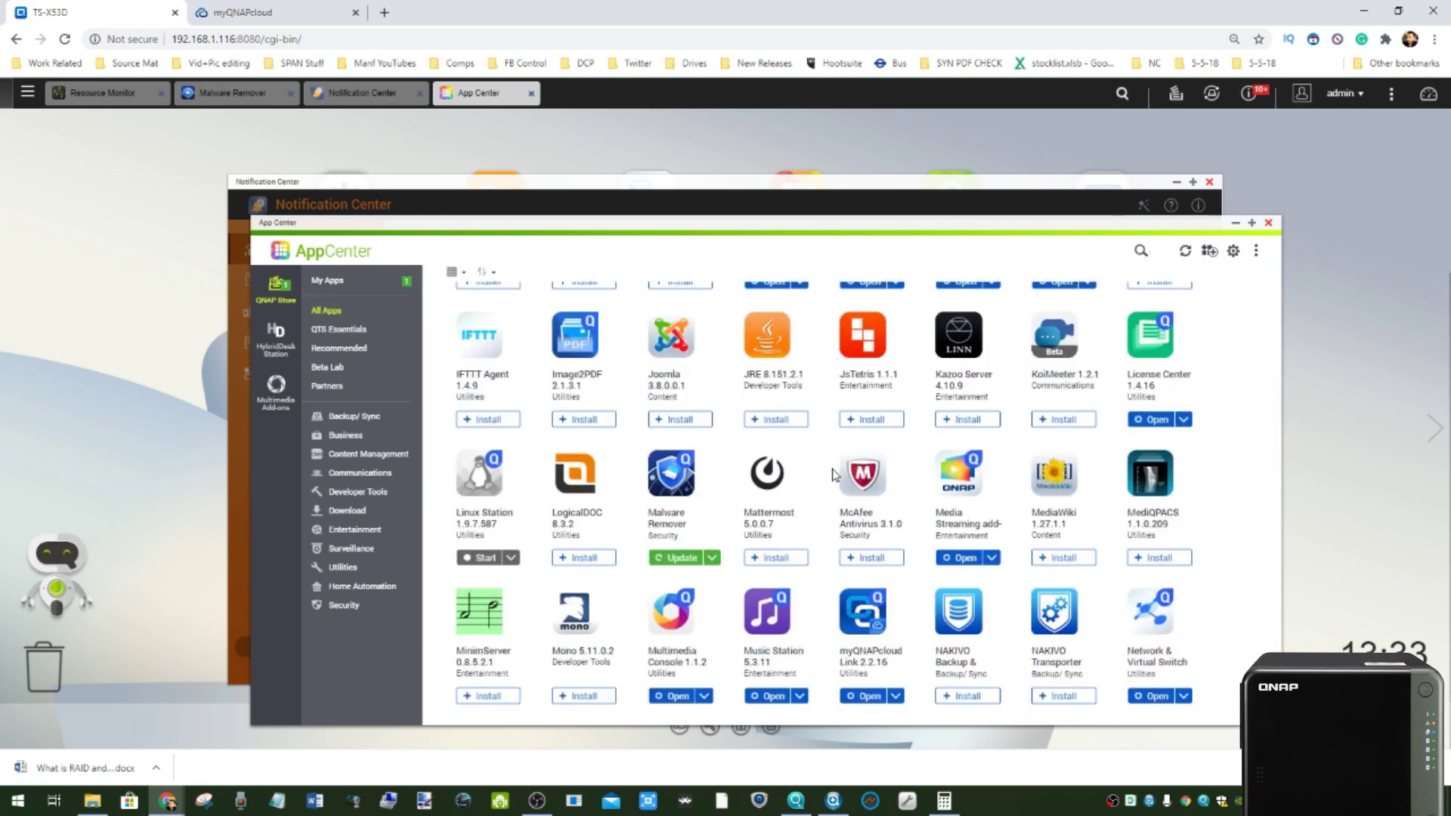
{"action": "scroll", "coordinate": [834, 474], "scroll_direction": "down", "scroll_amount": 3}
{"action": "scroll", "coordinate": [834, 473], "scroll_direction": "down", "scroll_amount": 8}
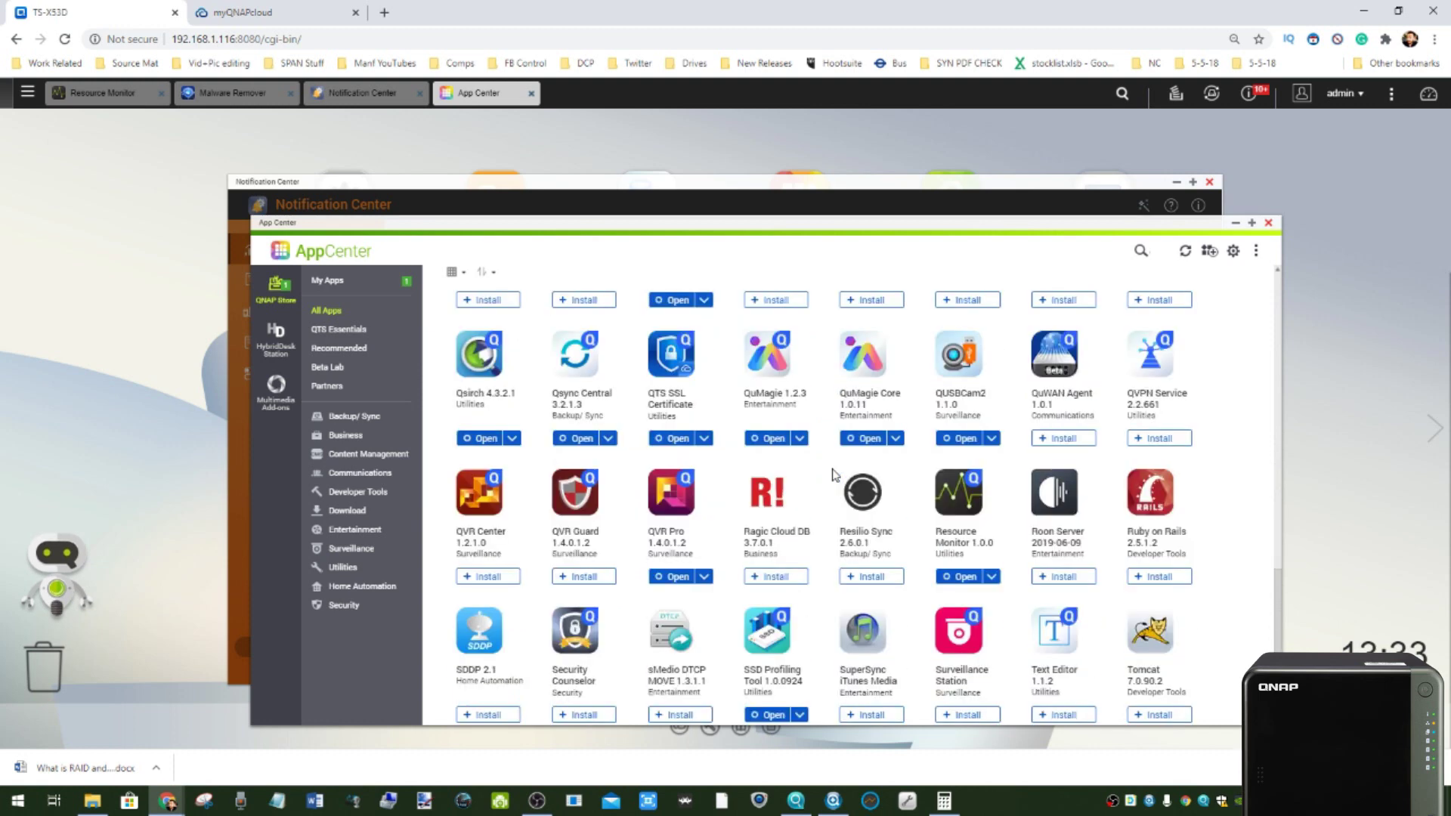
{"action": "scroll", "coordinate": [806, 430], "scroll_direction": "down", "scroll_amount": 3}
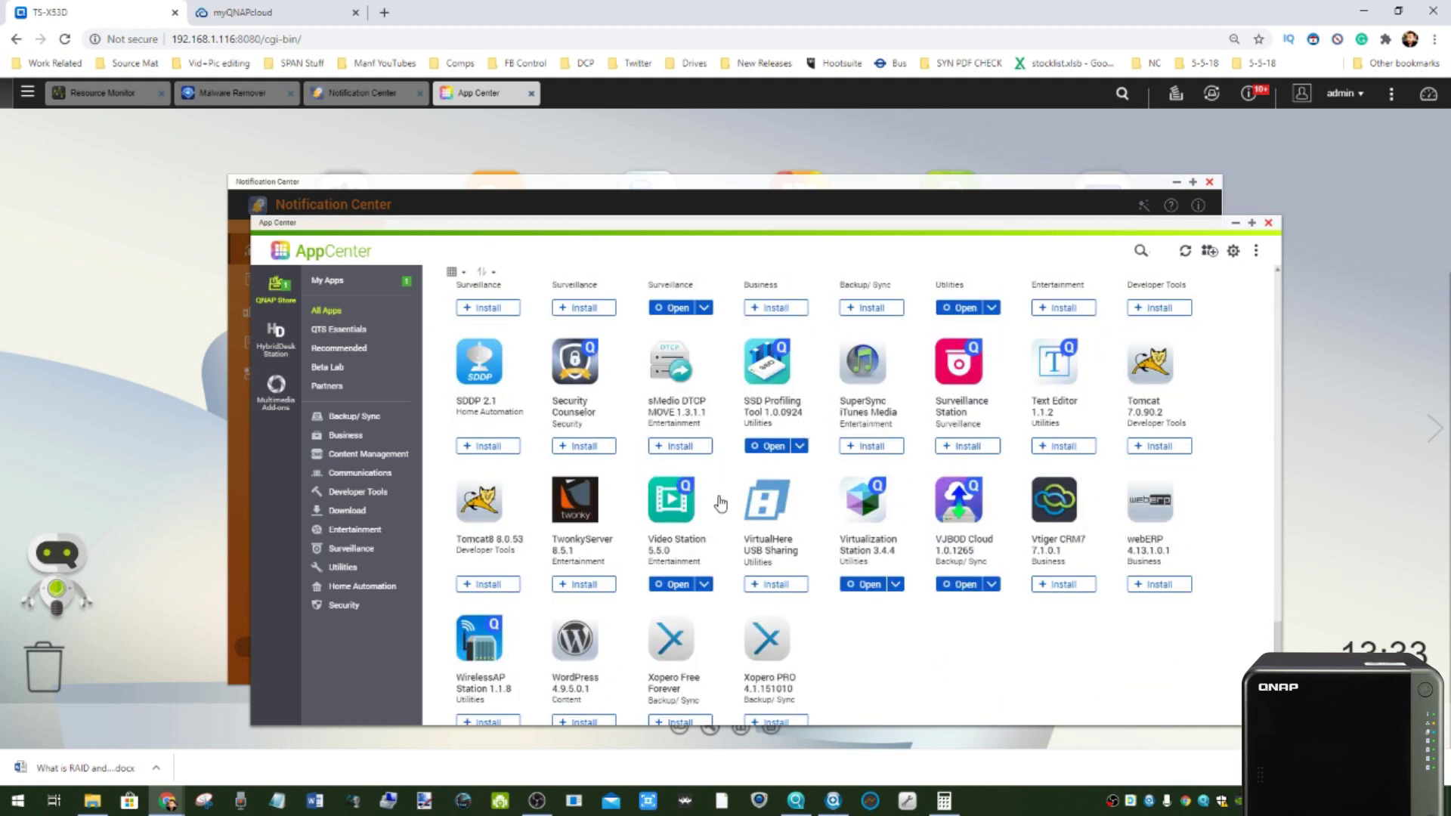
{"action": "scroll", "coordinate": [720, 504], "scroll_direction": "up", "scroll_amount": 11}
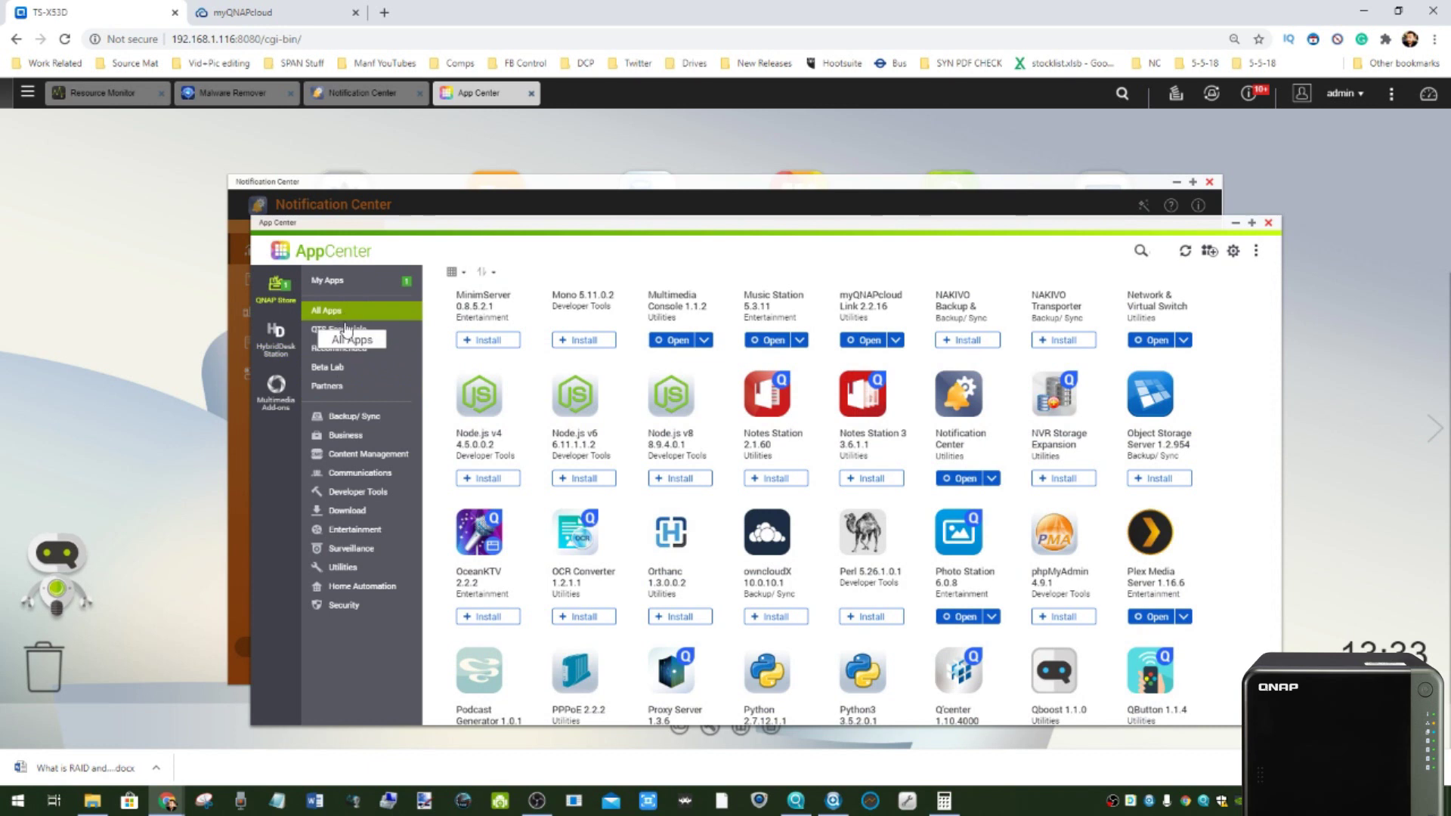
- View the Beta Lab and Partners listings, then close App Center
{"action": "left_click", "coordinate": [338, 367]}
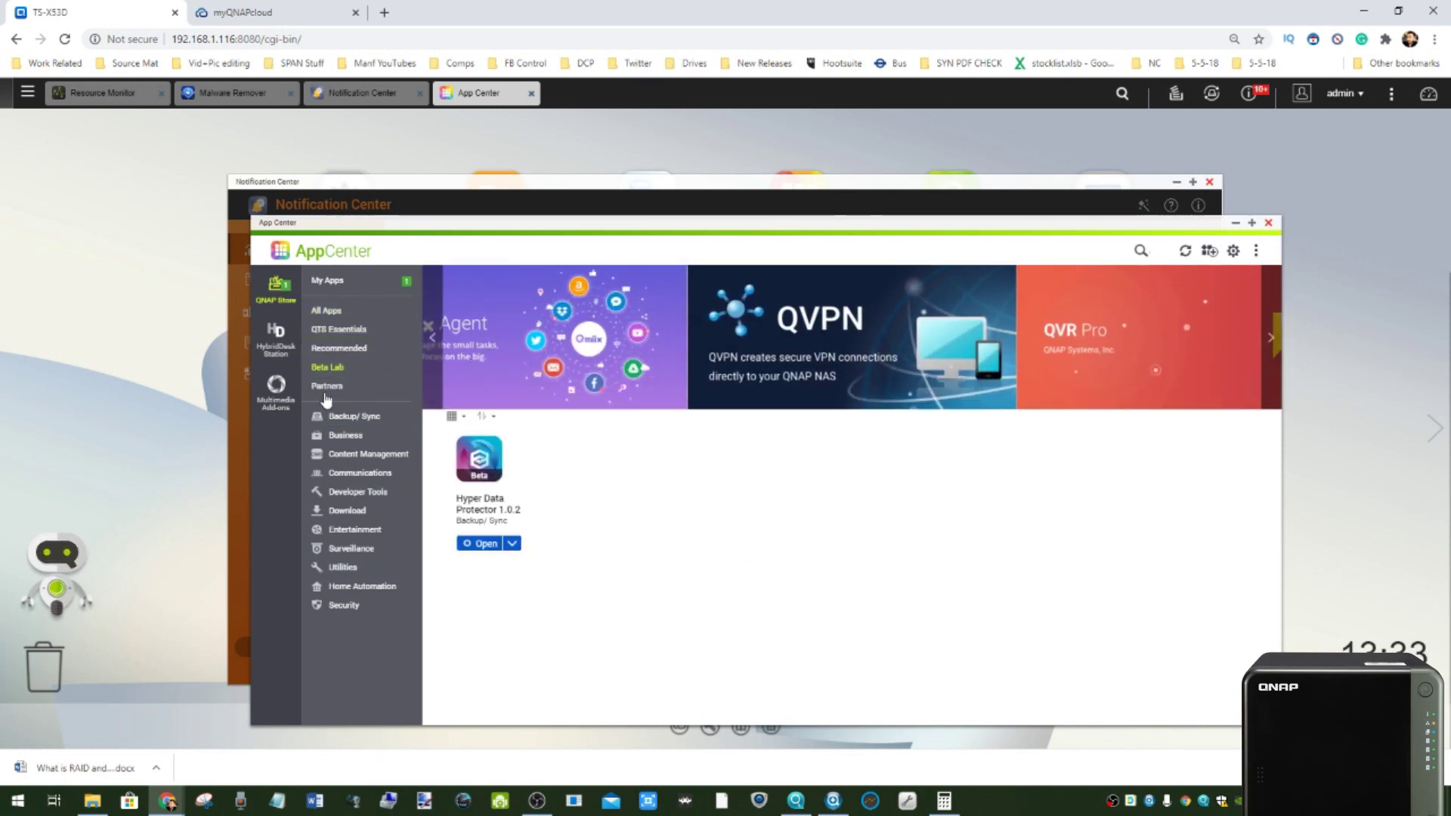
{"action": "left_click", "coordinate": [327, 387]}
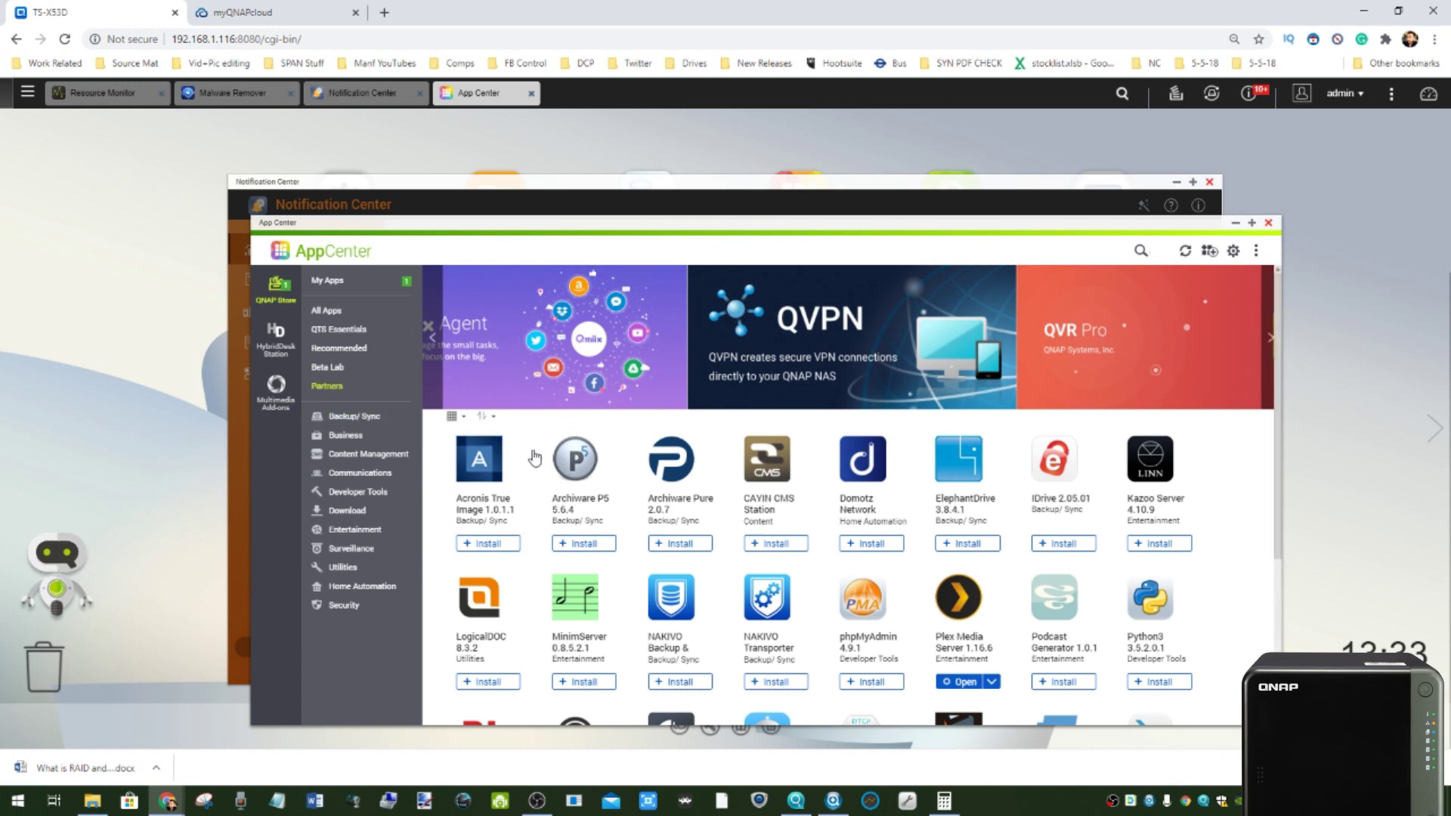
{"action": "scroll", "coordinate": [982, 531], "scroll_direction": "down", "scroll_amount": 1}
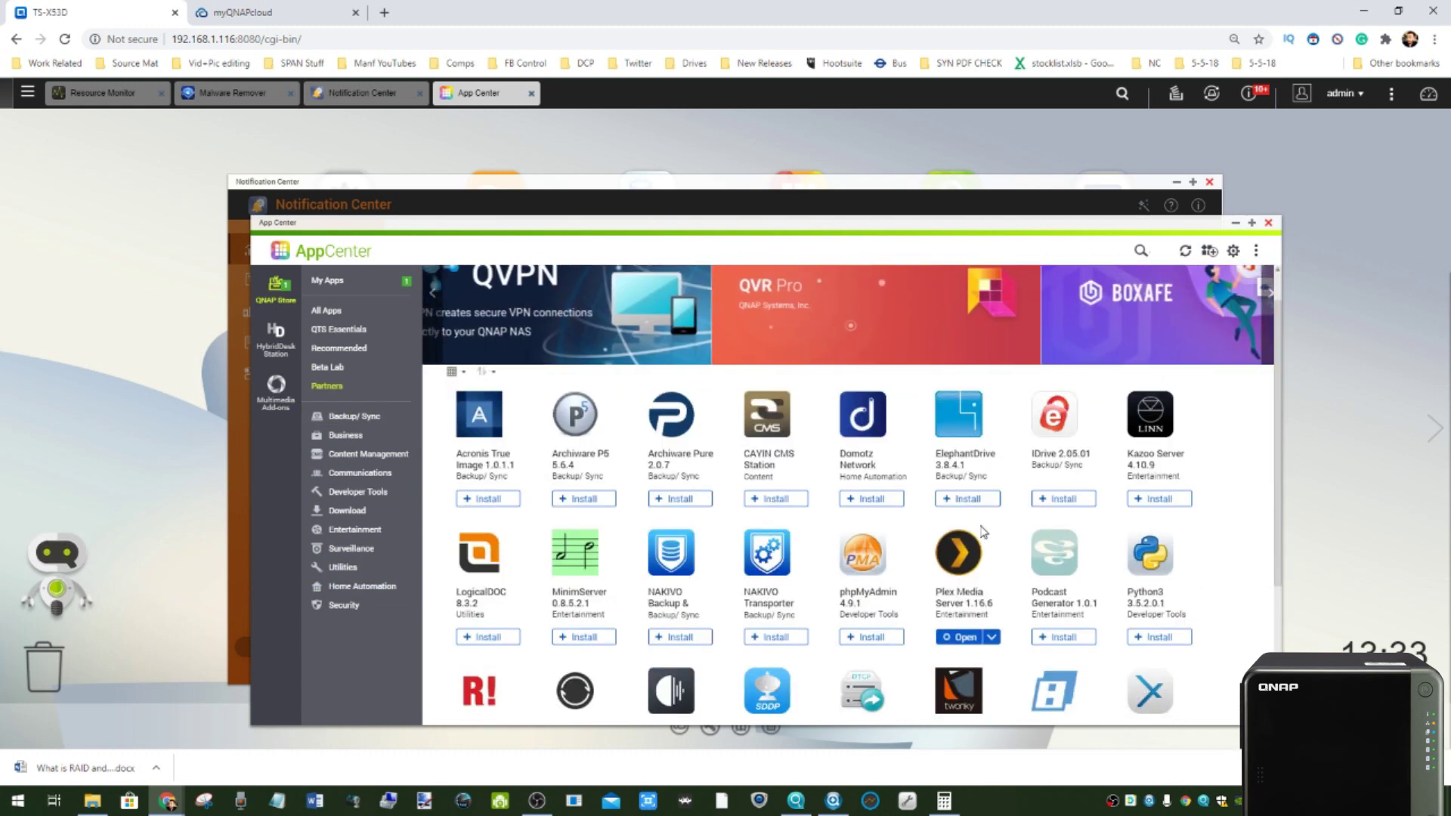
{"action": "left_click", "coordinate": [1267, 223]}
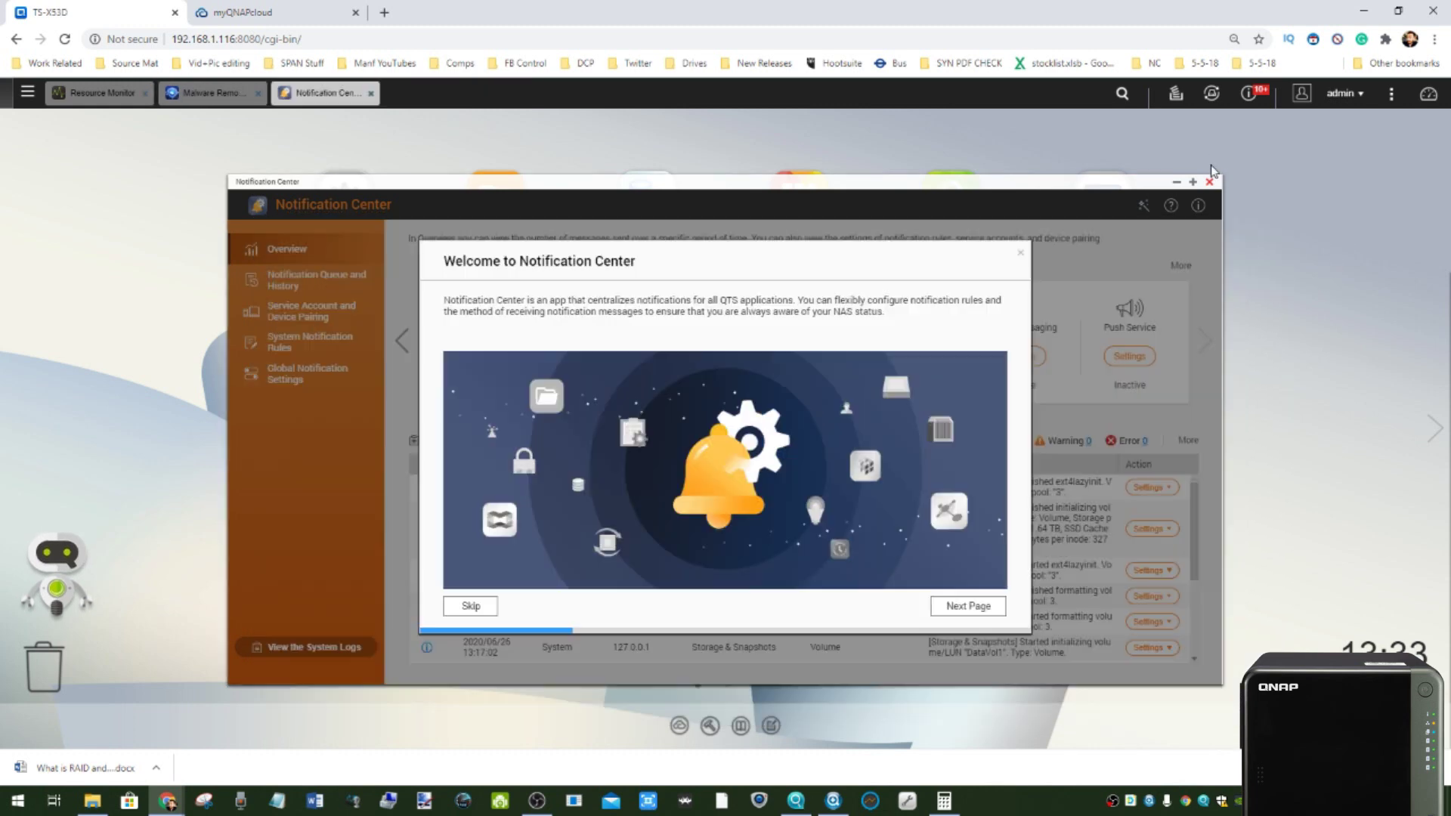
- Dismiss the welcome guide, Quick Start reminder and warnings summary, then close Notification Center
{"action": "left_click", "coordinate": [1020, 251]}
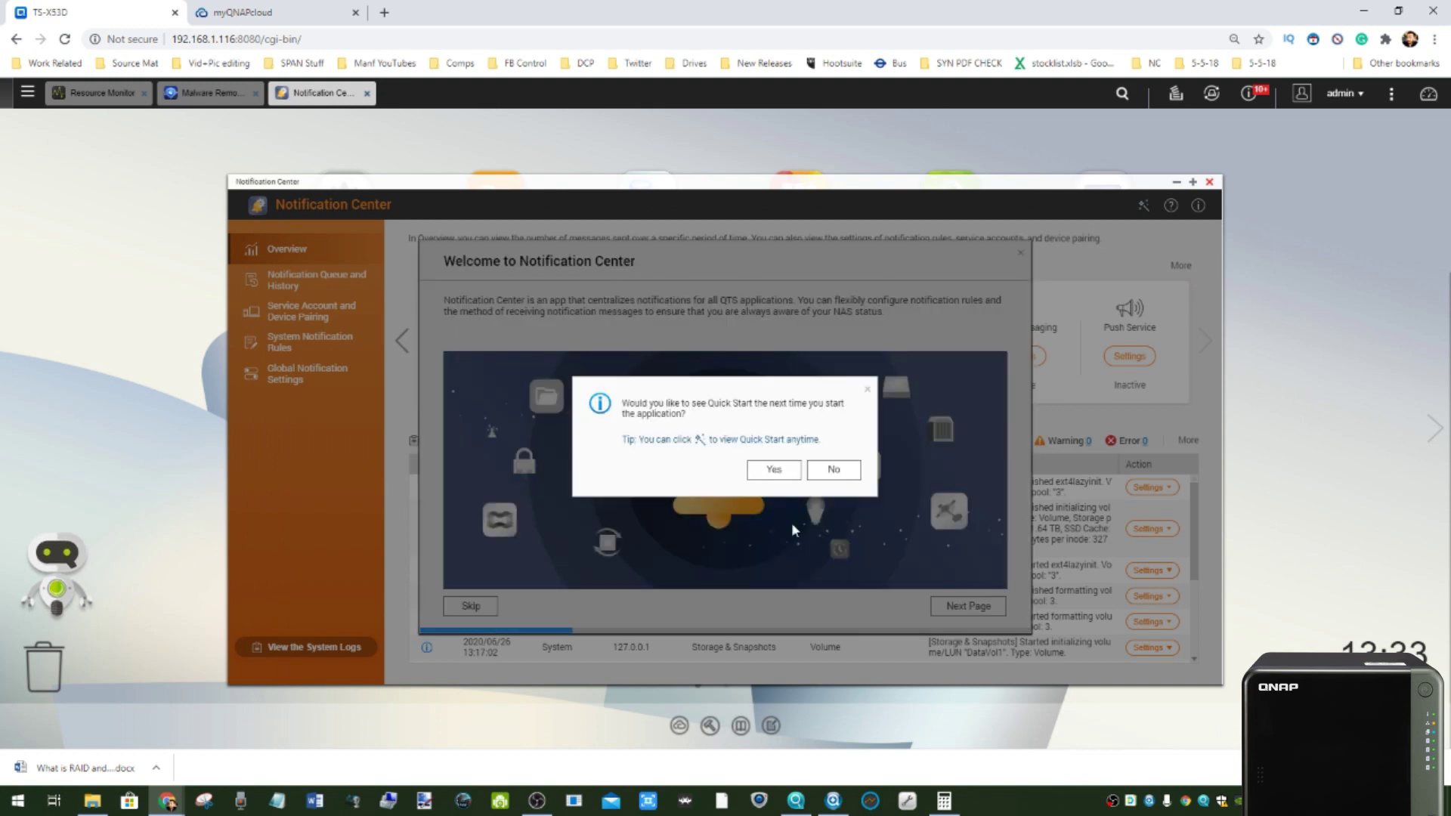
{"action": "left_click", "coordinate": [792, 464]}
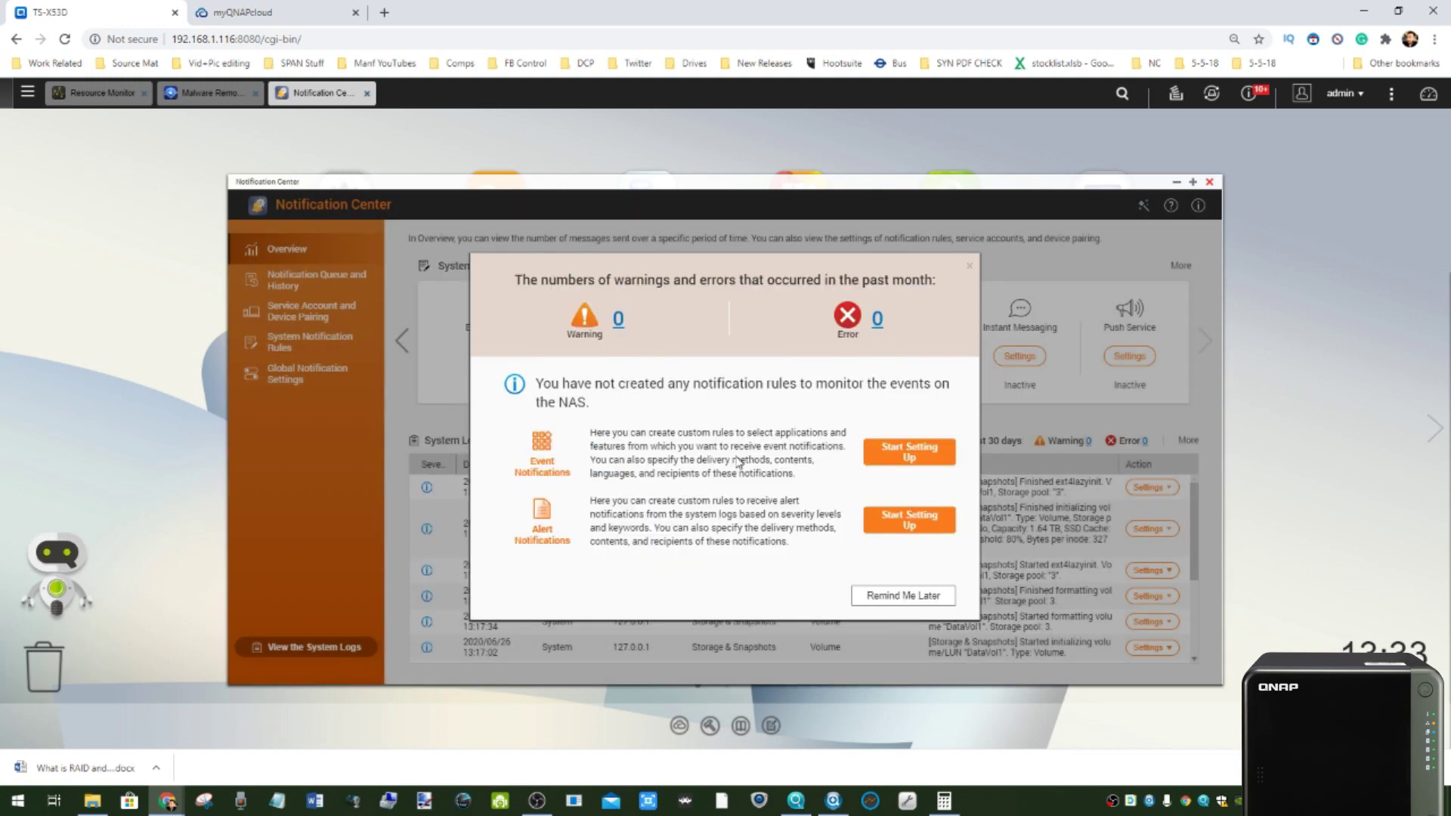
{"action": "left_click", "coordinate": [970, 265]}
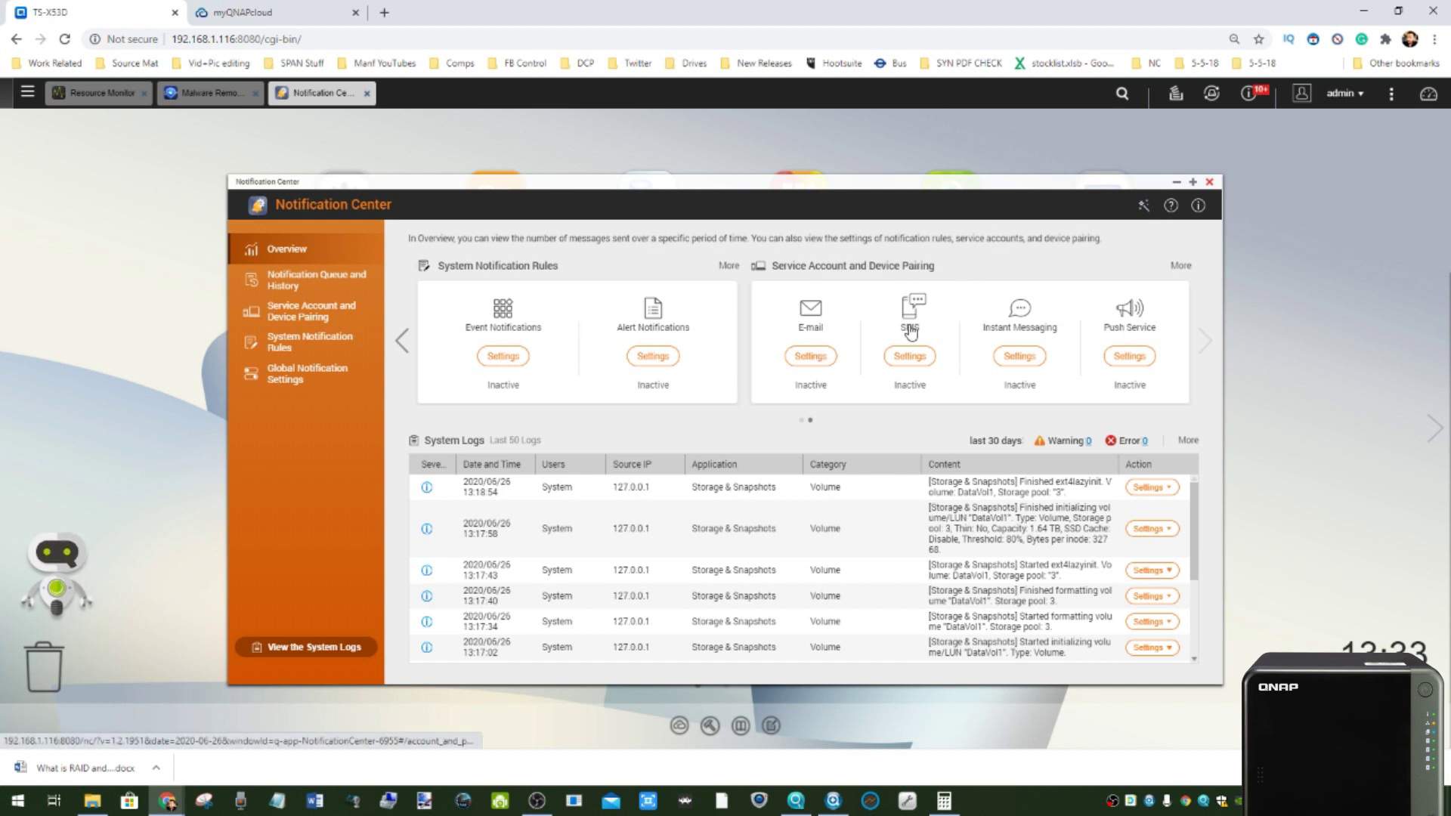
{"action": "left_click", "coordinate": [1209, 183]}
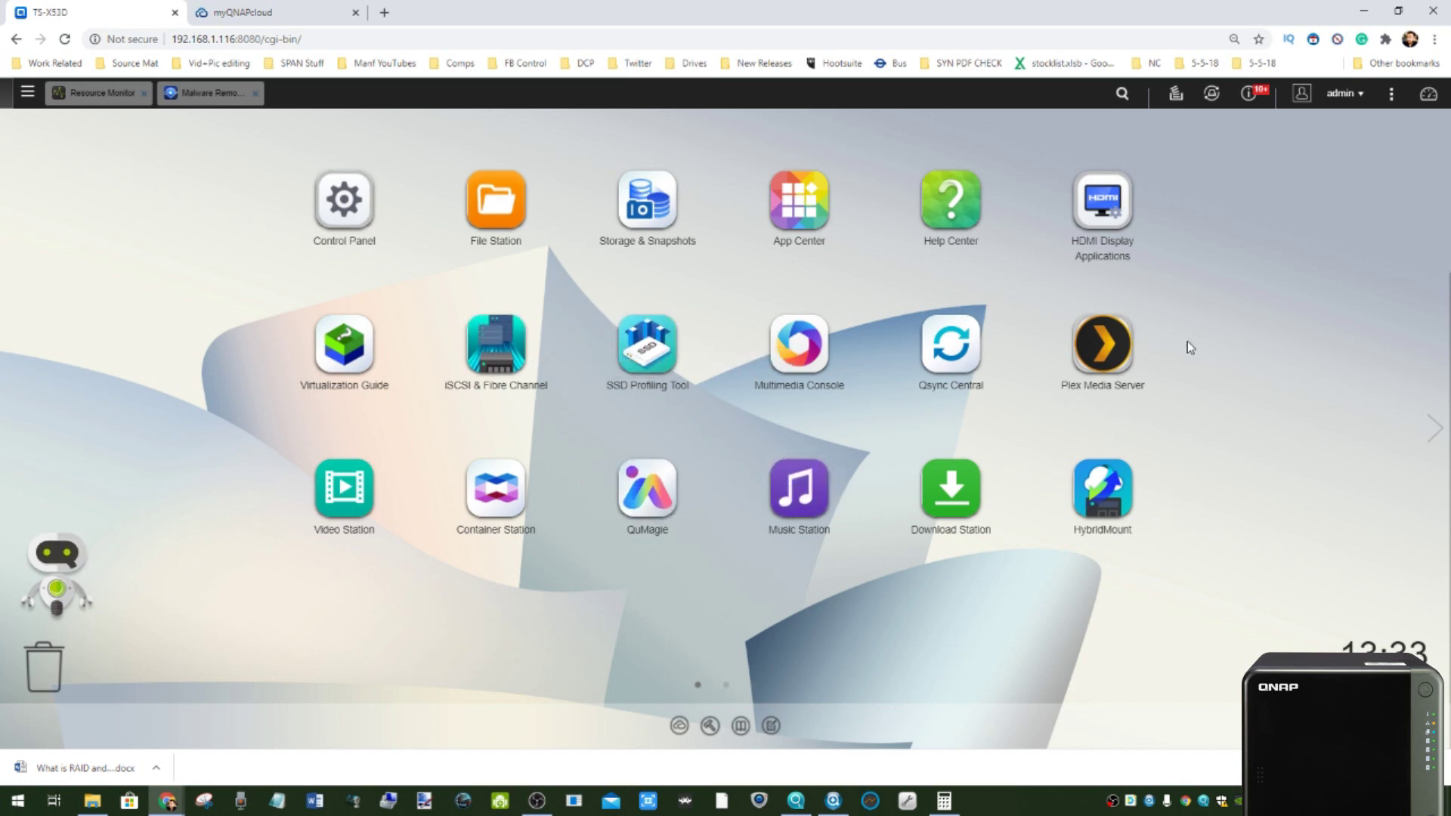
- Close Malware Remover and launch Virtualization Station from the main menu
{"action": "left_click", "coordinate": [1434, 429]}
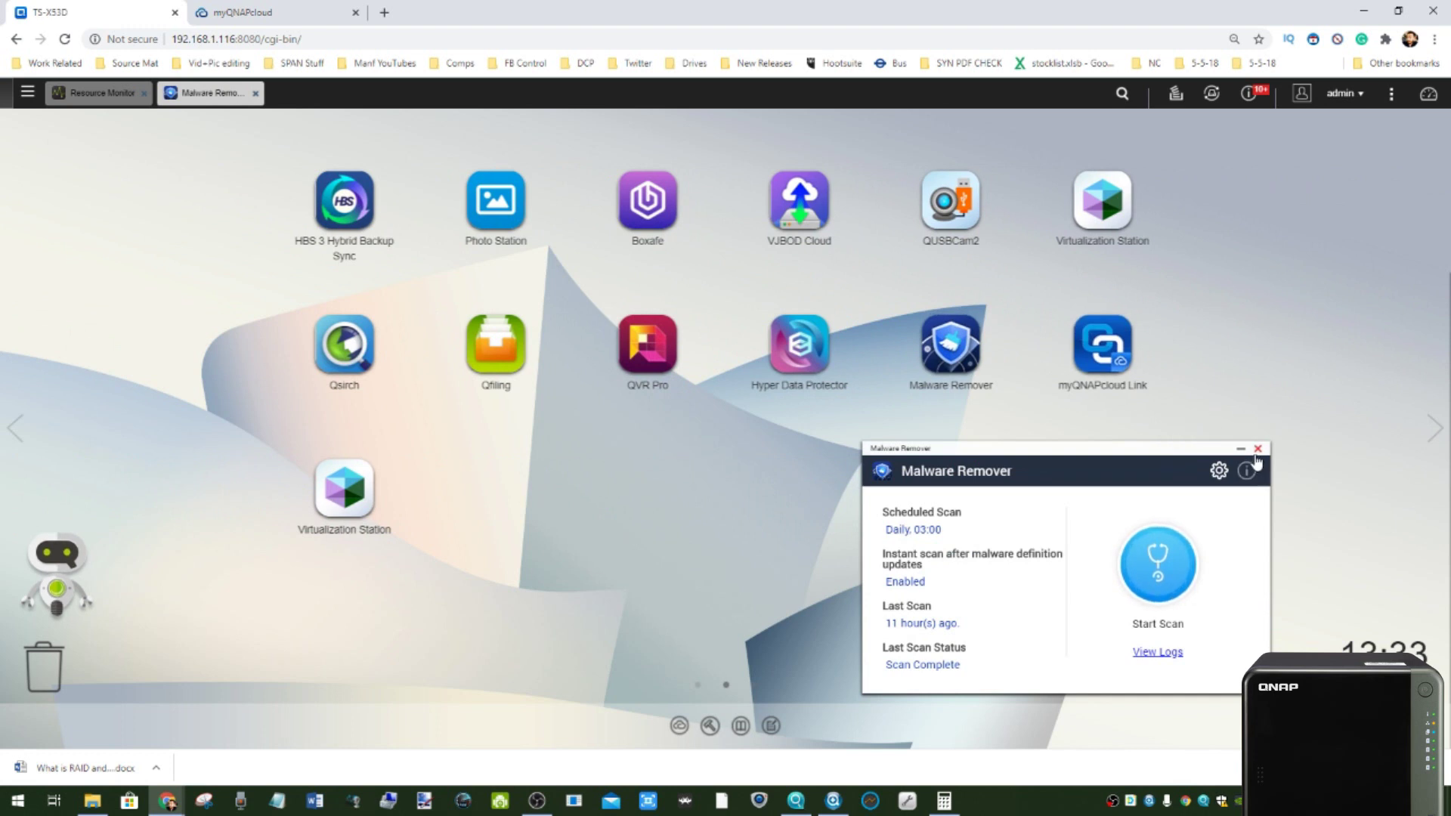
{"action": "left_click", "coordinate": [1257, 449]}
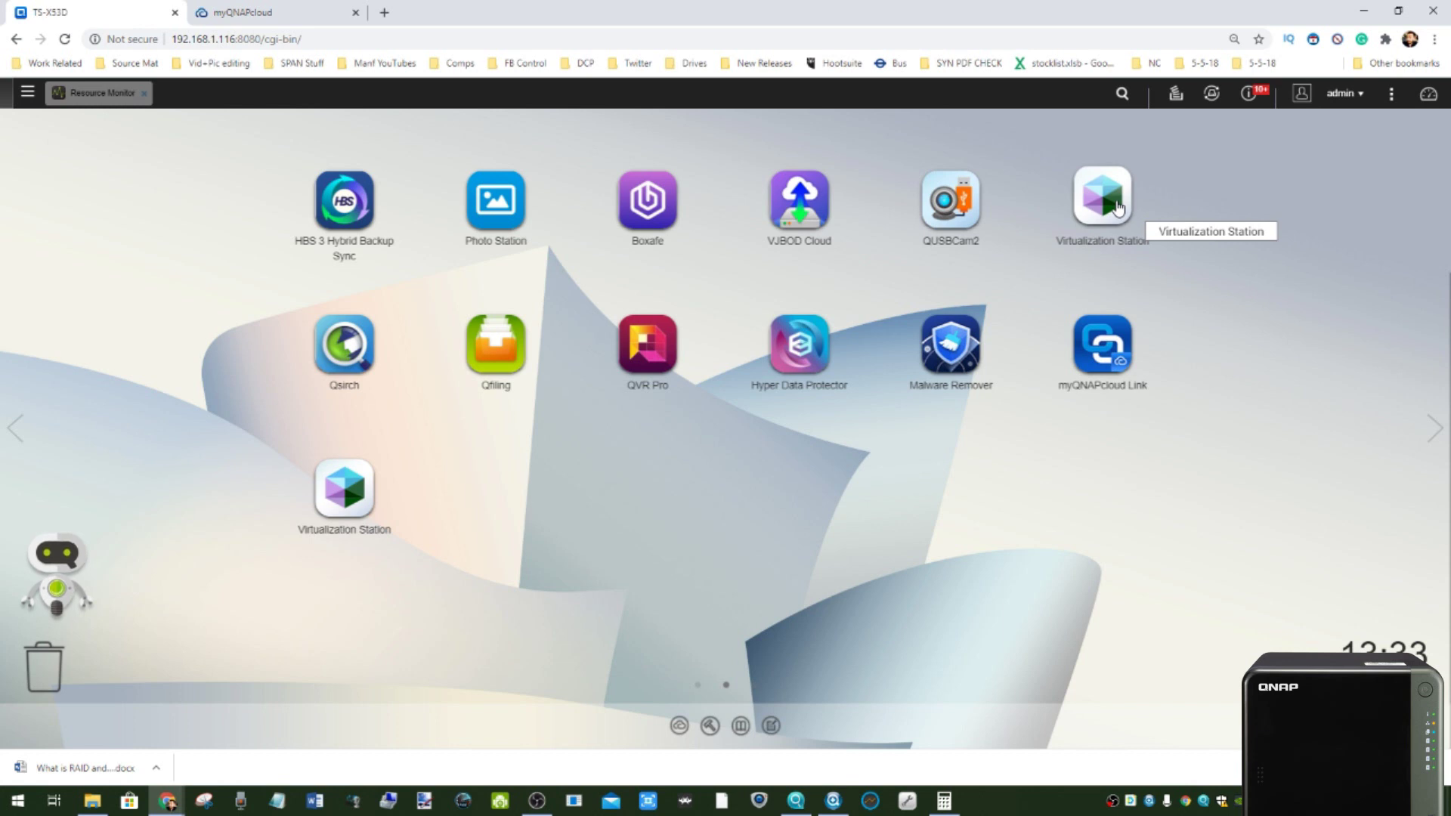
{"action": "left_click", "coordinate": [27, 93]}
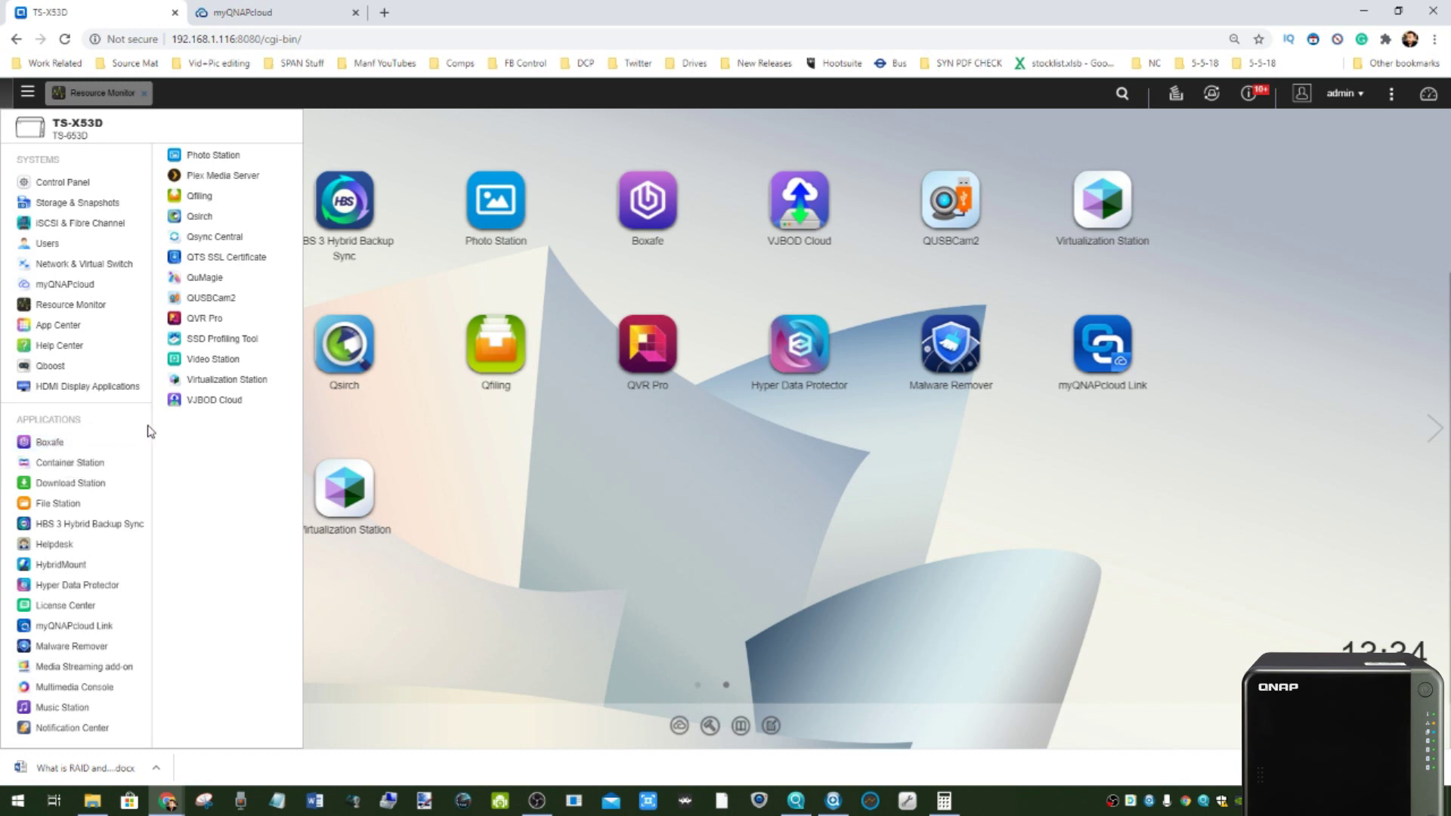
{"action": "left_click", "coordinate": [1103, 204]}
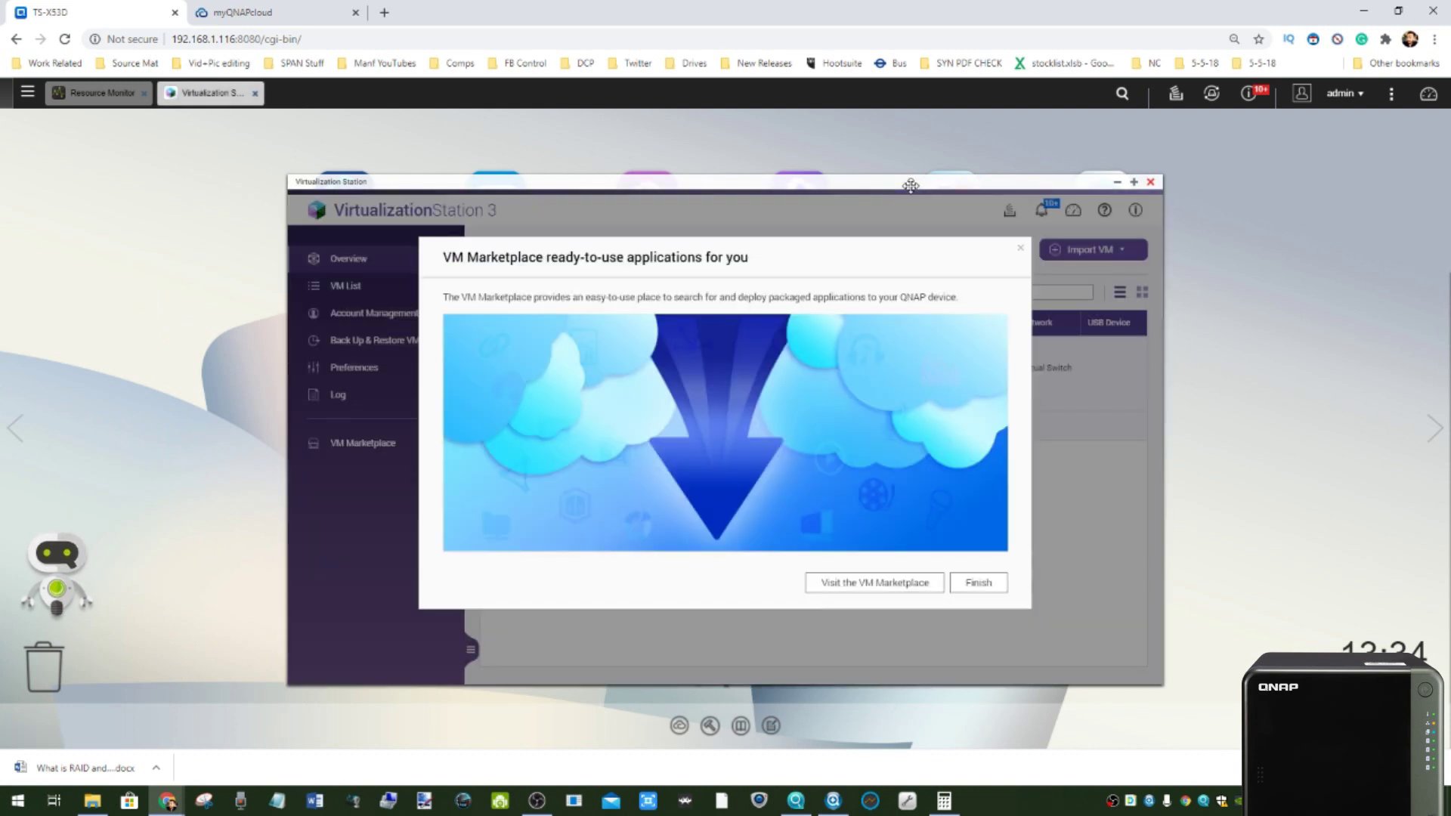
- Dismiss the VM Marketplace introduction, browse the Marketplace, then view Back Up & Restore
{"action": "left_click", "coordinate": [978, 586]}
{"action": "left_click", "coordinate": [775, 479]}
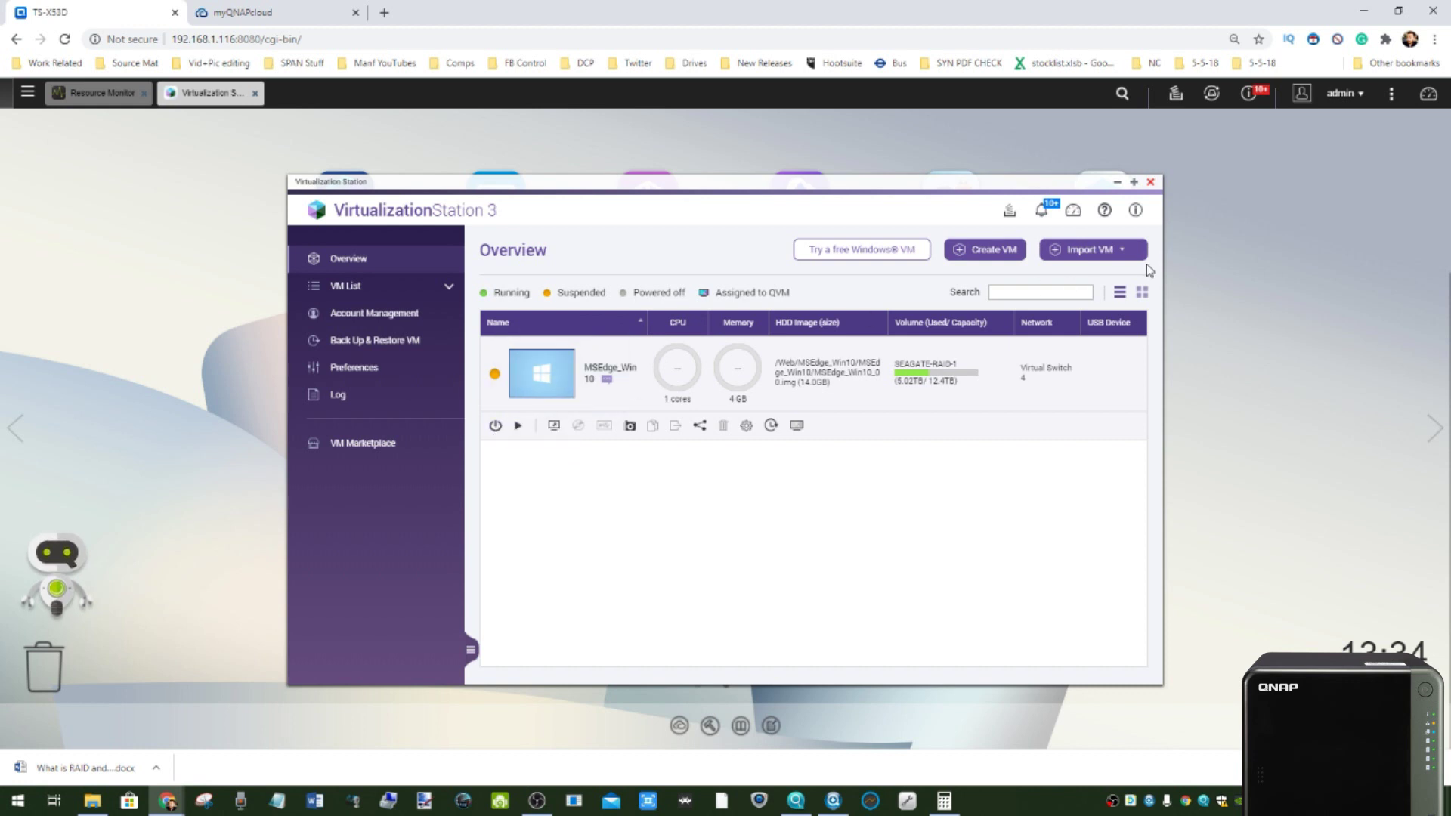
{"action": "left_click", "coordinate": [374, 440]}
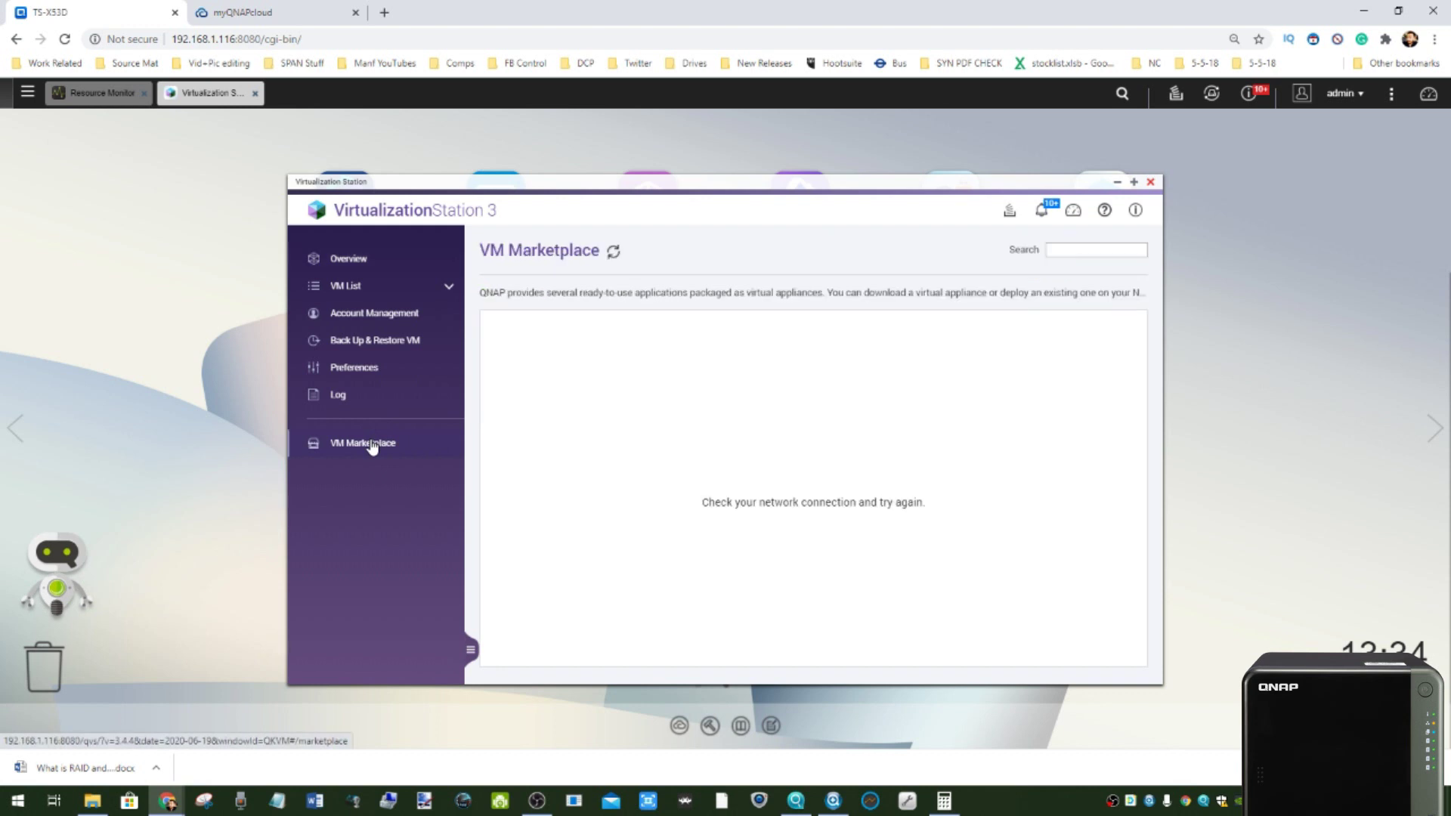
{"action": "scroll", "coordinate": [648, 444], "scroll_direction": "down", "scroll_amount": 1}
{"action": "scroll", "coordinate": [635, 444], "scroll_direction": "up", "scroll_amount": 1}
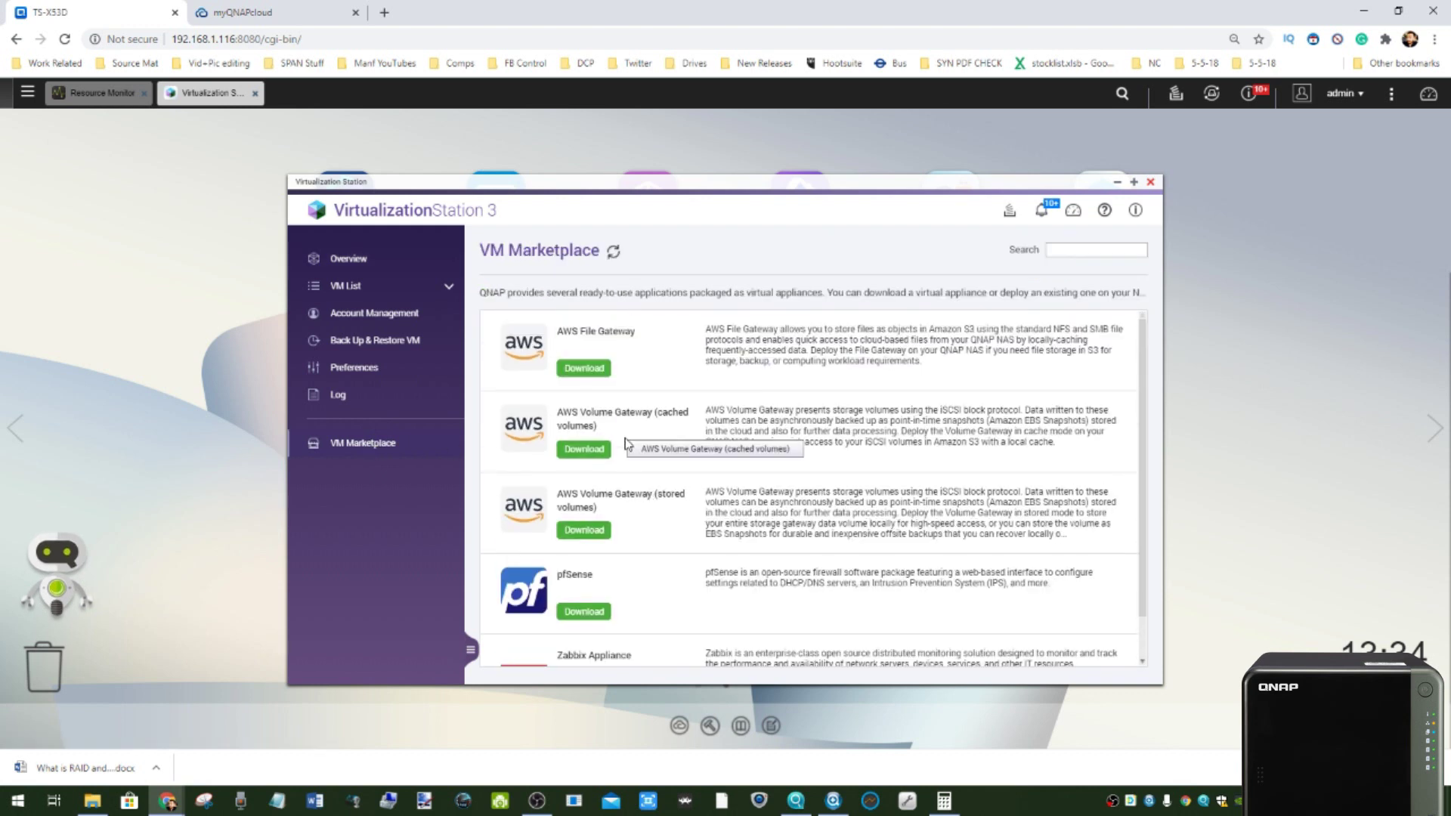
{"action": "left_click", "coordinate": [380, 344]}
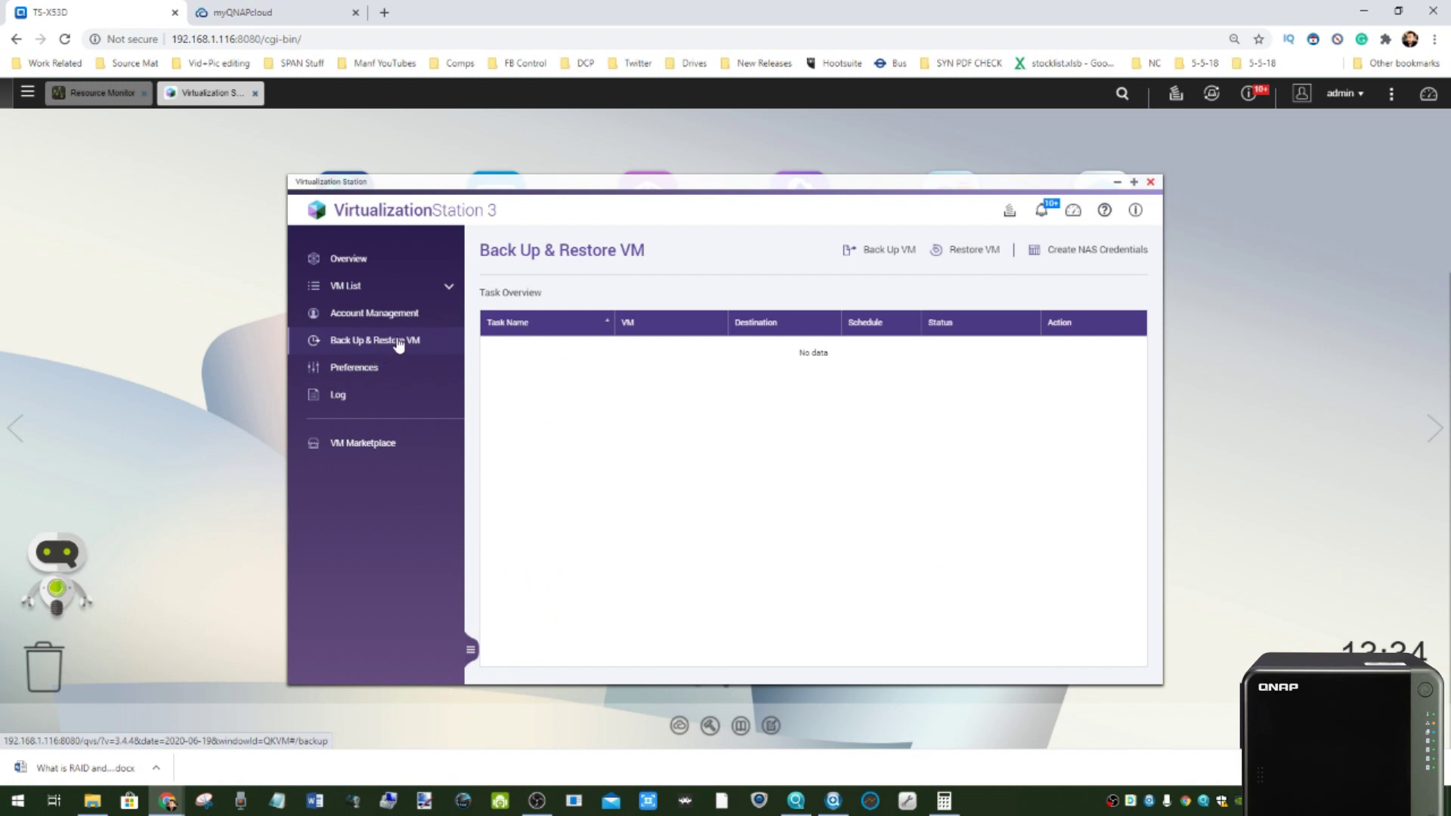
- Open MSEdge_Win10's details and compare its 4 GB memory with Resource Monitor
{"action": "left_click", "coordinate": [374, 297]}
{"action": "left_click", "coordinate": [380, 314]}
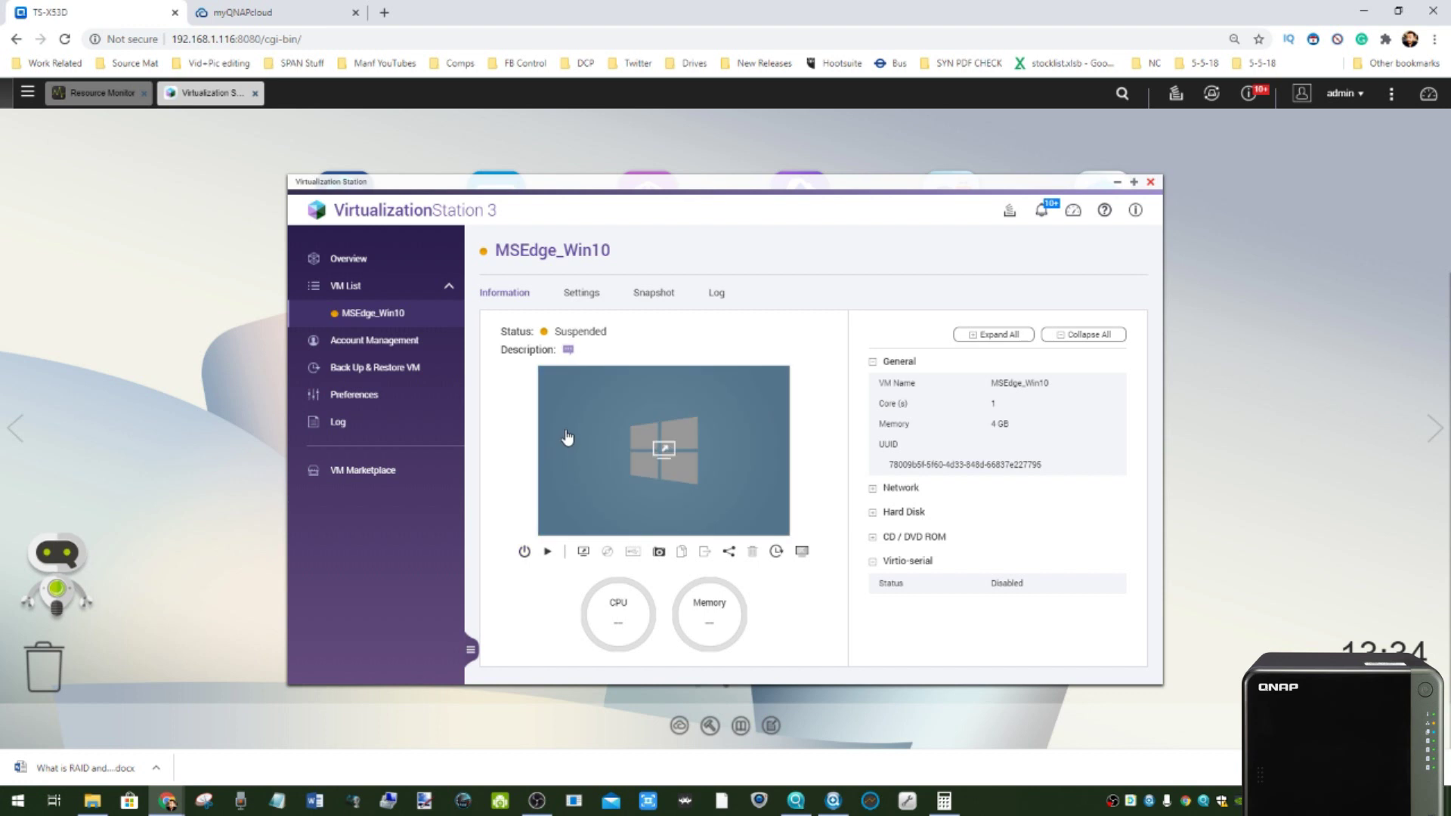
{"action": "left_click_drag", "start_coordinate": [994, 423], "coordinate": [1019, 427]}
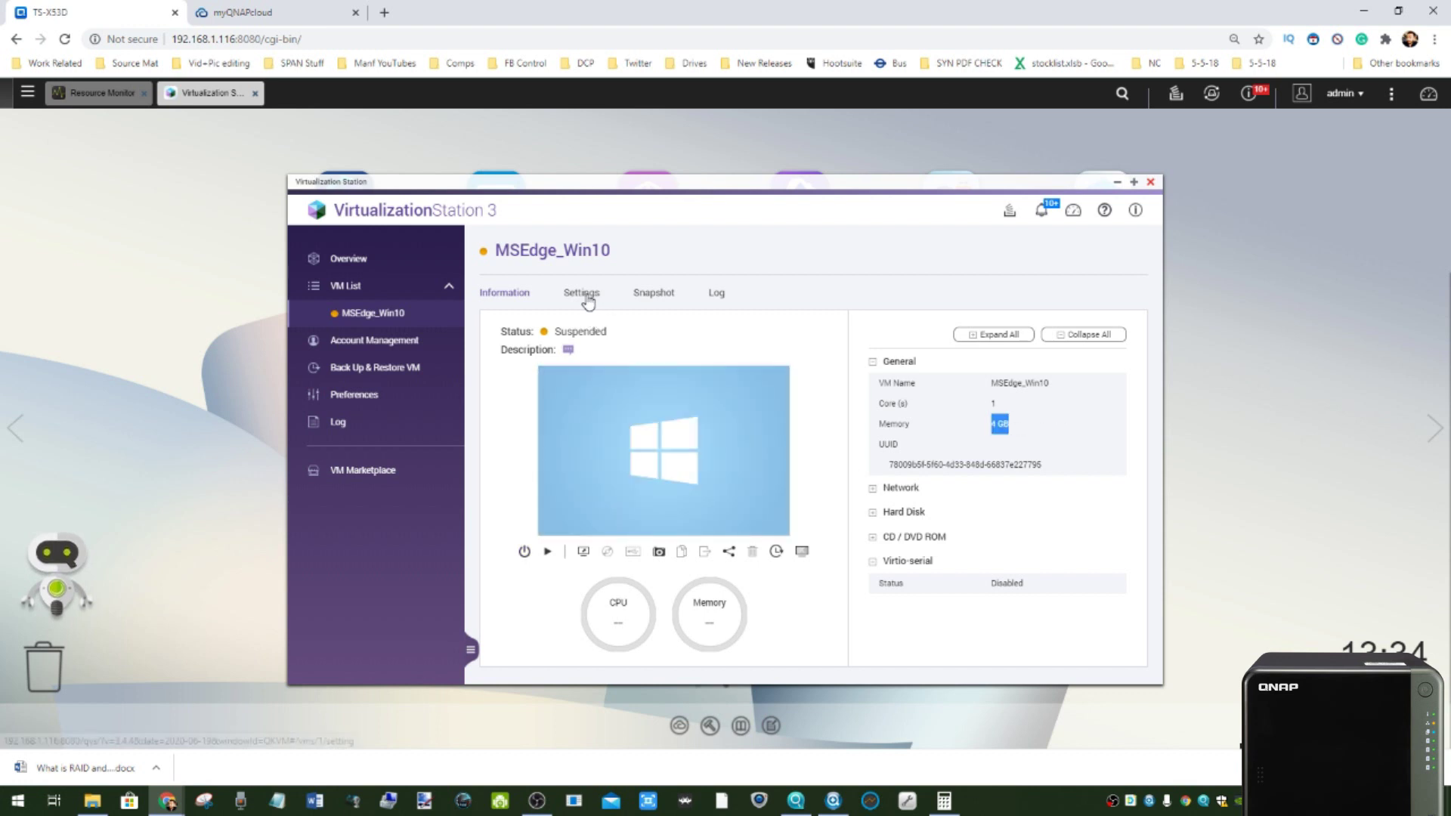
{"action": "left_click", "coordinate": [128, 93]}
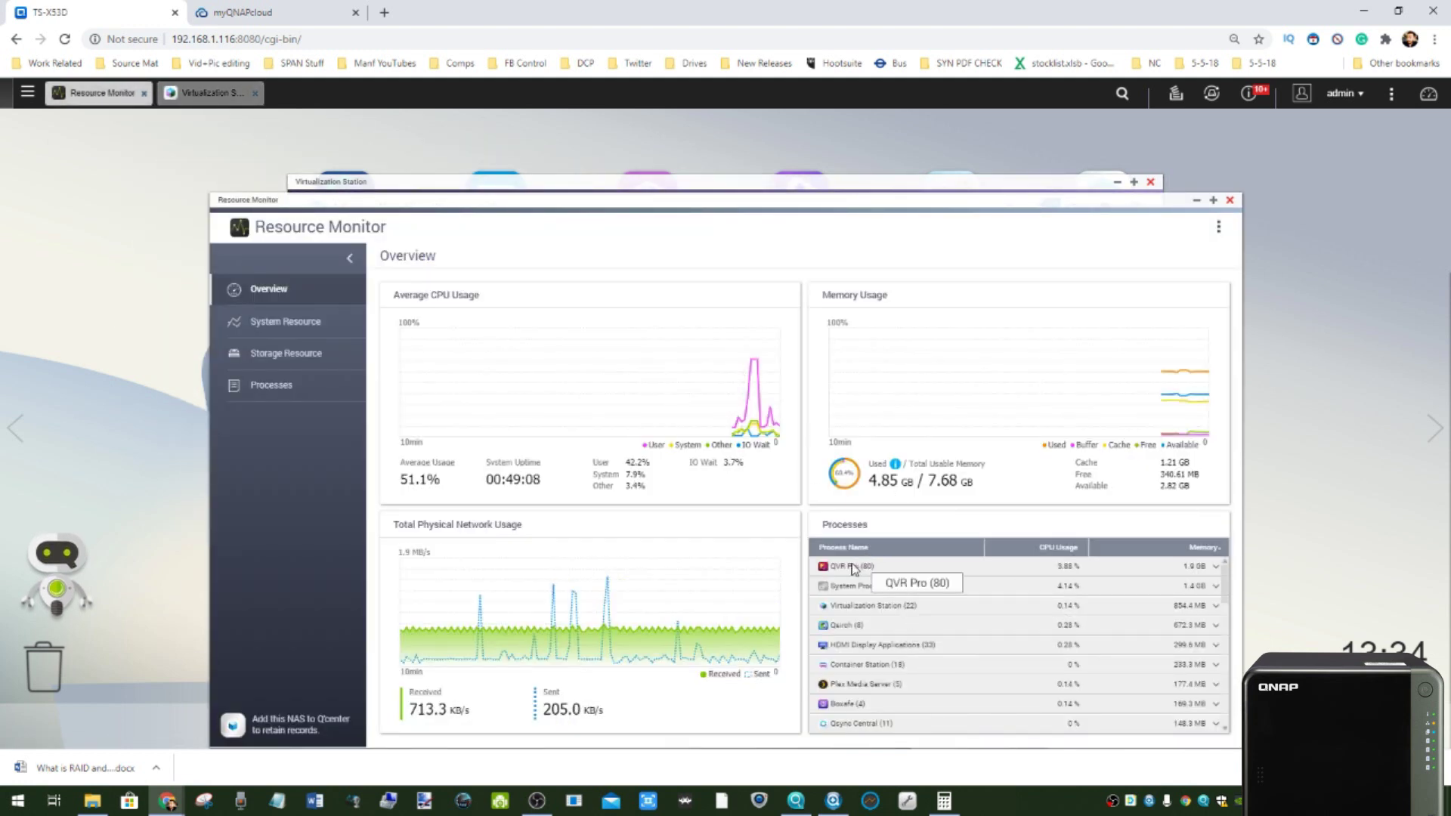
{"action": "left_click", "coordinate": [1196, 202]}
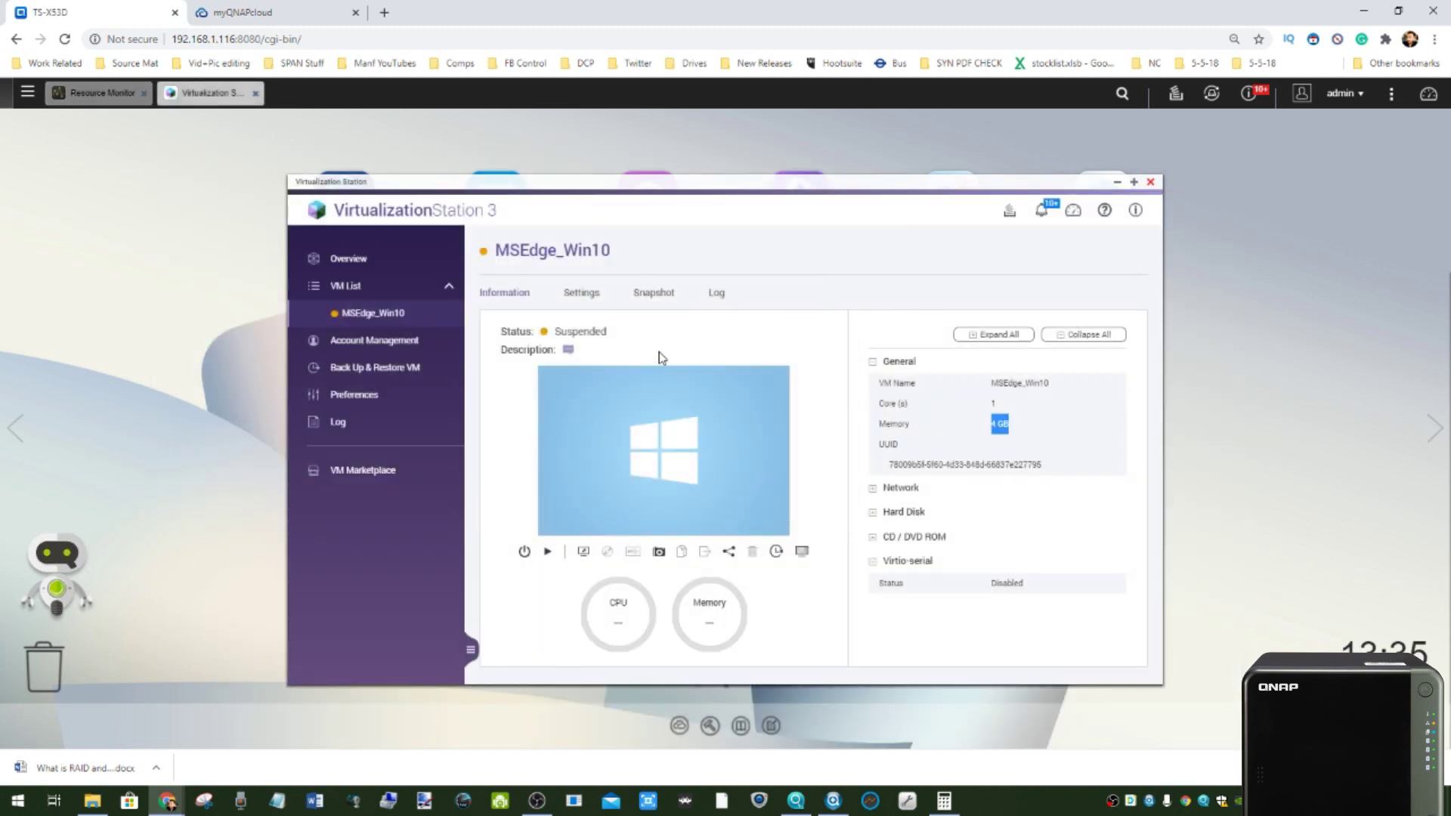
- Review MSEdge_Win10's settings, boot options and 40 GB storage, then close Virtualization Station
{"action": "left_click", "coordinate": [589, 297]}
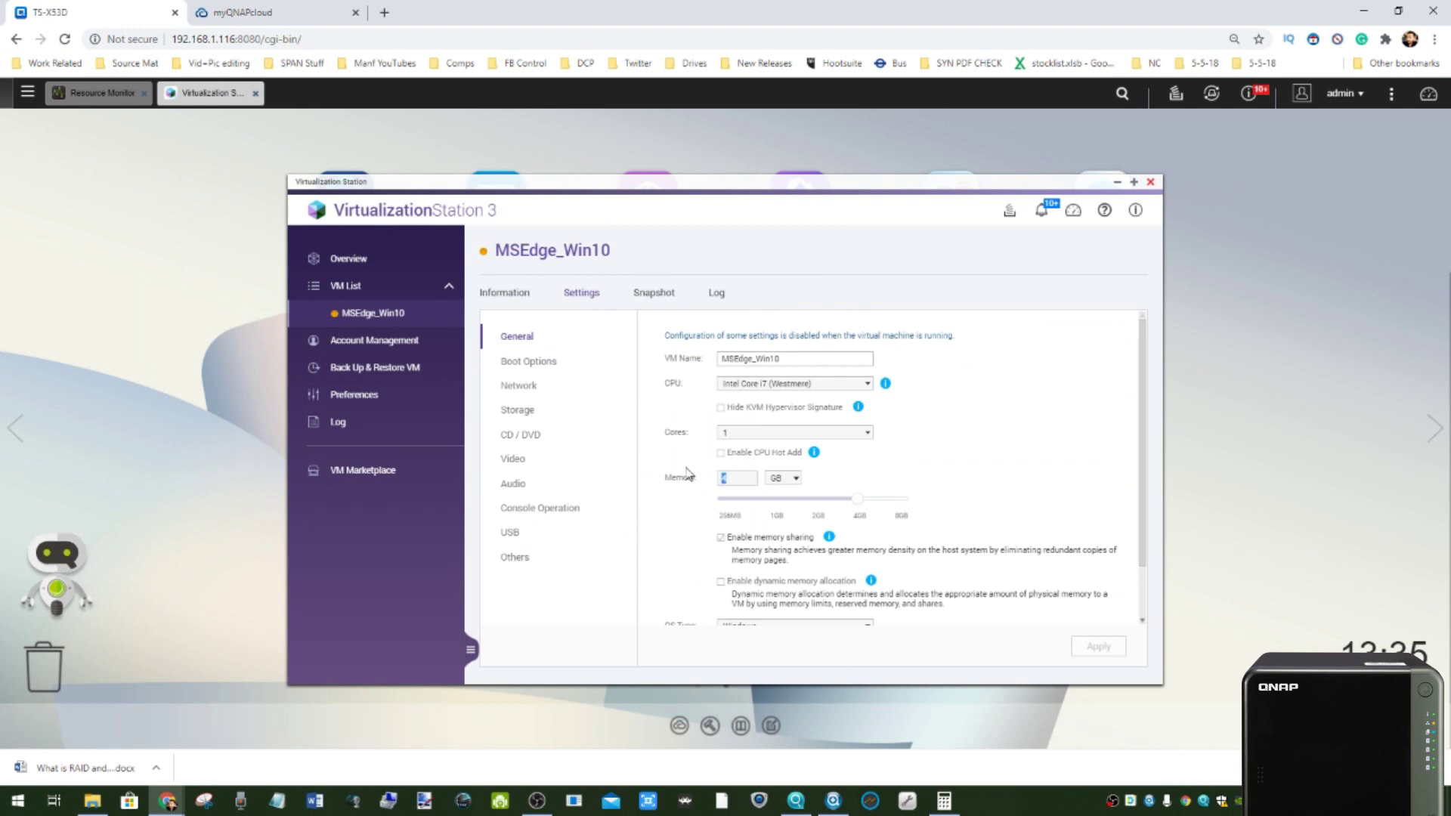
{"action": "left_click", "coordinate": [503, 294]}
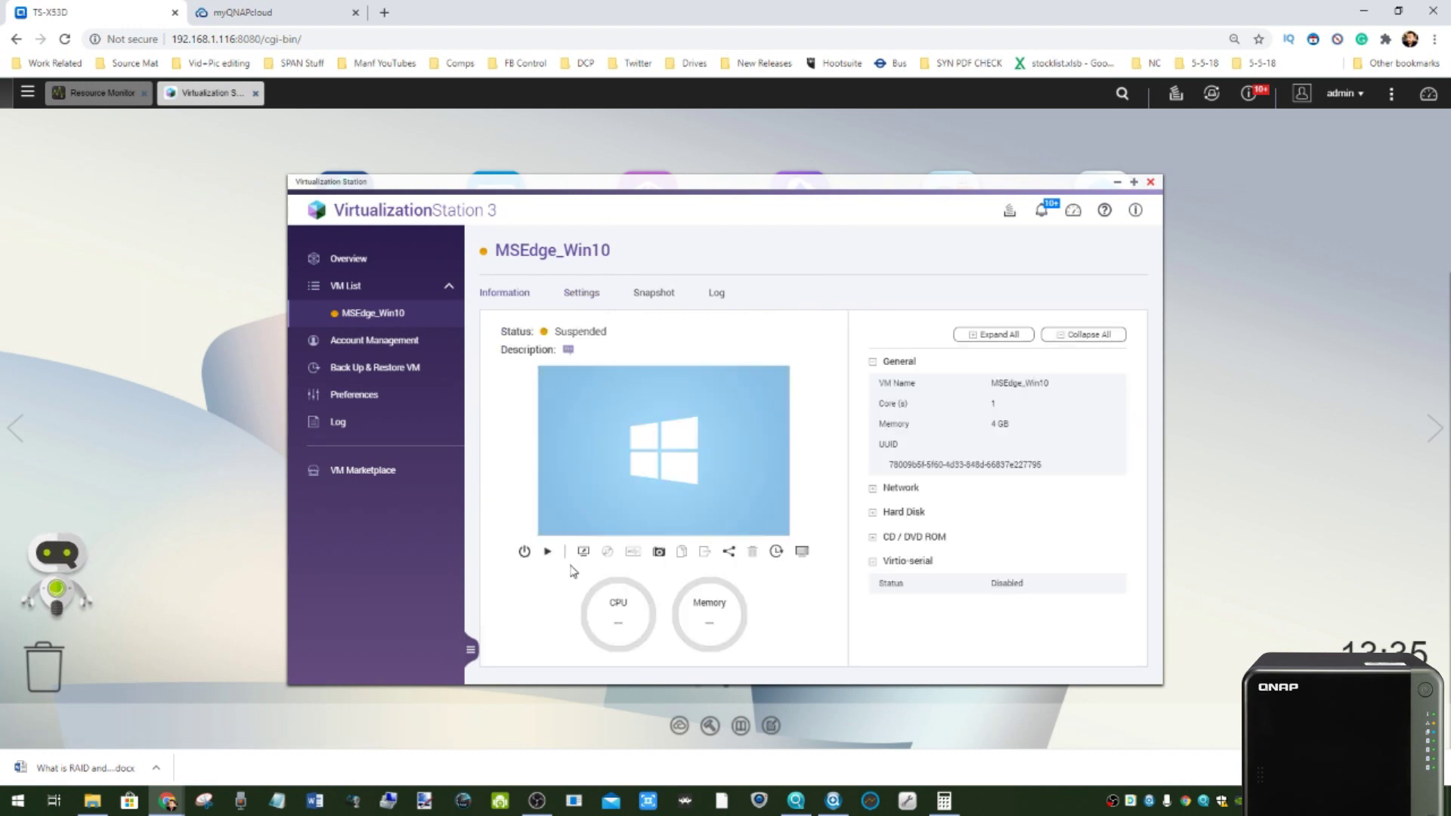
{"action": "left_click", "coordinate": [601, 297]}
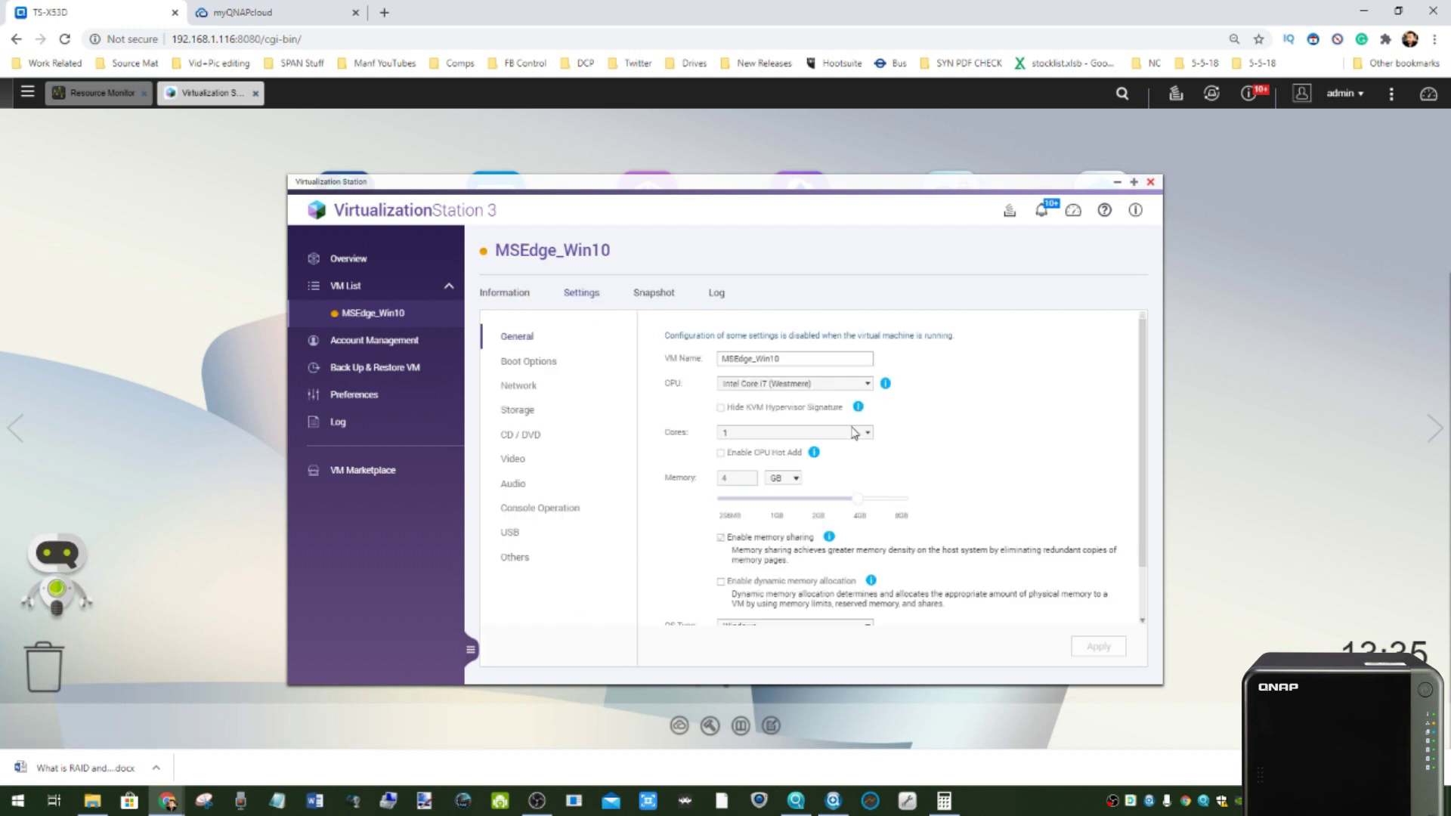
{"action": "left_click", "coordinate": [521, 362]}
{"action": "left_click", "coordinate": [533, 411]}
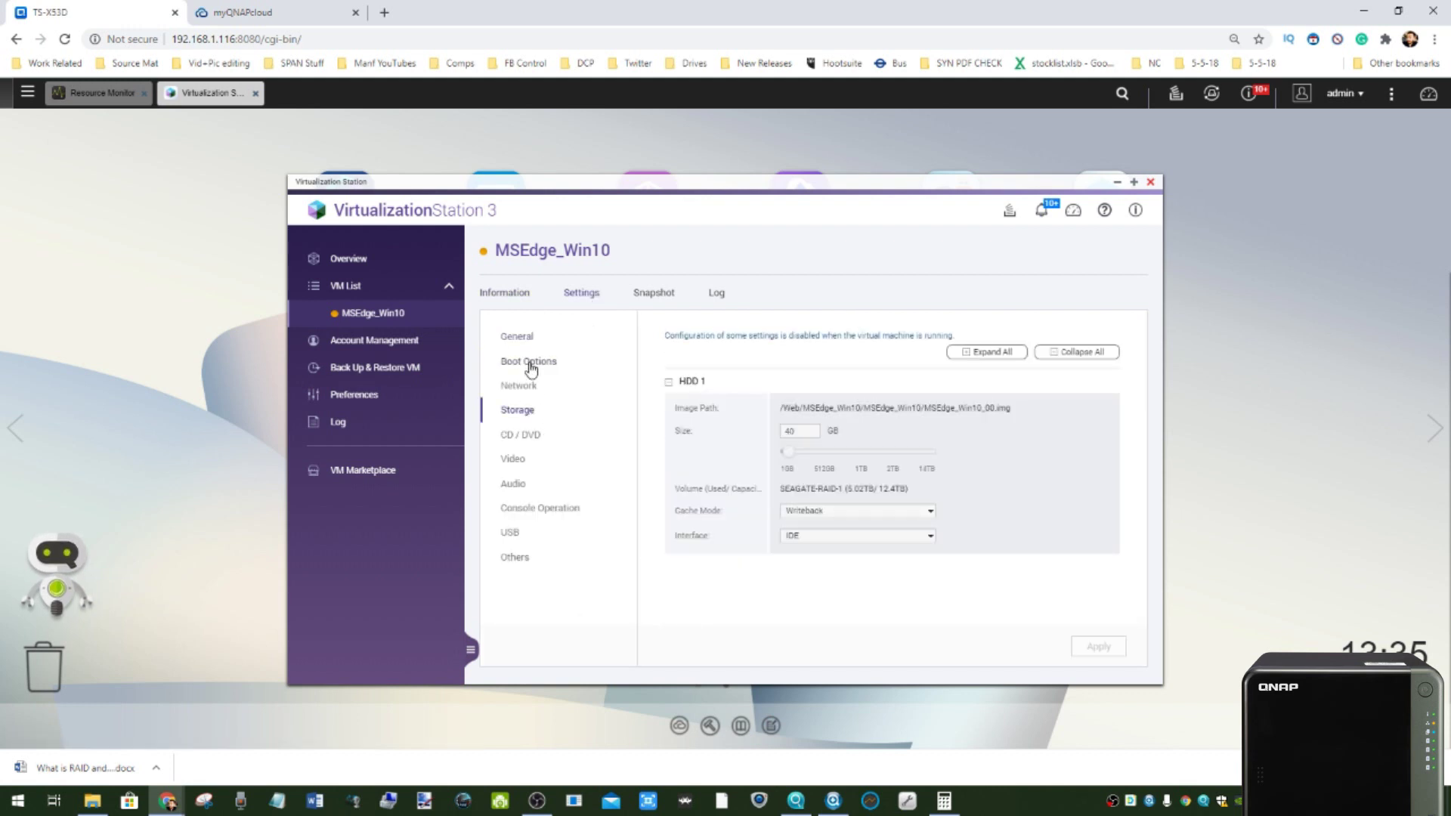
{"action": "left_click", "coordinate": [1148, 183]}
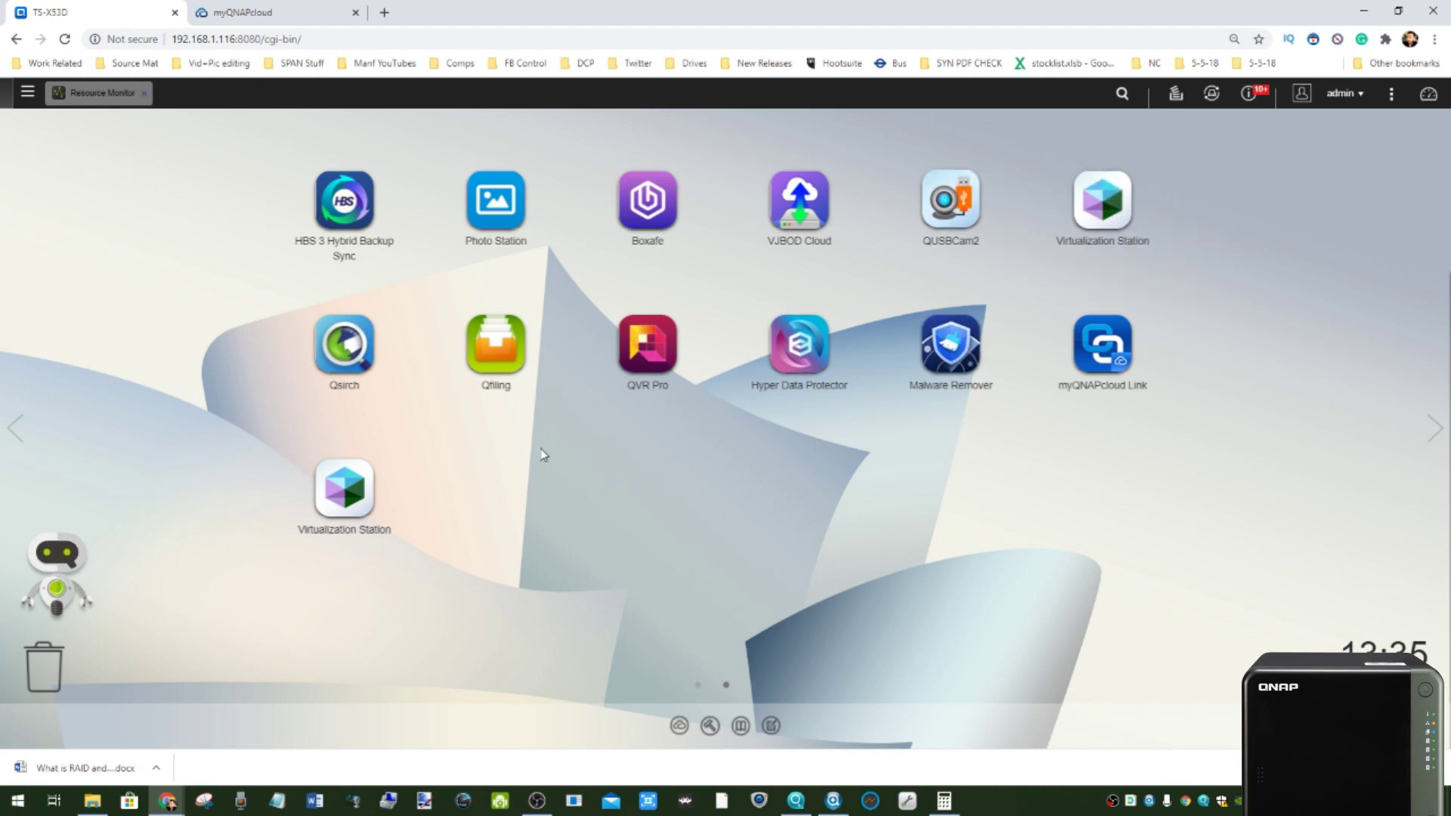
- Launch Container Station, inspect its /Container shared folder setup, close it, and reopen the main menu
{"action": "left_click", "coordinate": [26, 93]}
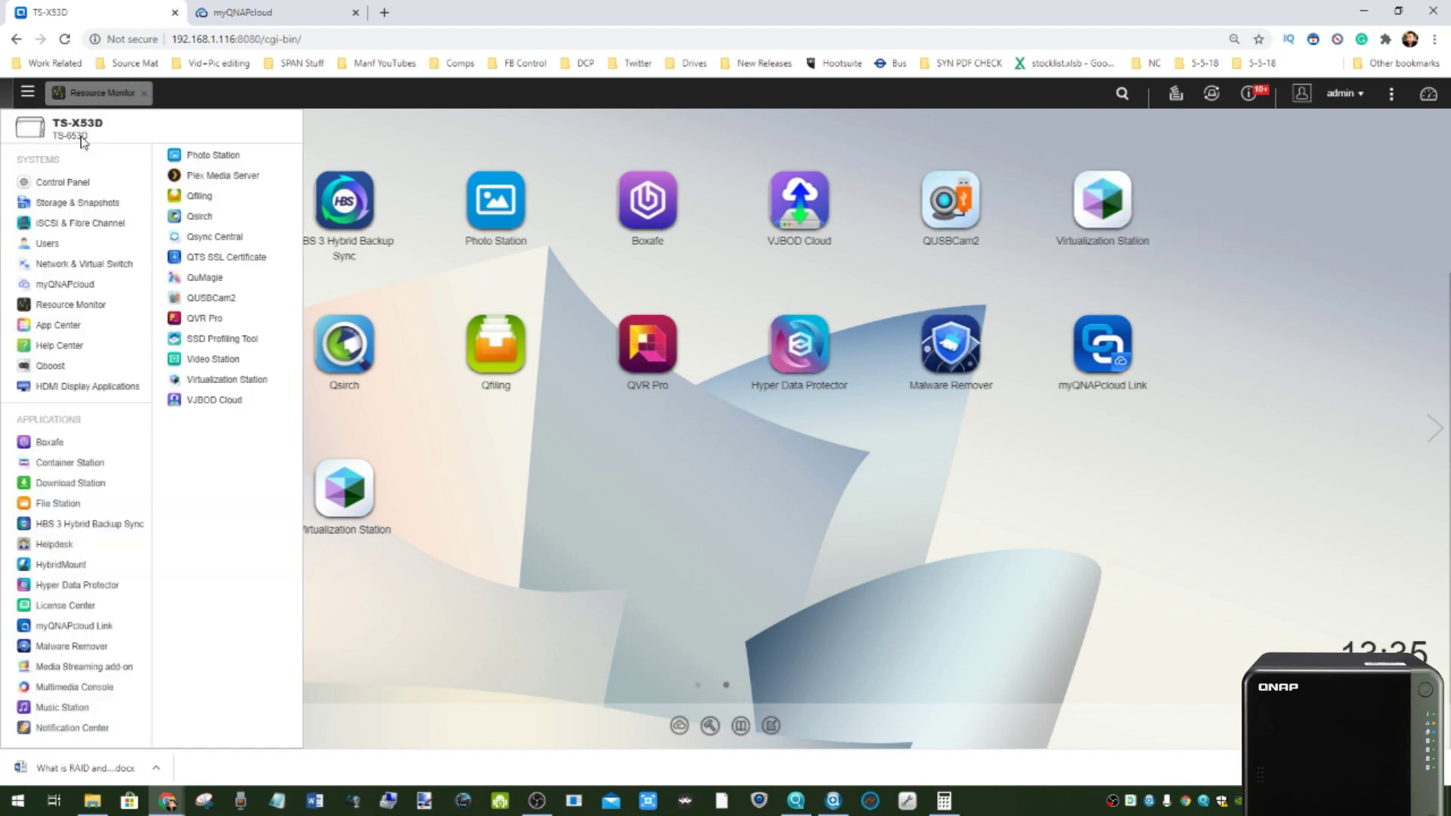
{"action": "left_click", "coordinate": [87, 463]}
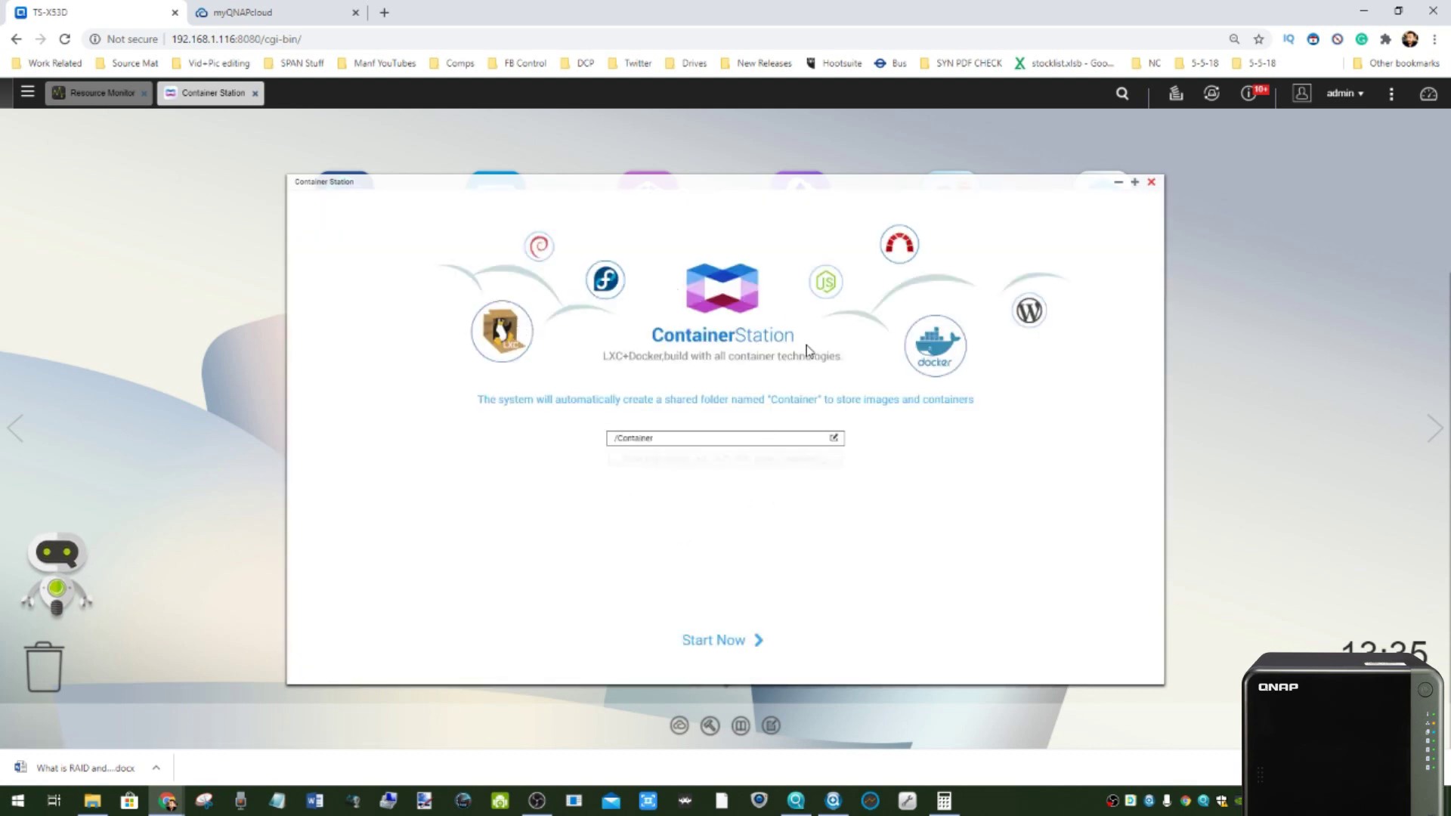
{"action": "left_click", "coordinate": [757, 437]}
{"action": "left_click", "coordinate": [1152, 185]}
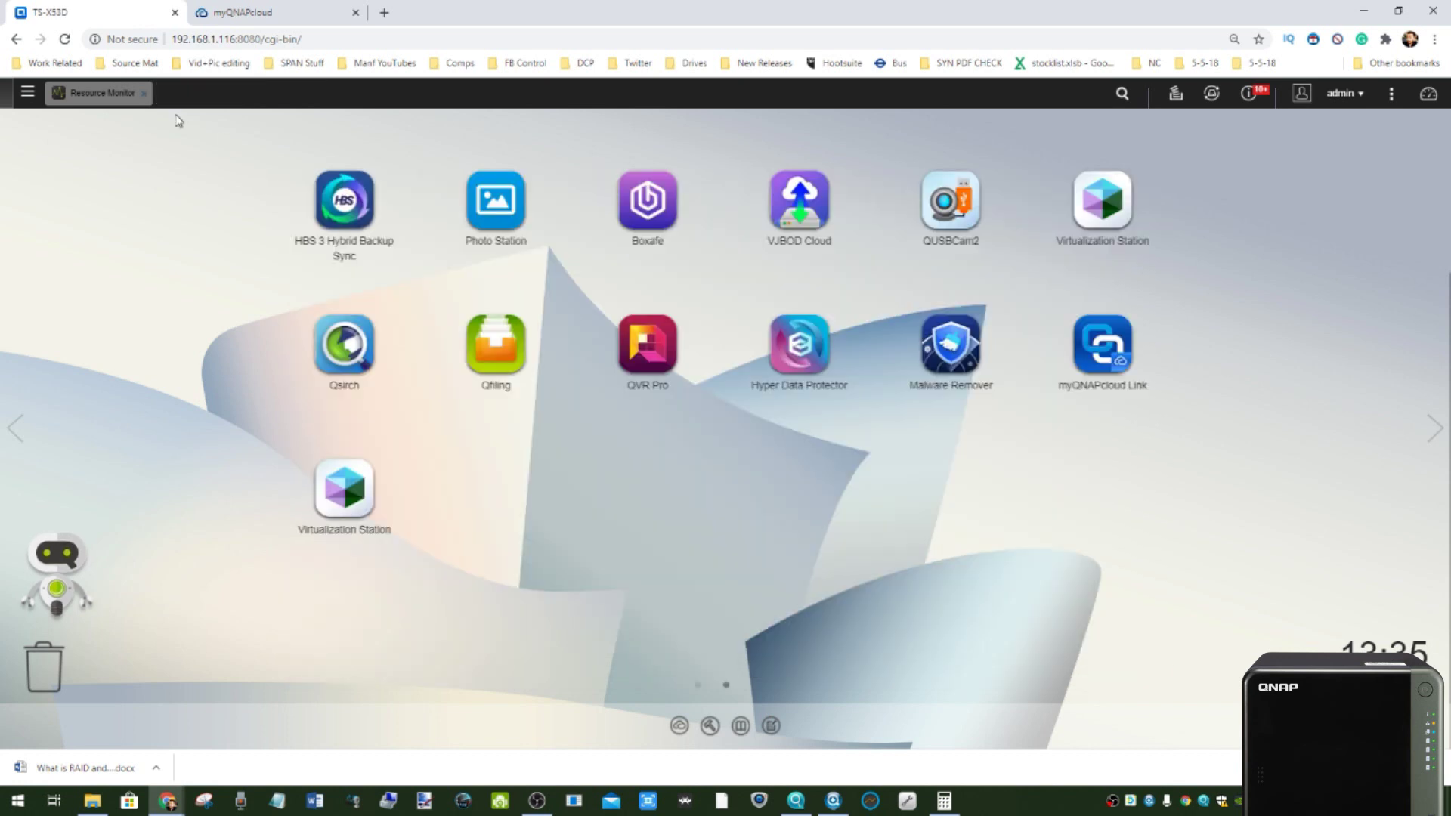
{"action": "left_click", "coordinate": [27, 93]}
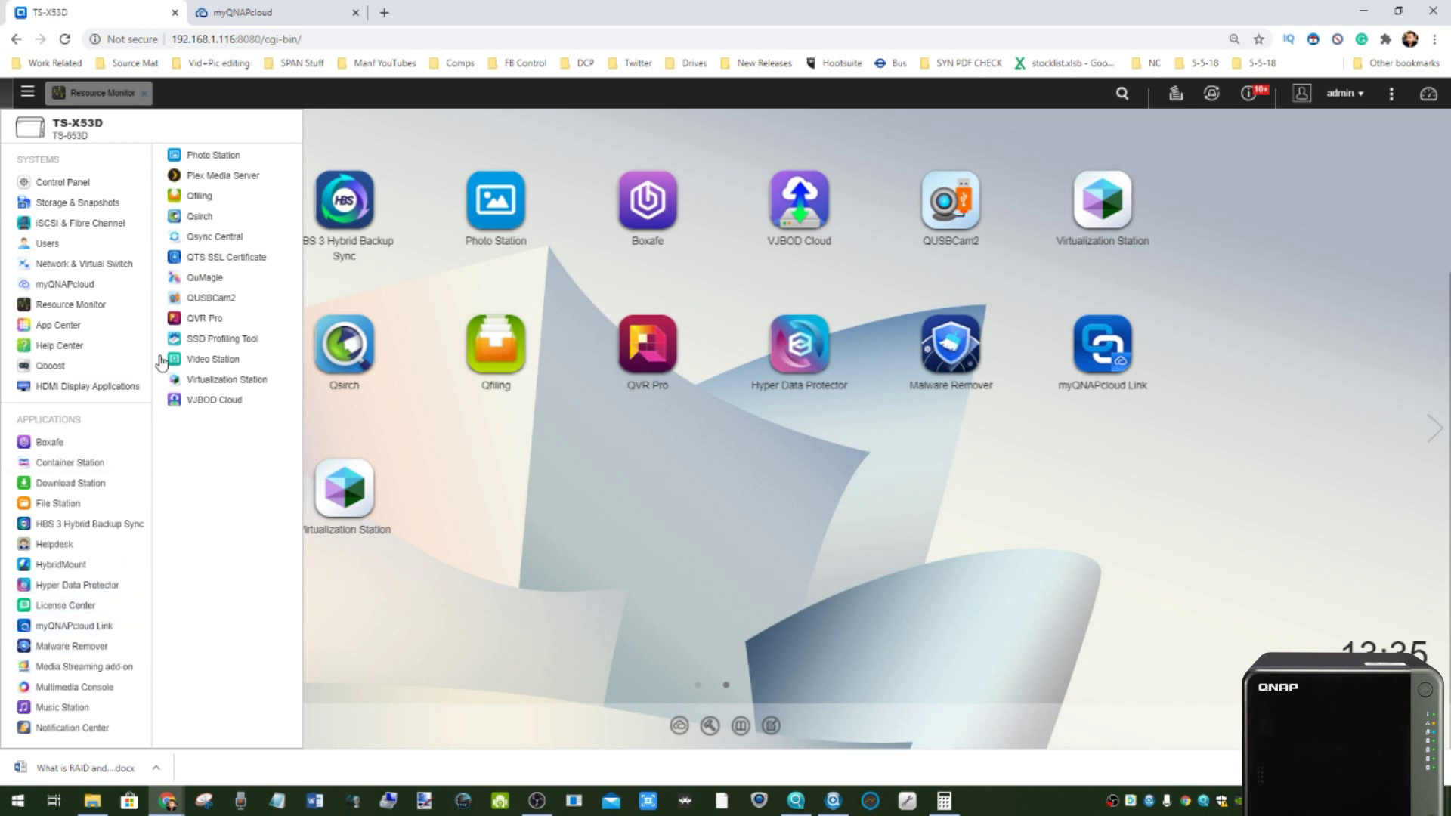
- In App Center's installed apps, cancel starting Linux Station, then close App Center
{"action": "left_click", "coordinate": [58, 325]}
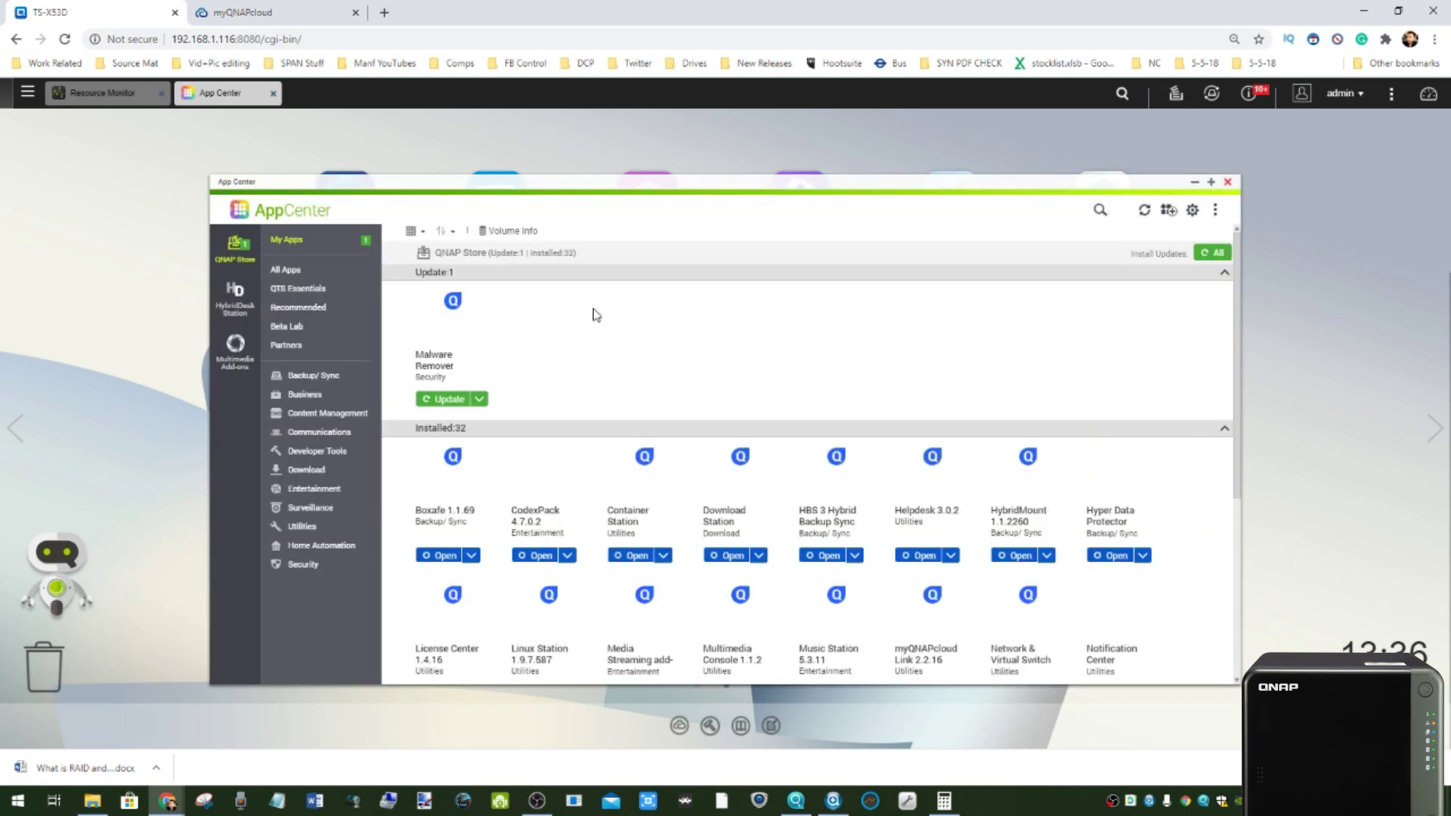
{"action": "scroll", "coordinate": [949, 408], "scroll_direction": "down", "scroll_amount": 3}
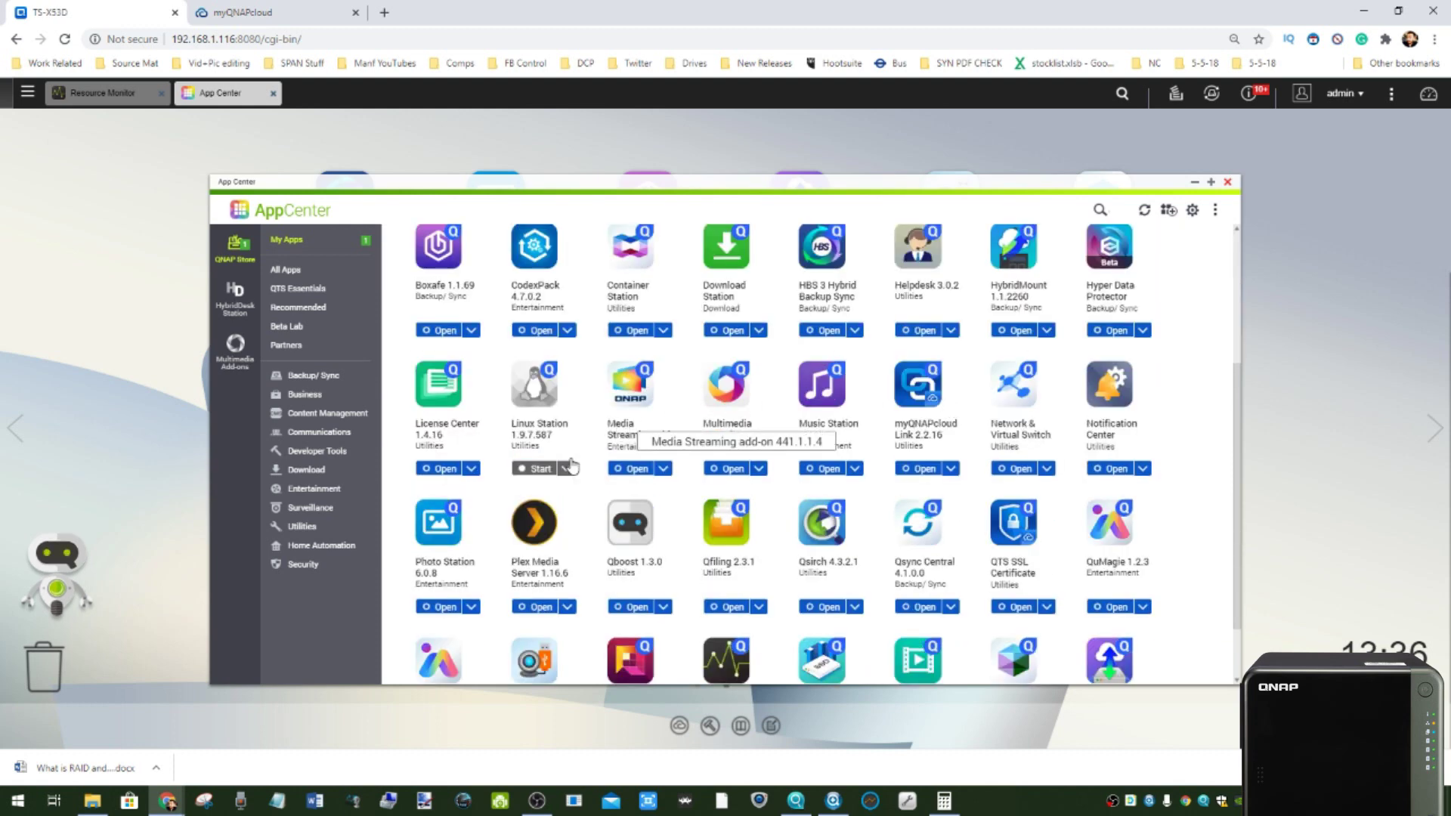
{"action": "left_click", "coordinate": [521, 469]}
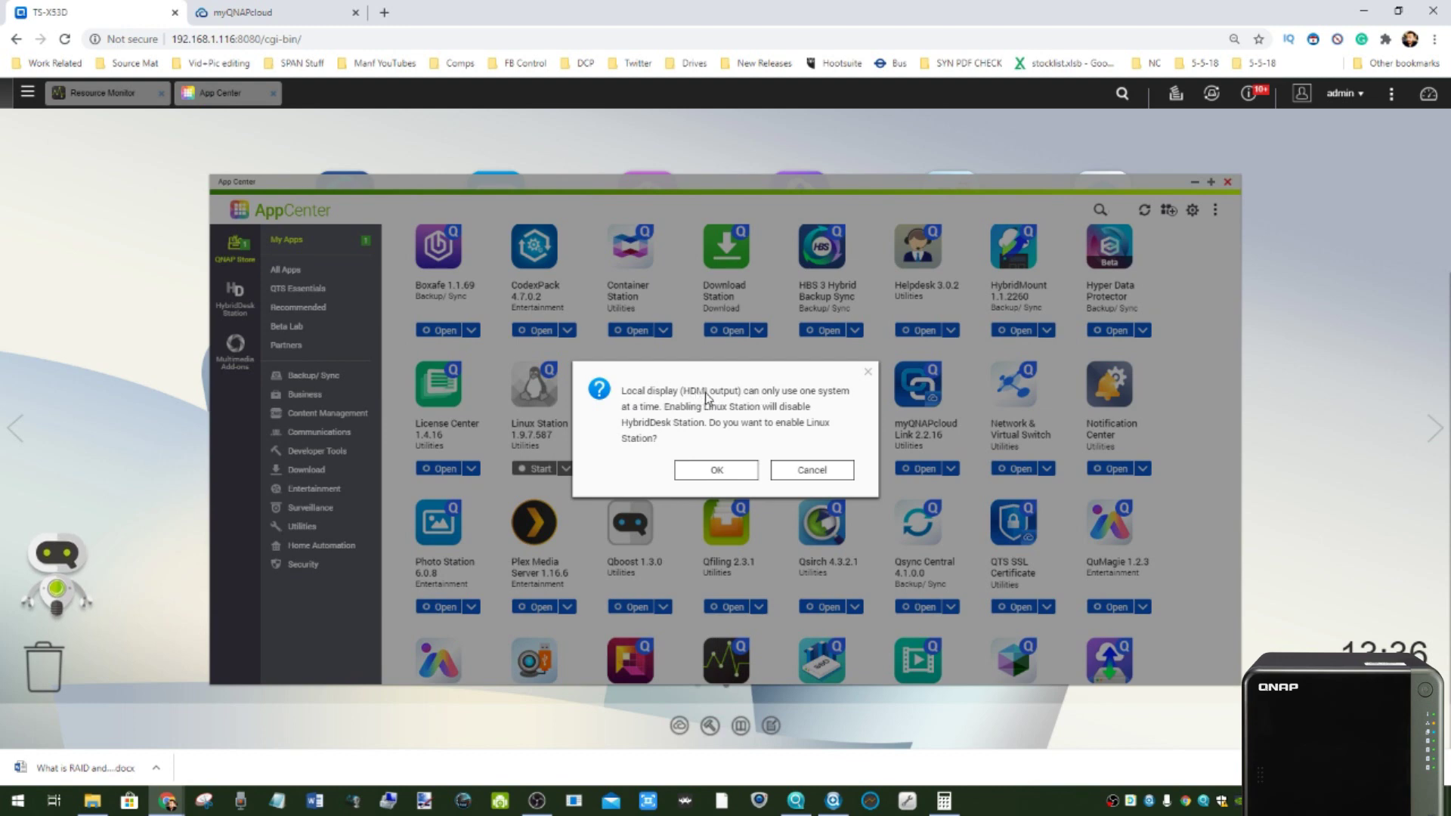
{"action": "left_click", "coordinate": [806, 472]}
{"action": "left_click", "coordinate": [1226, 181]}
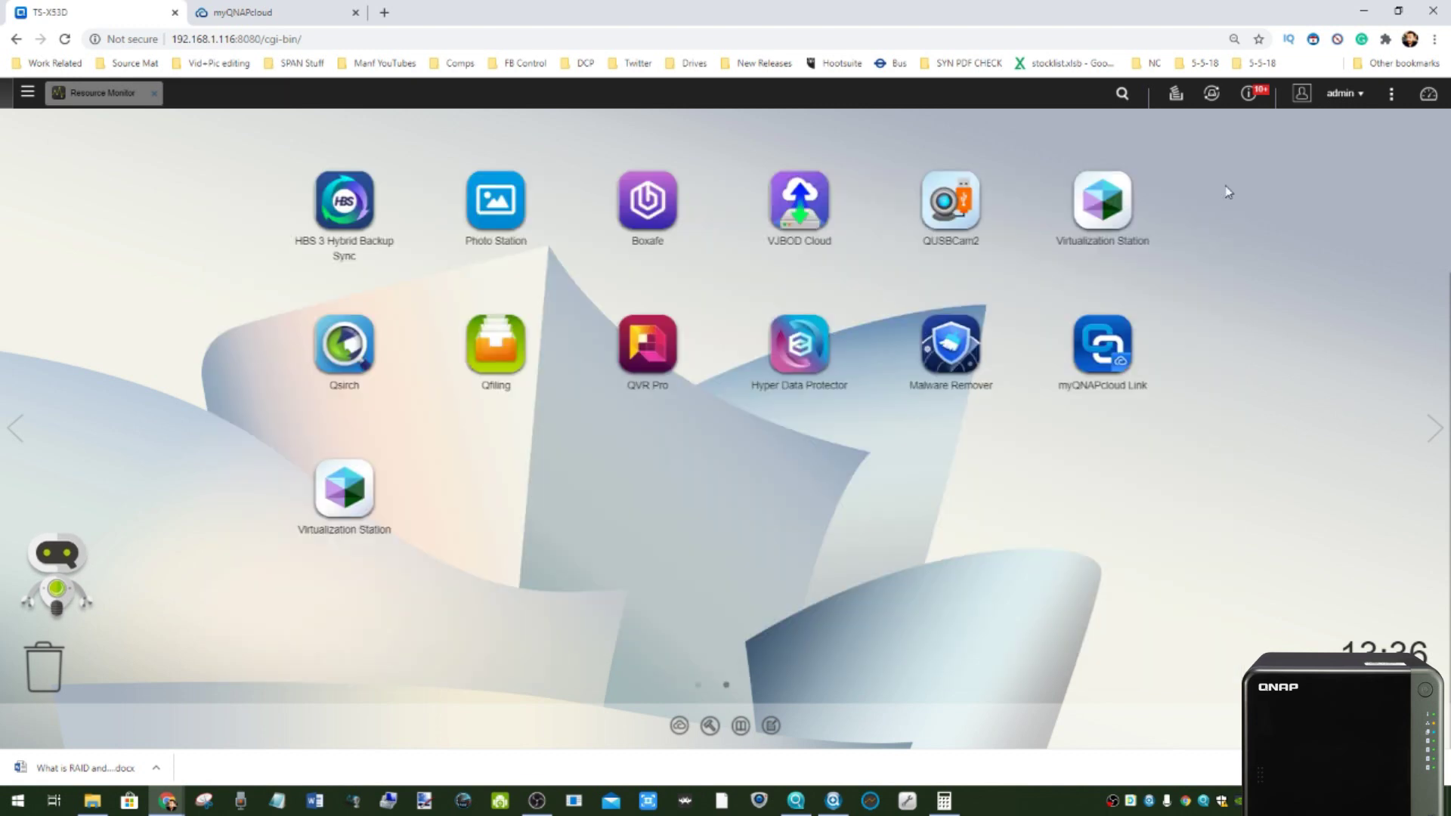
- Enable Remote Desktop in HD Station Settings, apply it, and open the HDMI remote desktop in noVNC
{"action": "left_click", "coordinate": [15, 428]}
{"action": "left_click", "coordinate": [1102, 201]}
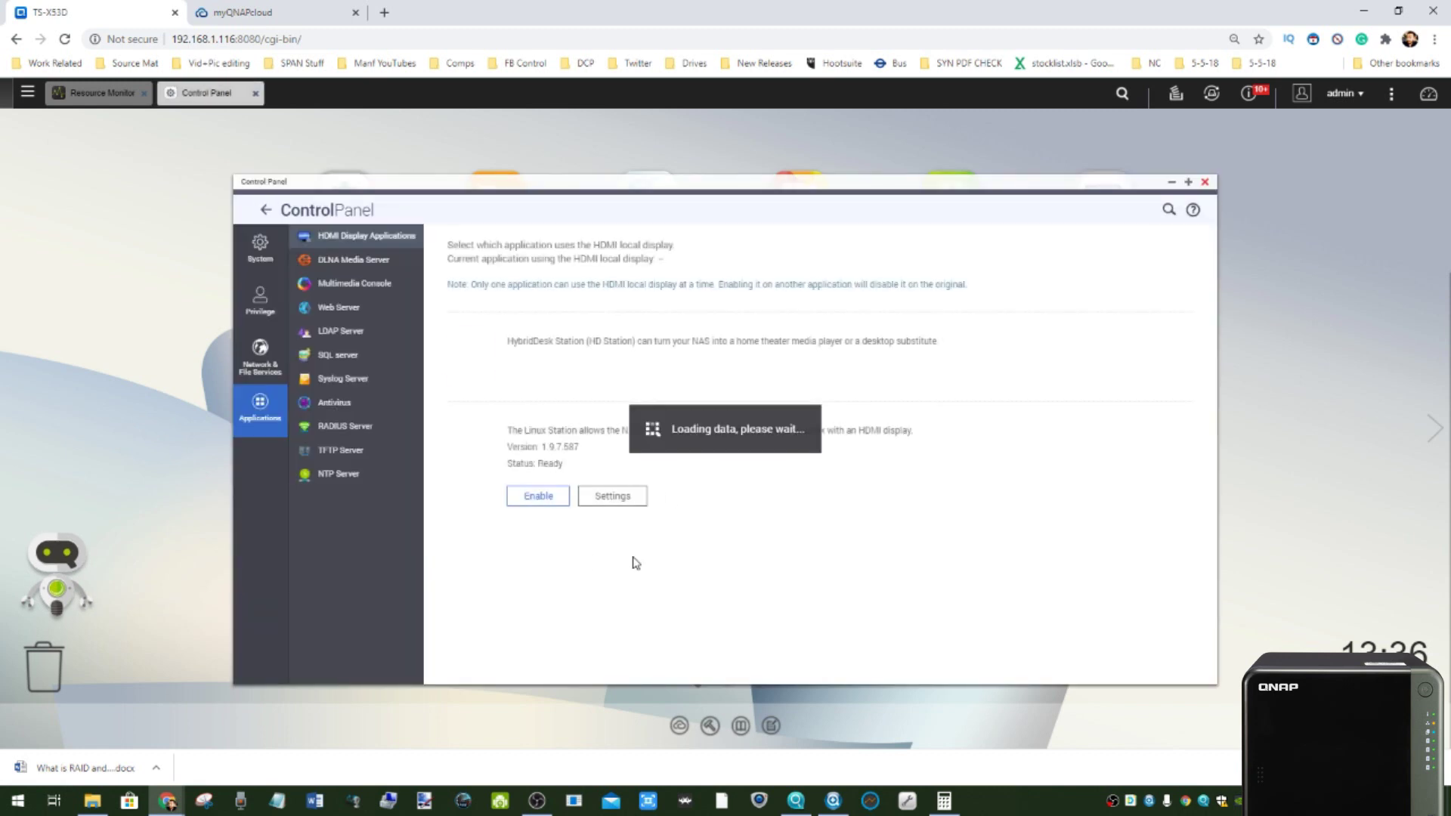
{"action": "left_click", "coordinate": [661, 409]}
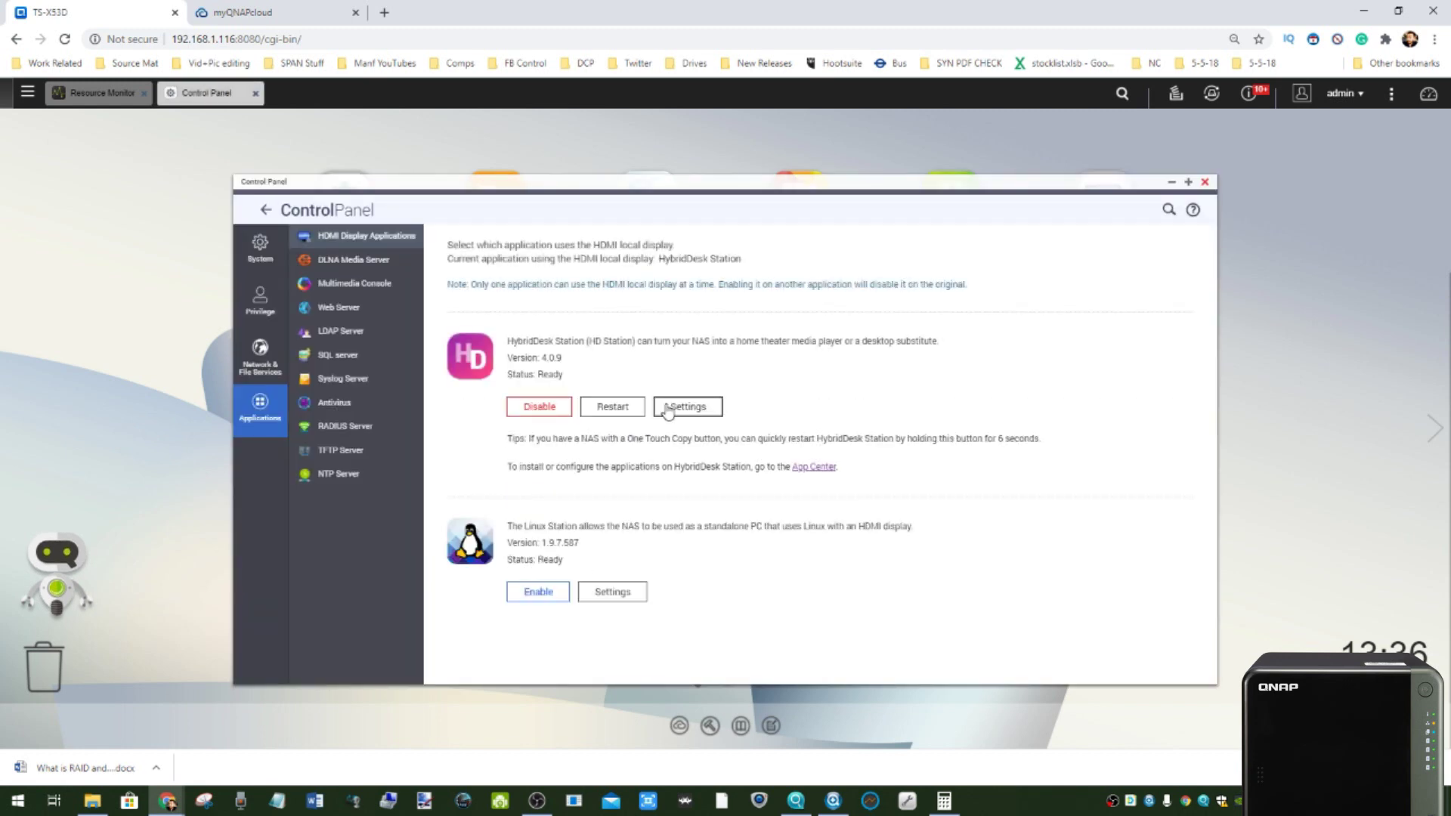
{"action": "left_click", "coordinate": [602, 426]}
{"action": "scroll", "coordinate": [697, 442], "scroll_direction": "down", "scroll_amount": 1}
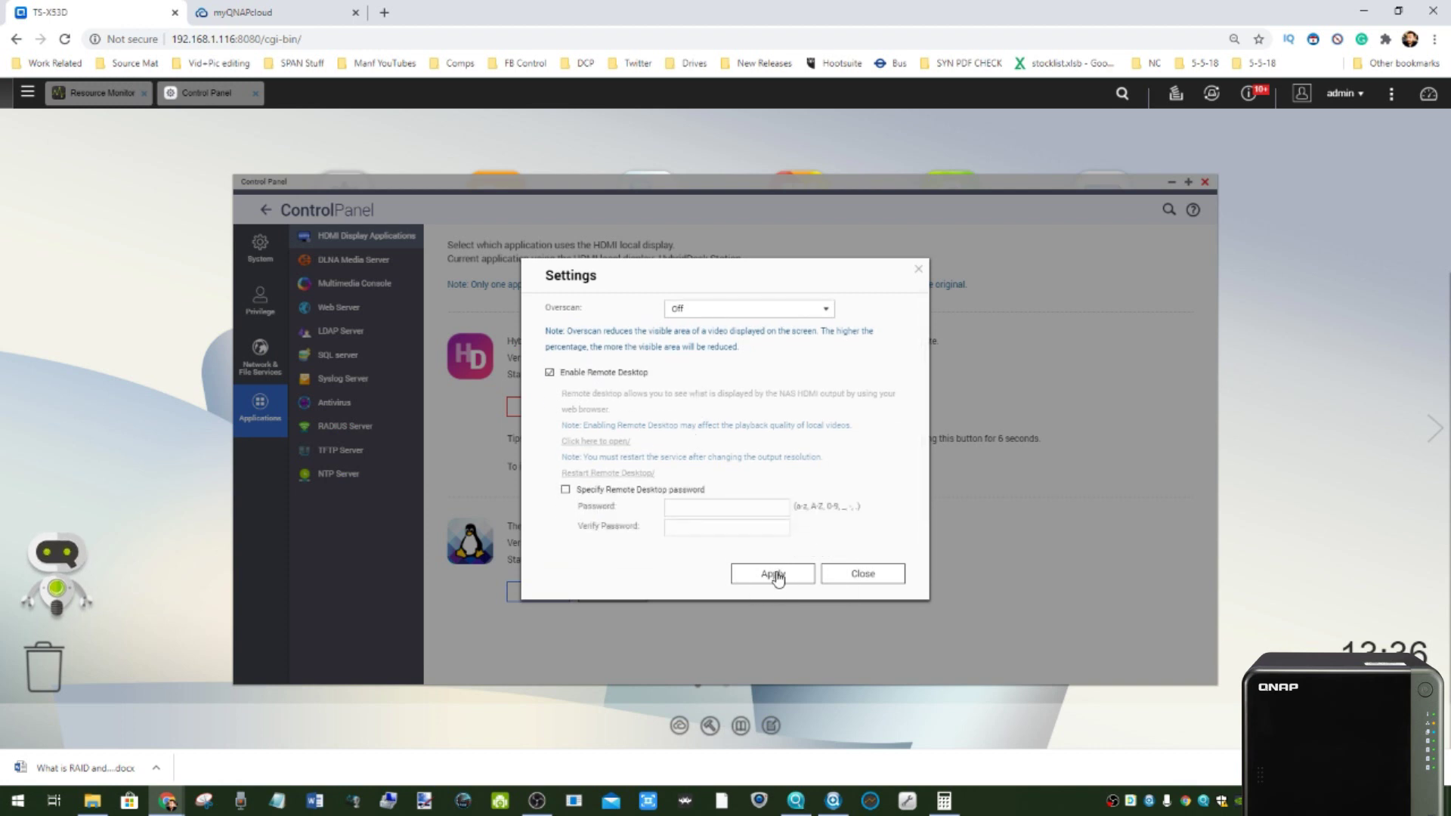
{"action": "left_click", "coordinate": [775, 576]}
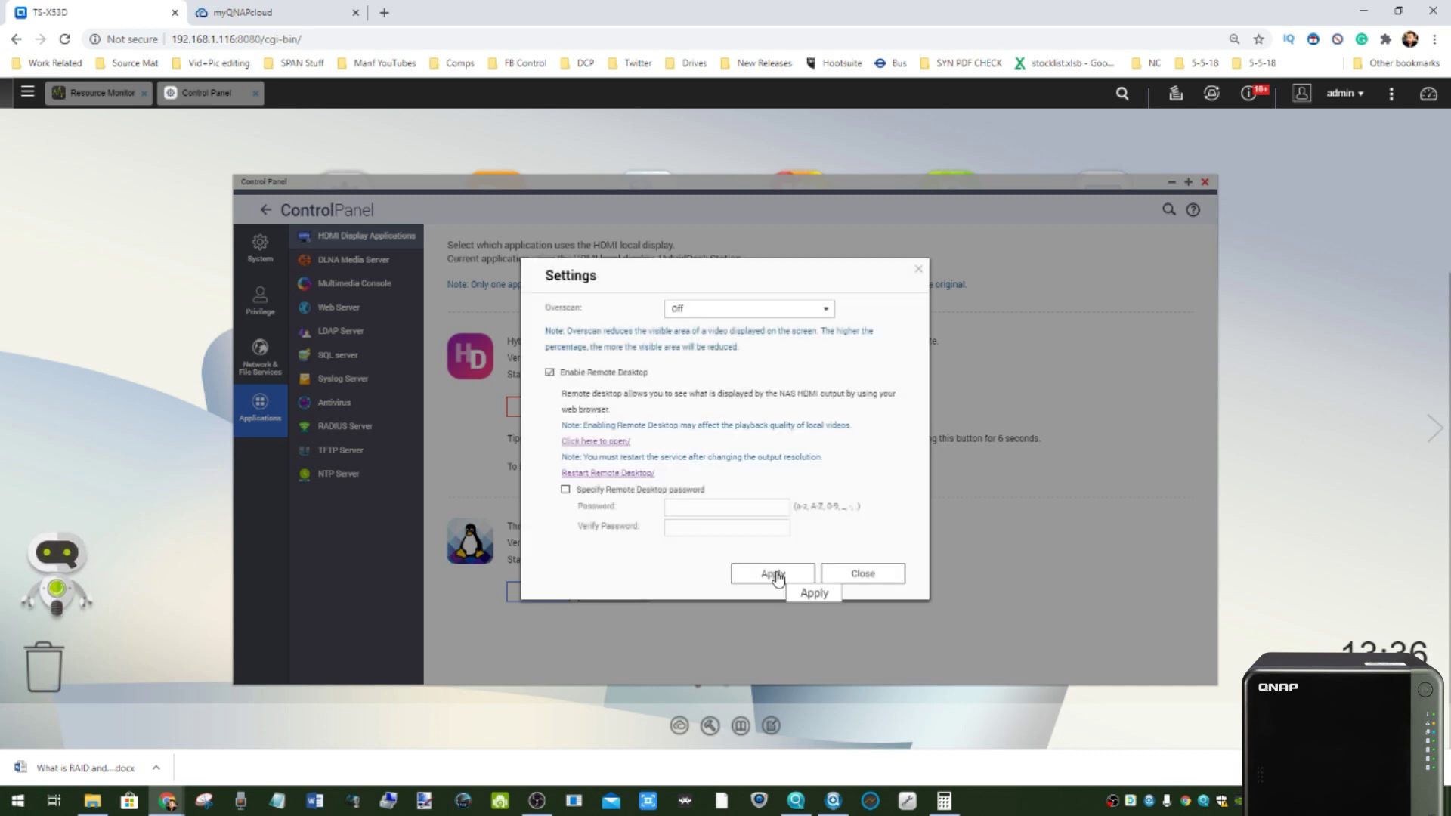
{"action": "left_click", "coordinate": [600, 441]}
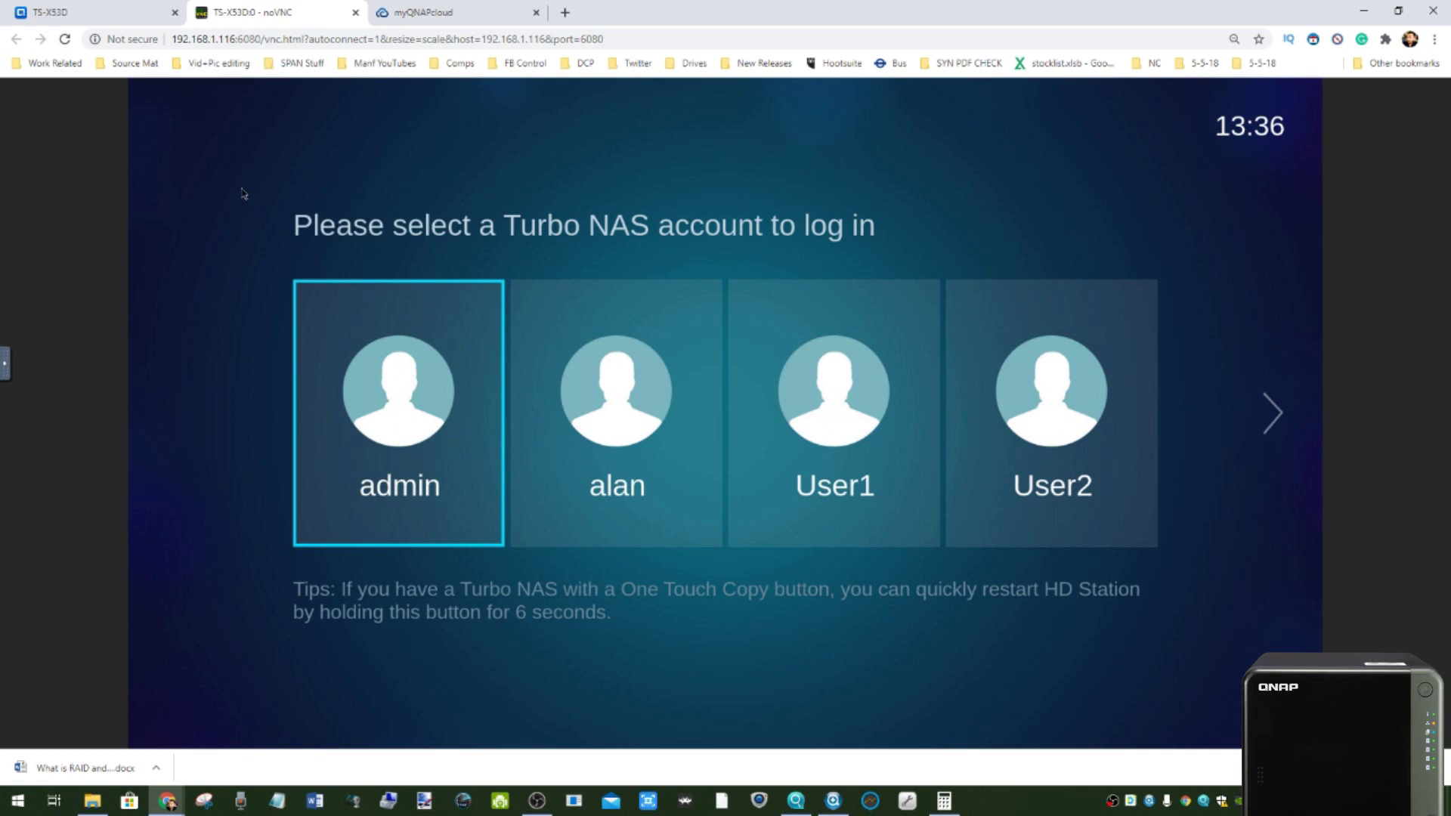
- Sign in to HybridDesk Station over noVNC as administrator, then go back to the QTS tab
{"action": "left_click", "coordinate": [75, 12]}
{"action": "left_click", "coordinate": [241, 12]}
{"action": "left_click", "coordinate": [171, 7]}
{"action": "left_click", "coordinate": [238, 9]}
{"action": "key", "text": "Return"}
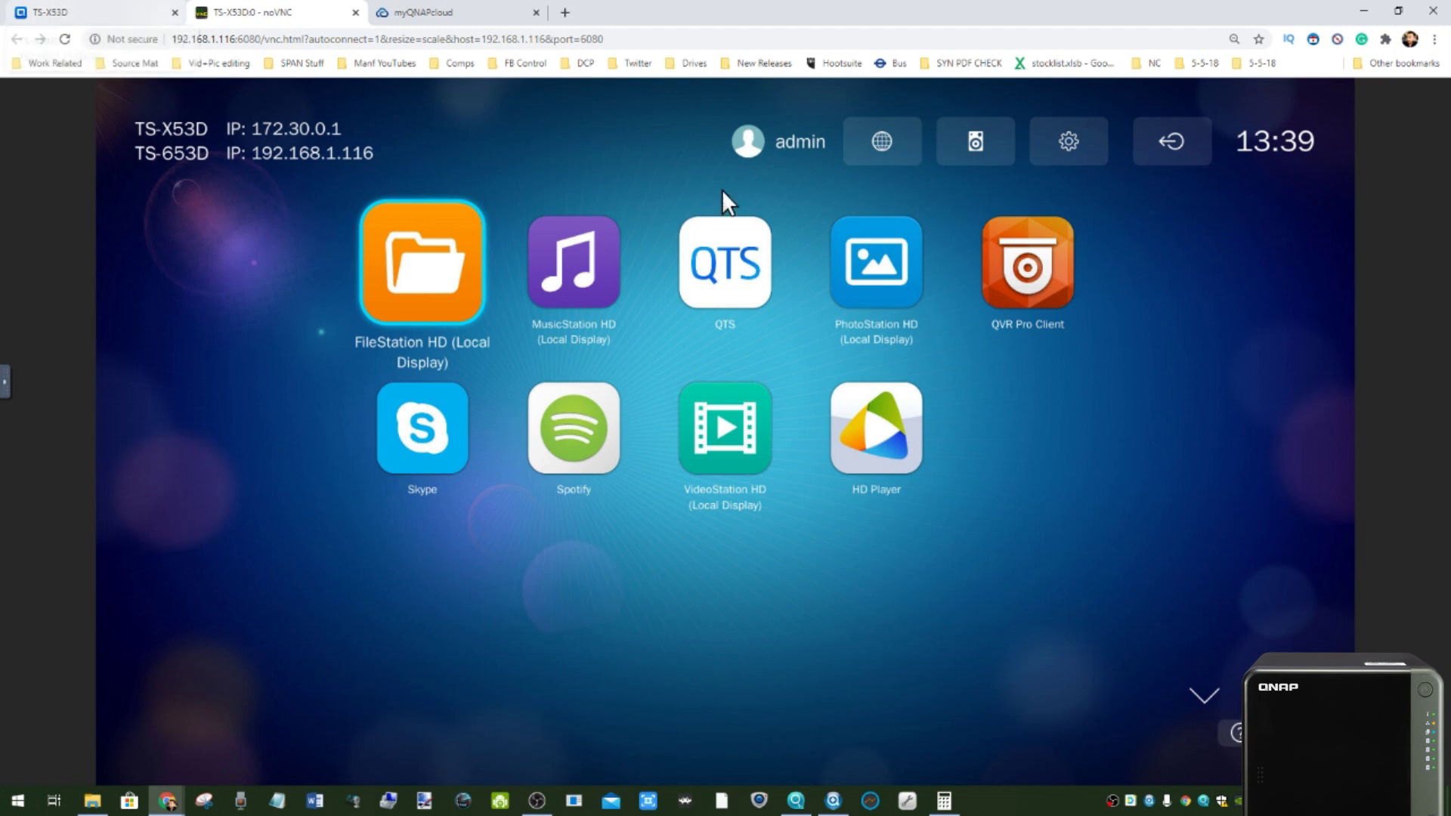
{"action": "left_click", "coordinate": [99, 42]}
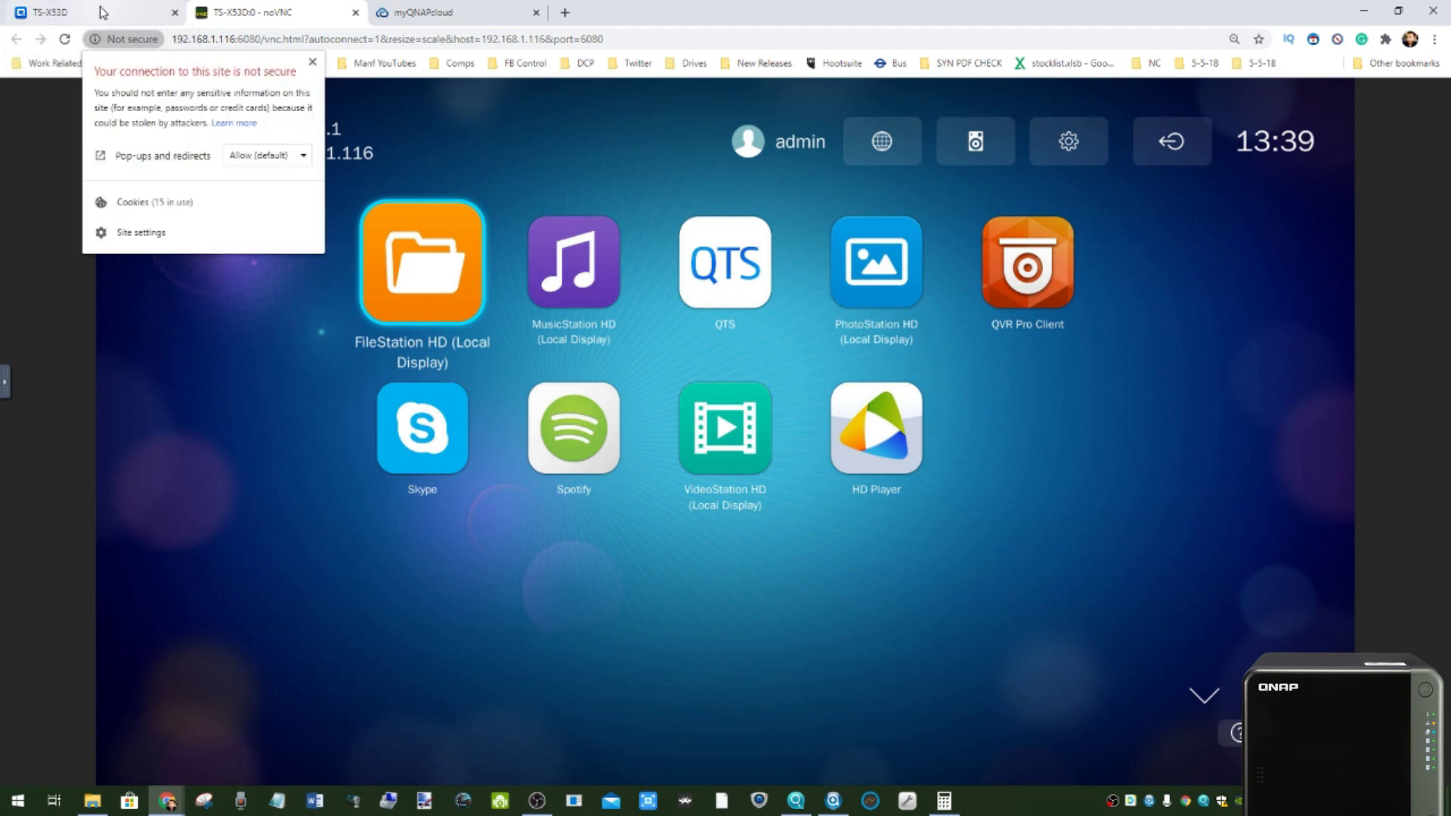
{"action": "left_click", "coordinate": [110, 12]}
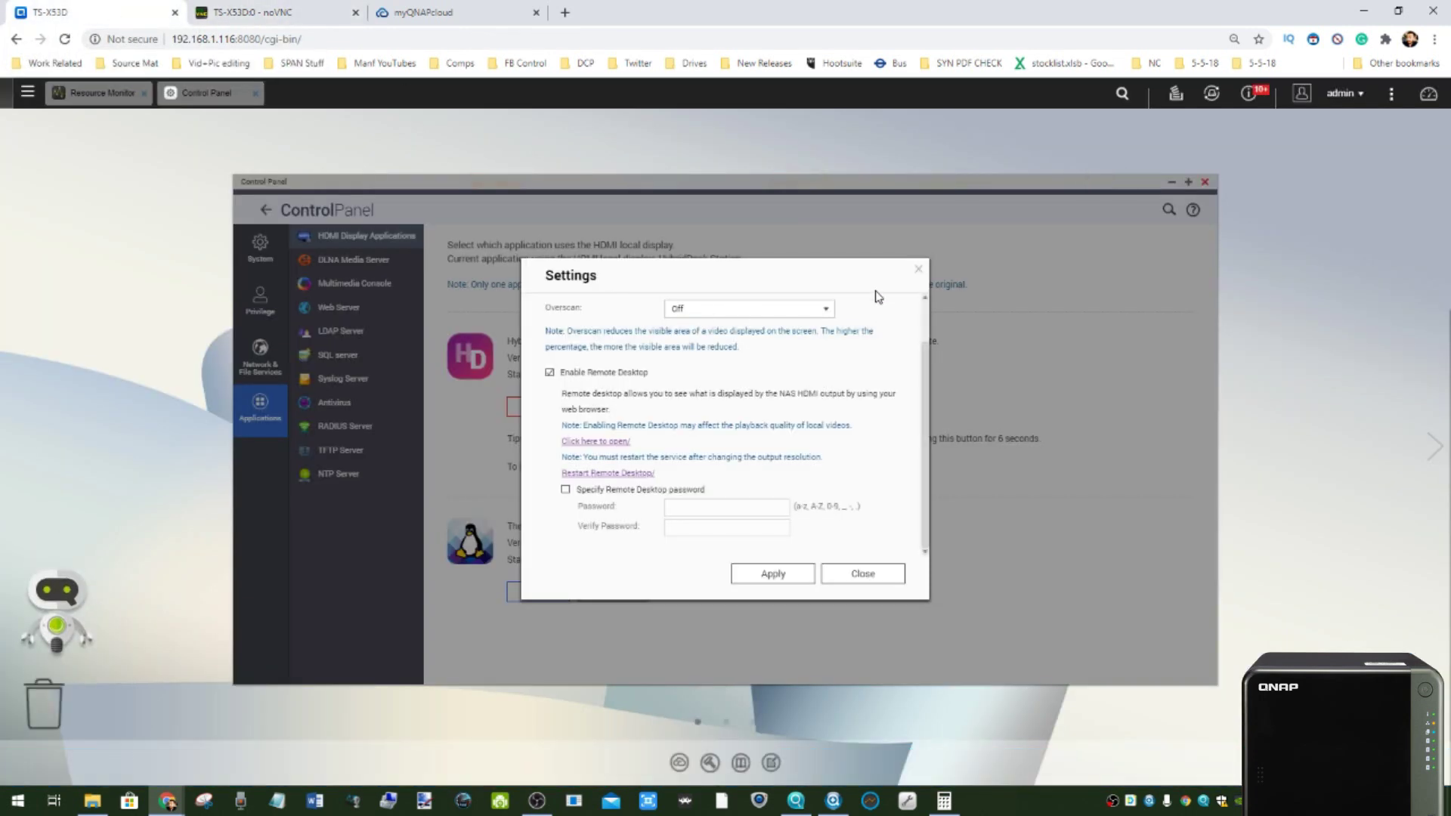
- Replace HybridDesk Station with Linux Station as the HDMI display app and view Resource Monitor's Overview
{"action": "key", "text": "Escape"}
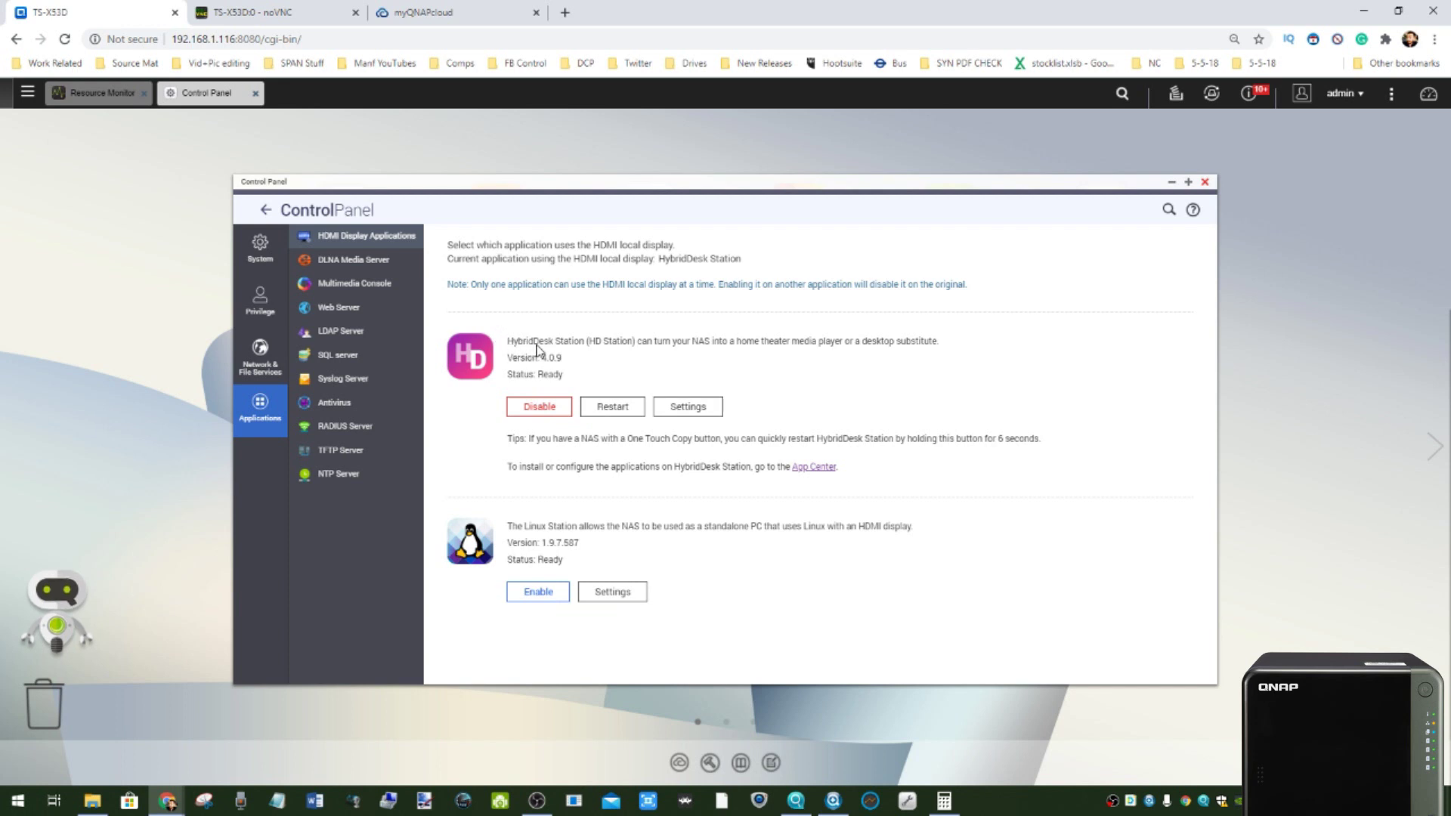
{"action": "left_click", "coordinate": [537, 593]}
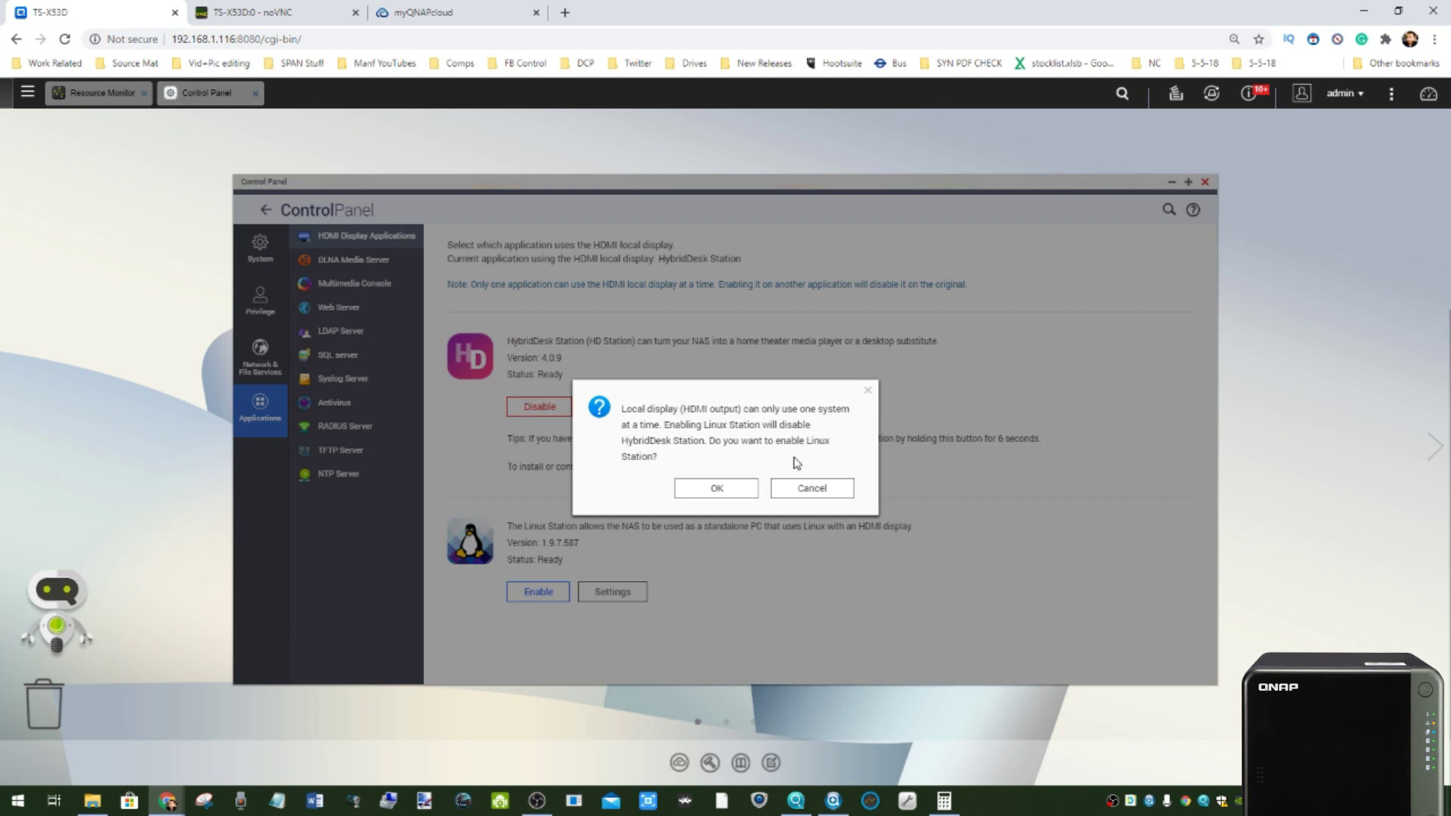
{"action": "left_click", "coordinate": [694, 488]}
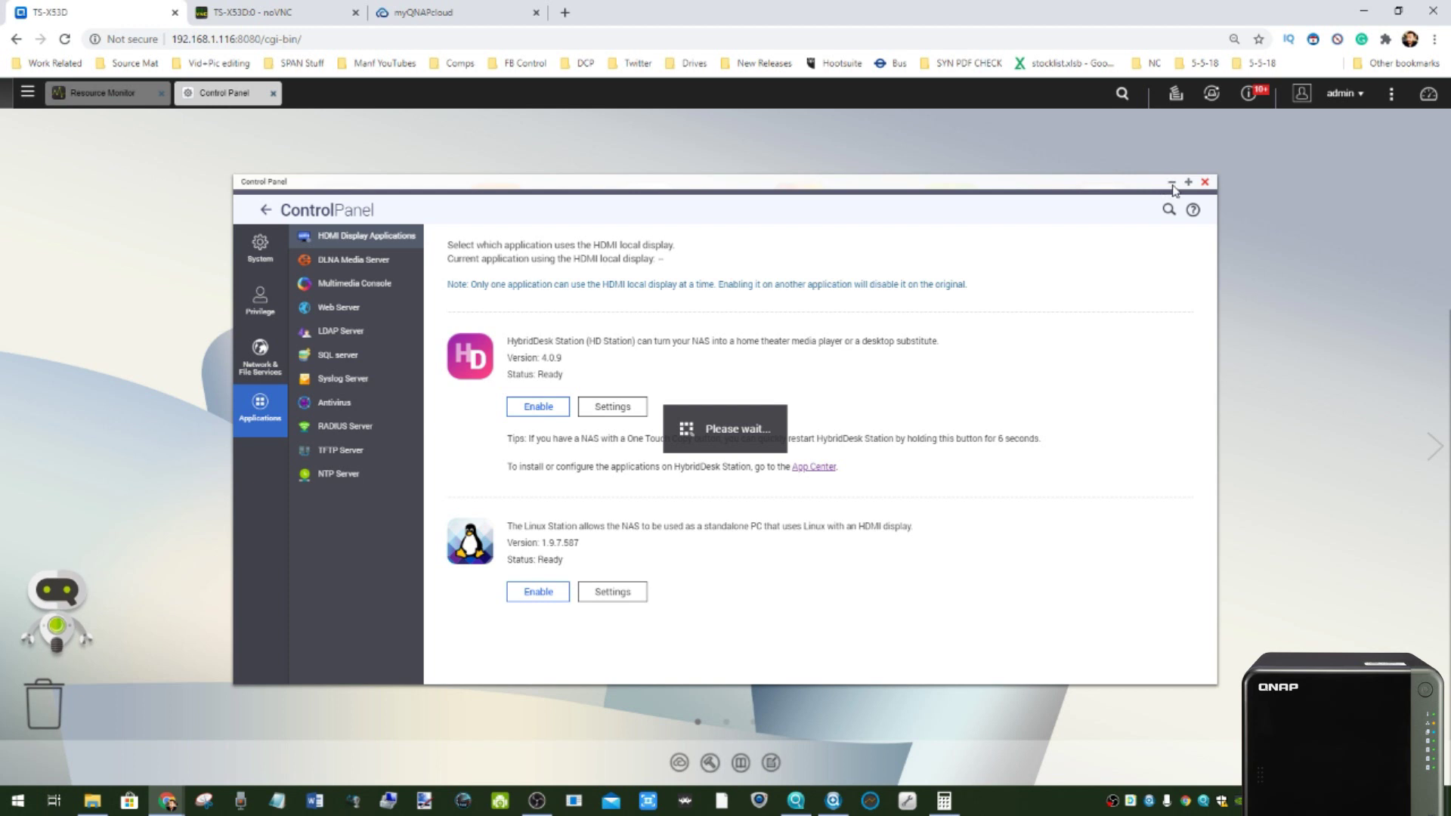
{"action": "left_click", "coordinate": [103, 92]}
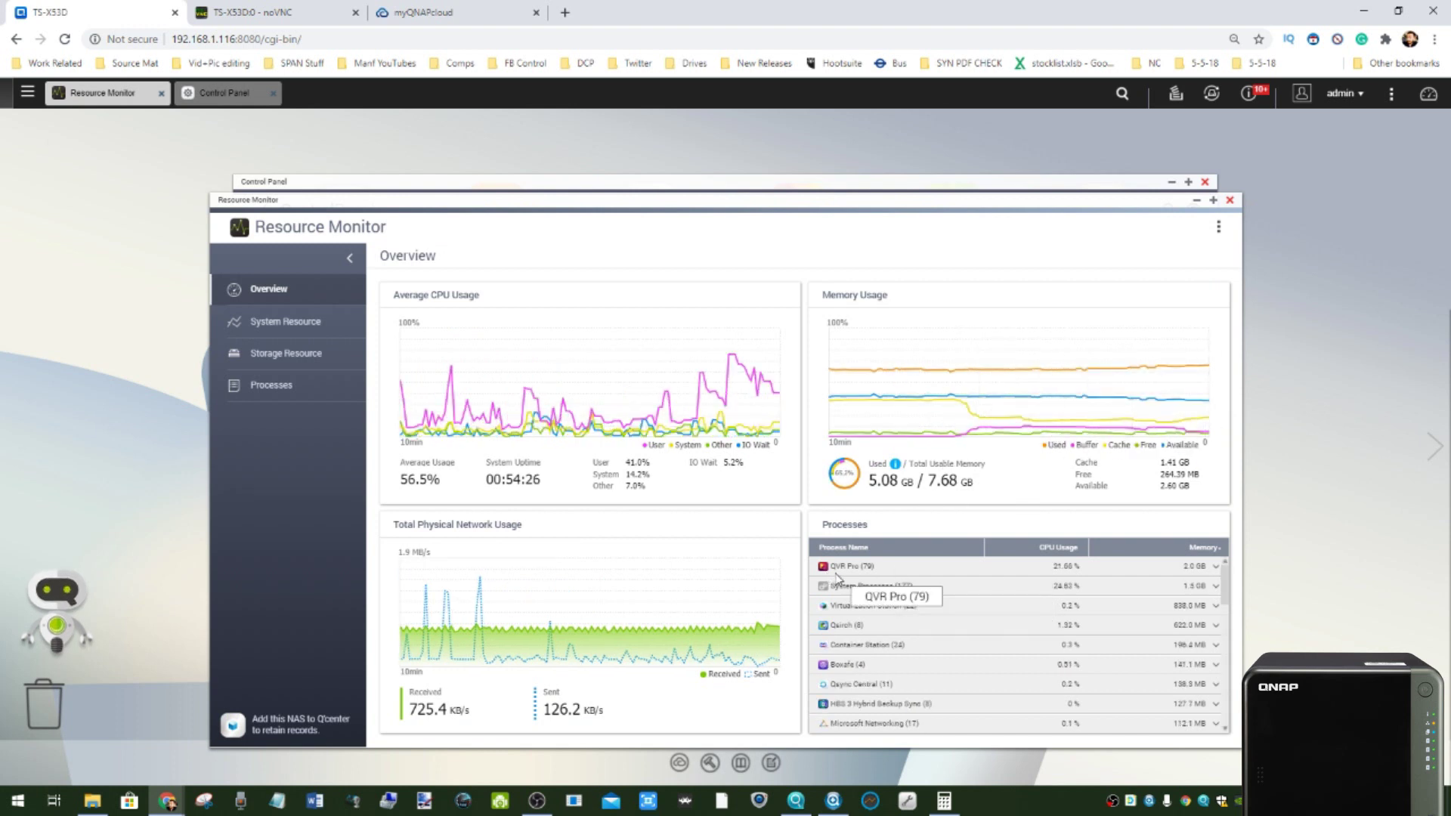
- Minimize Resource Monitor, launch QVR Pro in a new tab, and return to the TS-X53D apps list
{"action": "left_click", "coordinate": [1195, 202]}
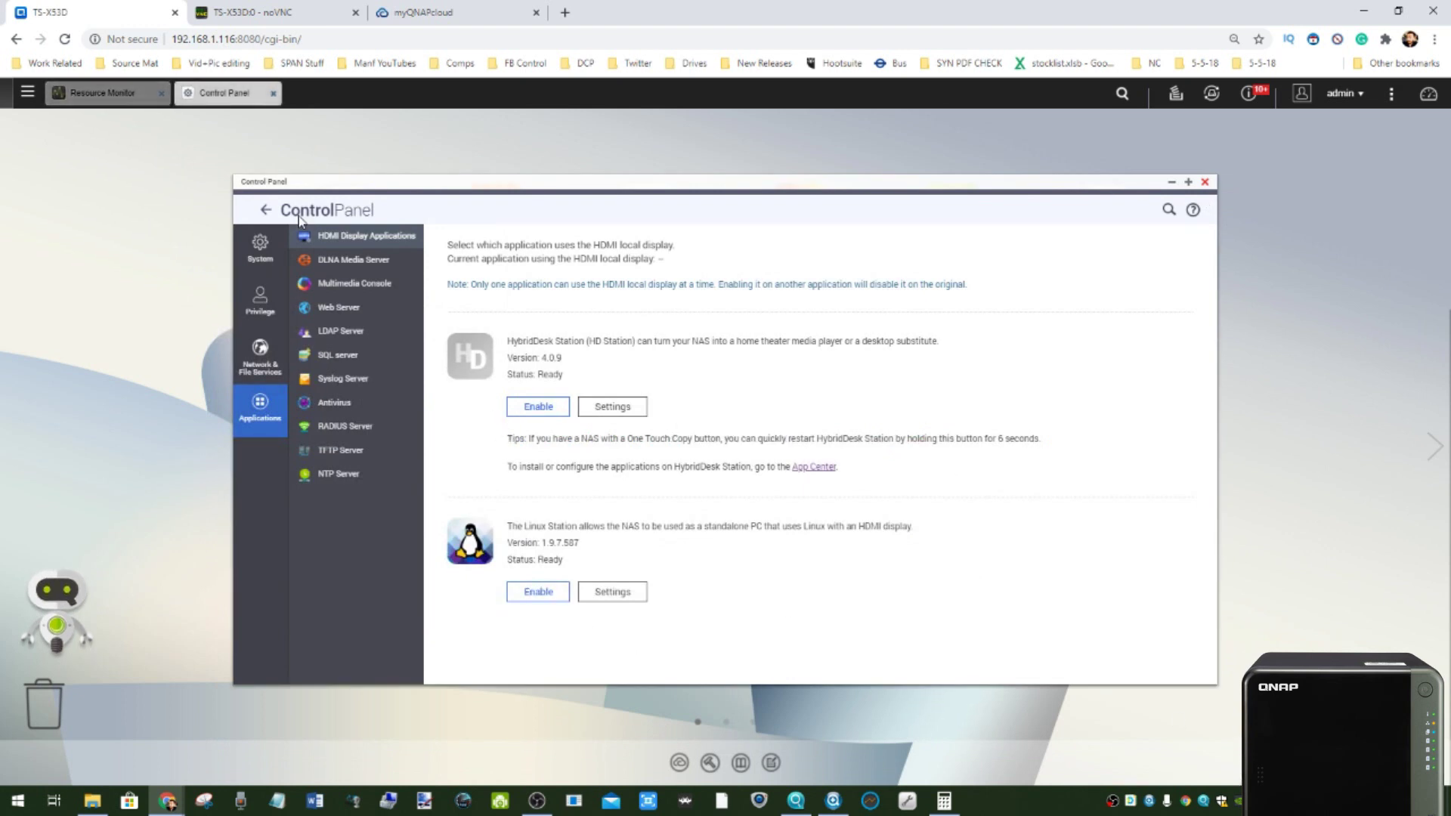
{"action": "left_click", "coordinate": [32, 94]}
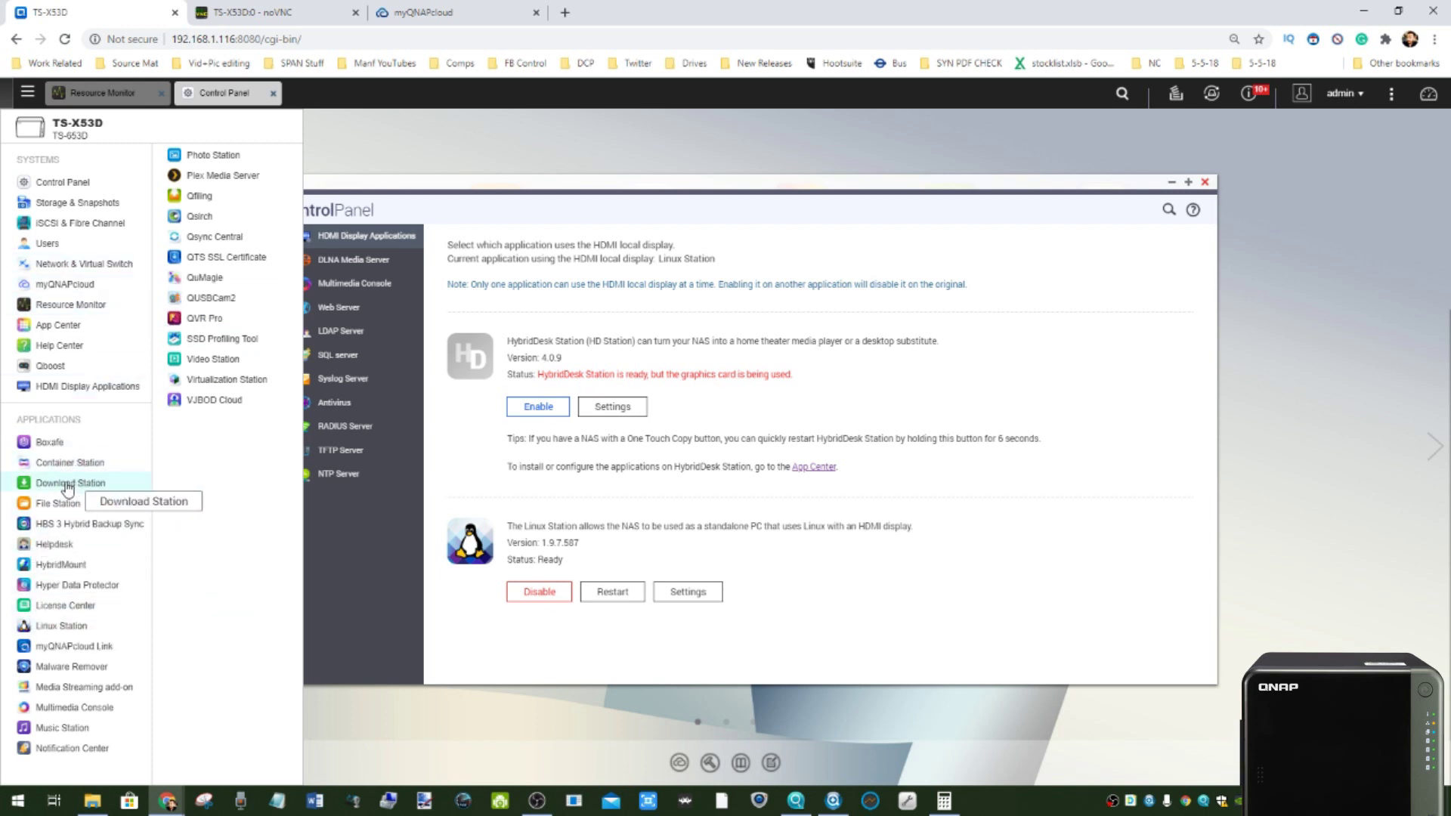
{"action": "left_click", "coordinate": [201, 320]}
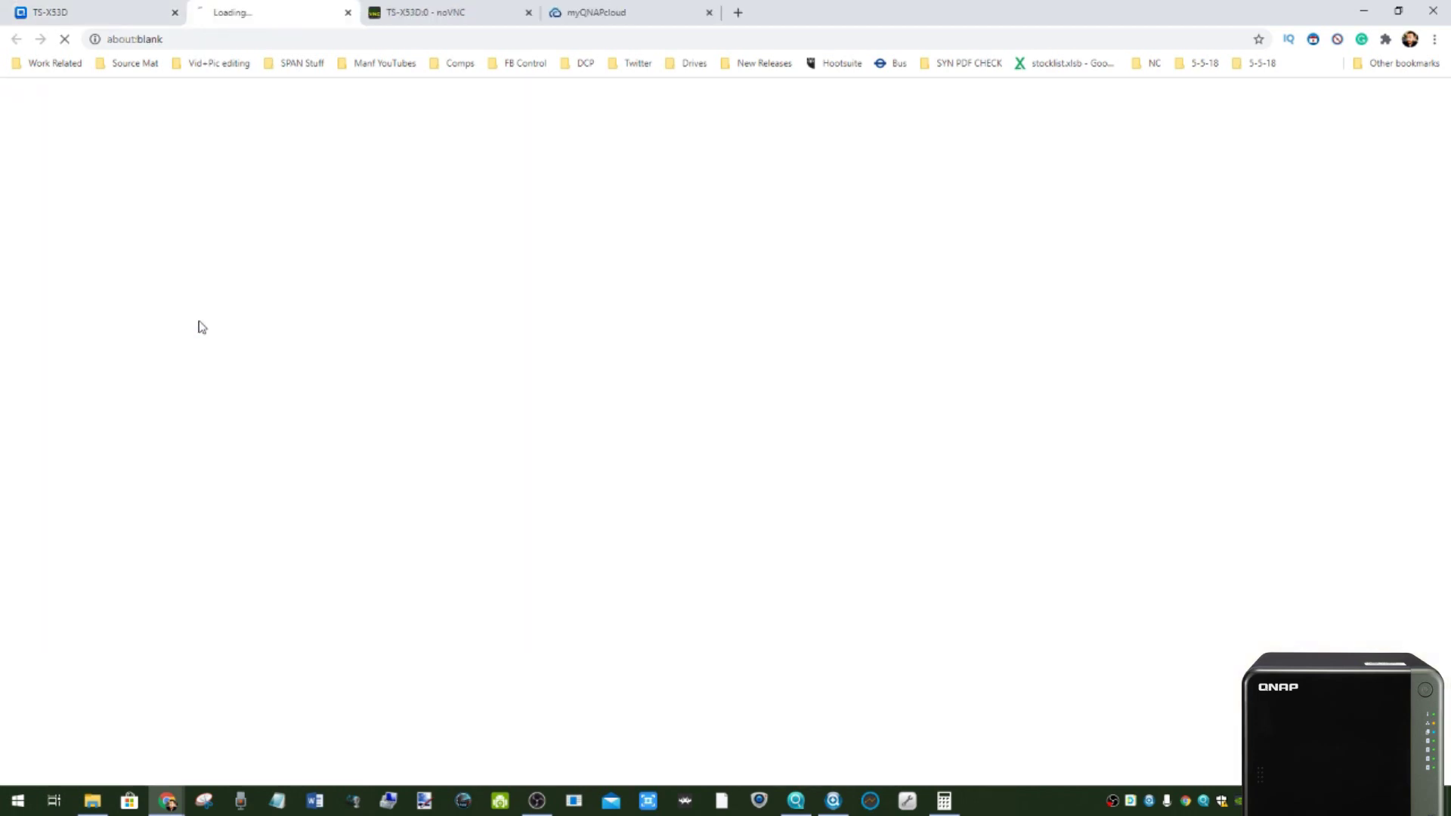
{"action": "left_click", "coordinate": [150, 6]}
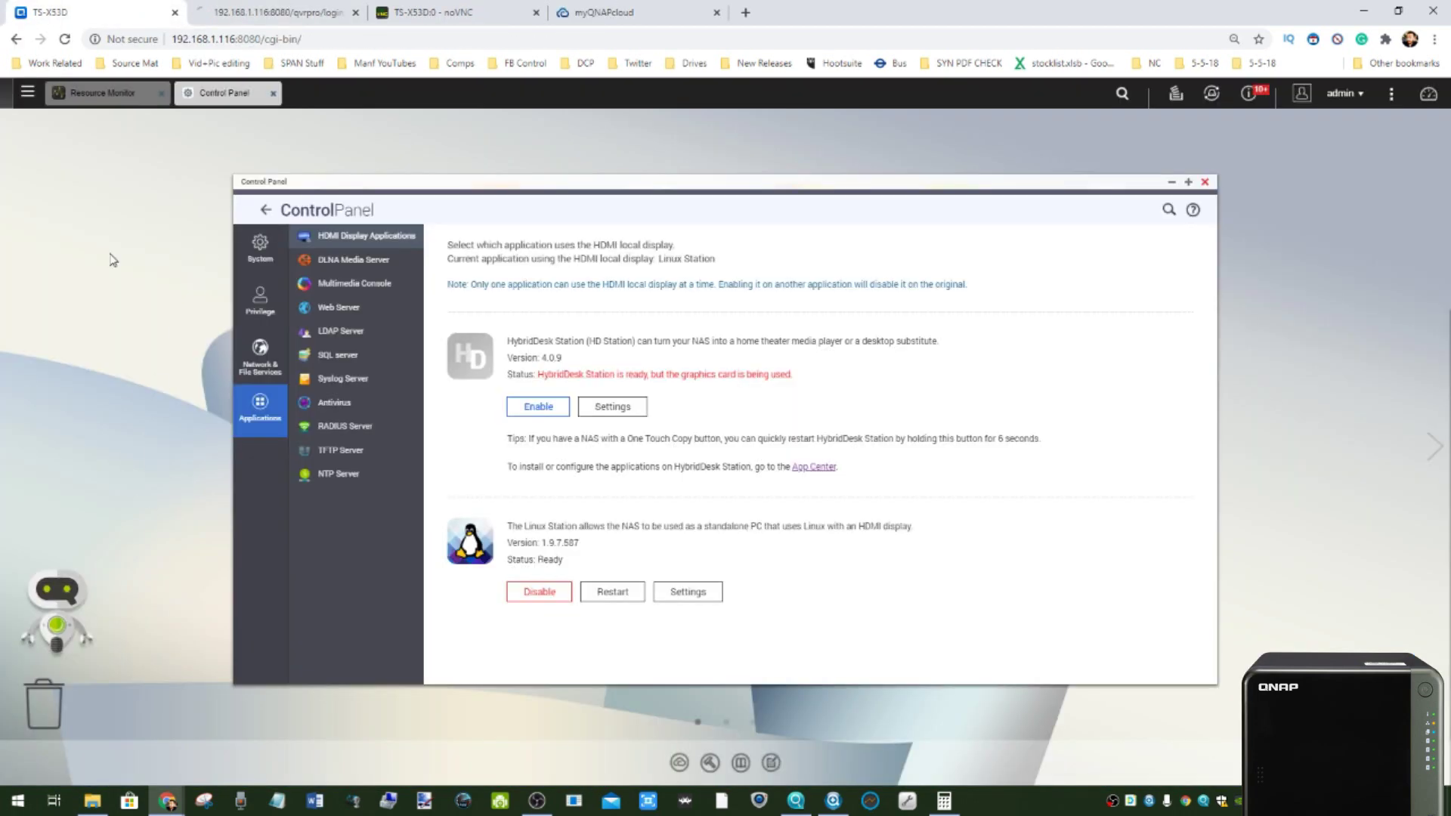
{"action": "left_click", "coordinate": [27, 91]}
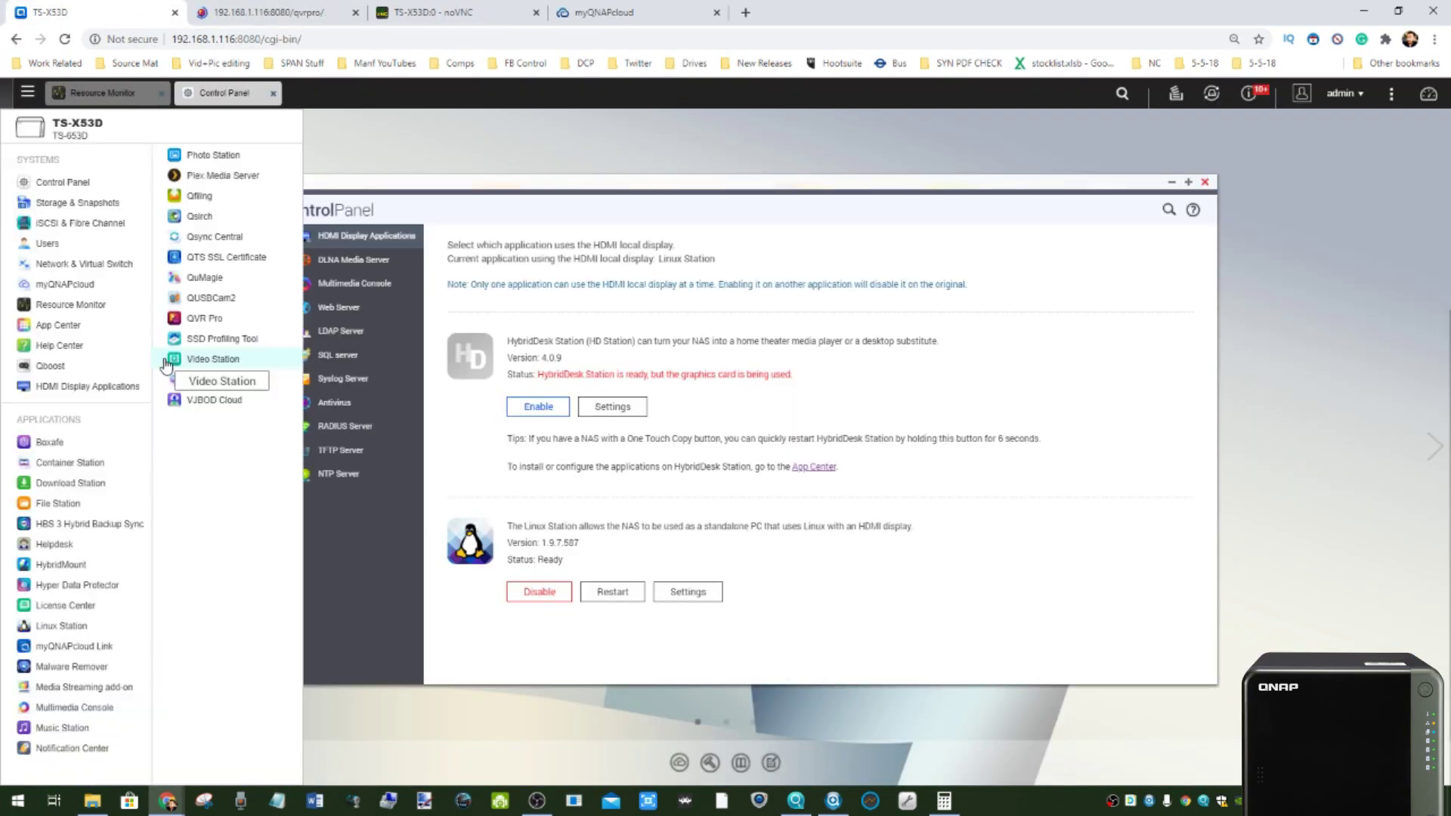
- Open QUSBCam2 and create Channel 1's live view from the HD Pro Webcam C920
{"action": "left_click", "coordinate": [217, 302]}
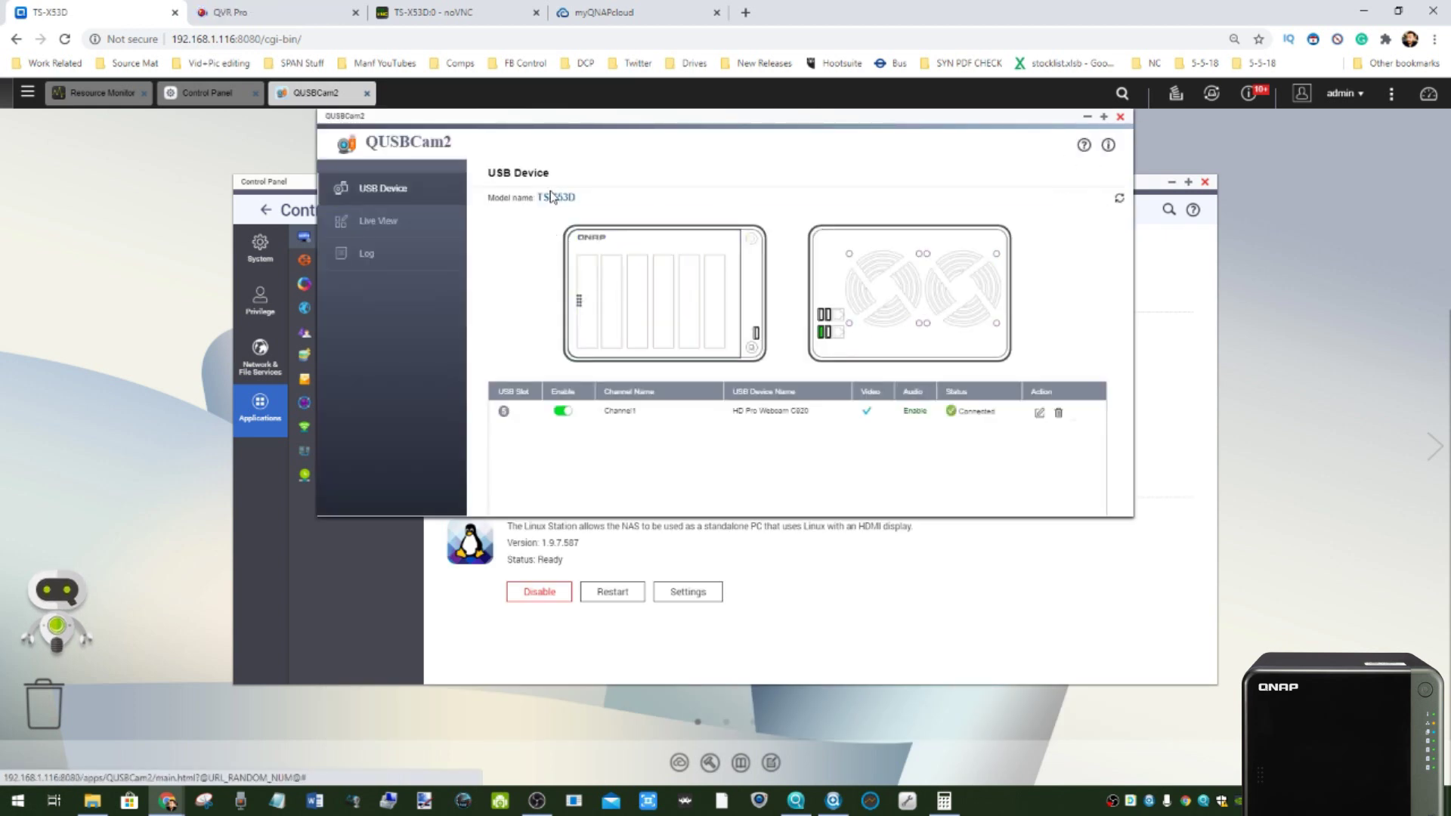
{"action": "left_click", "coordinate": [392, 224]}
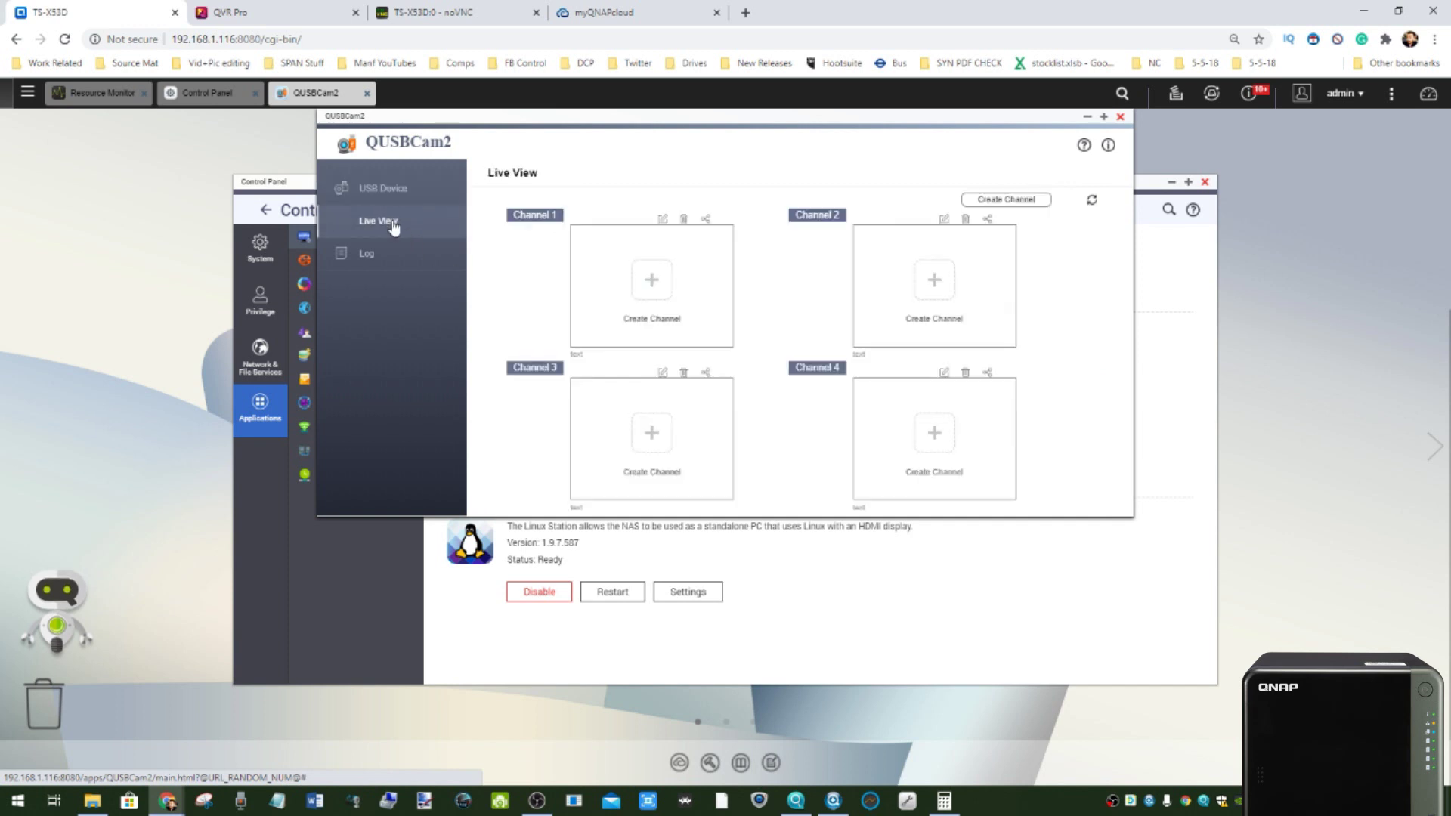
{"action": "left_click", "coordinate": [647, 285]}
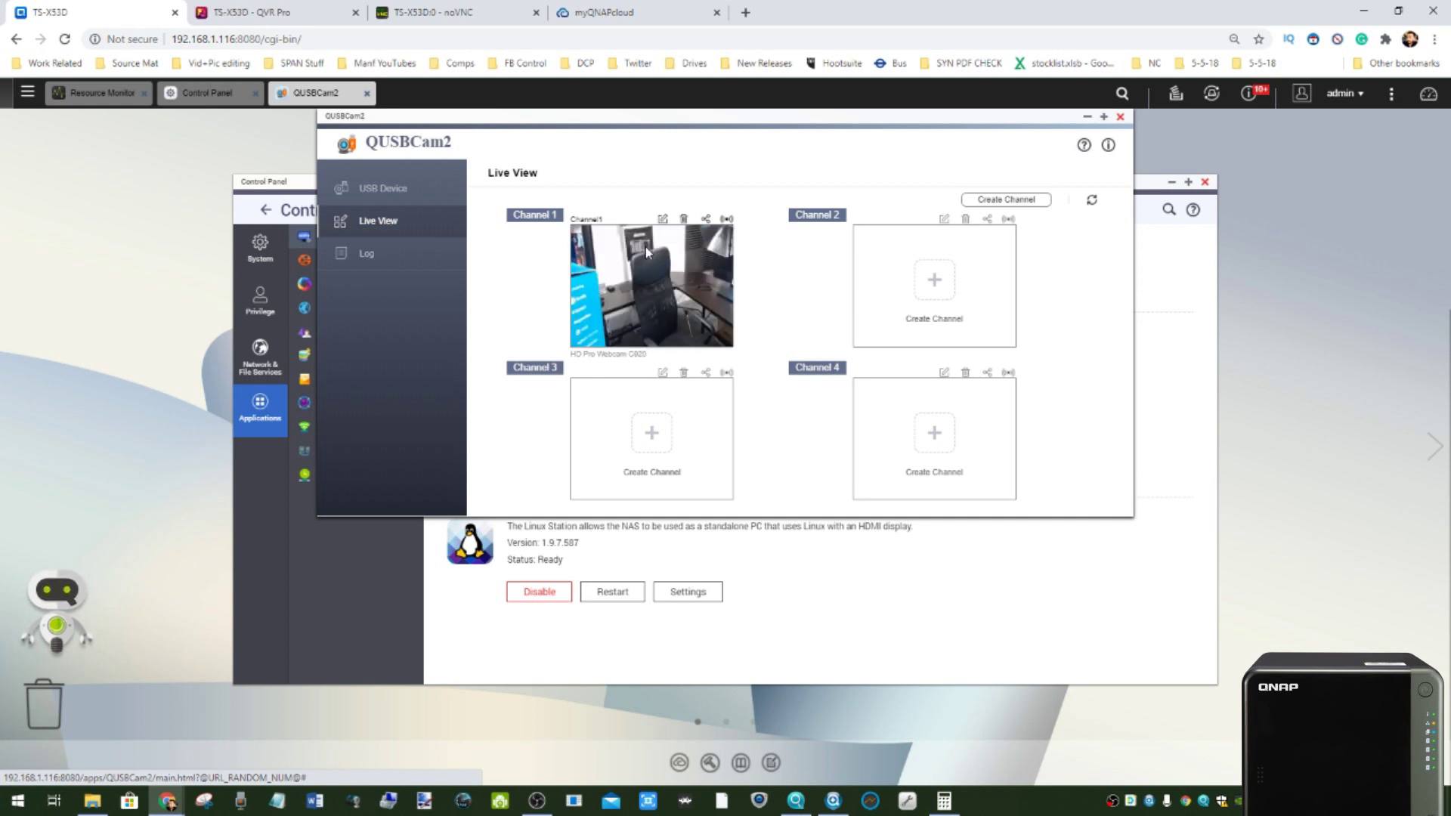
{"action": "key", "text": "ctrl+Tab"}
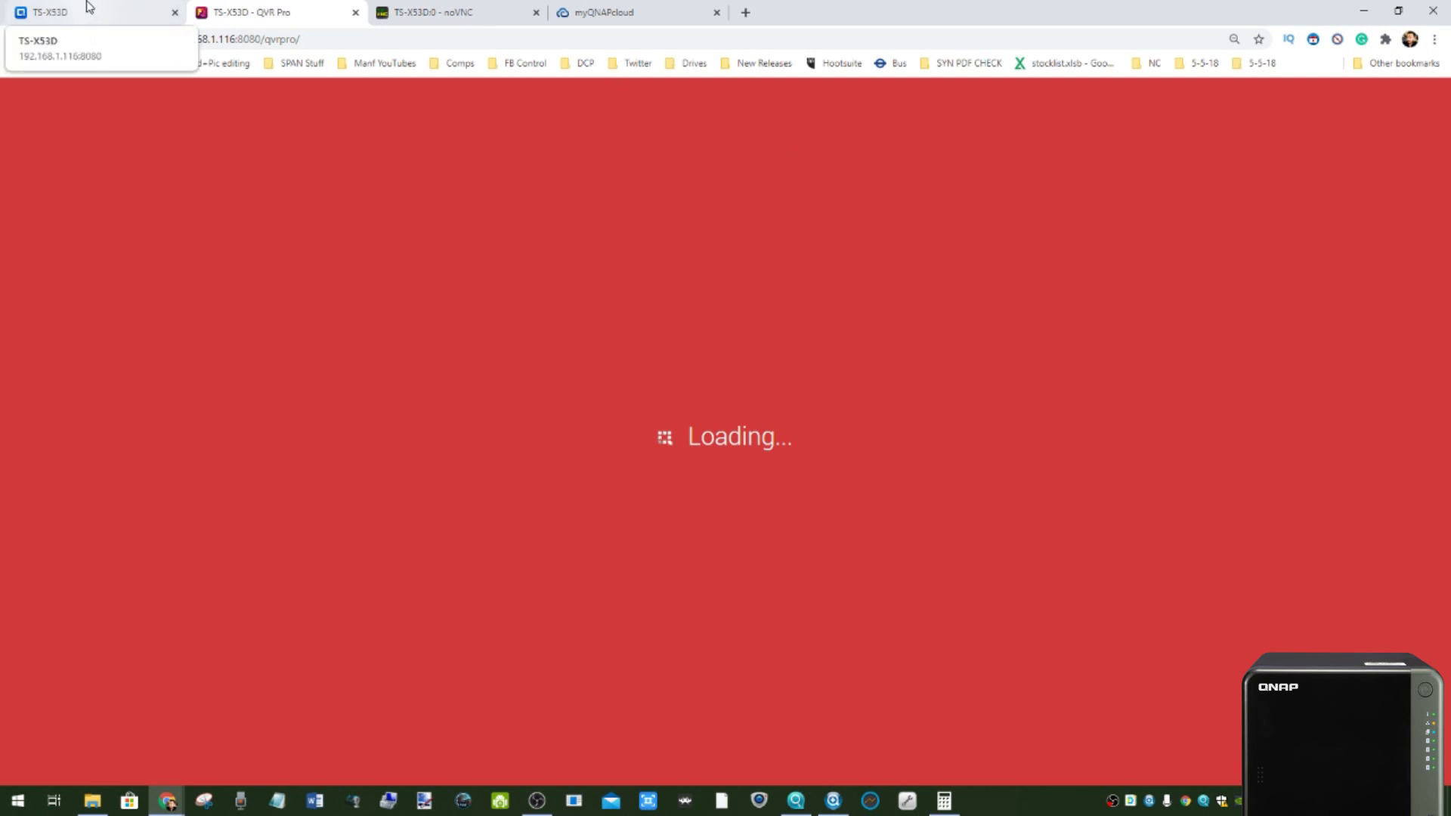
- Close the noVNC tab and start QUSBCam2's Channel 1 live stream from the C920 webcam
{"action": "left_click", "coordinate": [536, 13]}
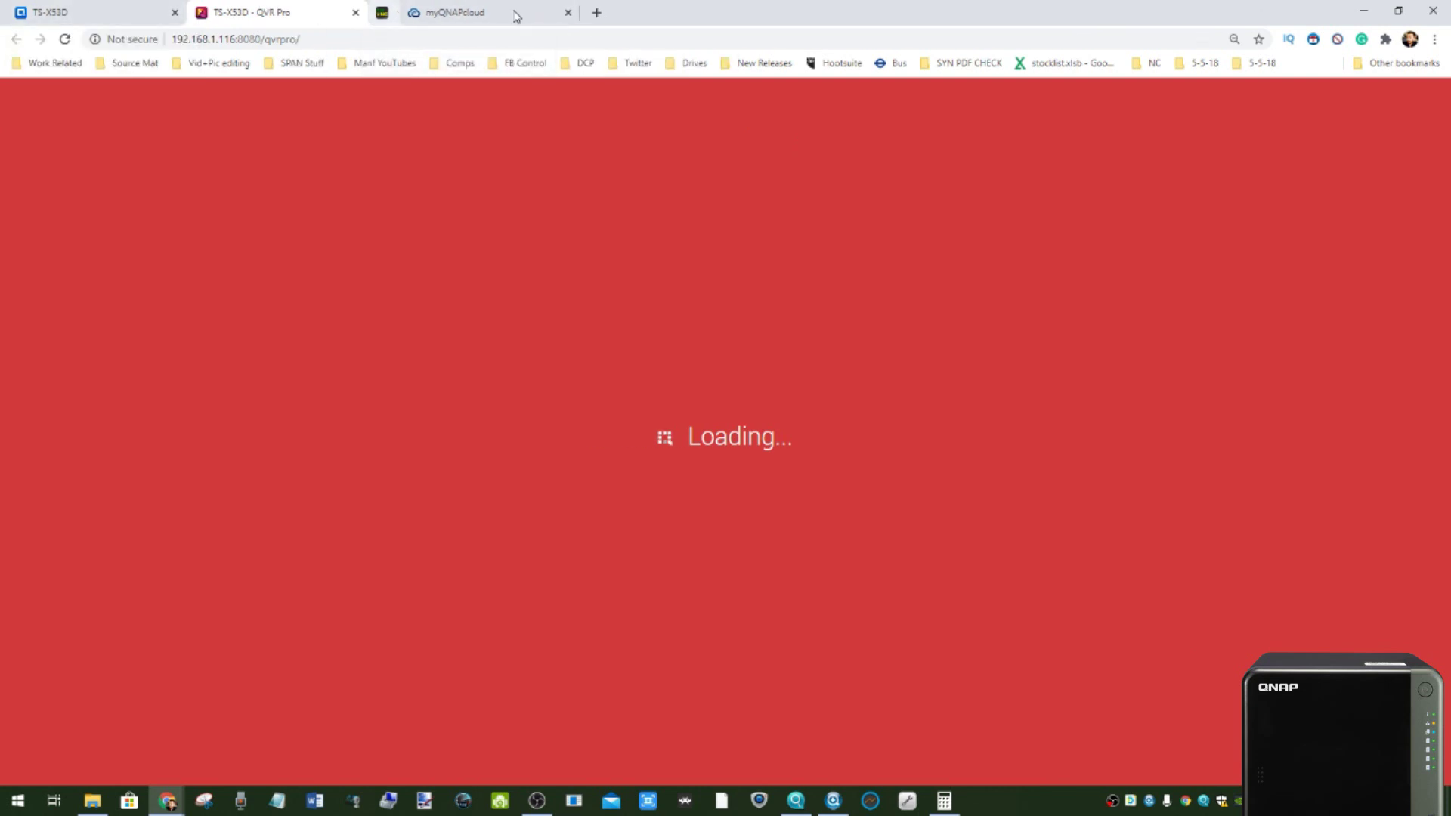
{"action": "key", "text": "ctrl+shift+Tab"}
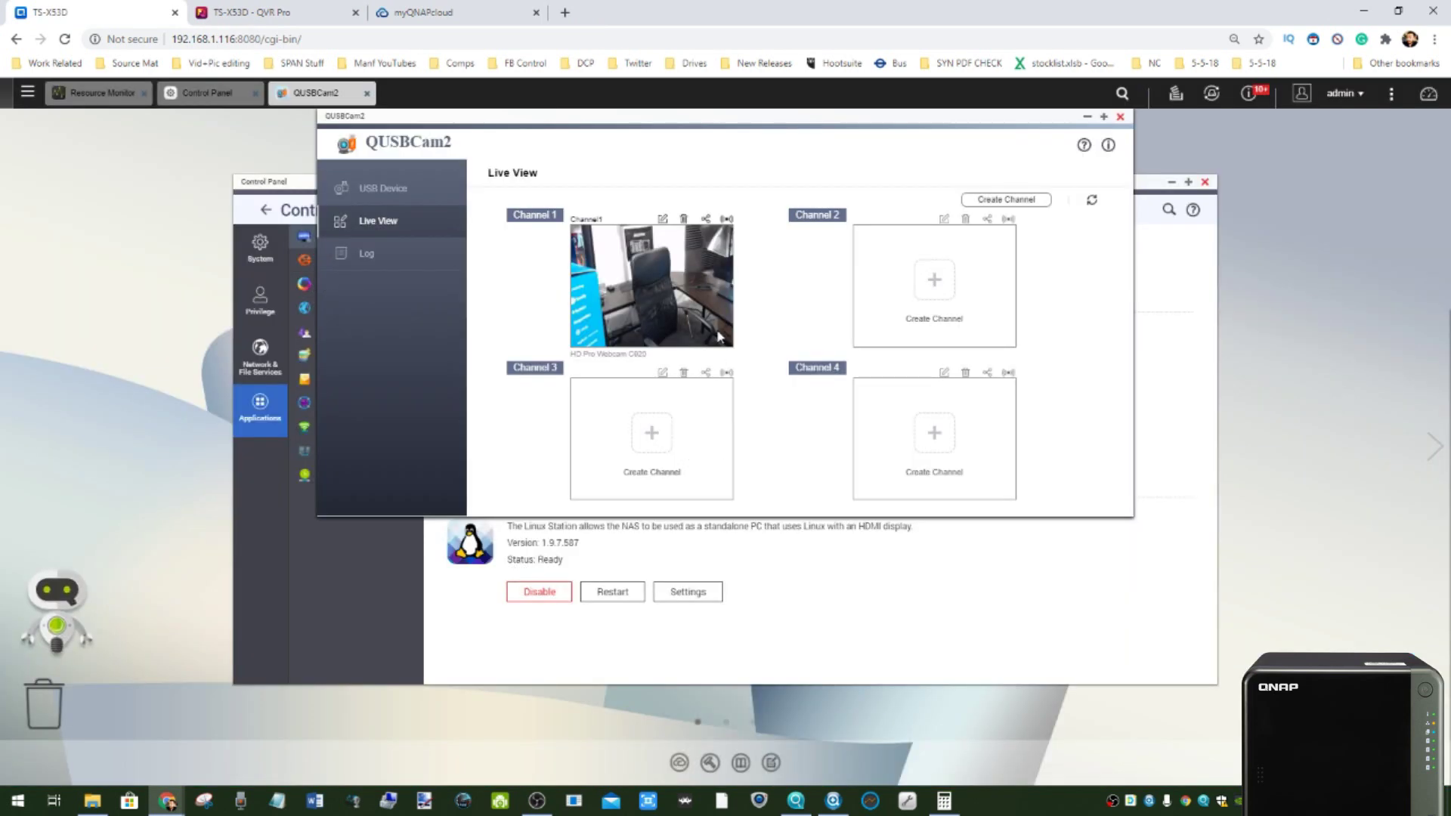
{"action": "left_click", "coordinate": [730, 221]}
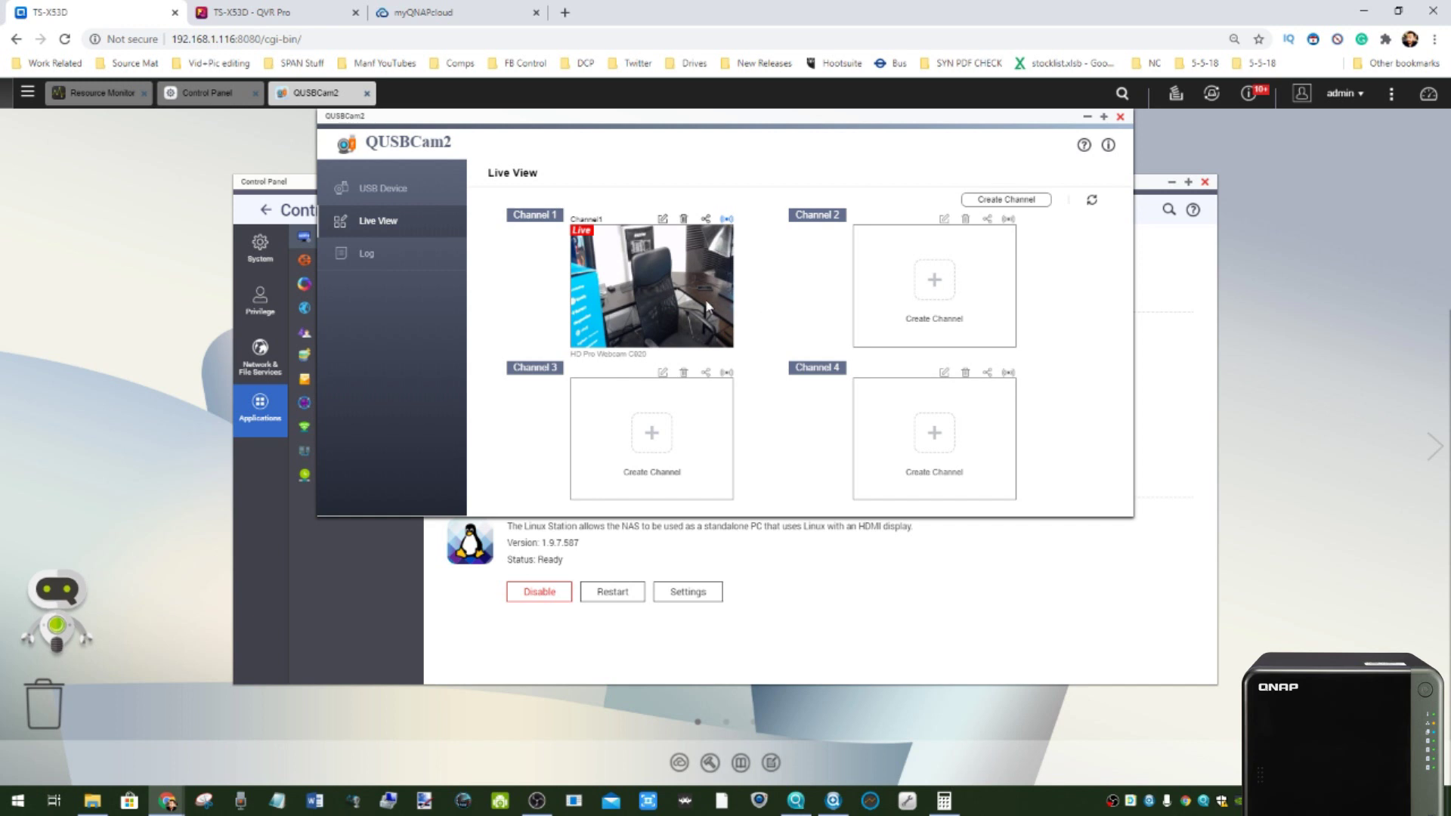
{"action": "left_click", "coordinate": [270, 19]}
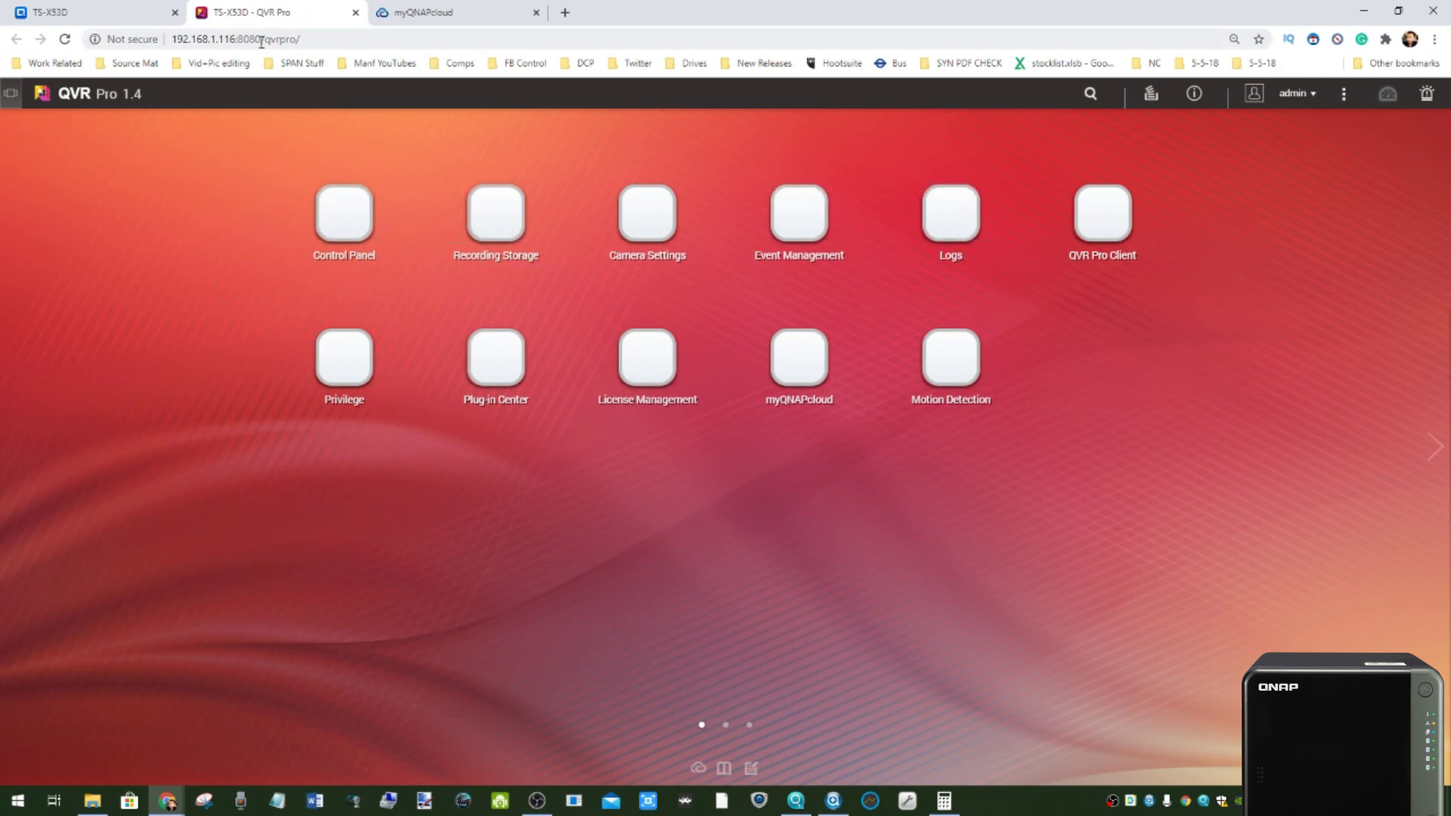
- In the QVR Pro tab, open Camera Settings listing the four recording channels
{"action": "left_click", "coordinate": [94, 10]}
{"action": "left_click", "coordinate": [273, 13]}
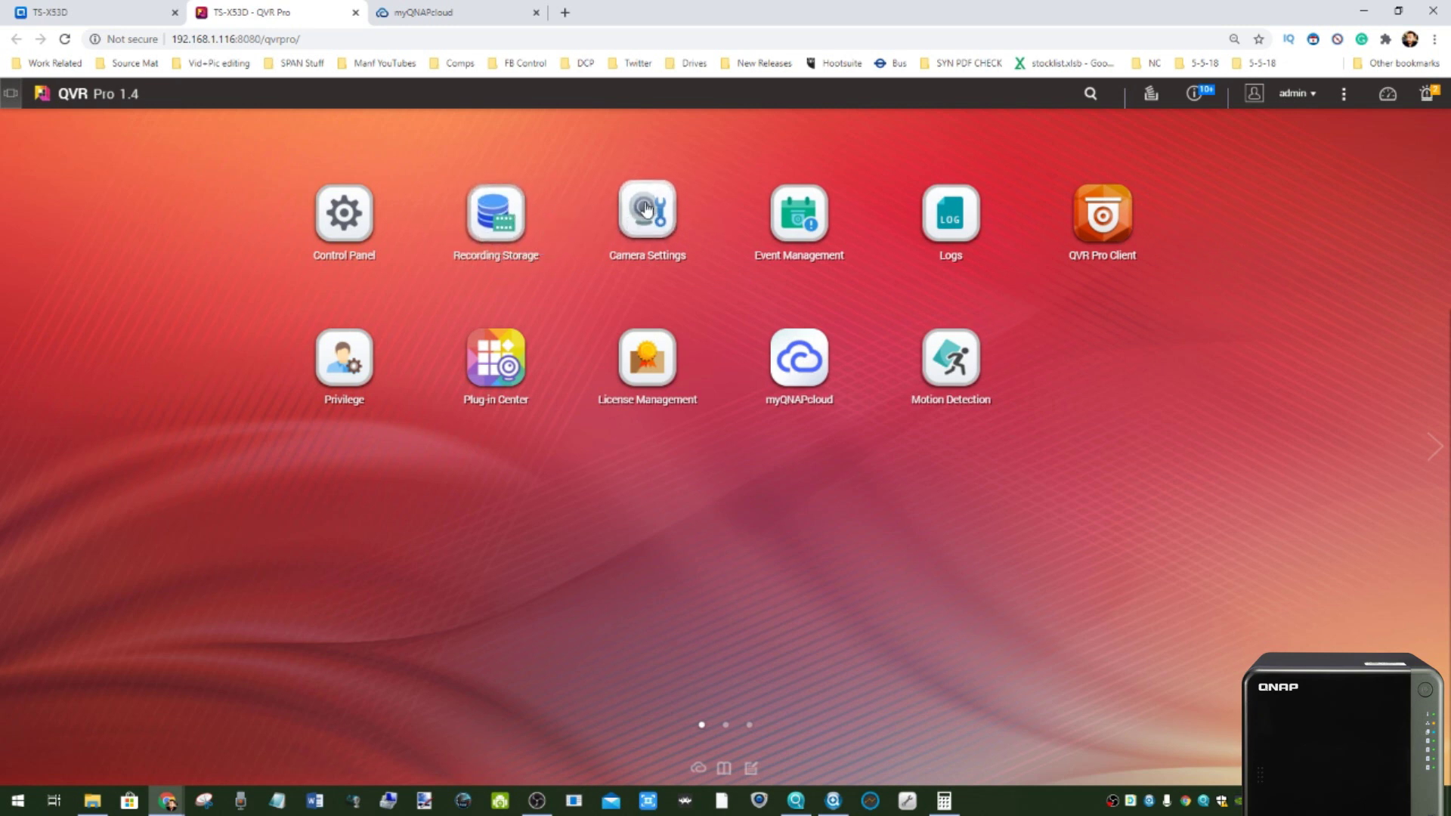
{"action": "left_click", "coordinate": [620, 222]}
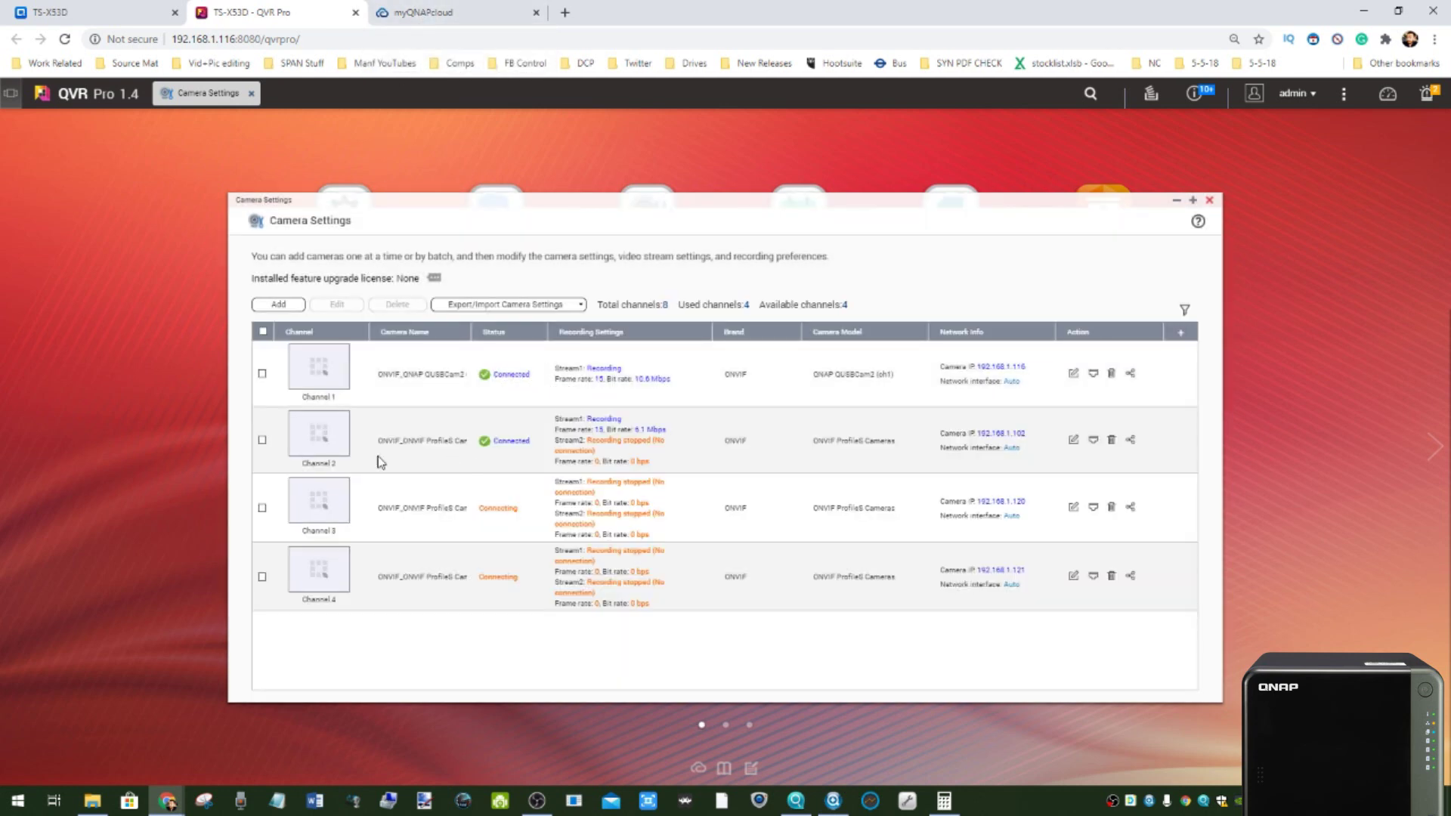
- Check the four cameras' connection status, minimize Camera Settings, and launch QVR Pro Client
{"action": "mouse_move", "coordinate": [348, 429]}
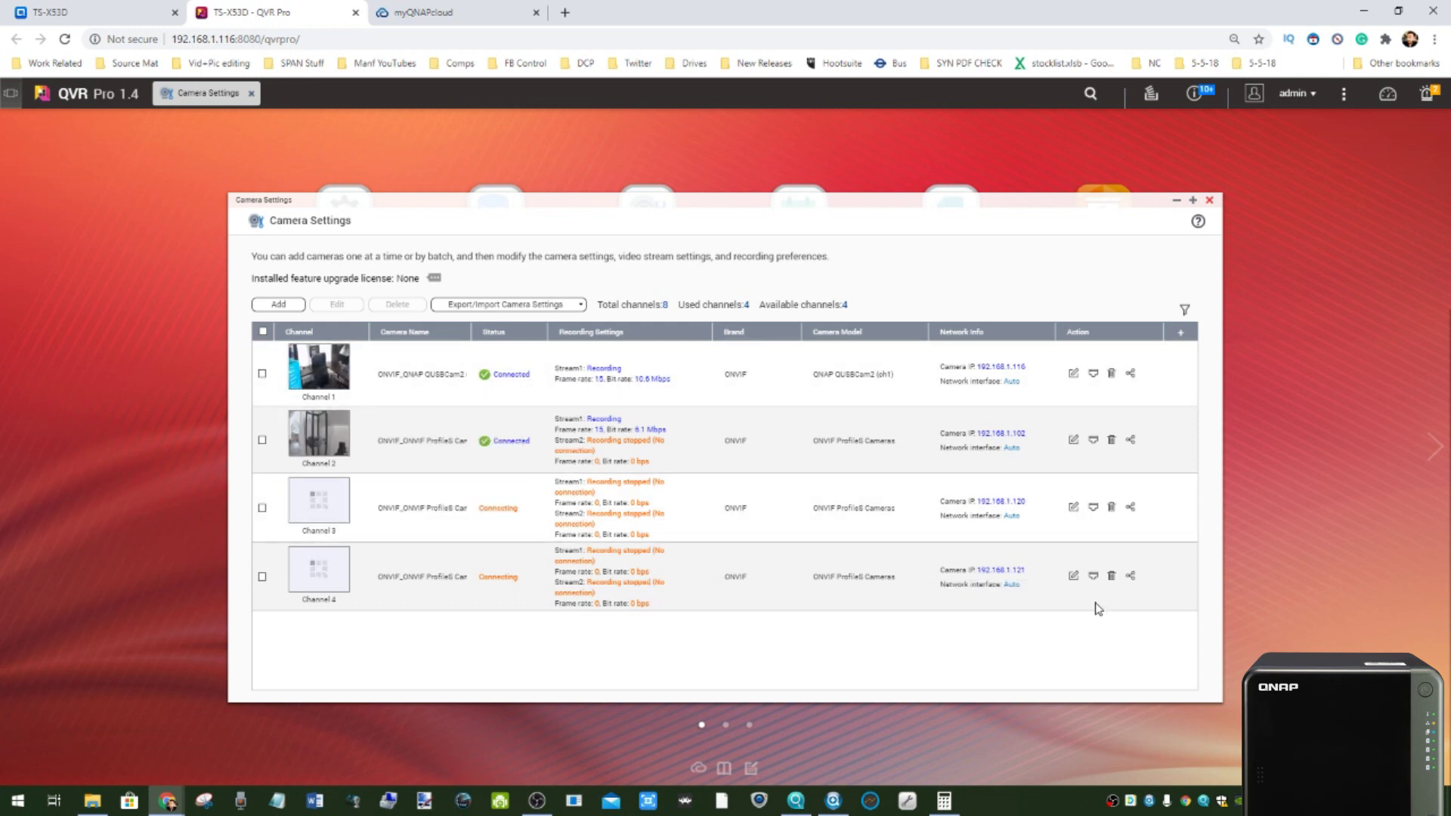
{"action": "mouse_move", "coordinate": [339, 516]}
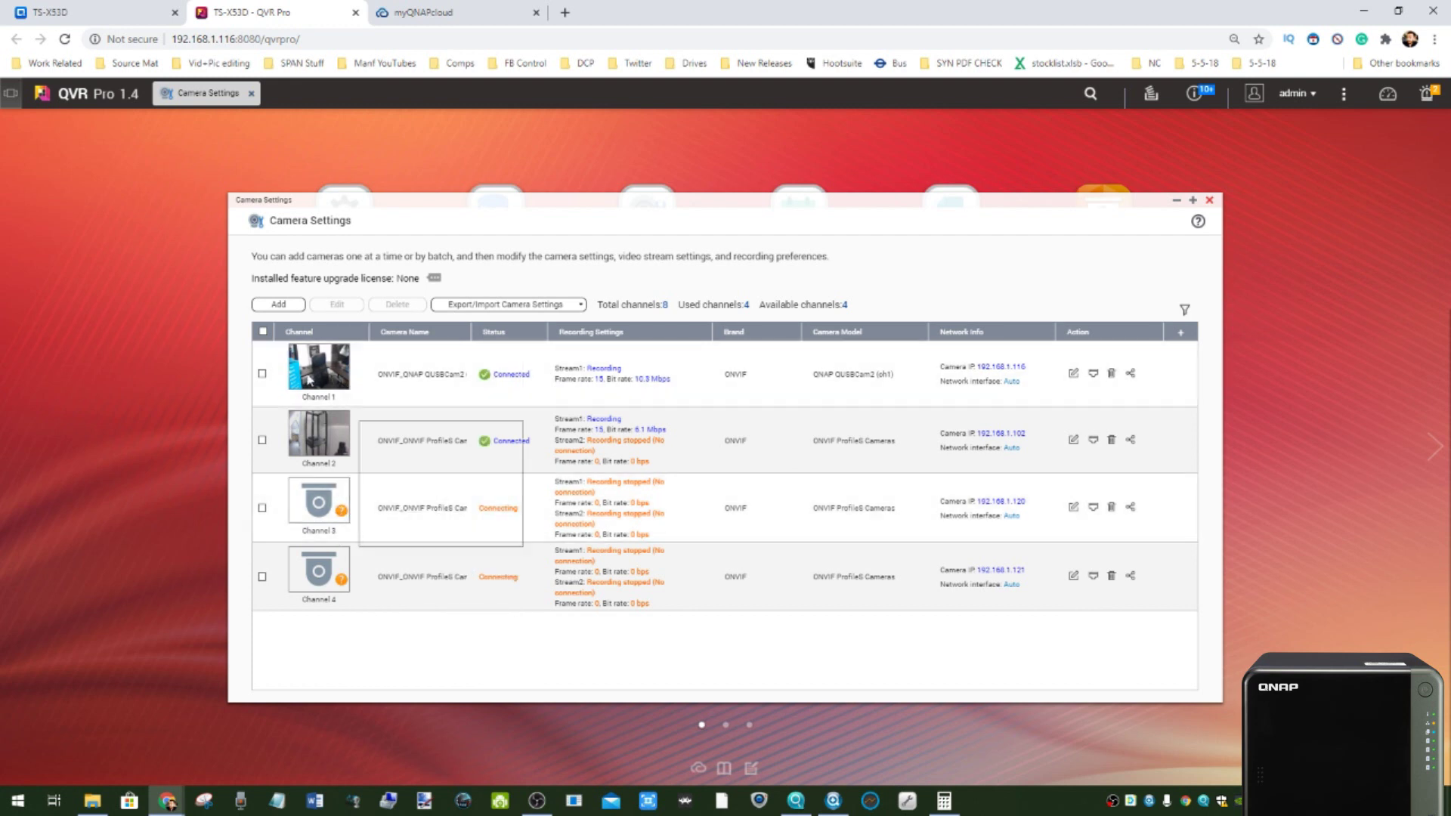
{"action": "mouse_move", "coordinate": [307, 572]}
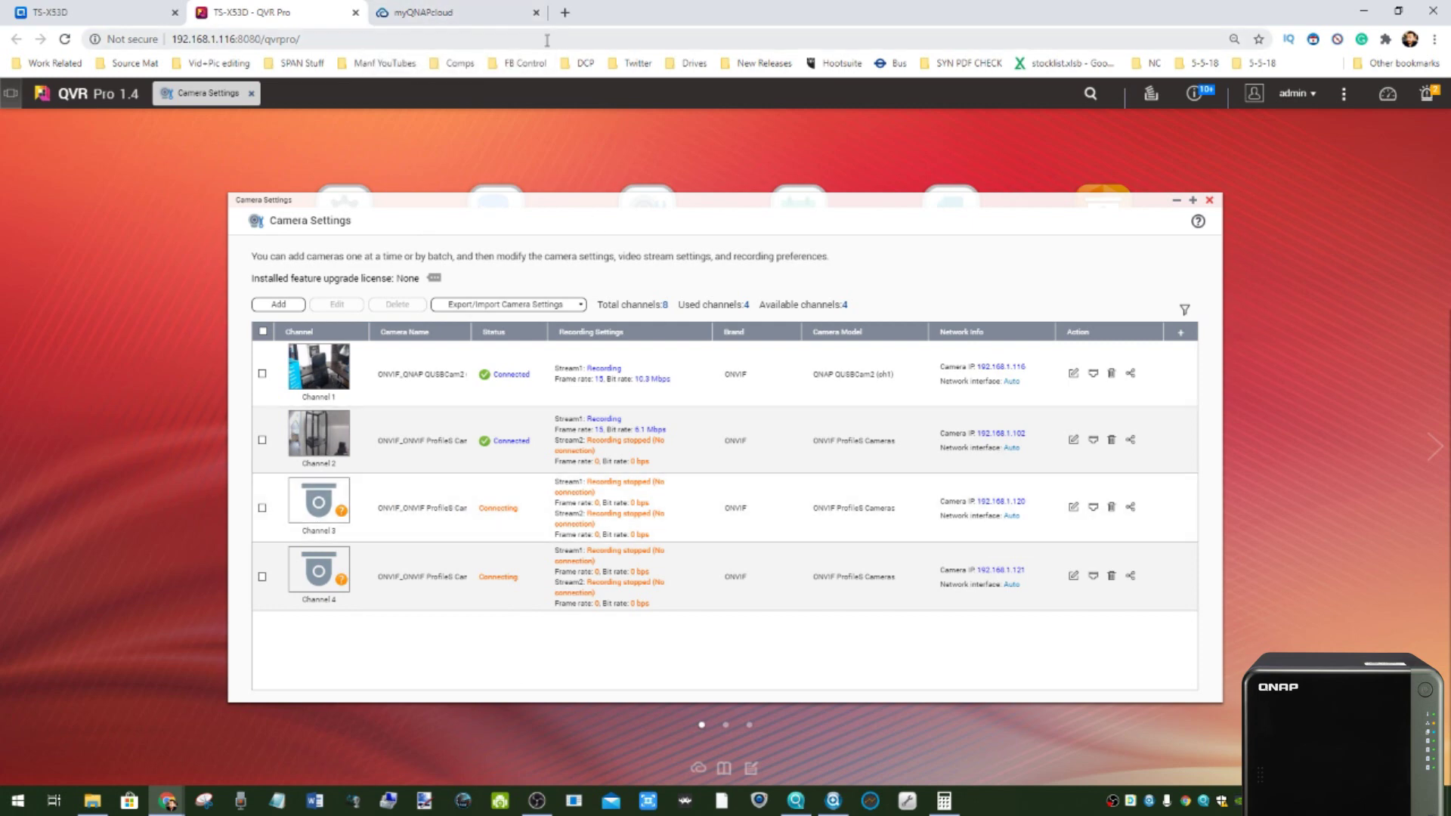
{"action": "left_click", "coordinate": [469, 7]}
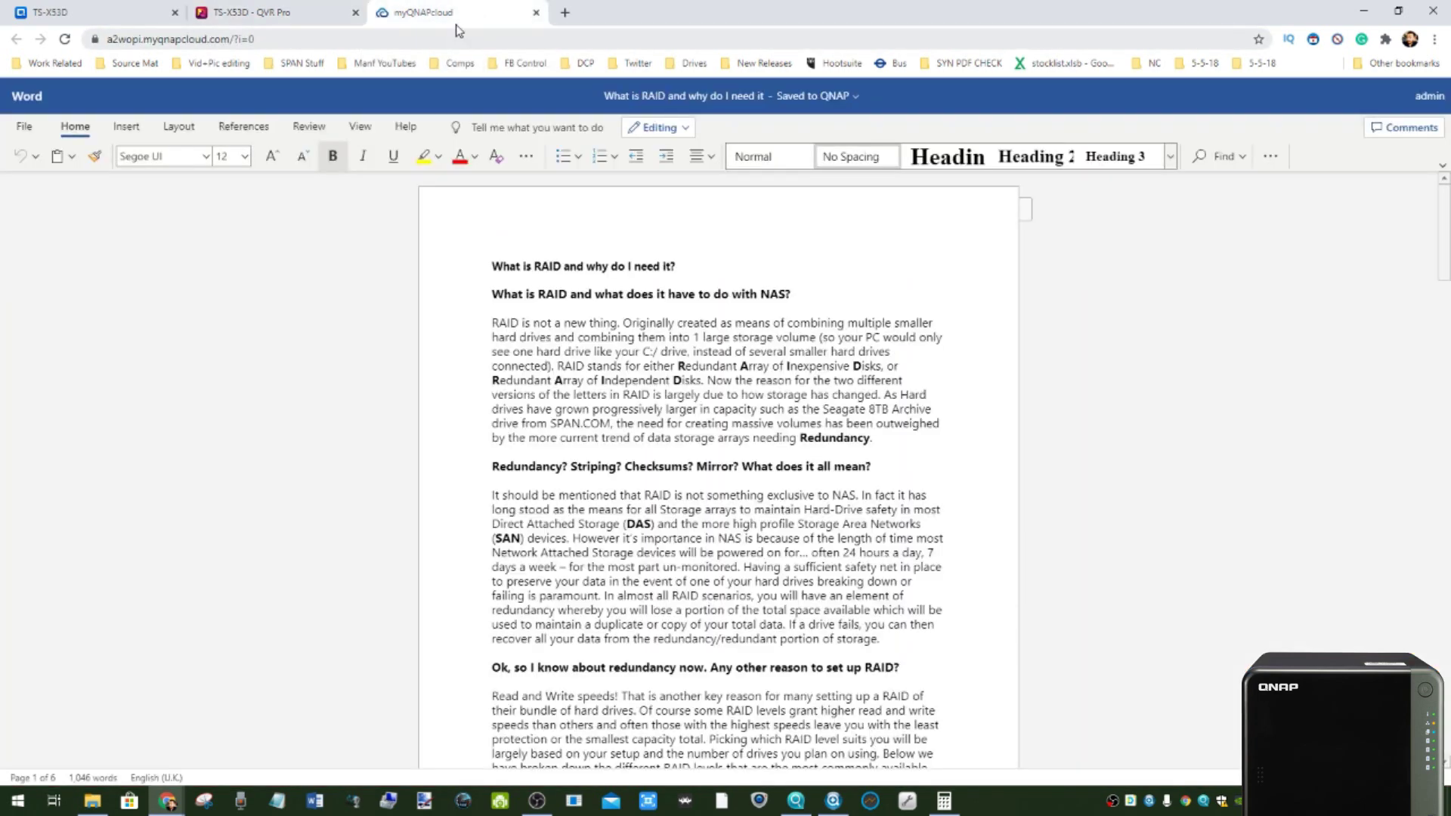
{"action": "left_click", "coordinate": [317, 14]}
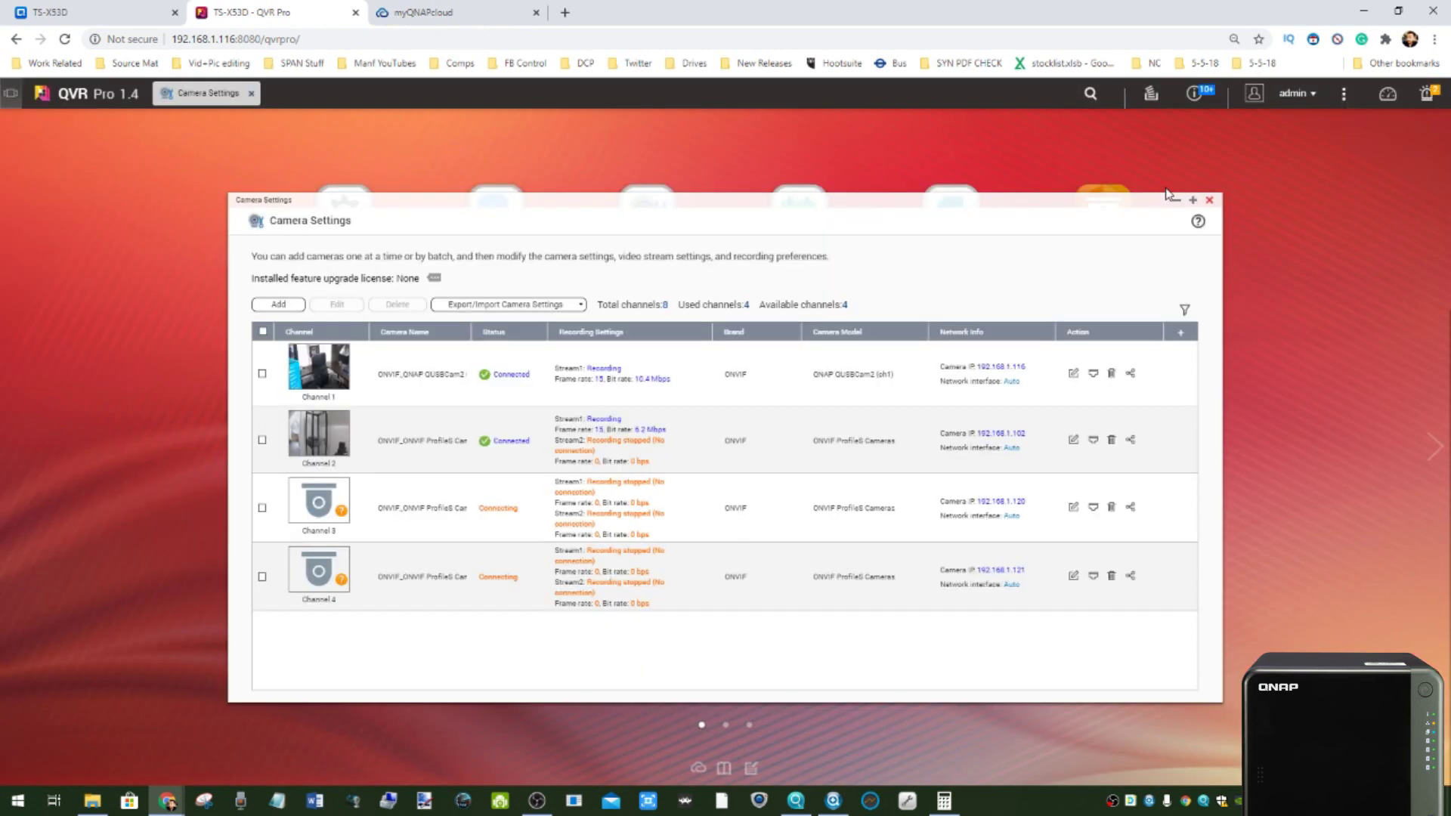
{"action": "left_click", "coordinate": [1177, 200]}
{"action": "left_click", "coordinate": [1106, 225]}
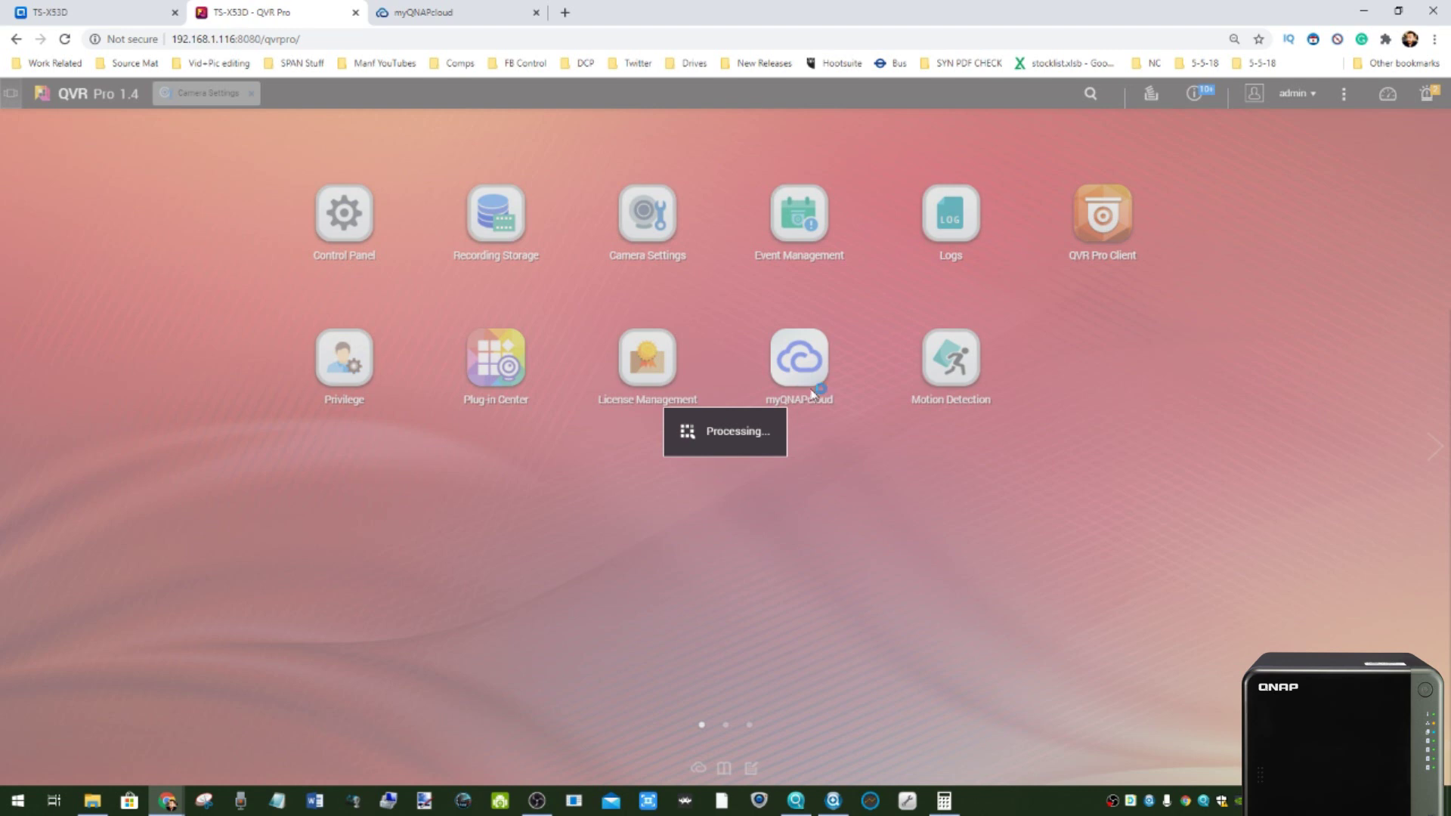
- In the TS-X53D tab, minimize the QUSBCam2 window to reveal Control Panel's HDMI display page
{"action": "left_click", "coordinate": [95, 12]}
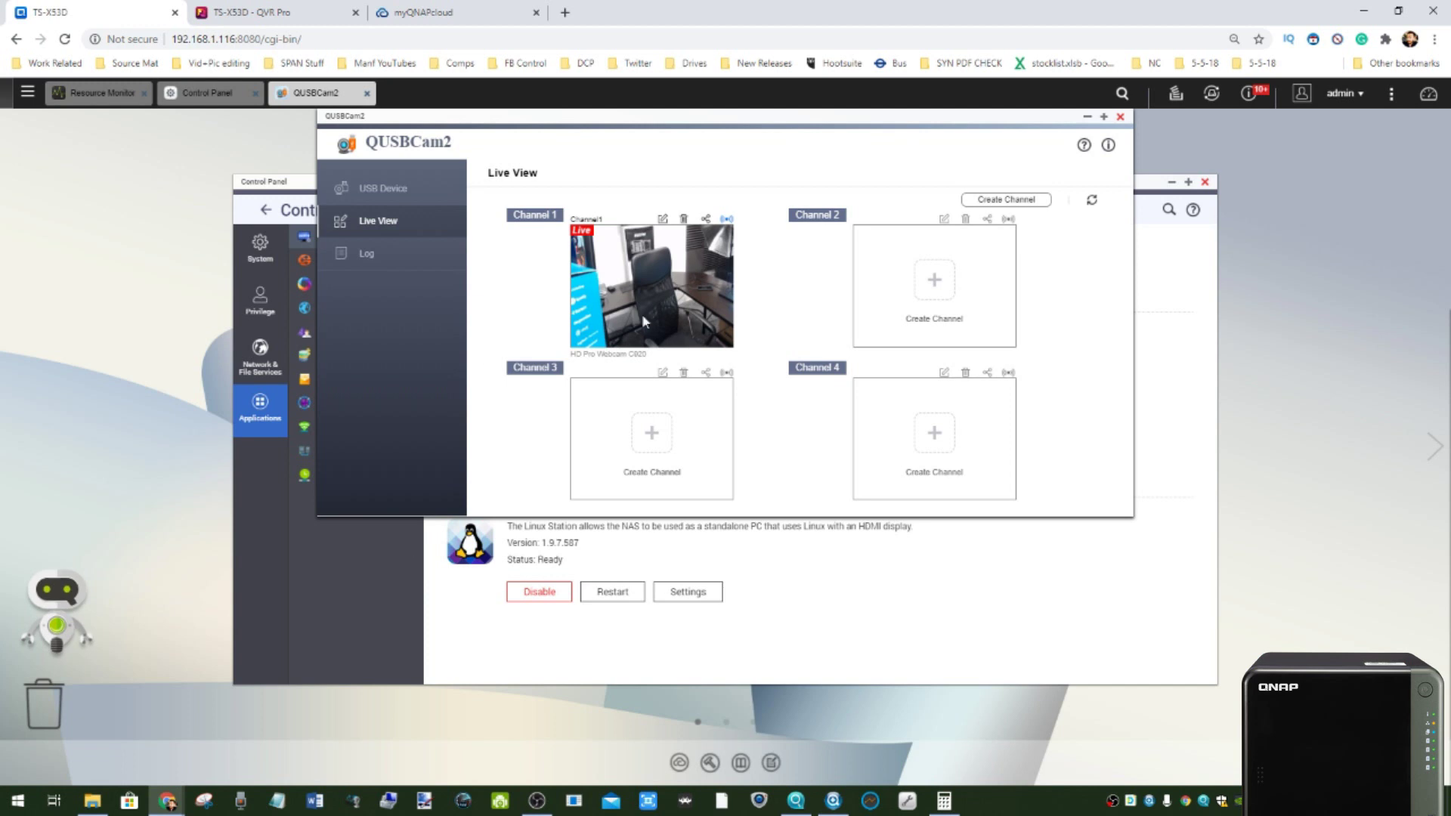
{"action": "left_click", "coordinate": [1087, 118]}
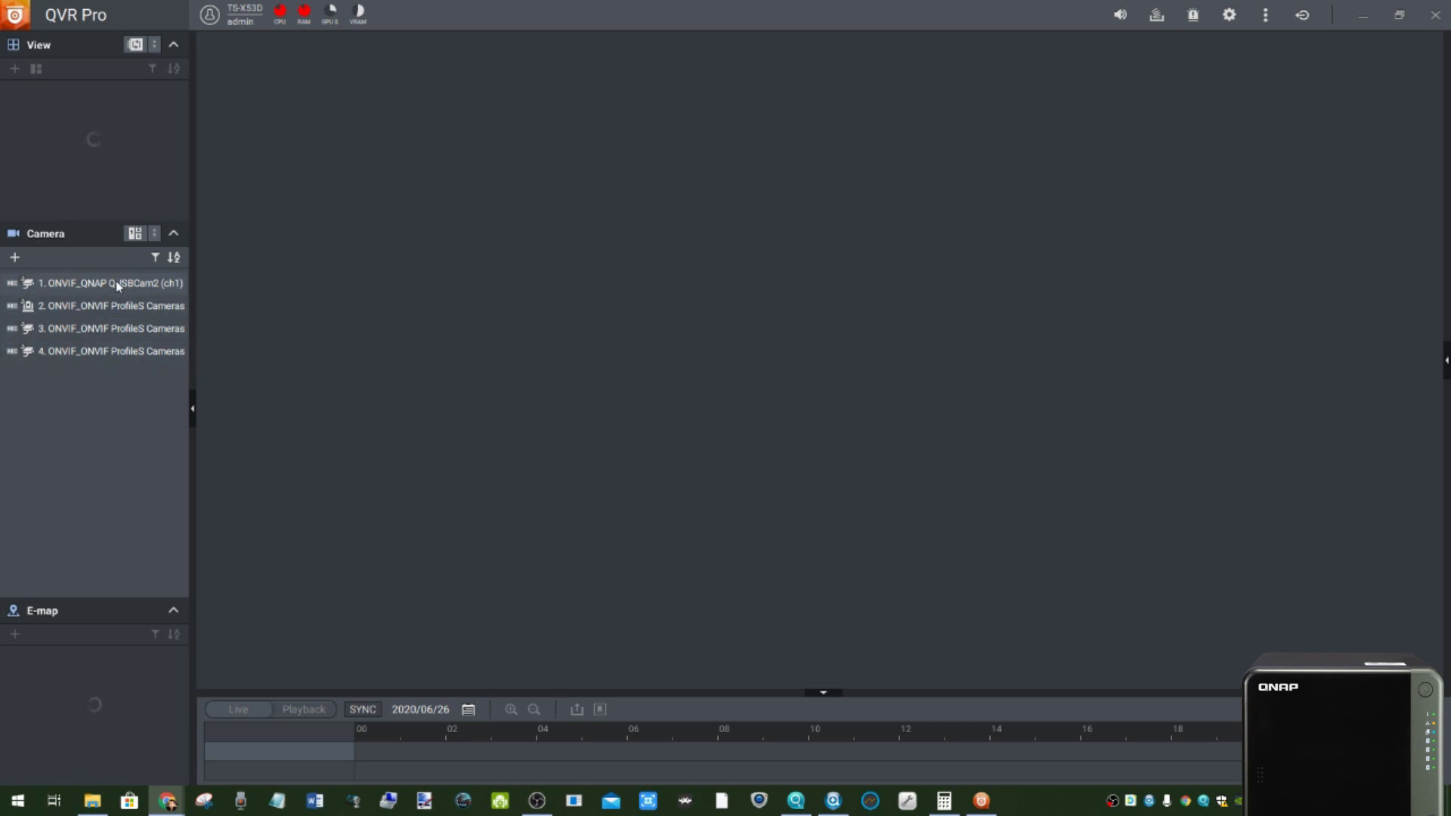
- Drag ONVIF ProfileS camera 2 onto the live area to create a new Untitled View
{"action": "left_click_drag", "start_coordinate": [118, 283], "coordinate": [447, 283]}
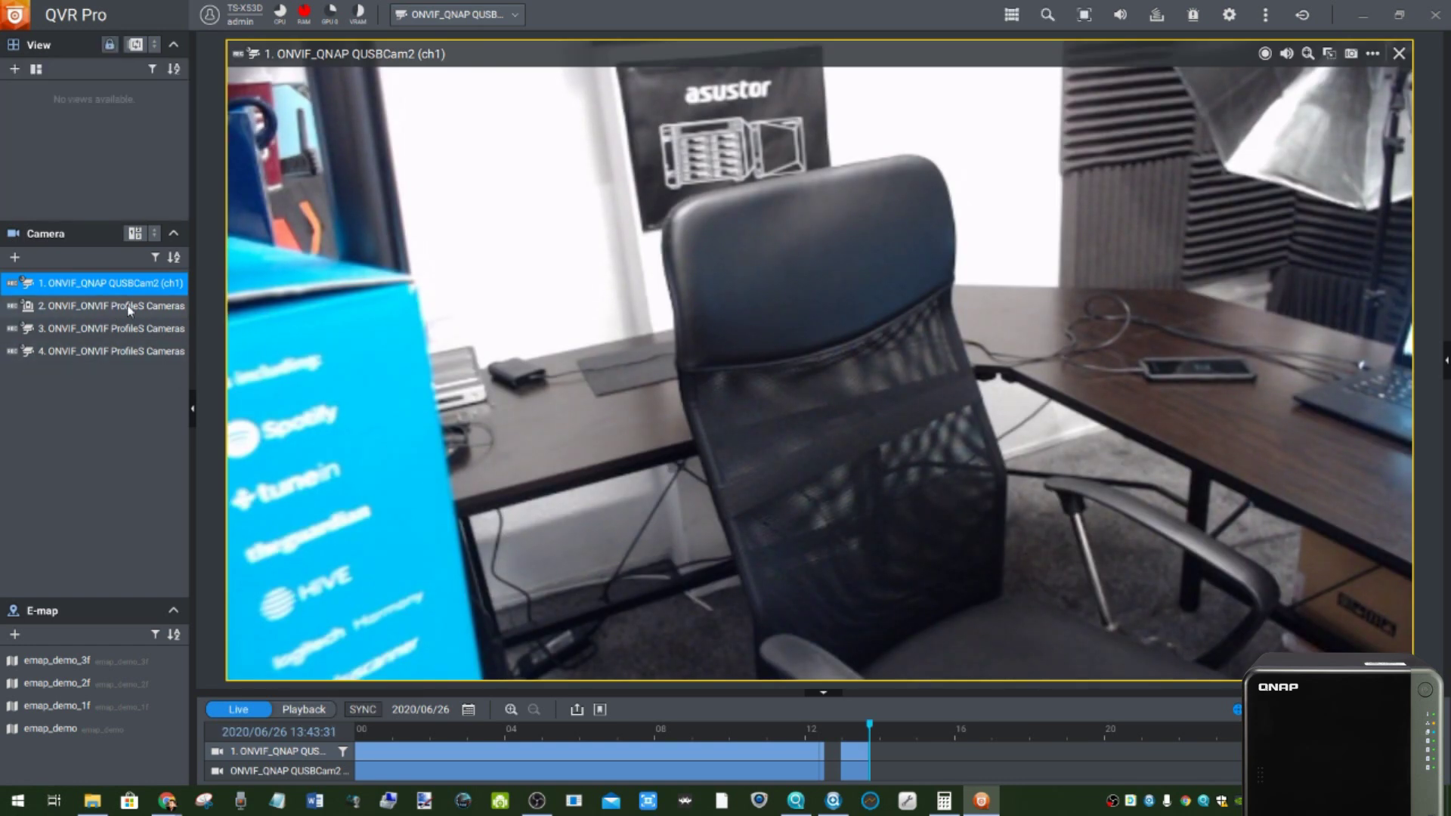
{"action": "mouse_move", "coordinate": [129, 309]}
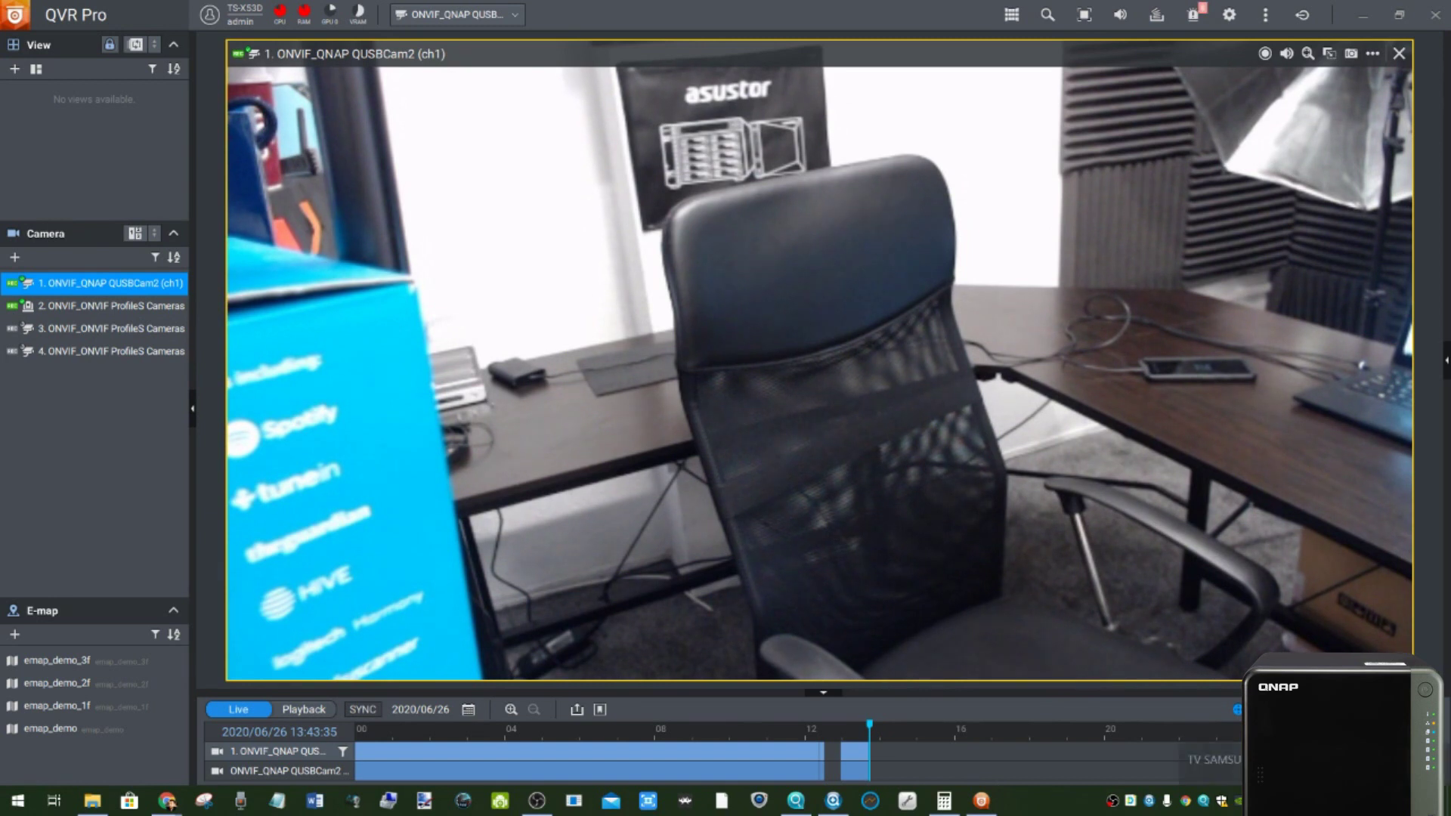
{"action": "left_click", "coordinate": [1276, 801]}
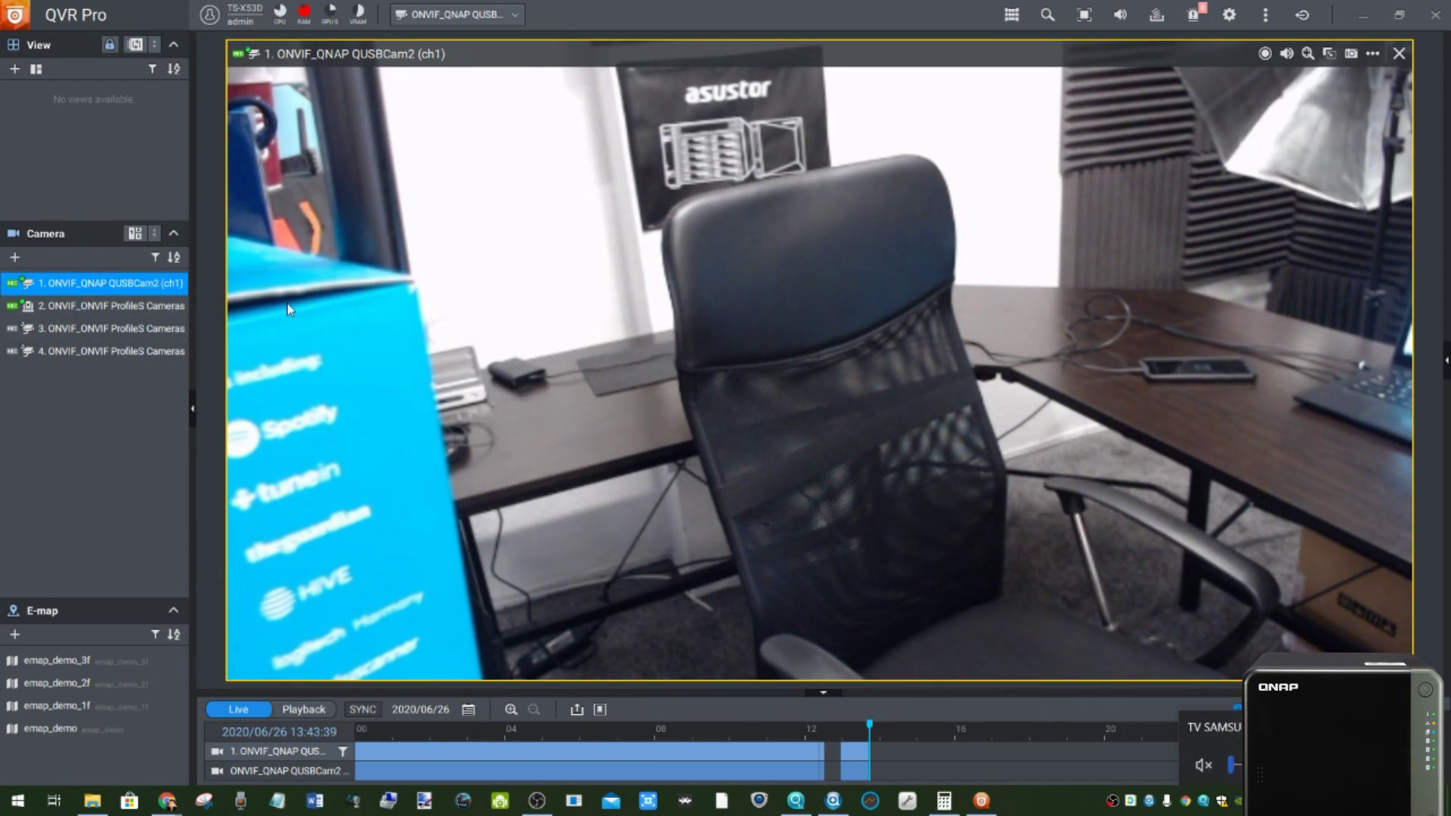
{"action": "double_click", "coordinate": [160, 306]}
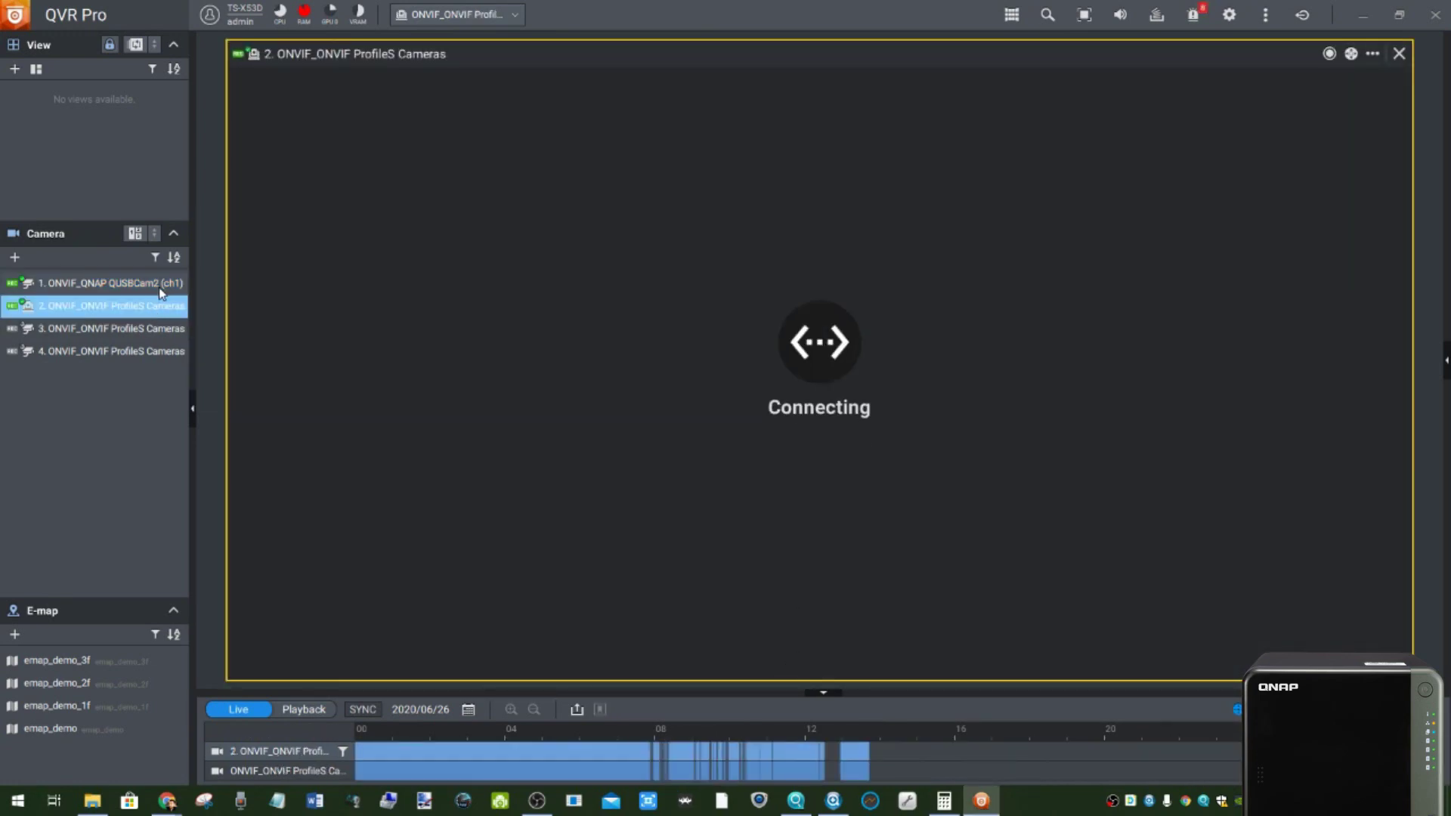
{"action": "mouse_move", "coordinate": [159, 292]}
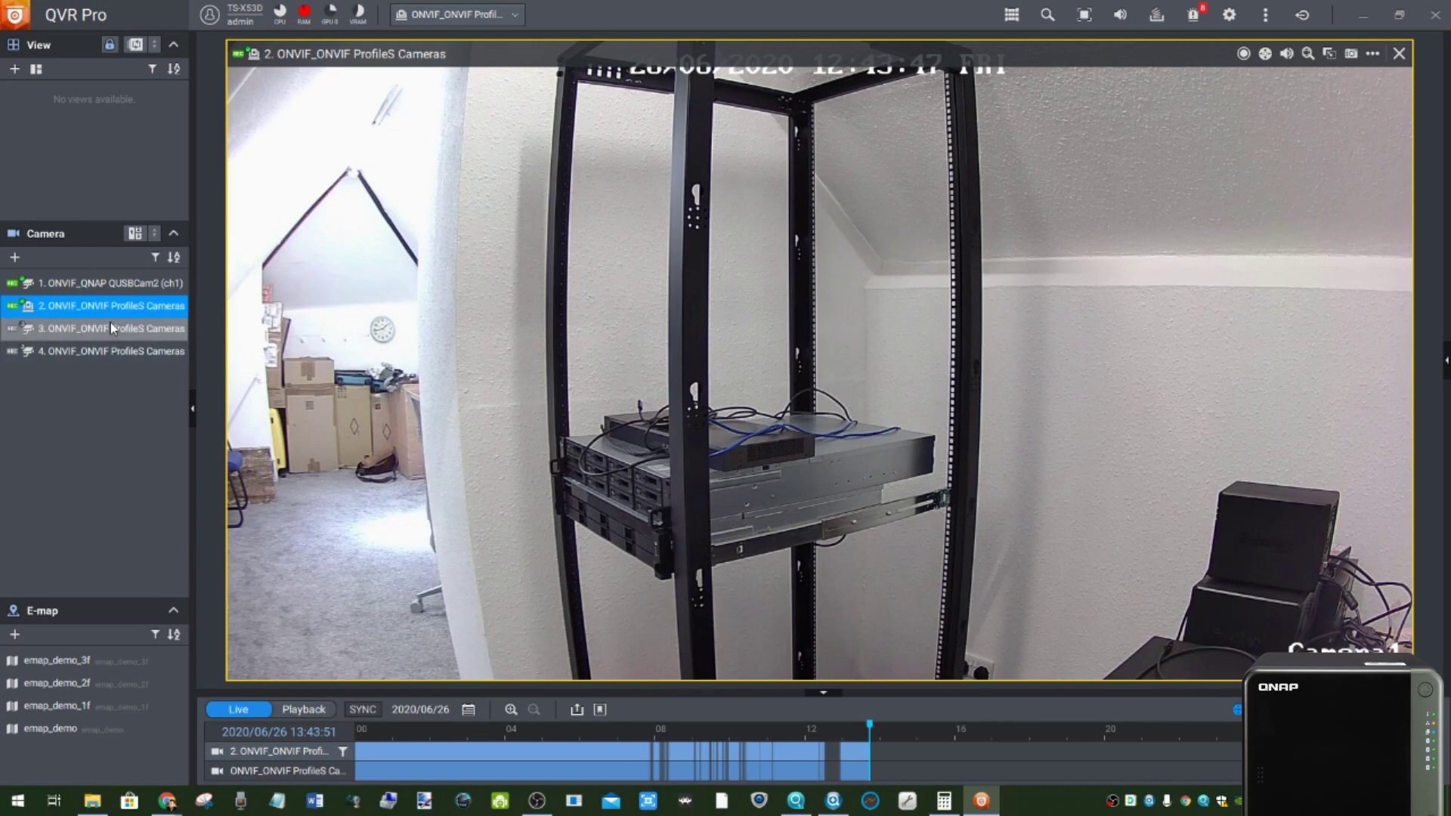
{"action": "mouse_move", "coordinate": [137, 339]}
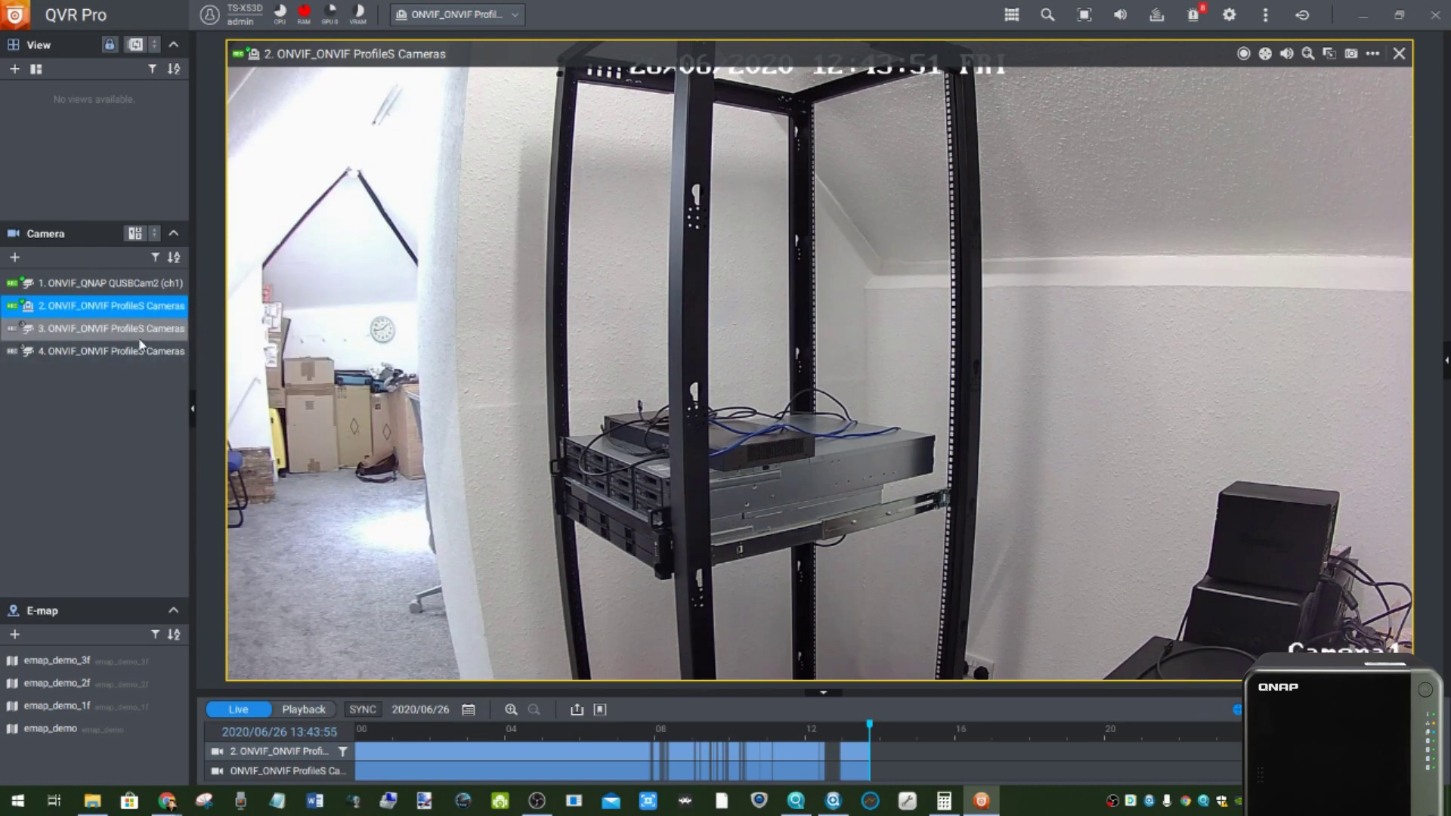
{"action": "left_click_drag", "start_coordinate": [147, 307], "coordinate": [513, 312]}
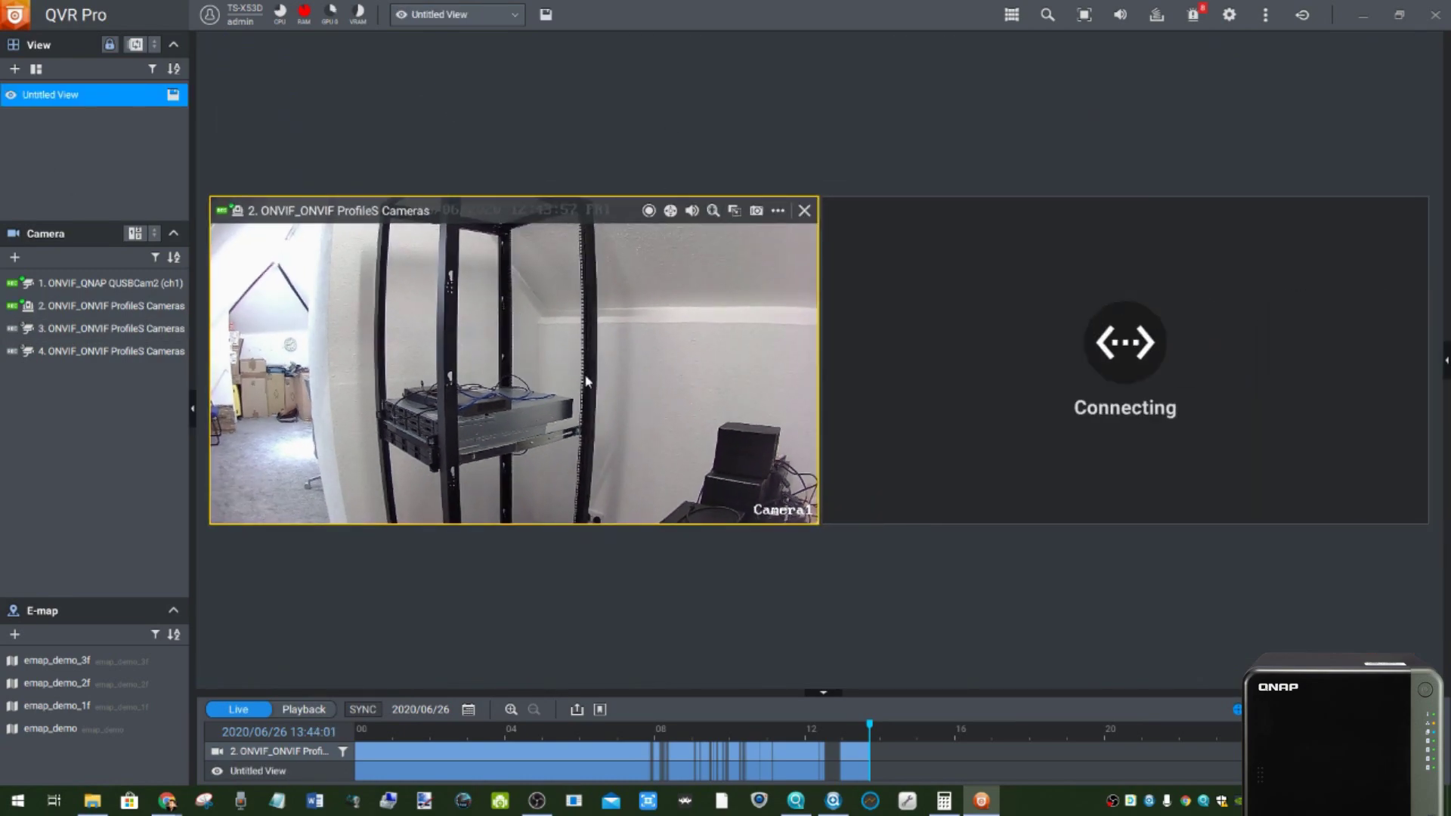
- Pan camera 2 left via PTZ toward the office desk and add camera 1 to the view
{"action": "left_click", "coordinate": [671, 211]}
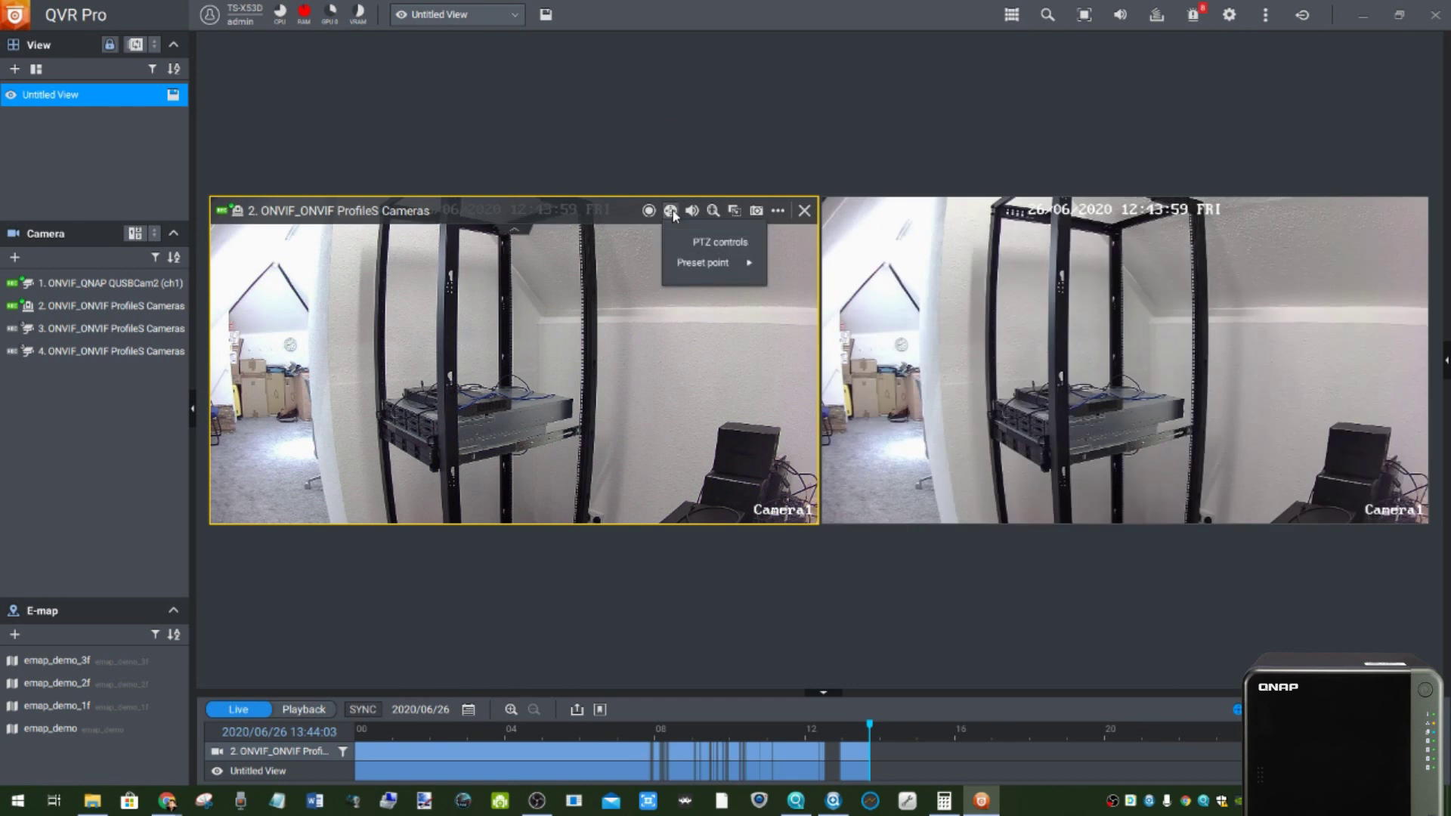
{"action": "left_click", "coordinate": [725, 242]}
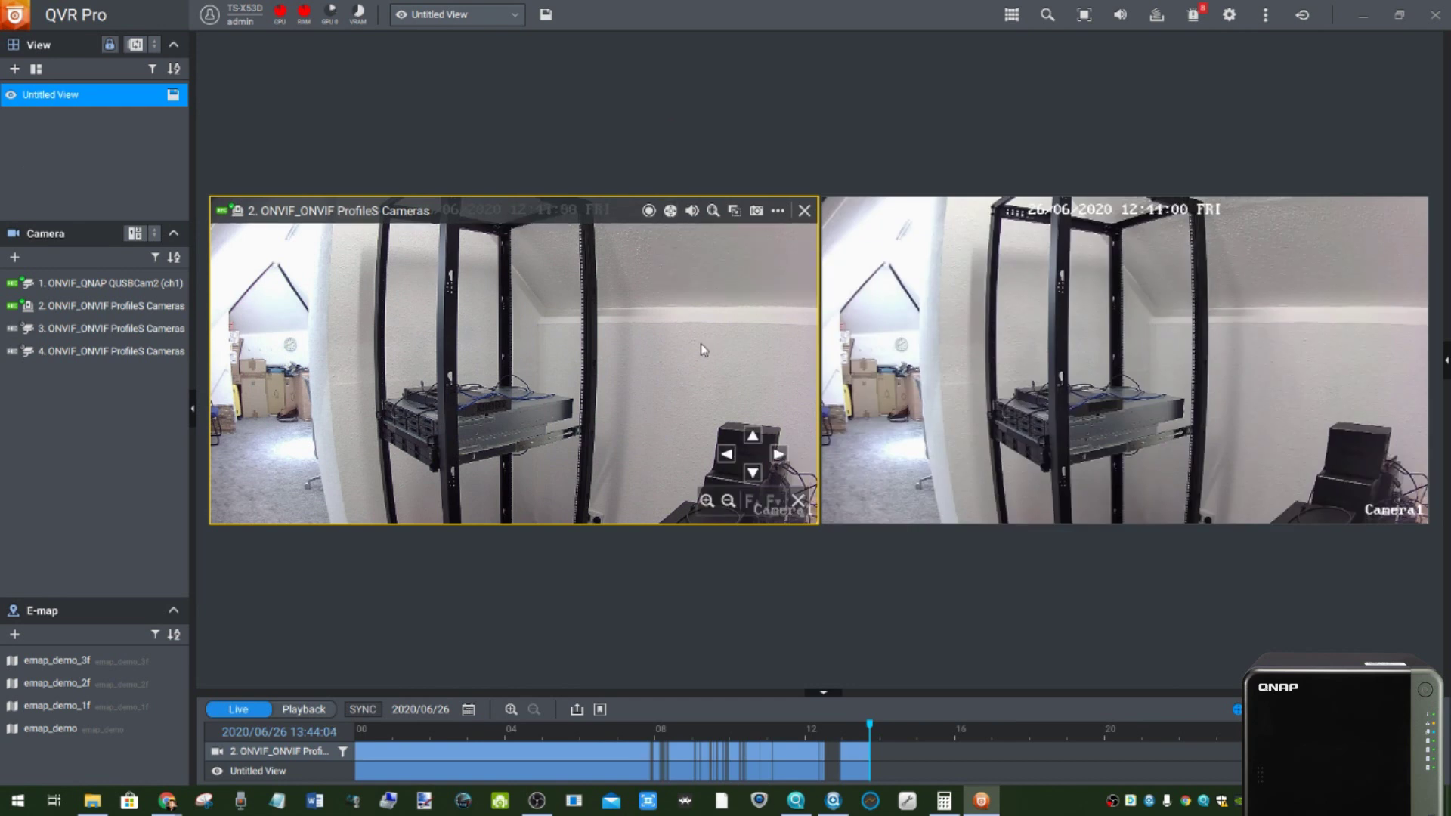
{"action": "left_click", "coordinate": [728, 453]}
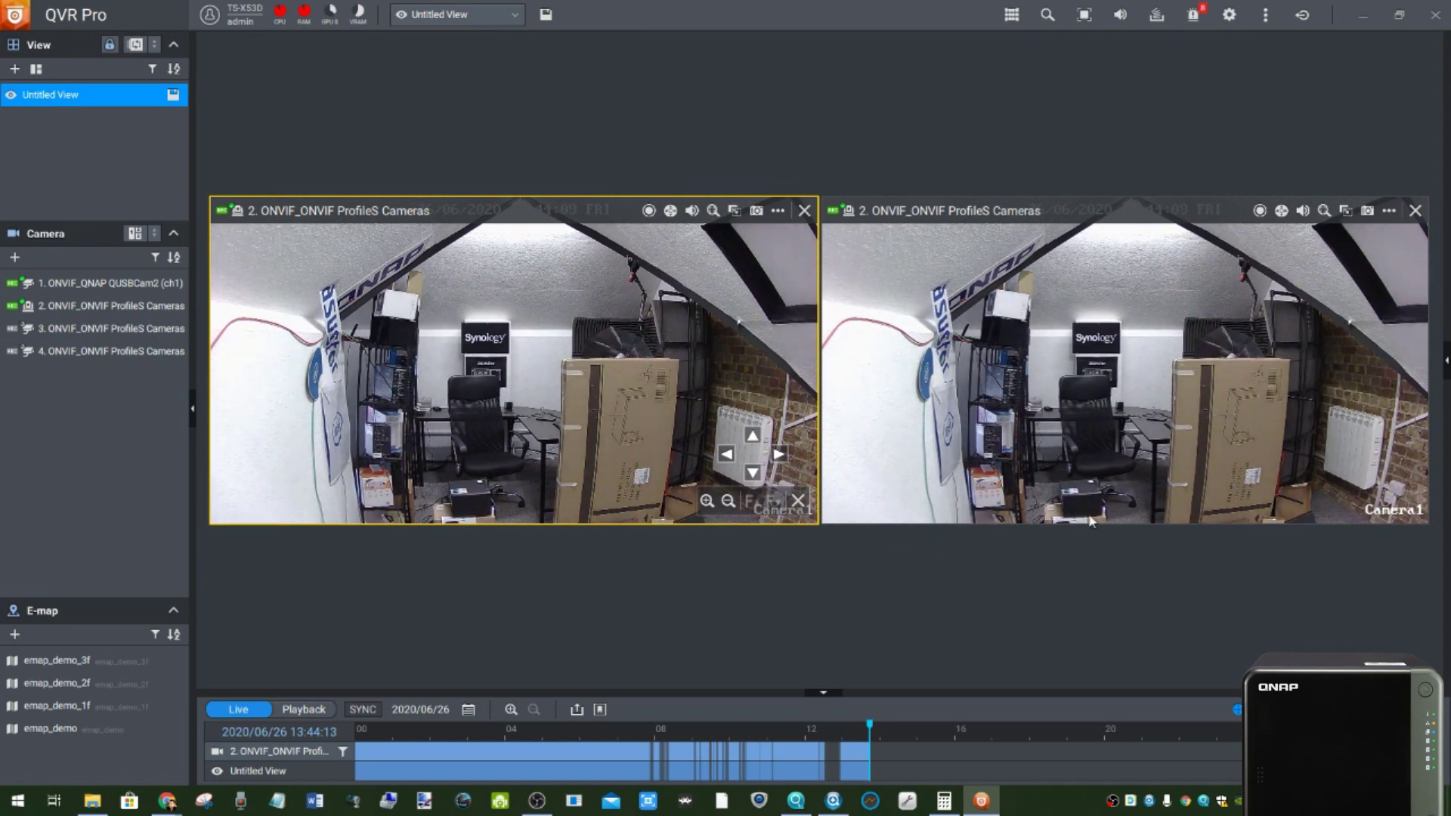
{"action": "left_click_drag", "start_coordinate": [83, 284], "coordinate": [471, 358]}
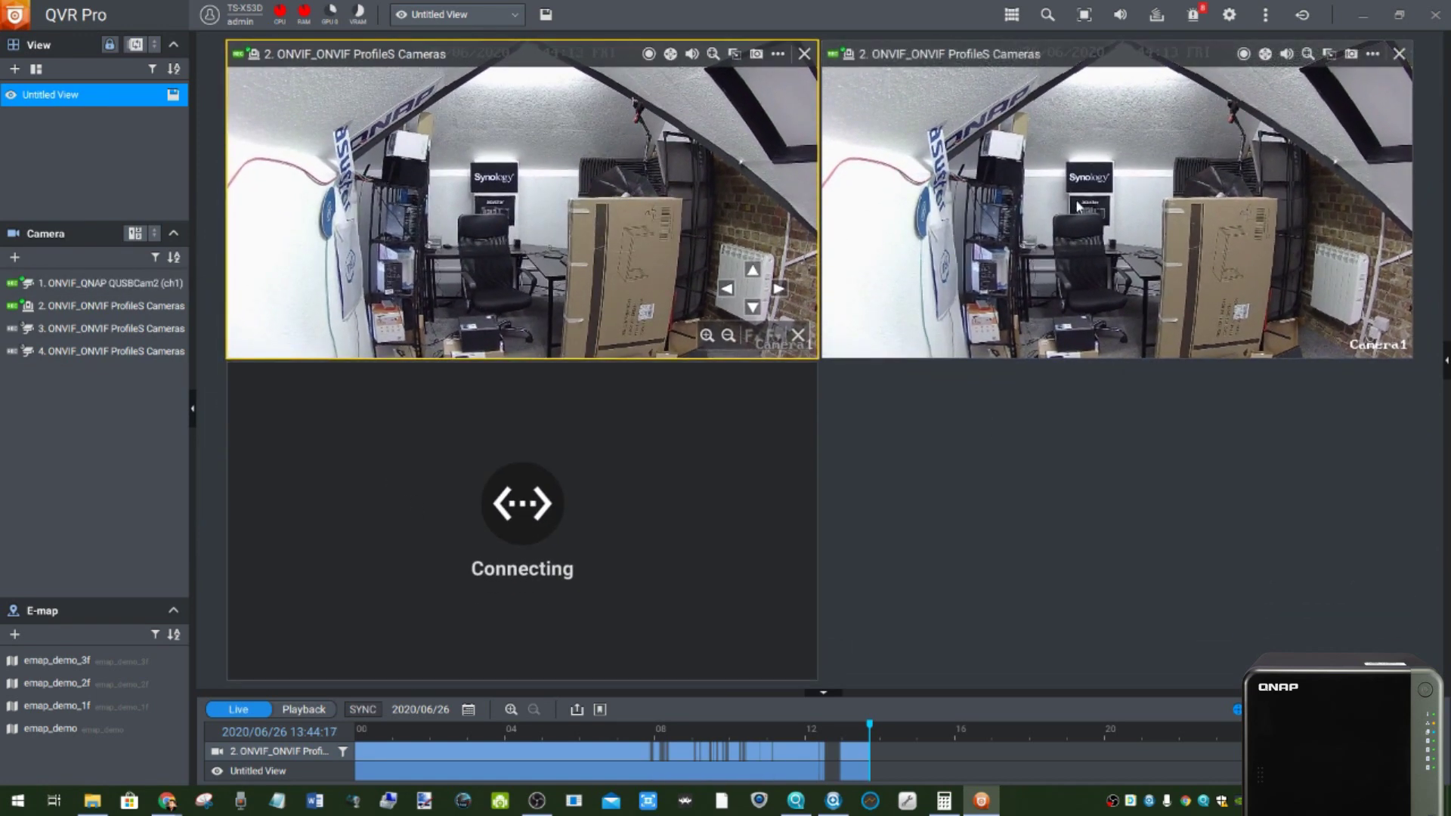
{"action": "left_click", "coordinate": [1337, 198]}
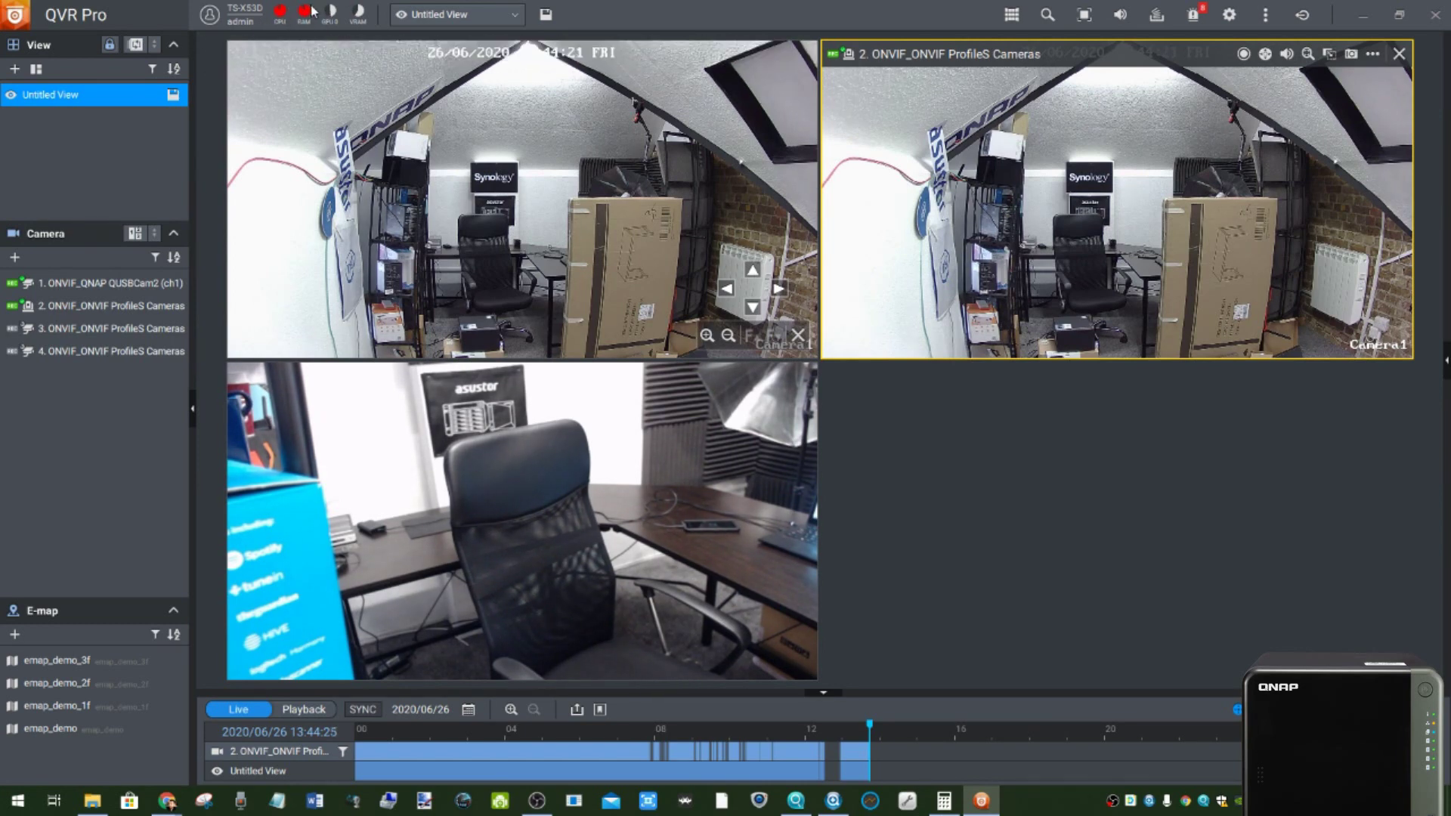
- Digitally zoom camera 2's tile onto the chair and desk, then return to the QVR Pro browser window
{"action": "mouse_move", "coordinate": [281, 19]}
{"action": "left_click", "coordinate": [1307, 54]}
{"action": "left_click_drag", "start_coordinate": [1291, 89], "coordinate": [1346, 89]}
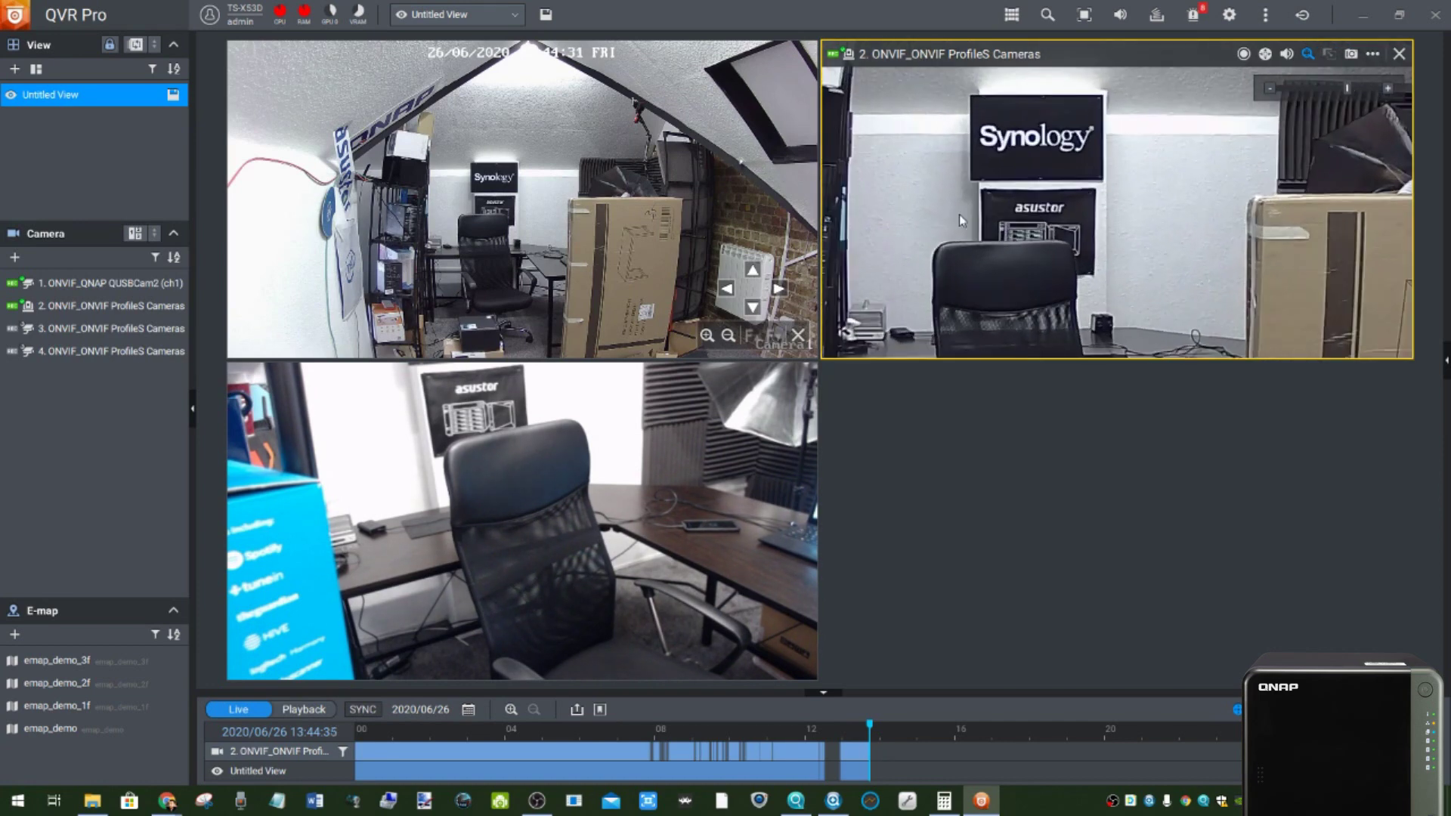
{"action": "left_click_drag", "start_coordinate": [1088, 302], "coordinate": [1074, 151]}
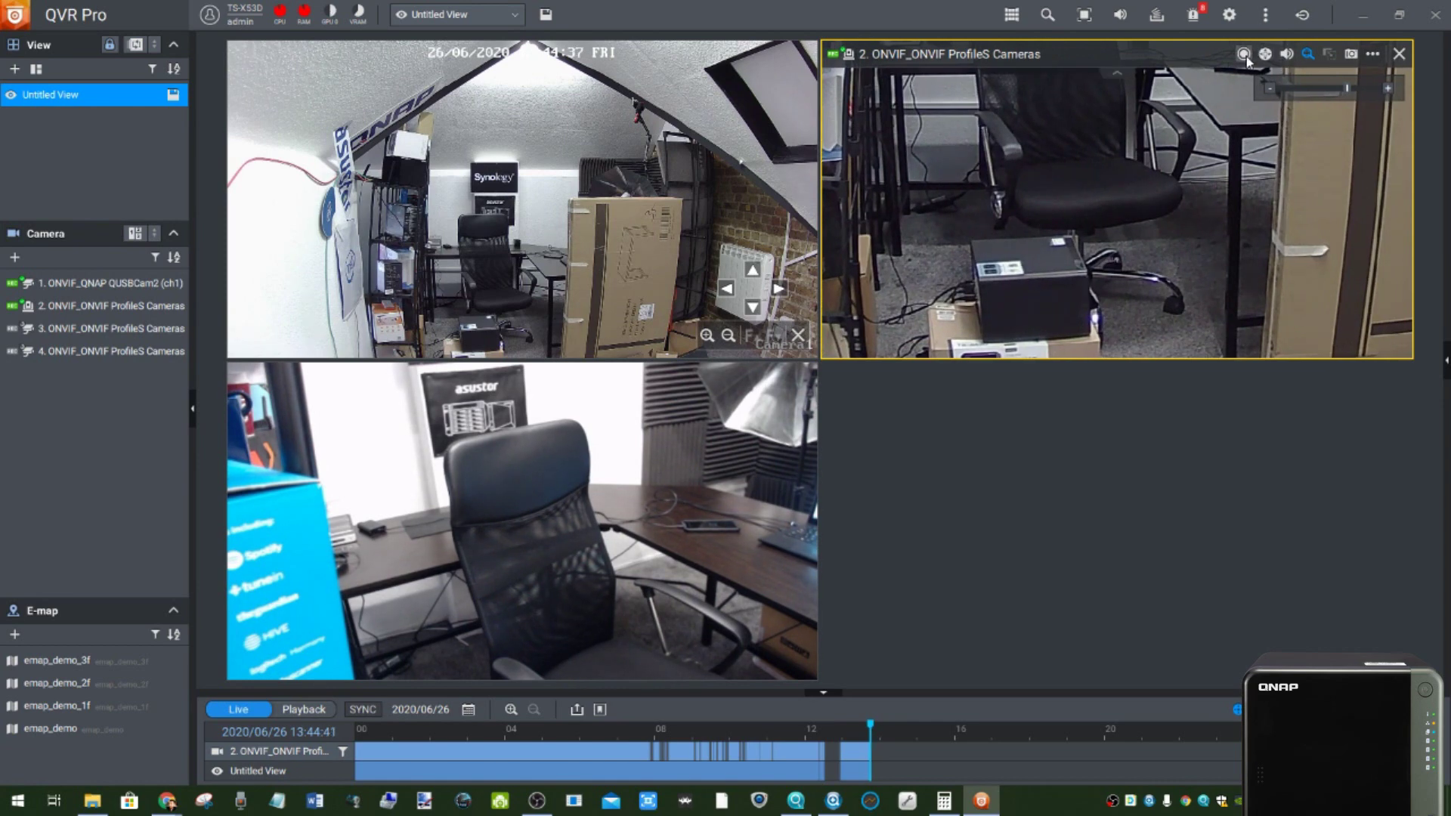
{"action": "left_click", "coordinate": [1370, 57]}
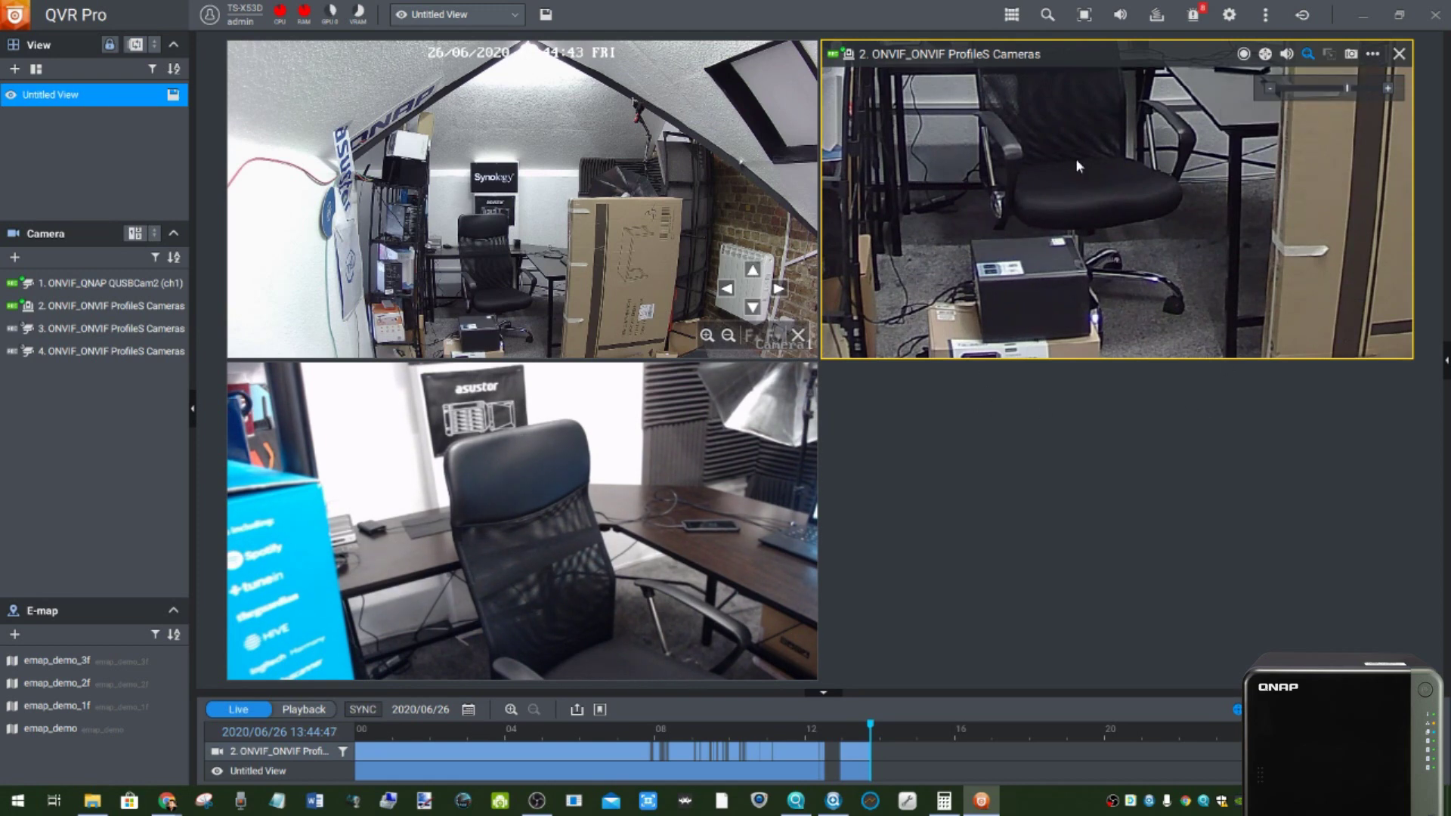
{"action": "scroll", "coordinate": [1076, 157], "scroll_direction": "up", "scroll_amount": 2}
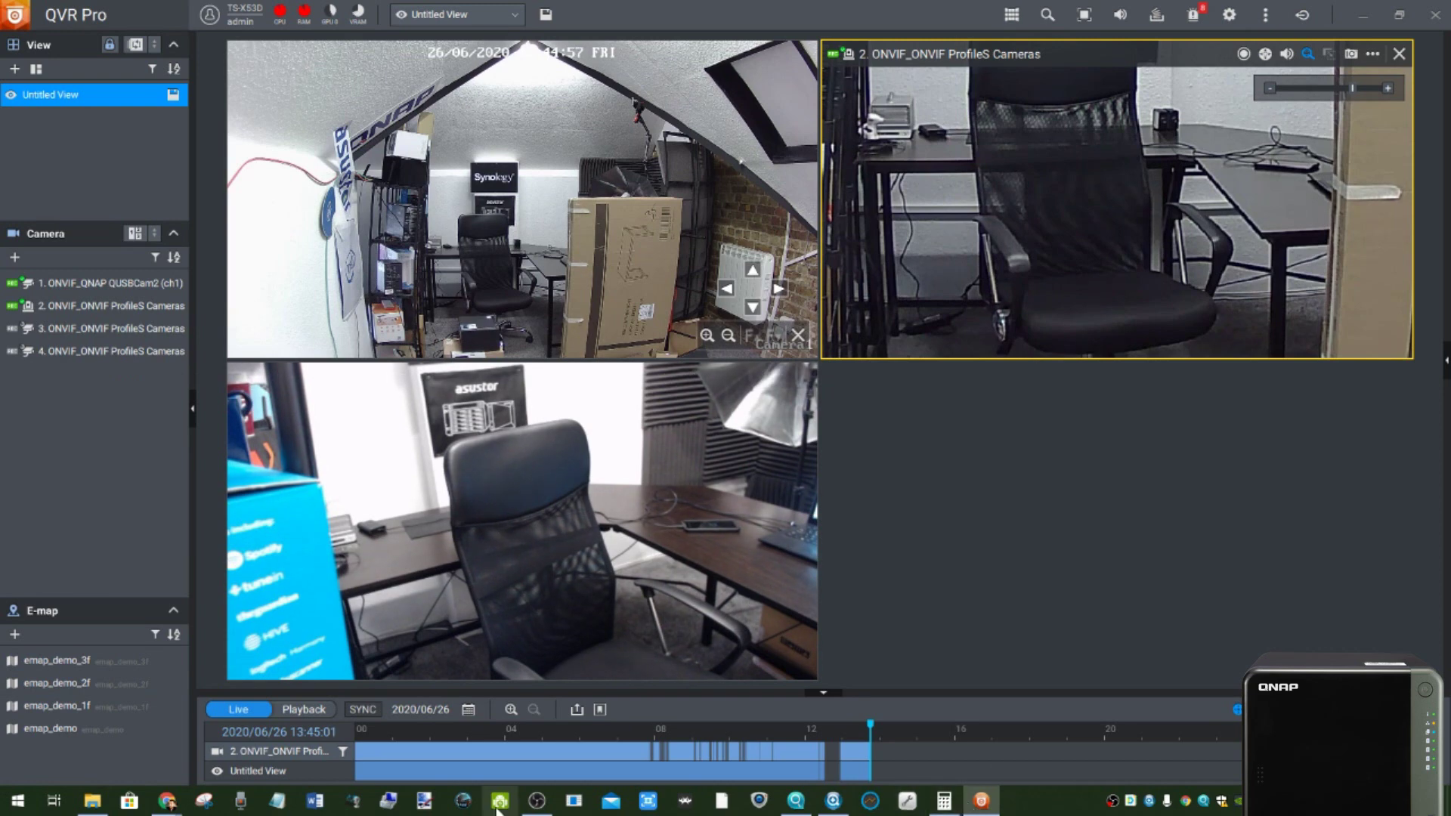
{"action": "mouse_move", "coordinate": [167, 801]}
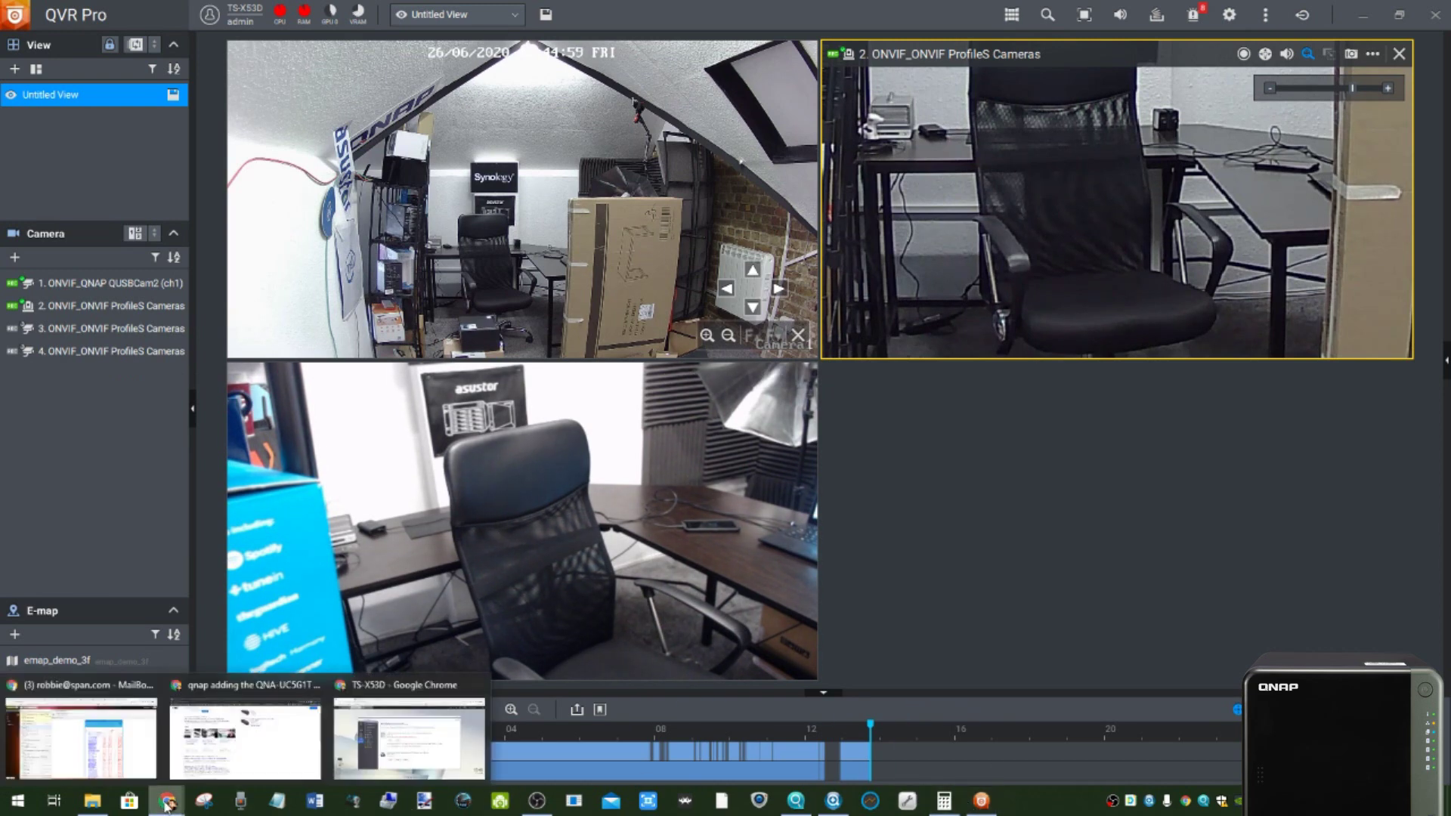
{"action": "left_click", "coordinate": [384, 731]}
- Delete the channel 3 camera in QVR Pro's Camera Settings, then return to QVR Pro Client
{"action": "left_click", "coordinate": [299, 13]}
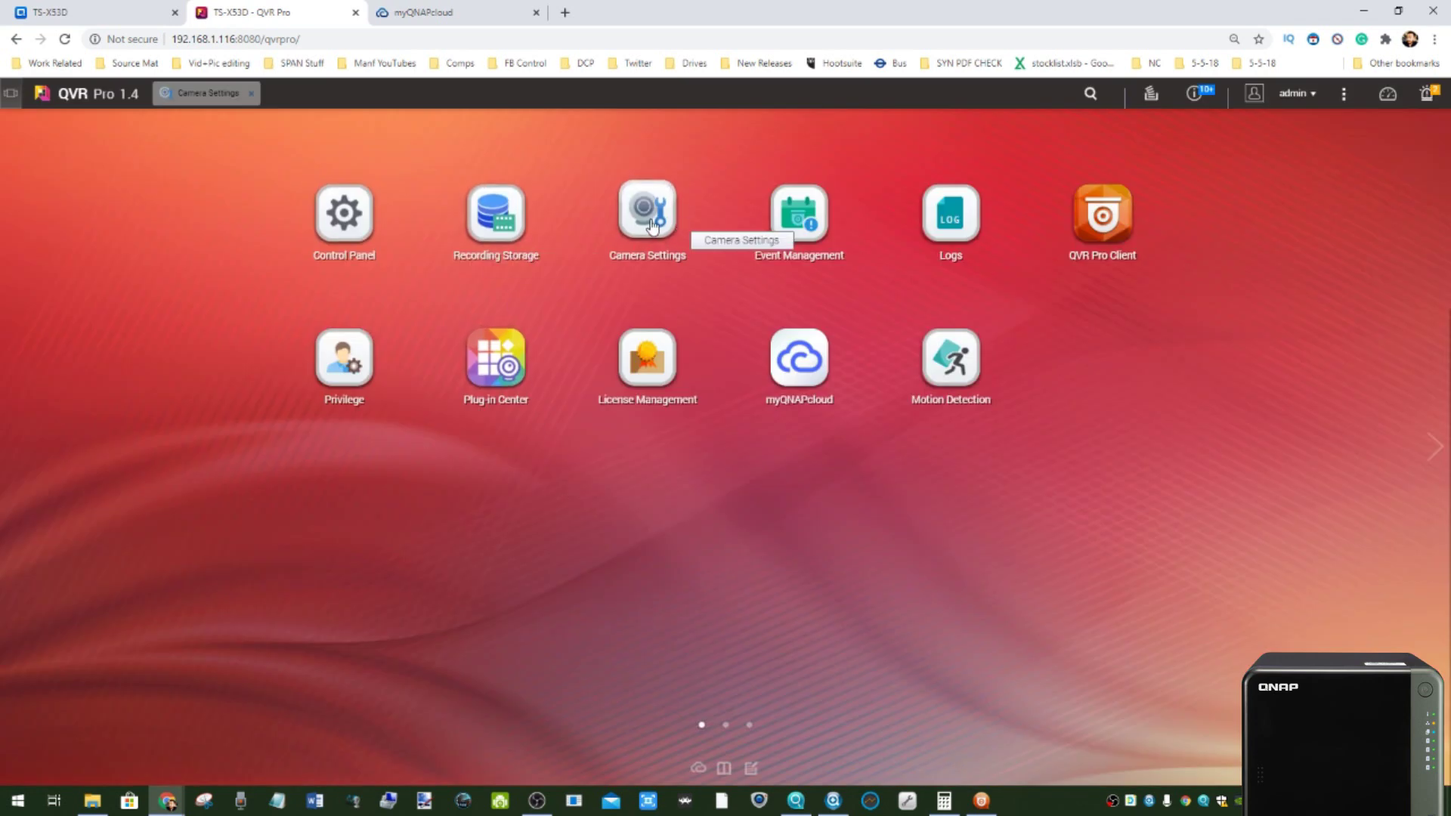
{"action": "left_click", "coordinate": [650, 213]}
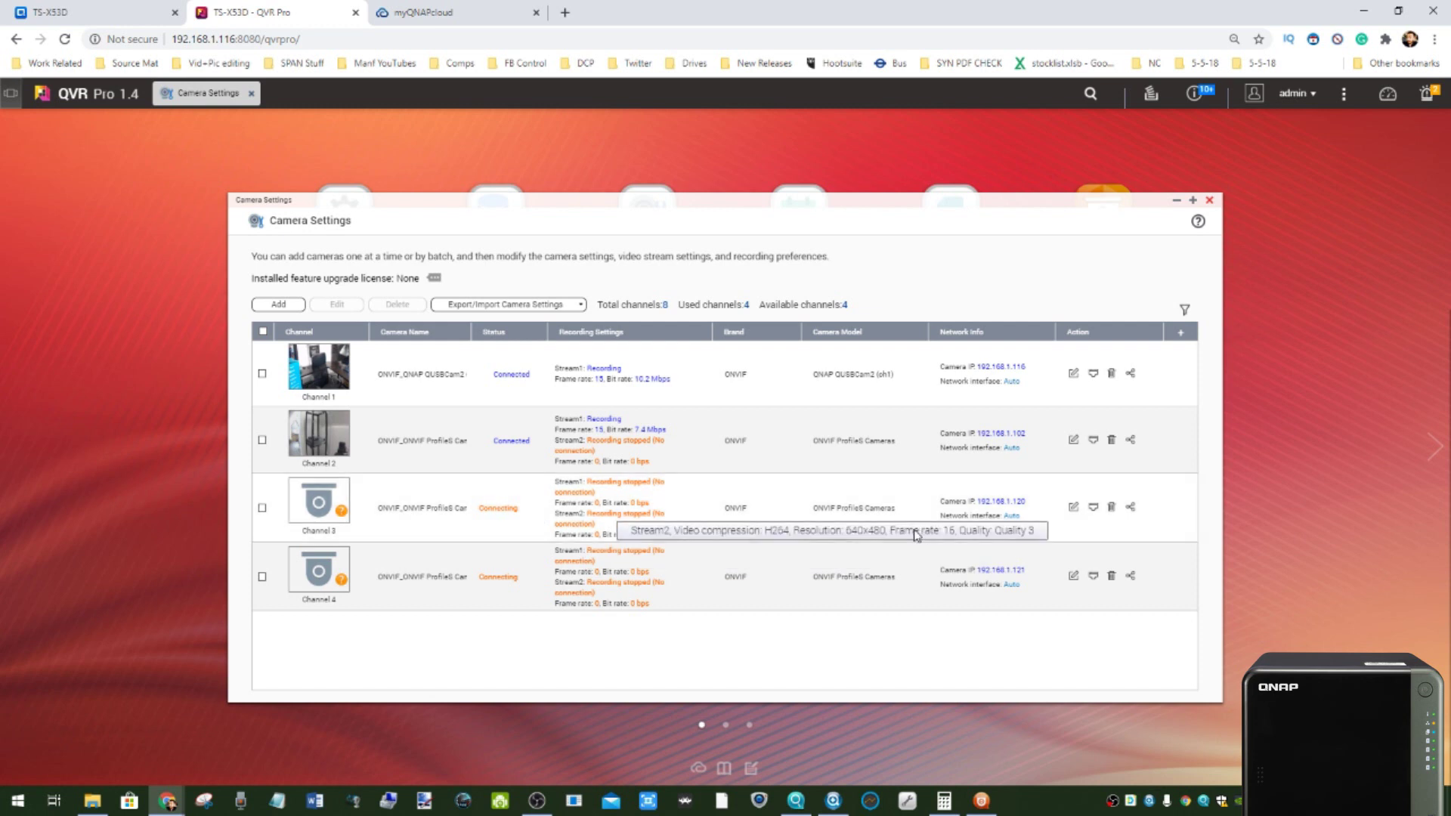
{"action": "left_click", "coordinate": [1122, 512]}
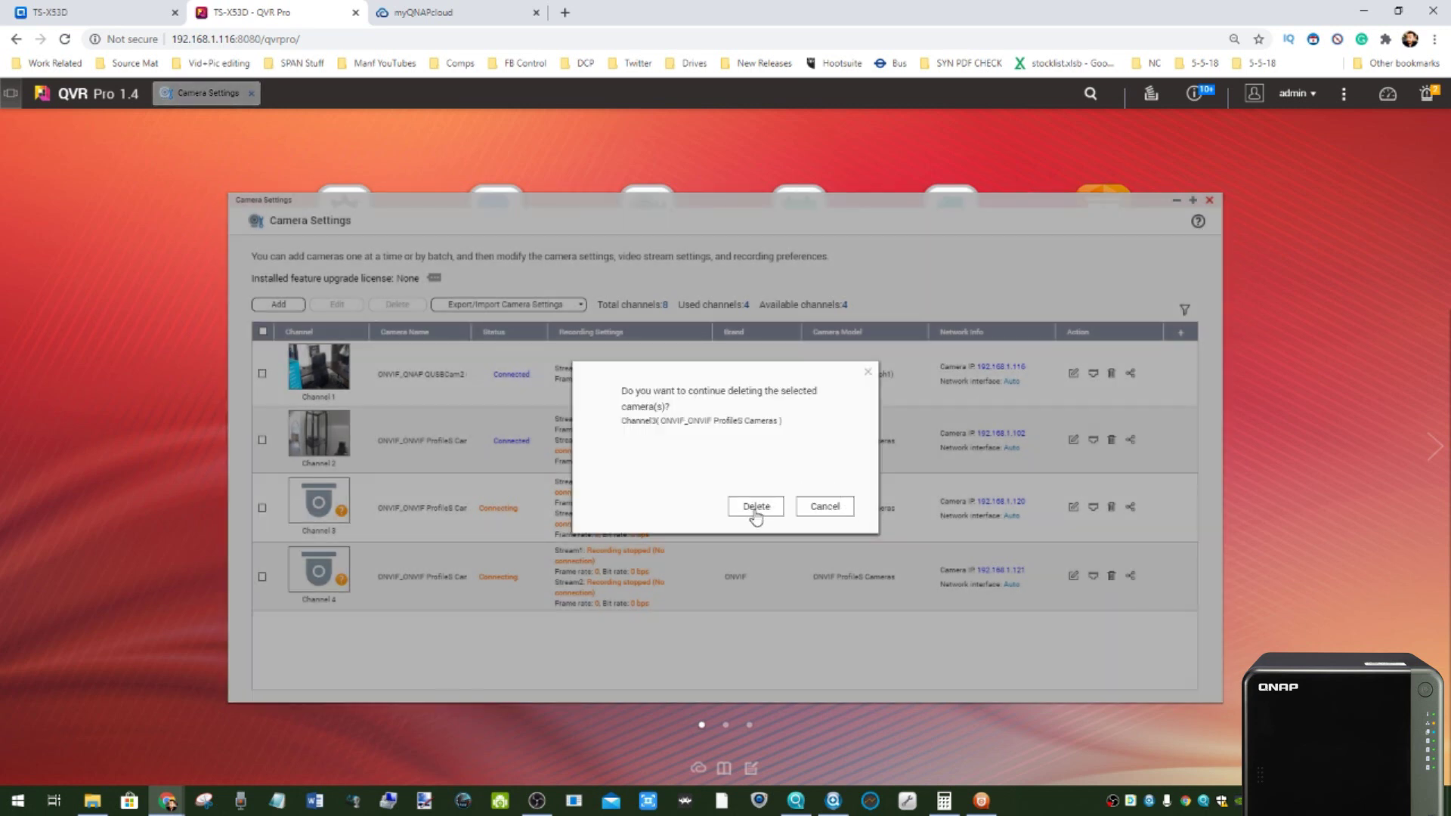
{"action": "left_click", "coordinate": [752, 509]}
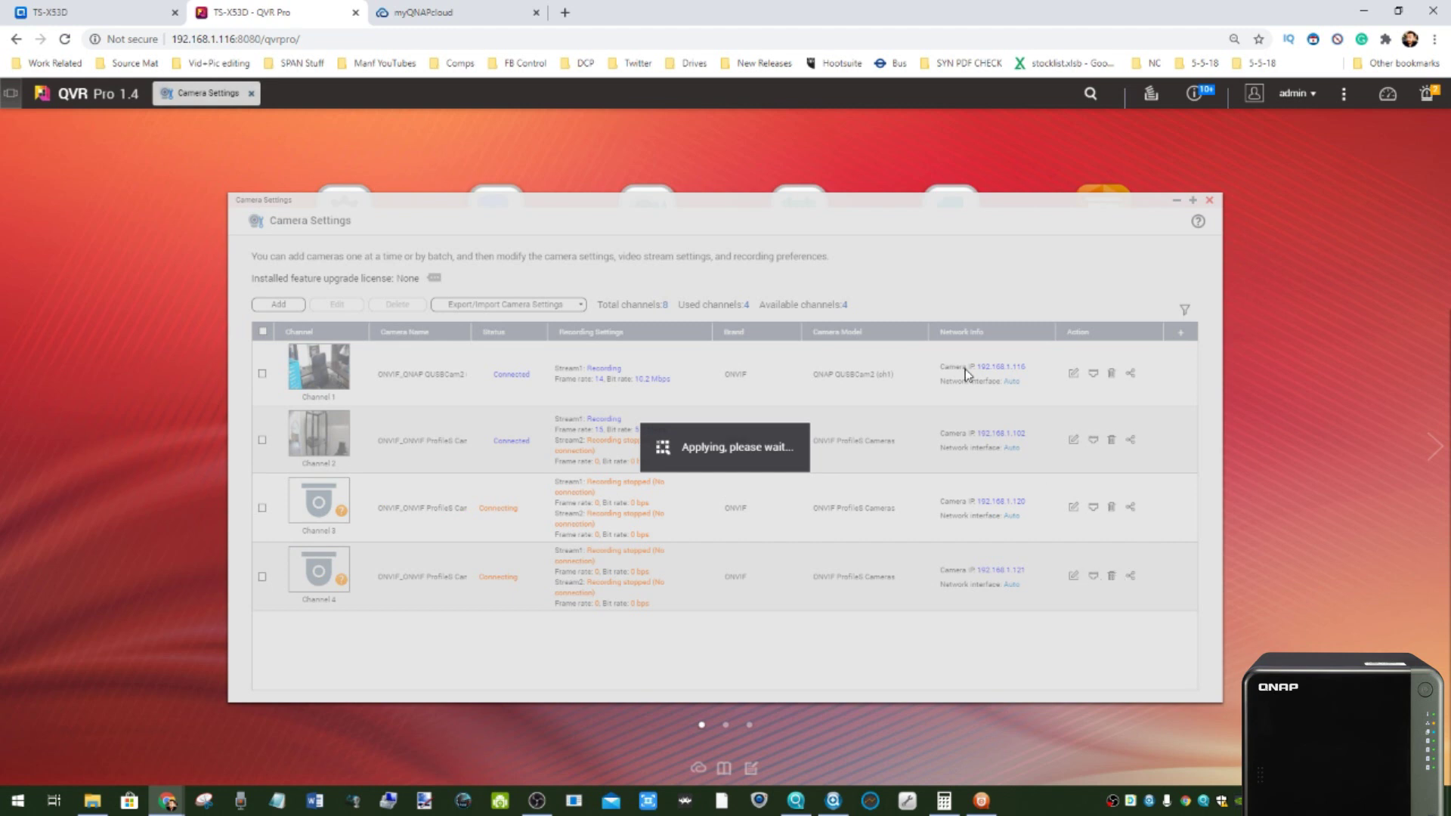
{"action": "left_click", "coordinate": [981, 800]}
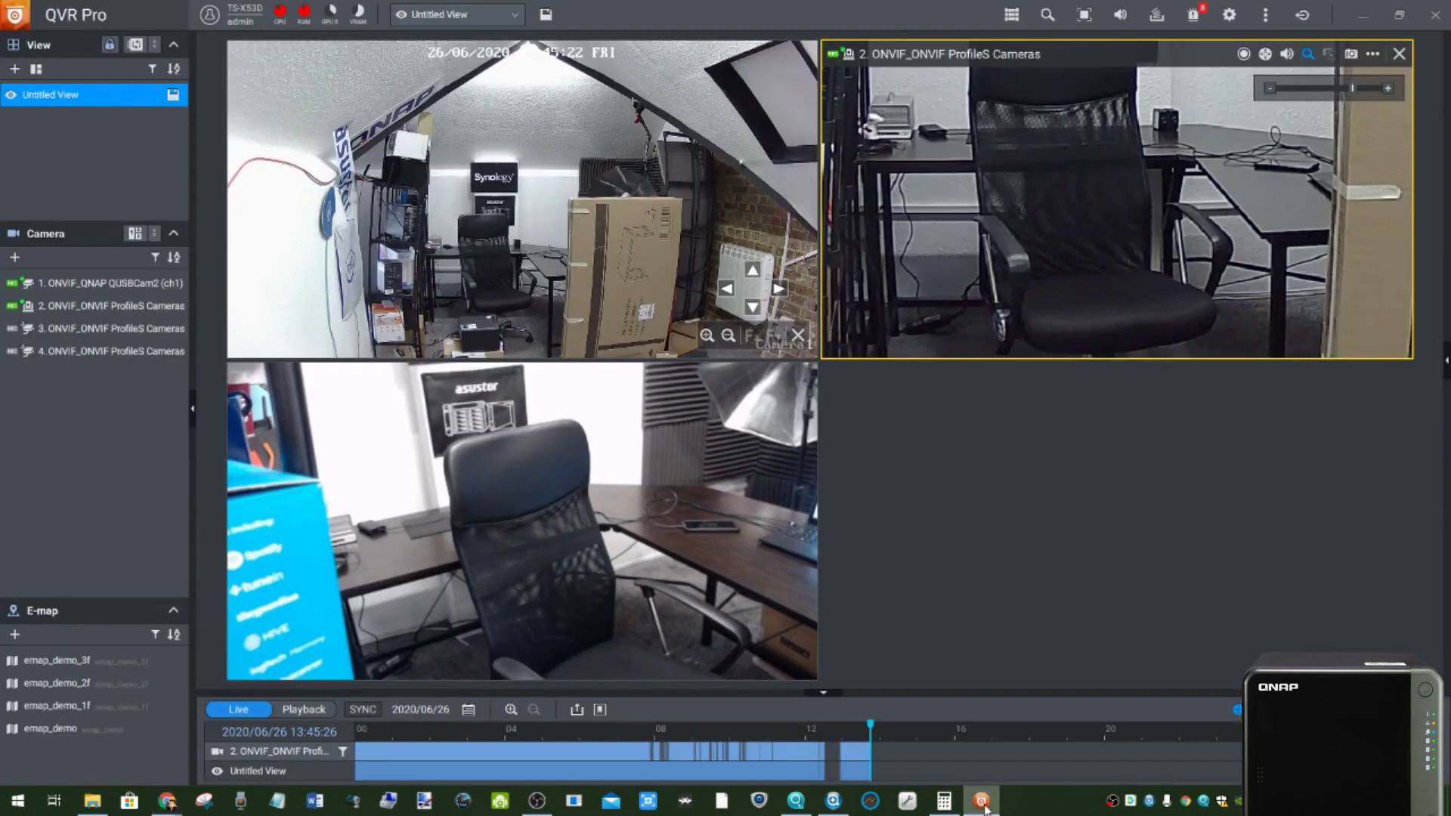
- Tilt camera 2 down twice toward the floor and cables, then go back to the browser's Camera Settings
{"action": "left_click", "coordinate": [525, 265]}
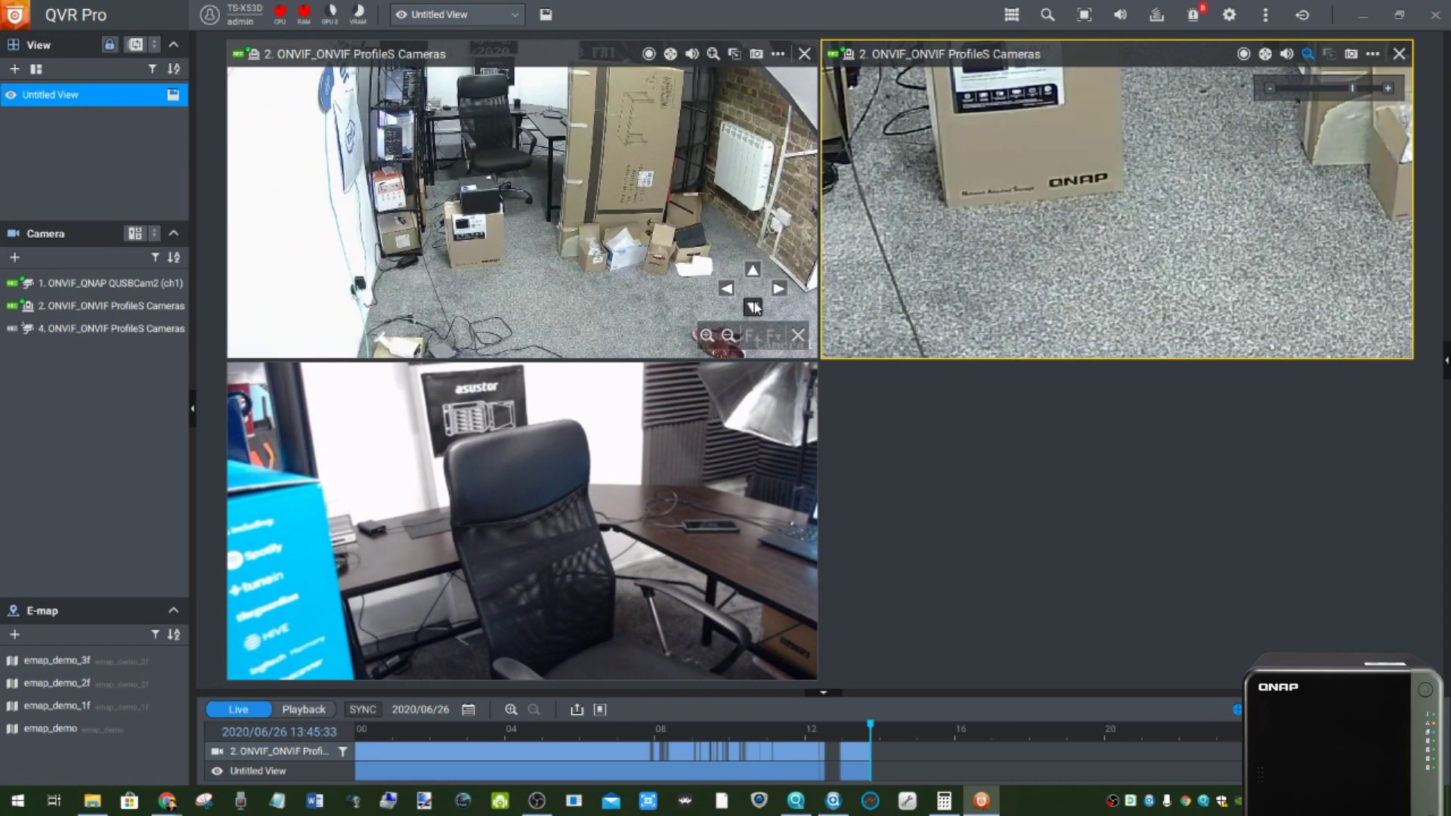
{"action": "left_click", "coordinate": [515, 270]}
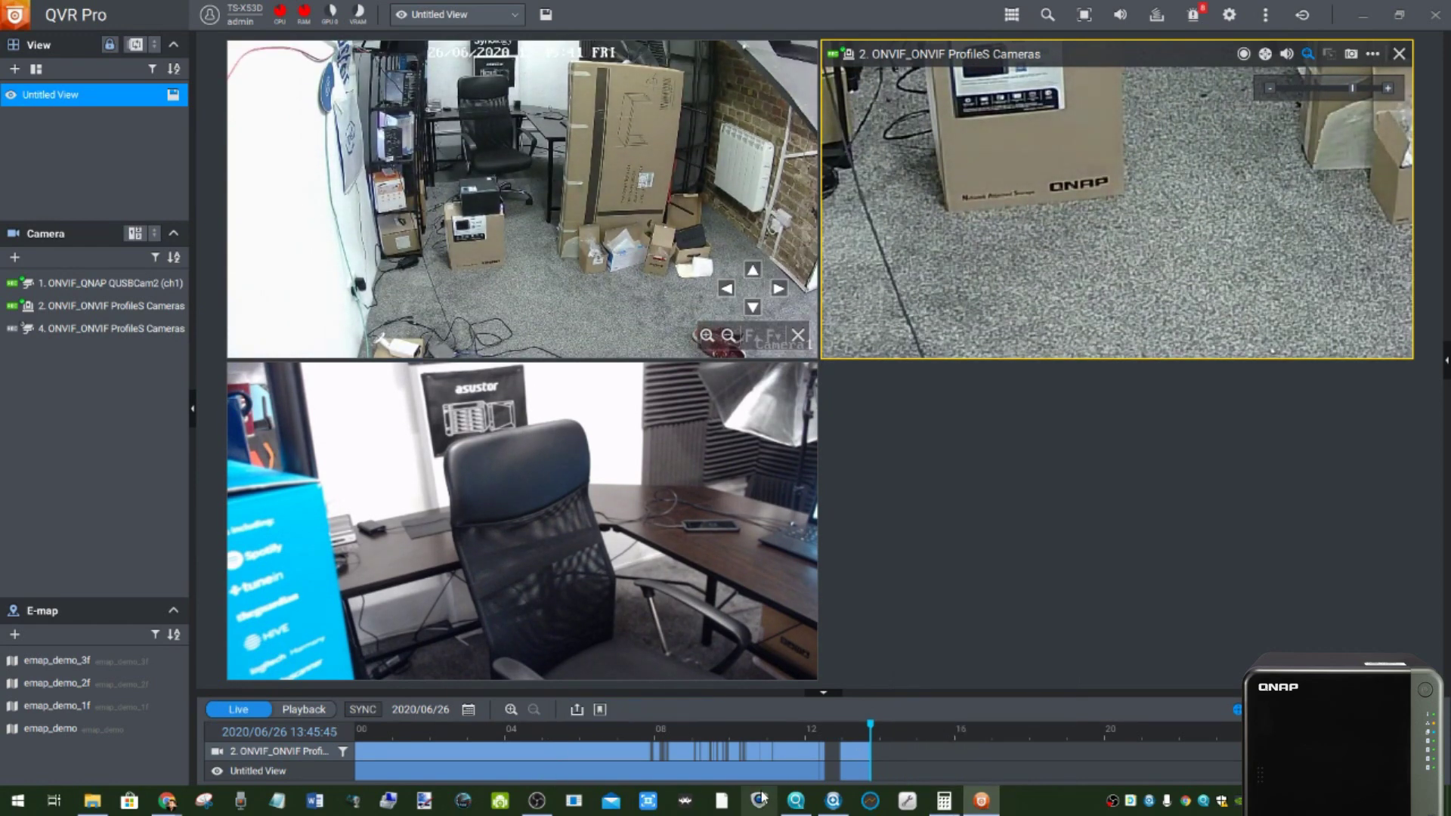
{"action": "mouse_move", "coordinate": [165, 807]}
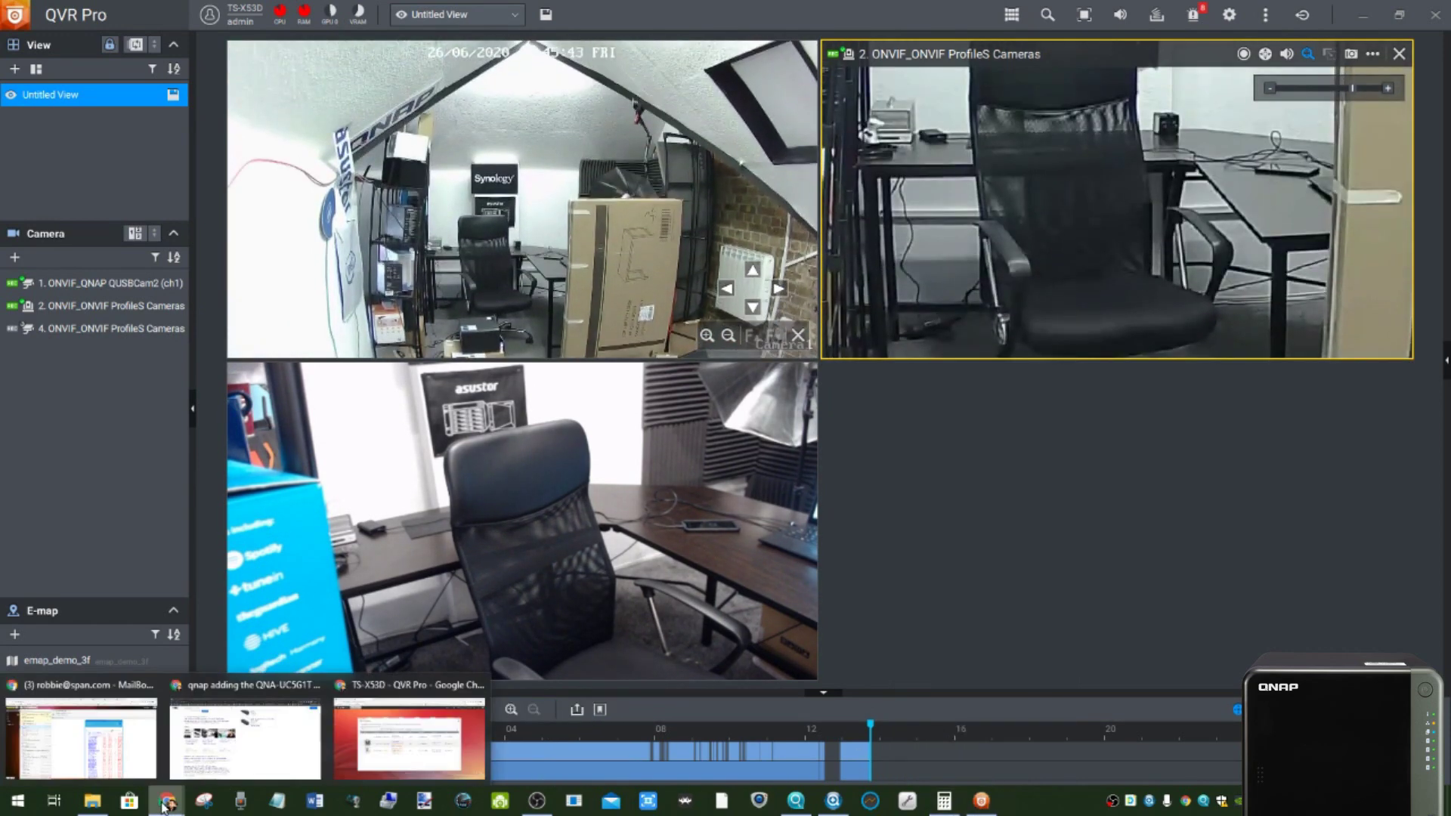
{"action": "left_click", "coordinate": [402, 751]}
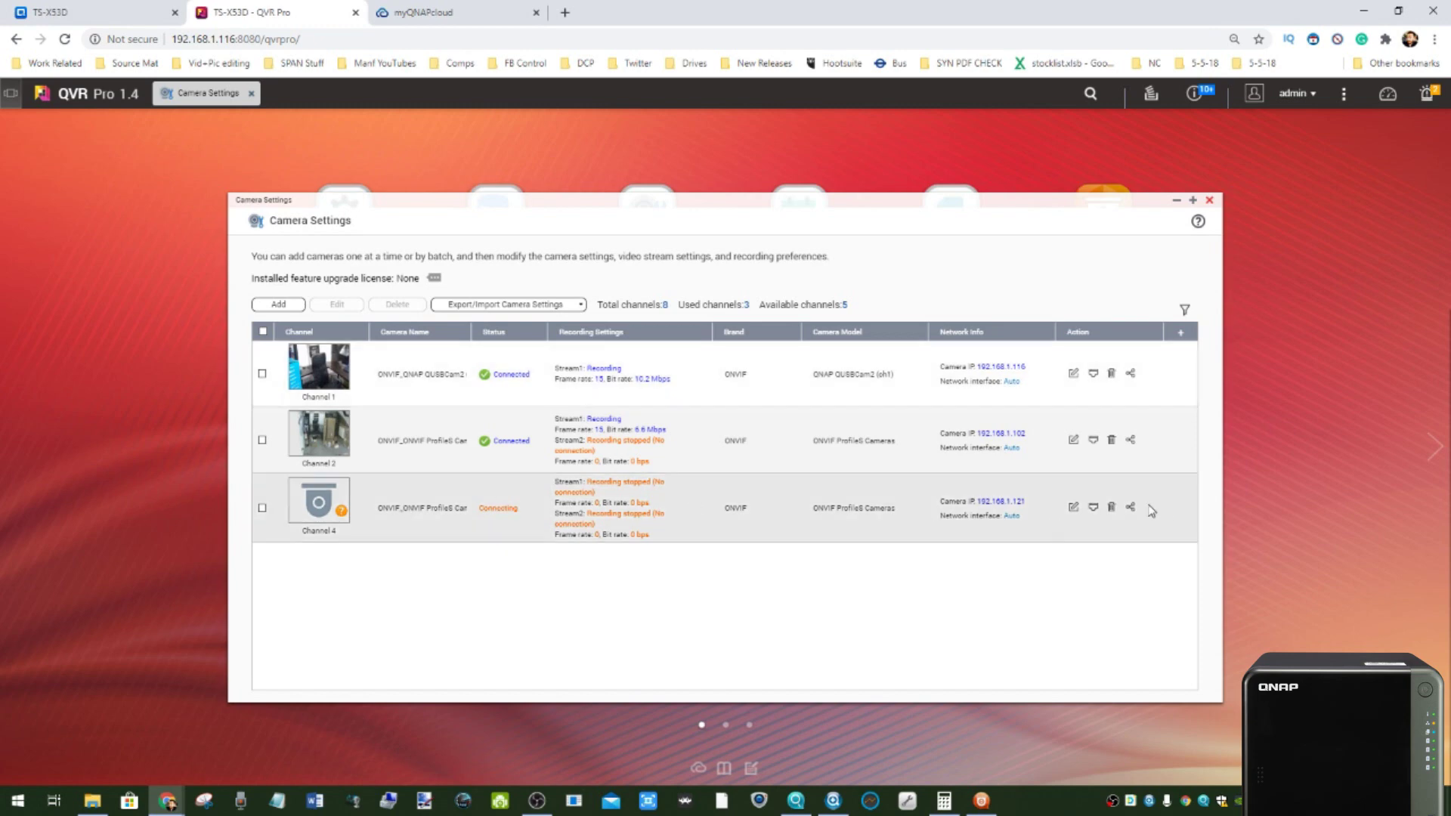
- Delete the channel 4 camera so two cameras remain, then switch to the QTS desktop tab
{"action": "left_click", "coordinate": [1110, 508]}
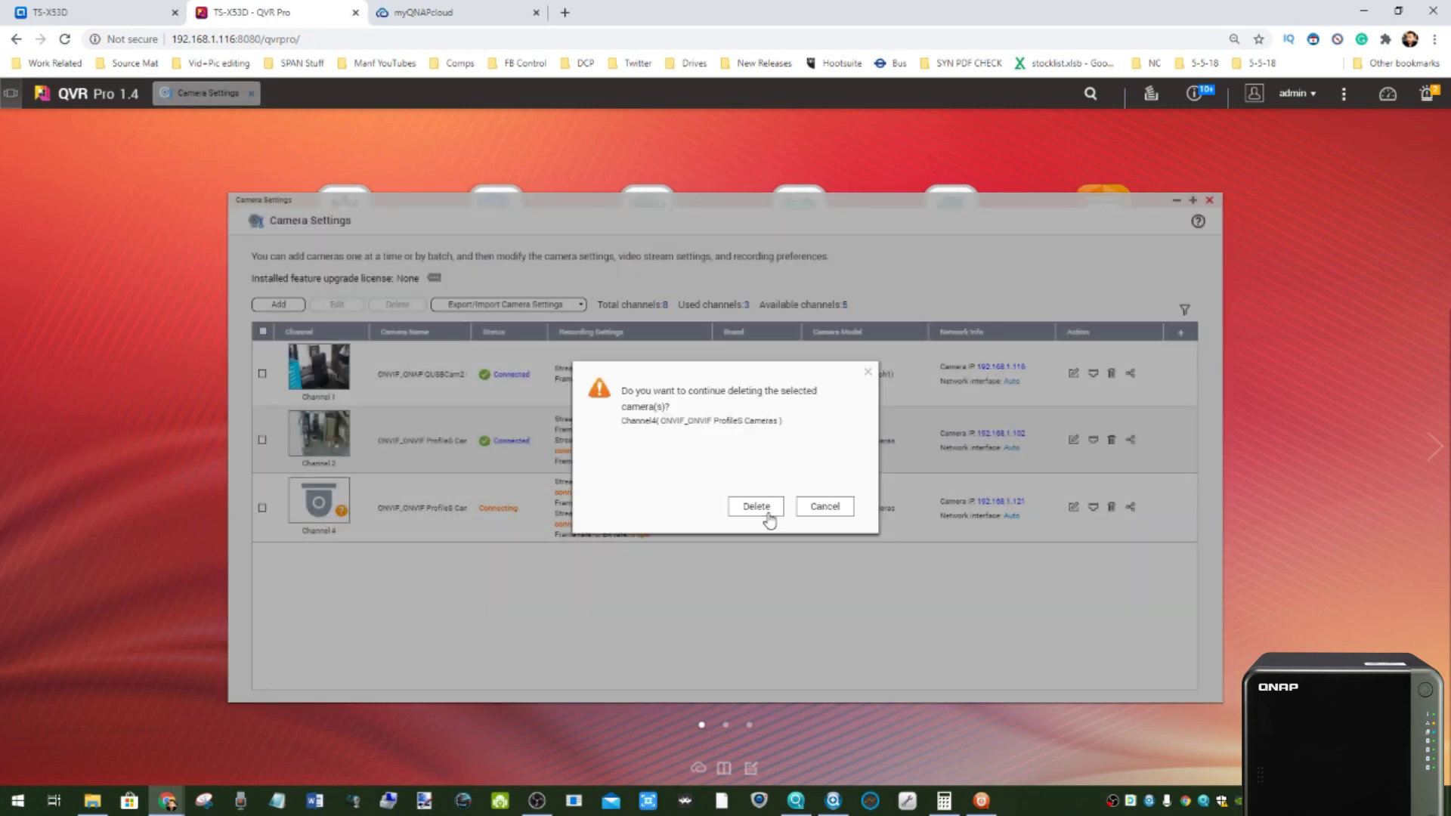
{"action": "left_click", "coordinate": [767, 517]}
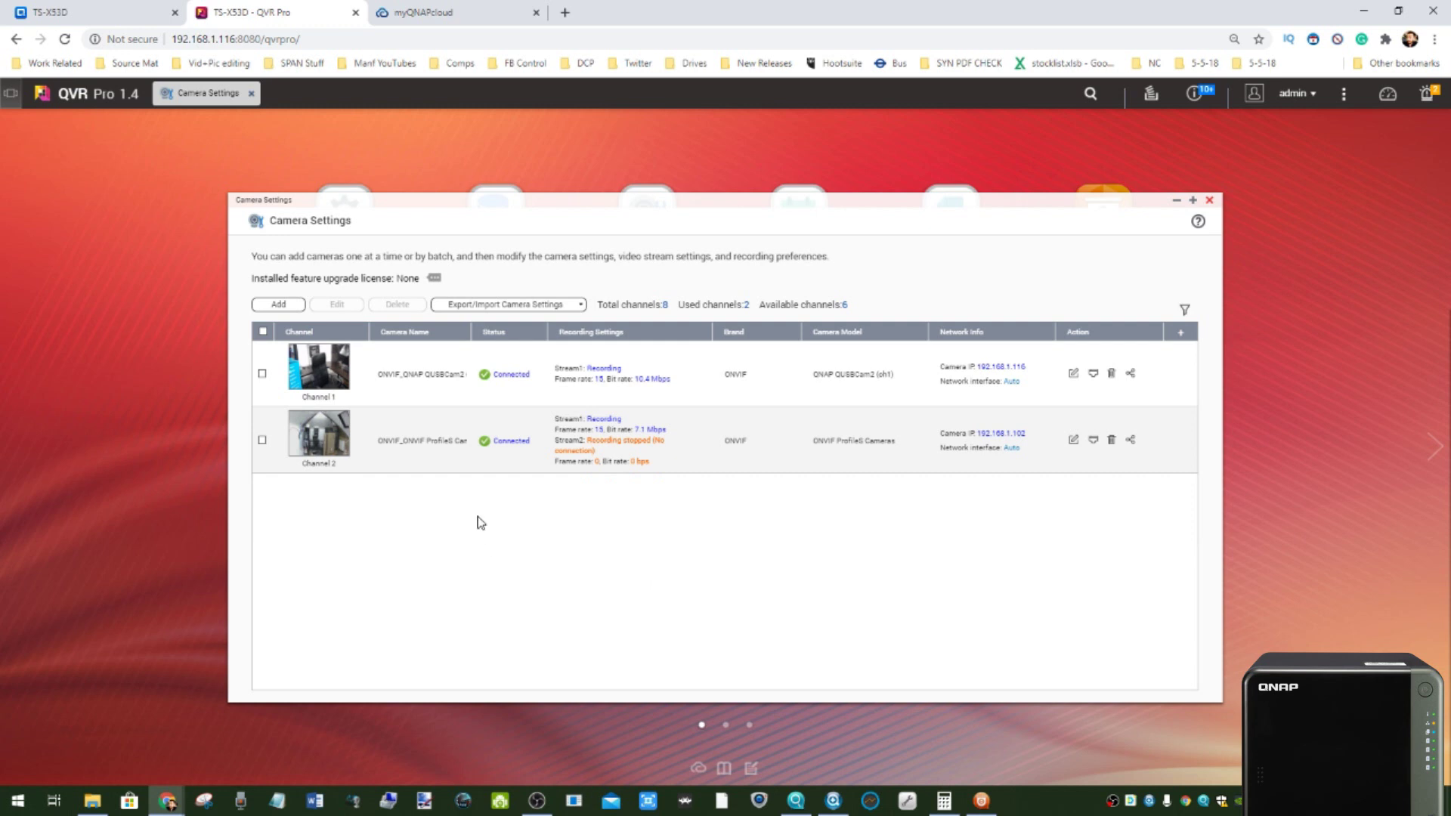
{"action": "left_click", "coordinate": [78, 9]}
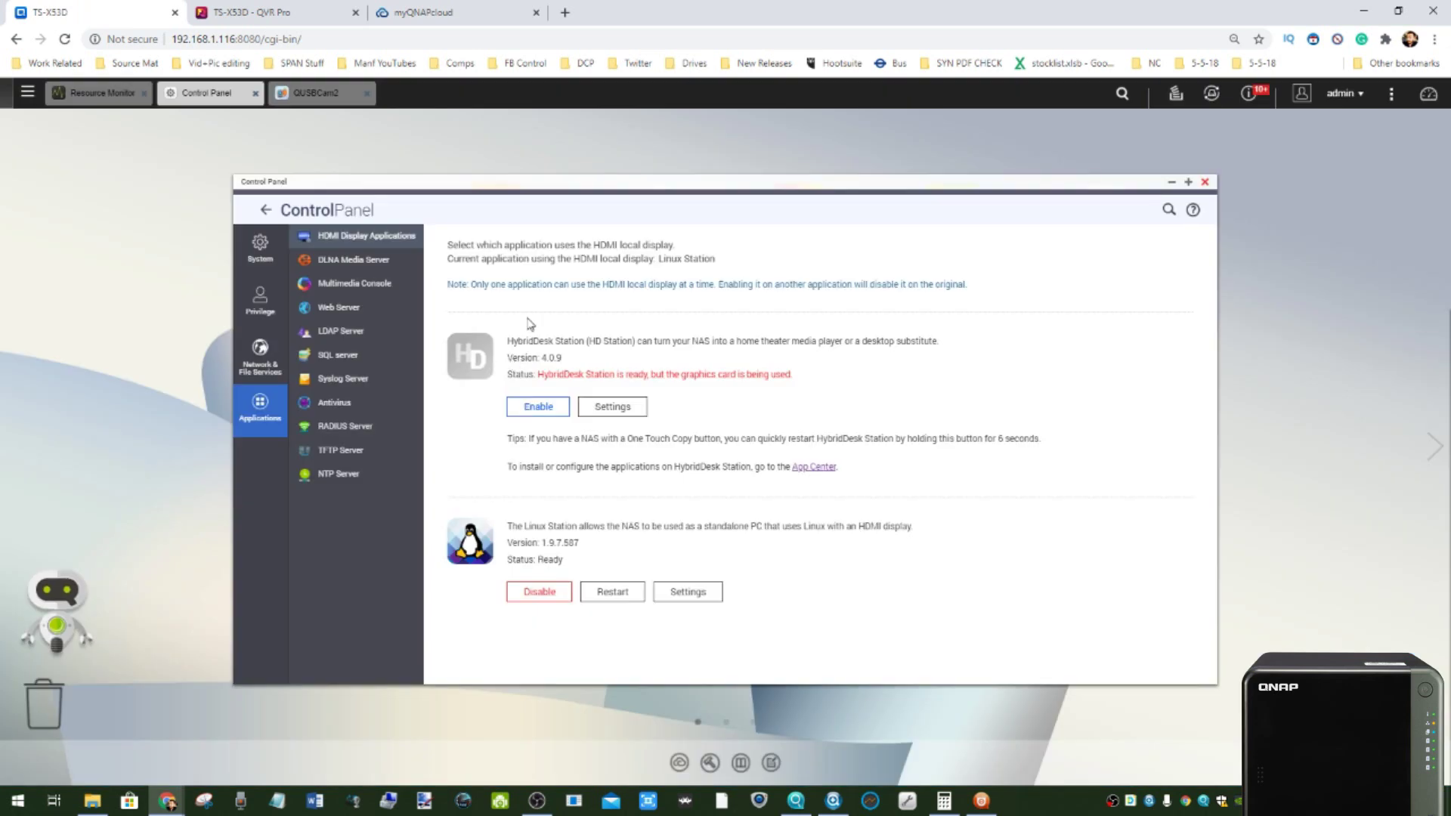
- Close Control Panel and show the second desktop page with HBS 3, QUSBCam2 and QVR Pro
{"action": "left_click", "coordinate": [1206, 182]}
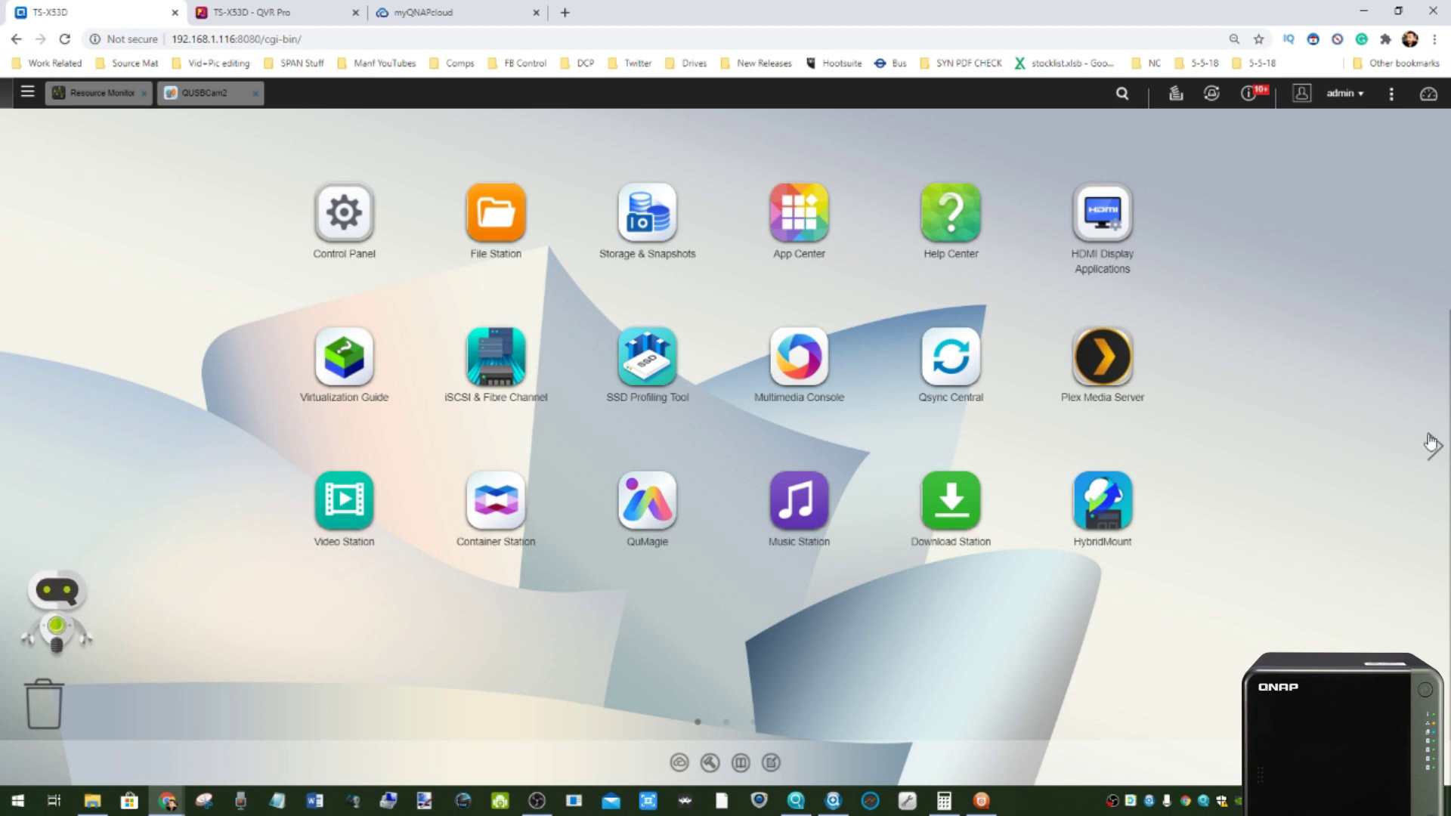
{"action": "left_click", "coordinate": [1432, 446]}
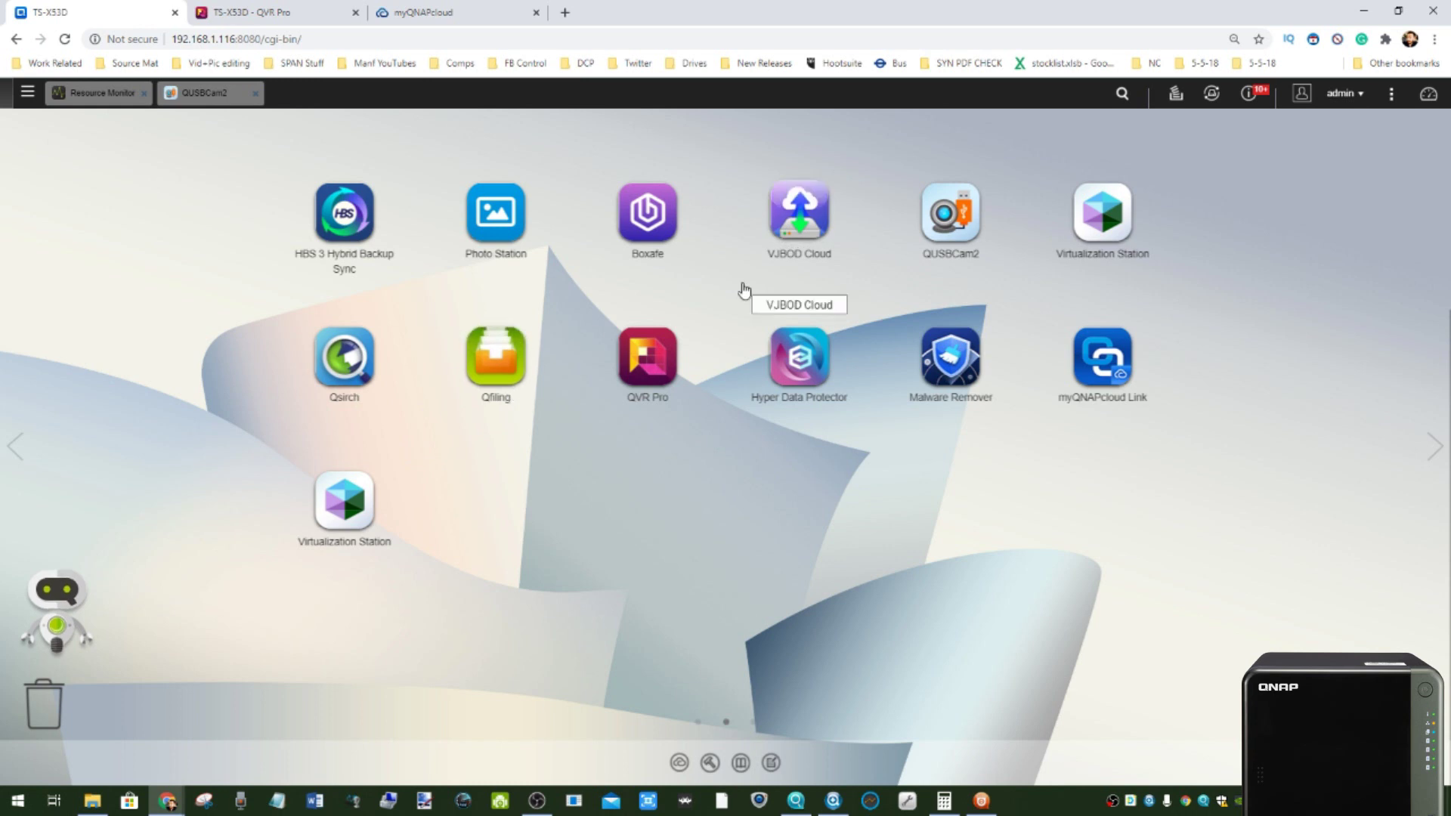
{"action": "left_click", "coordinate": [805, 366]}
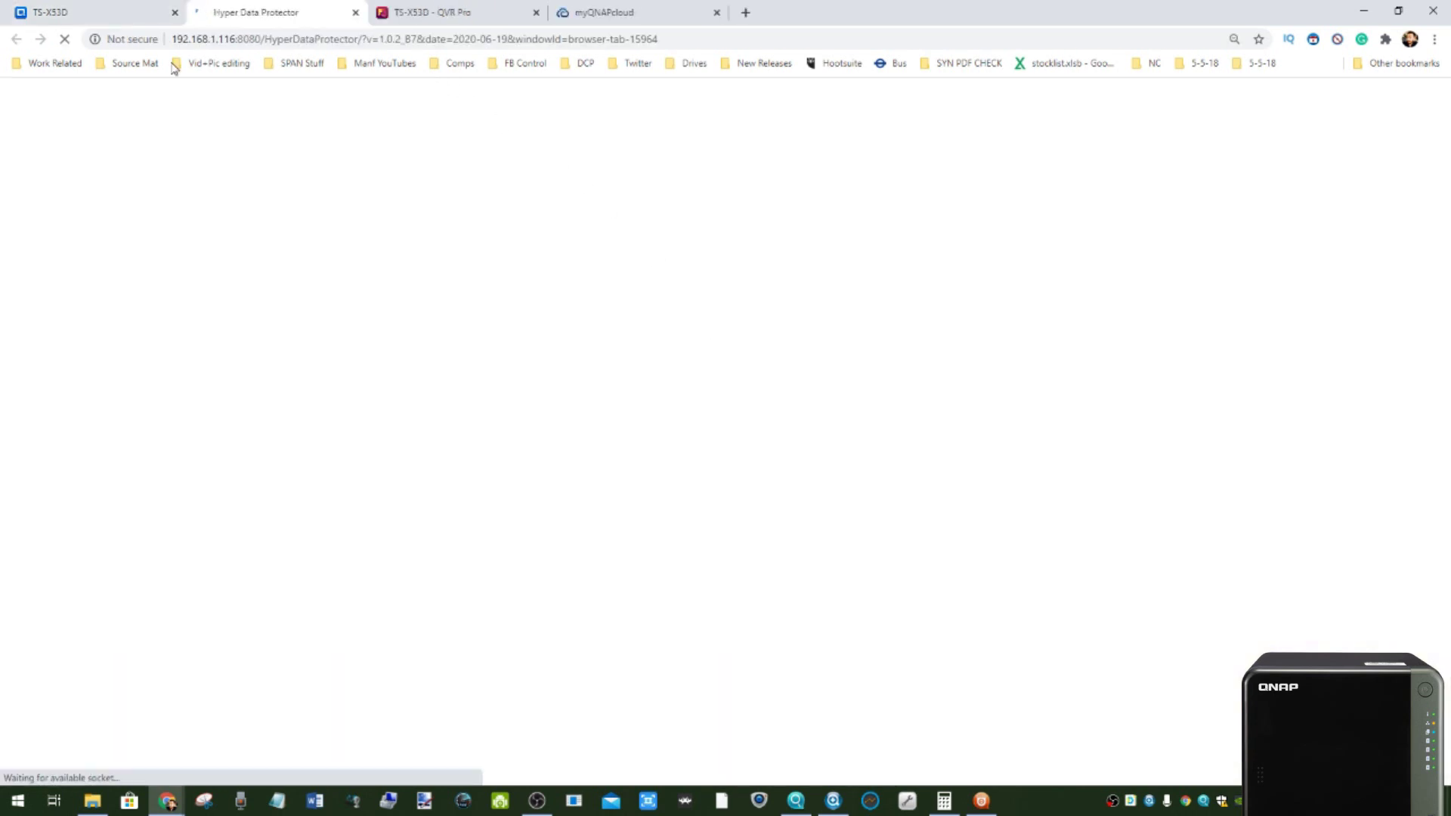
{"action": "left_click", "coordinate": [115, 15]}
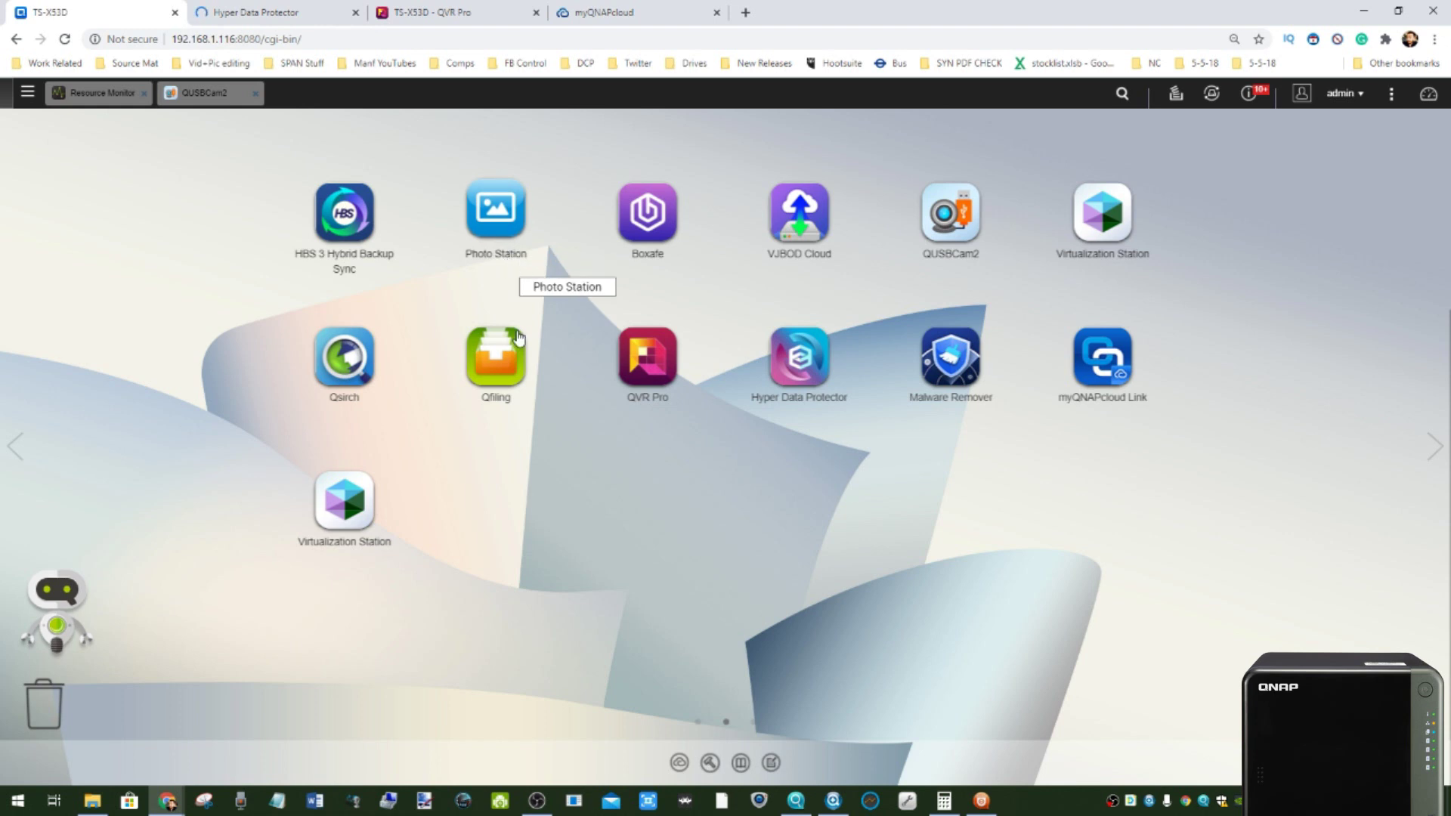
{"action": "left_click", "coordinate": [280, 8]}
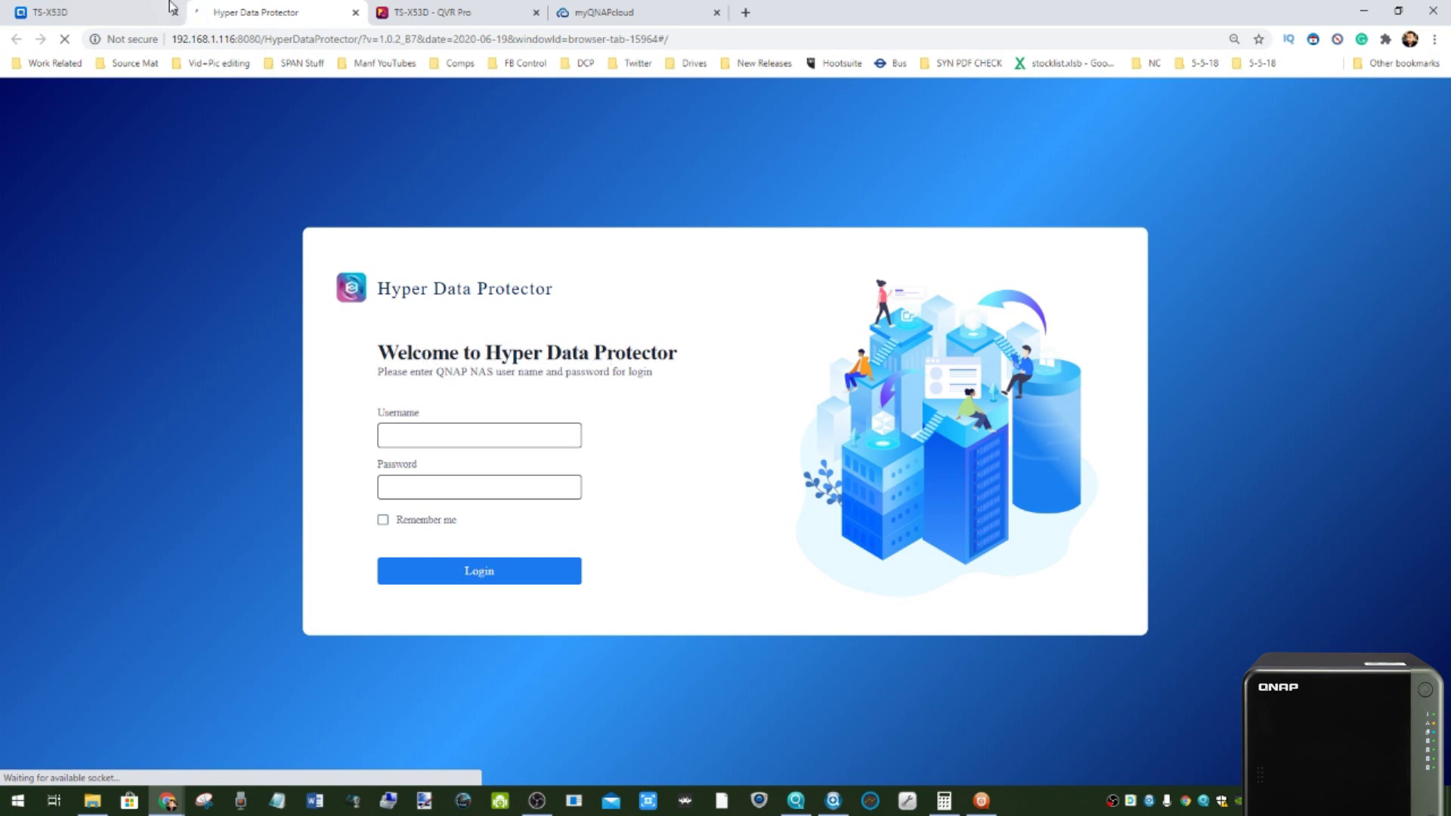
{"action": "left_click", "coordinate": [122, 11]}
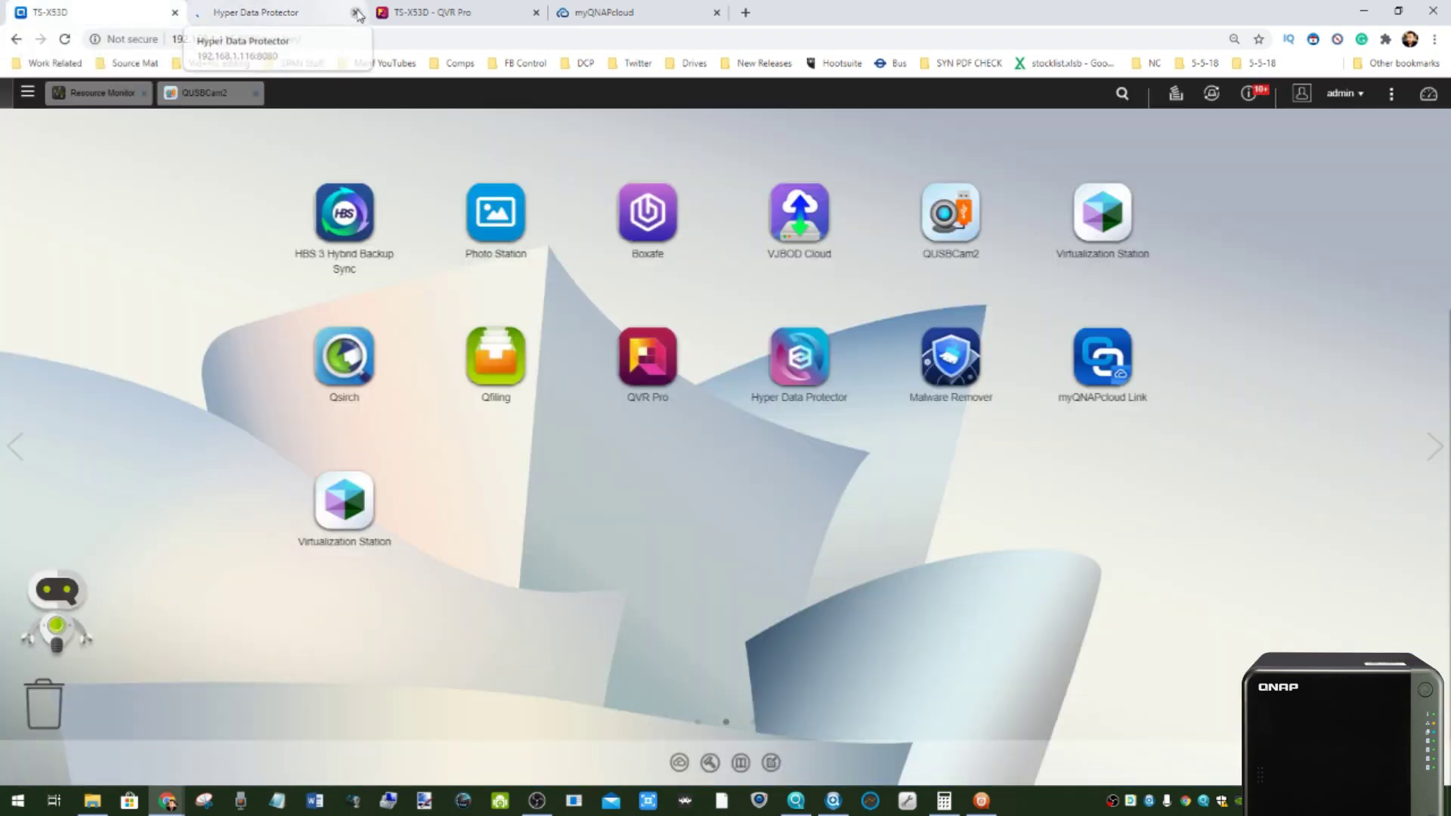
{"action": "left_click", "coordinate": [355, 12]}
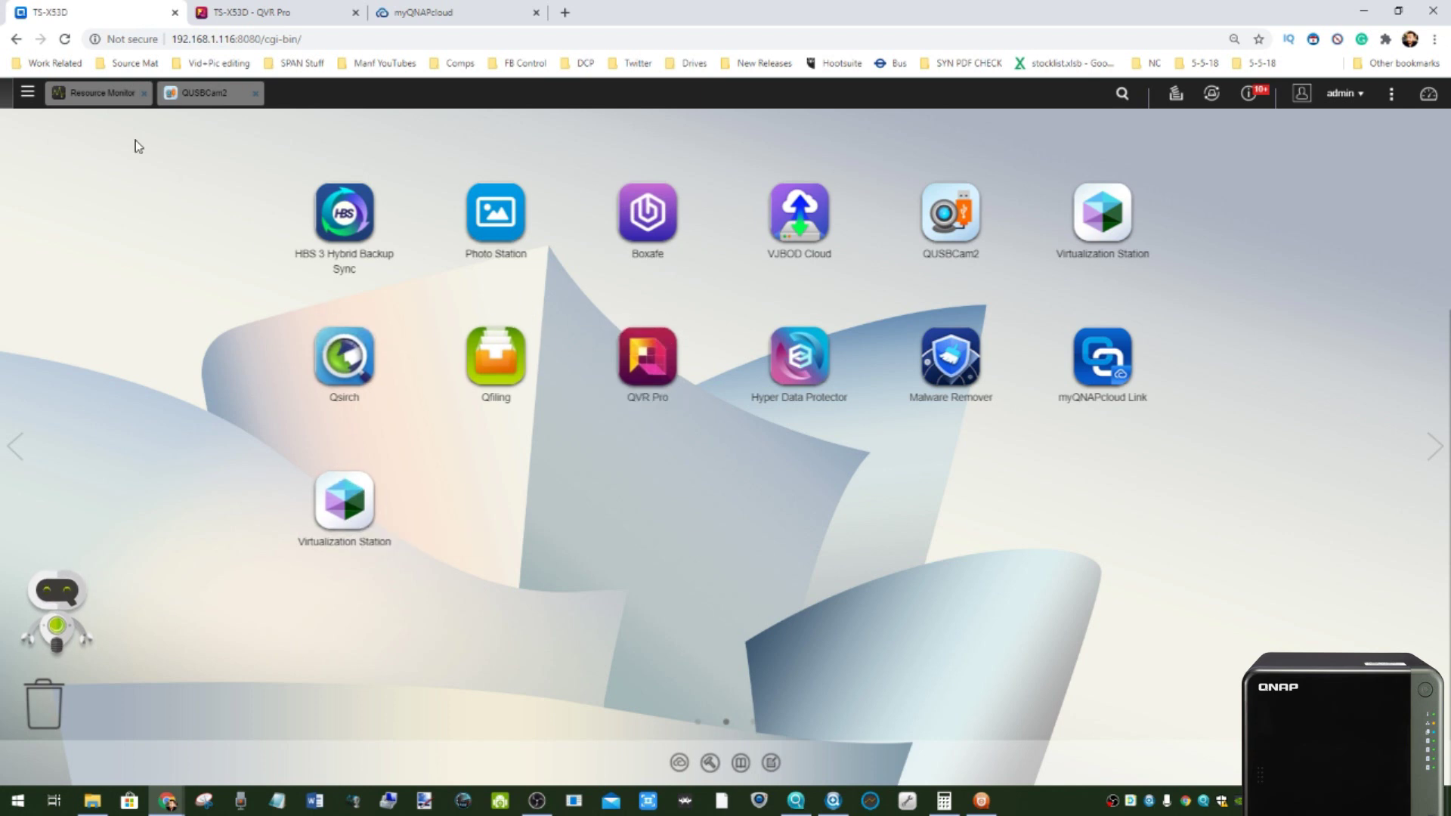
{"action": "left_click", "coordinate": [28, 94]}
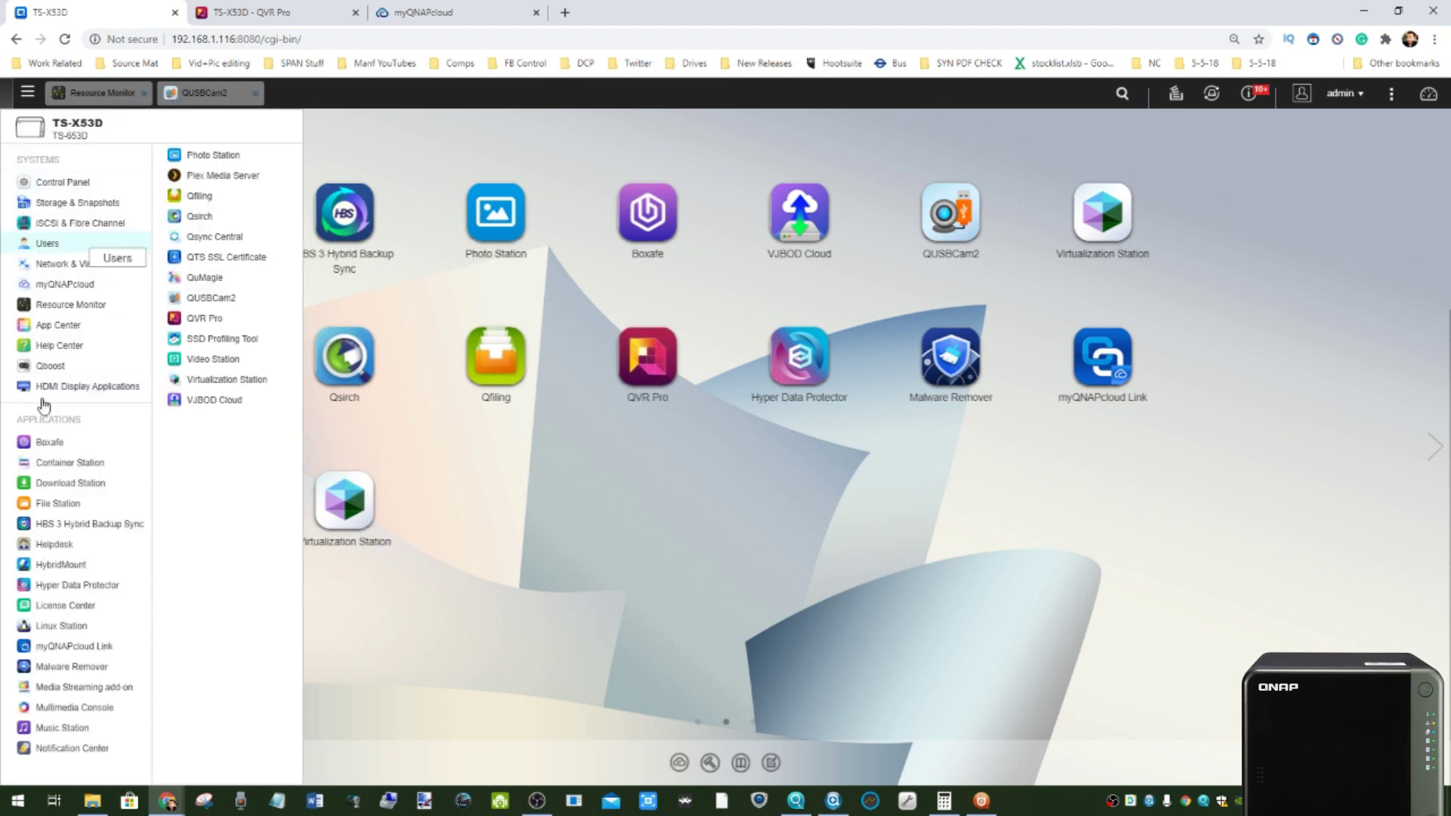
- Open App Center, then return to the QVR Pro web page's Camera Settings listing two cameras
{"action": "left_click", "coordinate": [59, 326]}
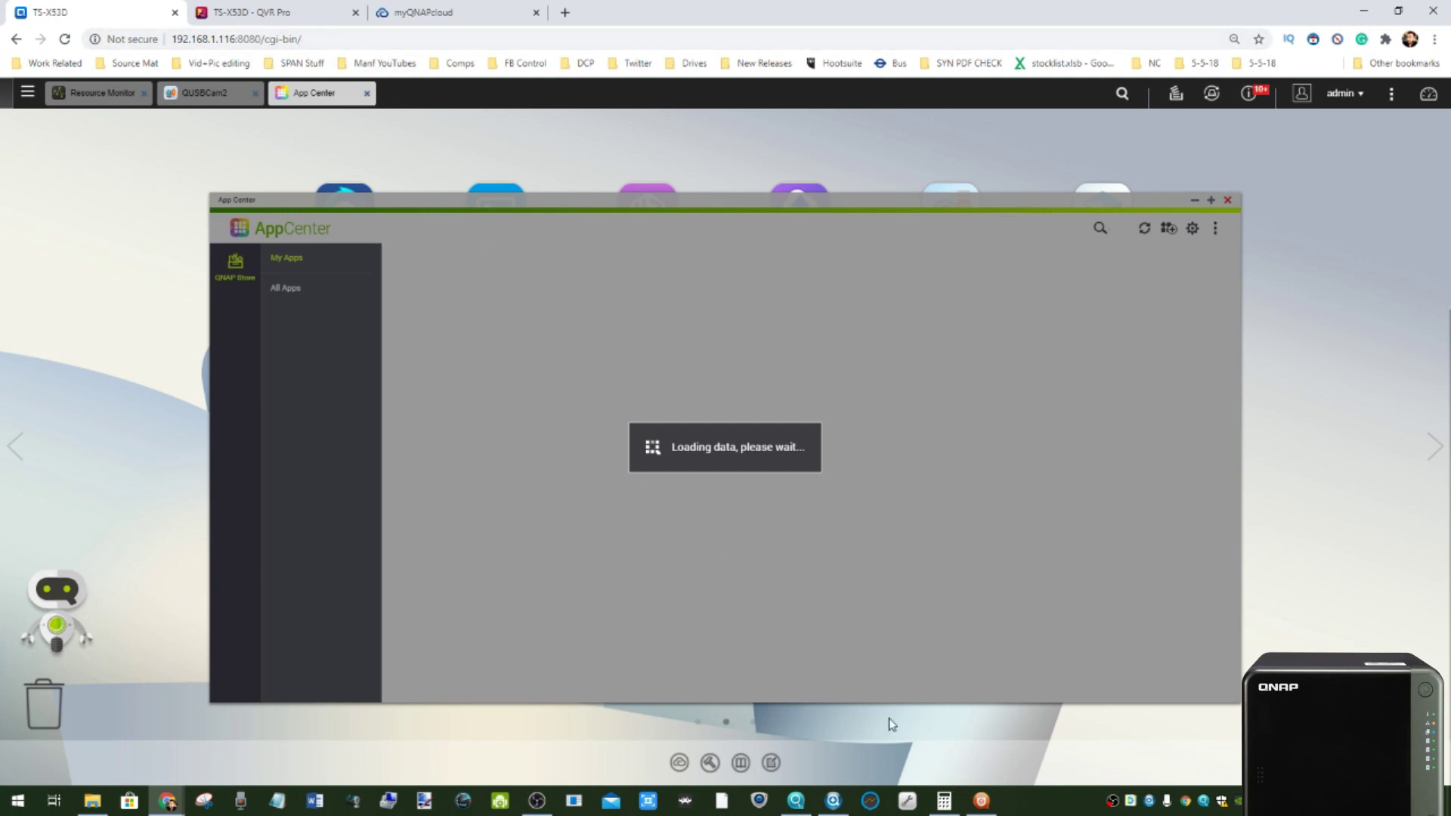
{"action": "left_click", "coordinate": [983, 802]}
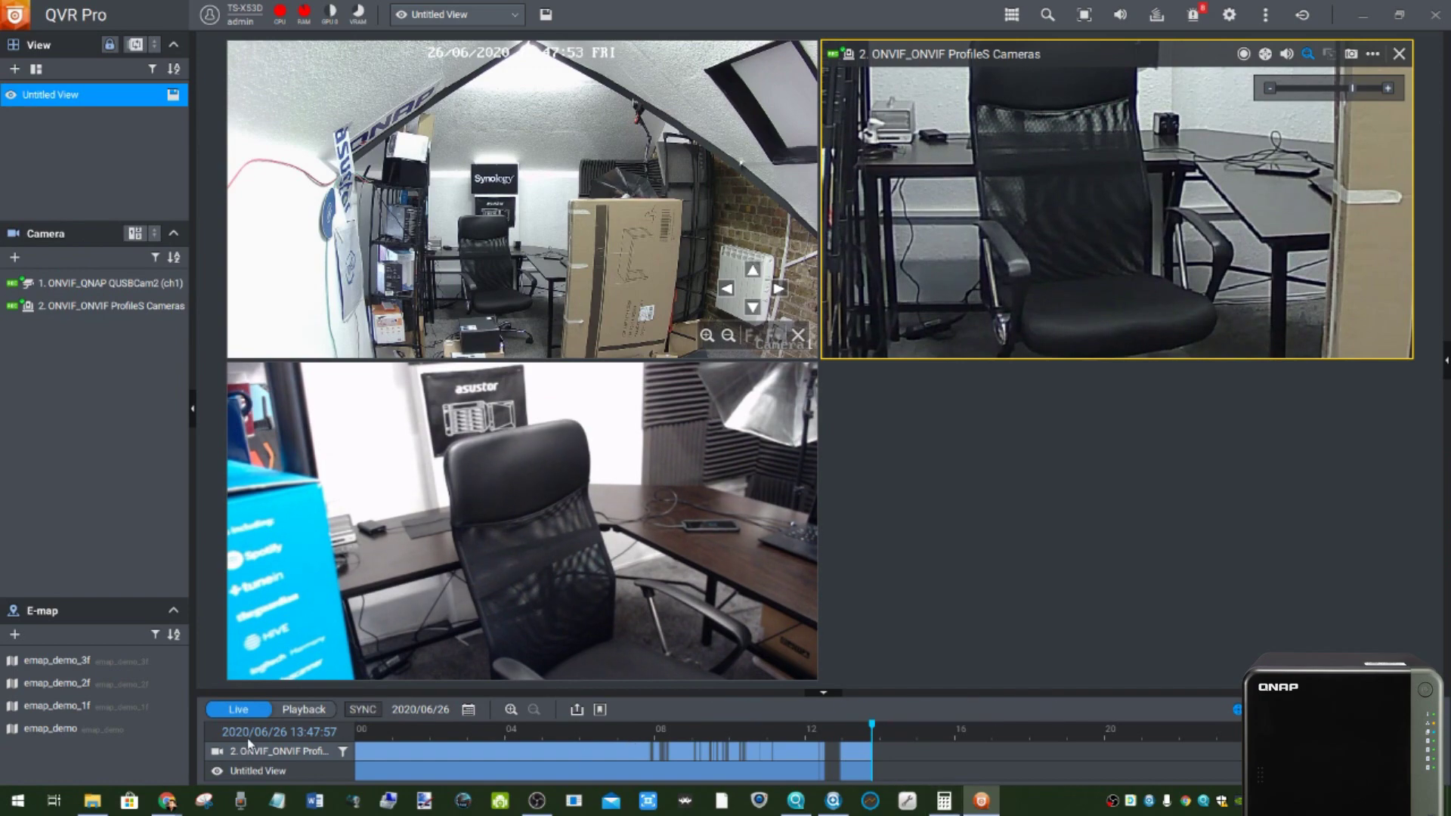
{"action": "mouse_move", "coordinate": [172, 807]}
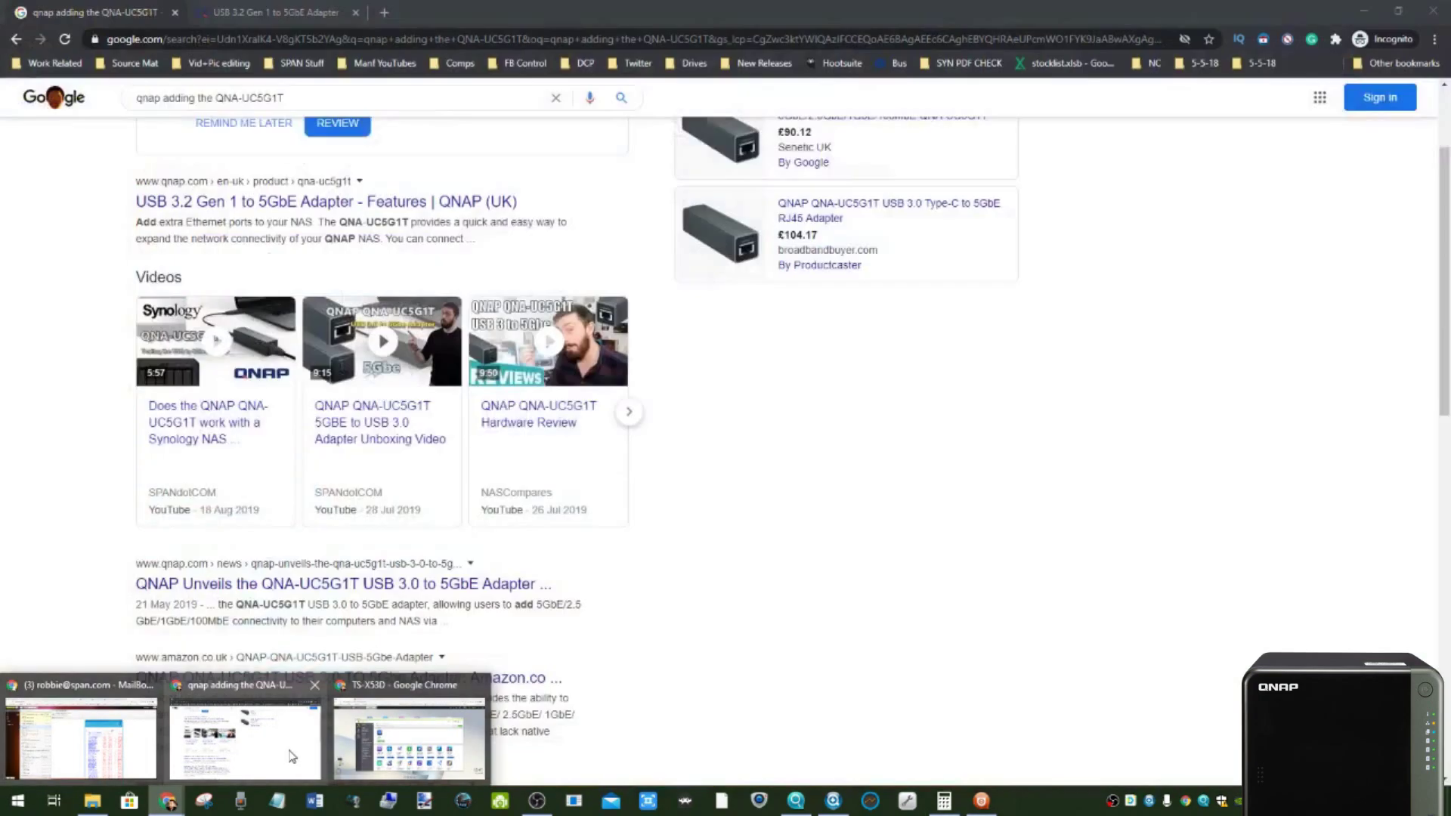
{"action": "left_click", "coordinate": [393, 740]}
{"action": "left_click", "coordinate": [275, 10]}
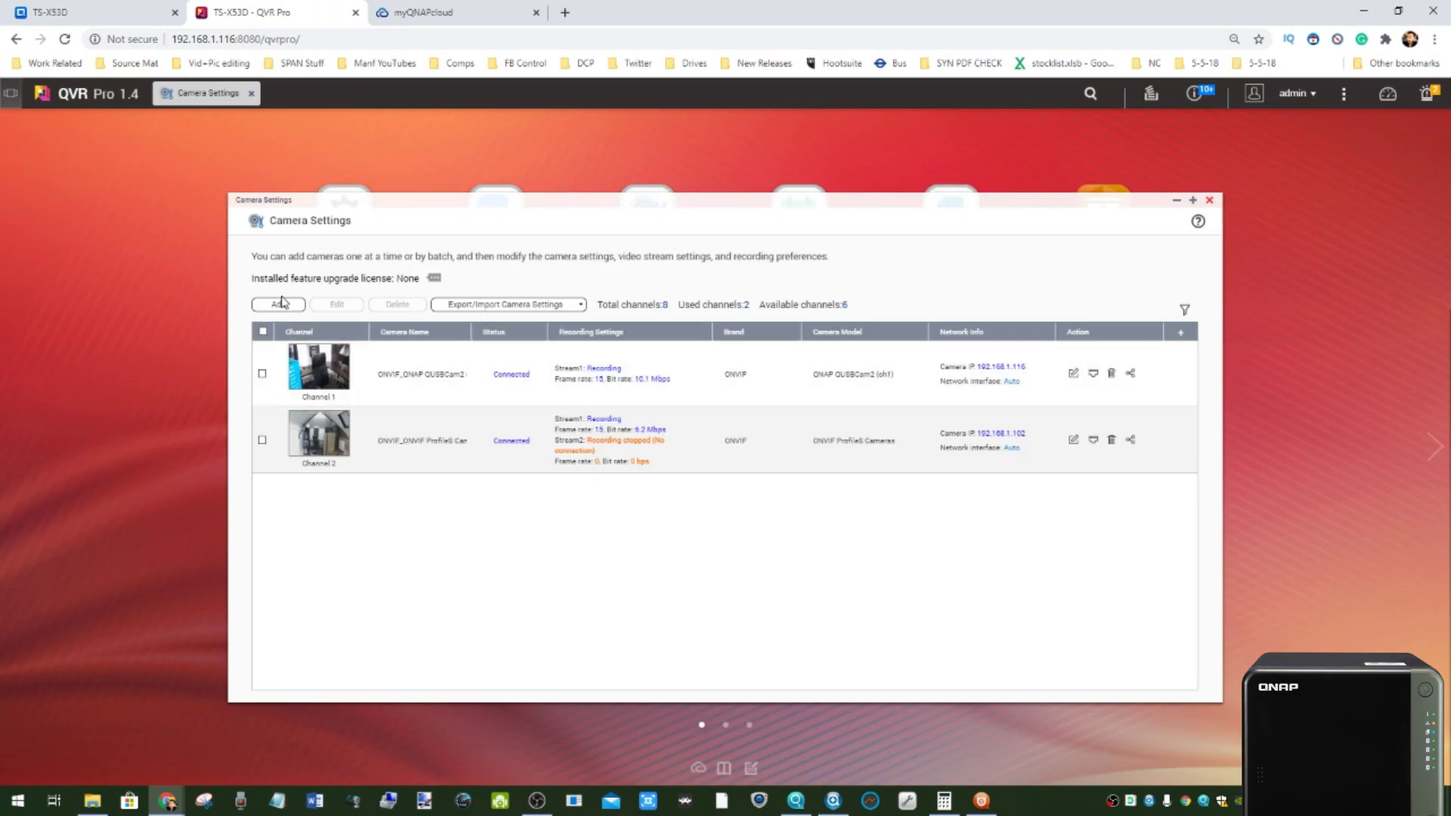
- Start adding cameras and select both discovered ONVIF cameras
{"action": "left_click", "coordinate": [279, 306]}
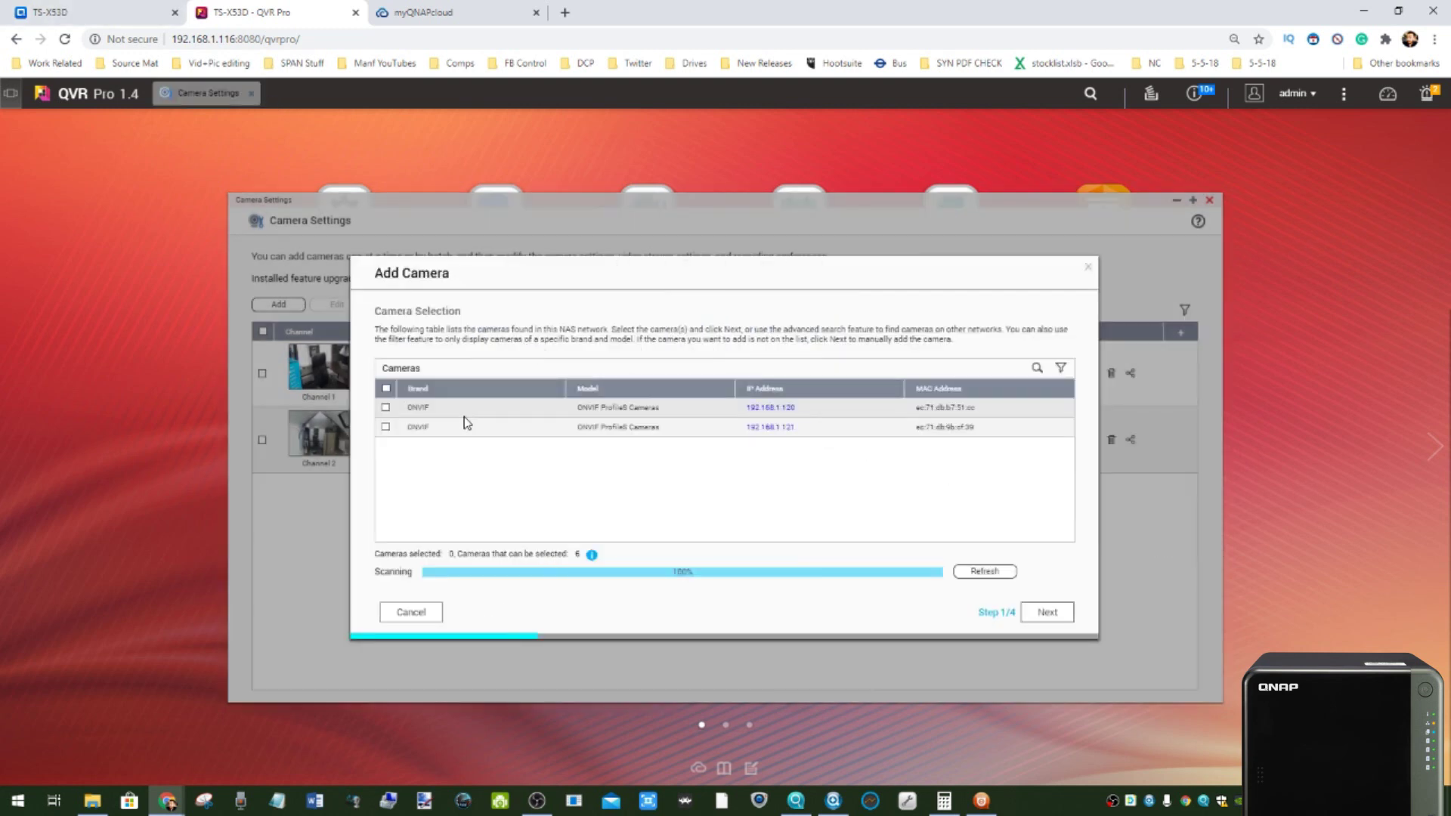
{"action": "left_click", "coordinate": [386, 408]}
{"action": "left_click", "coordinate": [385, 427]}
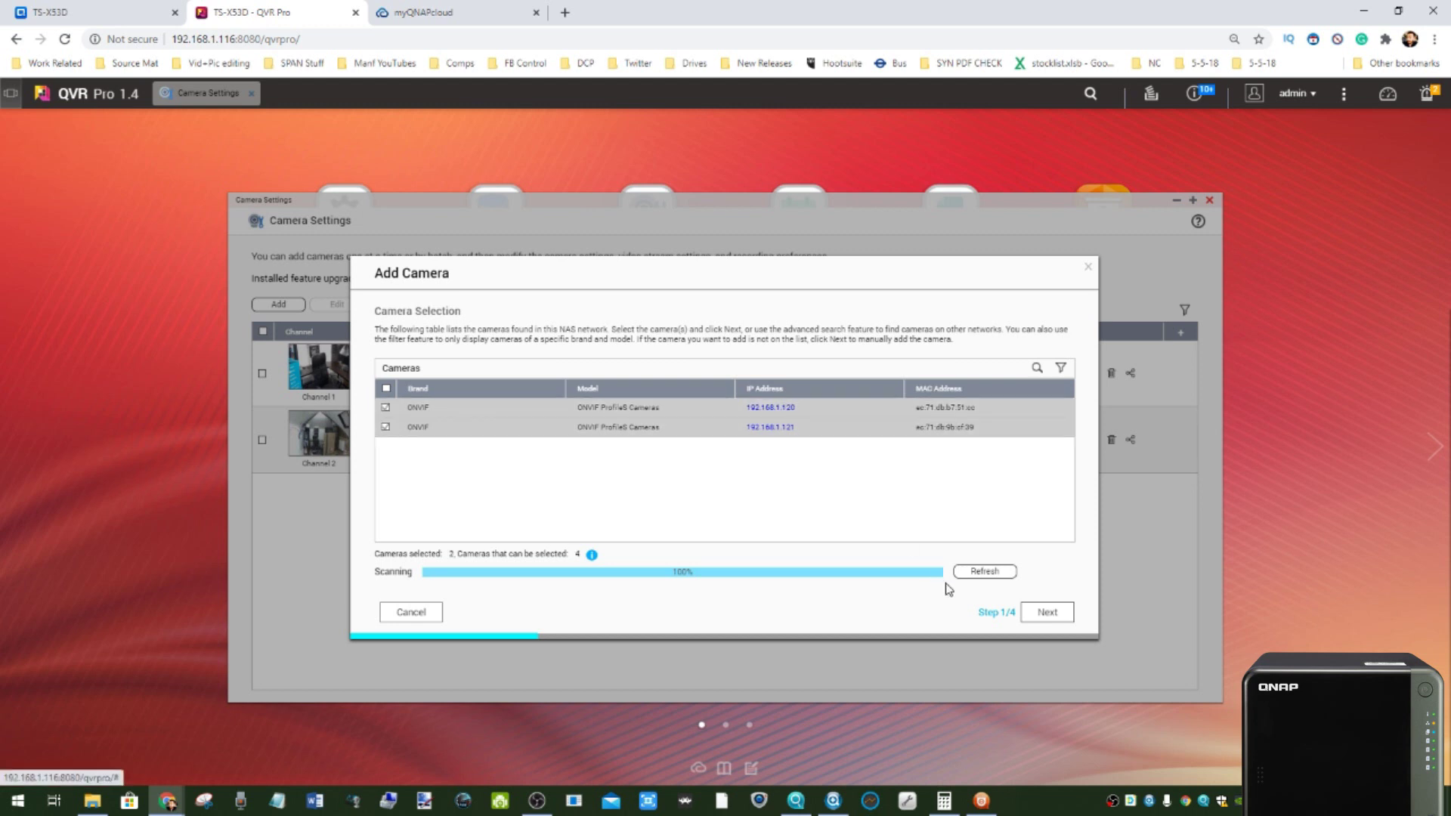
{"action": "left_click", "coordinate": [1046, 616]}
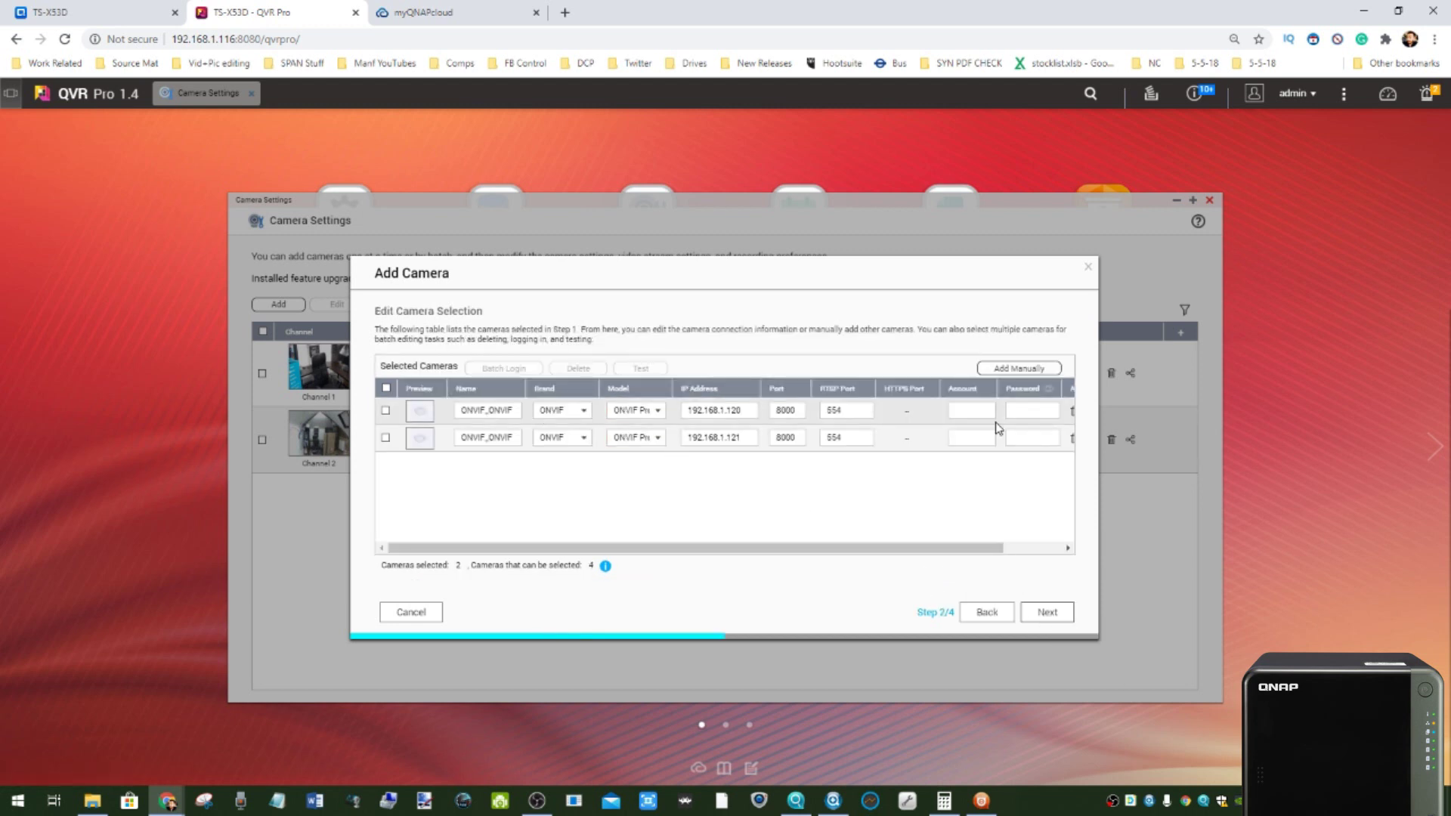
- Enter the admin login account for 192.168.1.120 and .121 and pass both connection tests
{"action": "left_click", "coordinate": [976, 413]}
{"action": "type", "text": "admin"}
{"action": "left_click", "coordinate": [973, 438]}
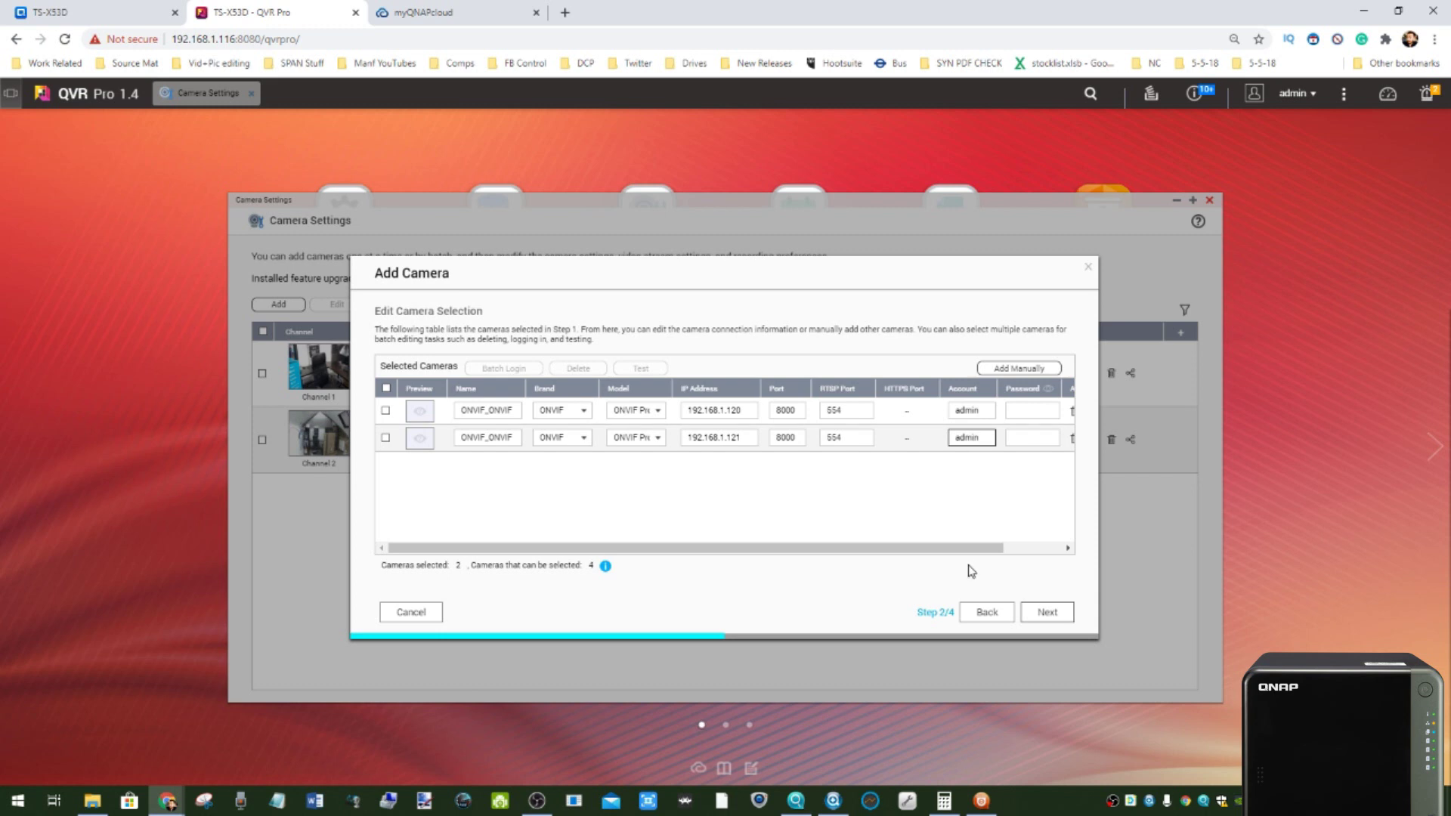
{"action": "left_click_drag", "start_coordinate": [943, 554], "coordinate": [1002, 554]}
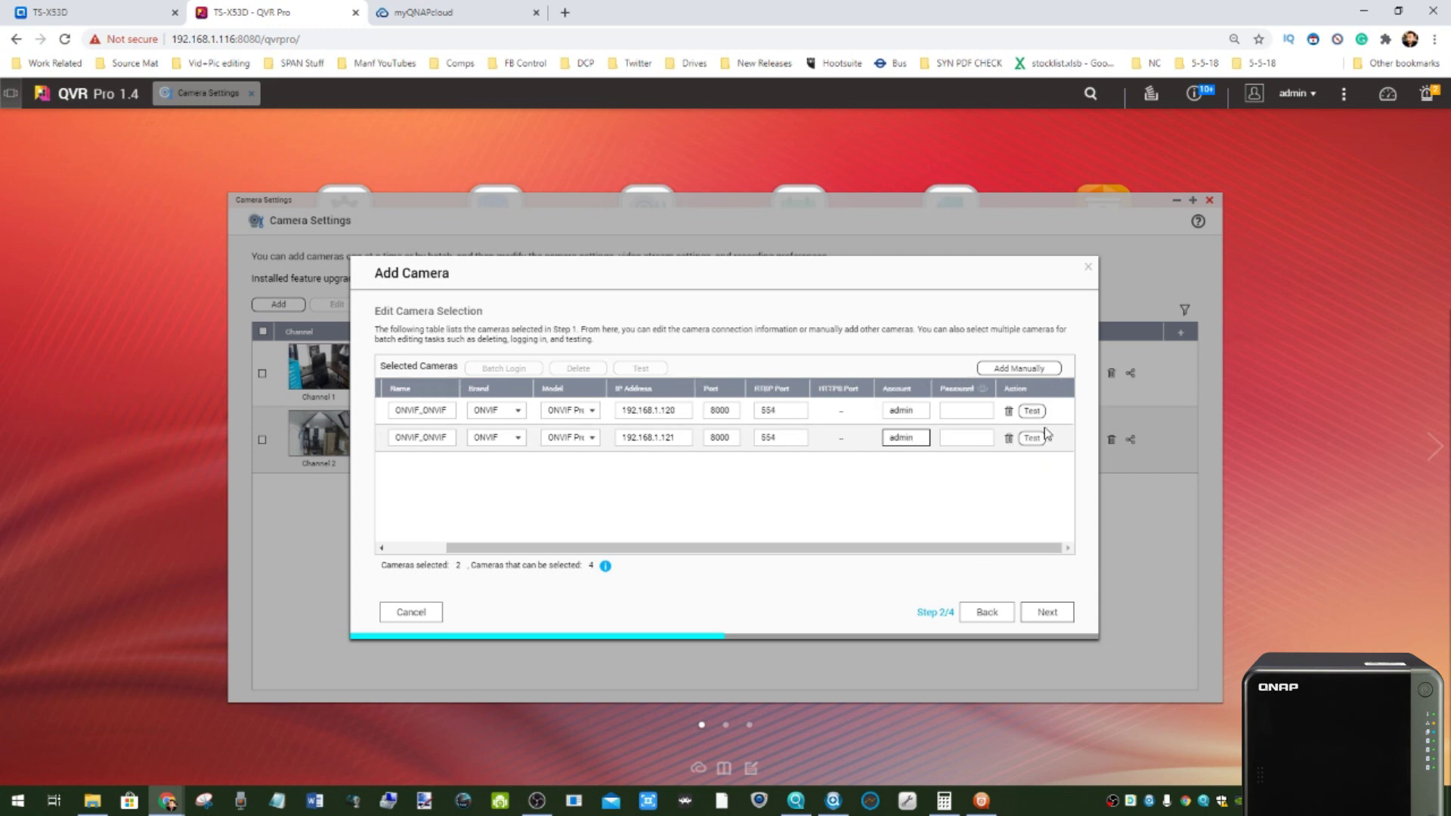
{"action": "left_click", "coordinate": [1032, 439]}
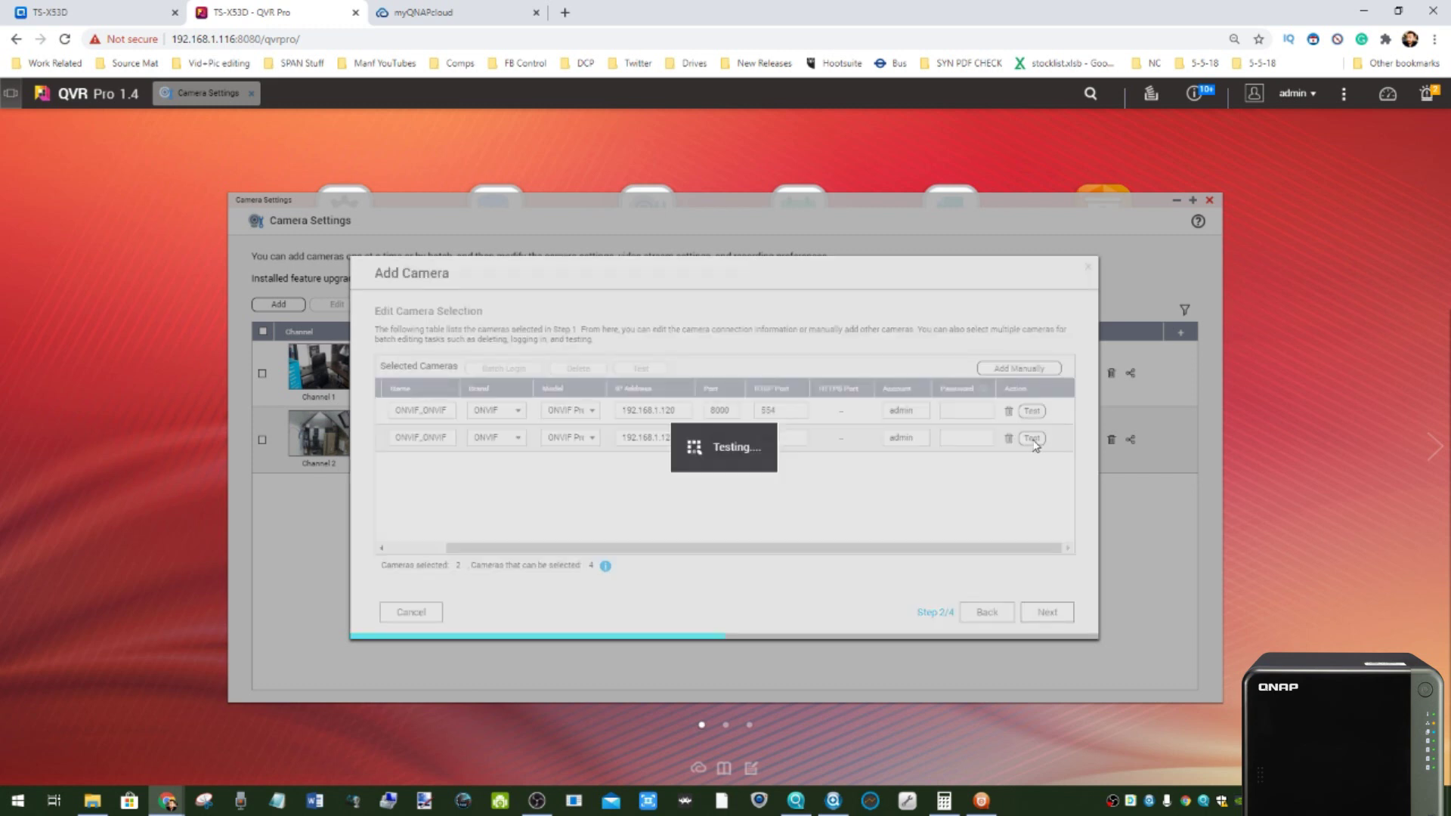
{"action": "left_click", "coordinate": [1032, 438]}
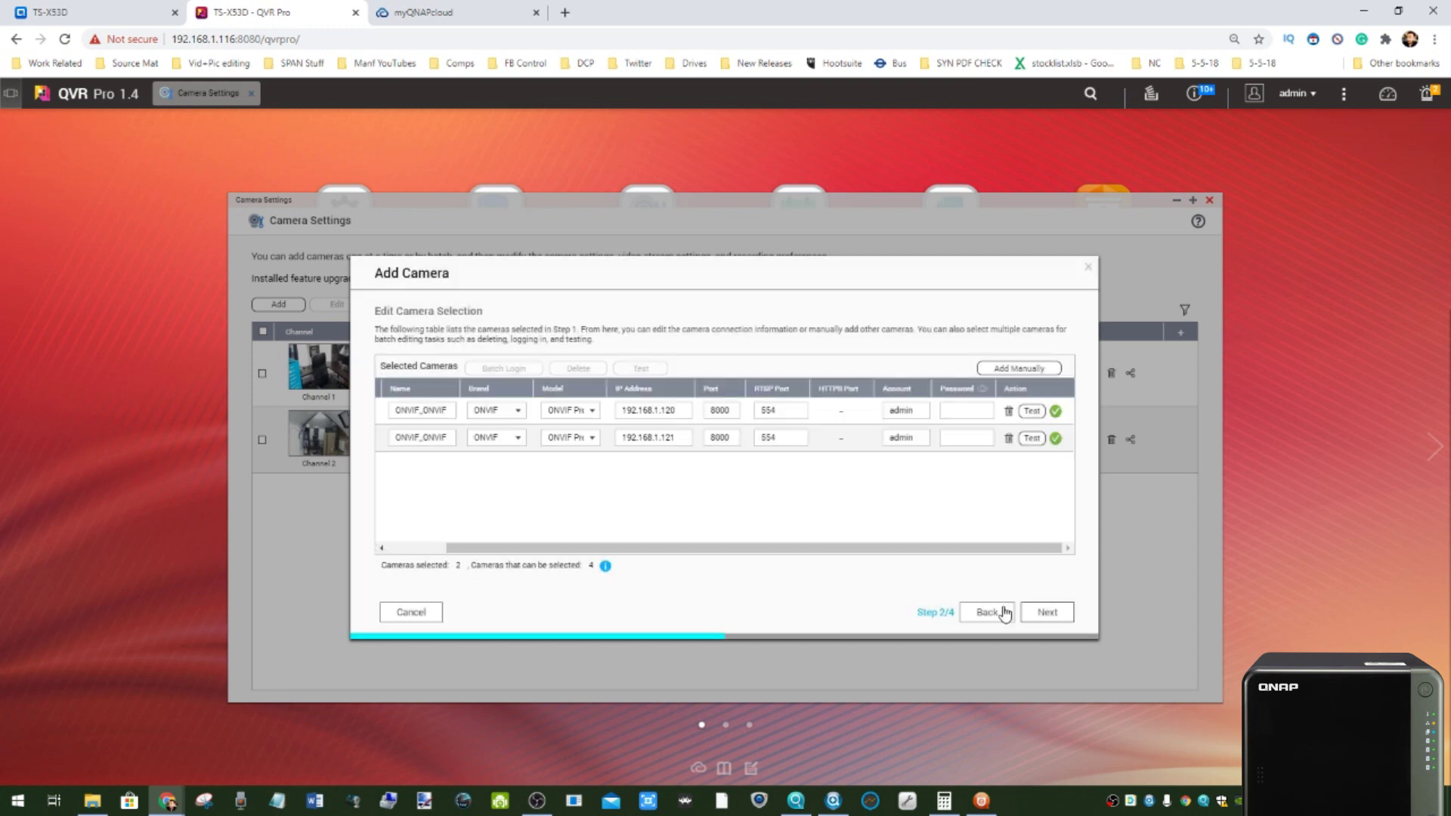
{"action": "left_click", "coordinate": [1044, 617]}
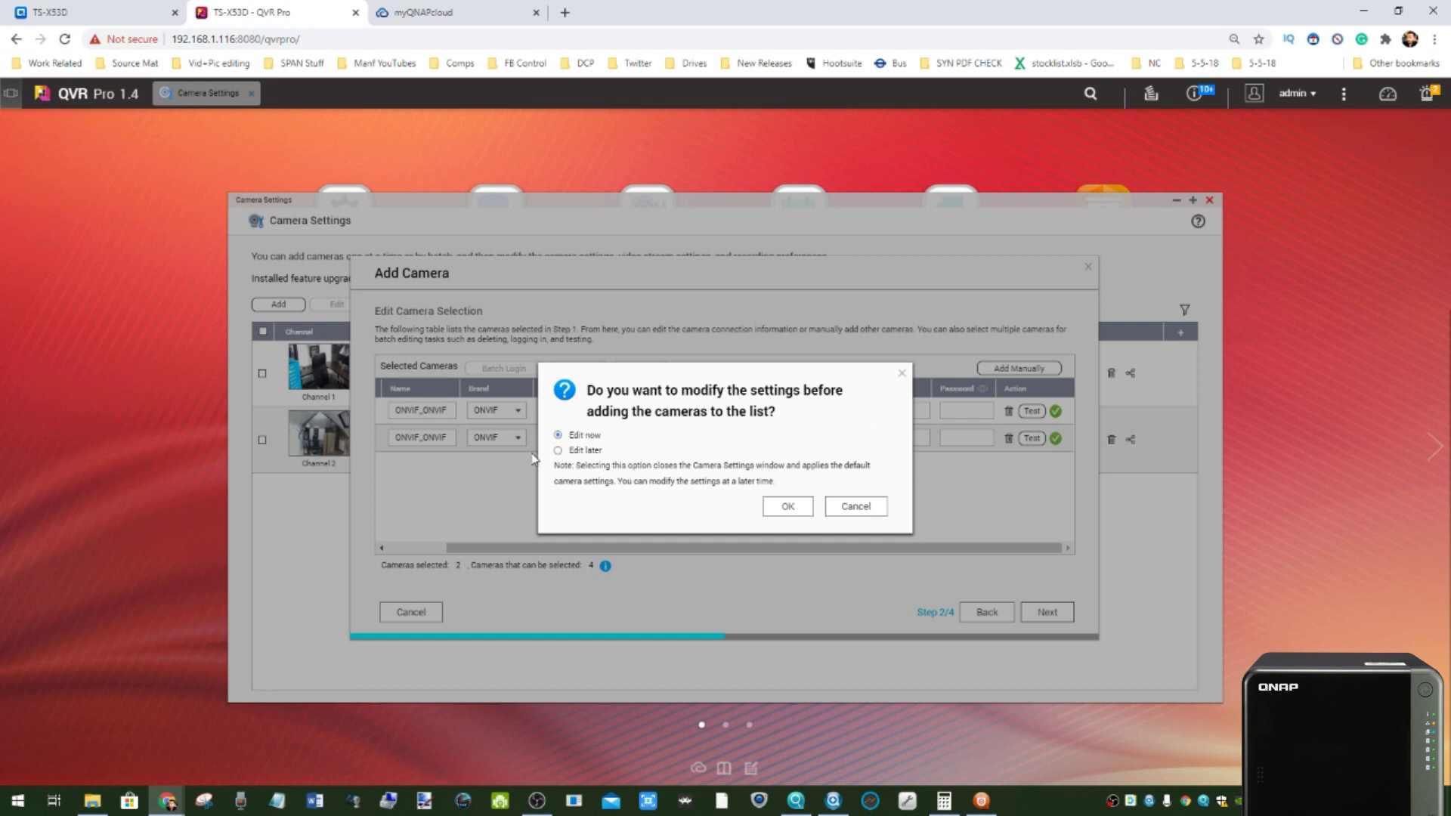
- Choose to edit settings now, keep Stream1 recording, and finish adding both cameras
{"action": "left_click", "coordinate": [786, 507]}
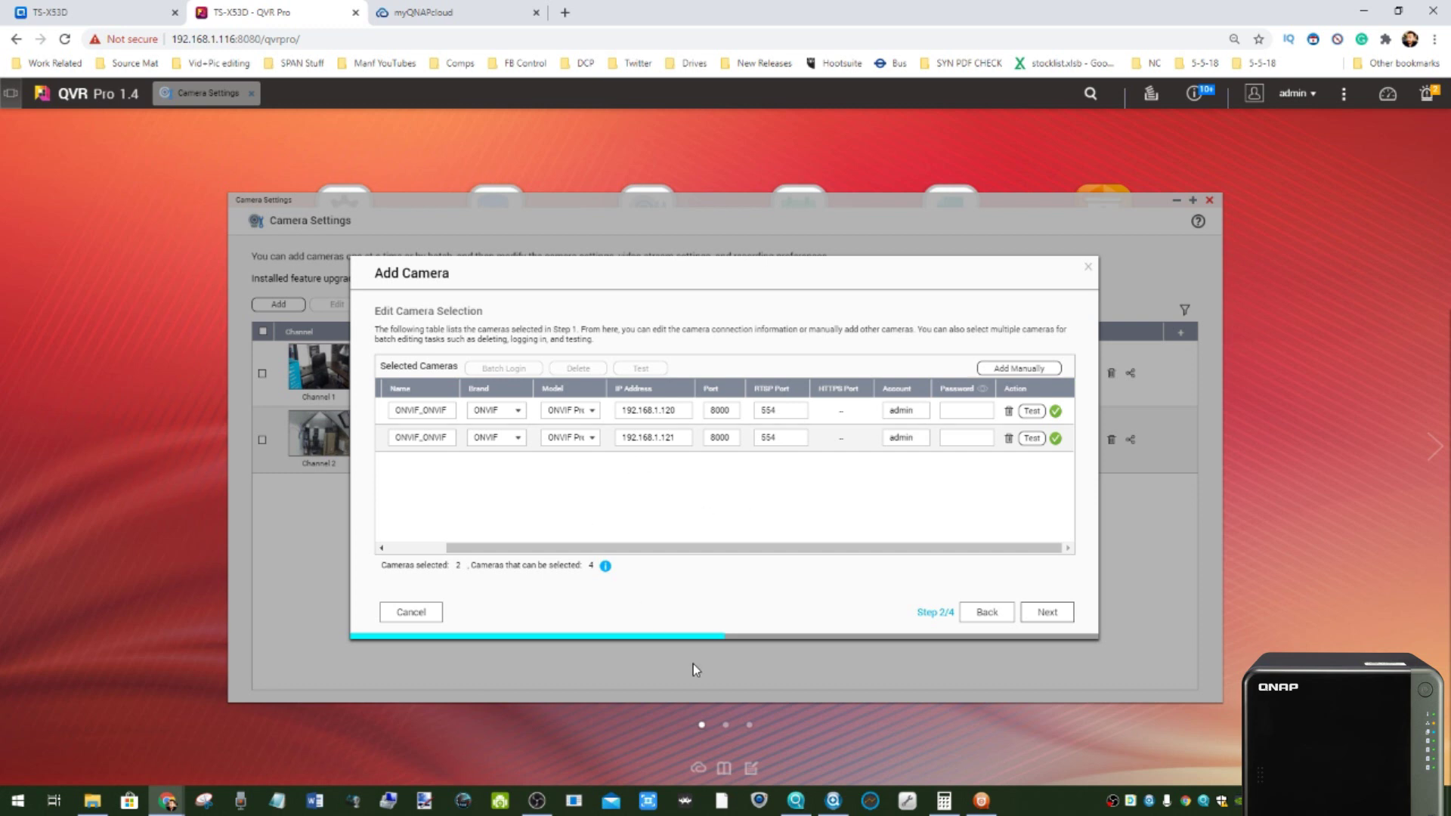
{"action": "left_click", "coordinate": [980, 800]}
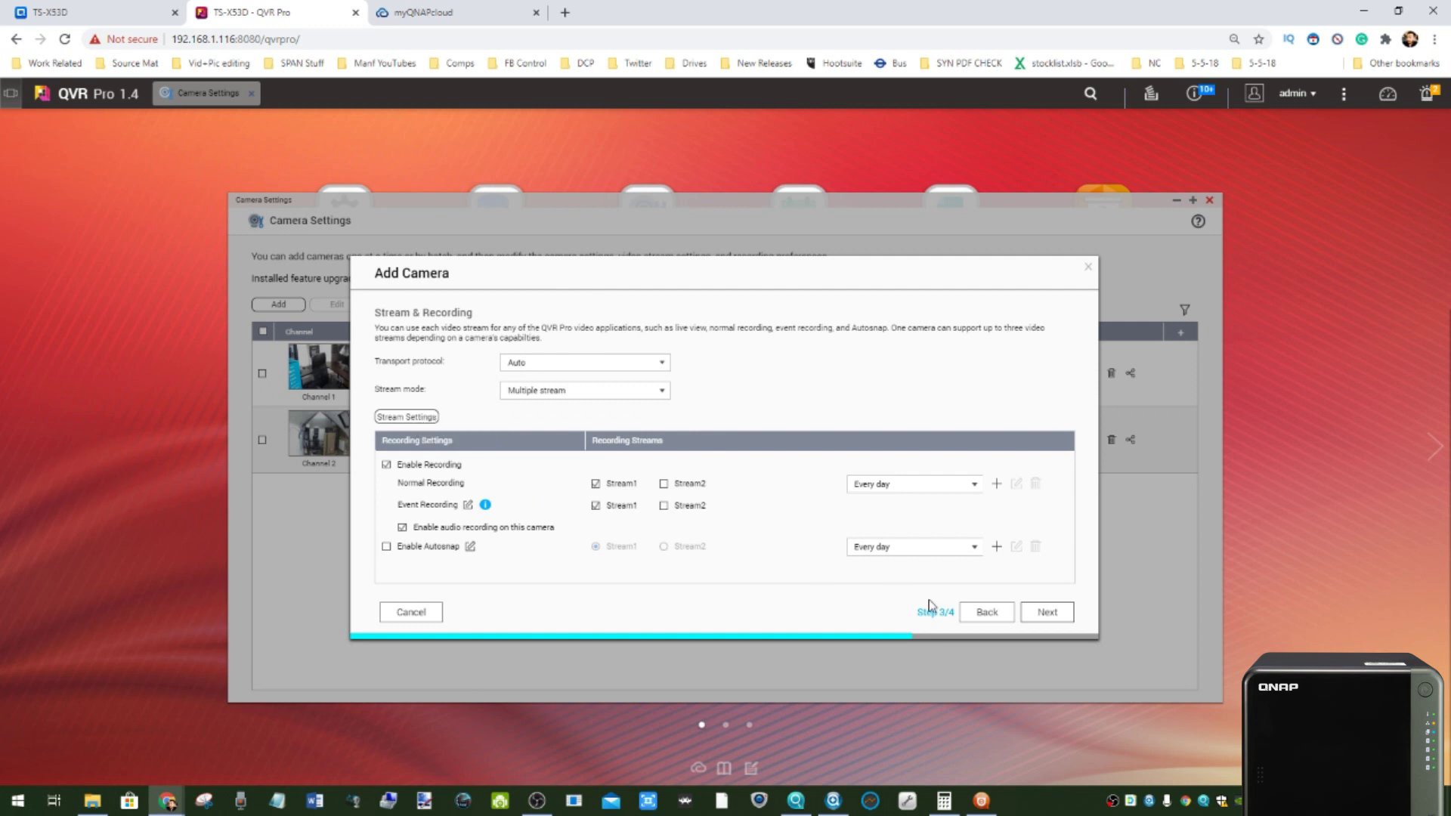
{"action": "left_click", "coordinate": [1052, 615]}
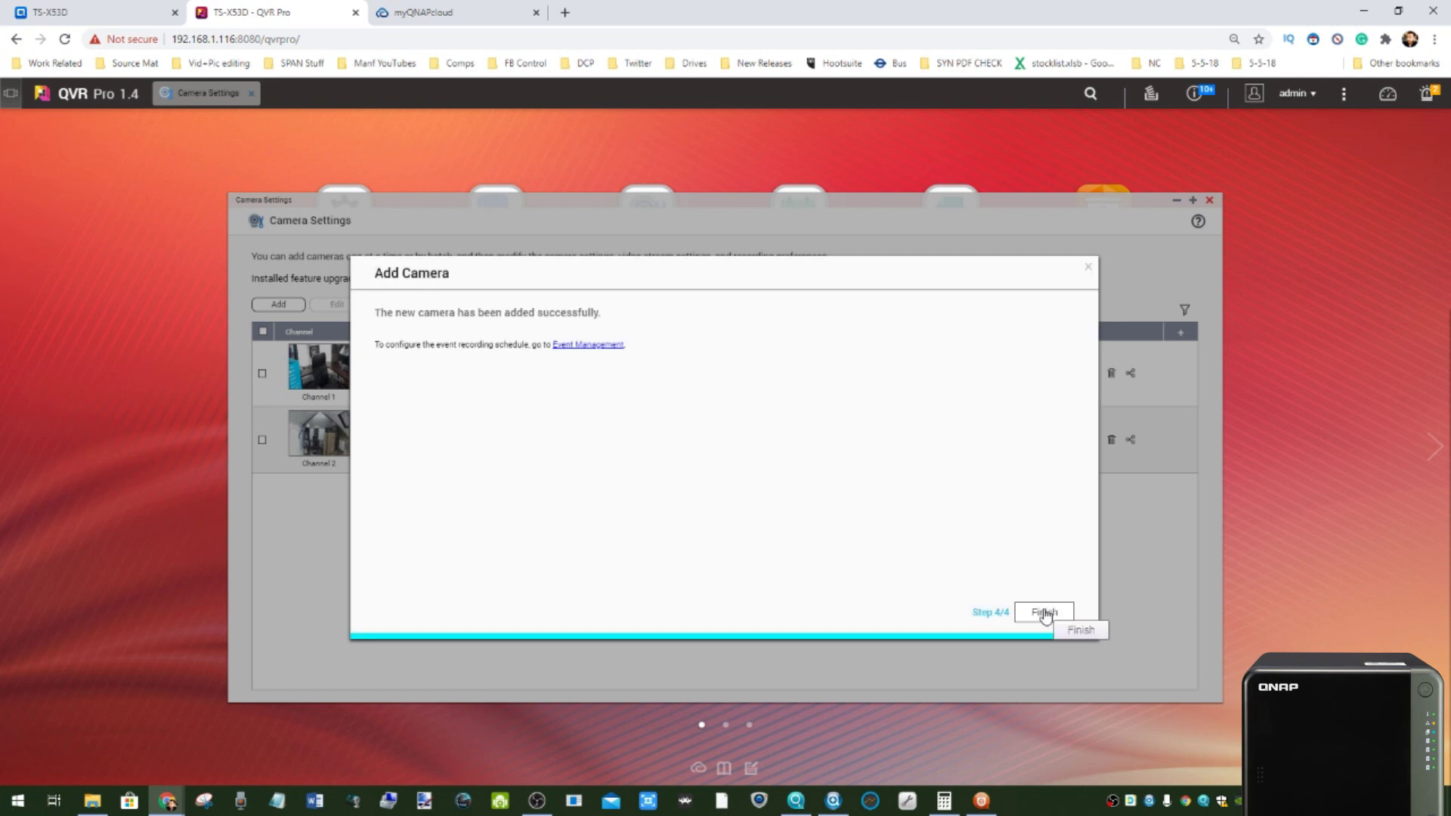
{"action": "left_click", "coordinate": [1044, 613]}
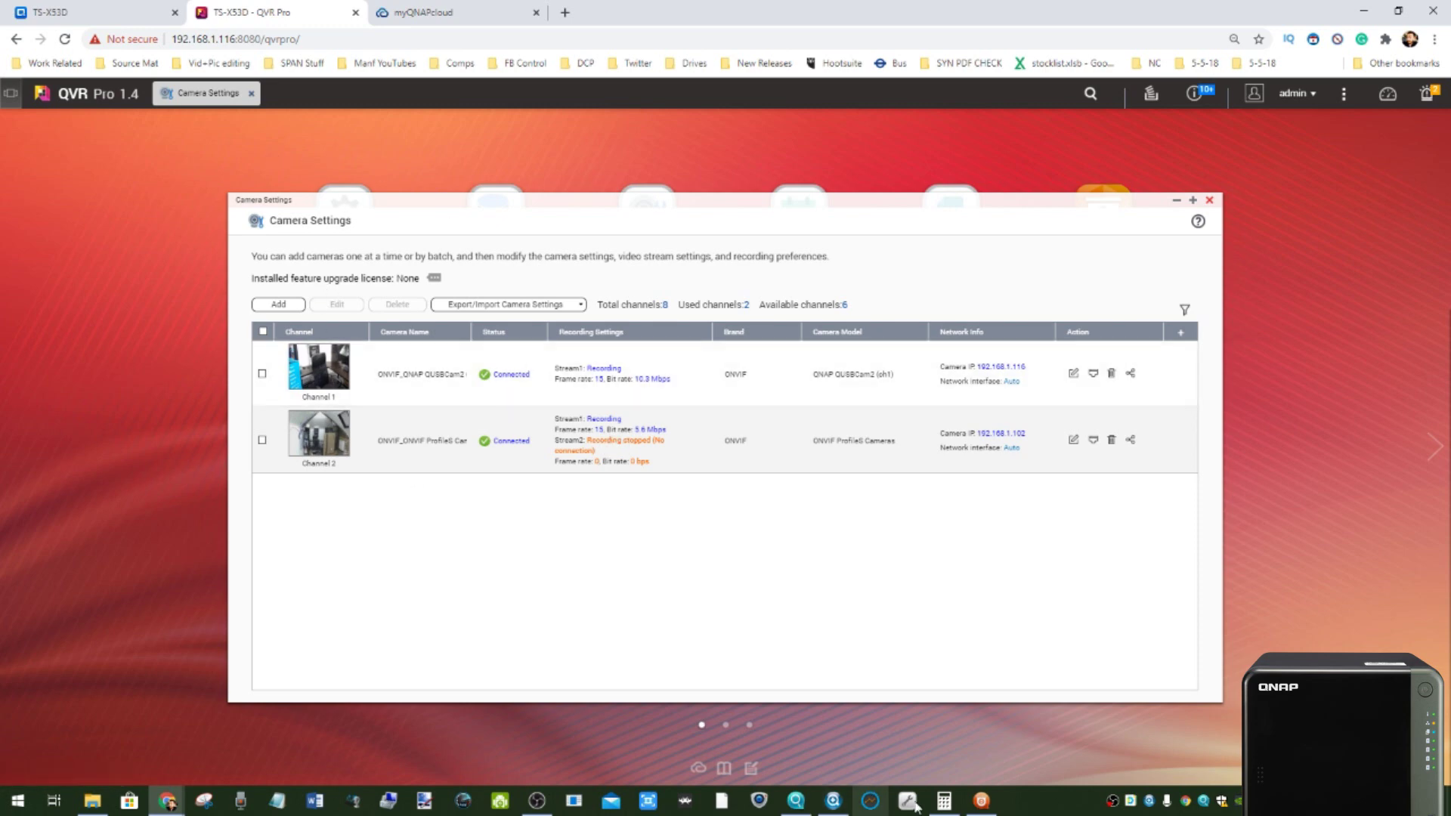
{"action": "left_click", "coordinate": [981, 800]}
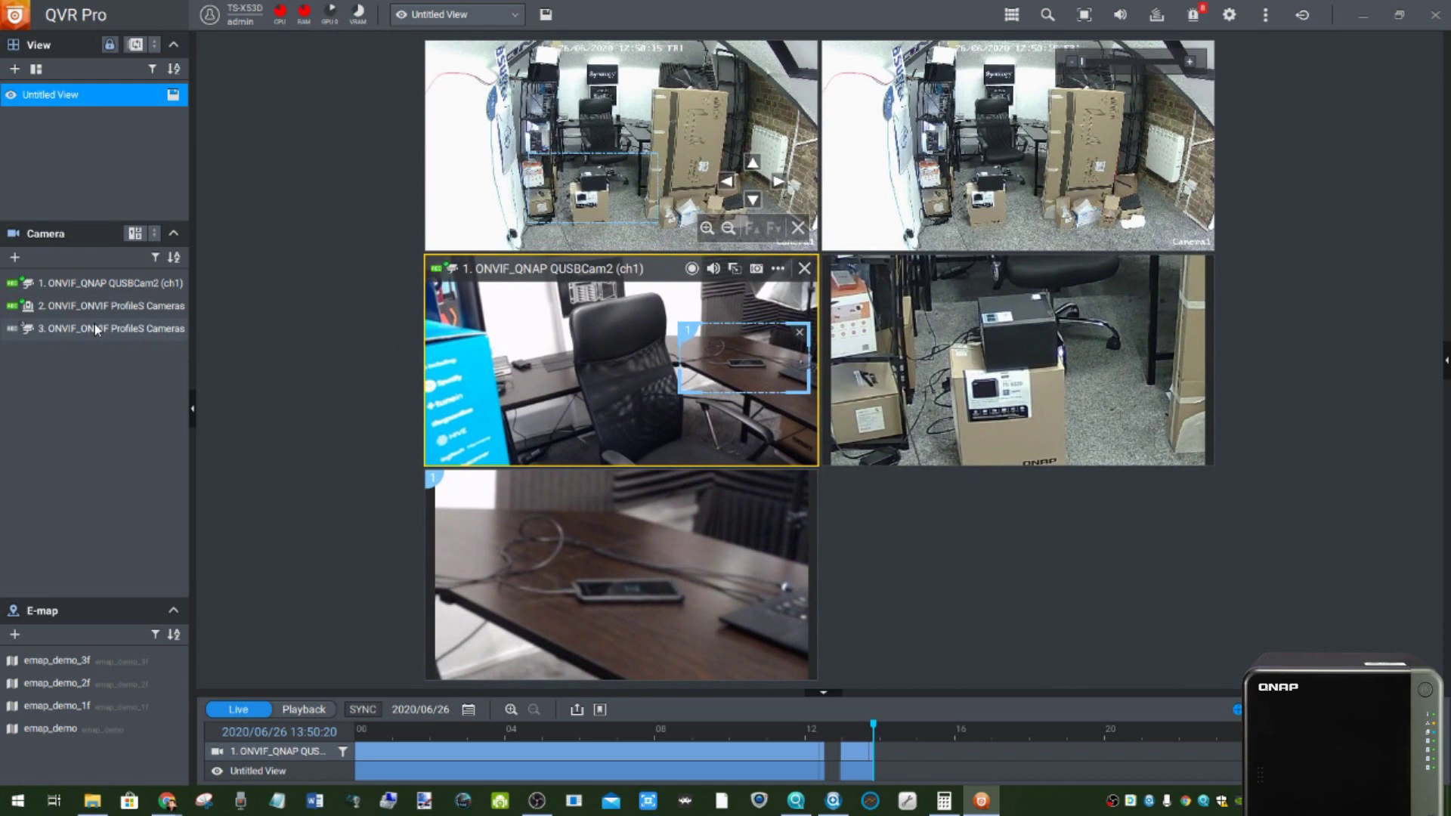
- Add a digital zoom region tile of camera 2 positioned on the radiator
{"action": "mouse_move", "coordinate": [94, 326]}
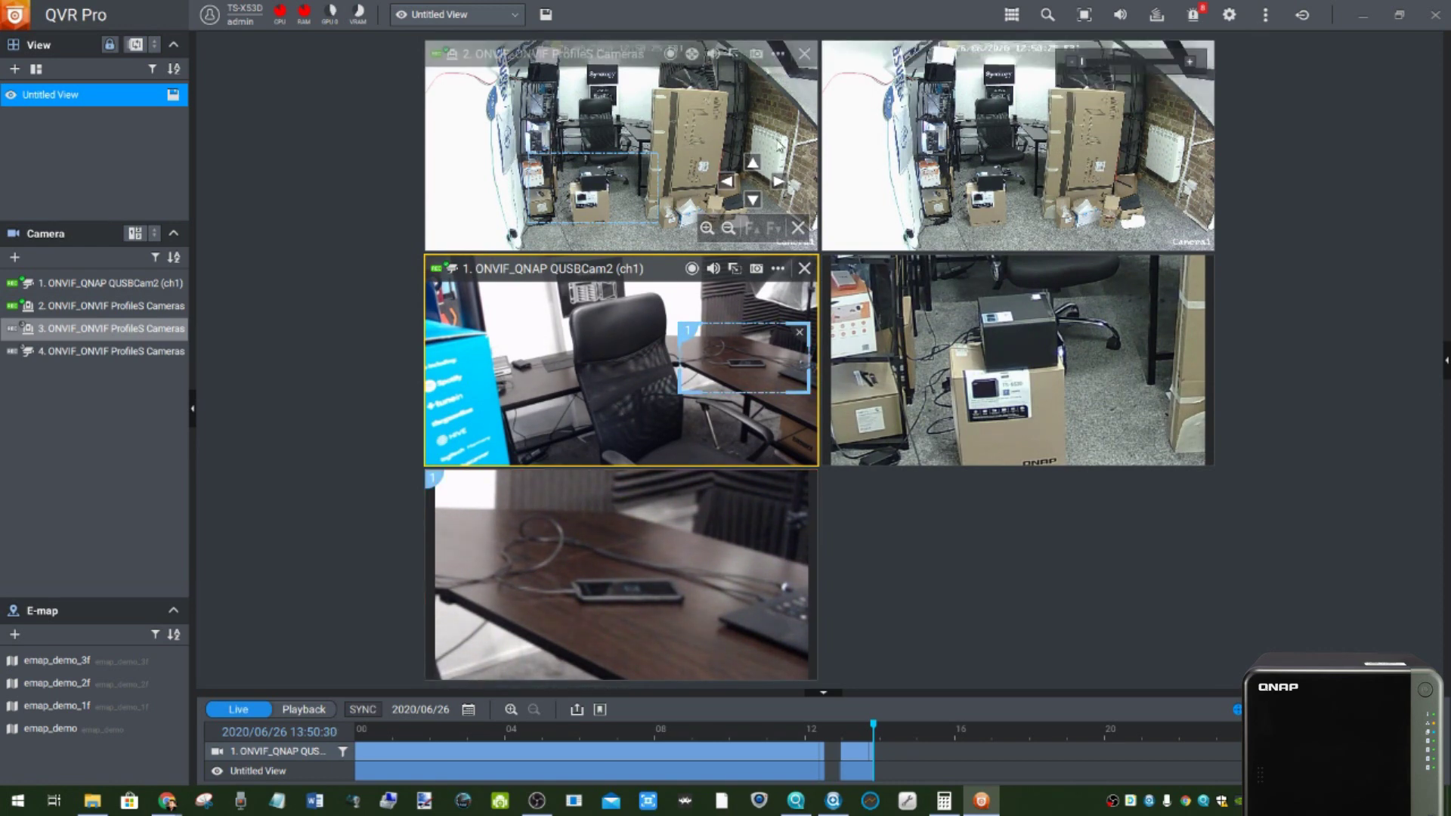
{"action": "left_click", "coordinate": [733, 53]}
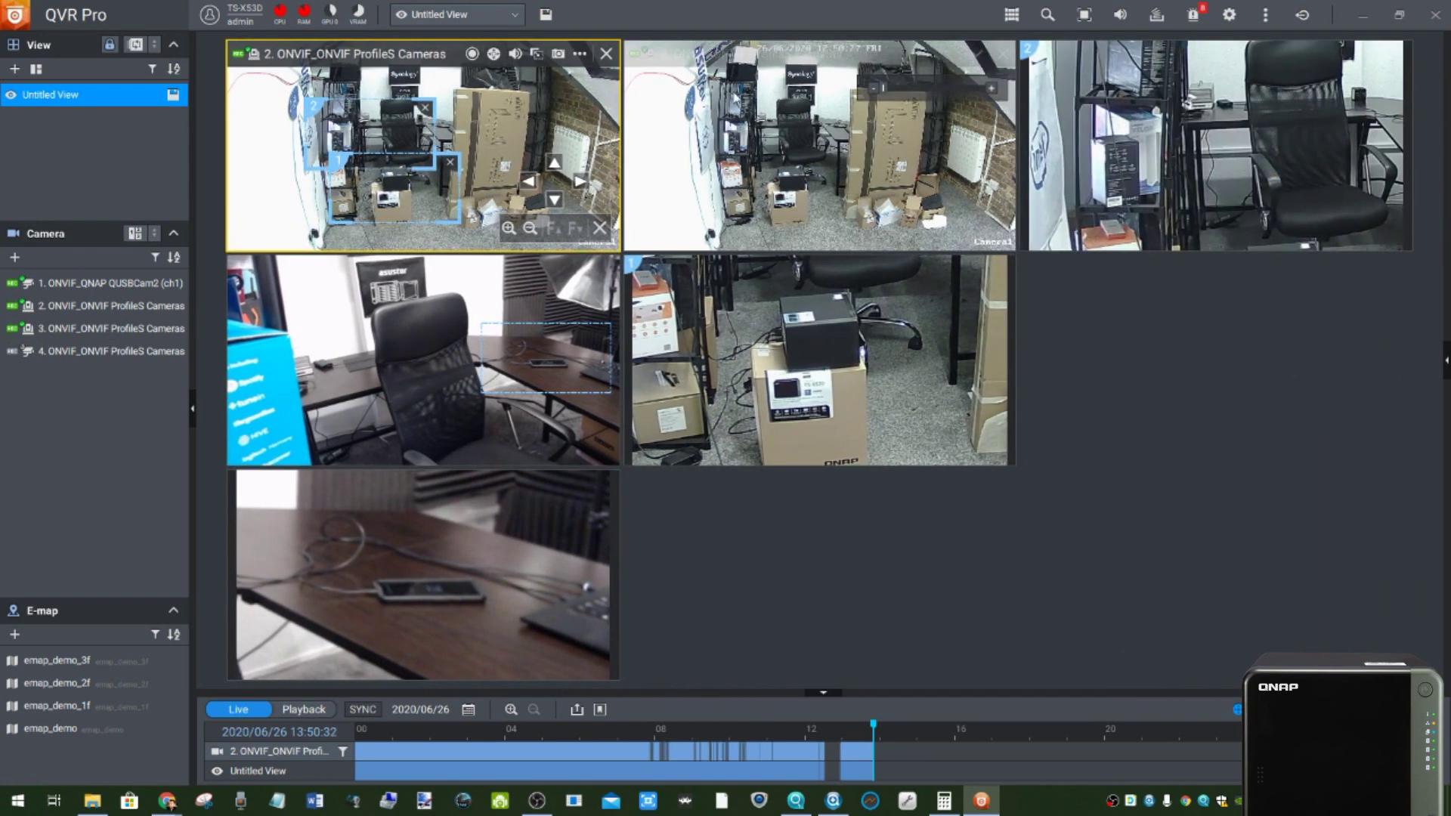
{"action": "left_click_drag", "start_coordinate": [409, 135], "coordinate": [593, 154]}
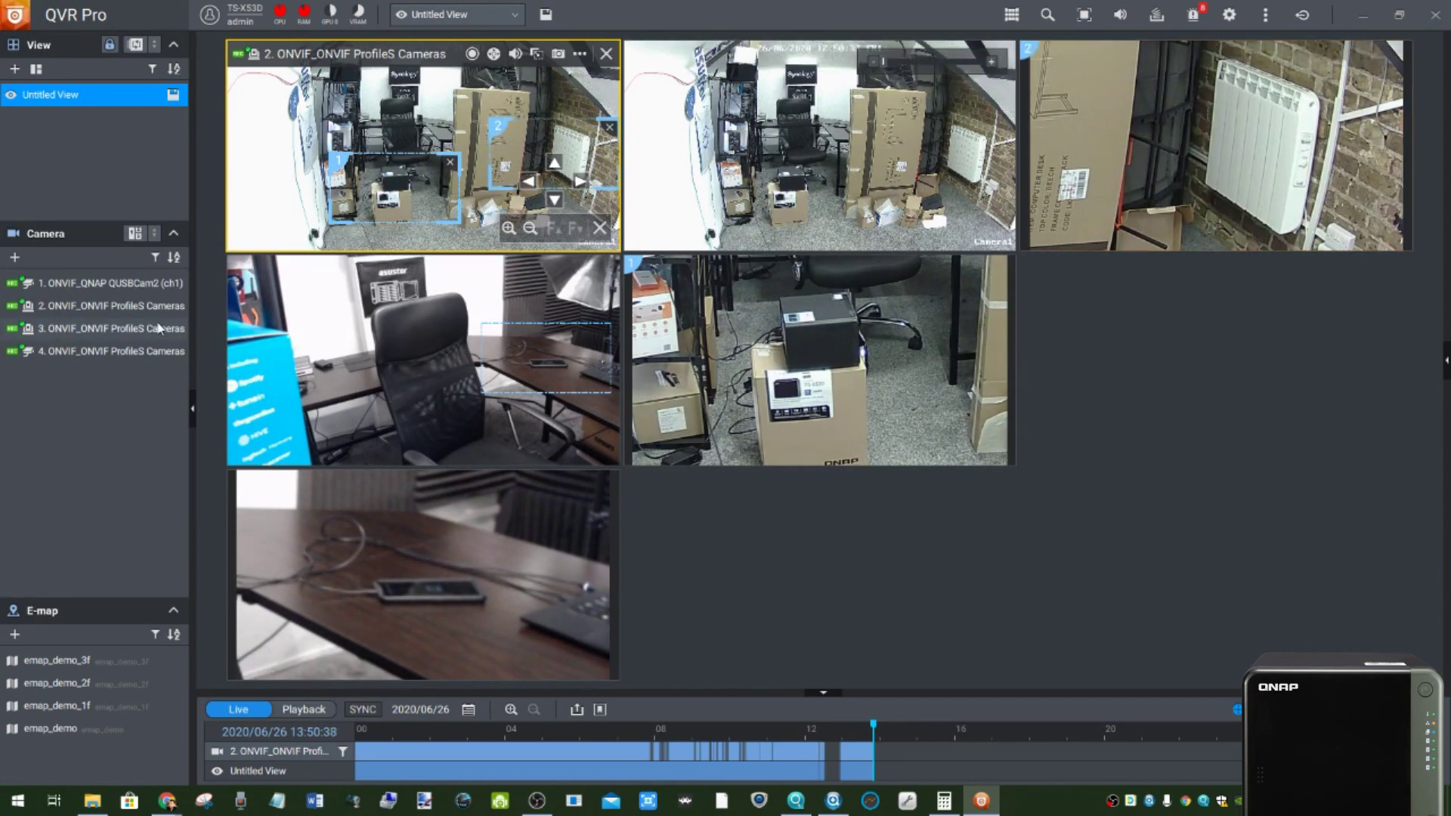
- Place cameras 3 and 4 into empty grid cells and rewind playback to about 11:43
{"action": "mouse_move", "coordinate": [155, 331]}
{"action": "left_click_drag", "start_coordinate": [136, 336], "coordinate": [1168, 439]}
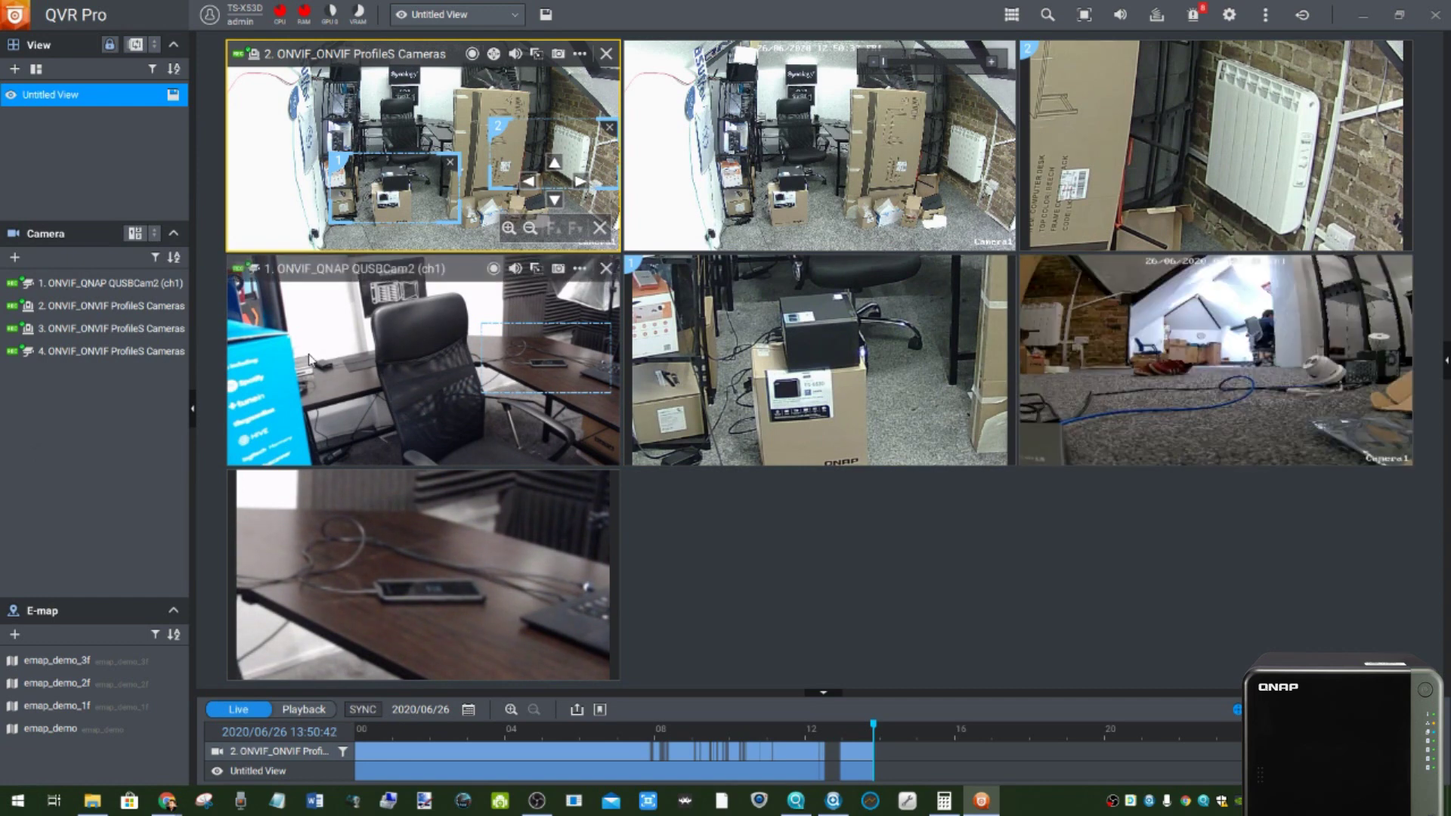
{"action": "left_click_drag", "start_coordinate": [166, 357], "coordinate": [818, 609]}
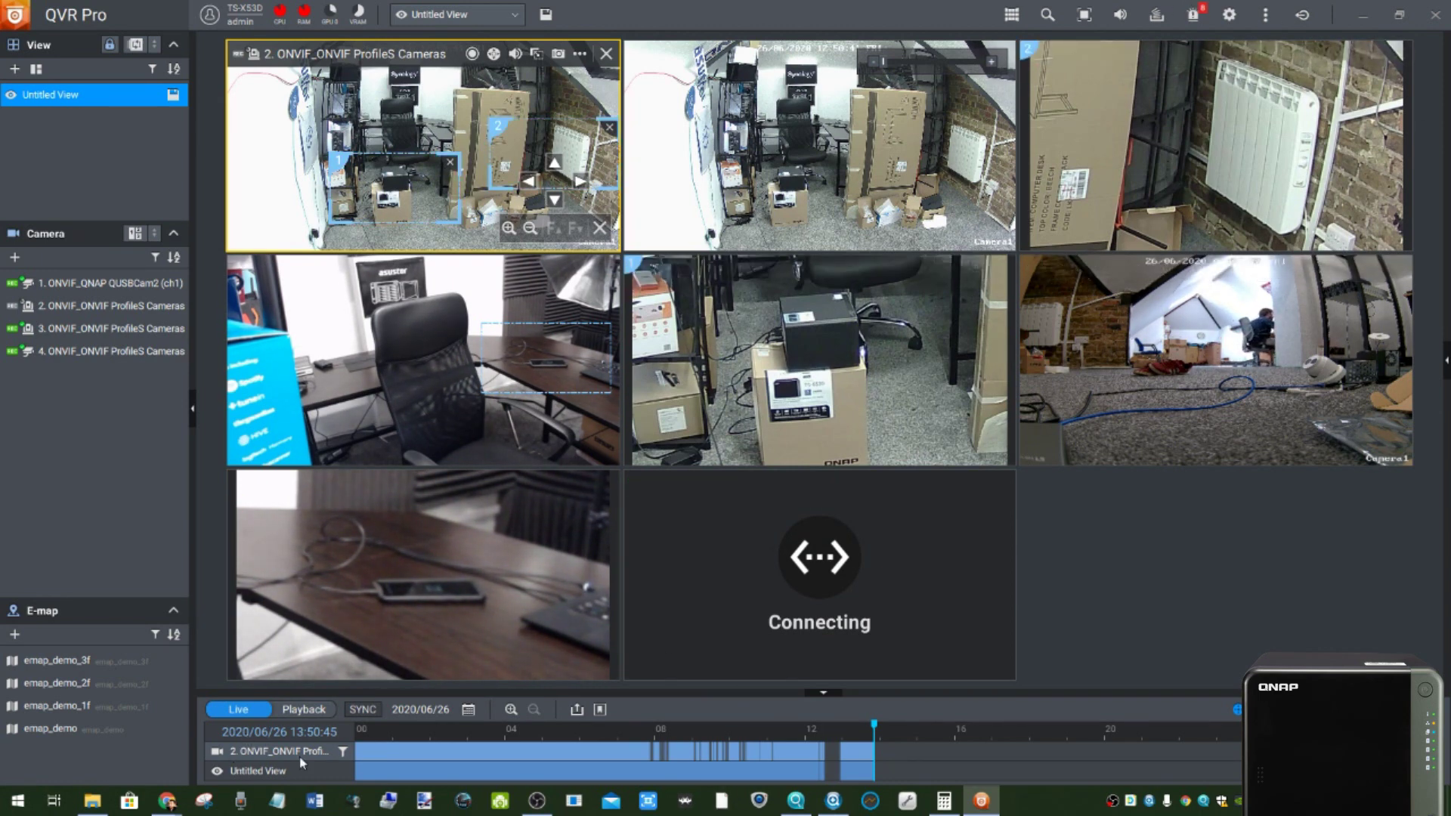
{"action": "left_click_drag", "start_coordinate": [874, 725], "coordinate": [794, 730]}
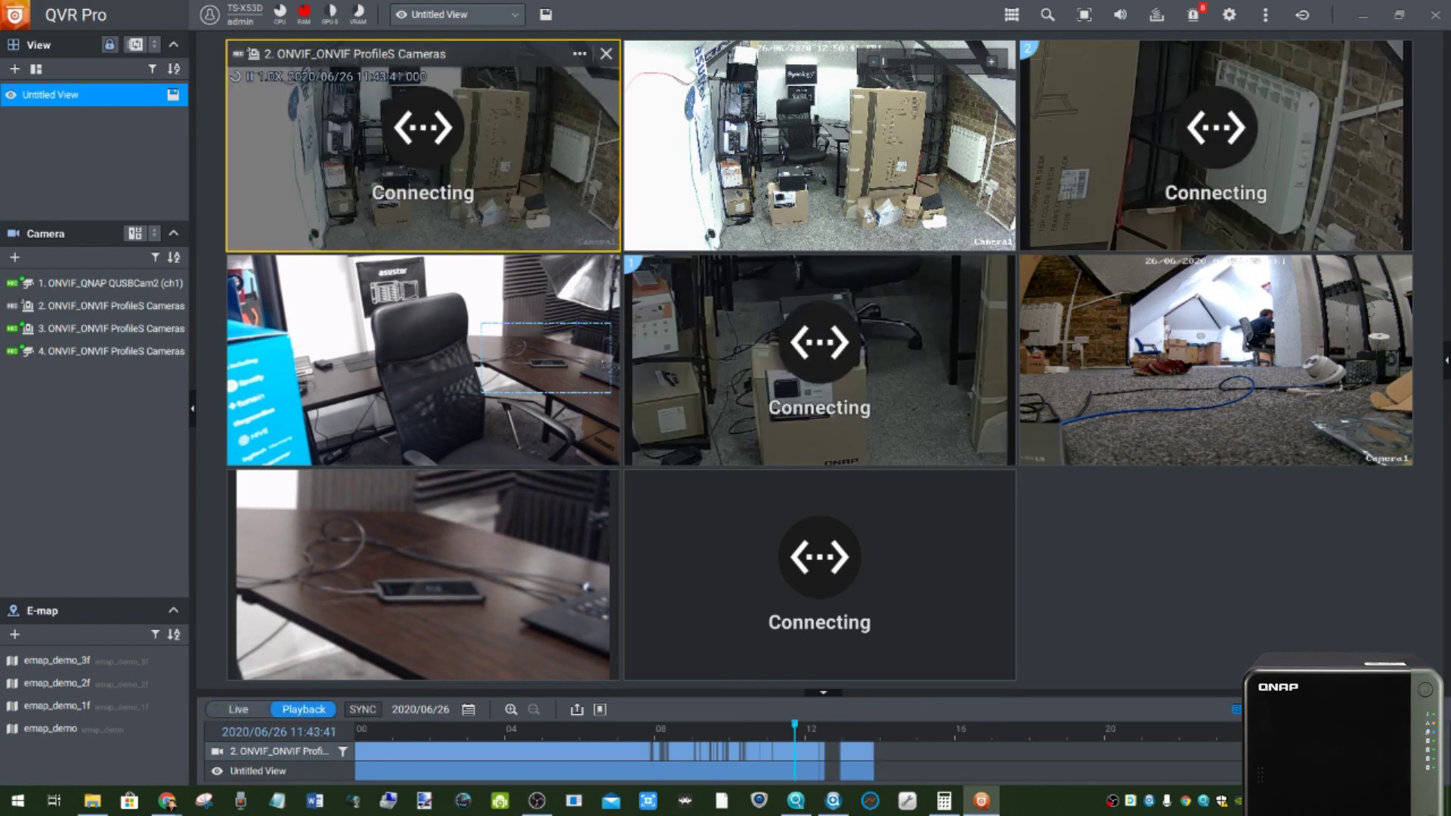
- Scrub the recorded footage timeline between about 07:21 and 13:07, ending around 10:20
{"action": "left_click", "coordinate": [767, 762]}
{"action": "left_click", "coordinate": [306, 715]}
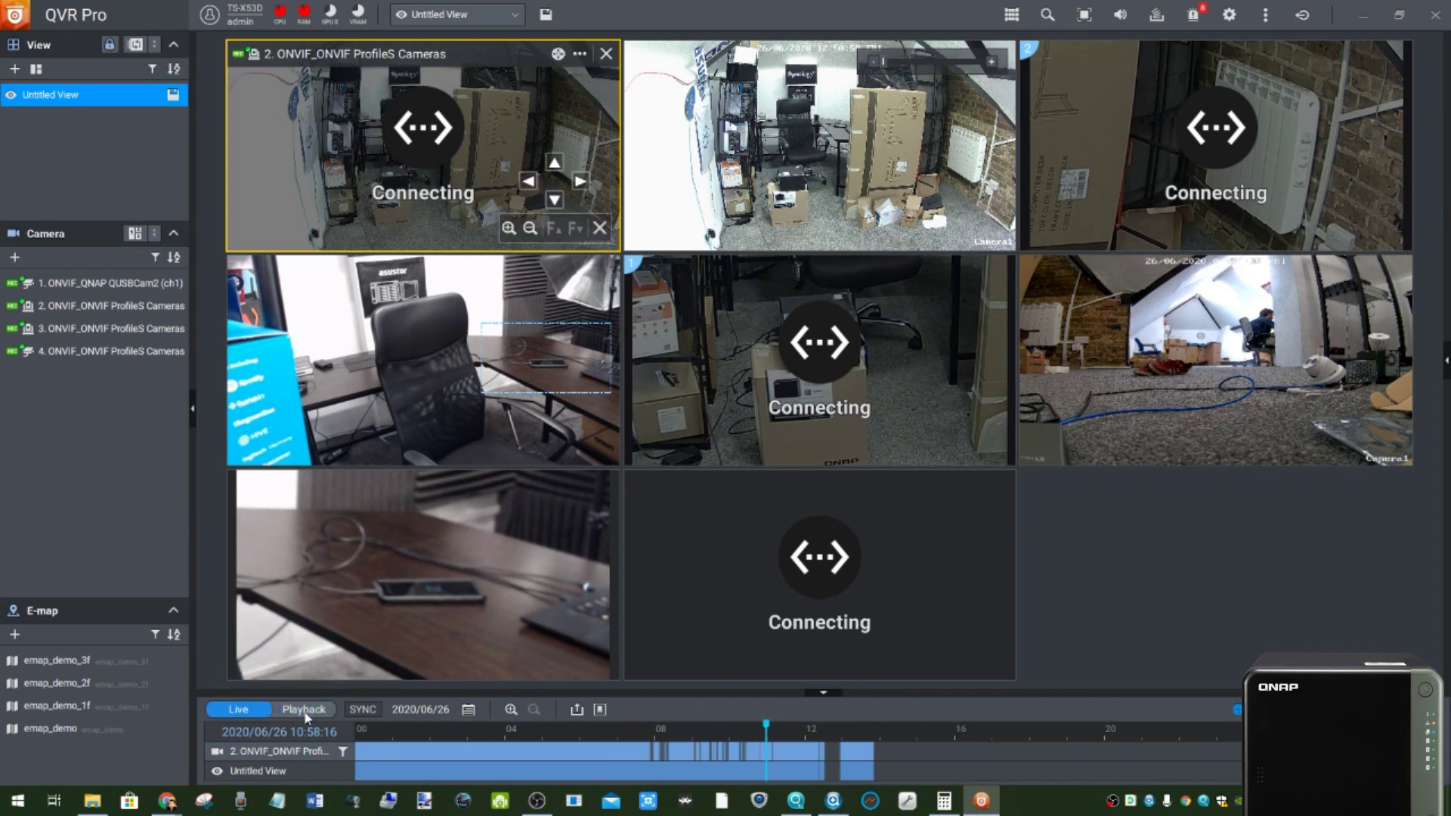
{"action": "left_click", "coordinate": [304, 711]}
{"action": "left_click", "coordinate": [553, 730]}
{"action": "left_click", "coordinate": [725, 745]}
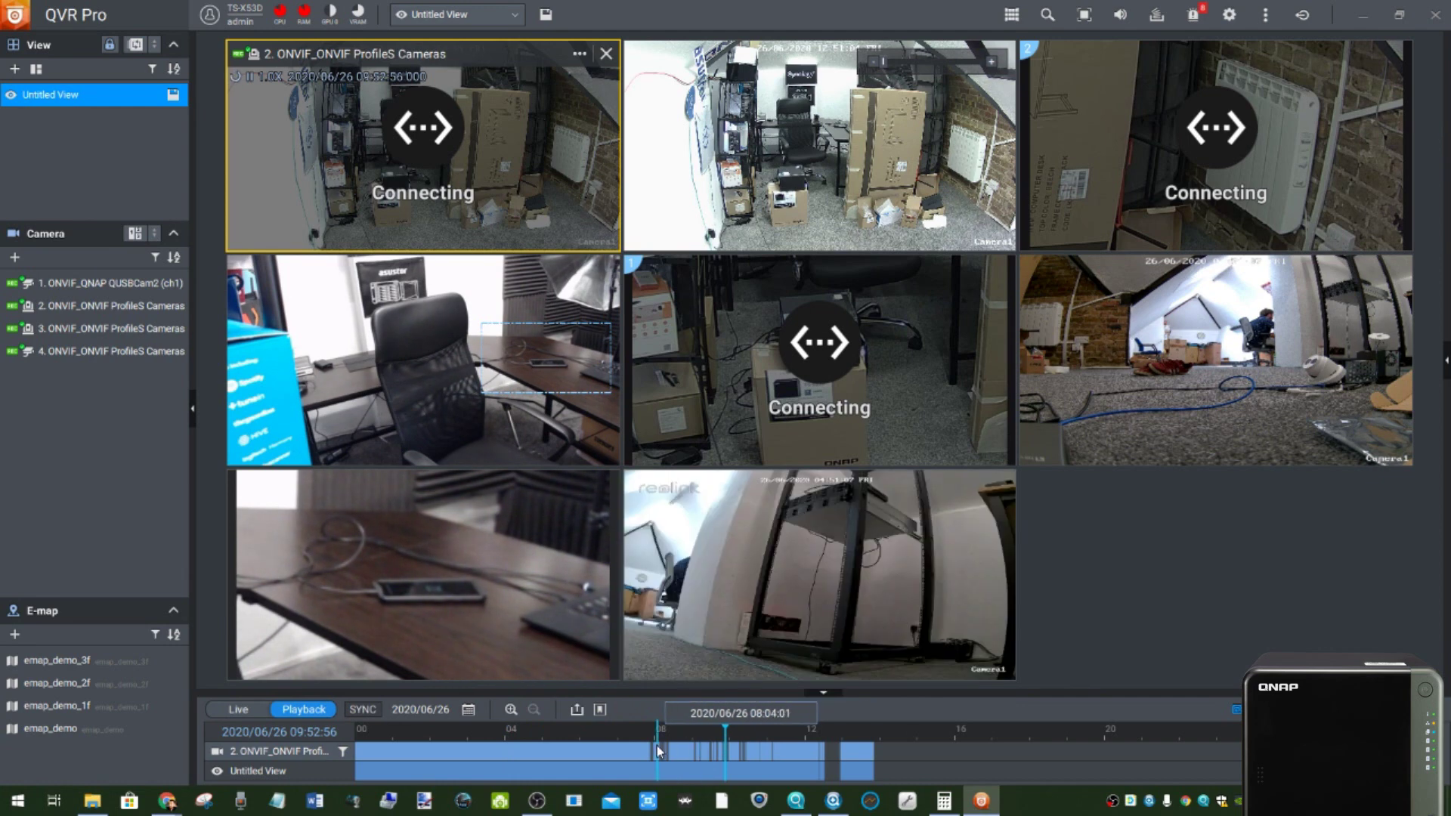
{"action": "left_click", "coordinate": [632, 751]}
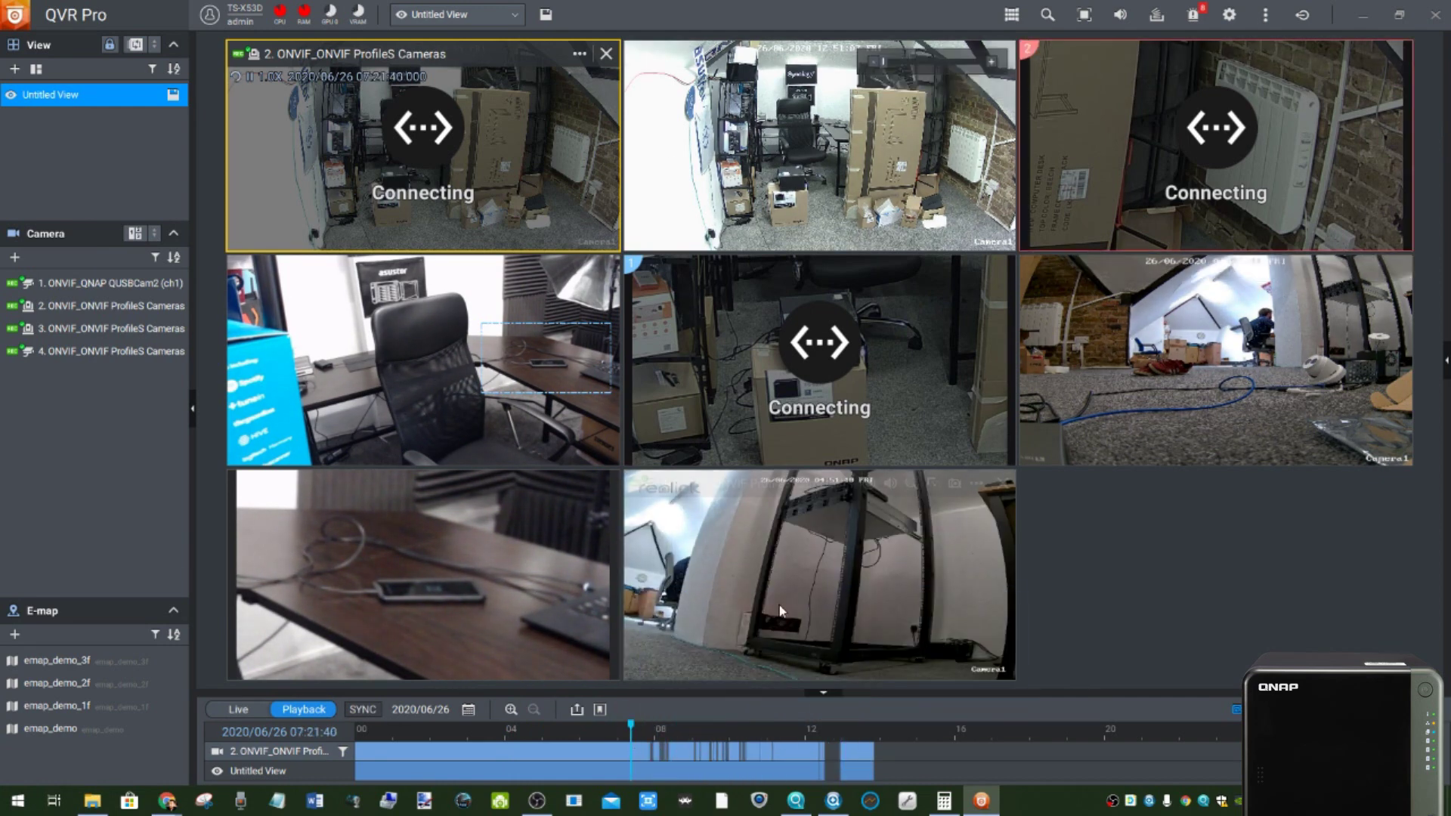
{"action": "left_click", "coordinate": [846, 749]}
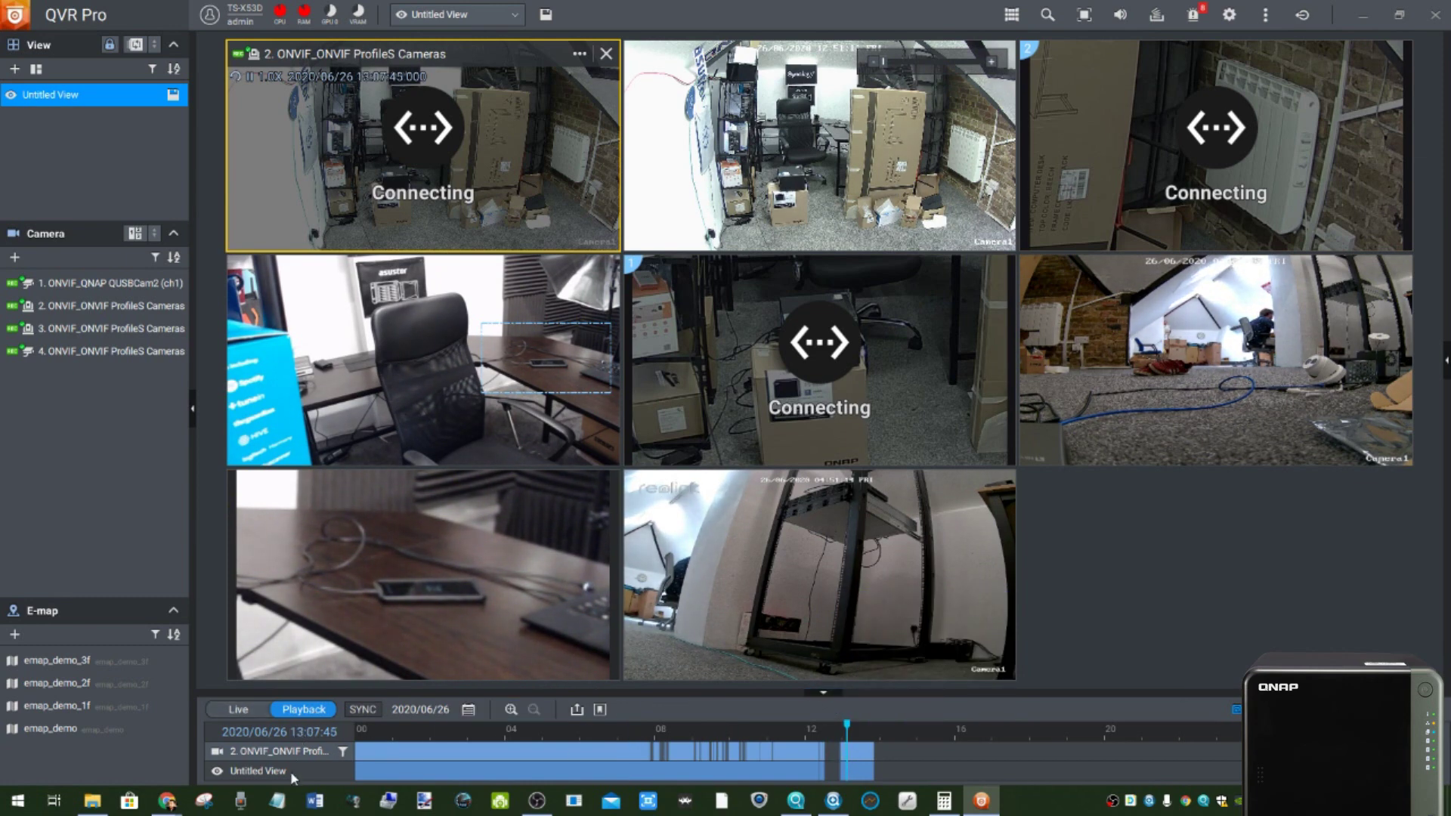
{"action": "left_click_drag", "start_coordinate": [845, 725], "coordinate": [640, 729]}
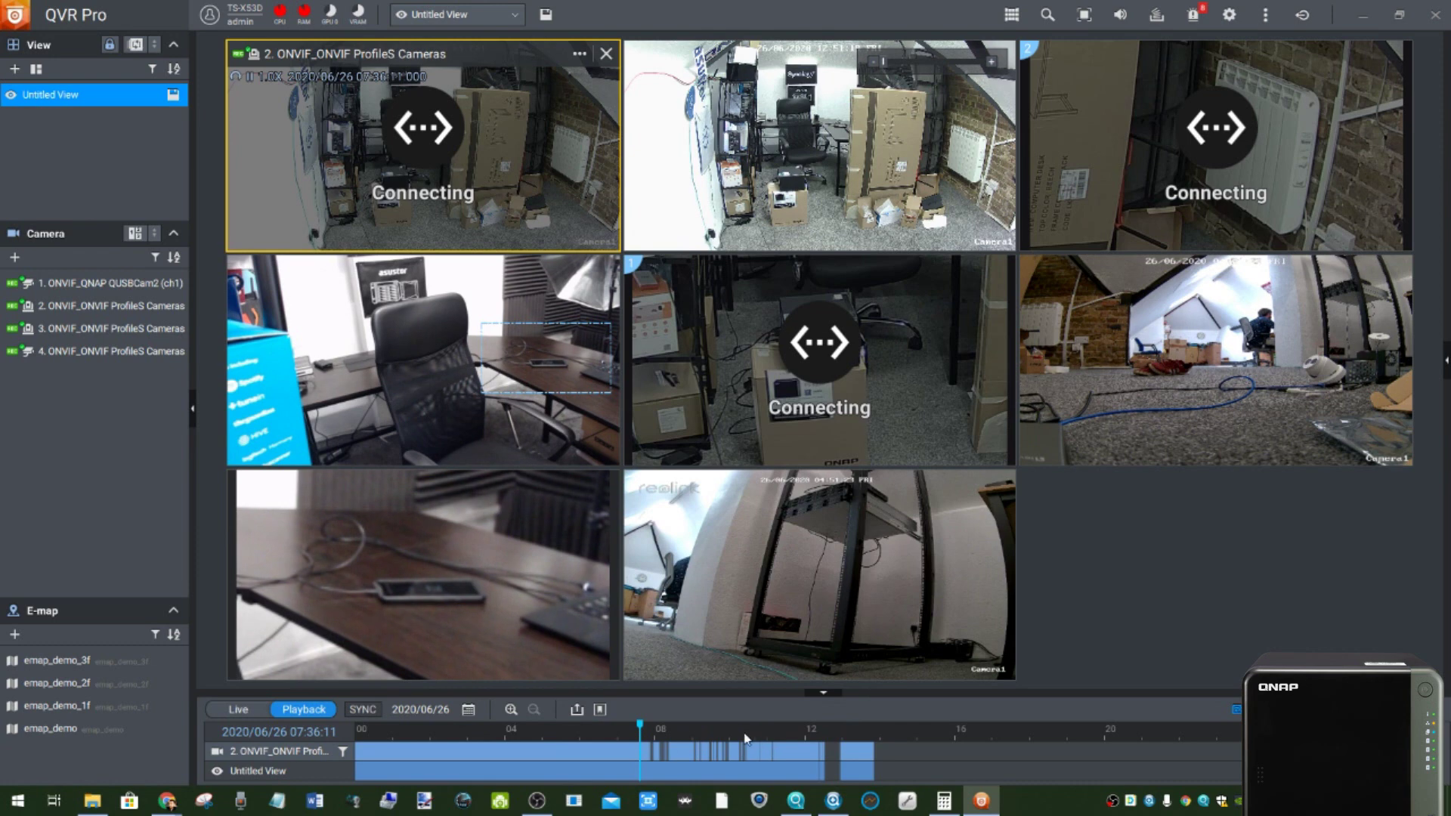
{"action": "left_click_drag", "start_coordinate": [639, 727], "coordinate": [742, 728]}
- Place camera 1 in the middle-left tile and return all tiles to live view
{"action": "left_click_drag", "start_coordinate": [75, 283], "coordinate": [275, 387]}
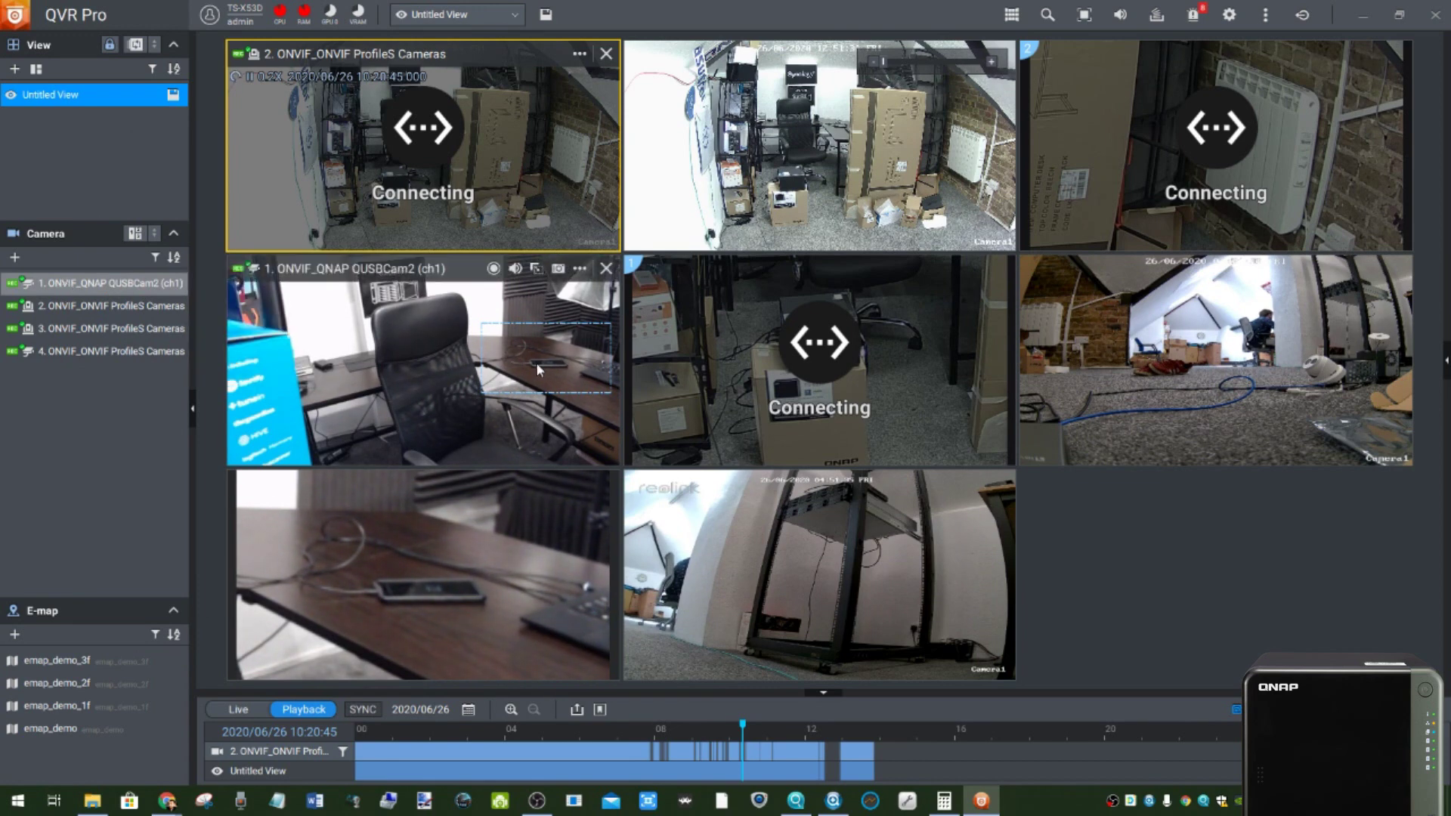
{"action": "left_click", "coordinate": [531, 384]}
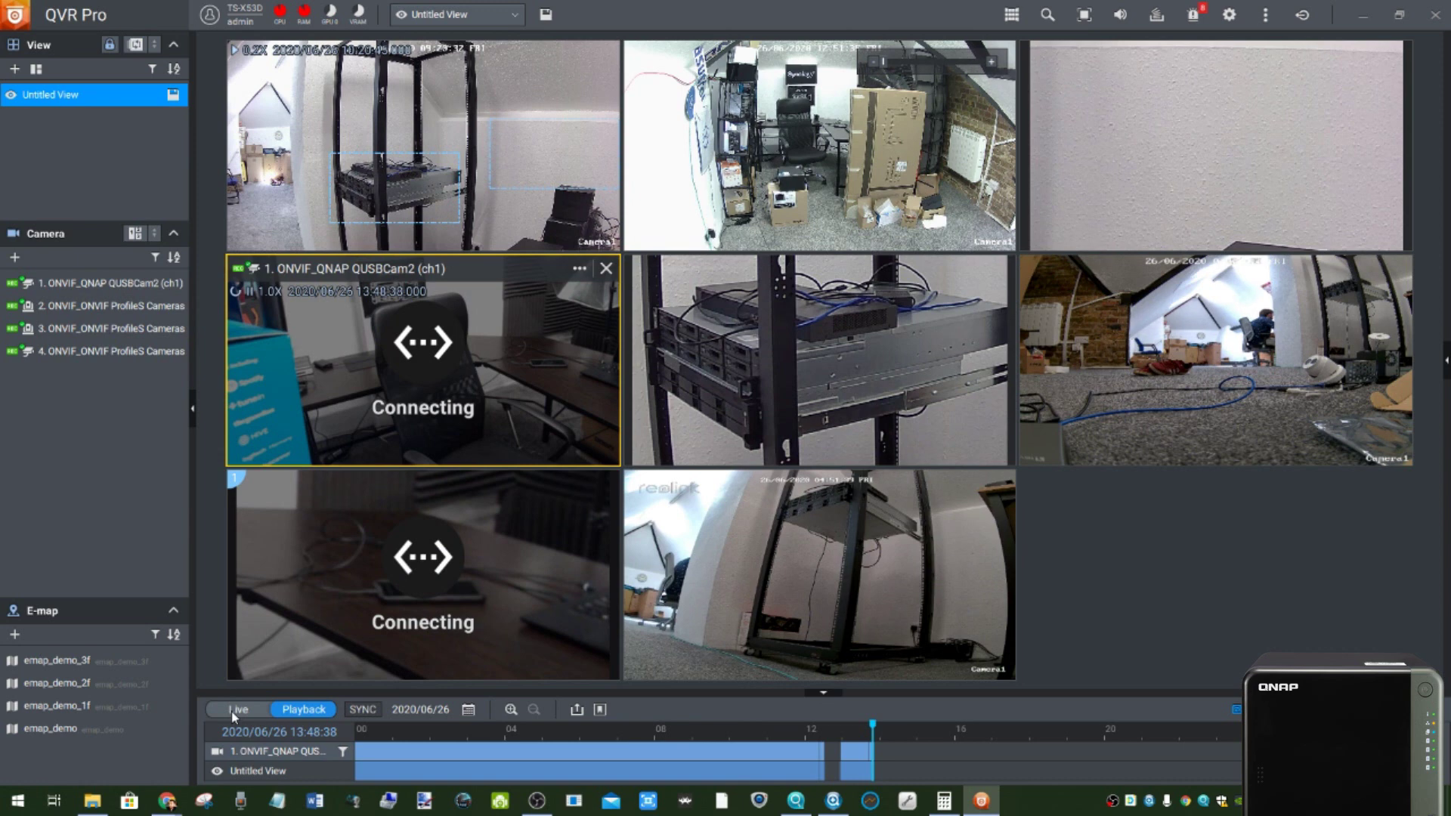
{"action": "left_click", "coordinate": [231, 711]}
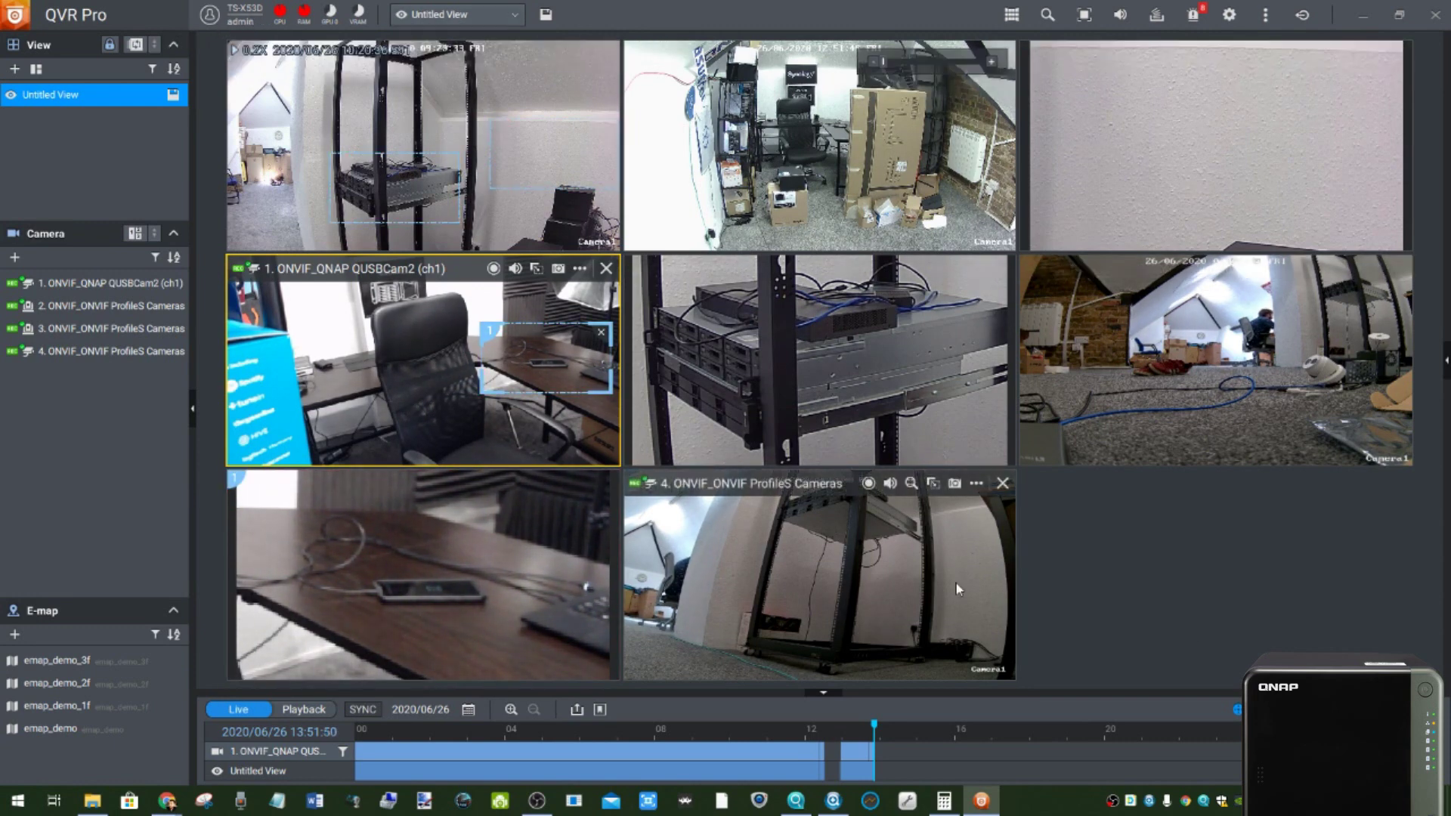
- Quit QVR Pro Client, open camera channel 2's edit settings, then close the QVR Pro tab and leave
{"action": "left_click", "coordinate": [1435, 17]}
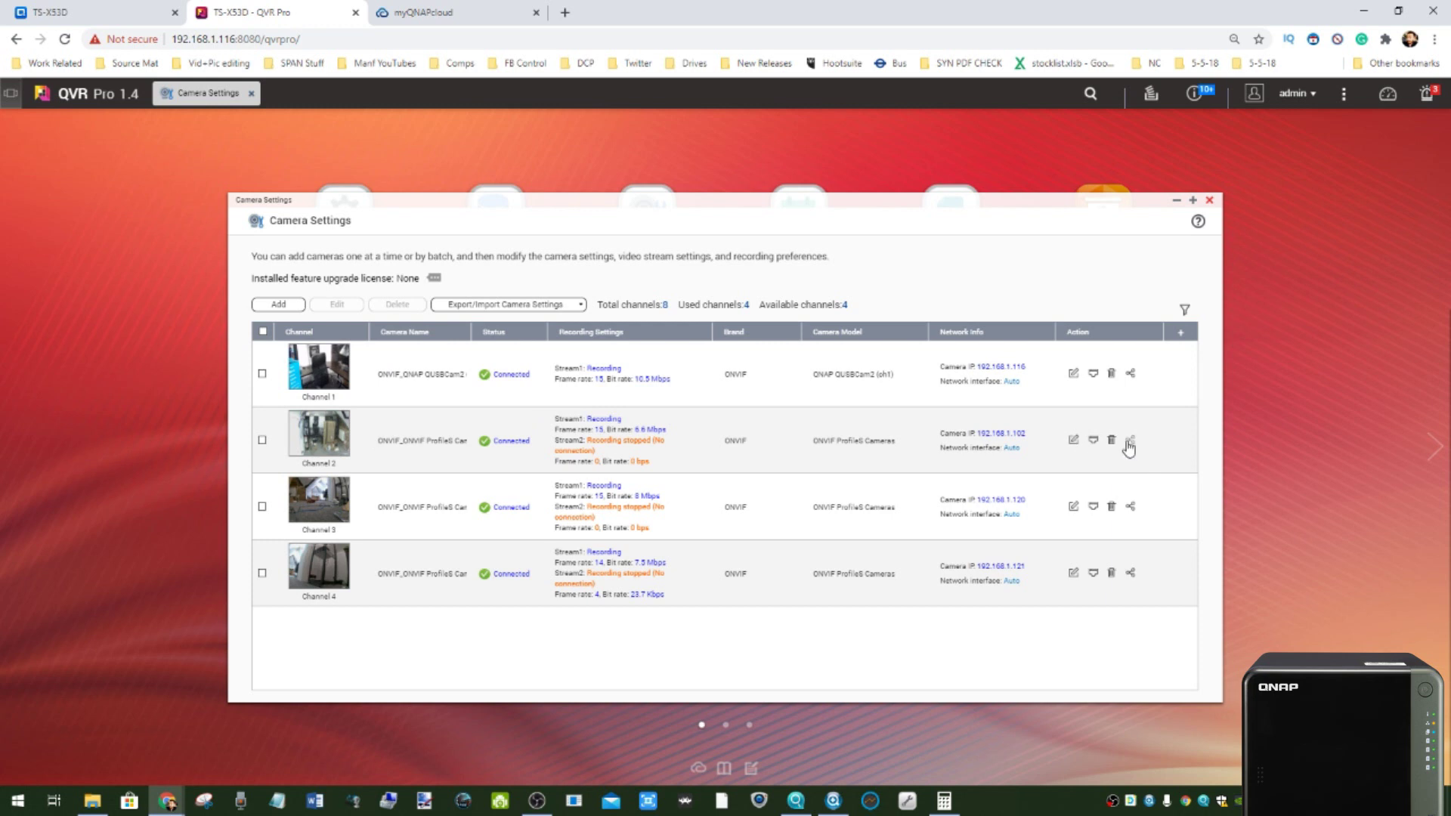
{"action": "left_click", "coordinate": [1079, 441]}
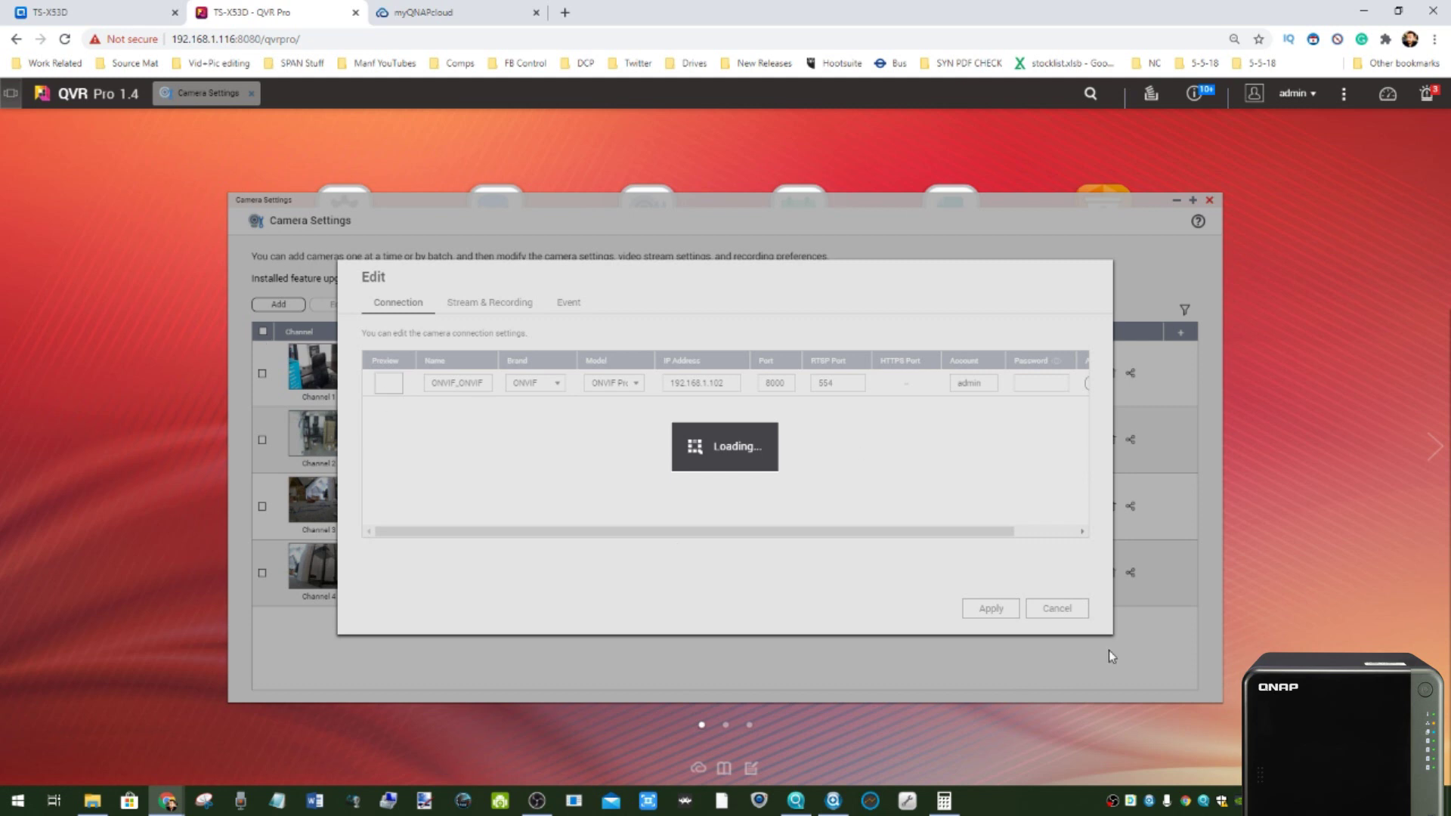
{"action": "key", "text": "F5"}
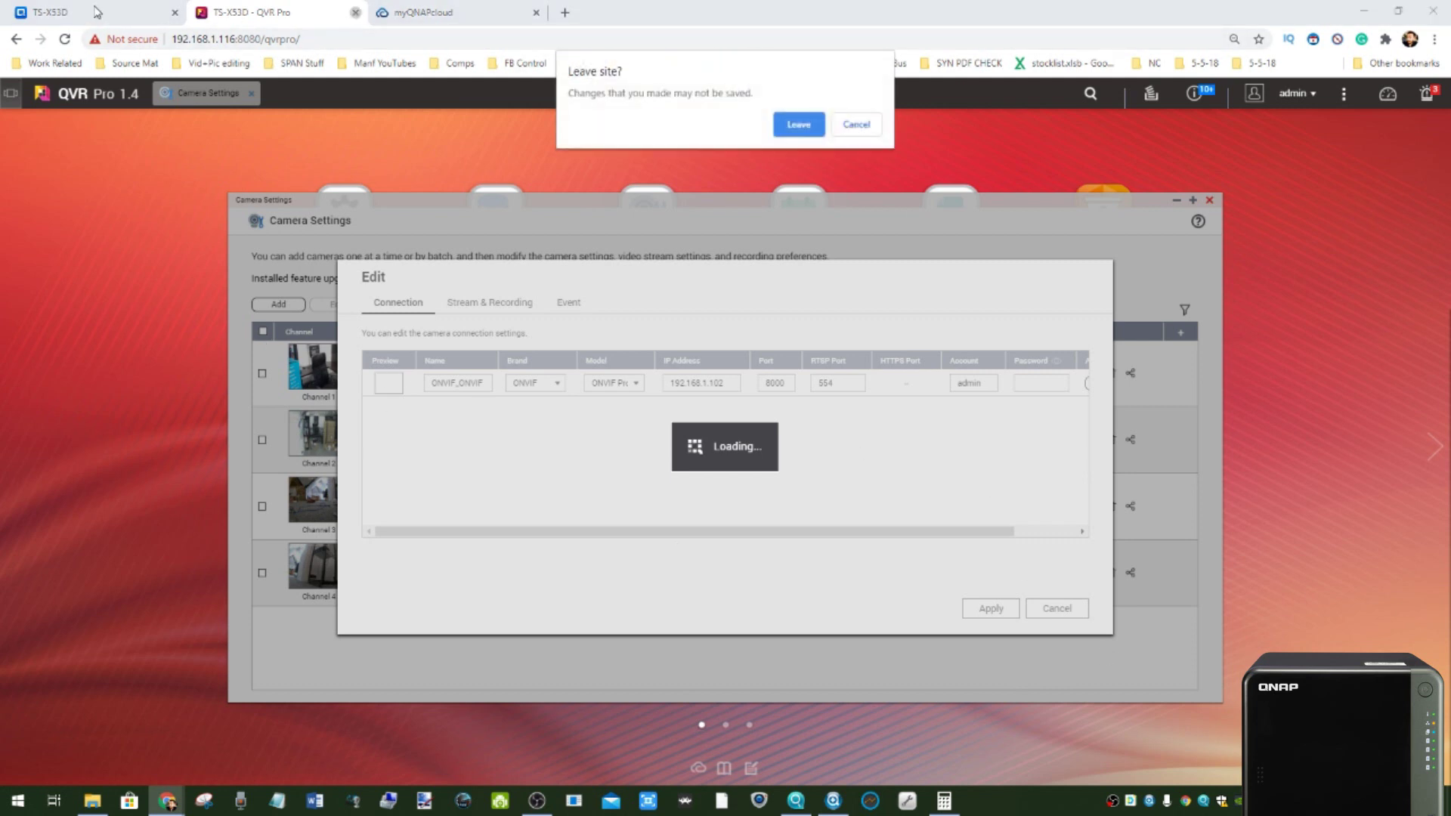
{"action": "left_click", "coordinate": [790, 126]}
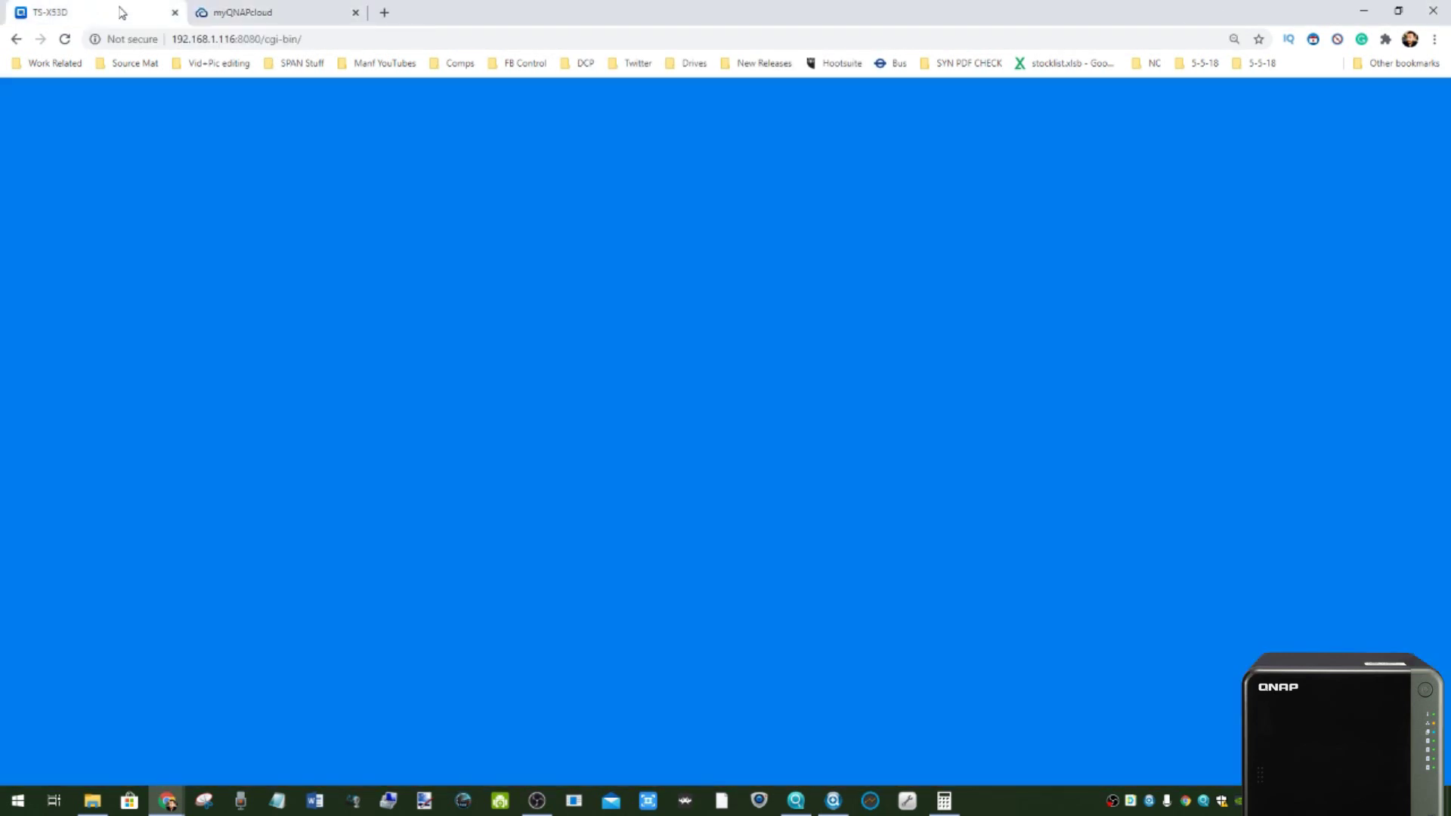
- Scroll through the installed apps listed under My Apps
{"action": "scroll", "coordinate": [696, 430], "scroll_direction": "down", "scroll_amount": 2}
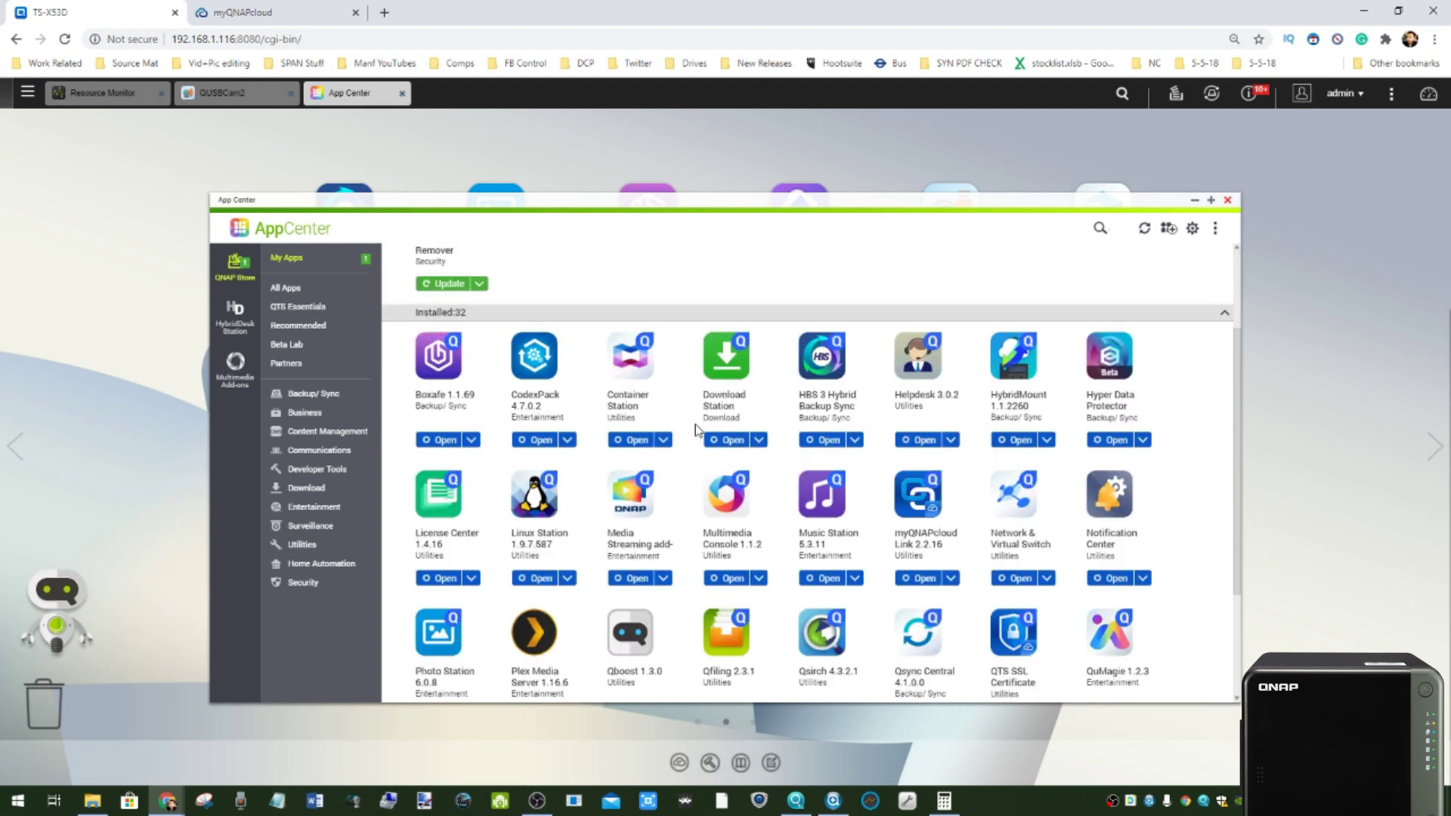
{"action": "scroll", "coordinate": [696, 430], "scroll_direction": "down", "scroll_amount": 3}
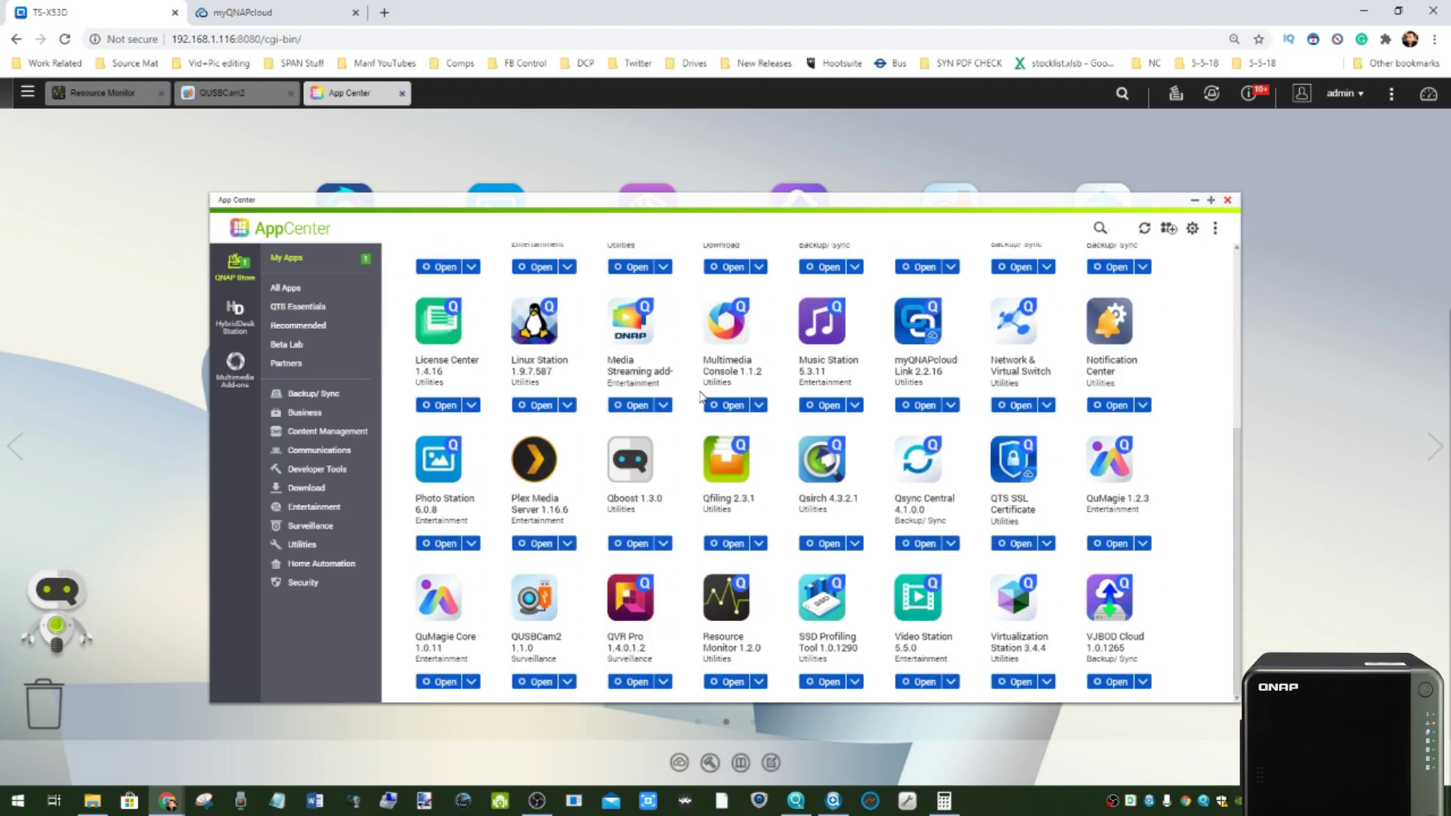
{"action": "scroll", "coordinate": [803, 529], "scroll_direction": "up", "scroll_amount": 4}
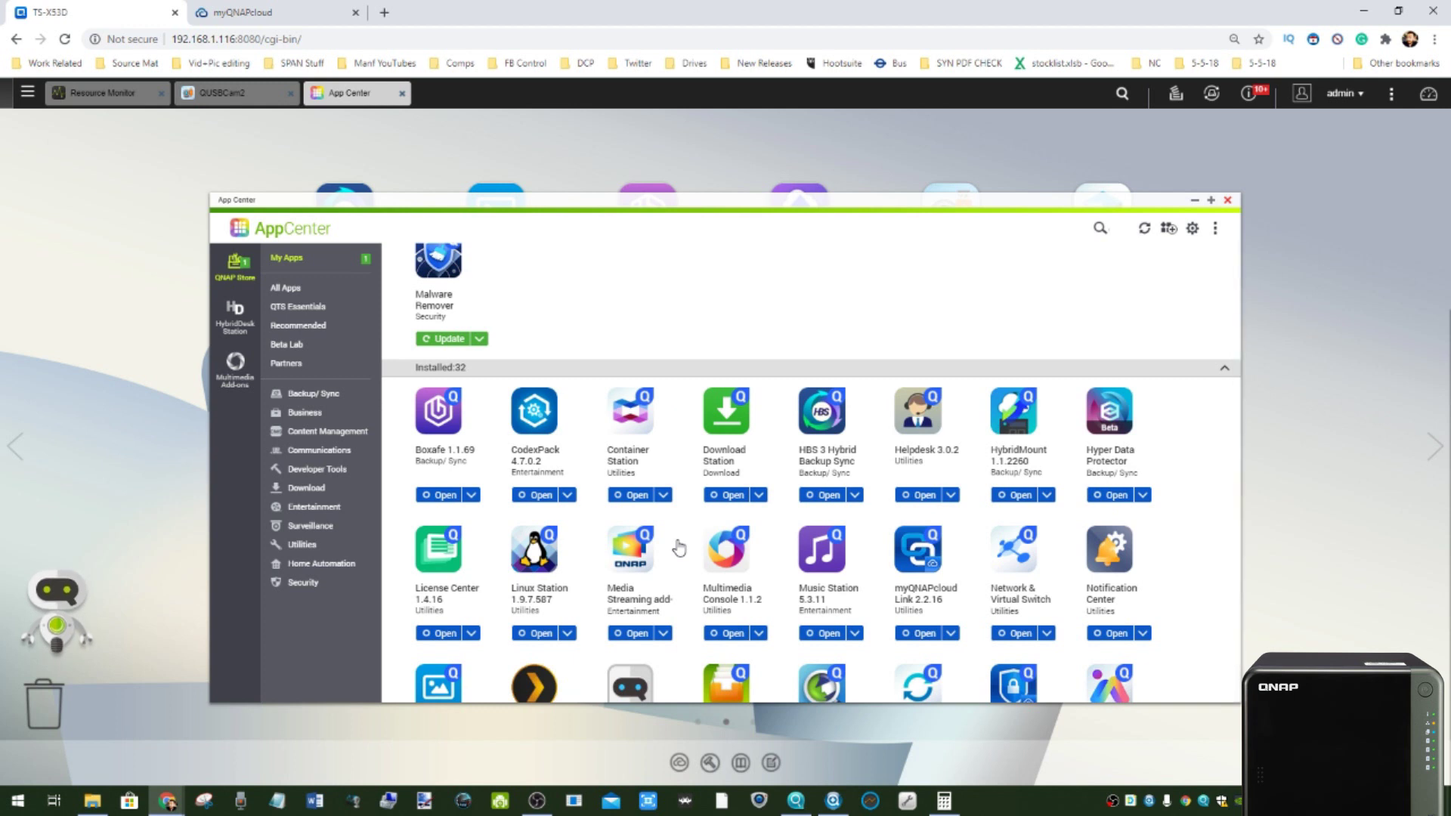
{"action": "scroll", "coordinate": [692, 493], "scroll_direction": "up", "scroll_amount": 1}
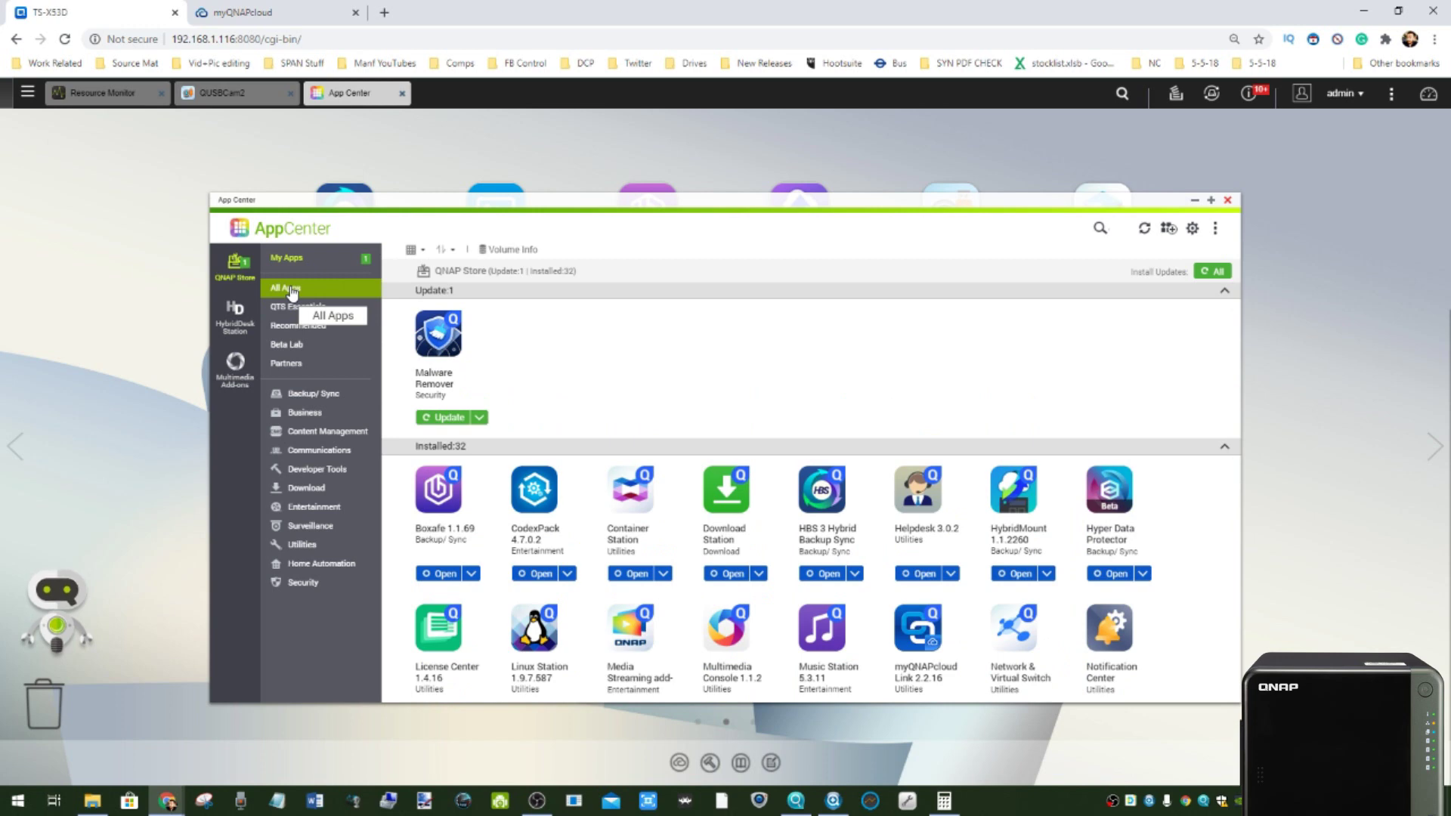
{"action": "scroll", "coordinate": [565, 400], "scroll_direction": "down", "scroll_amount": 2}
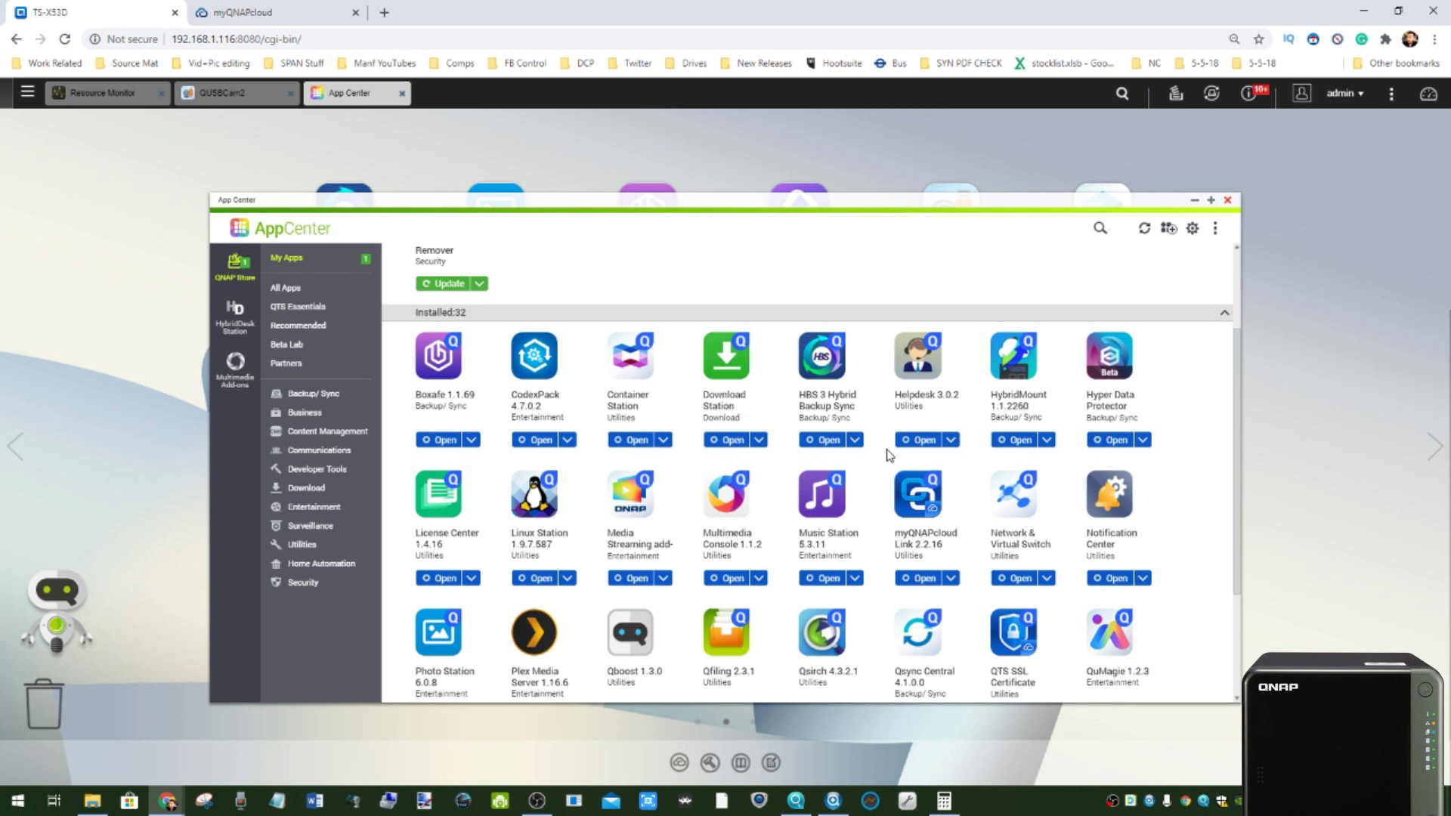
{"action": "scroll", "coordinate": [997, 446], "scroll_direction": "down", "scroll_amount": 3}
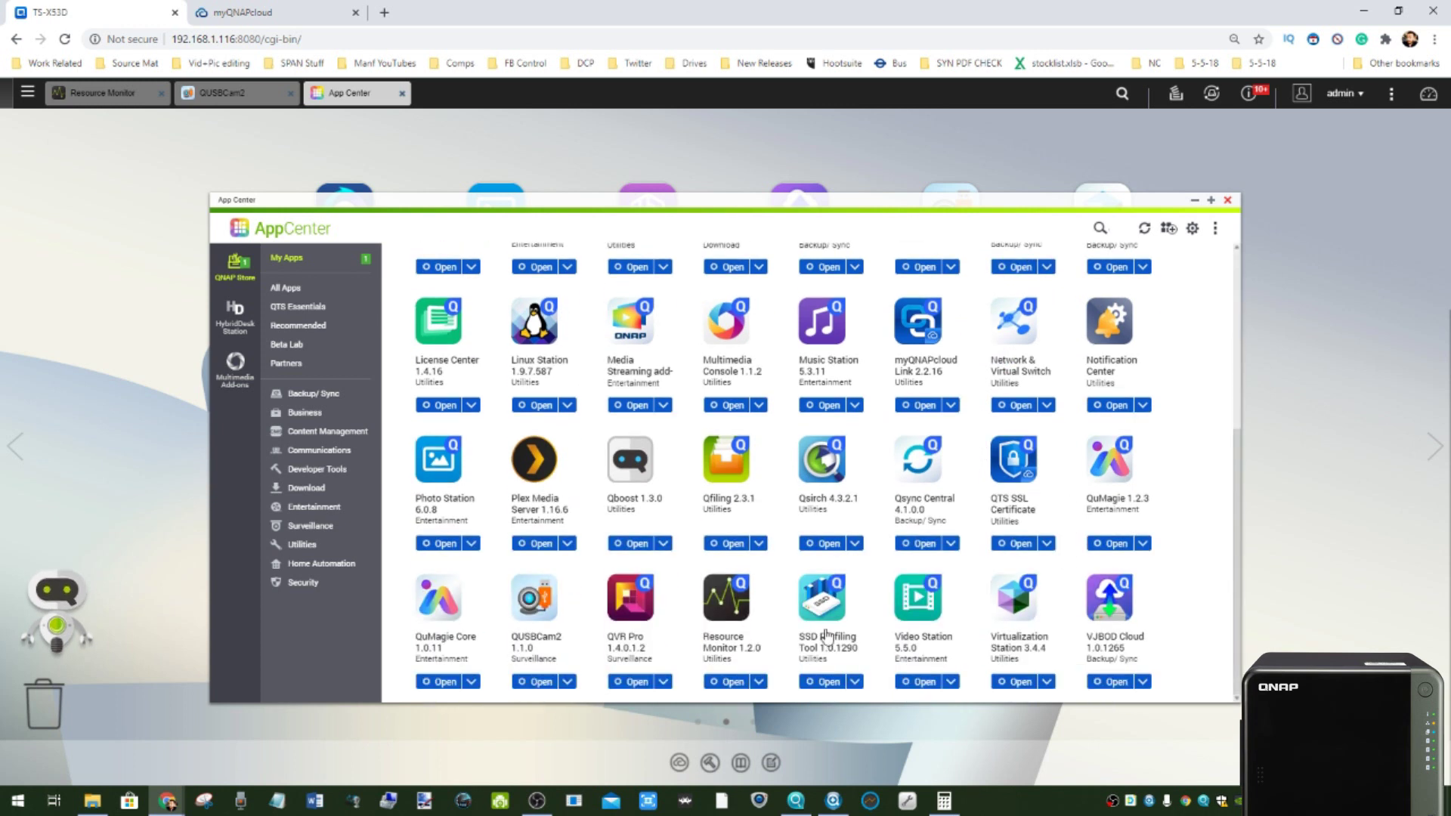
- Browse the Security, Home Automation and Utilities catalogues, then bring Resource Monitor forward
{"action": "left_click", "coordinate": [321, 585]}
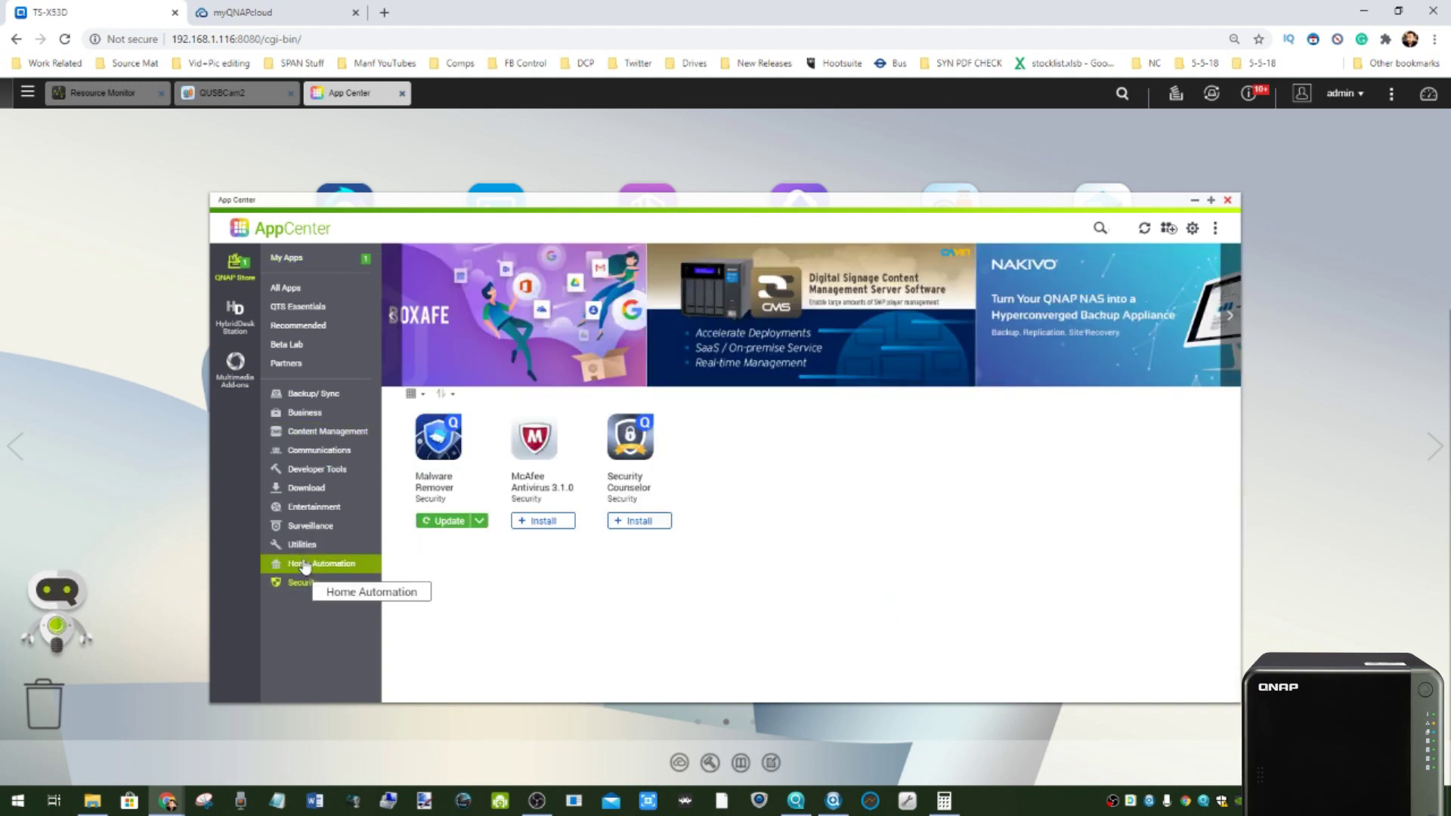
{"action": "left_click", "coordinate": [303, 565]}
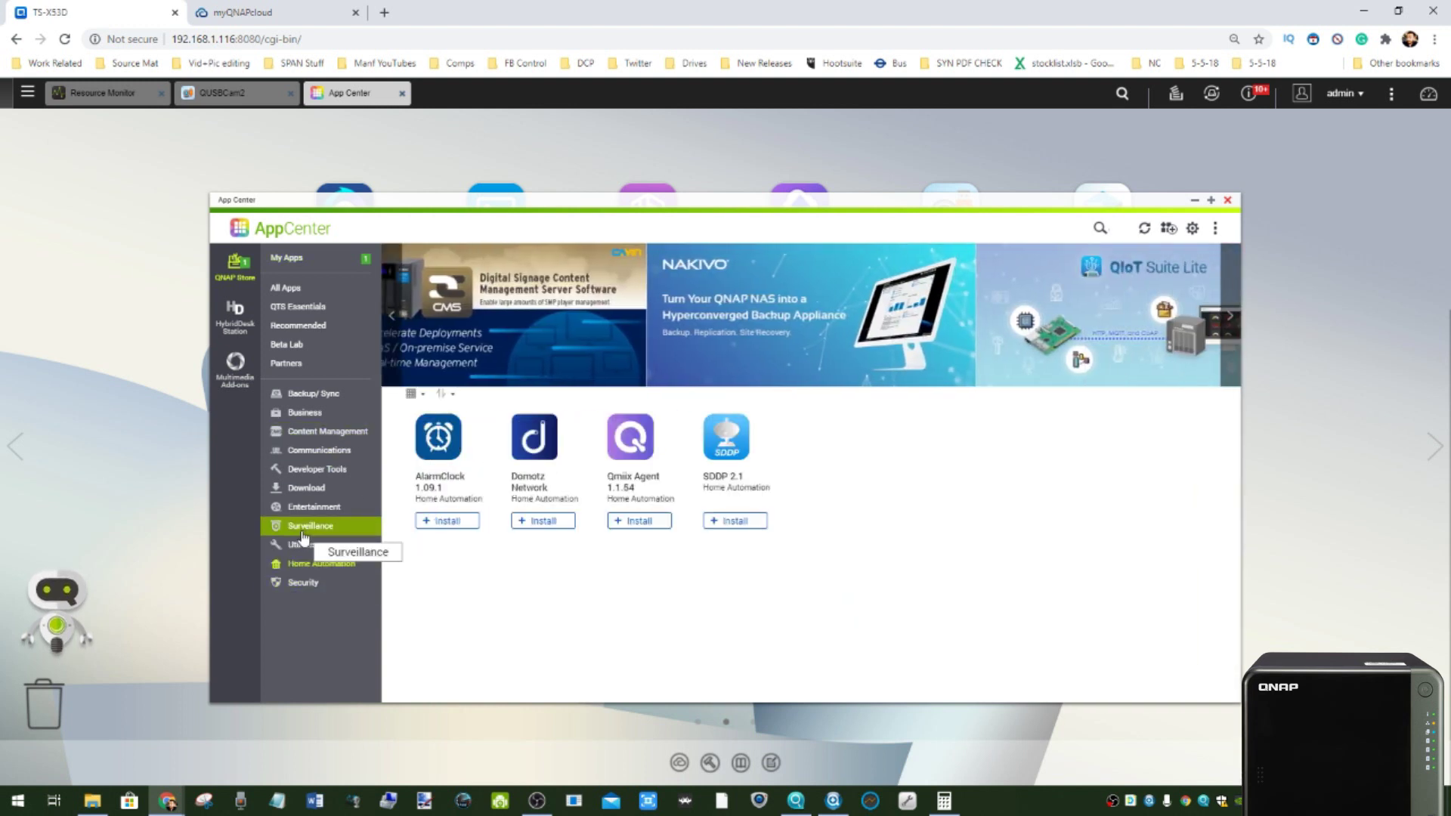
{"action": "left_click", "coordinate": [294, 547]}
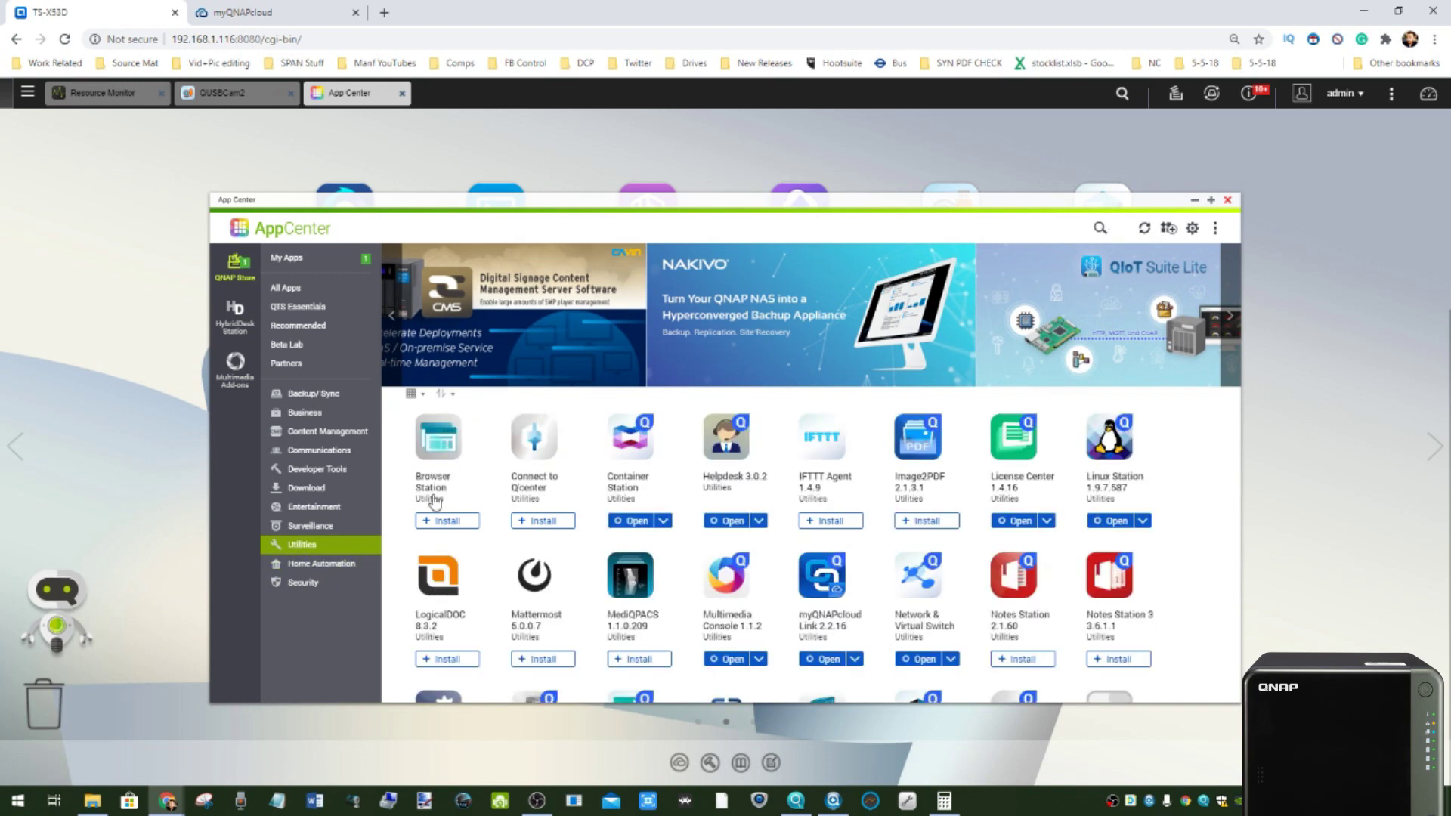
{"action": "scroll", "coordinate": [772, 417], "scroll_direction": "down", "scroll_amount": 1}
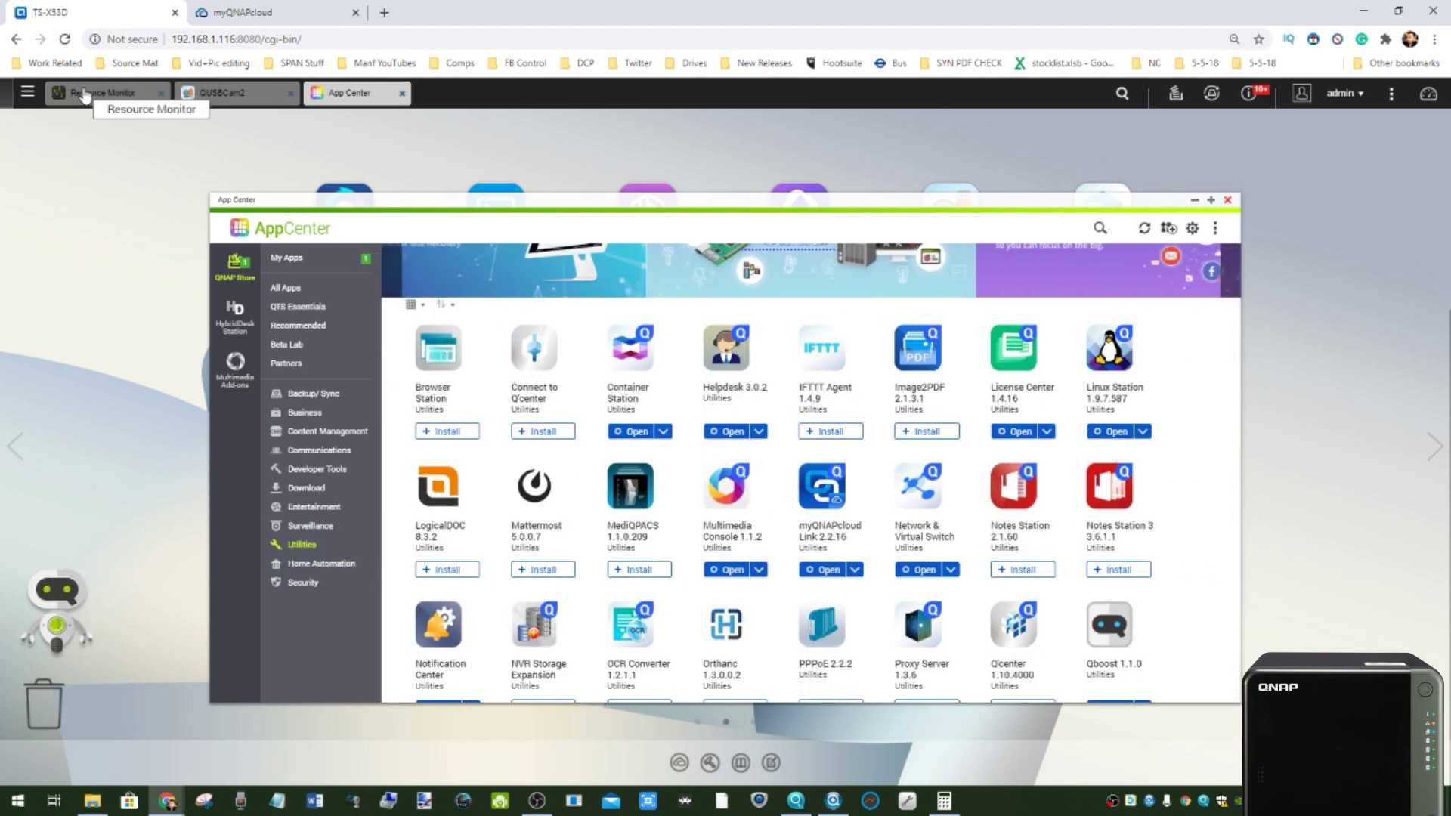
{"action": "left_click_drag", "start_coordinate": [827, 235], "coordinate": [829, 235]}
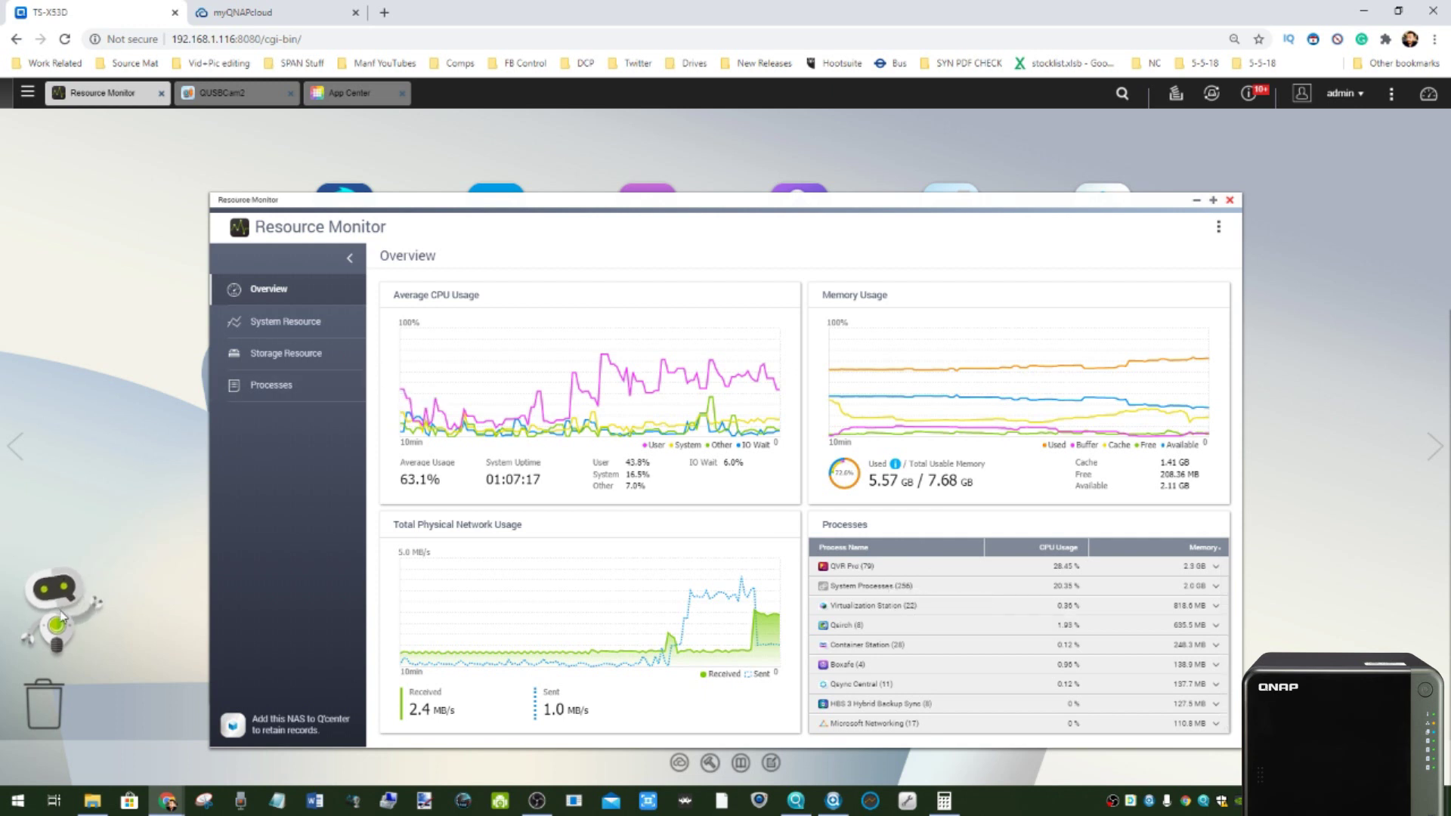
- Run Qboost optimisation to free 524.54 MB, check CPU and processes, and close Resource Monitor
{"action": "left_click", "coordinate": [106, 601]}
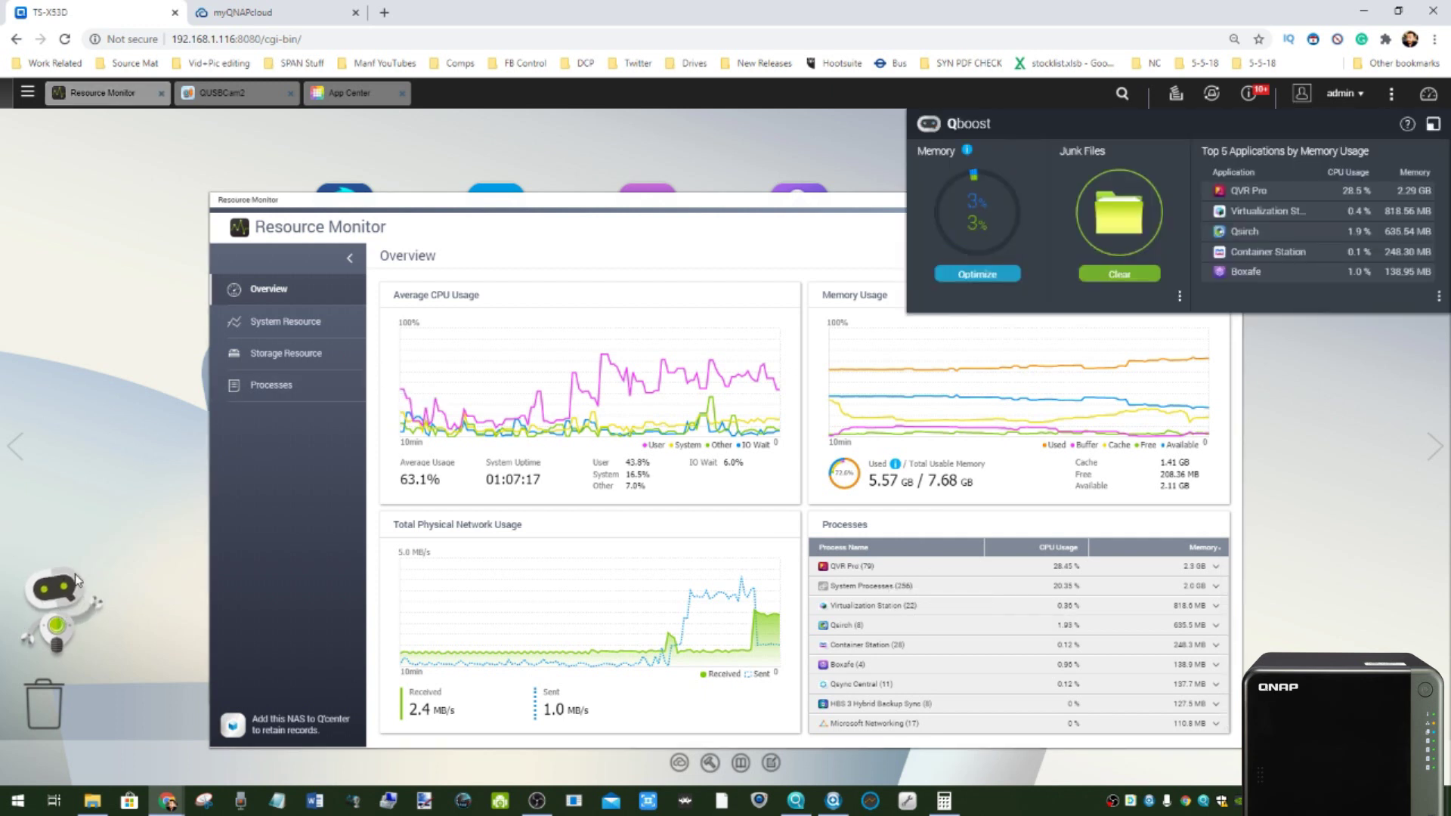
{"action": "left_click", "coordinate": [975, 275]}
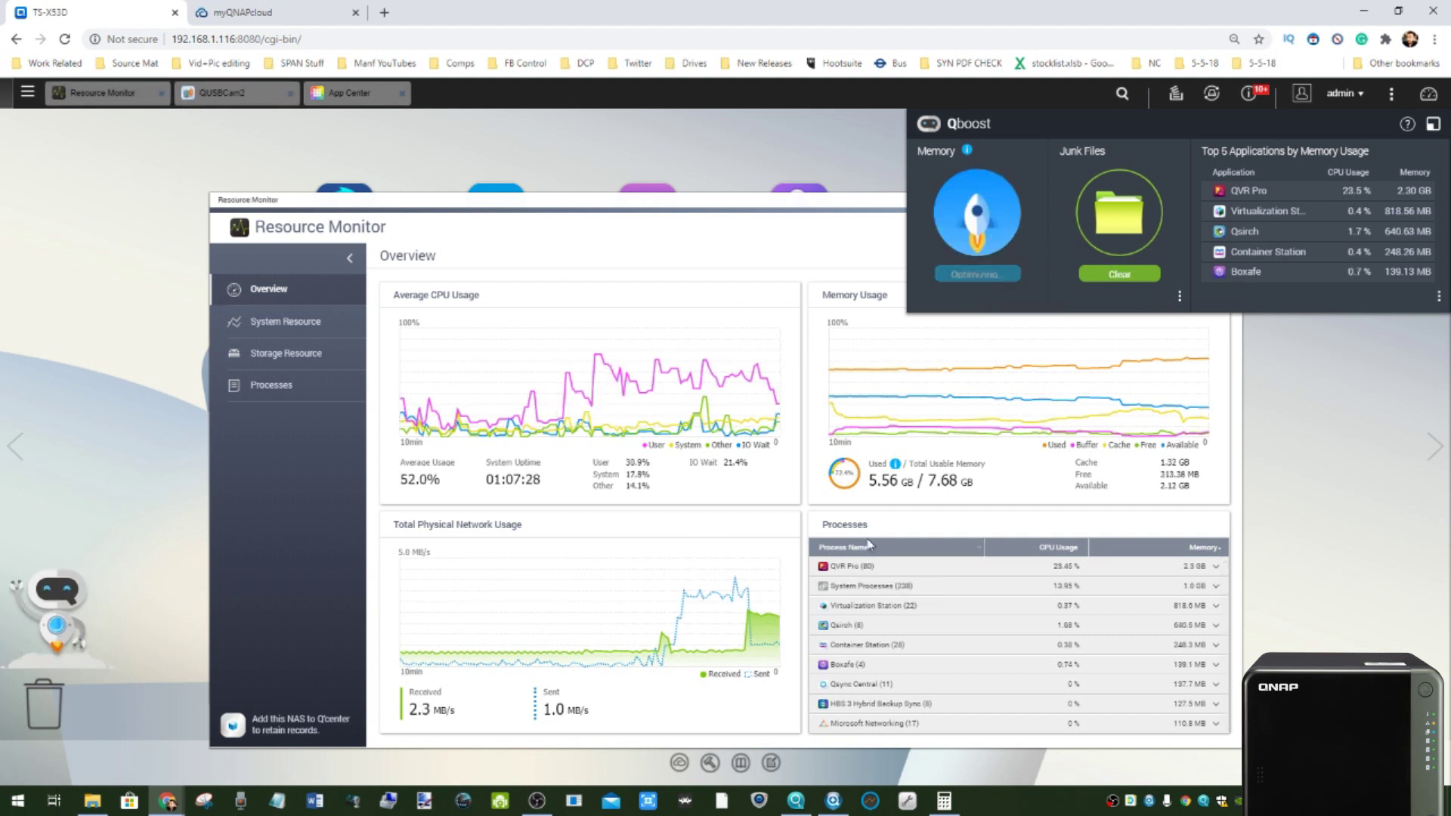
{"action": "left_click", "coordinate": [262, 332]}
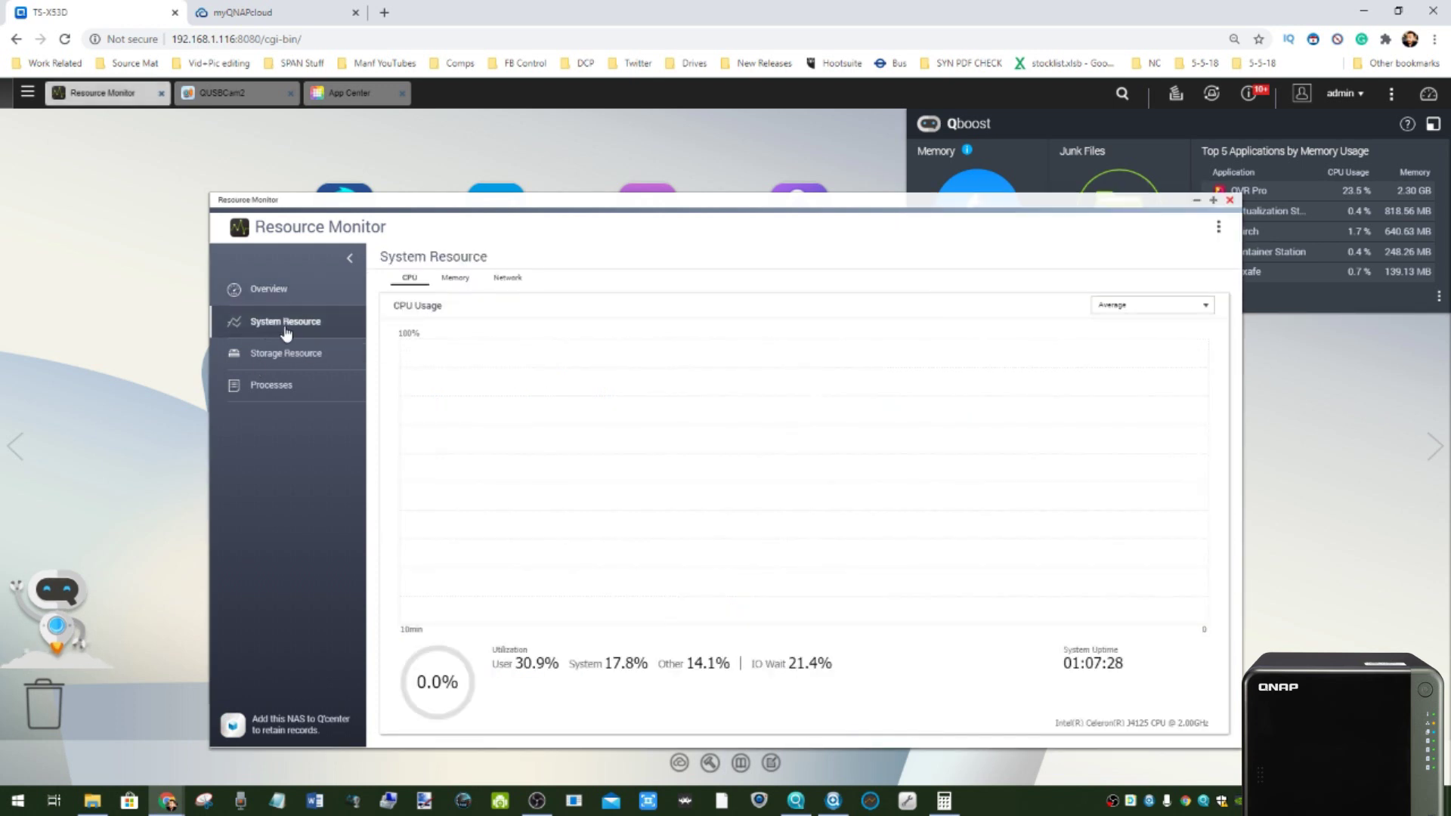
{"action": "left_click", "coordinate": [272, 389]}
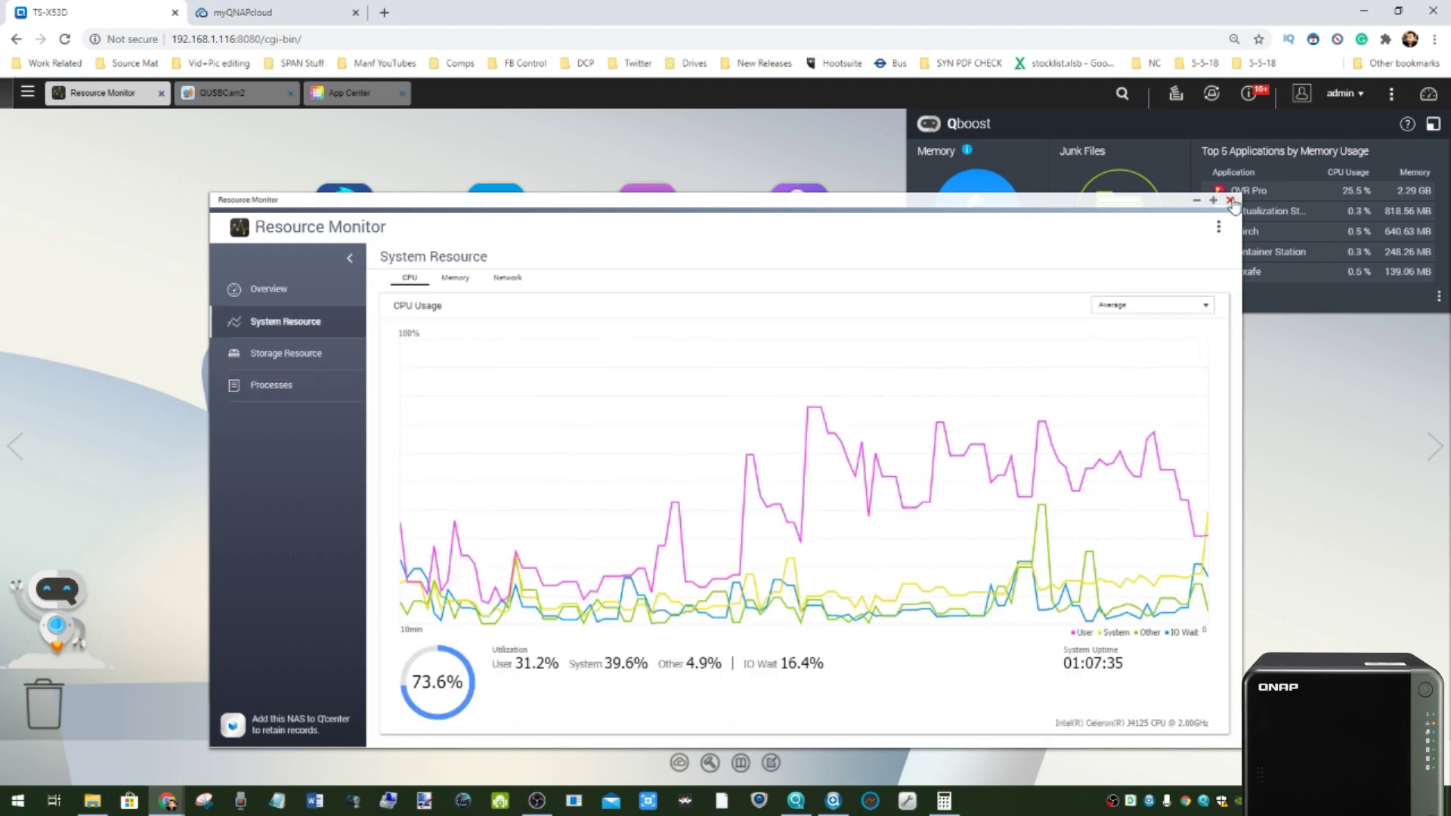
{"action": "left_click", "coordinate": [1229, 200]}
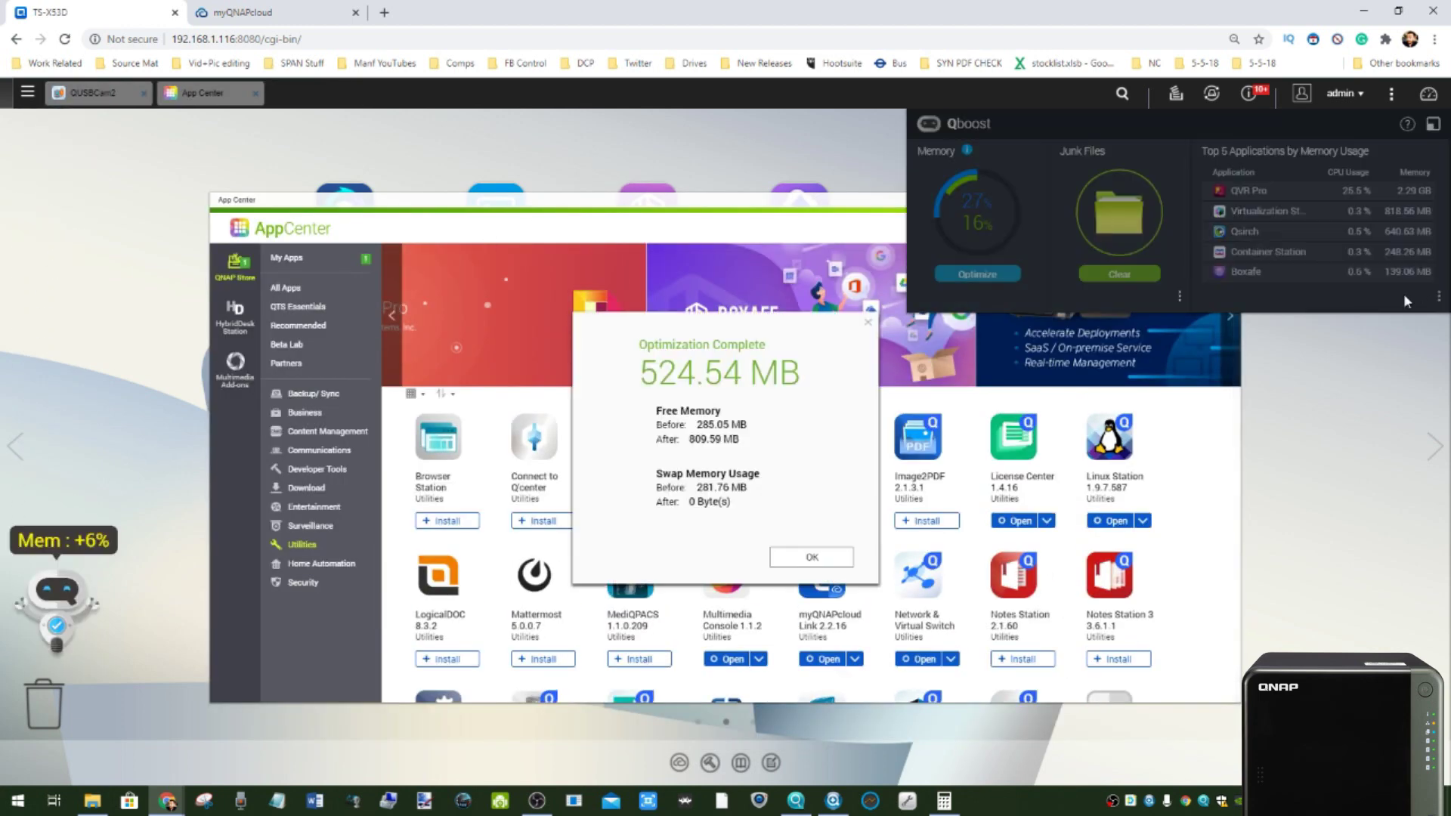
{"action": "left_click", "coordinate": [831, 564]}
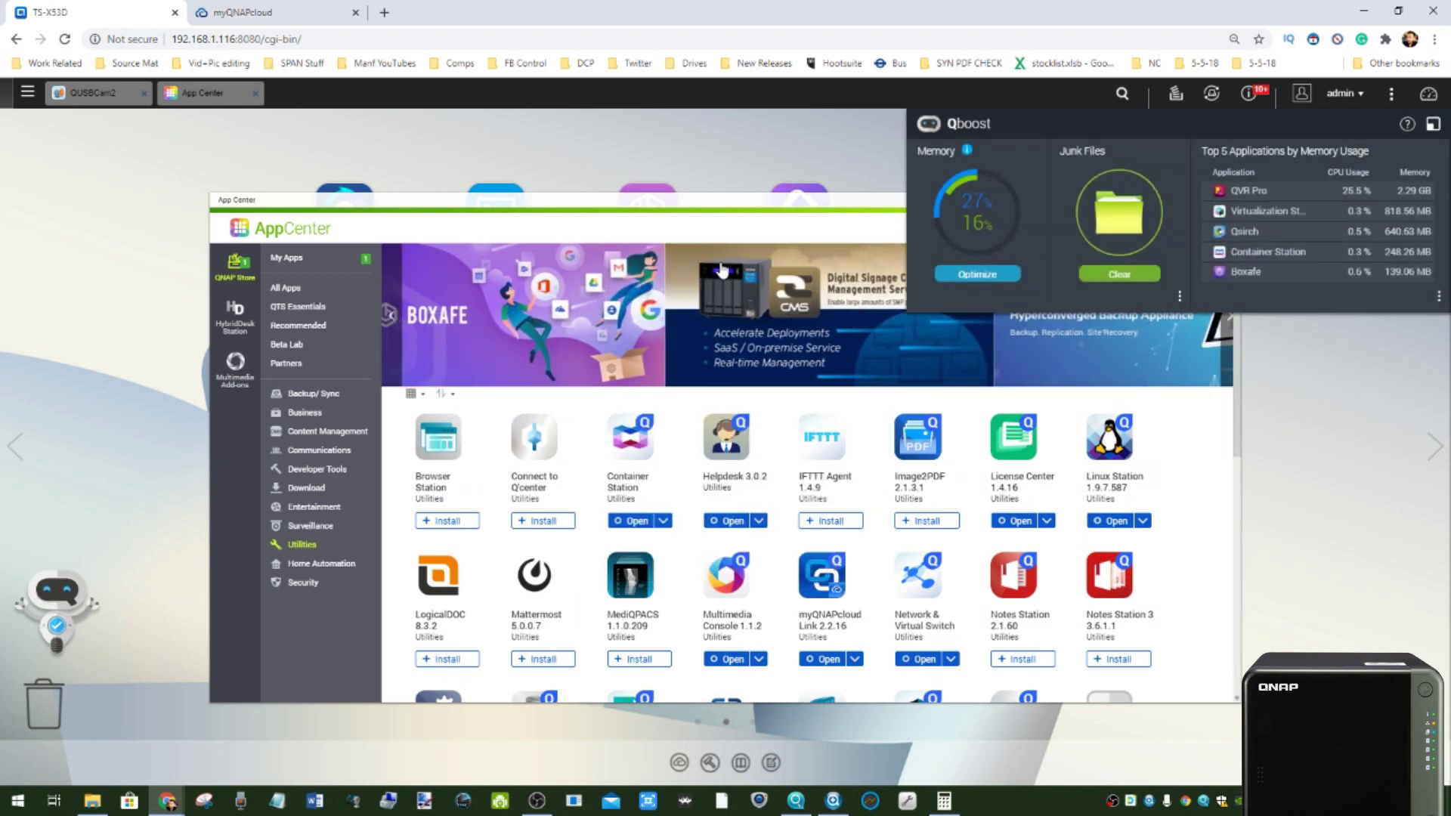
- Close the Qboost panel and scroll through the Utilities app list
{"action": "left_click", "coordinate": [1435, 124]}
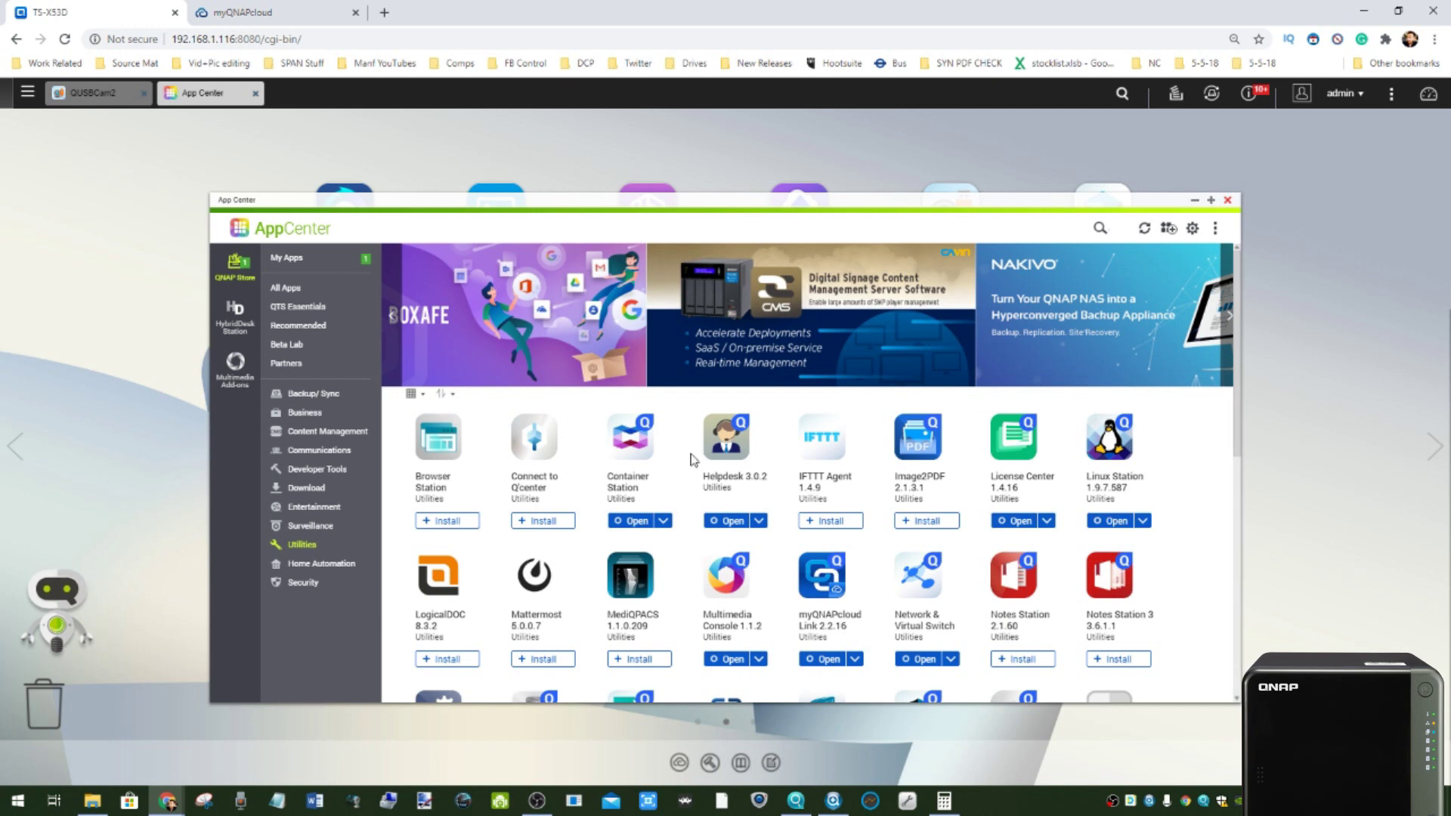
{"action": "scroll", "coordinate": [857, 489], "scroll_direction": "down", "scroll_amount": 3}
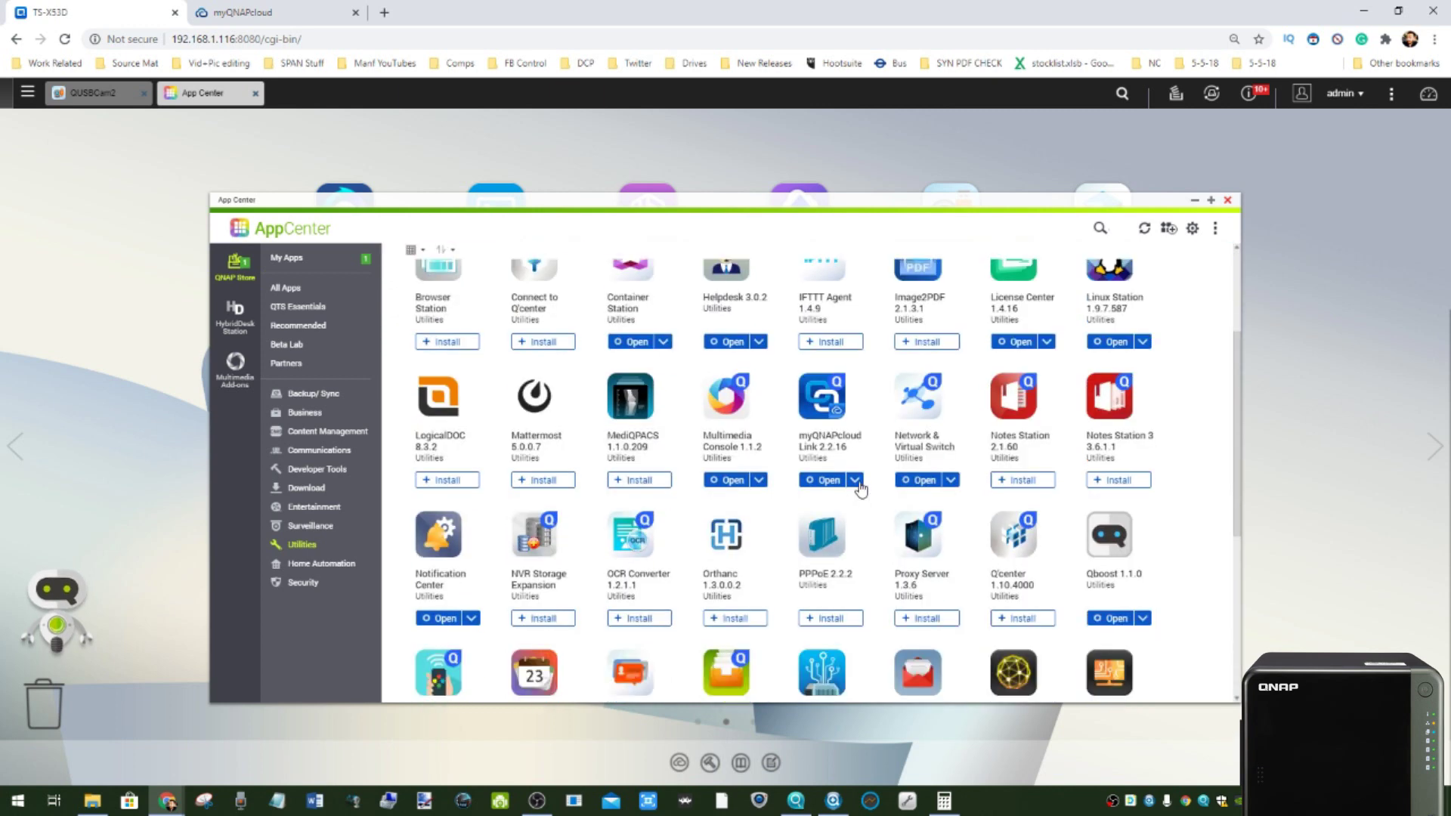
{"action": "scroll", "coordinate": [859, 489], "scroll_direction": "down", "scroll_amount": 3}
{"action": "scroll", "coordinate": [860, 490], "scroll_direction": "up", "scroll_amount": 1}
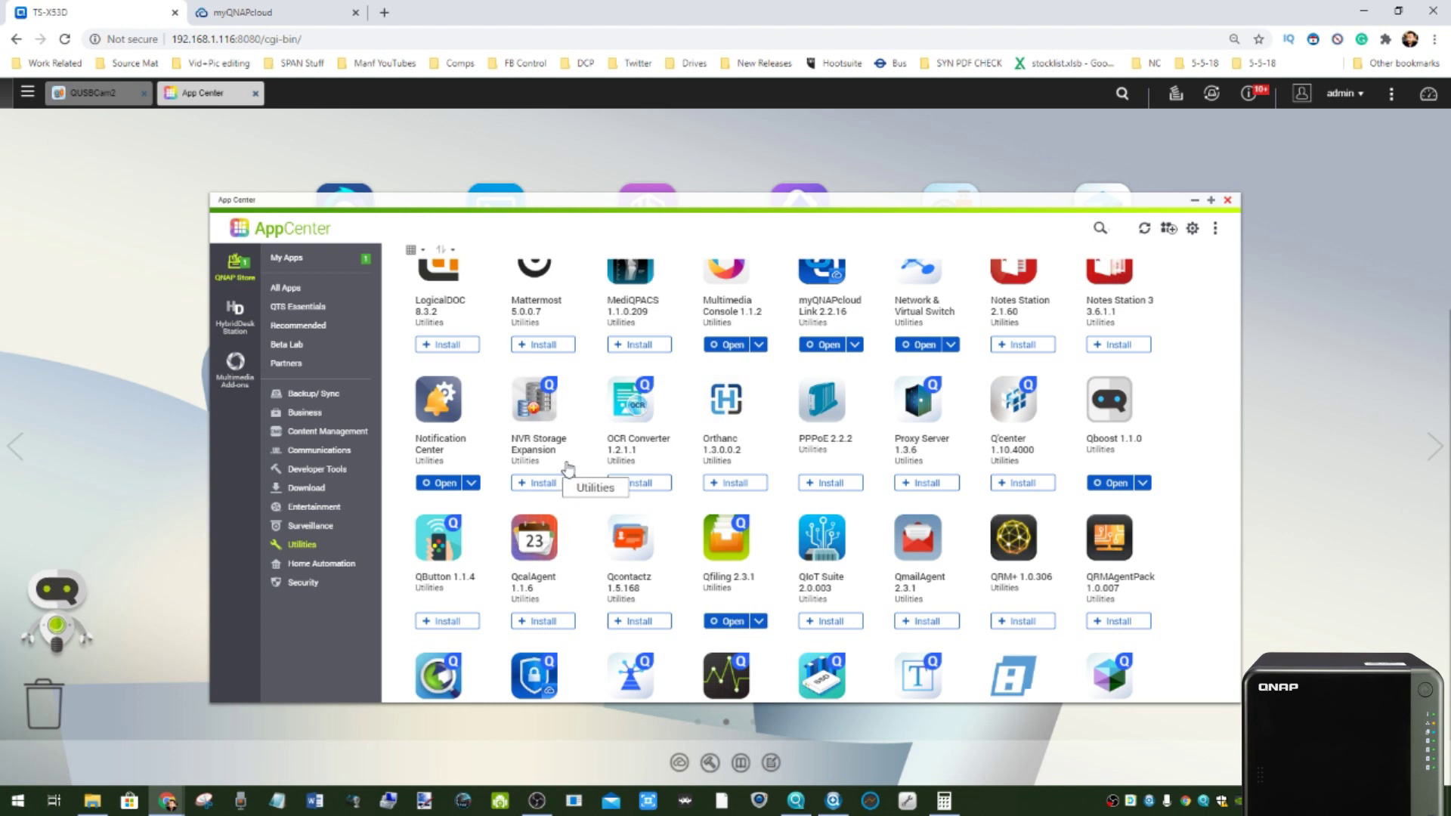
{"action": "scroll", "coordinate": [710, 430], "scroll_direction": "up", "scroll_amount": 1}
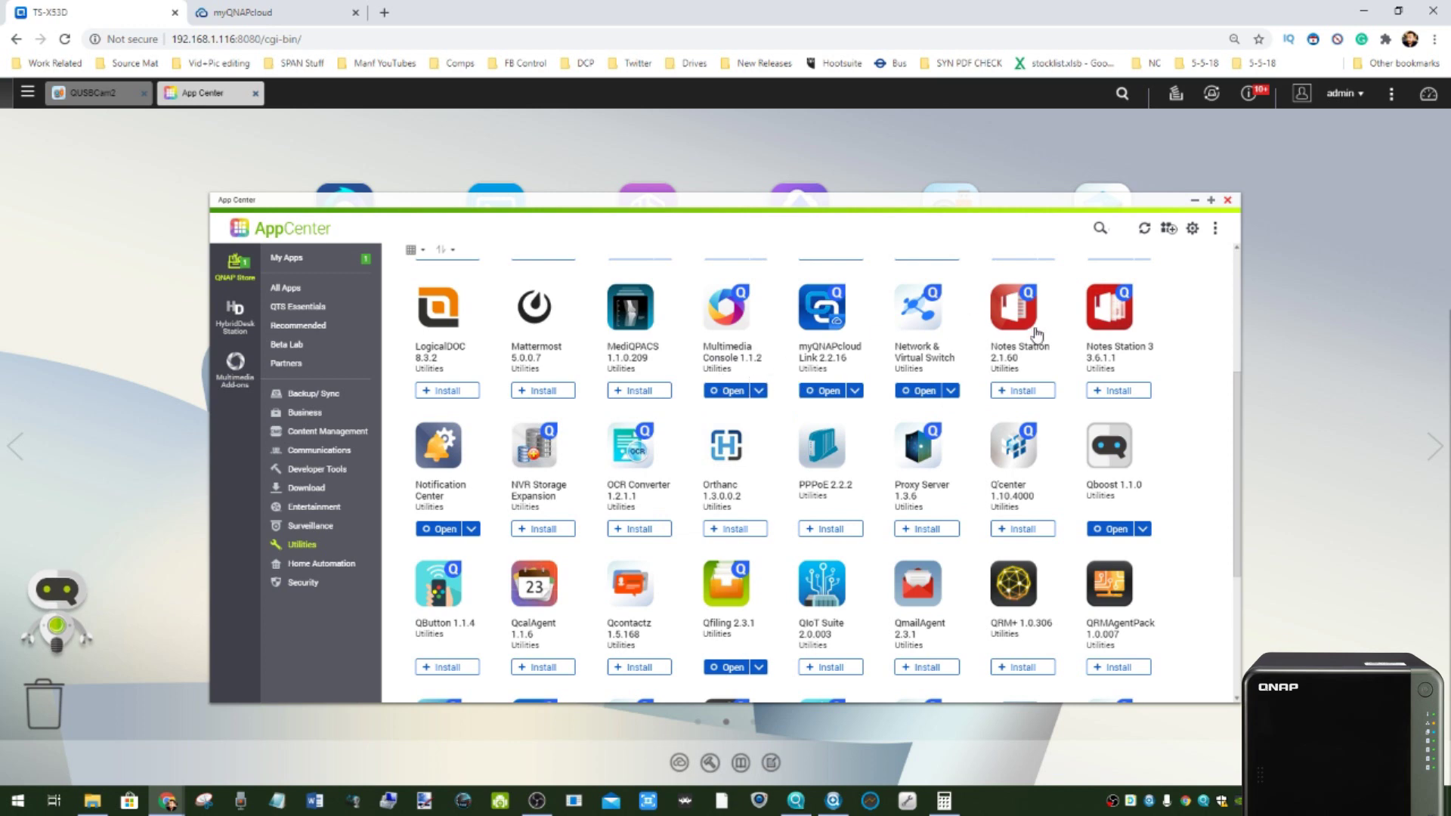
{"action": "scroll", "coordinate": [1091, 385], "scroll_direction": "up", "scroll_amount": 3}
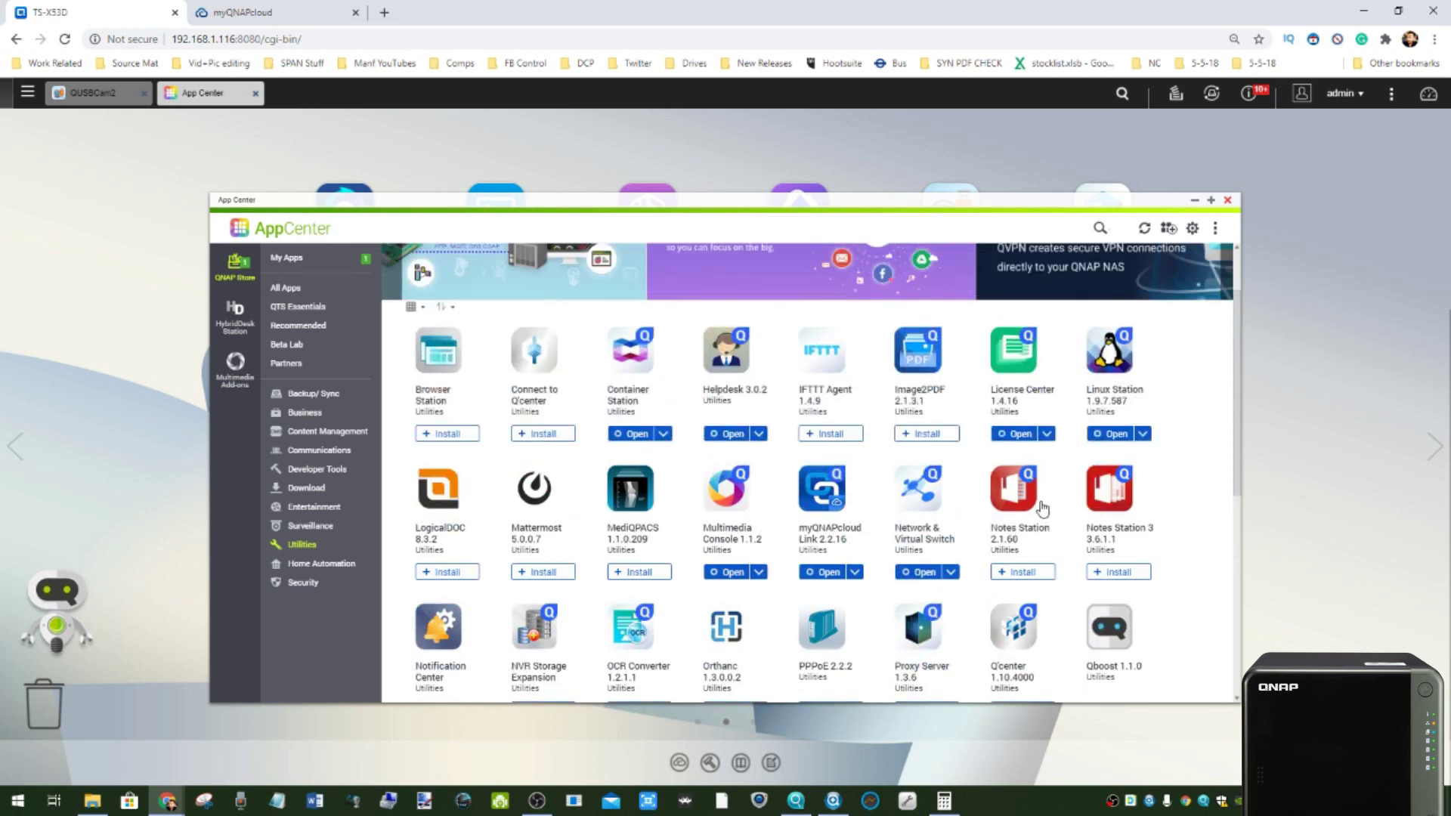
- View the QTS Essentials apps, then close App Center and return to the first desktop page
{"action": "left_click", "coordinate": [297, 306]}
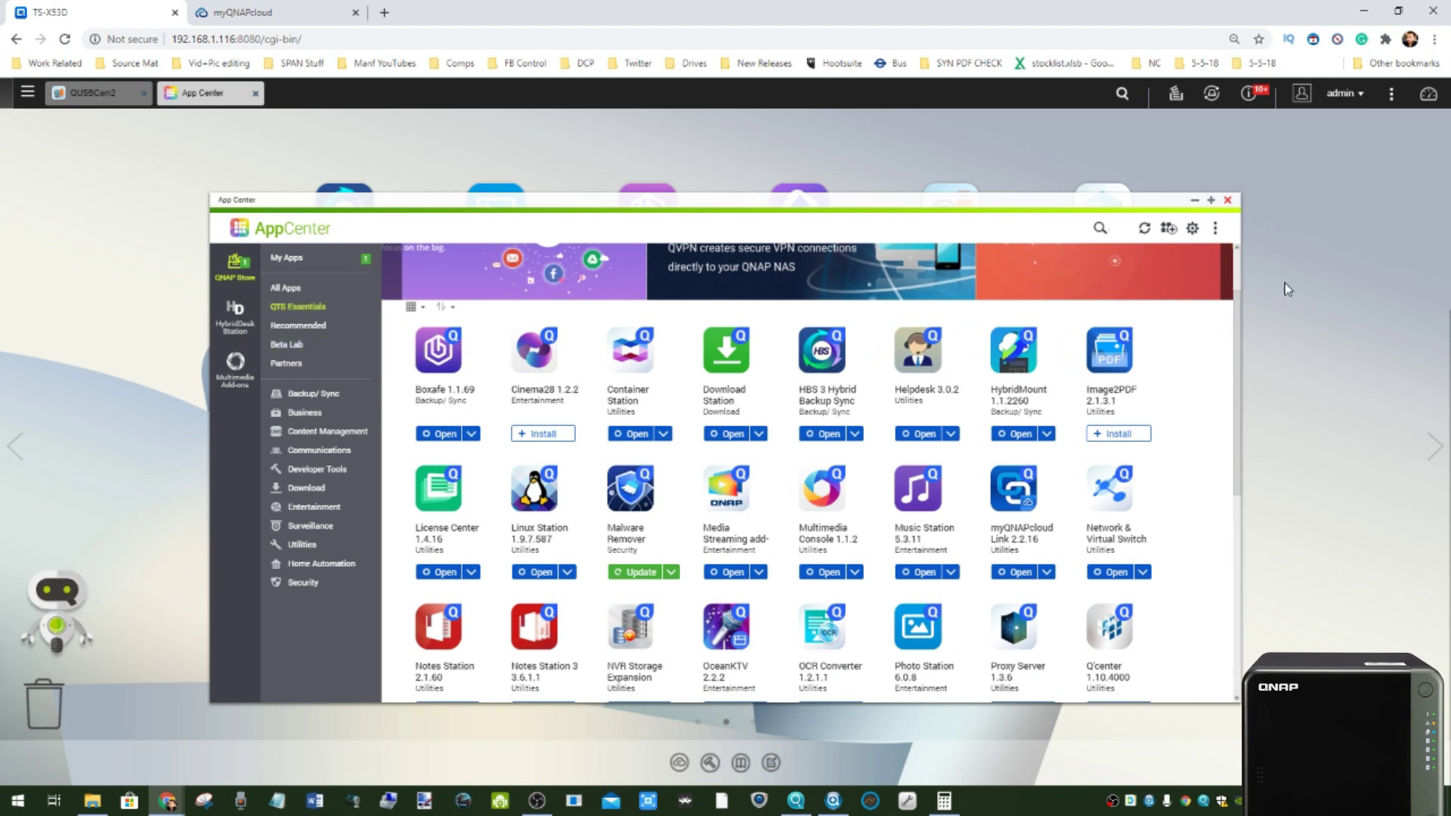
{"action": "left_click", "coordinate": [1228, 201]}
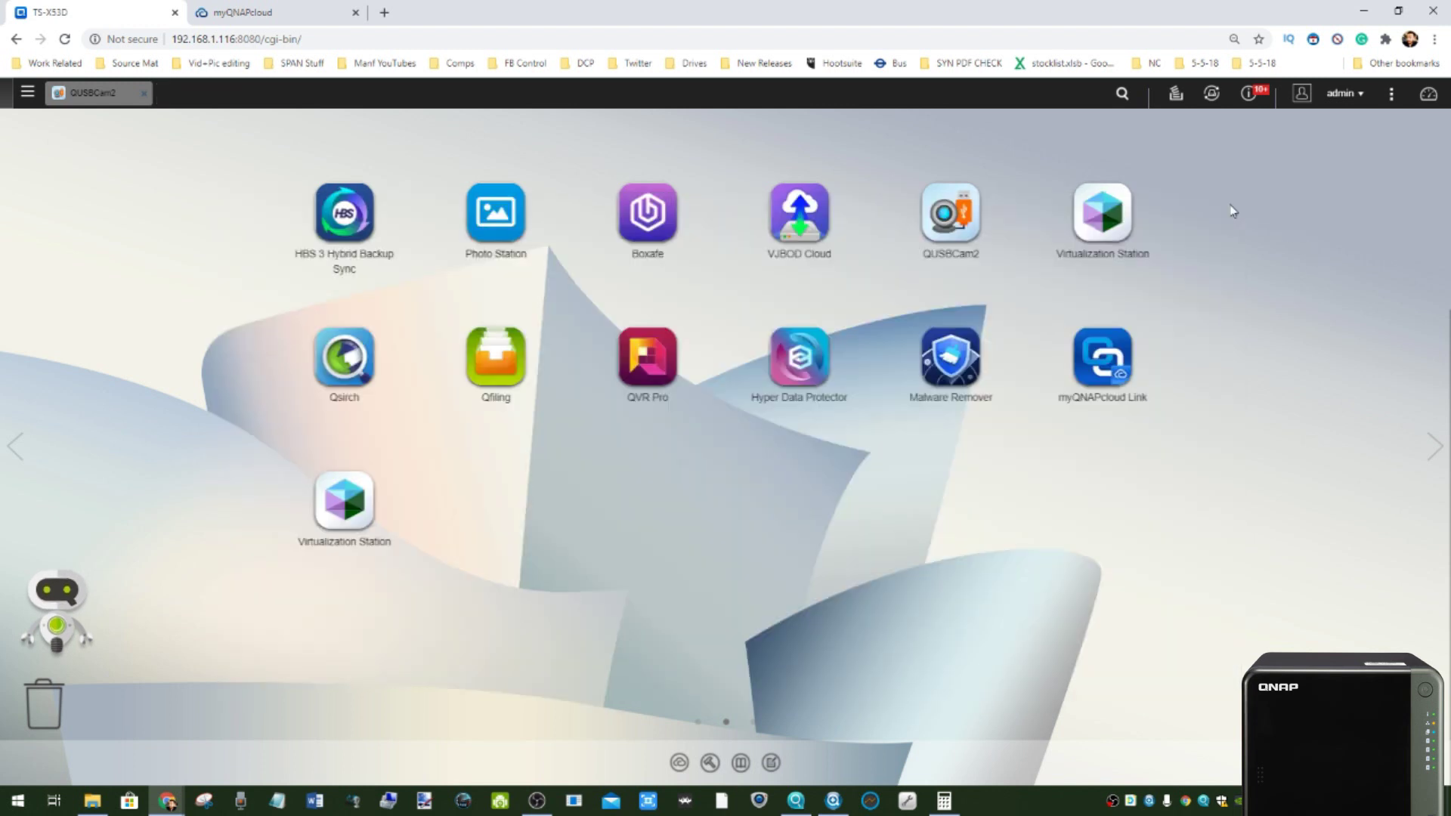
{"action": "left_click", "coordinate": [15, 447]}
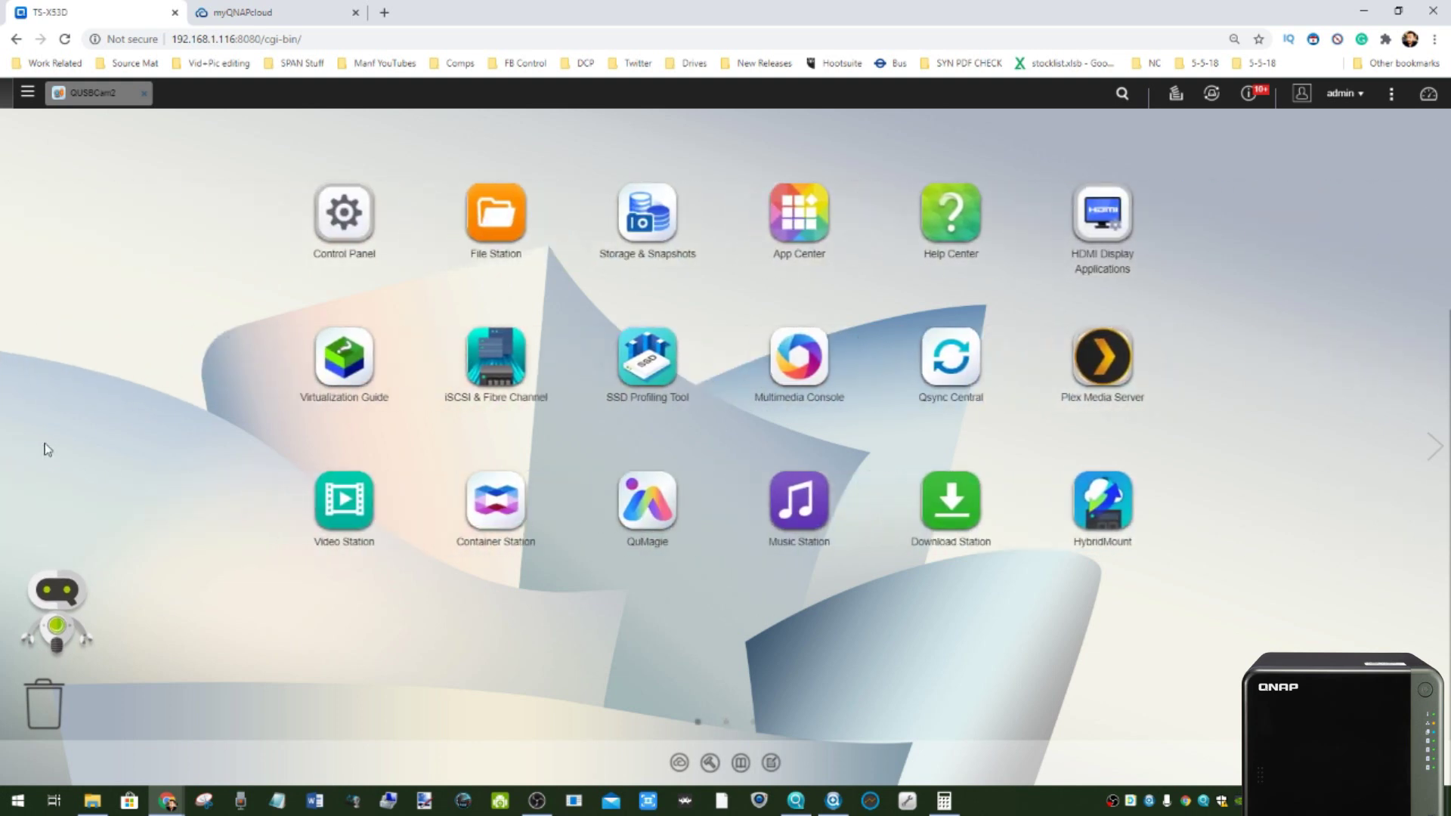